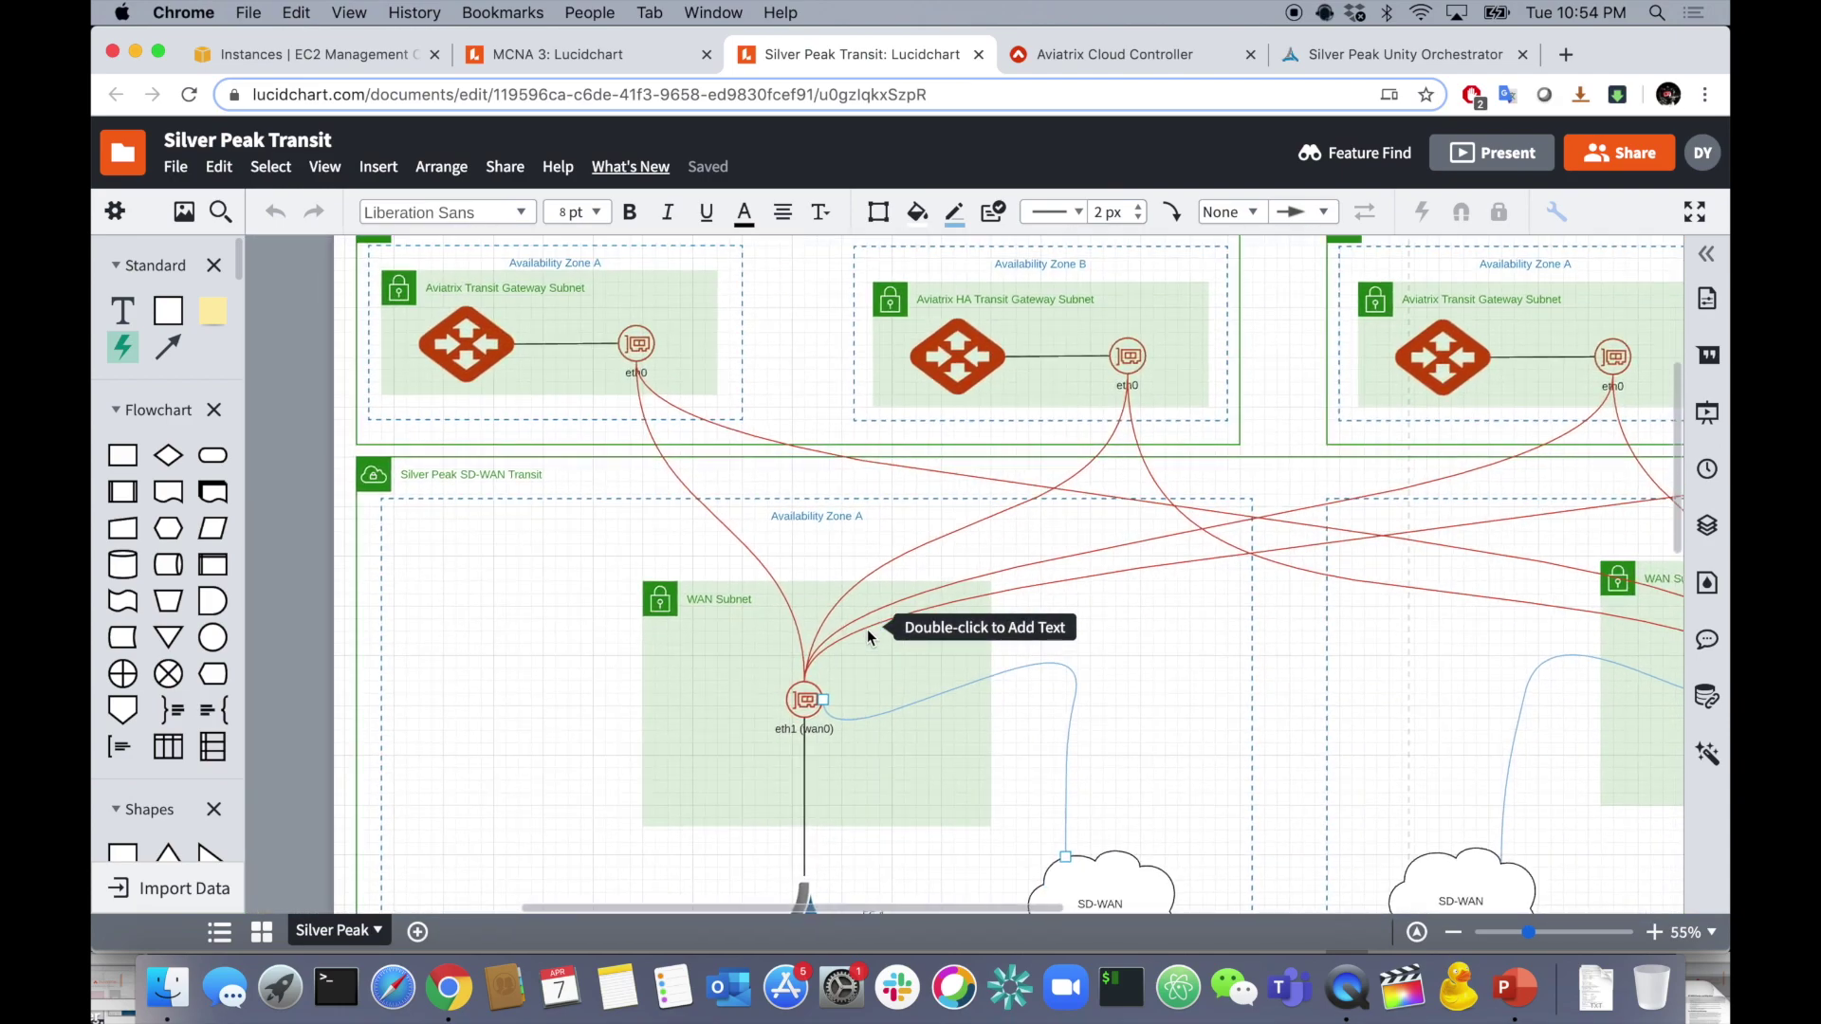
- Inspect the AWS West Transit container and its Availability Zone B box in the diagram
scroll(867, 629, "up", 3)
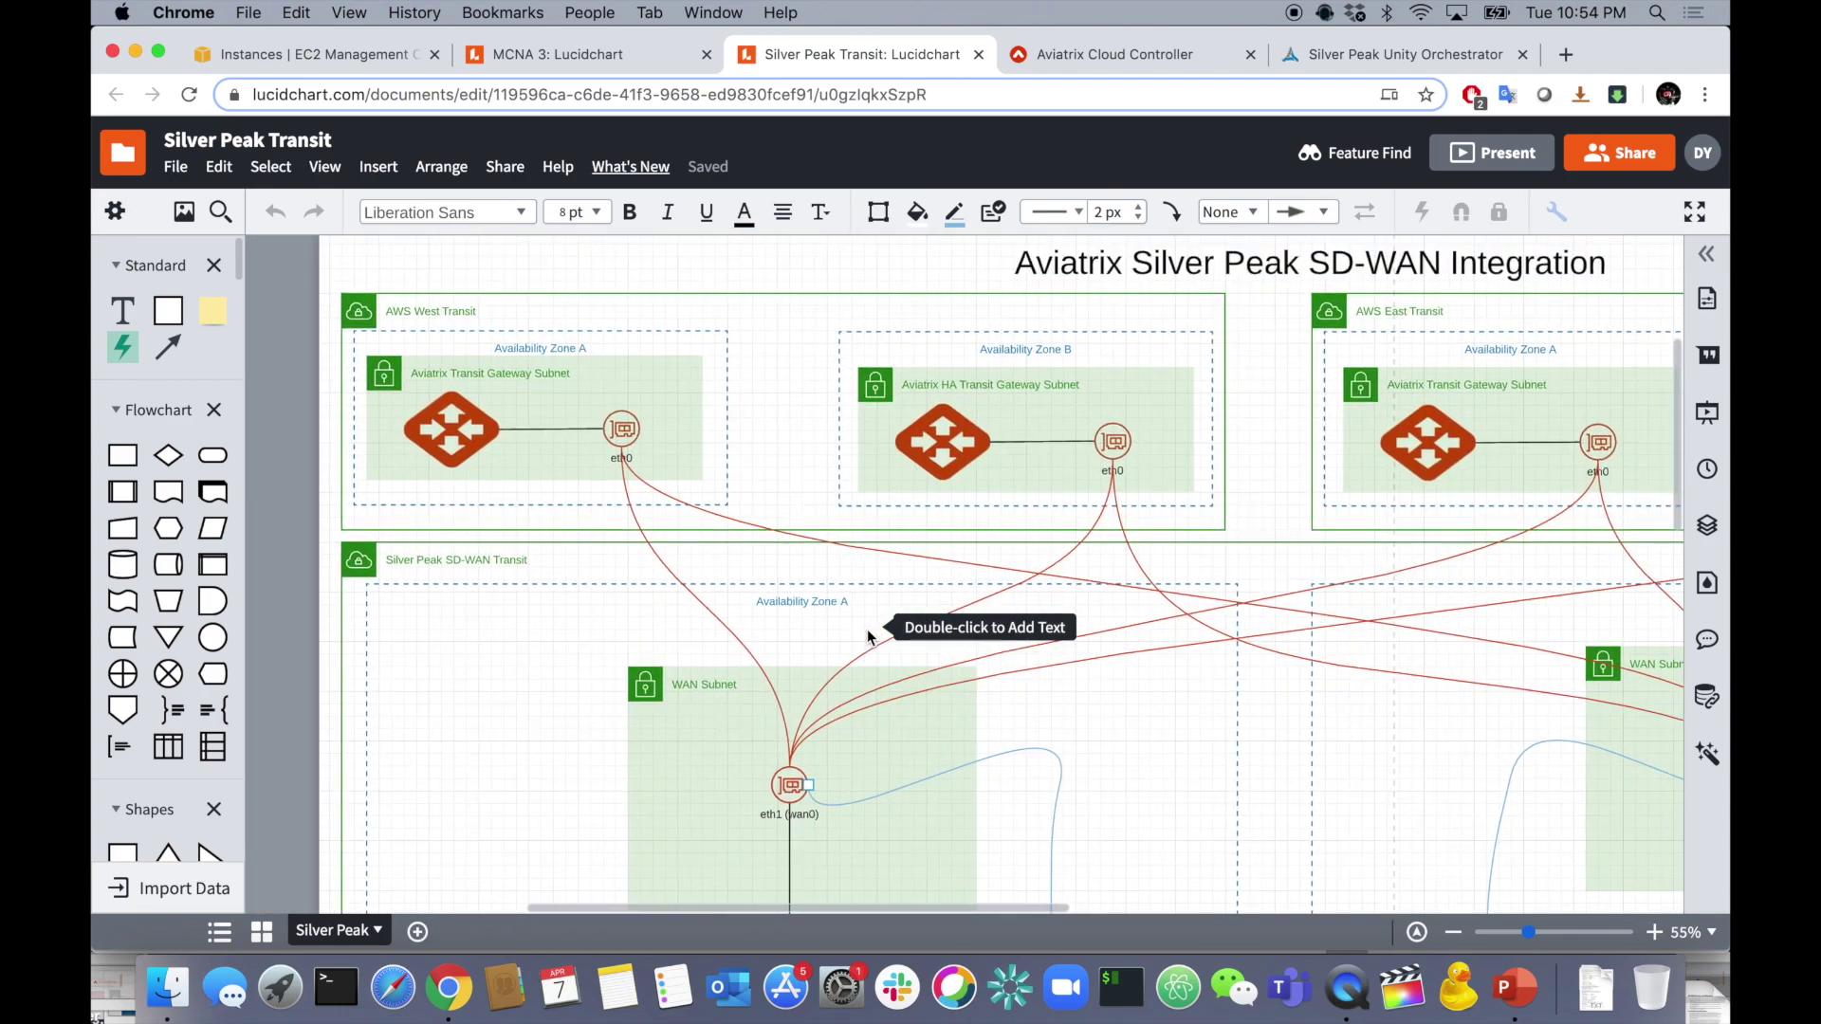
scroll(867, 635, "up", 1)
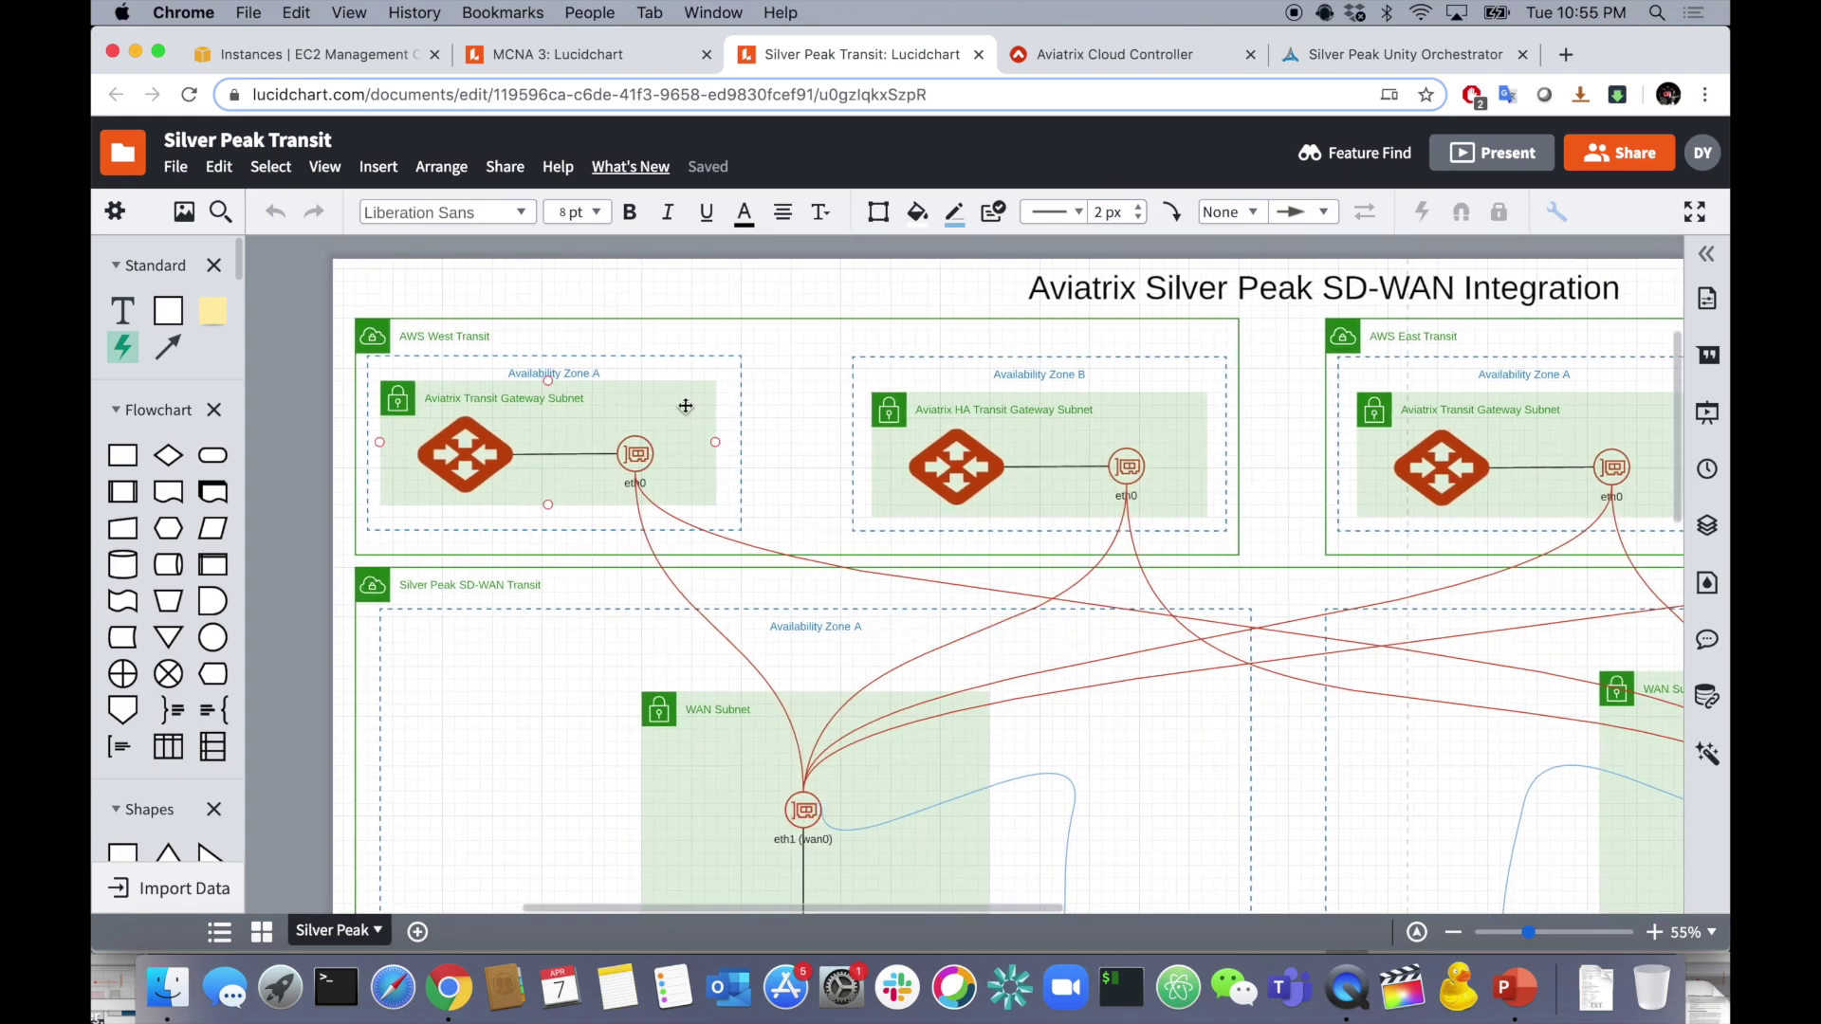
left_click(532, 338)
left_click(1171, 520)
scroll(1170, 519, "right", 5)
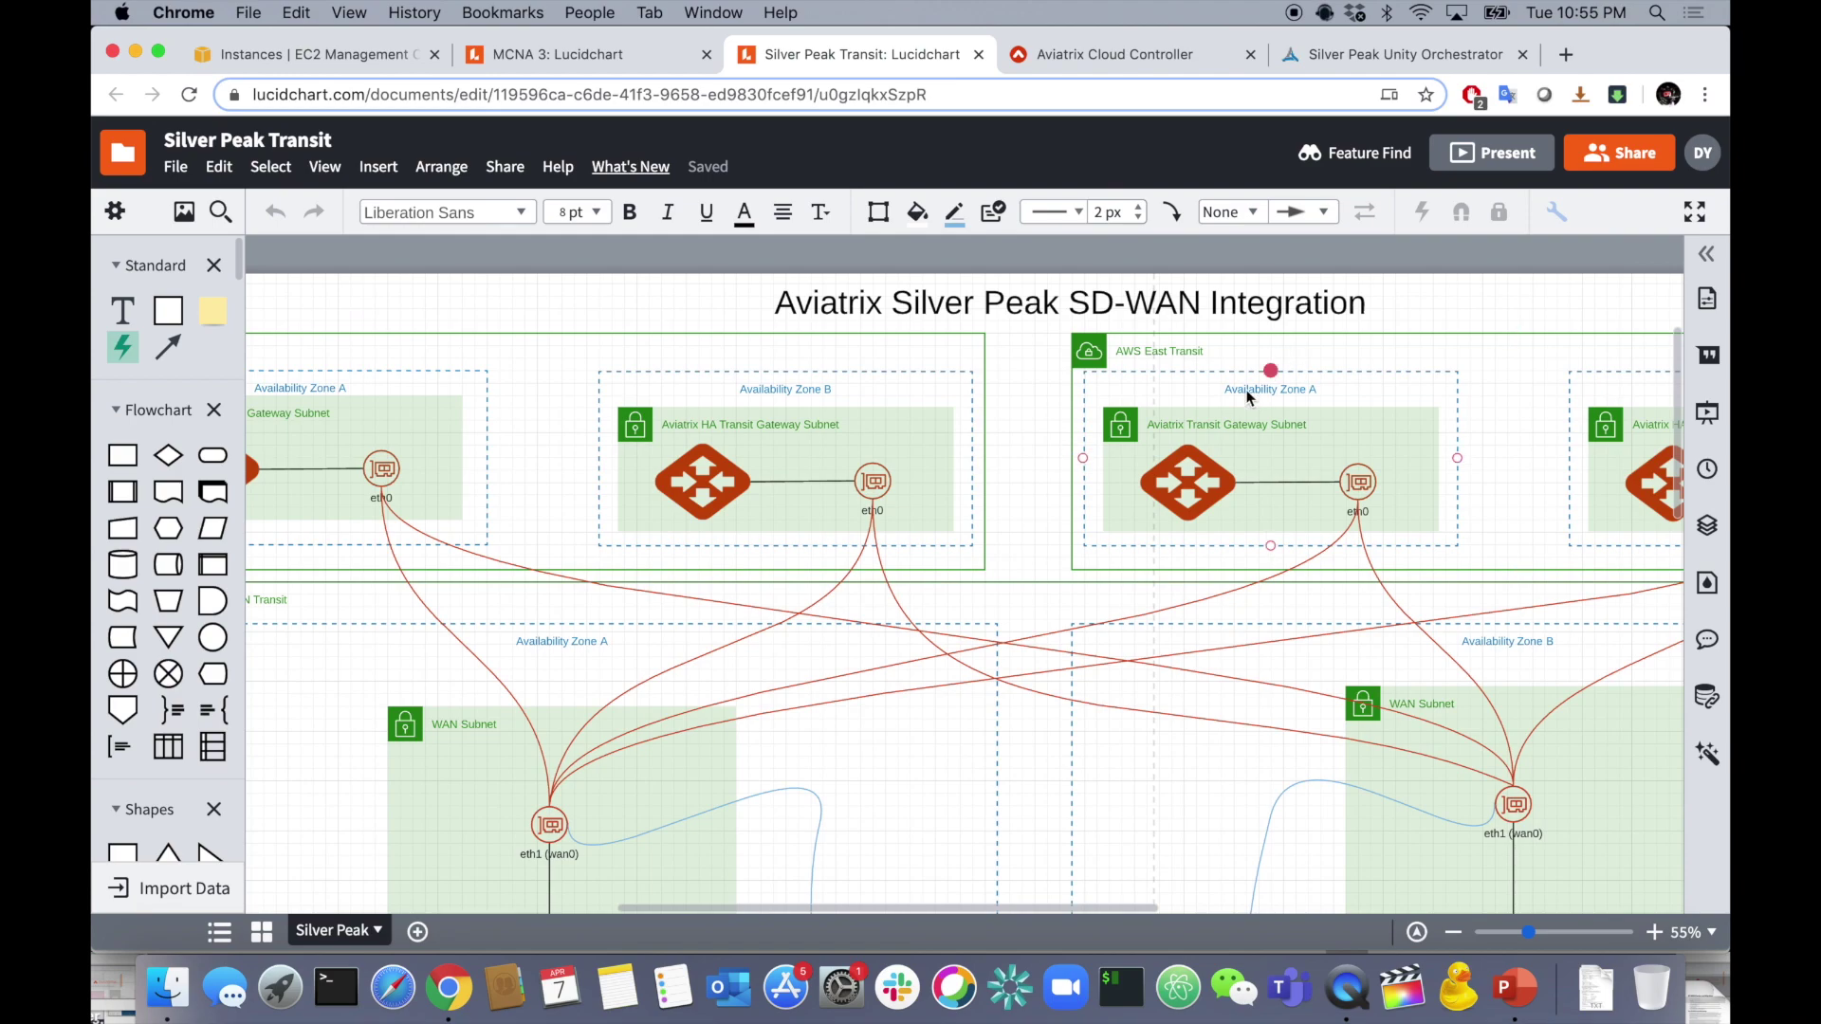
scroll(1296, 515, "down", 1)
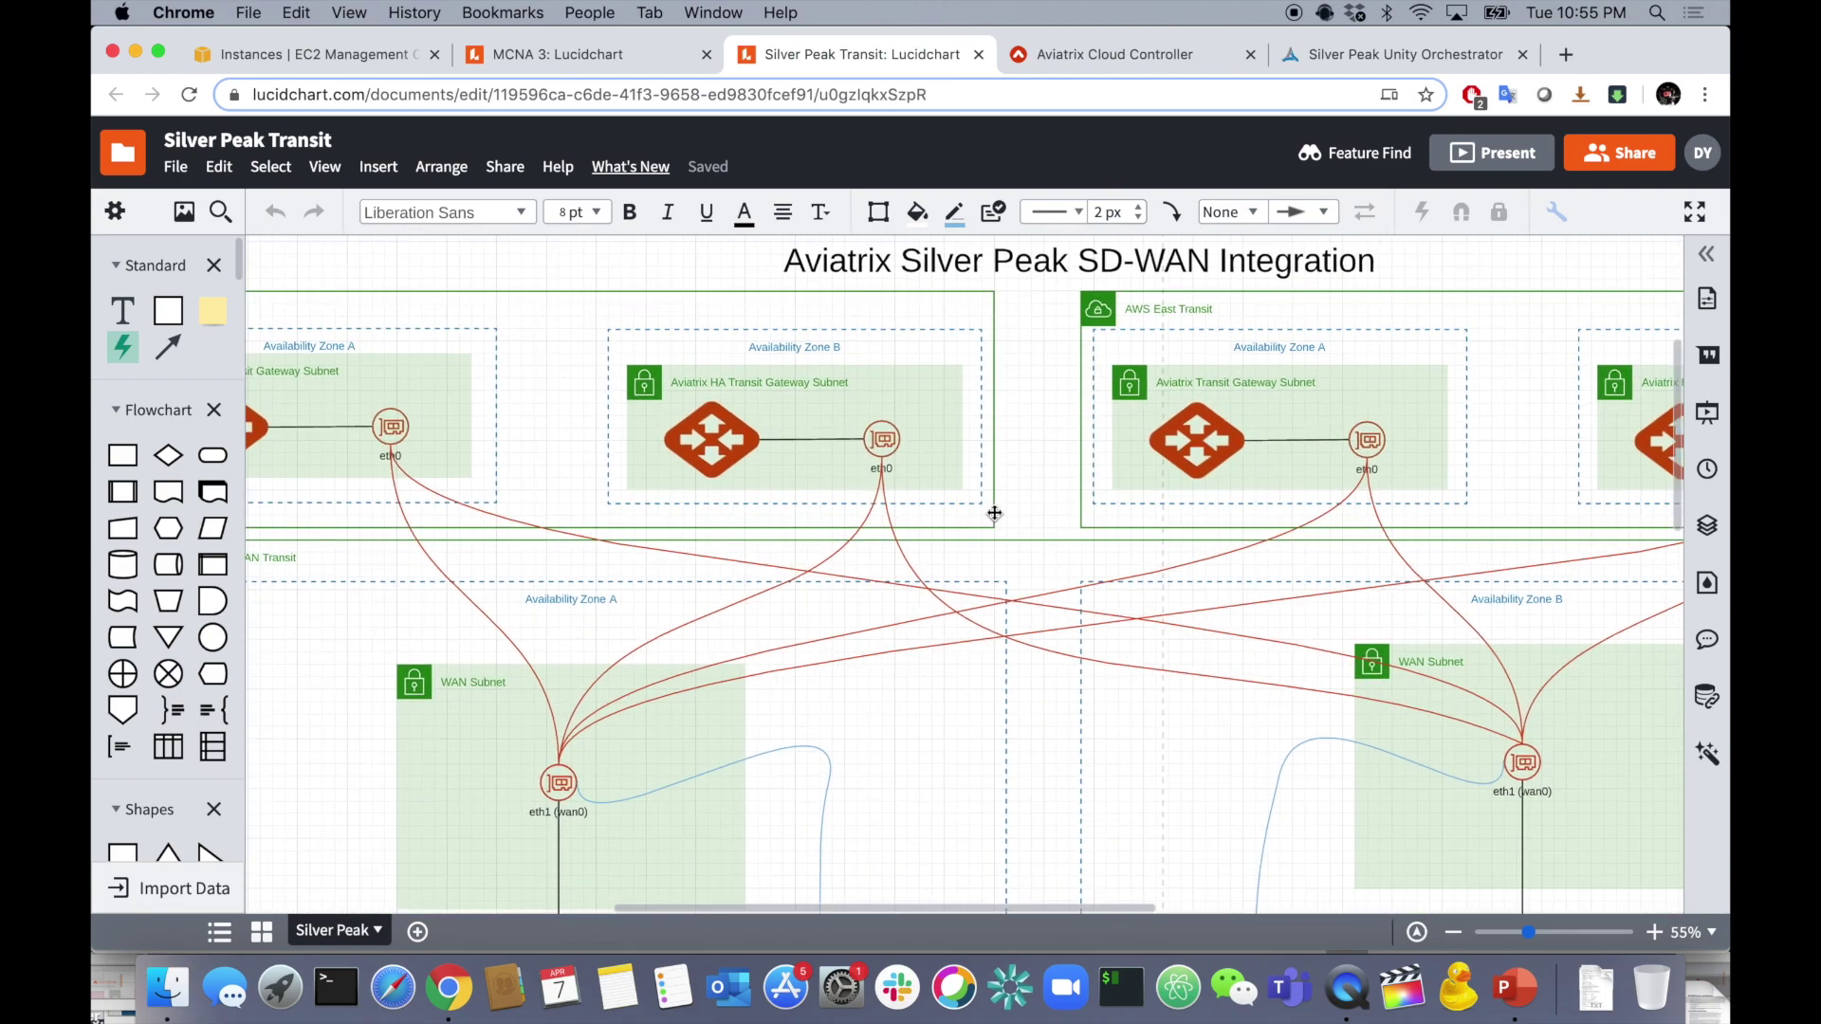
left_click(995, 515)
scroll(994, 513, "left", 3)
left_click(994, 511)
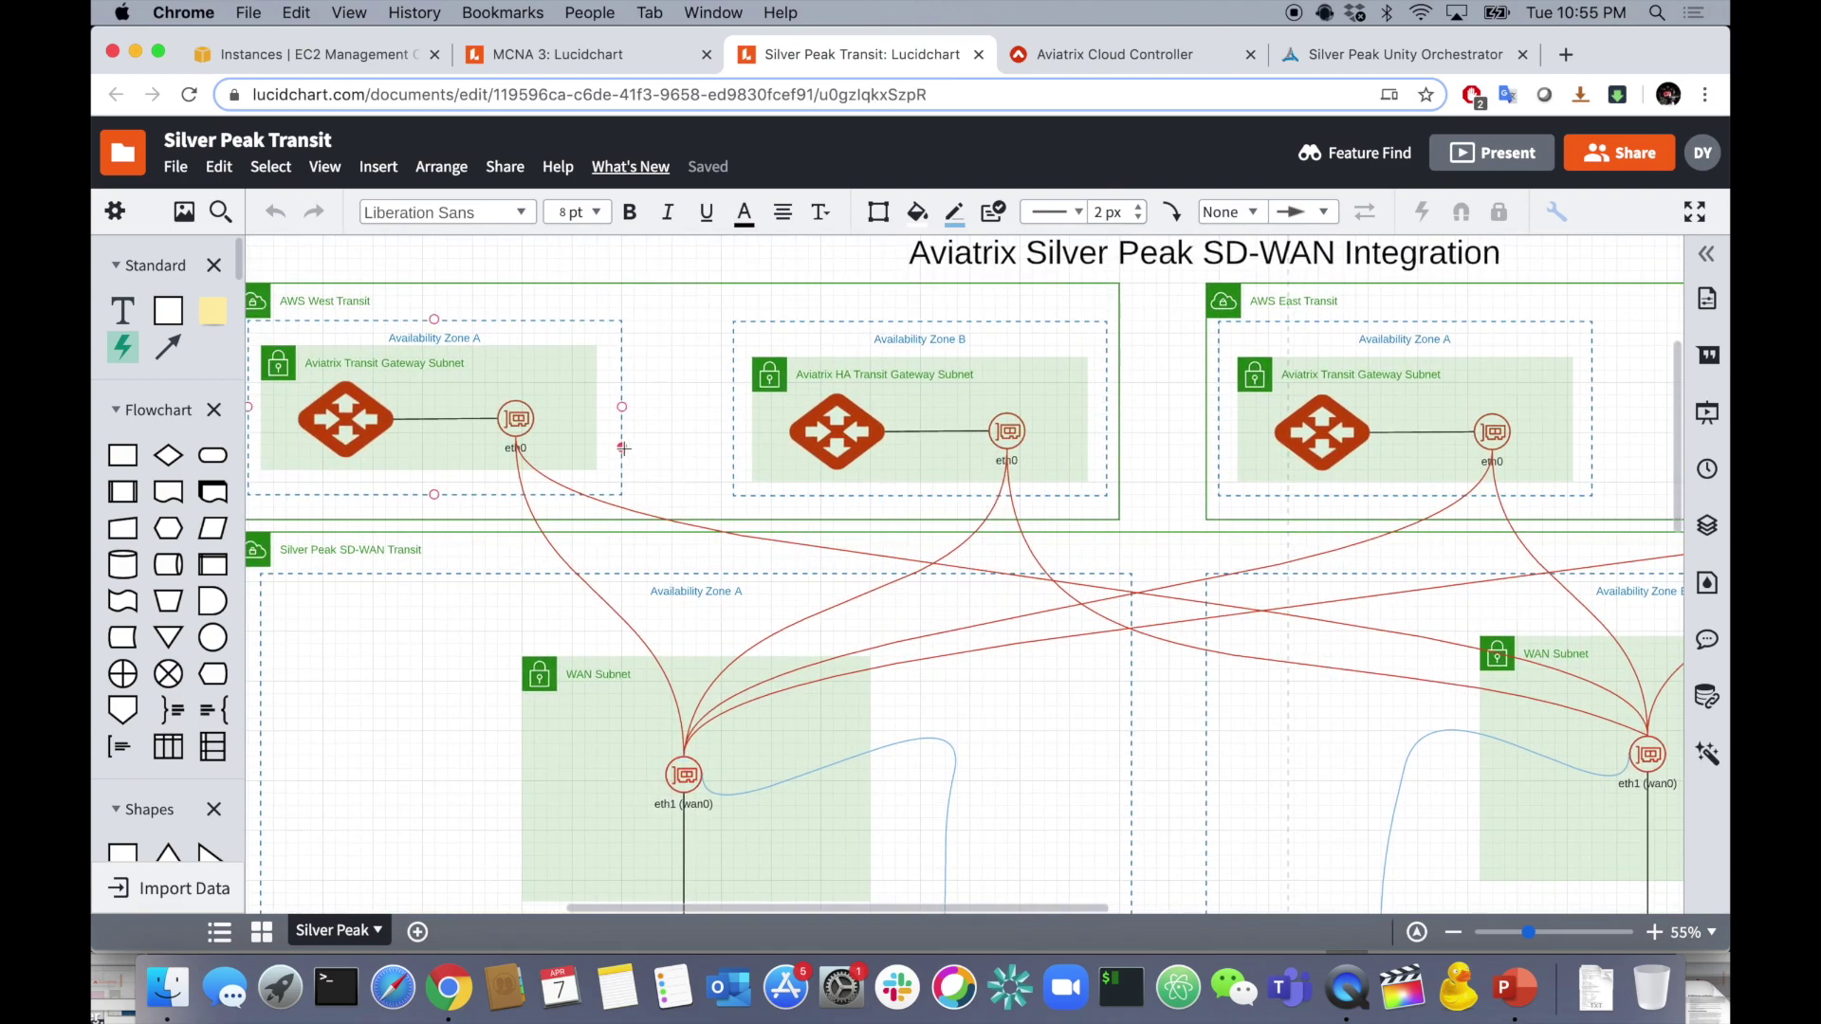
- Examine the HA Transit Gateway Subnet and the red gateway router shape in the diagram
left_click(776, 468)
scroll(497, 420, "left", 1)
left_click(908, 412)
left_click(913, 410)
scroll(996, 414, "right", 8)
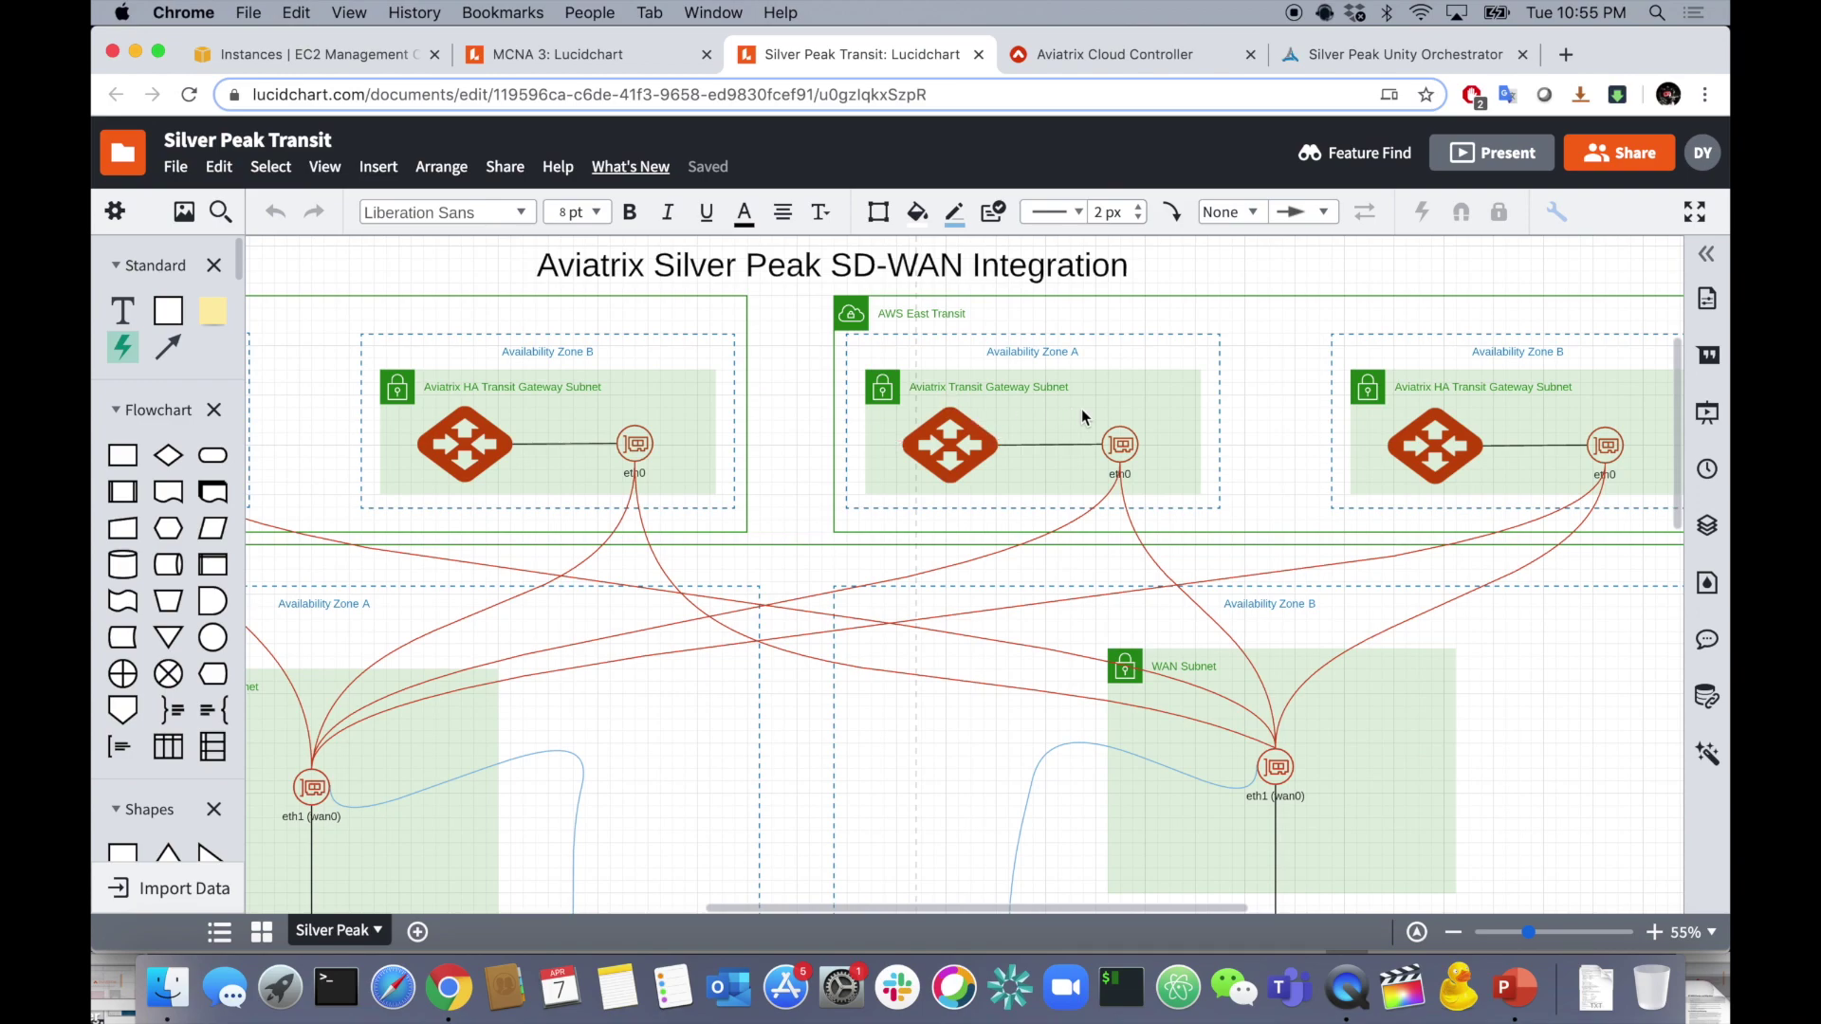
scroll(1081, 408, "left", 7)
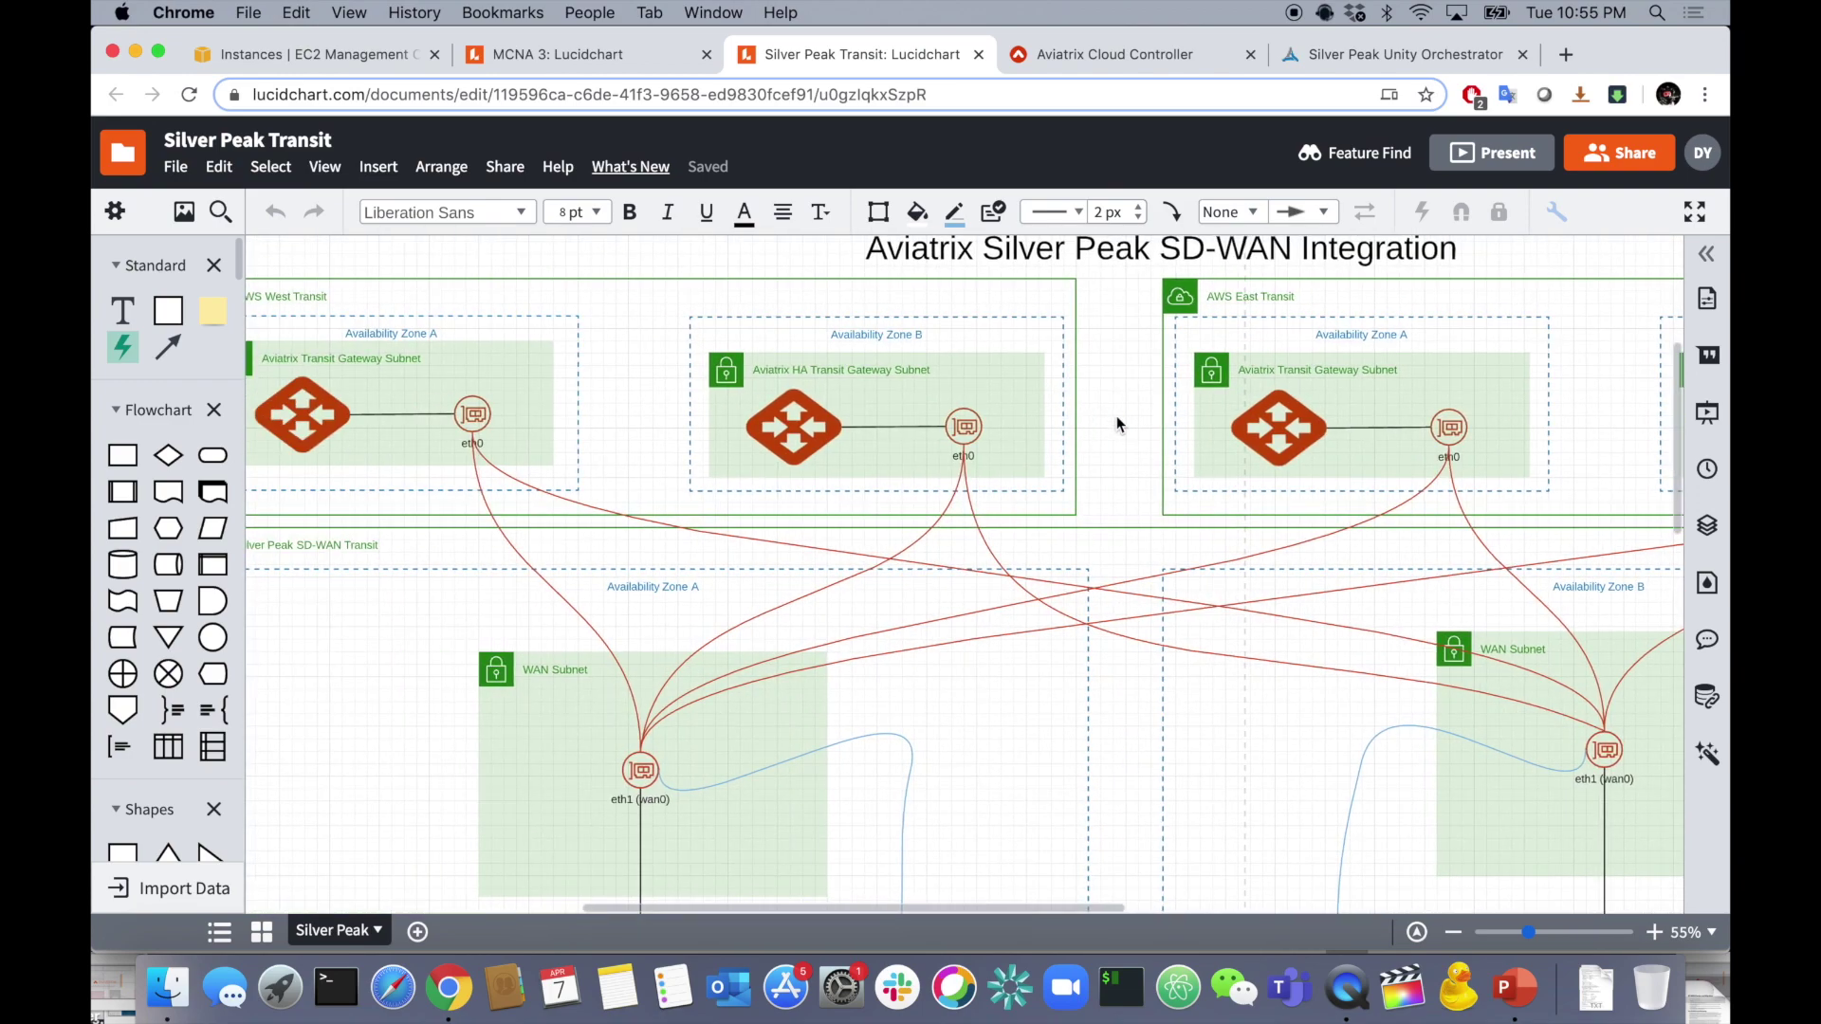
scroll(986, 417, "left", 1)
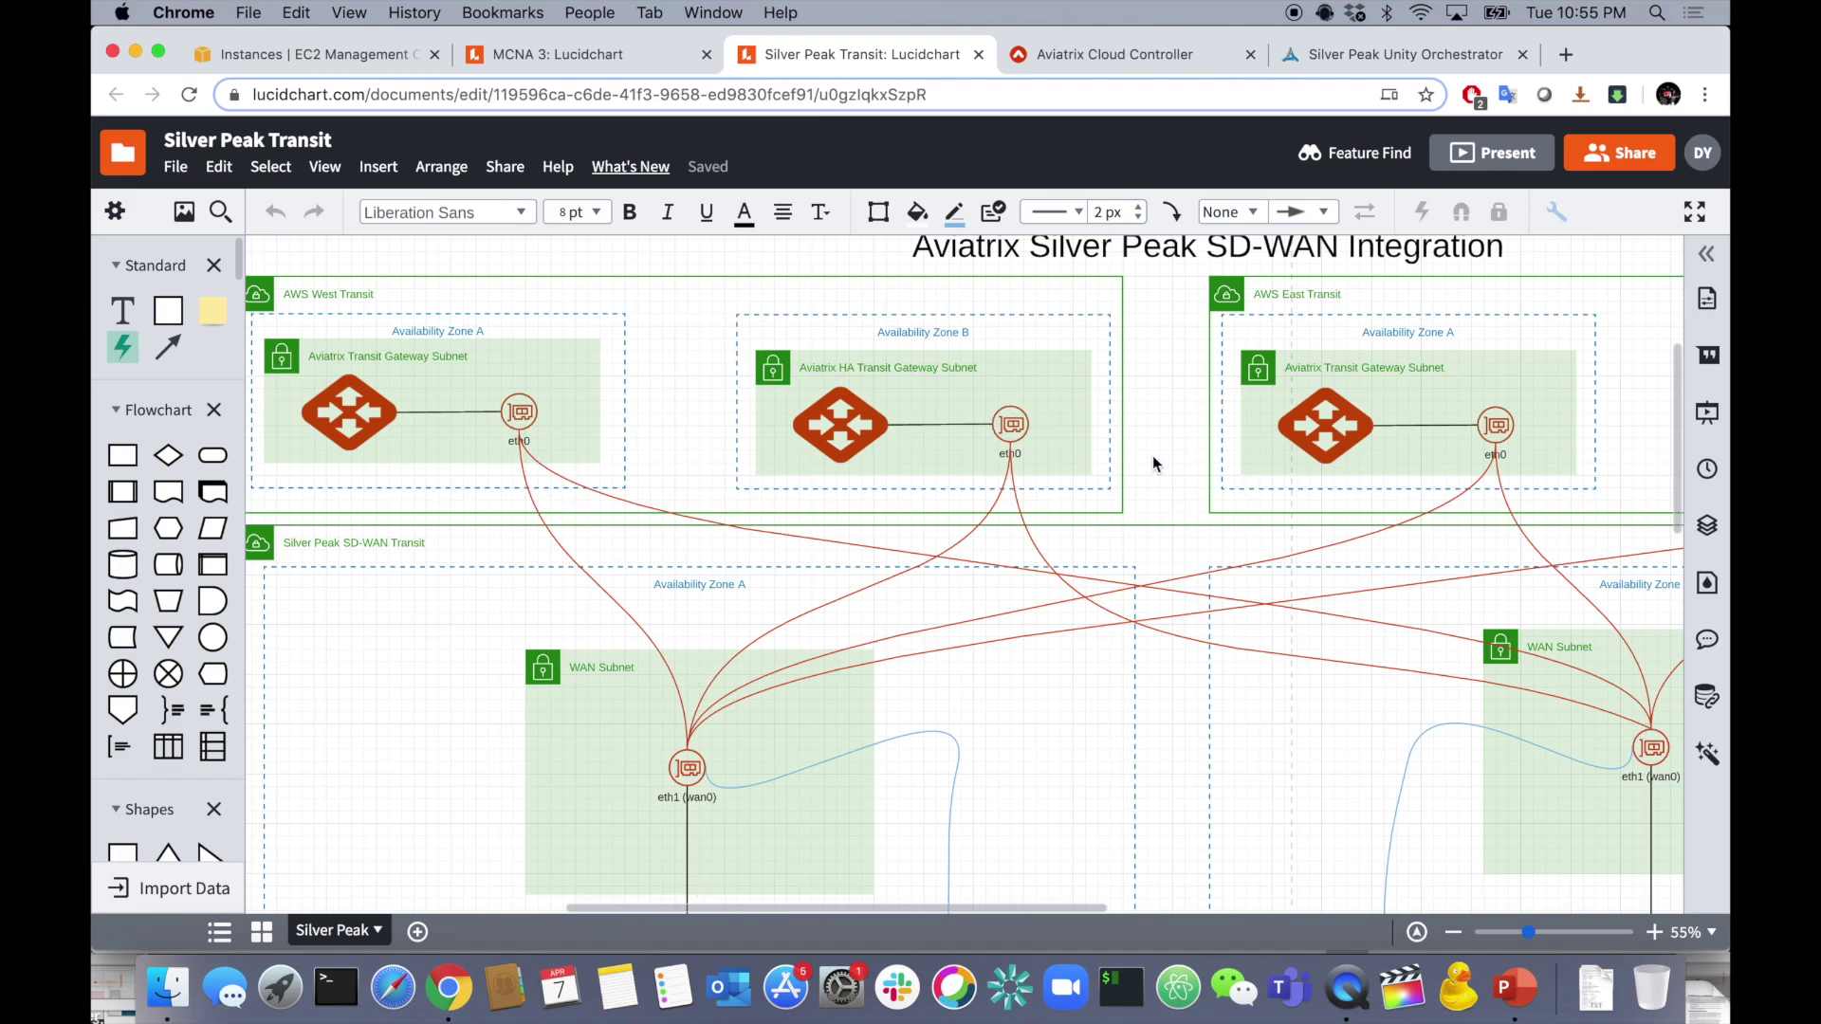
scroll(1153, 455, "down", 5)
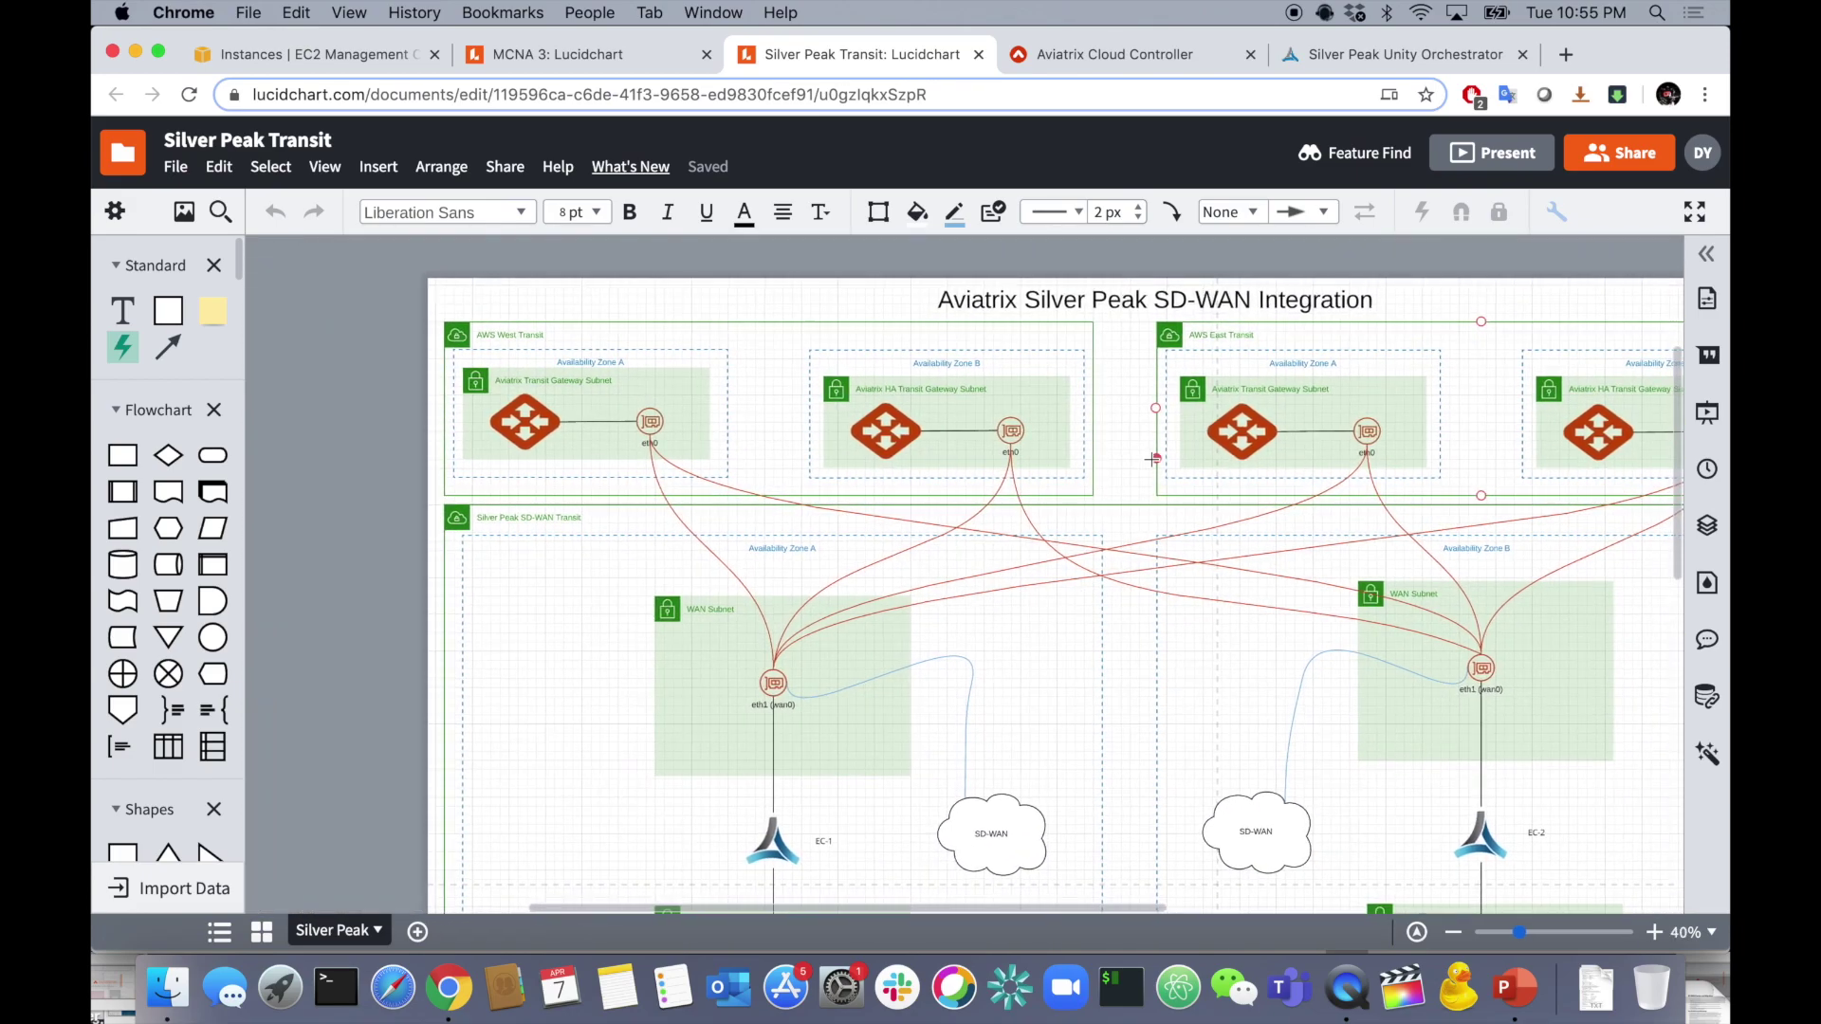
scroll(1151, 459, "up", 1)
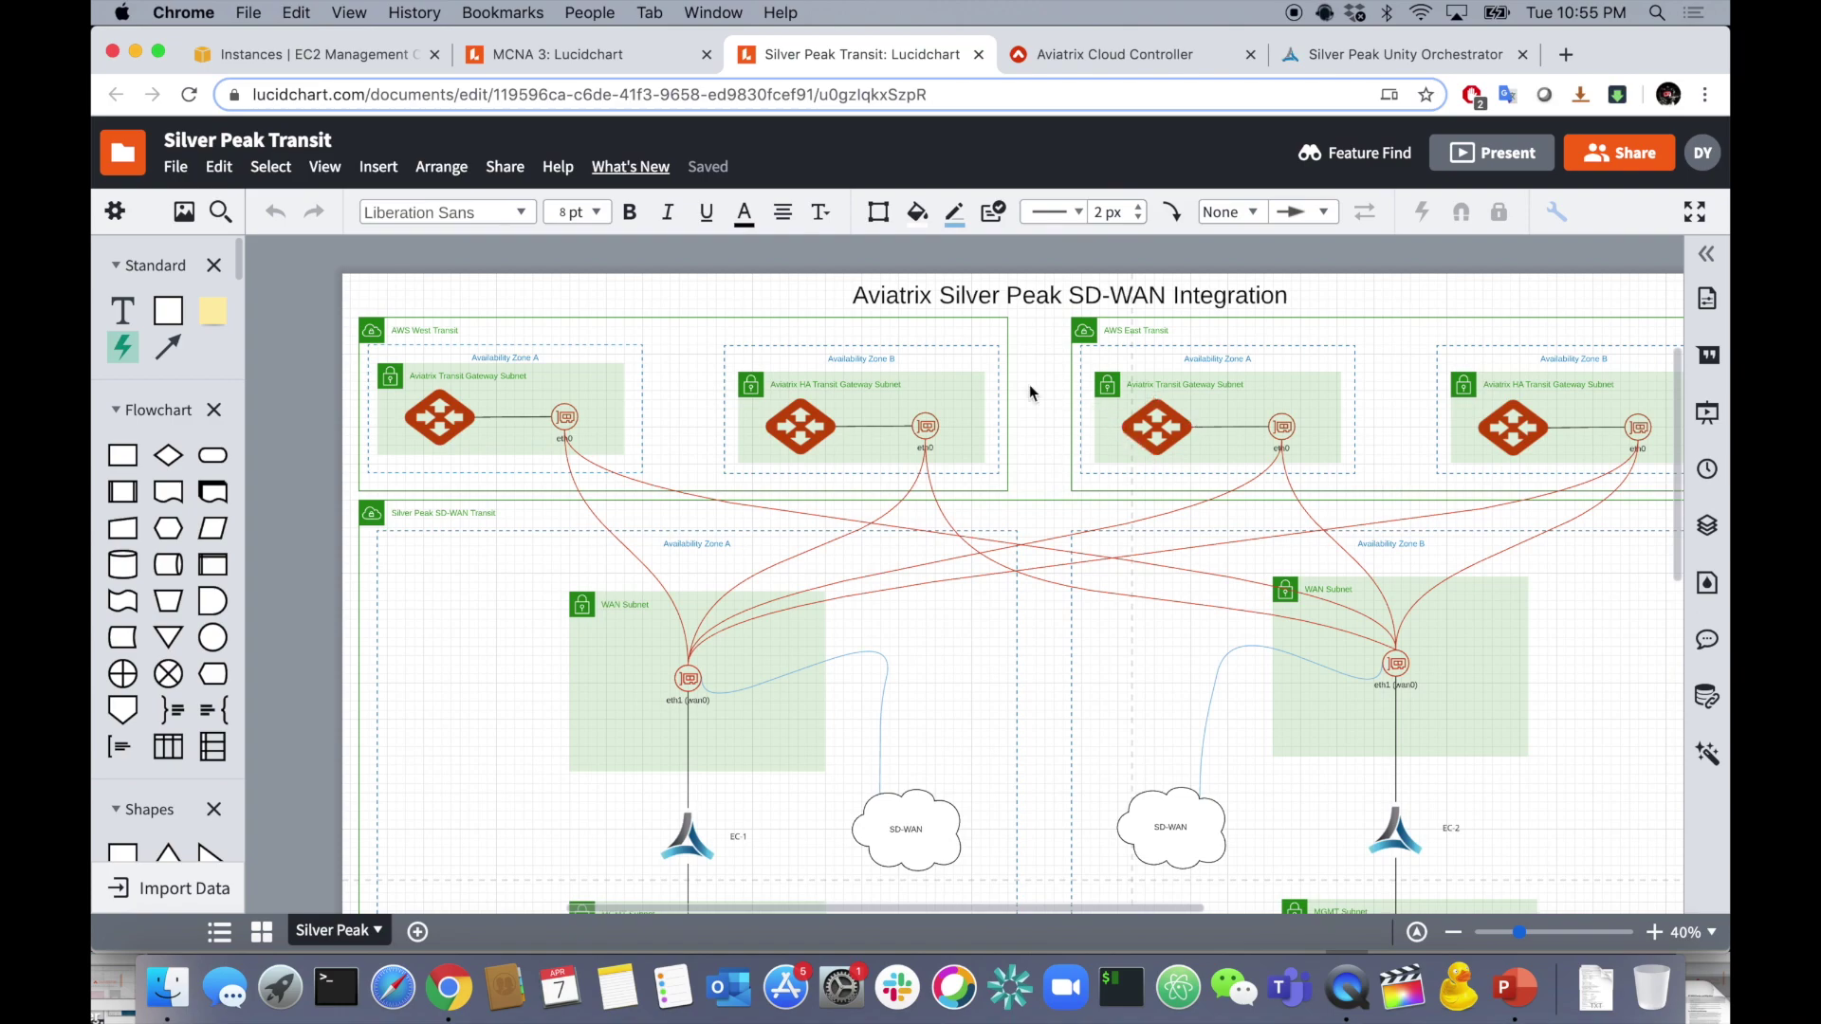
scroll(1029, 389, "down", 1)
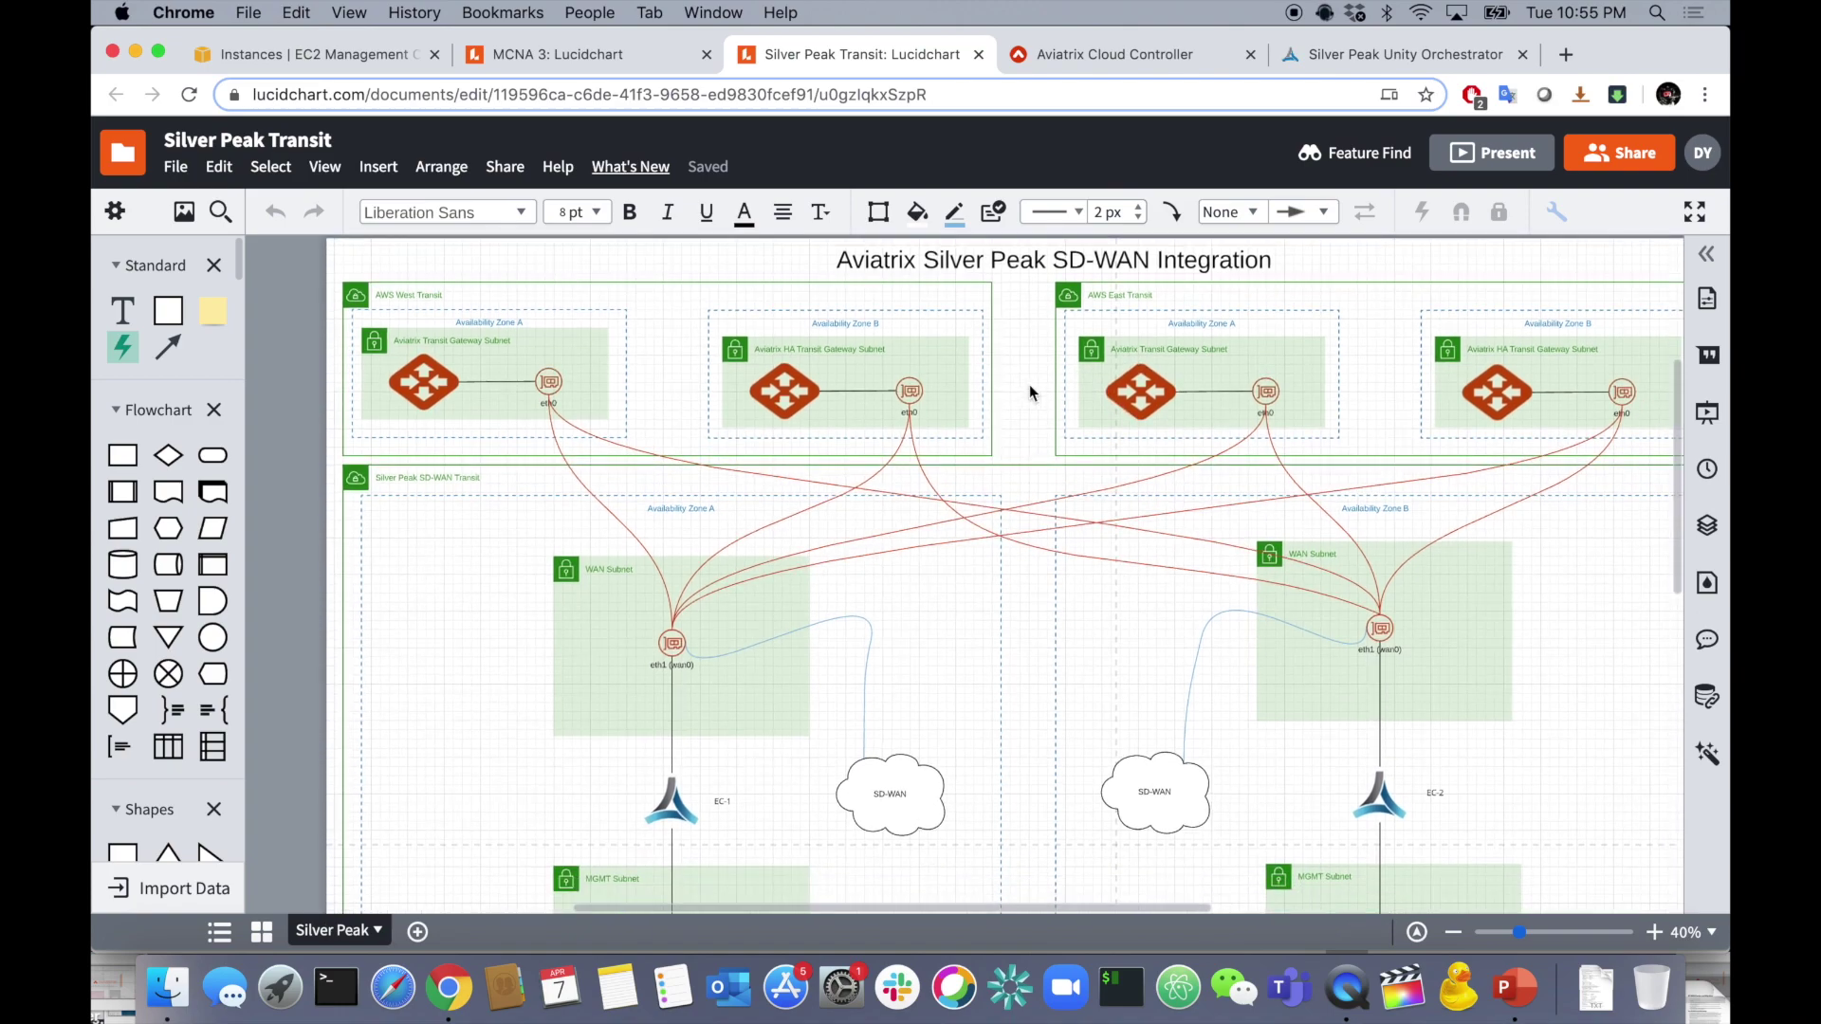
scroll(1028, 384, "down", 2)
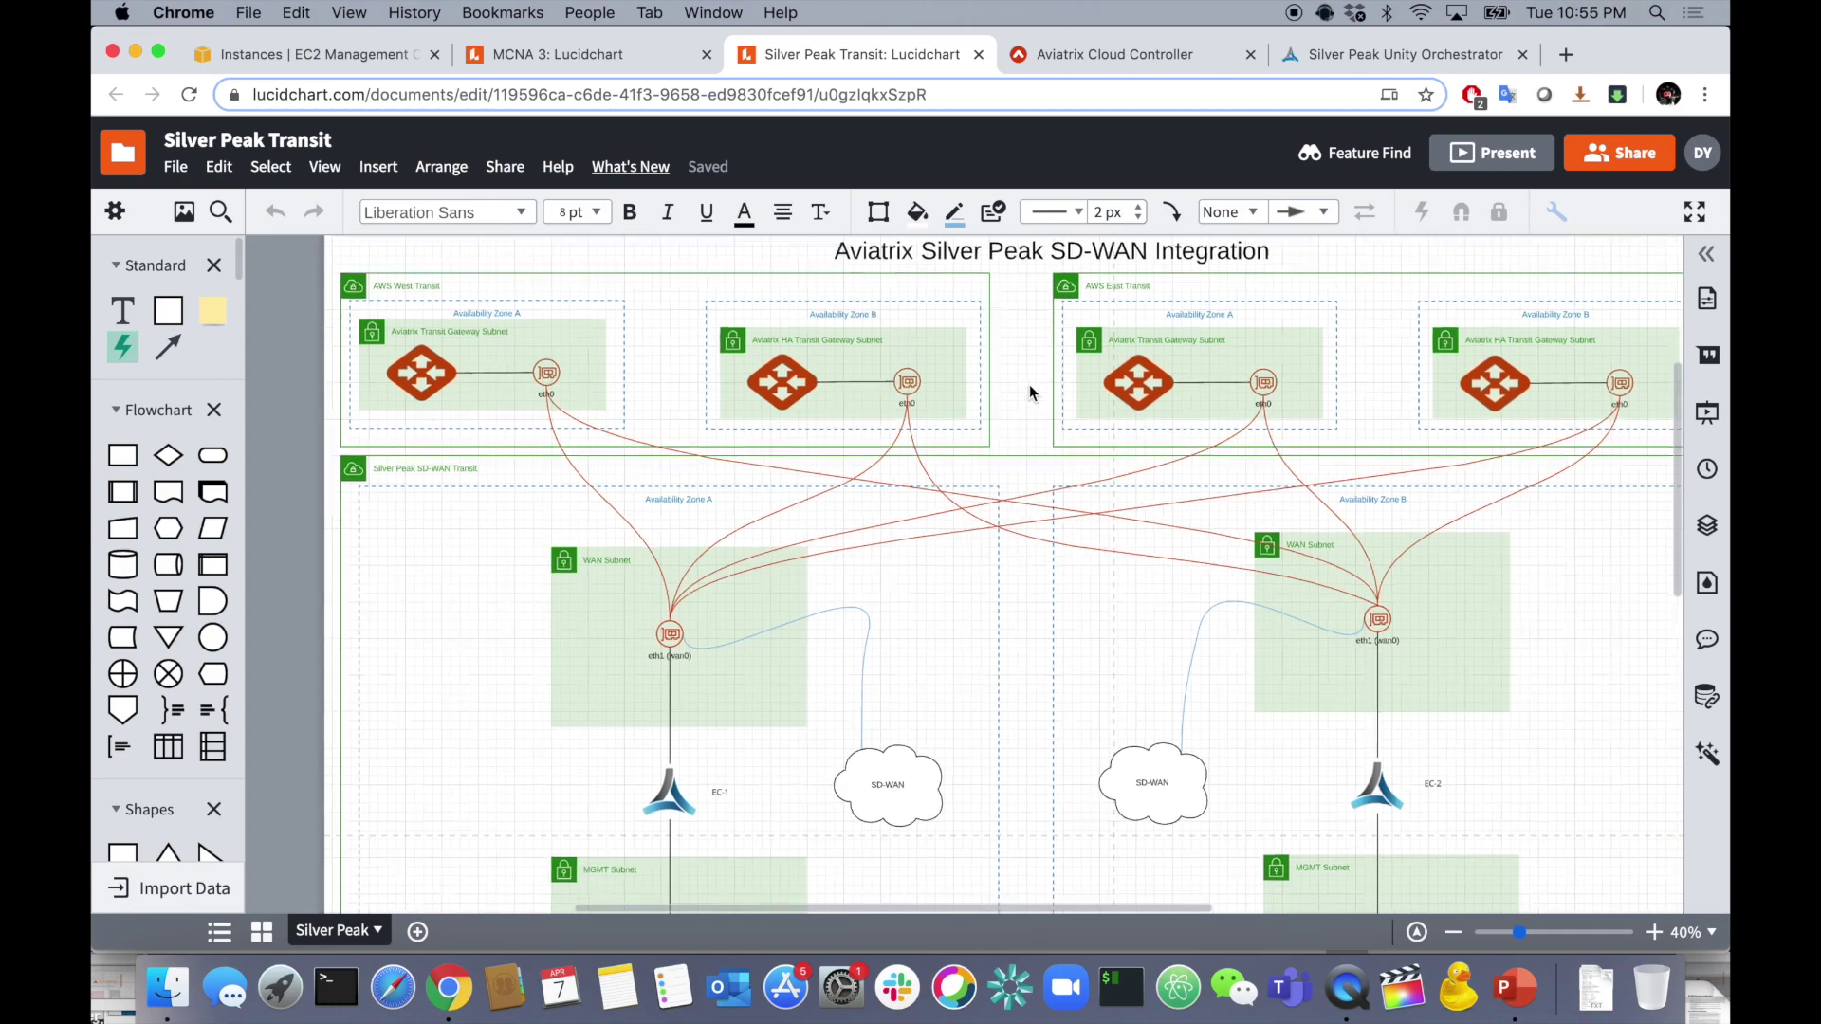
scroll(878, 567, "down", 3)
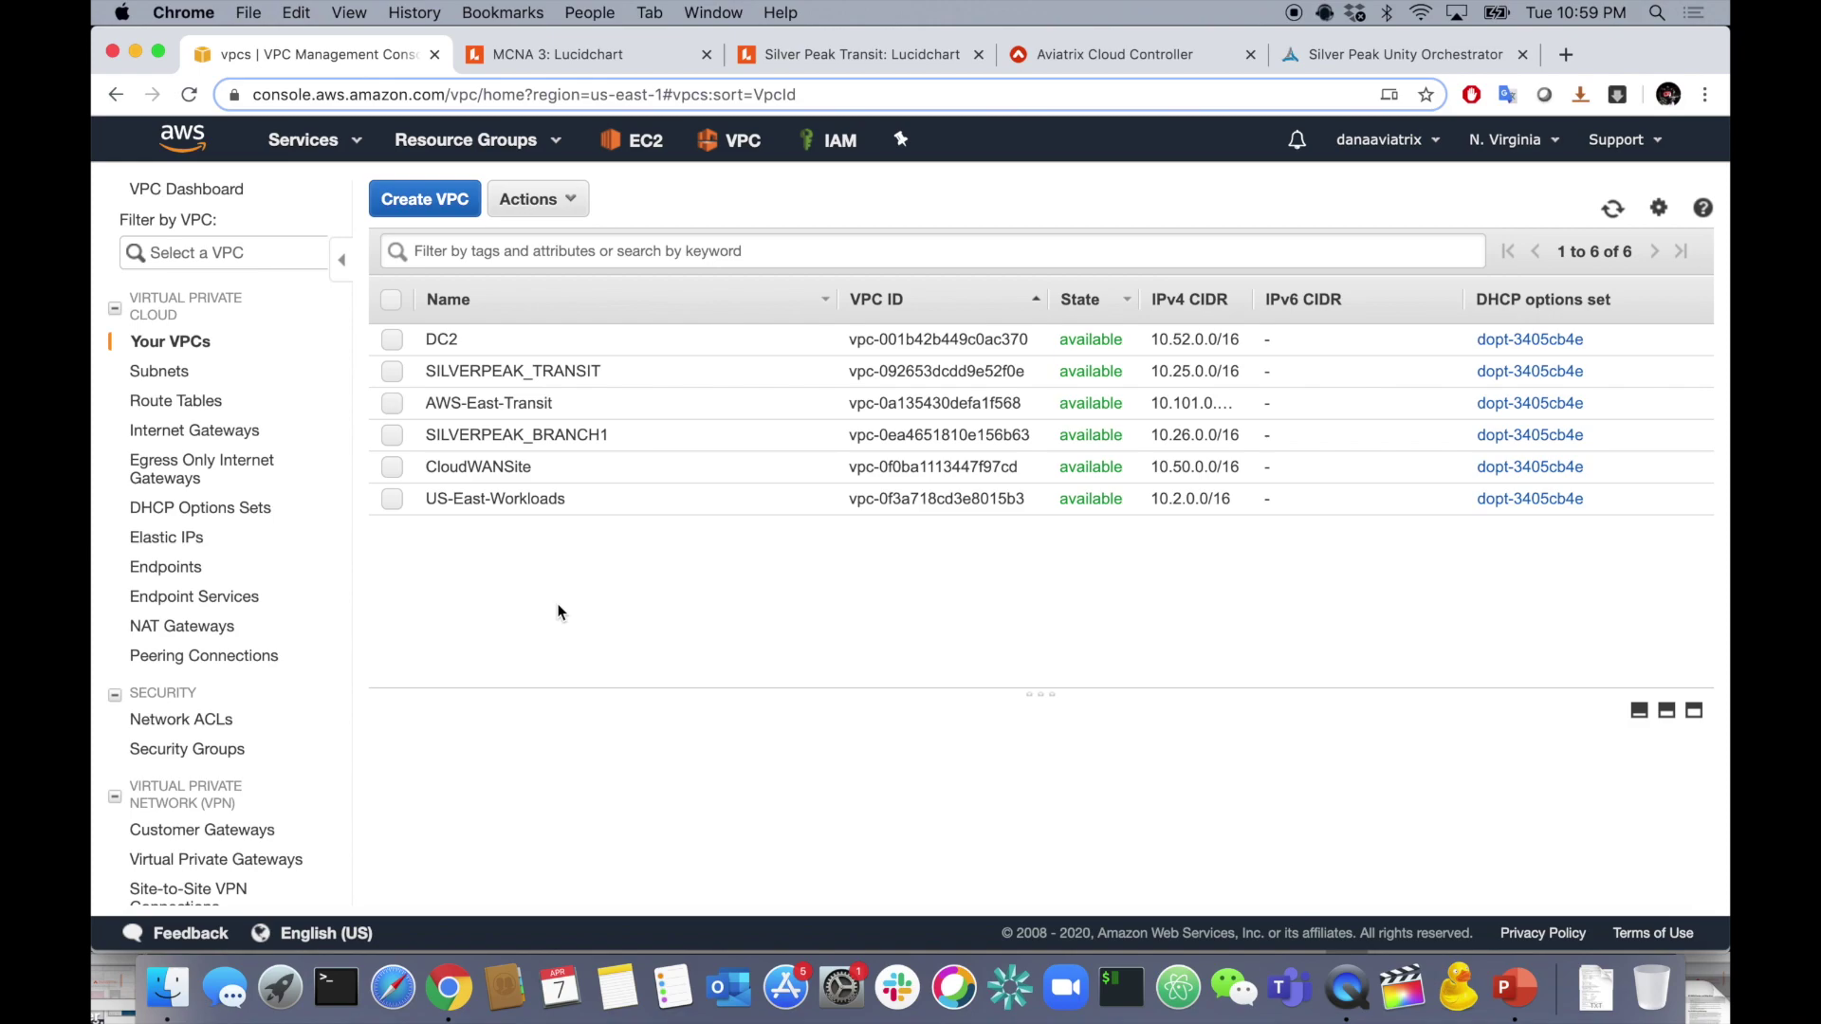
- Filter the VPC list by 'Silver'
left_click(580, 251)
type("Silver")
key("Return")
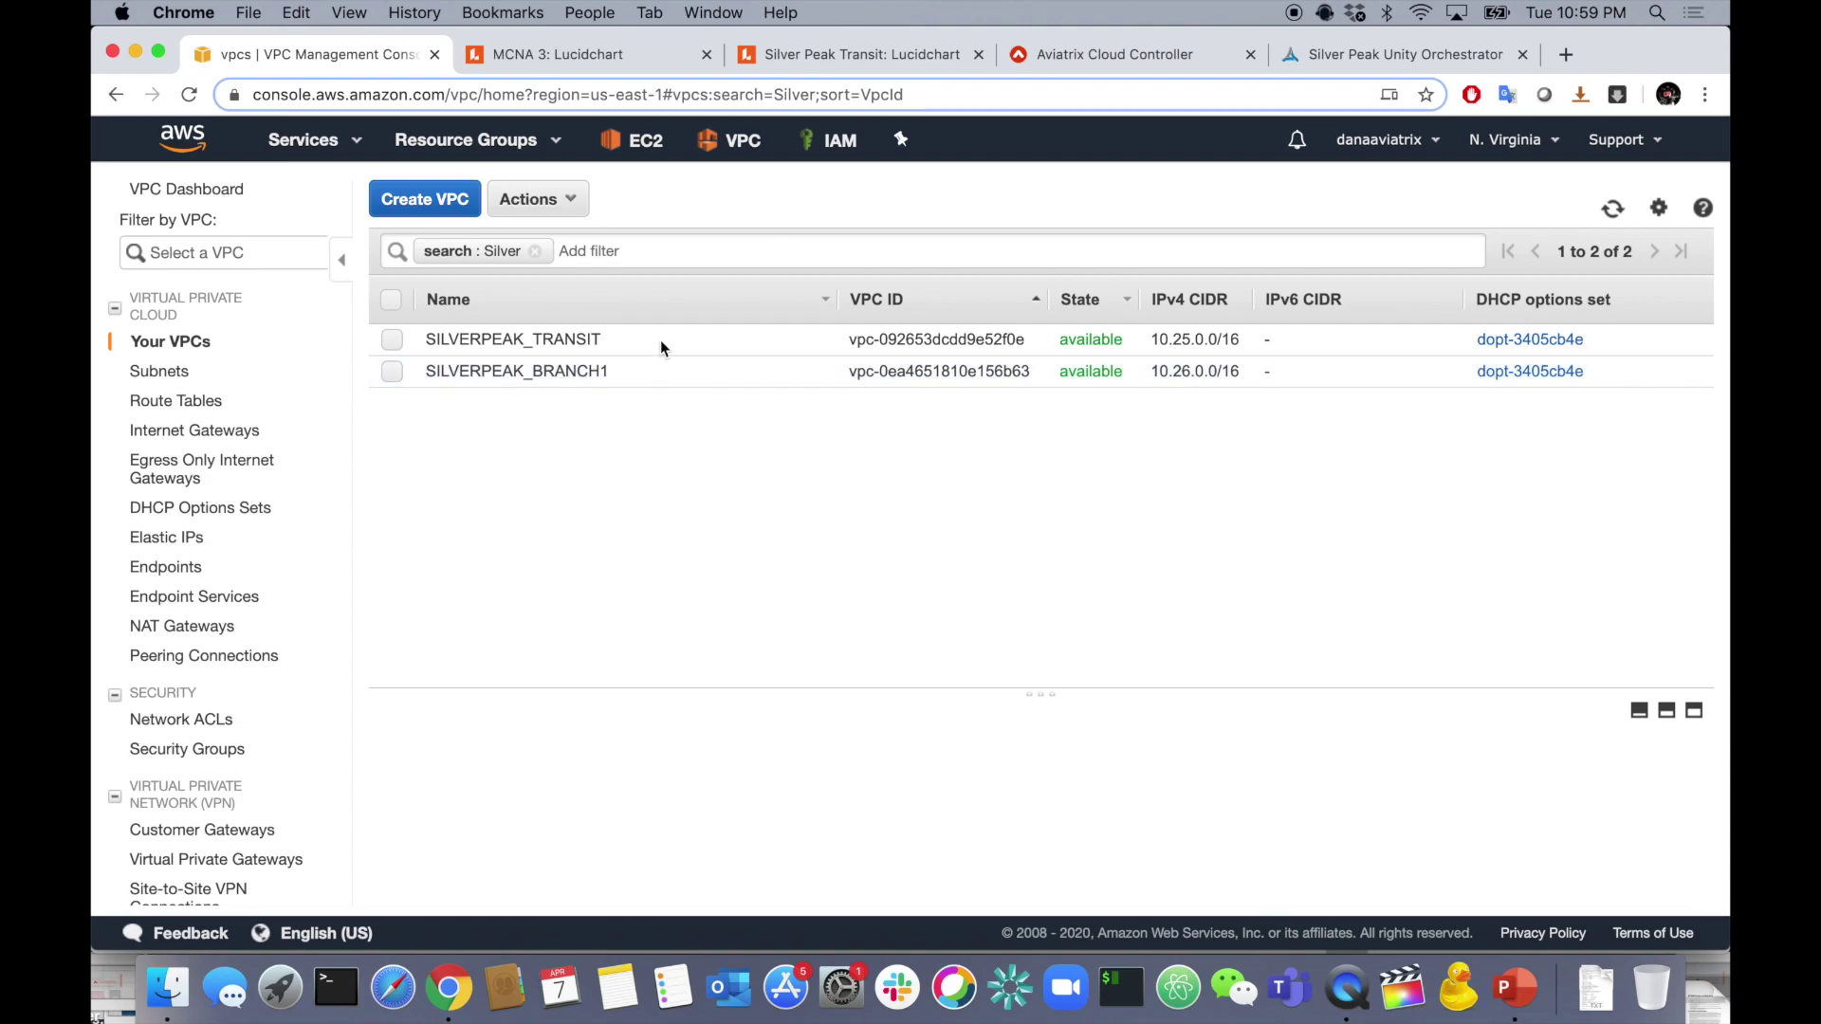
- Glance at the MCNA 3 diagram, then open SILVERPEAK_TRANSIT VPC details and its route table
left_click(603, 59)
scroll(723, 608, "up", 5)
scroll(723, 608, "right", 3)
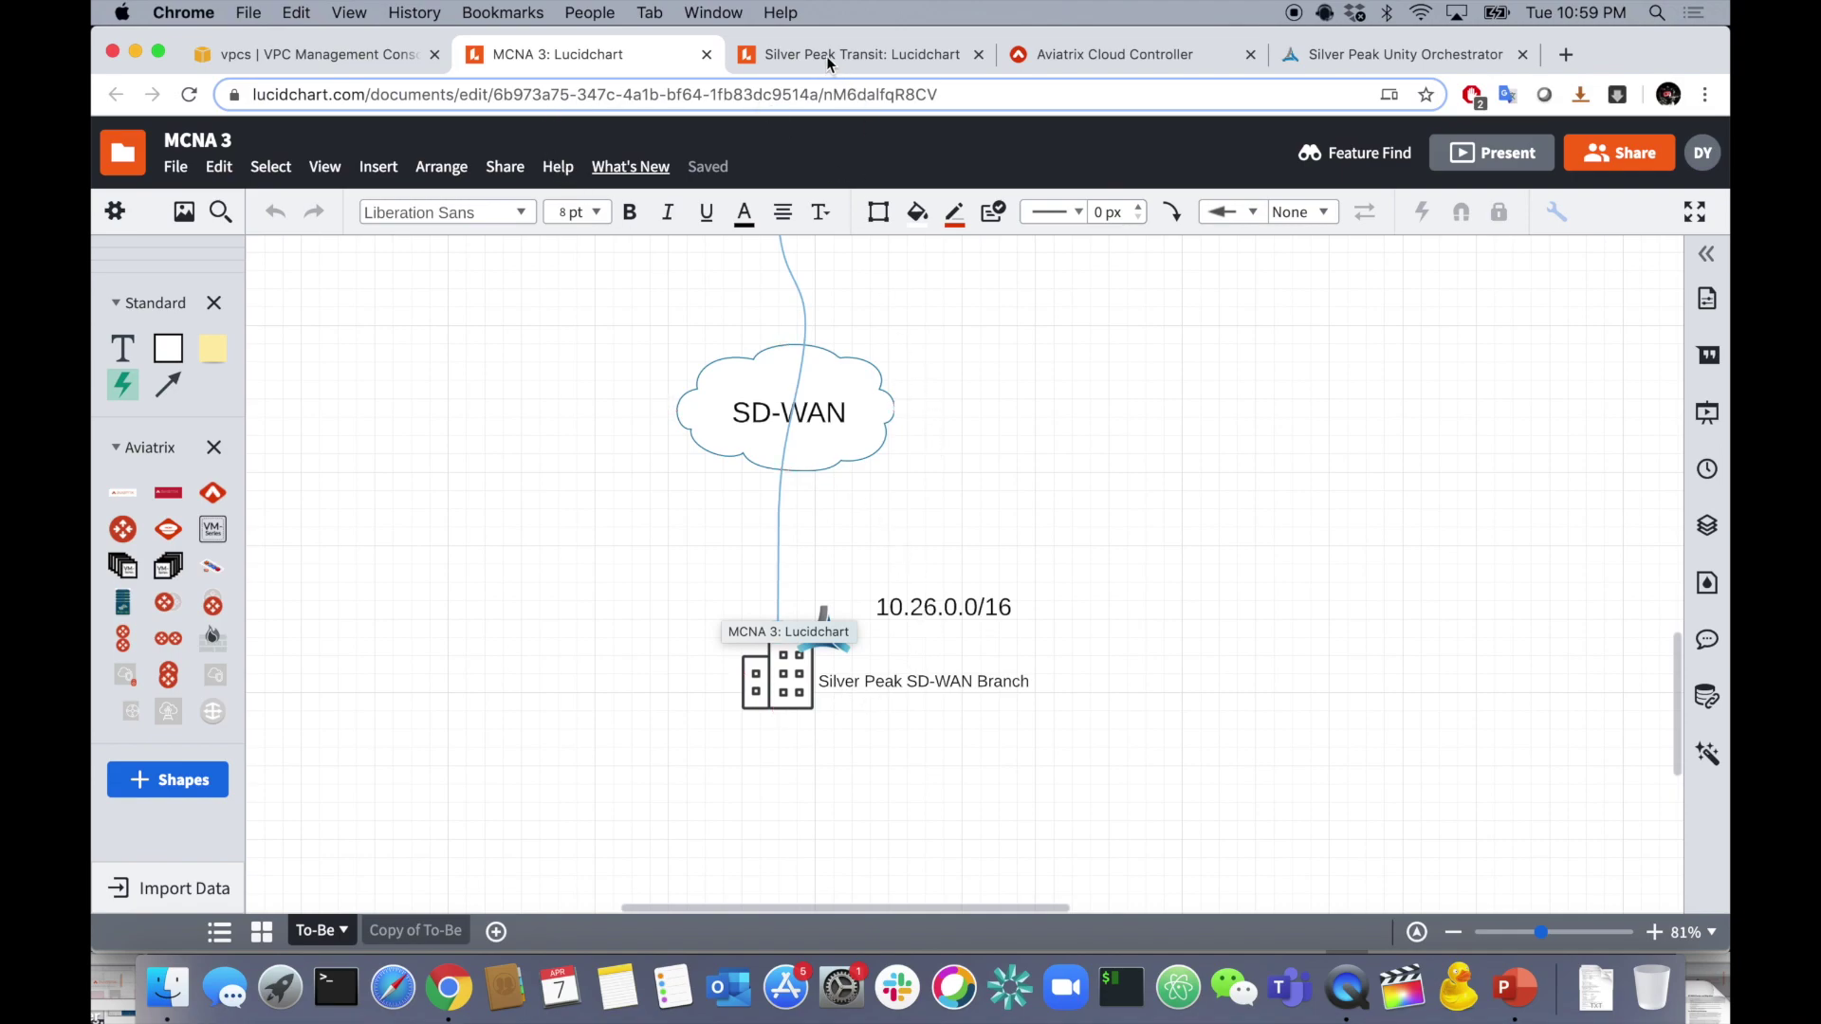
left_click(391, 57)
left_click(920, 562)
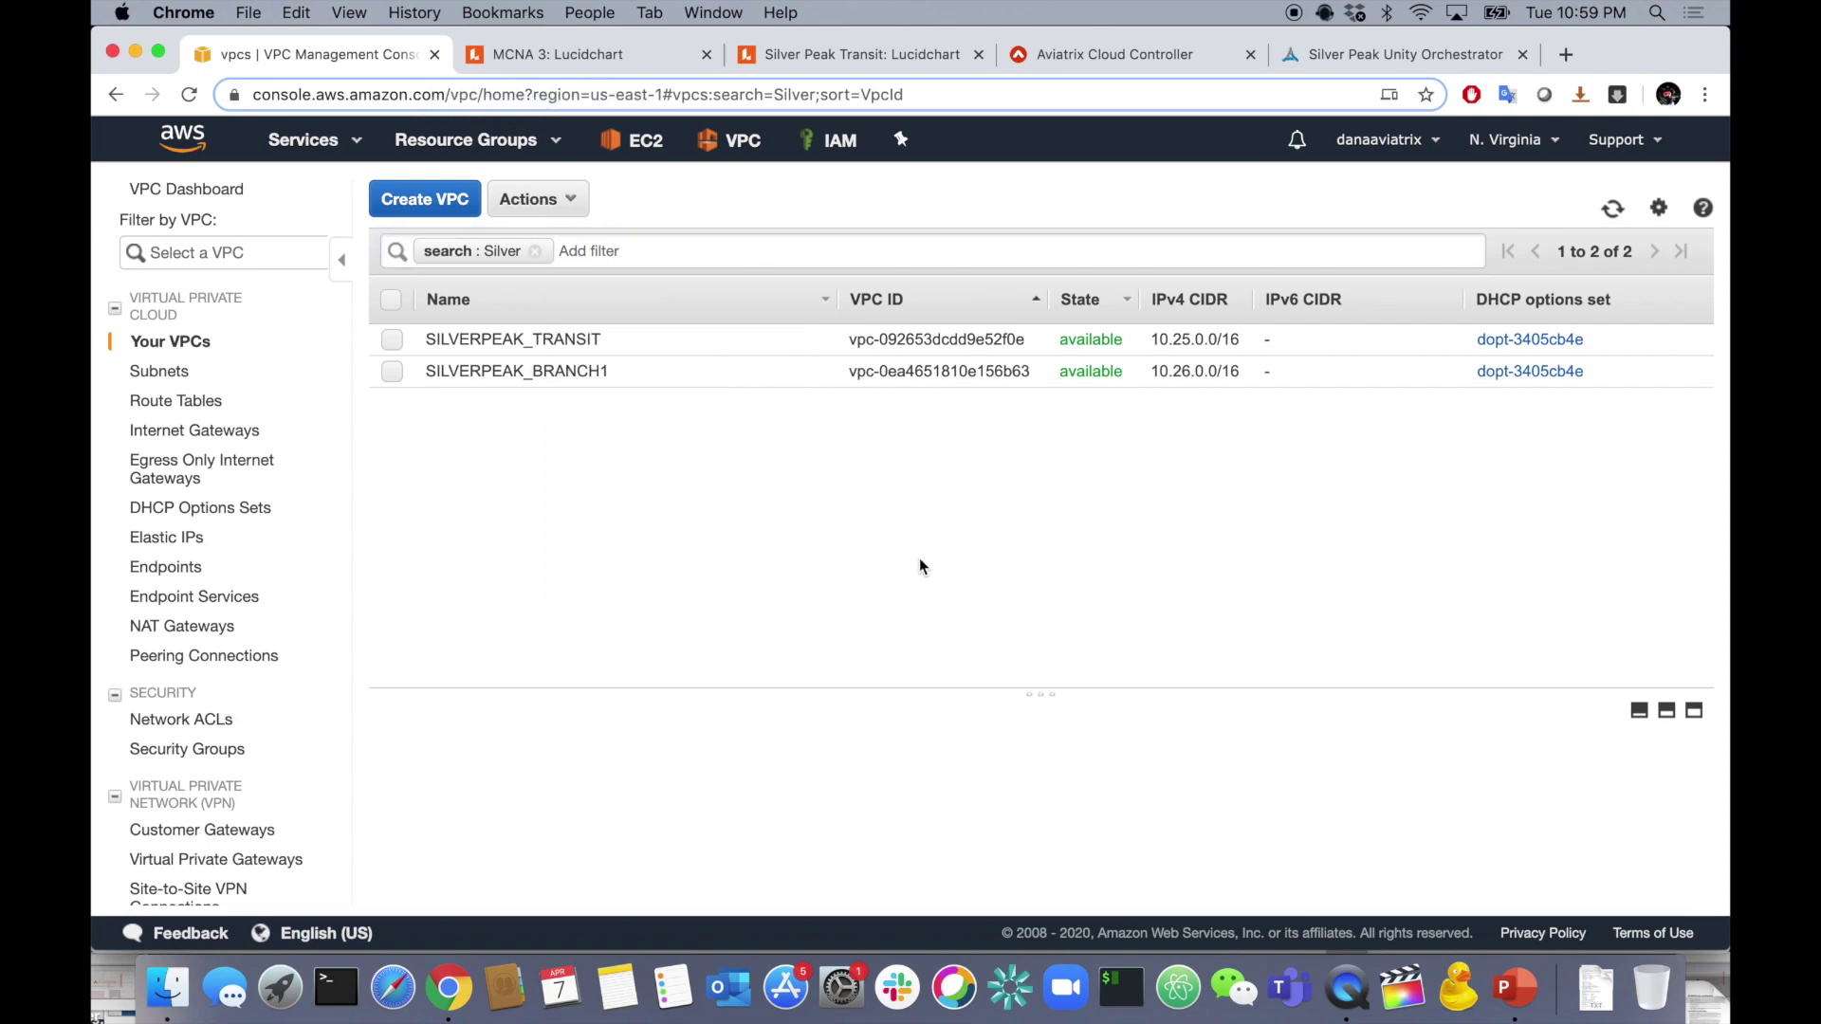
left_click(542, 340)
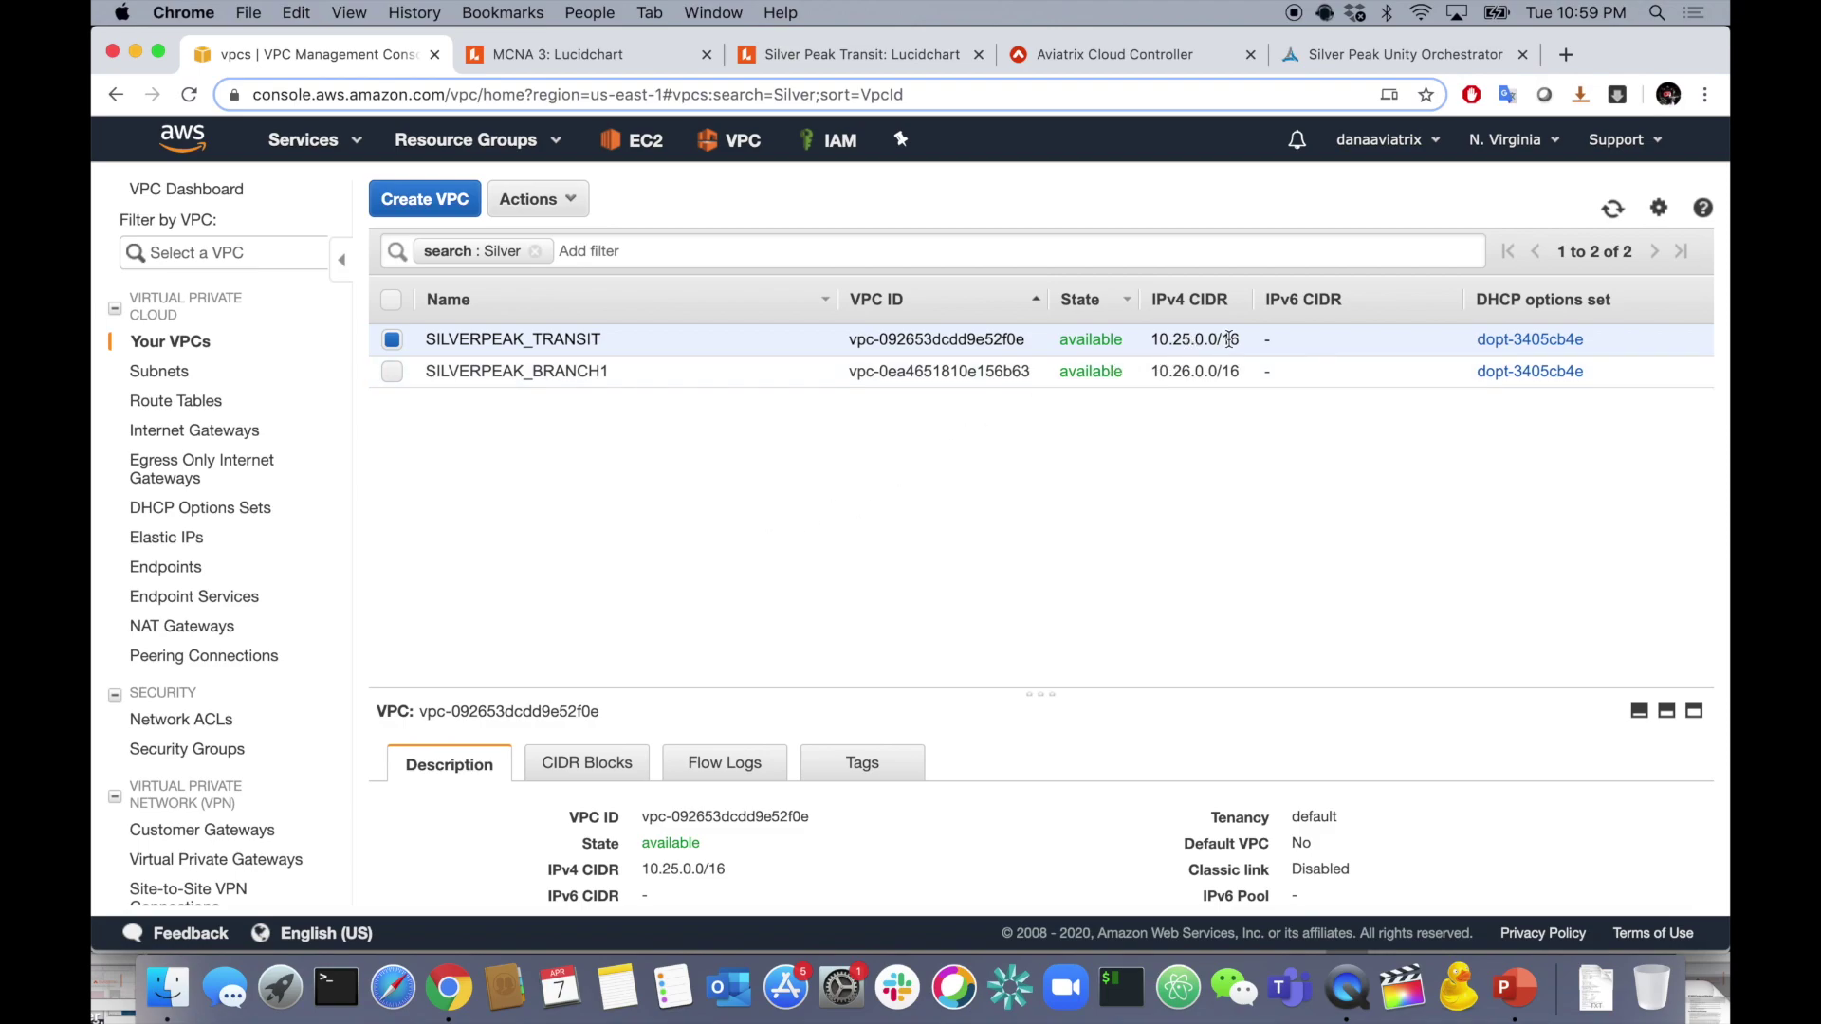
scroll(783, 849, "down", 3)
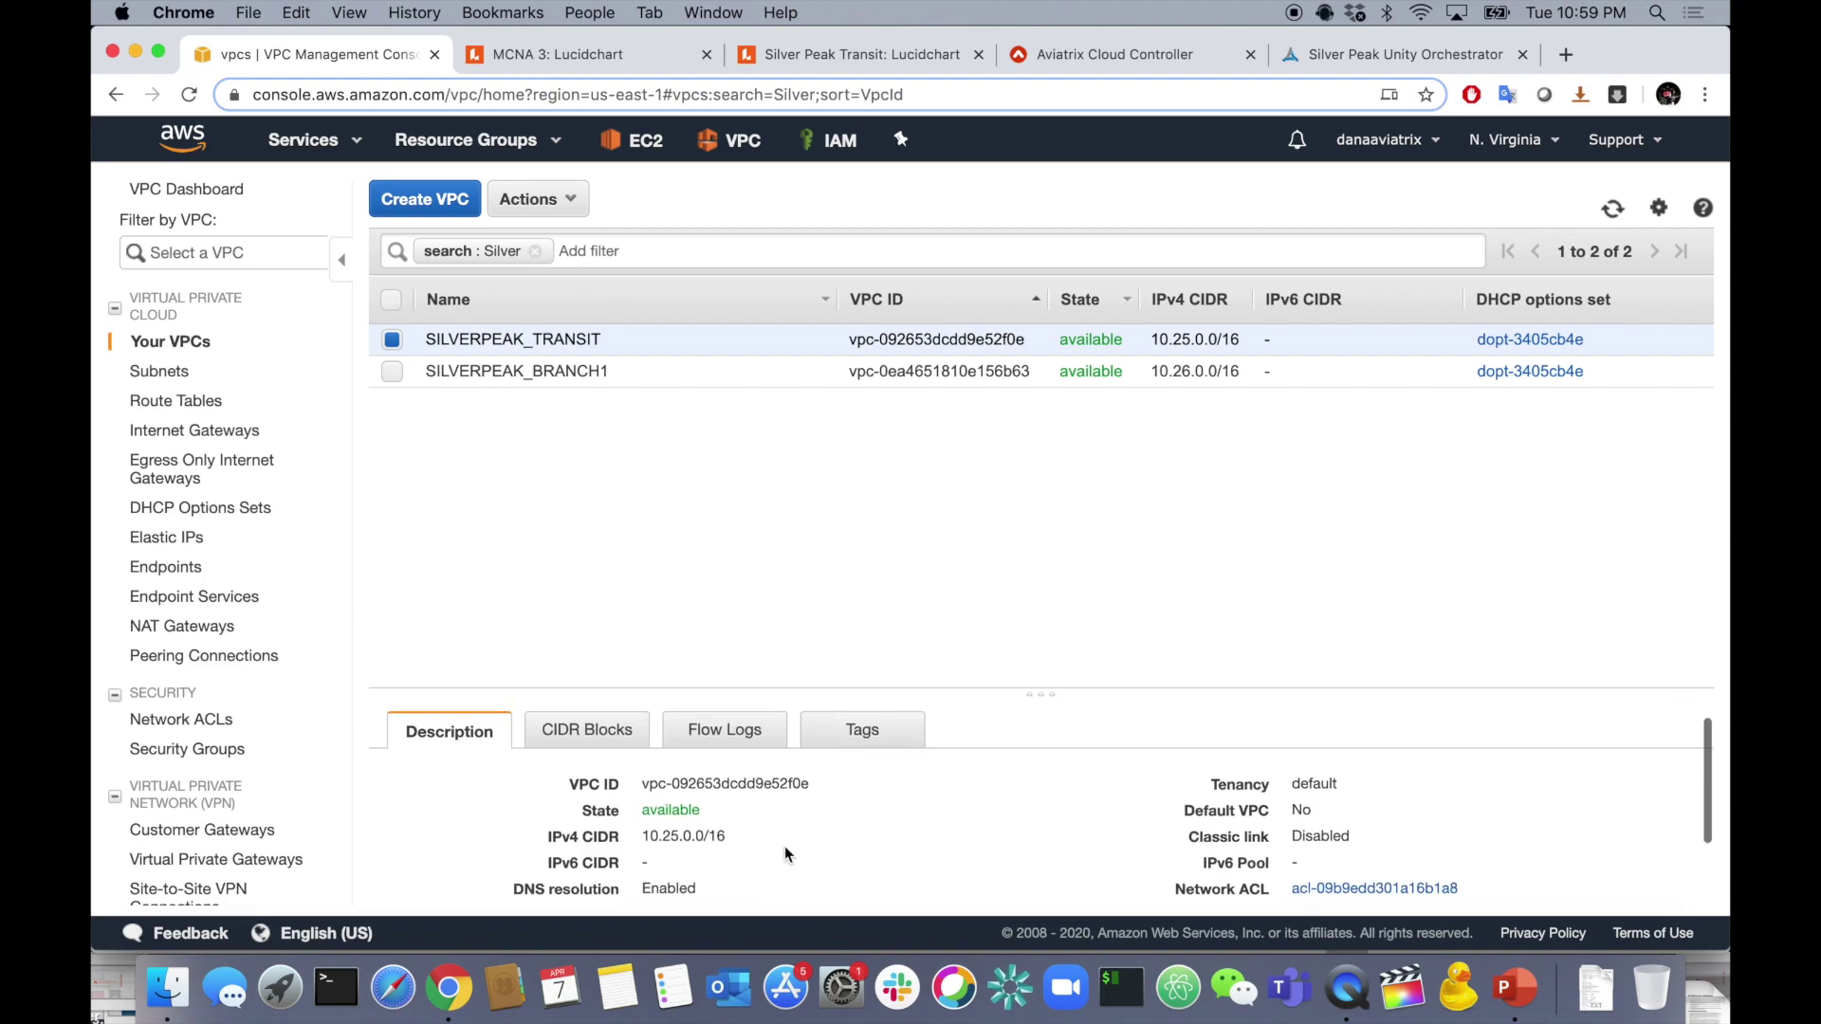
left_click(1362, 847)
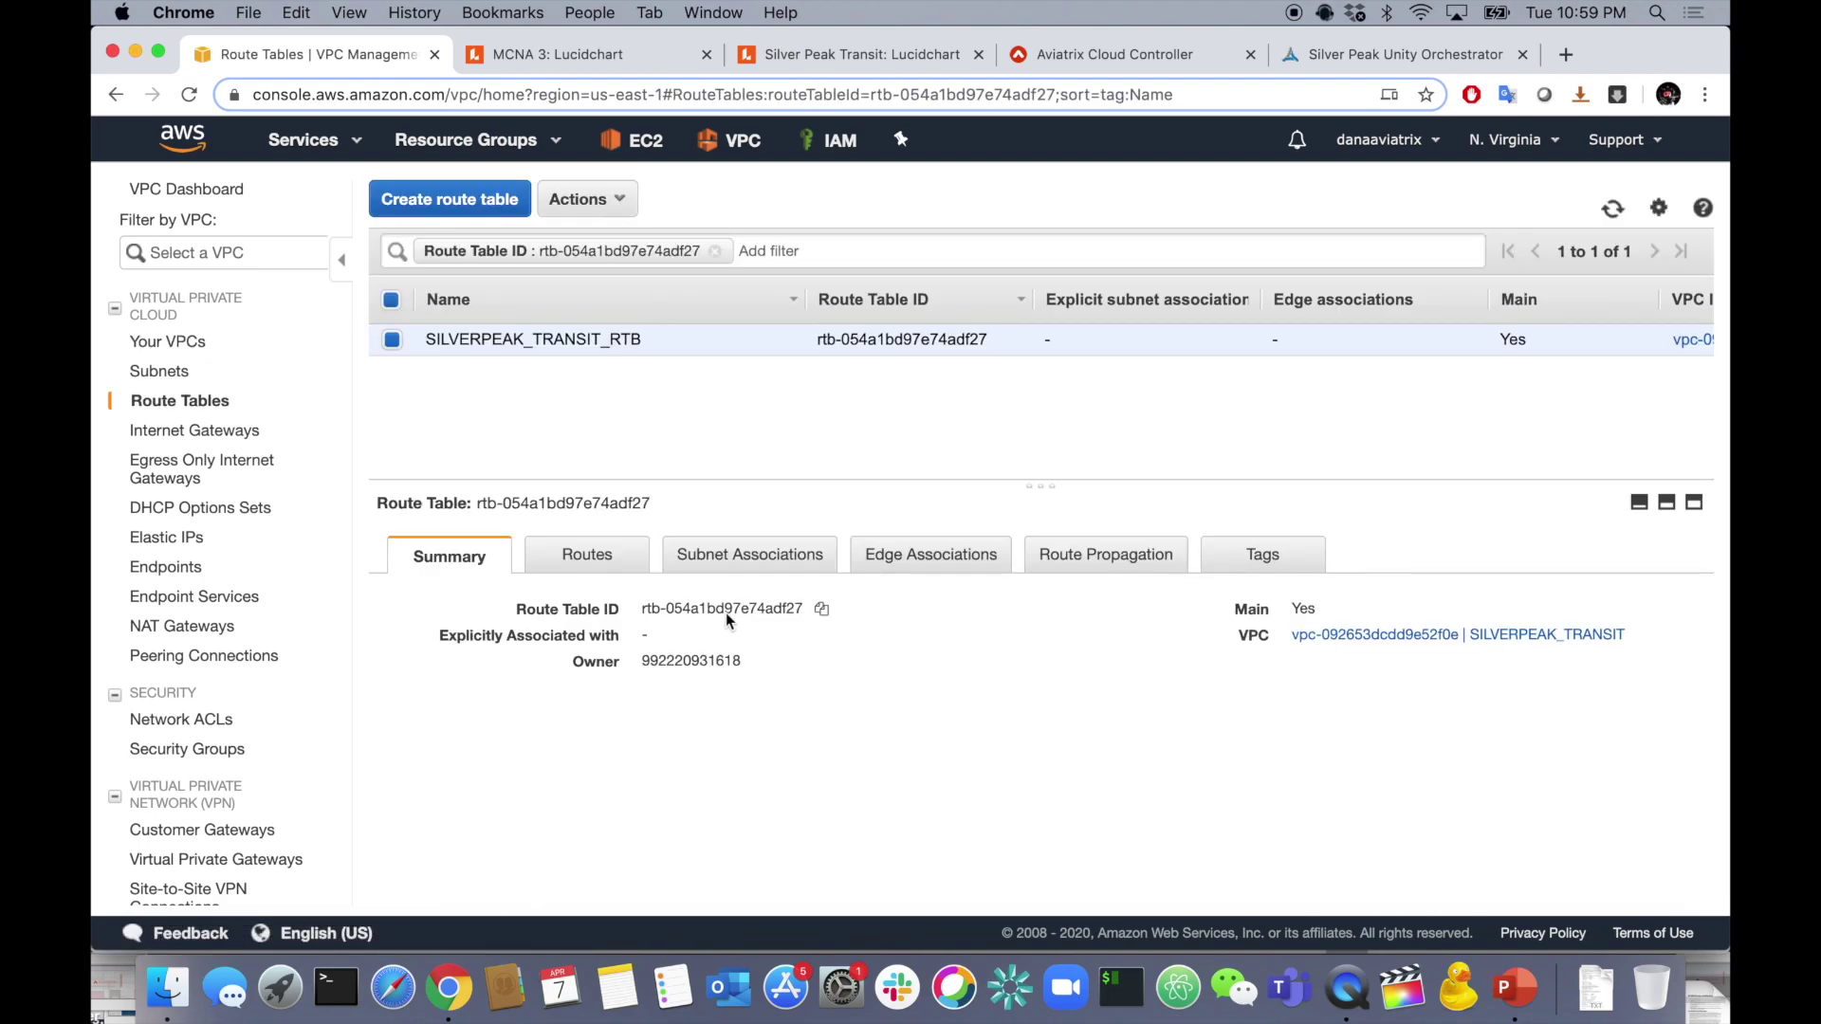
- Review the two routes in SILVERPEAK_TRANSIT_RTB, then go to the Subnets list
left_click(595, 565)
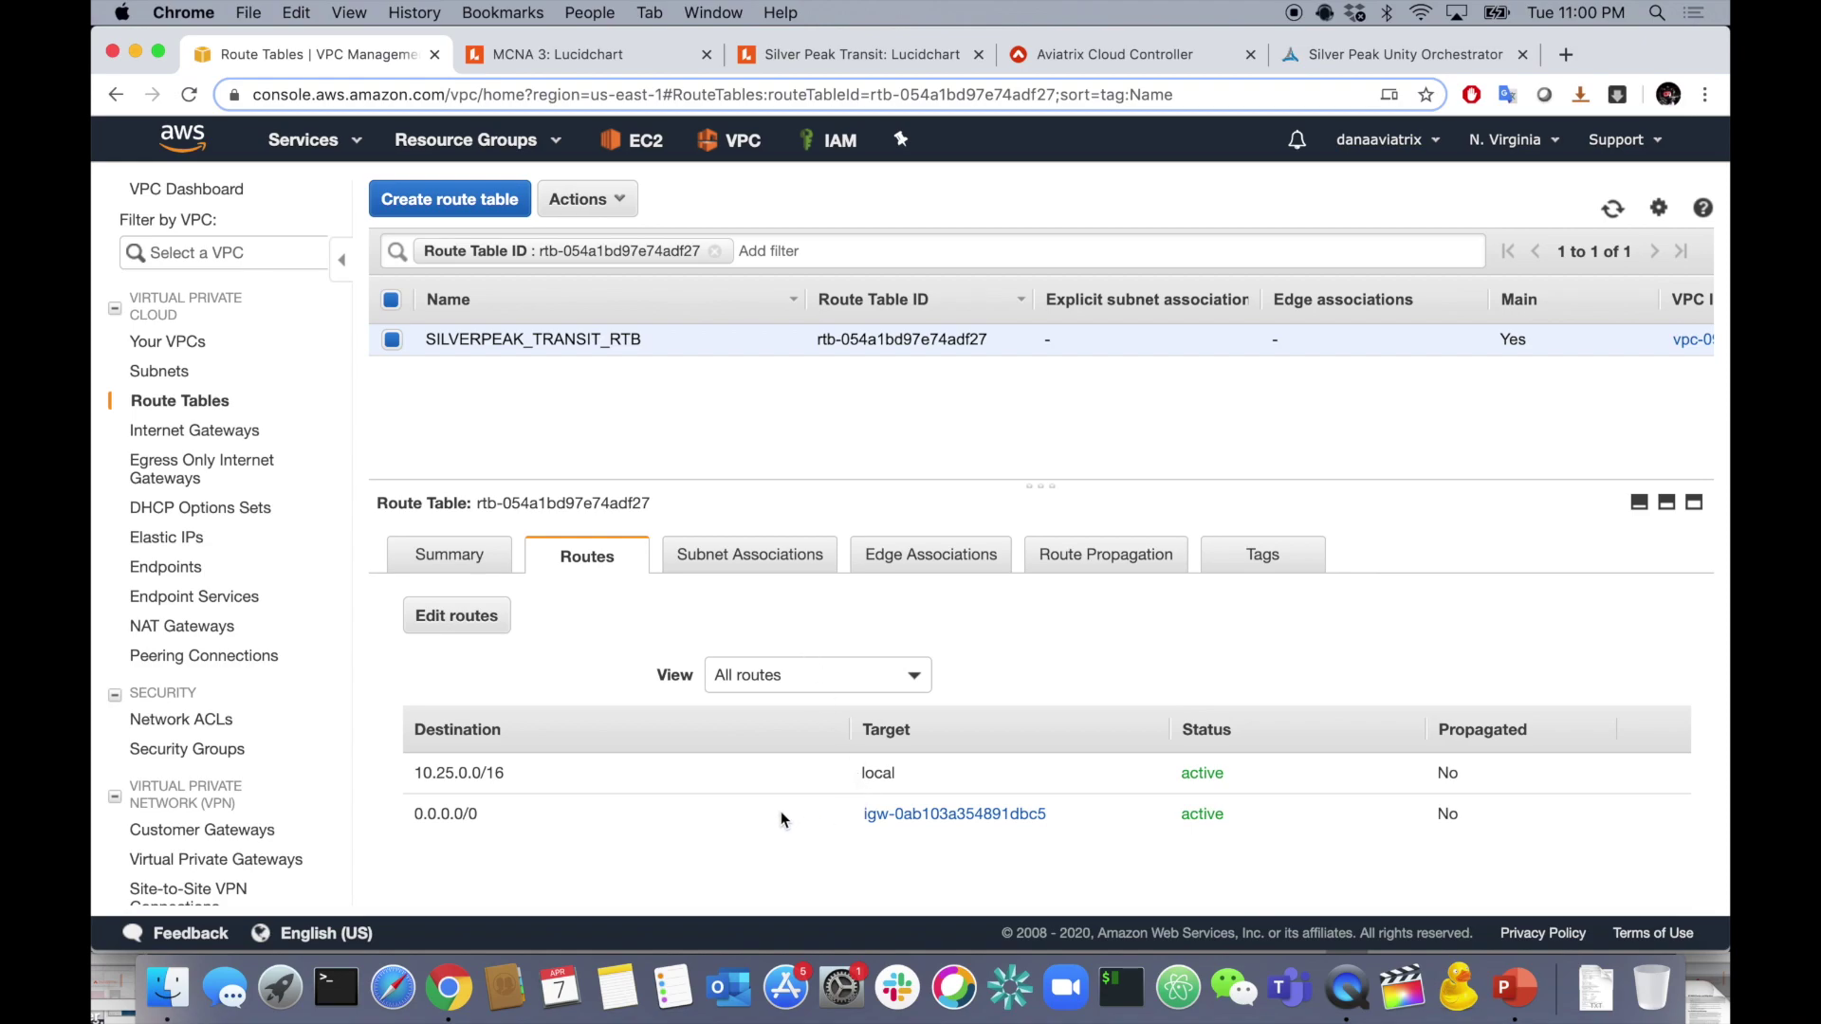
left_click(161, 371)
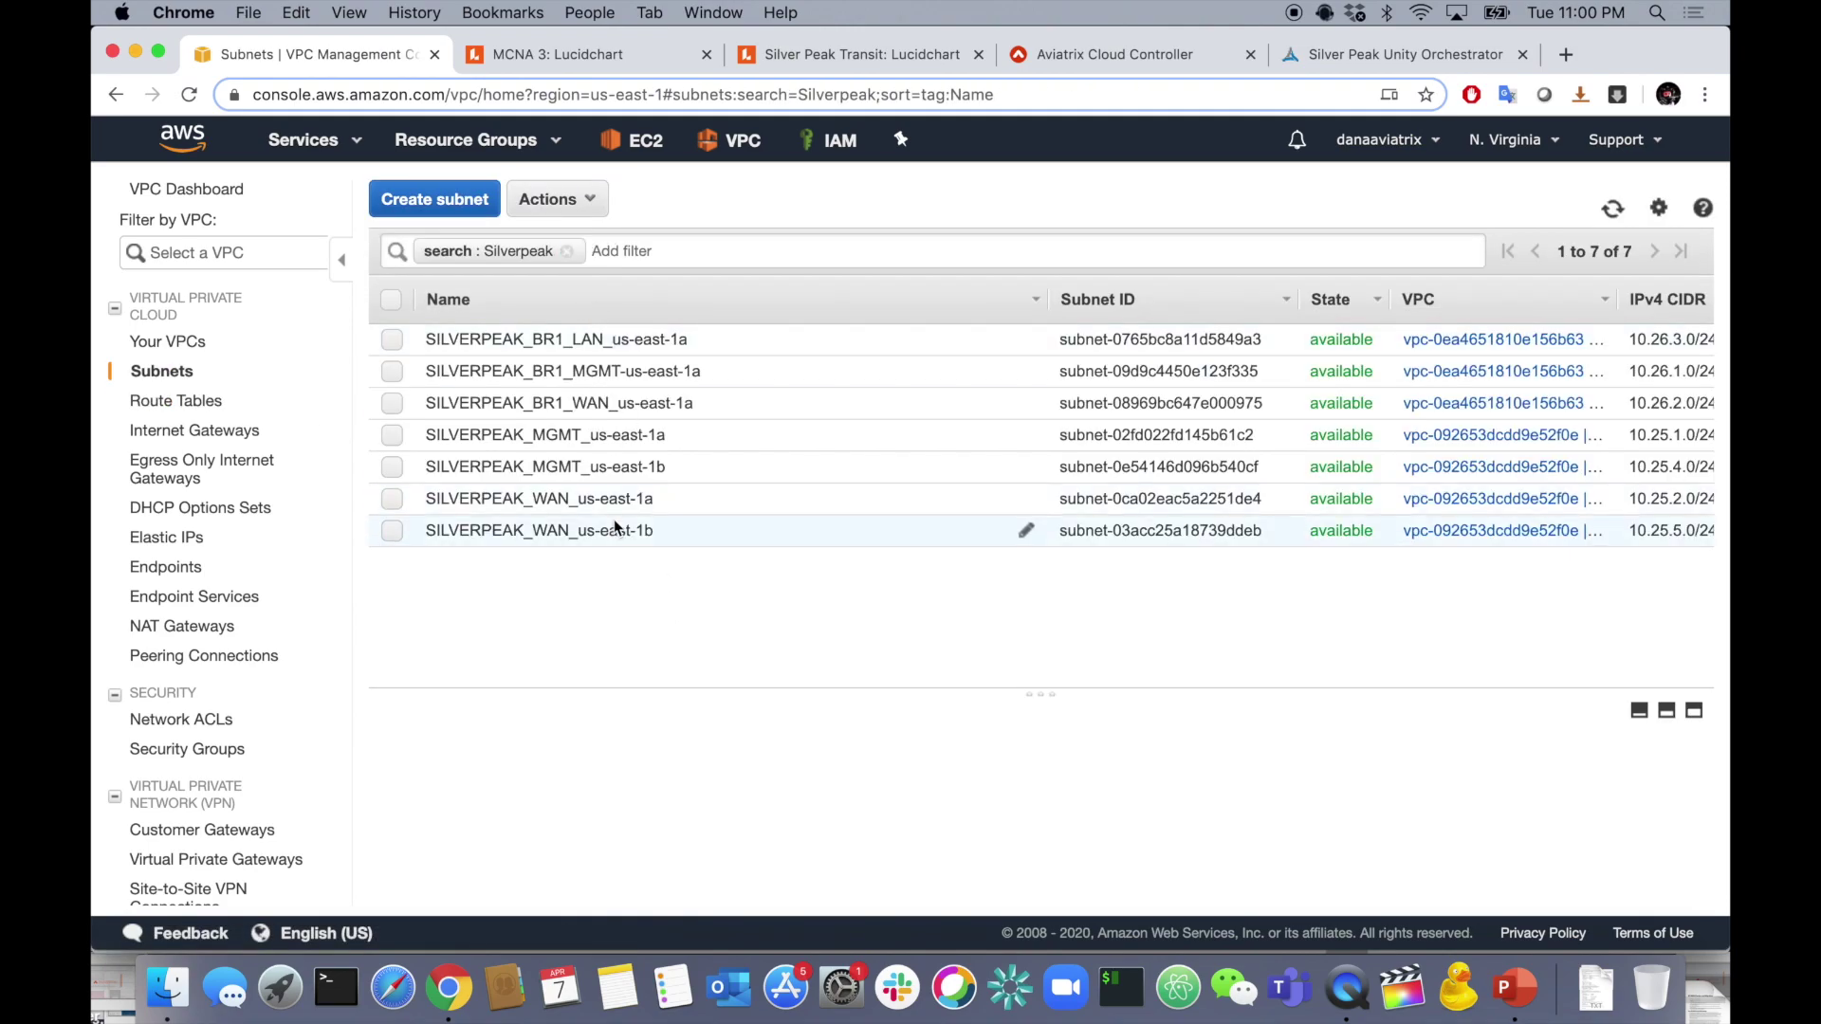
- Select SILVERPEAK_MGMT and SILVERPEAK_WAN us-east-1a/1b subnets and compare their IPv4 CIDR blocks
left_click(392, 436)
left_click(391, 466)
left_click(393, 499)
left_click(391, 530)
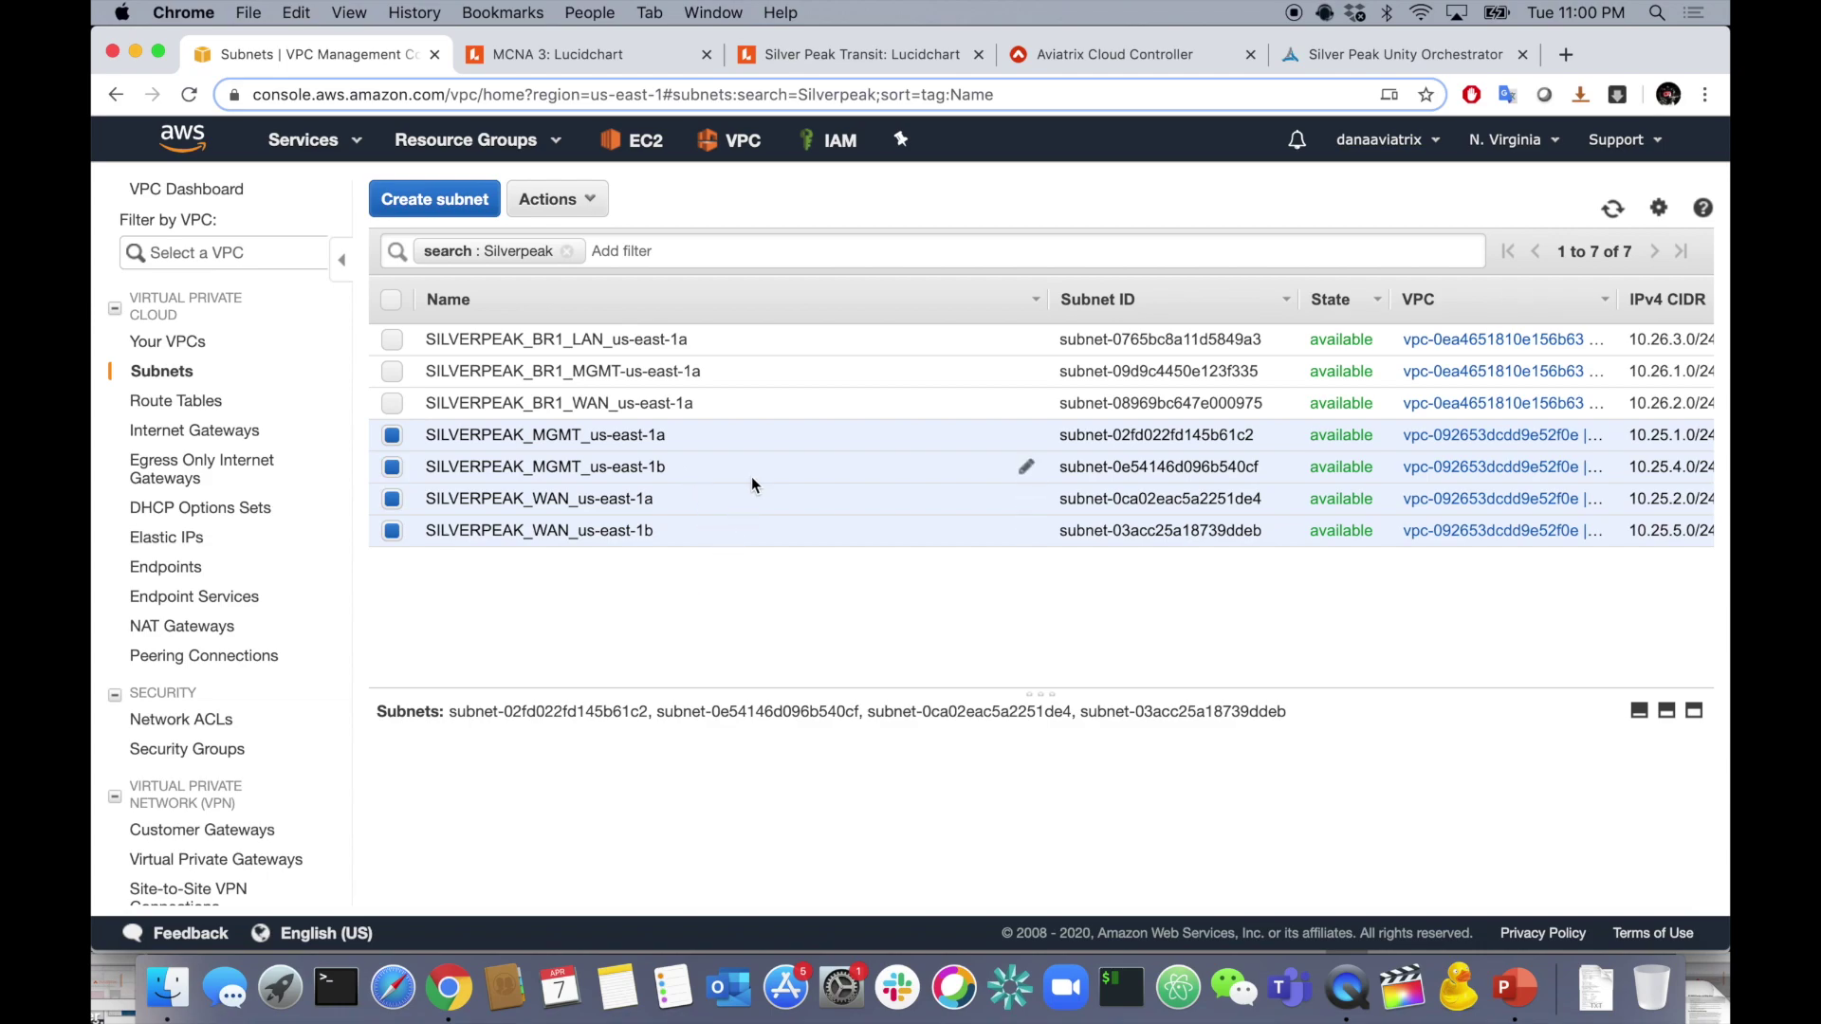
scroll(752, 483, "right", 2)
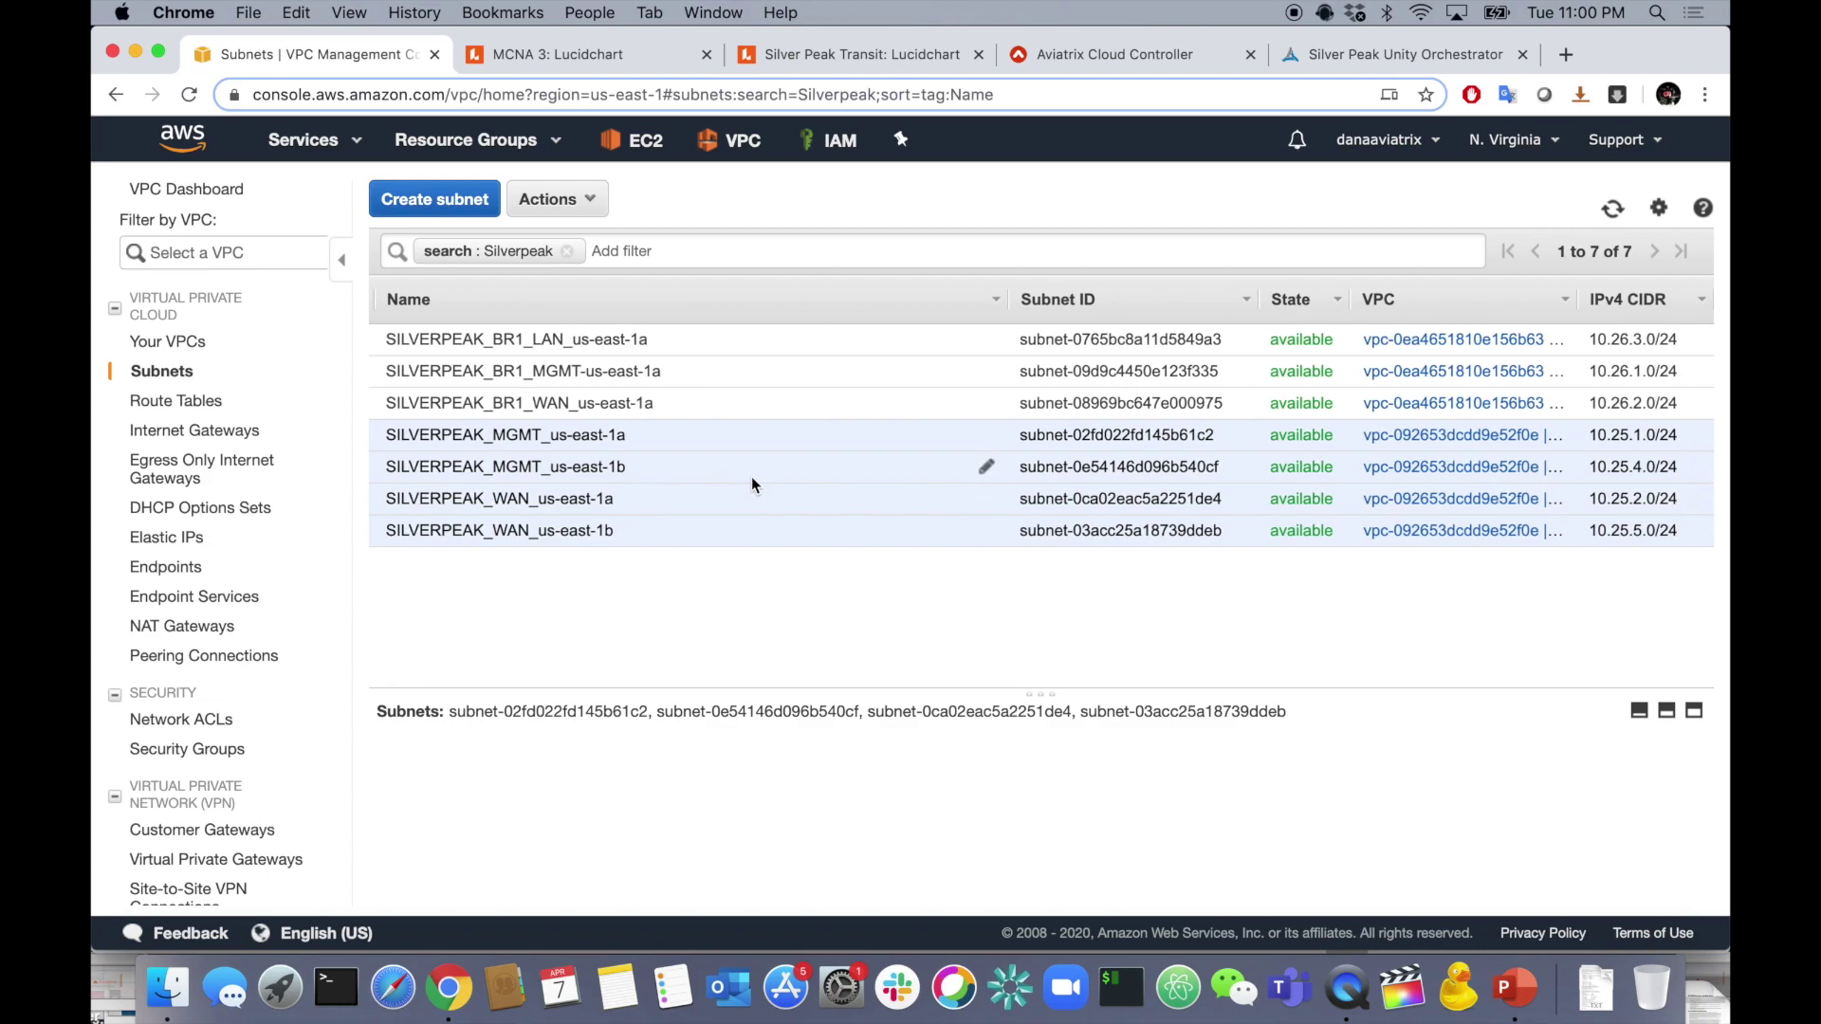
scroll(751, 484, "right", 5)
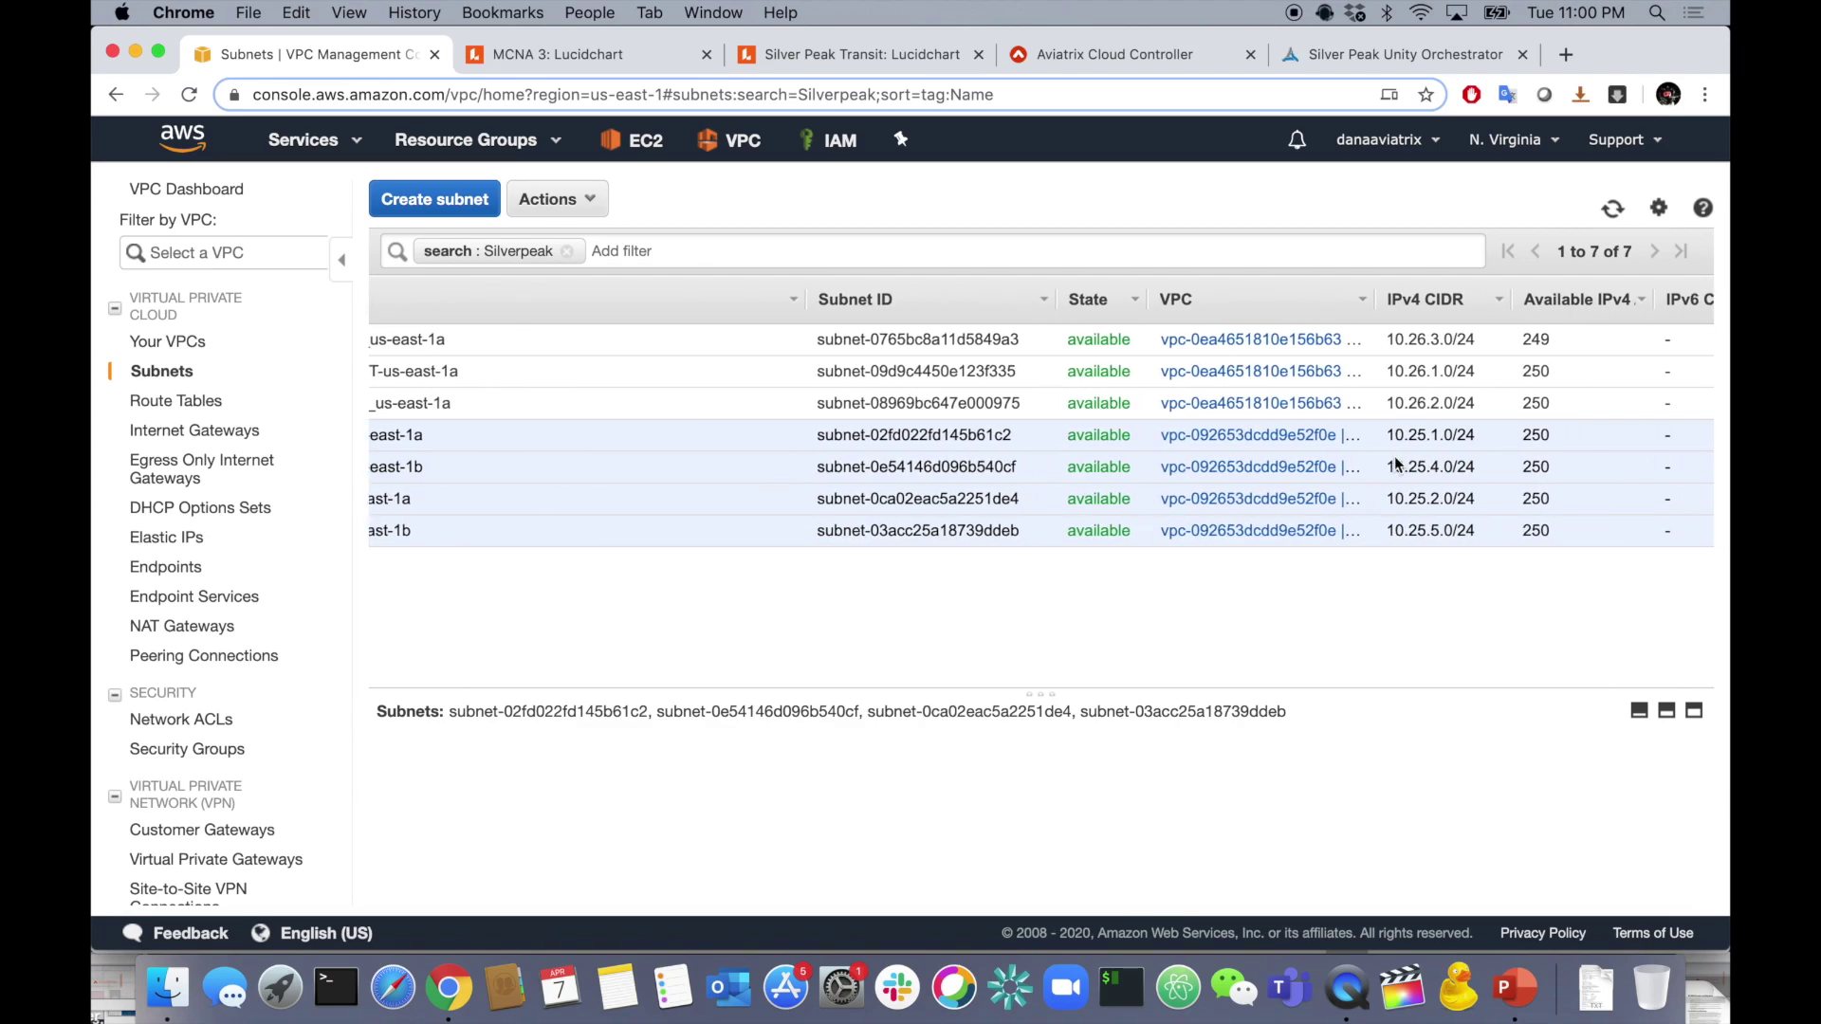
scroll(1456, 438, "left", 6)
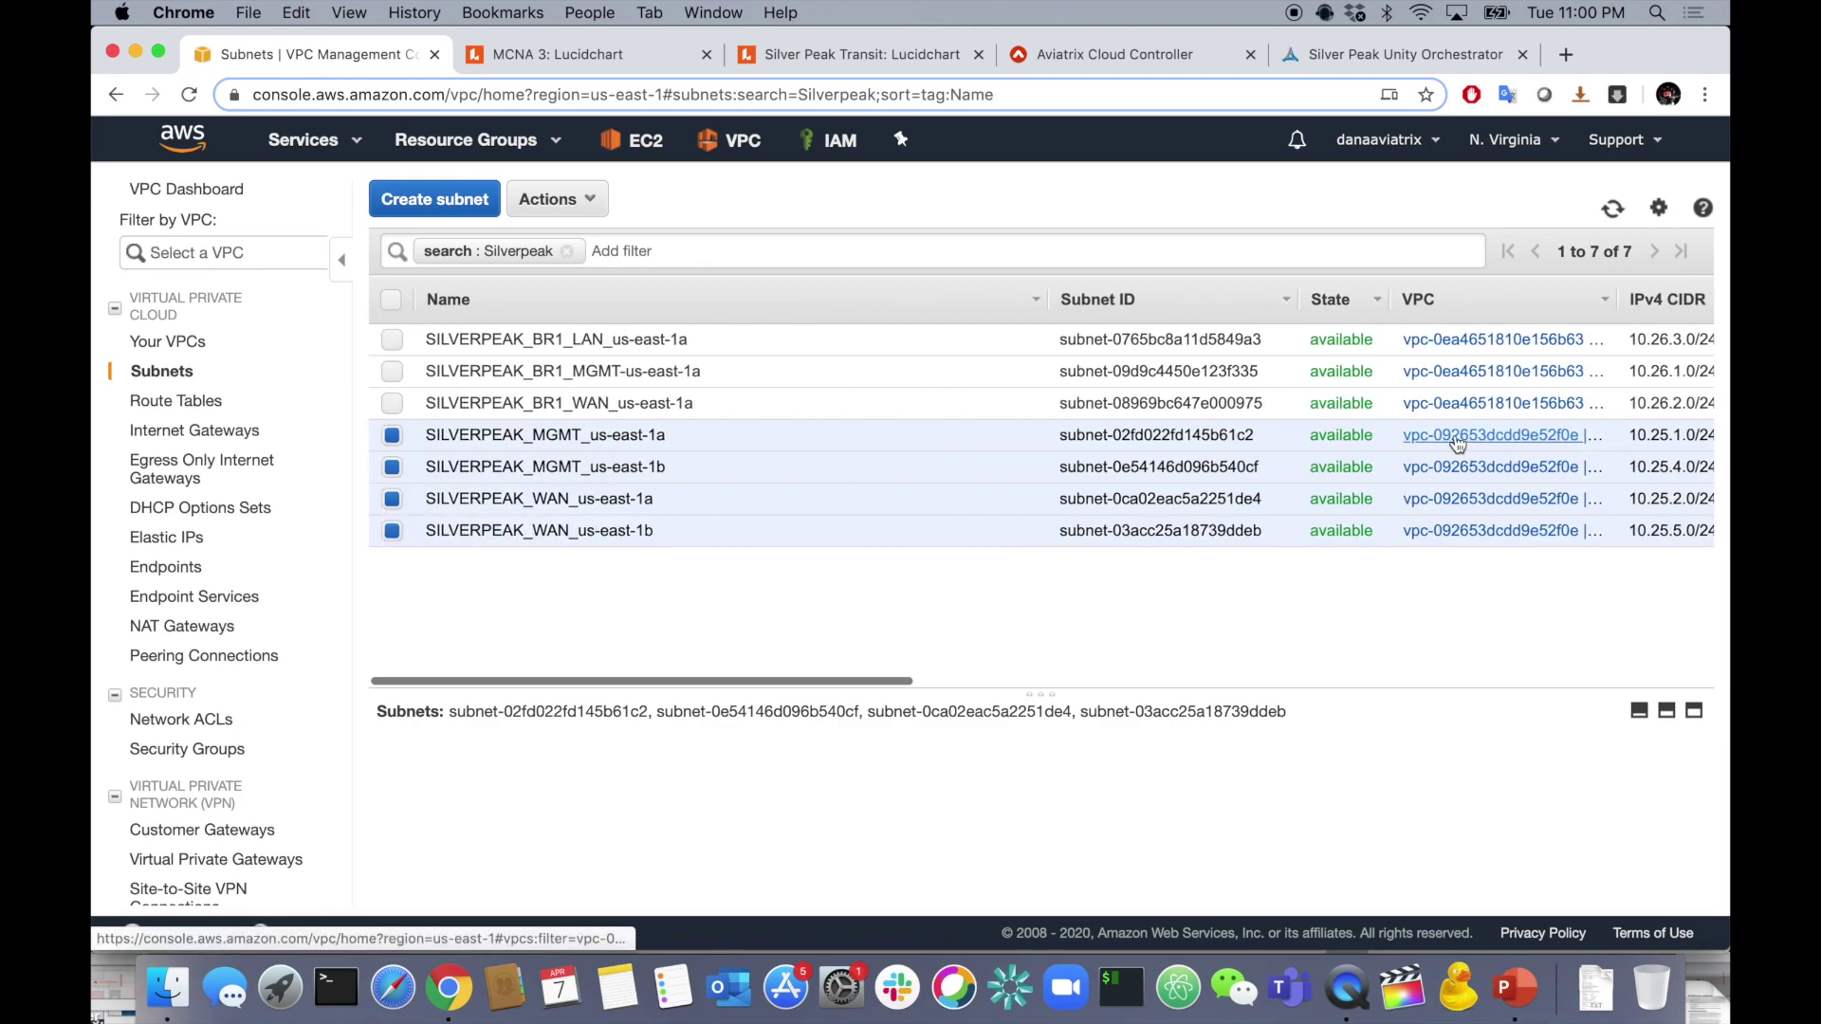
scroll(1458, 442, "right", 4)
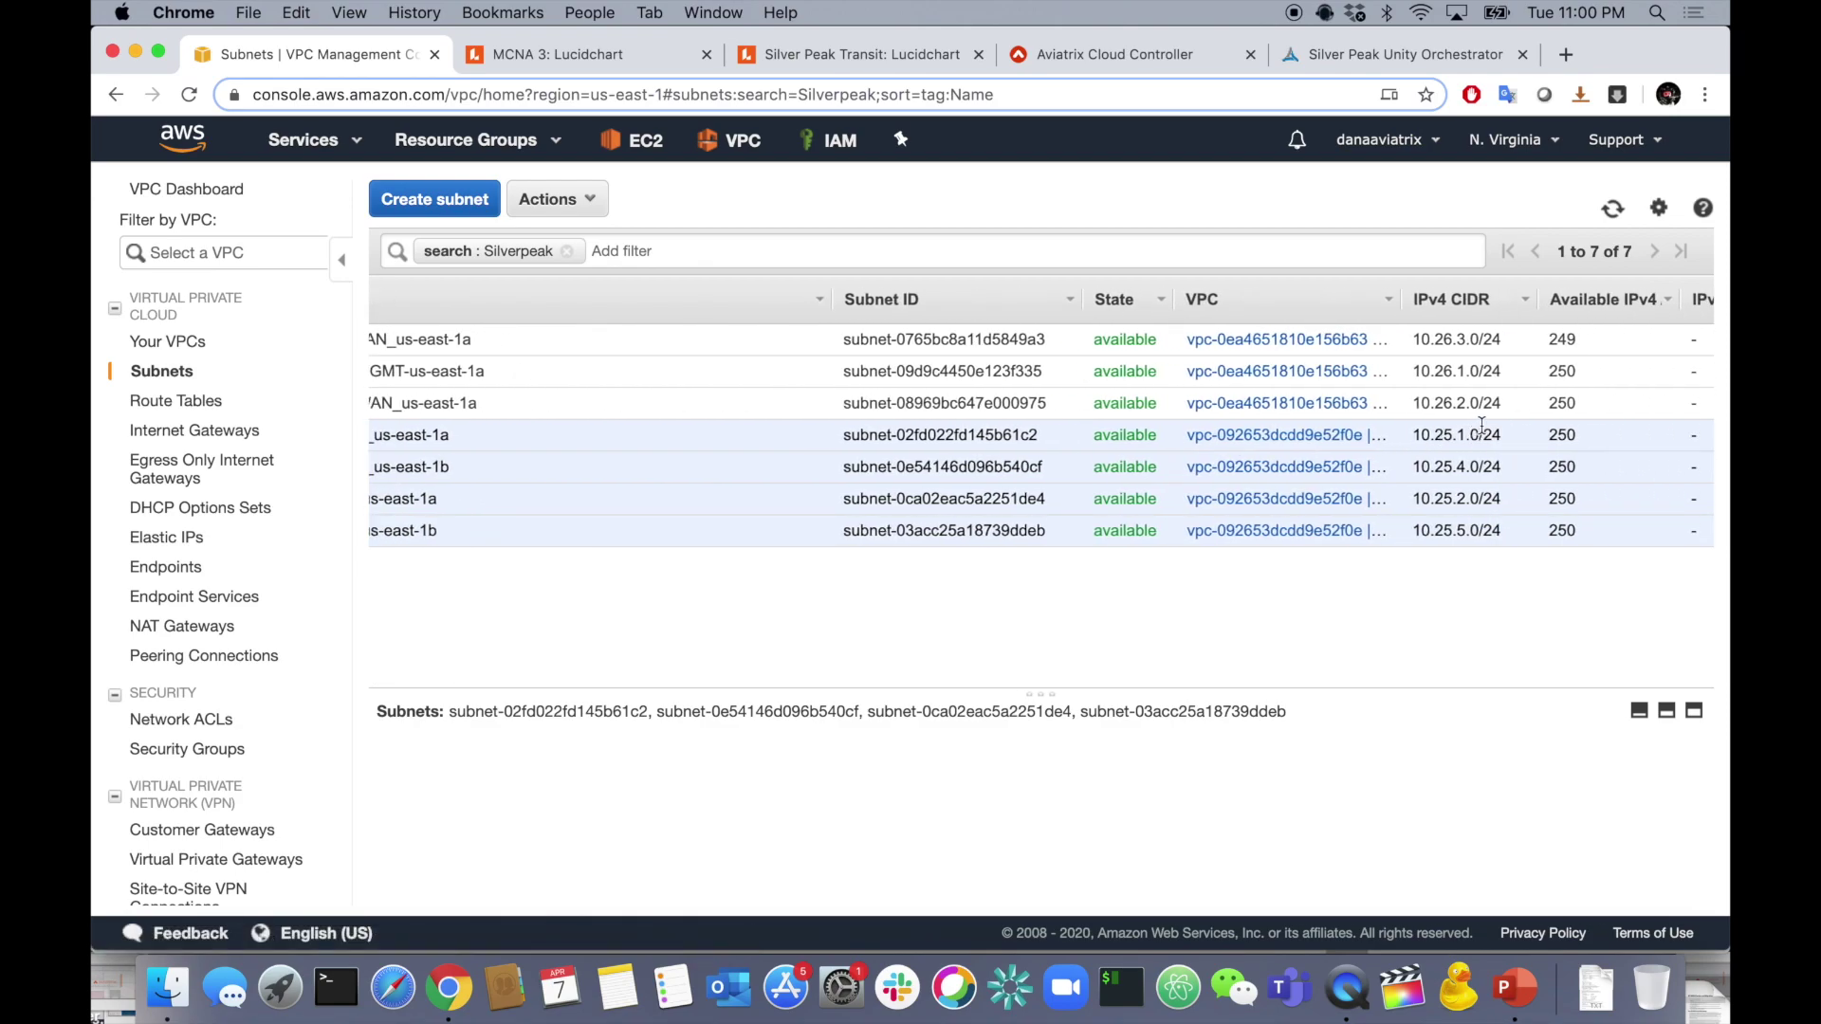
scroll(1432, 515, "left", 4)
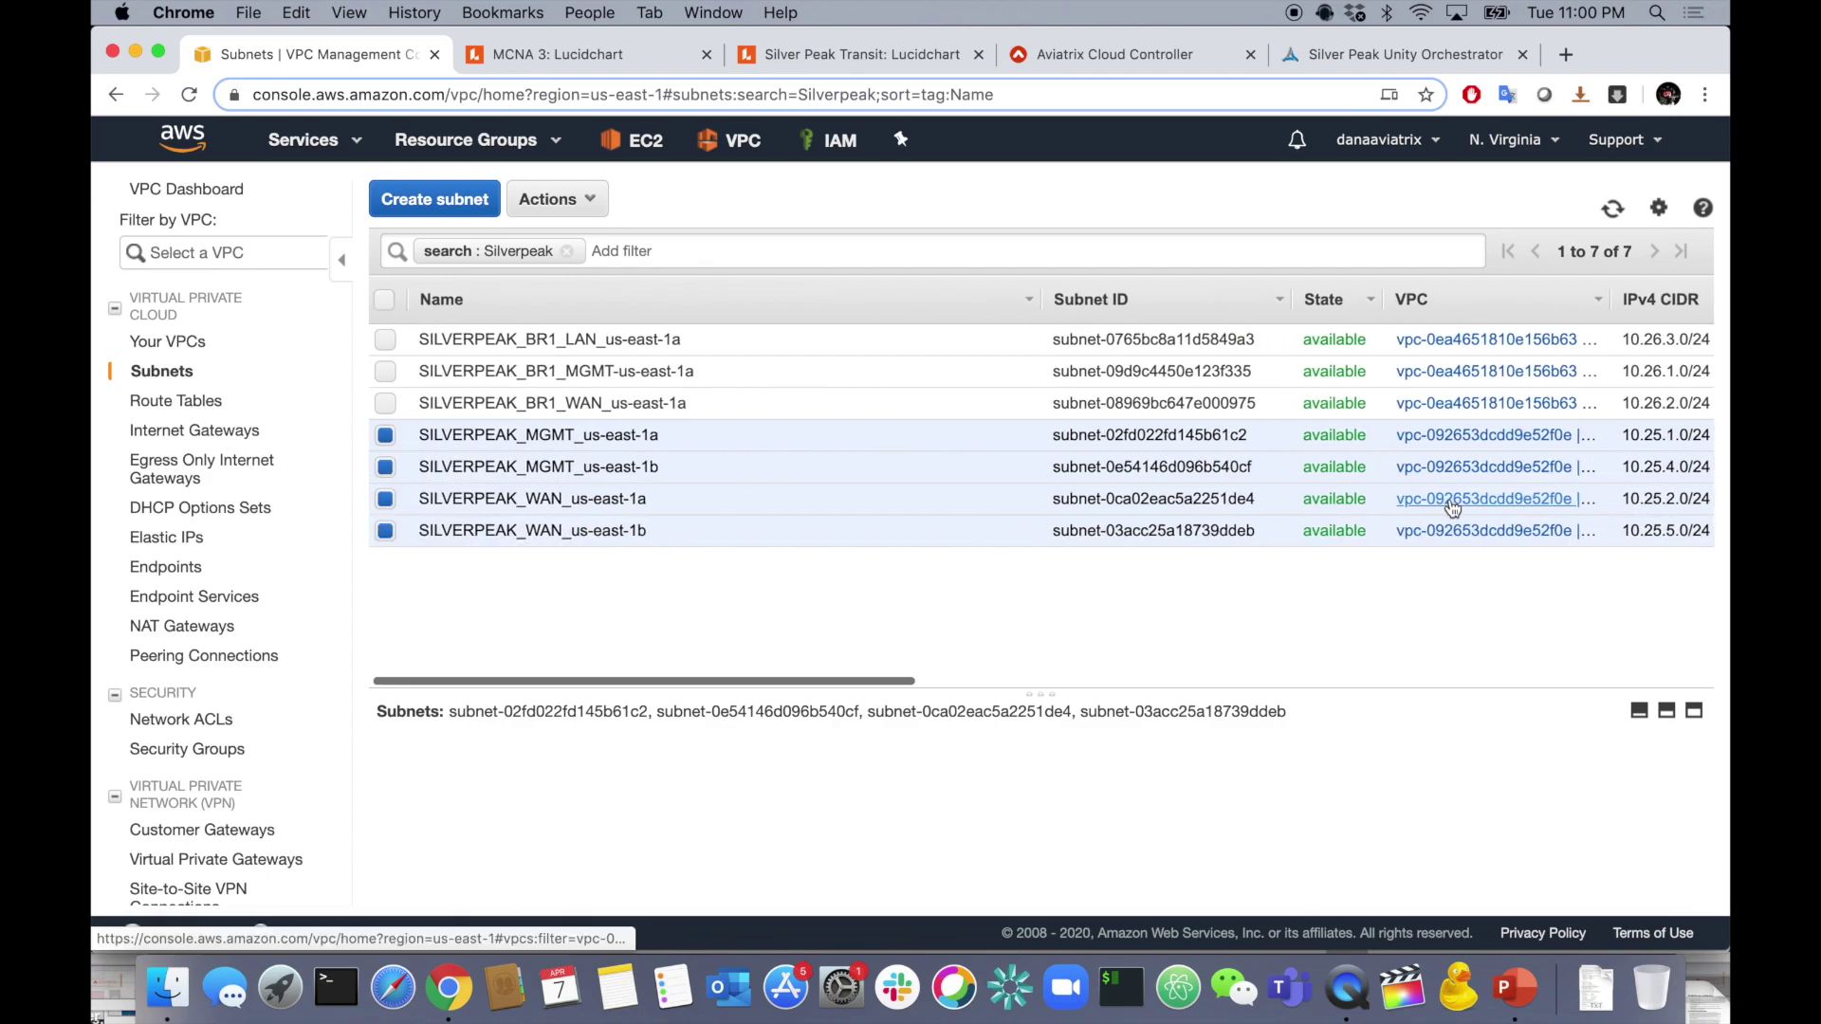
scroll(1449, 500, "right", 4)
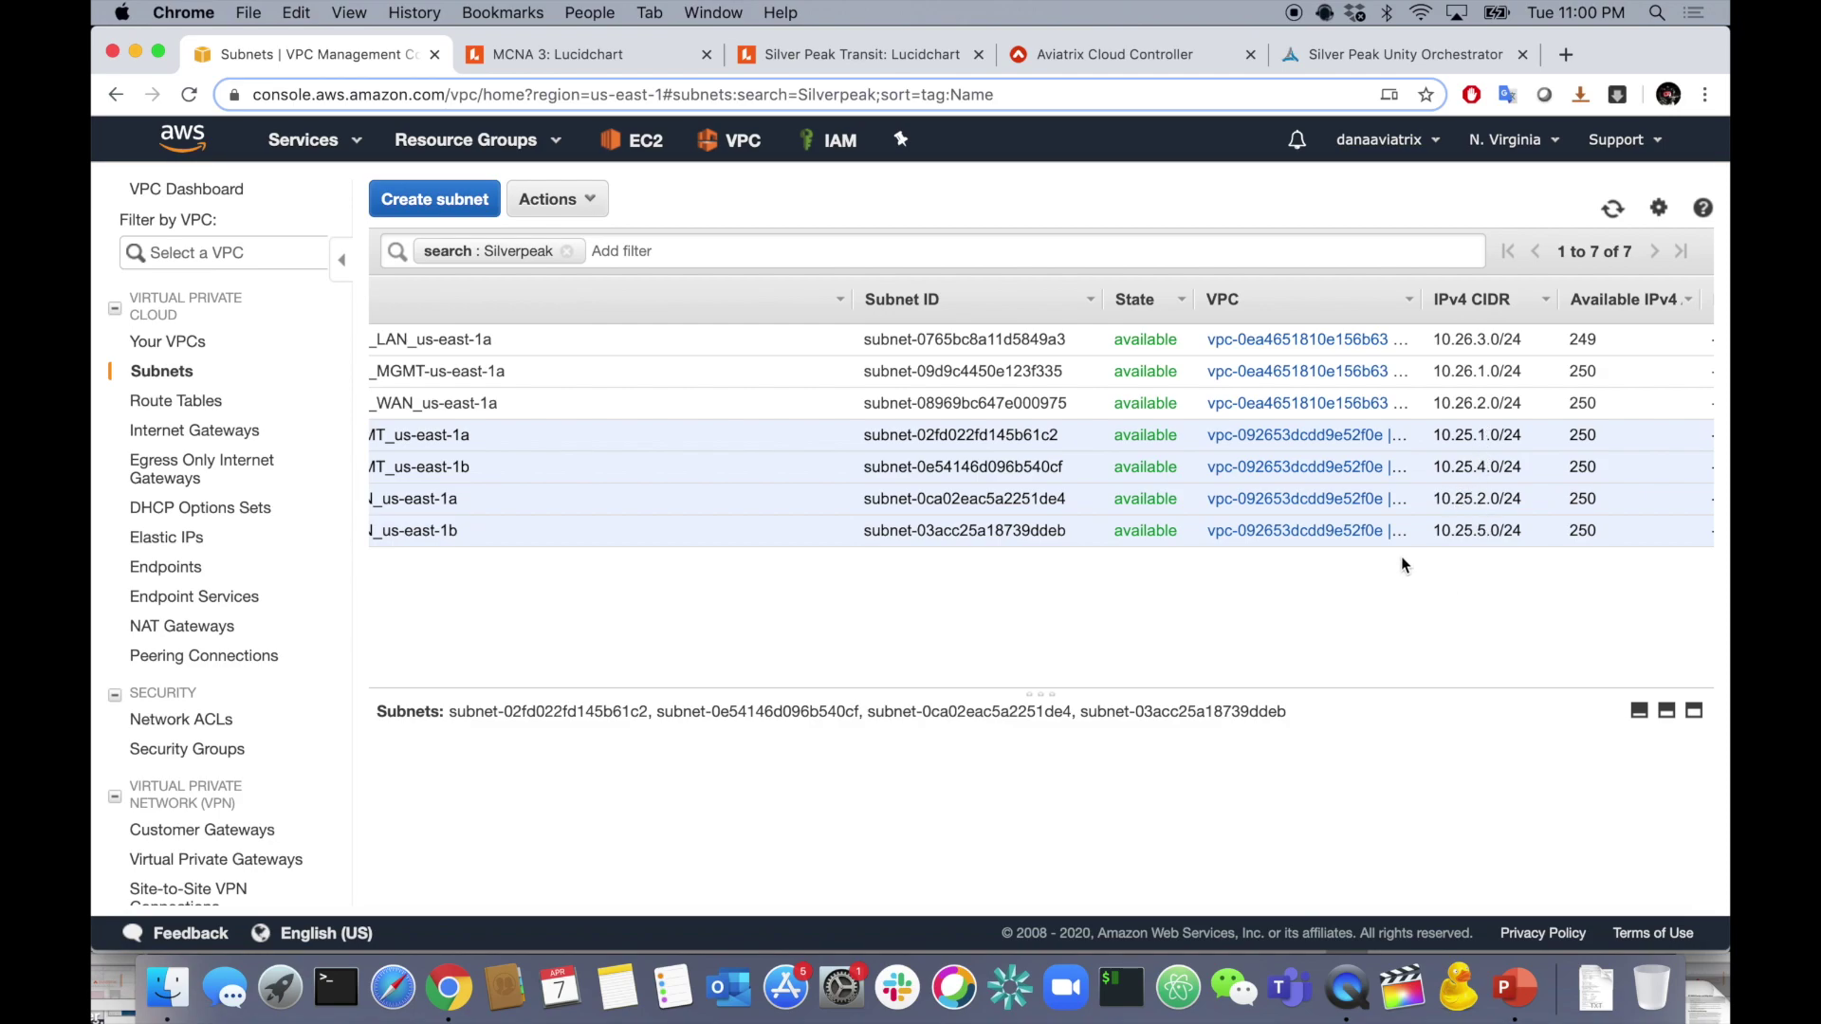
scroll(1394, 550, "left", 4)
scroll(1340, 530, "left", 2)
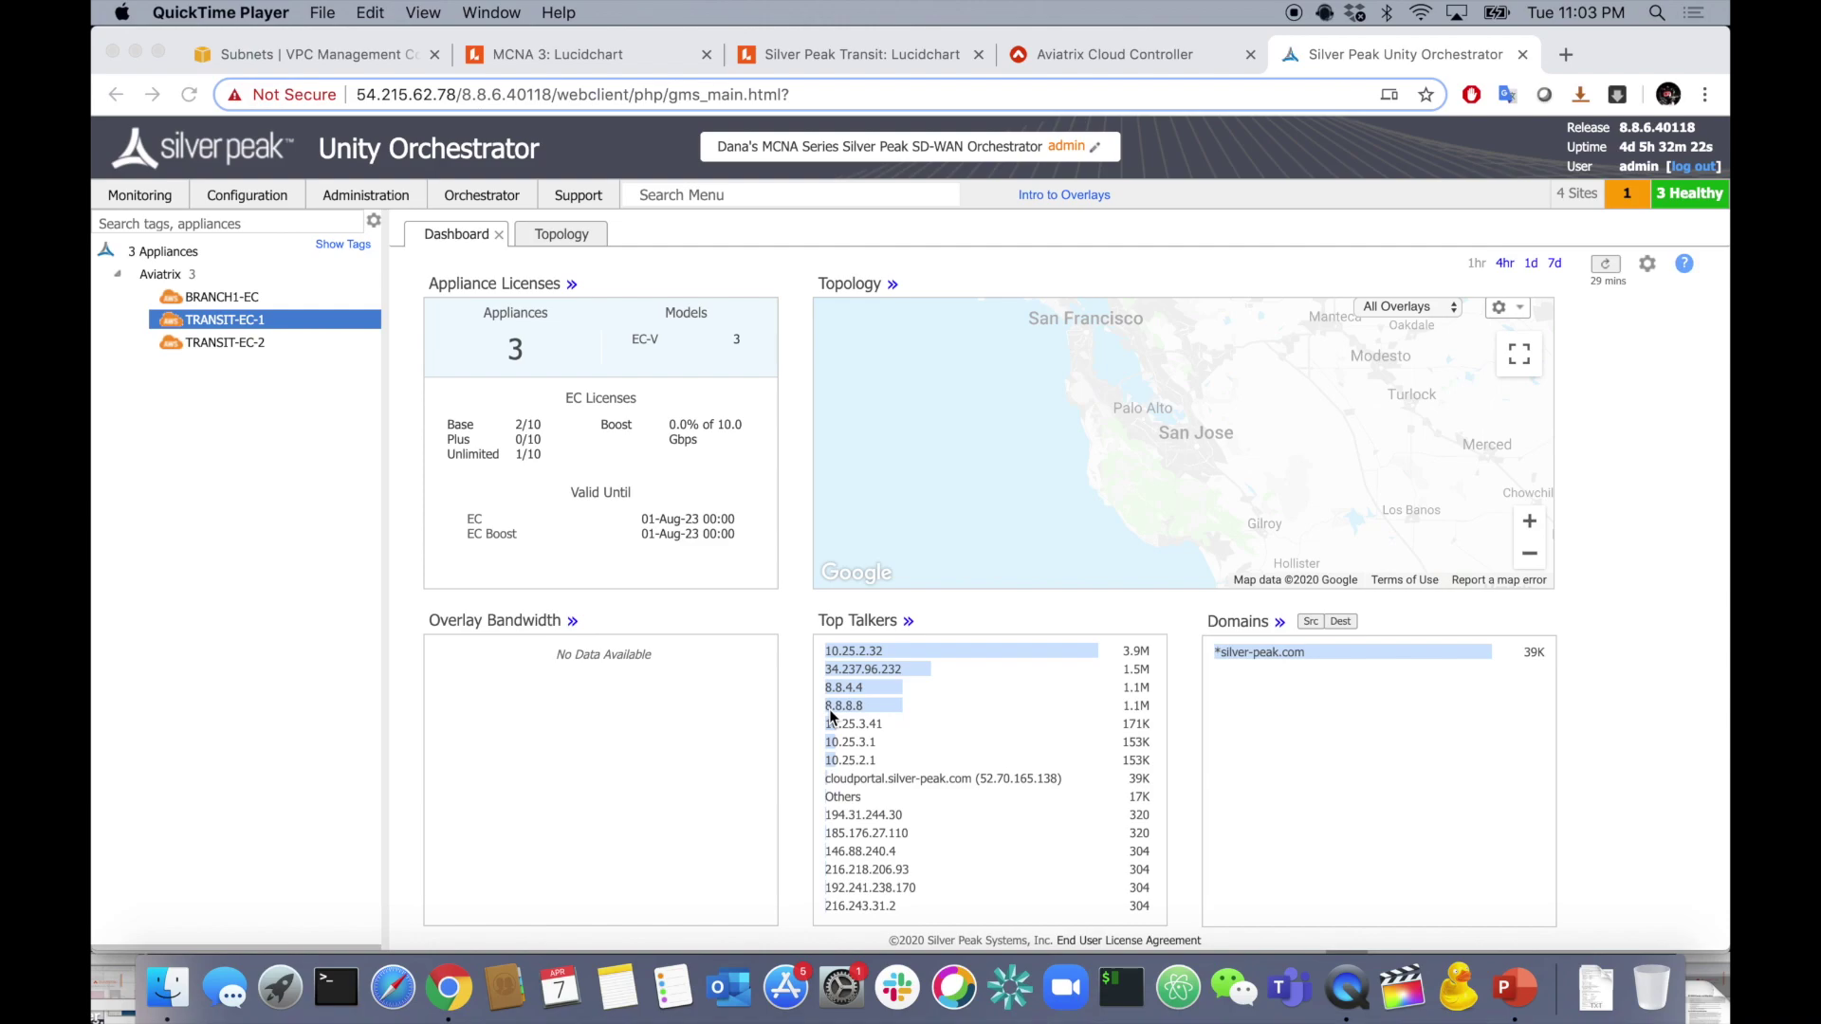
- Open the Interfaces list for TRANSIT-EC-1
left_click(317, 322)
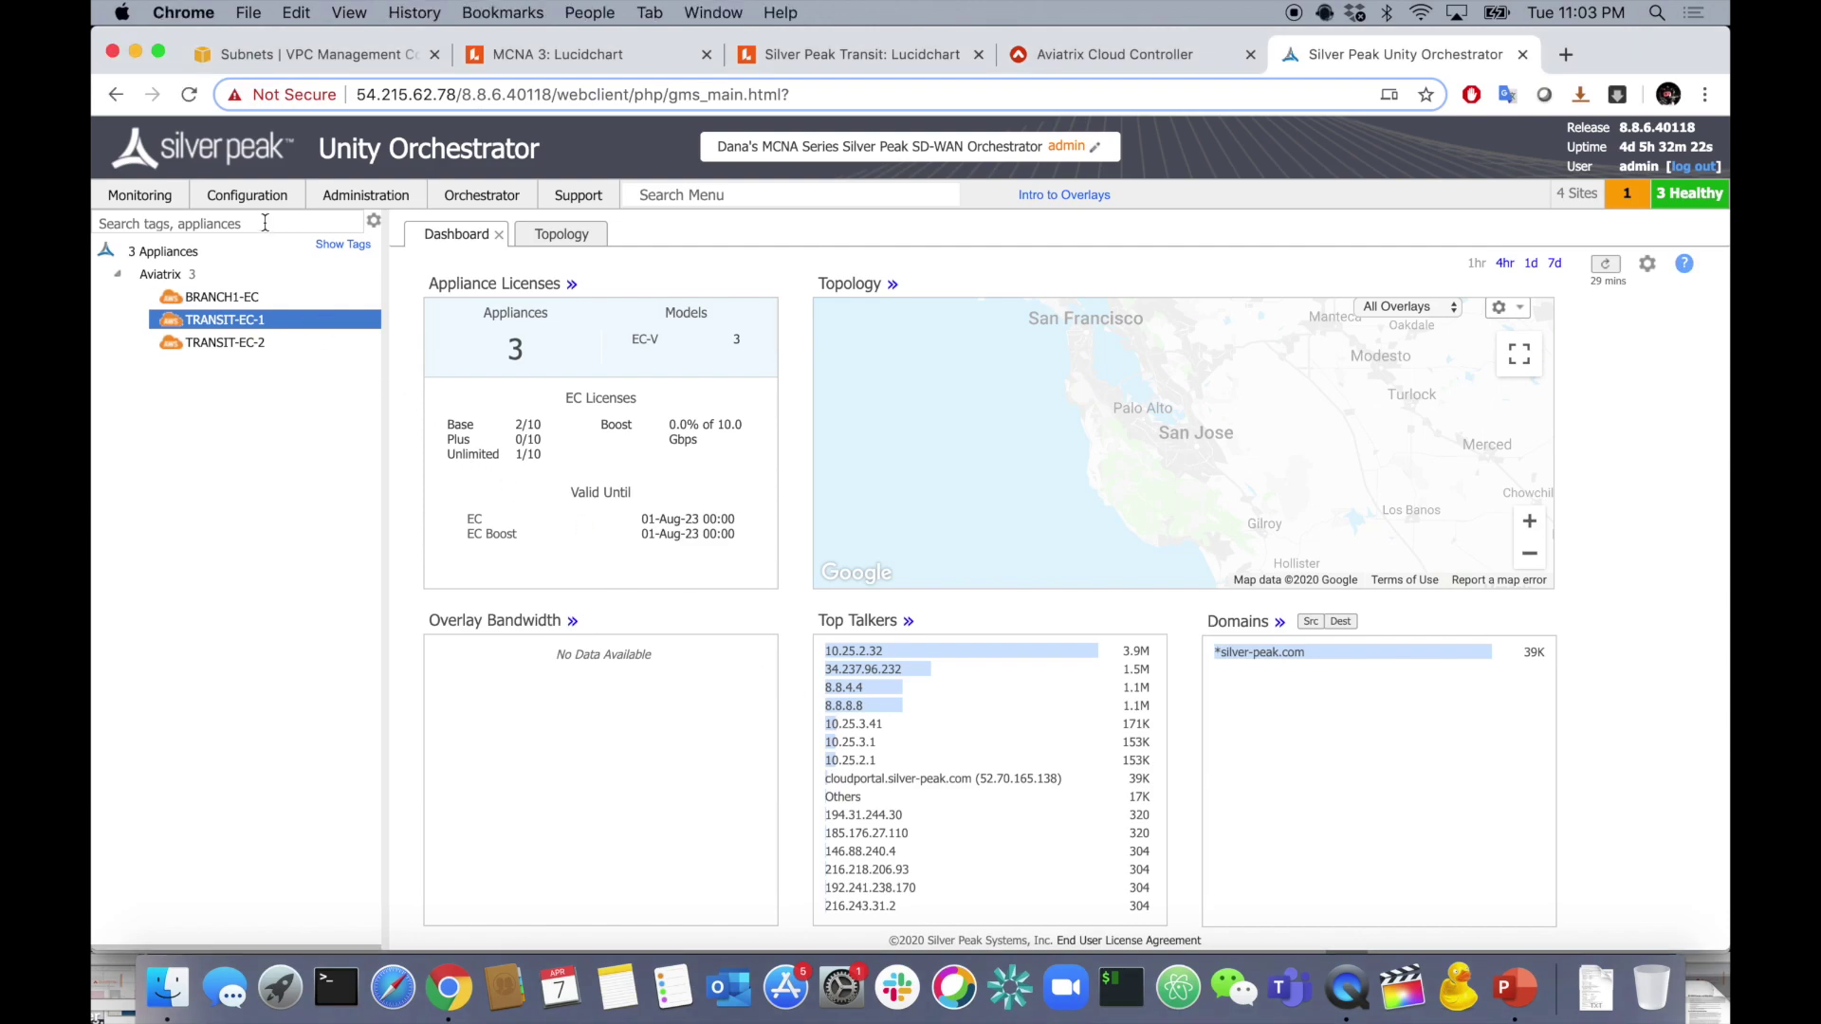
left_click(248, 198)
left_click(374, 274)
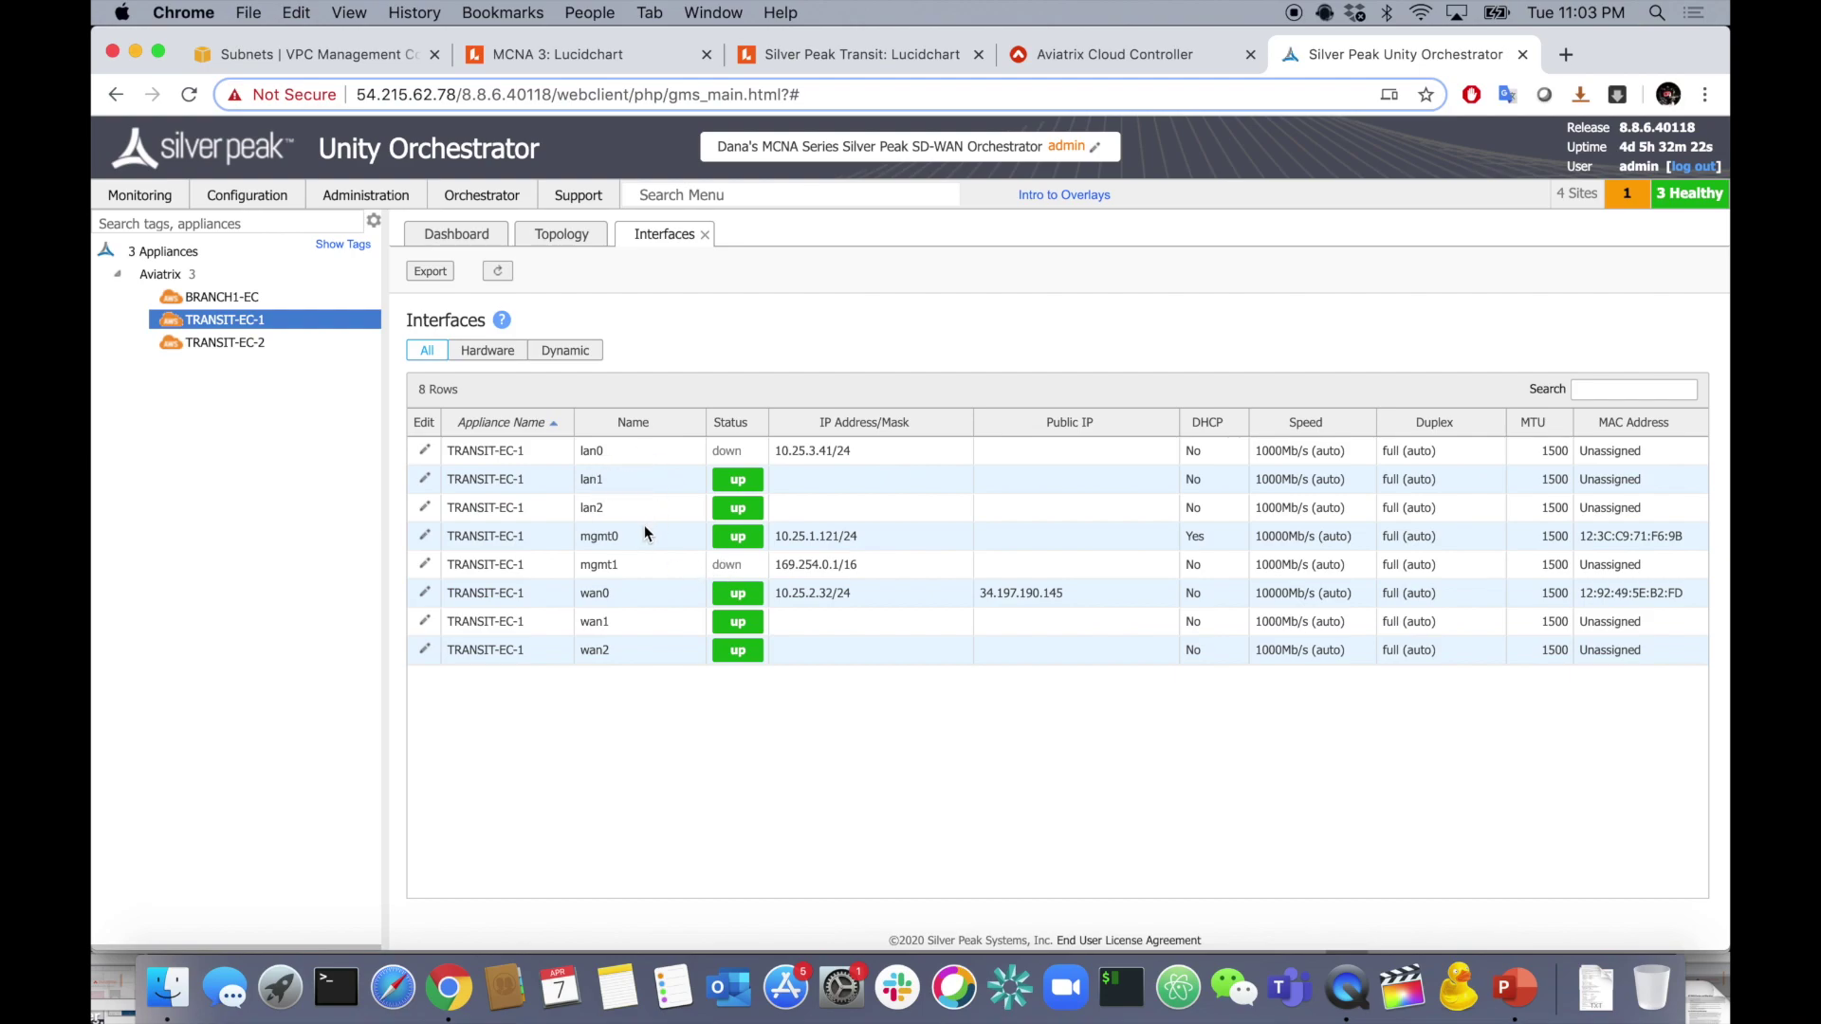
- Highlight TRANSIT-EC-1's mgmt0, wan0 and public IP 34.197.190.145, then show TRANSIT-EC-2's interfaces
left_click_drag(582, 535, 622, 535)
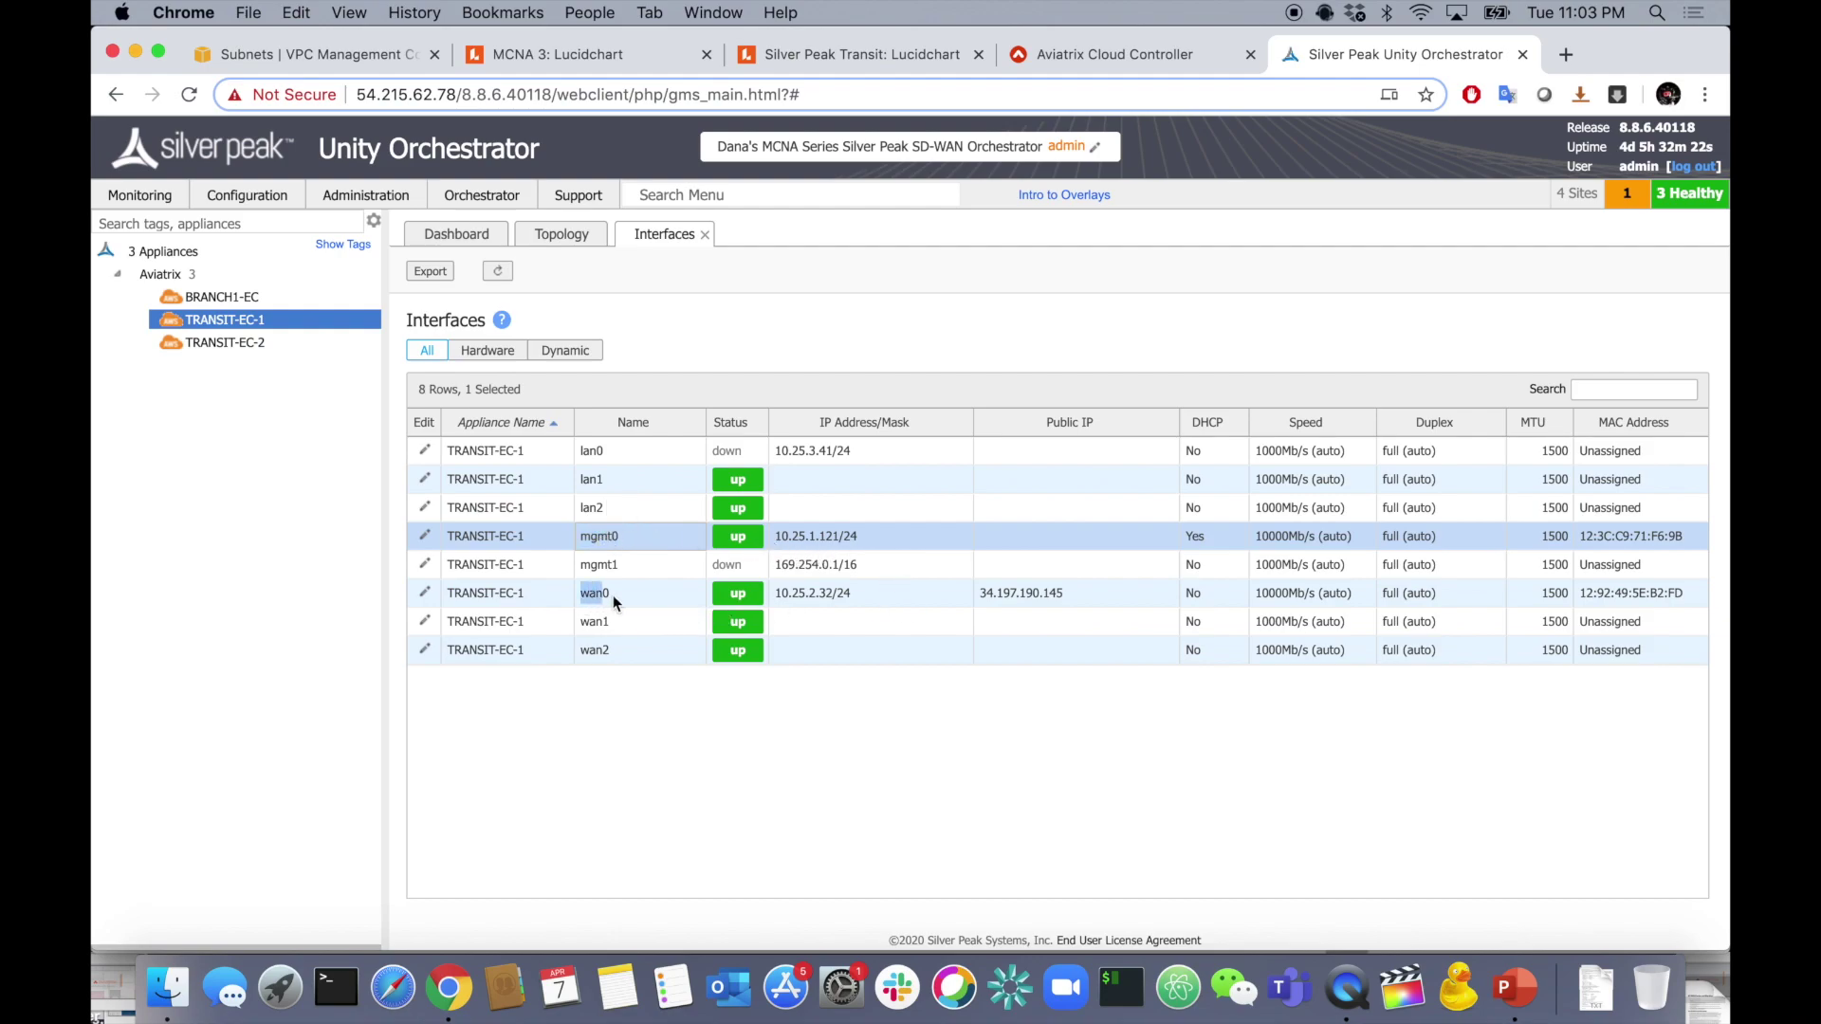
left_click_drag(607, 595, 616, 594)
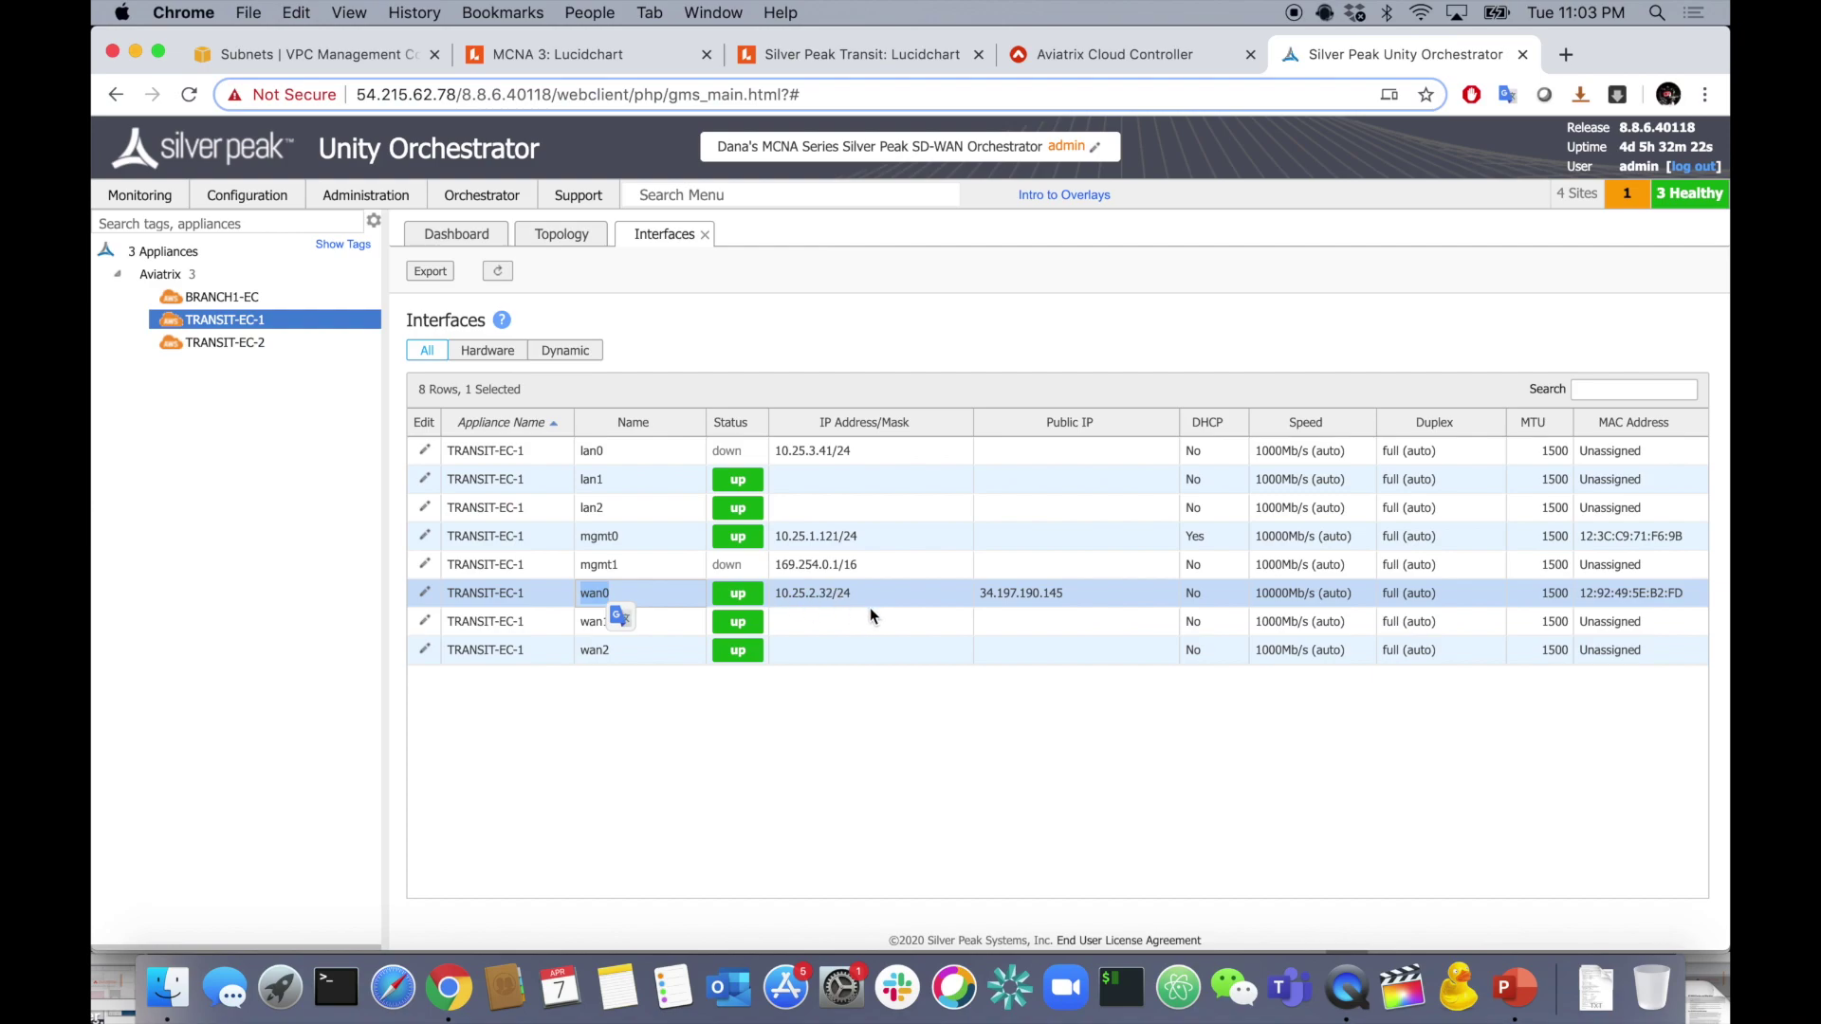
left_click_drag(981, 593, 1066, 590)
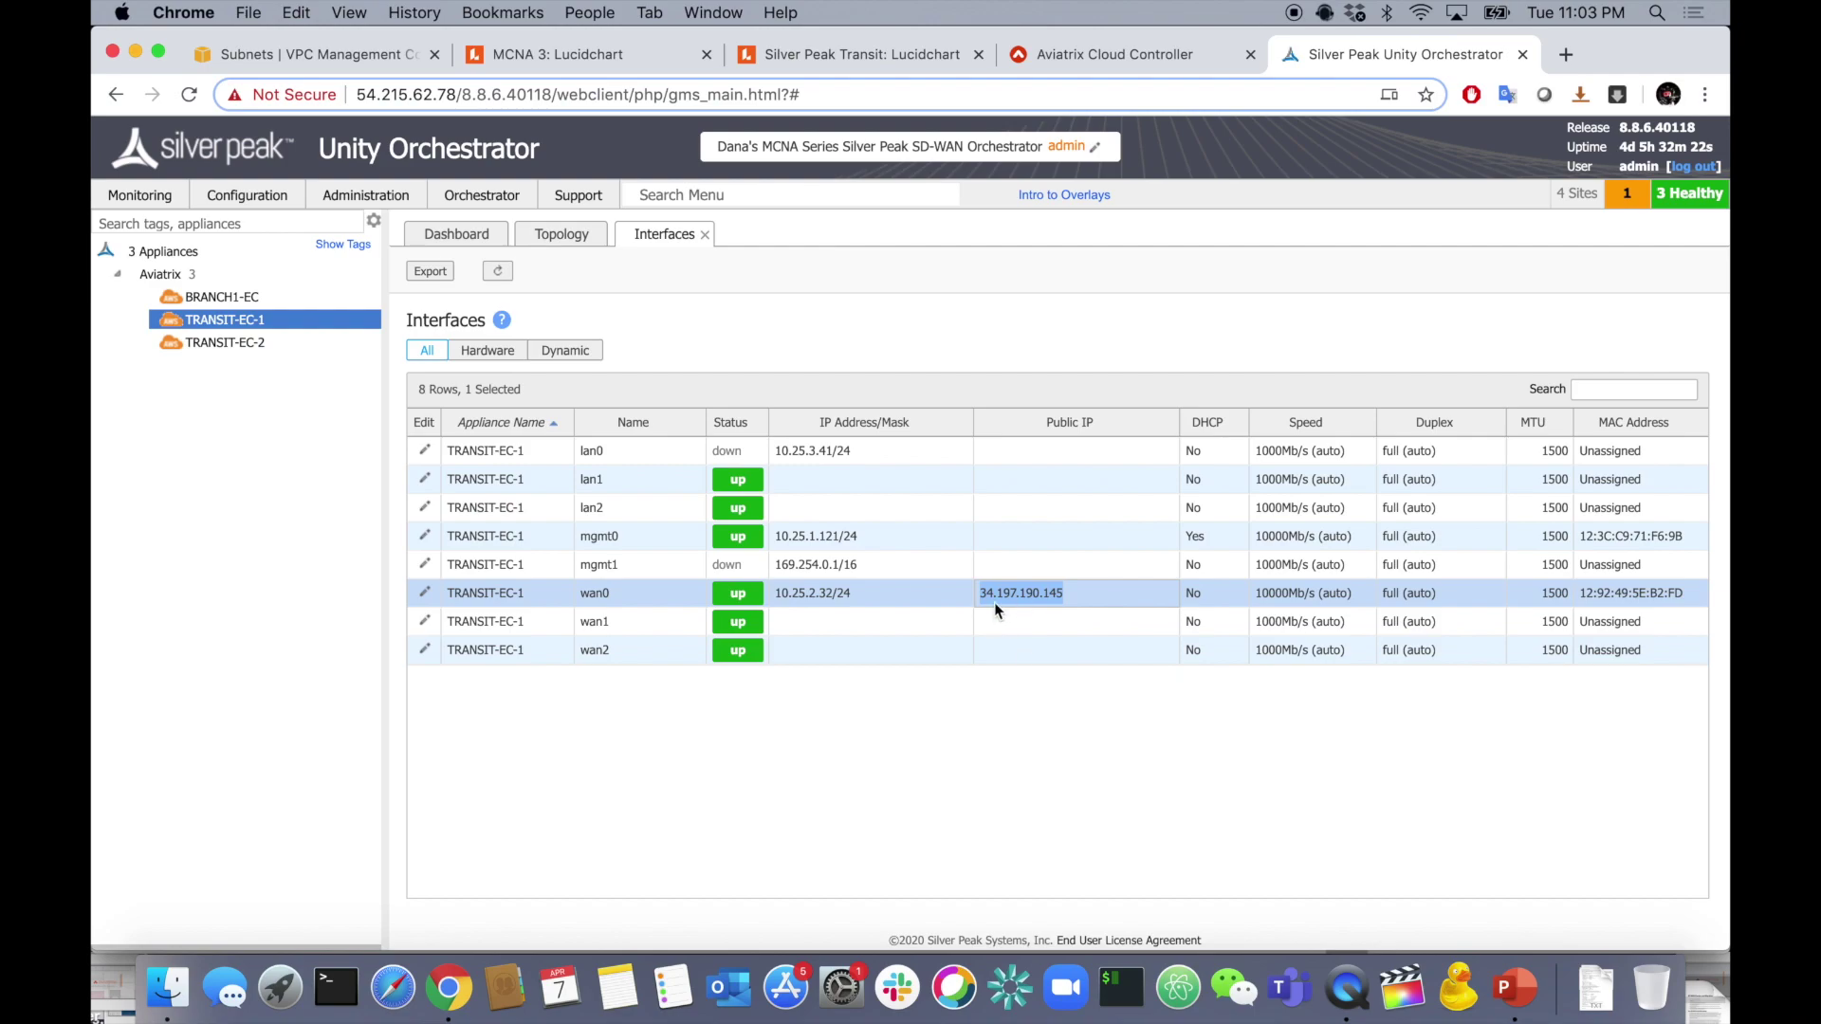
left_click(829, 605)
left_click(249, 349)
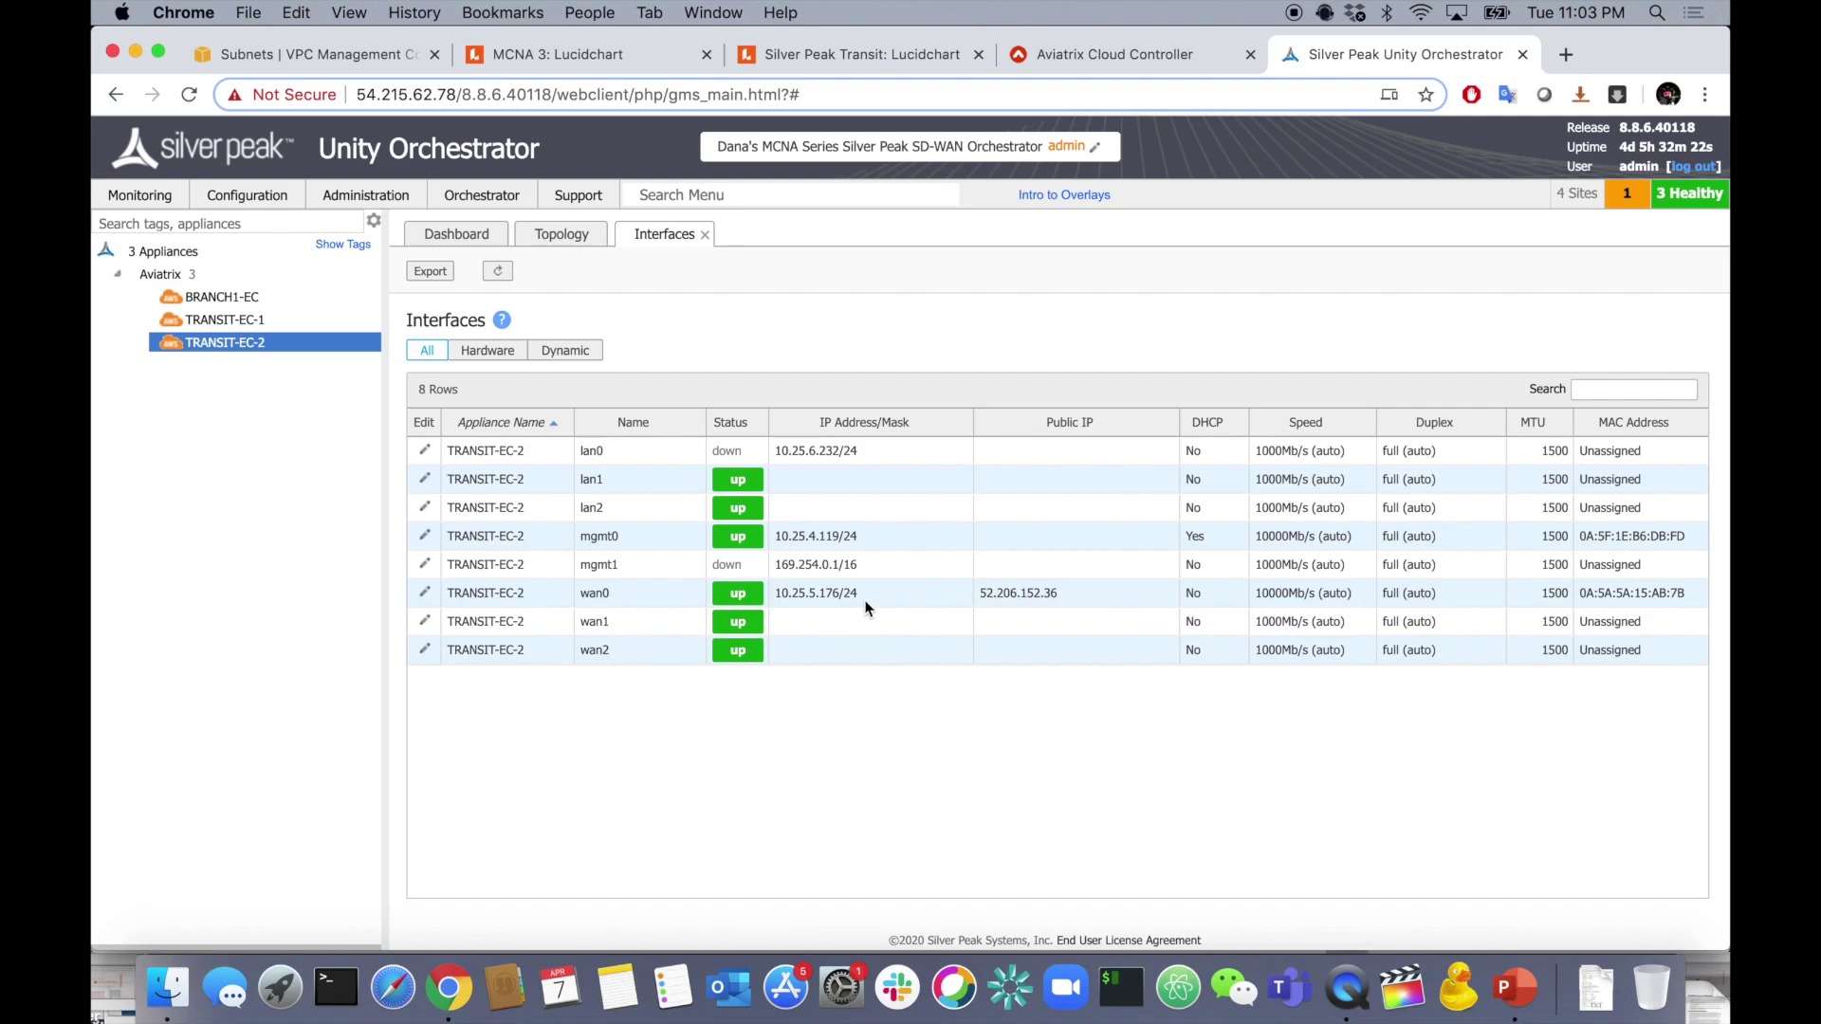
- Compare interfaces of BRANCH1-EC, TRANSIT-EC-1 and TRANSIT-EC-2 in the appliance tree
left_click(222, 297)
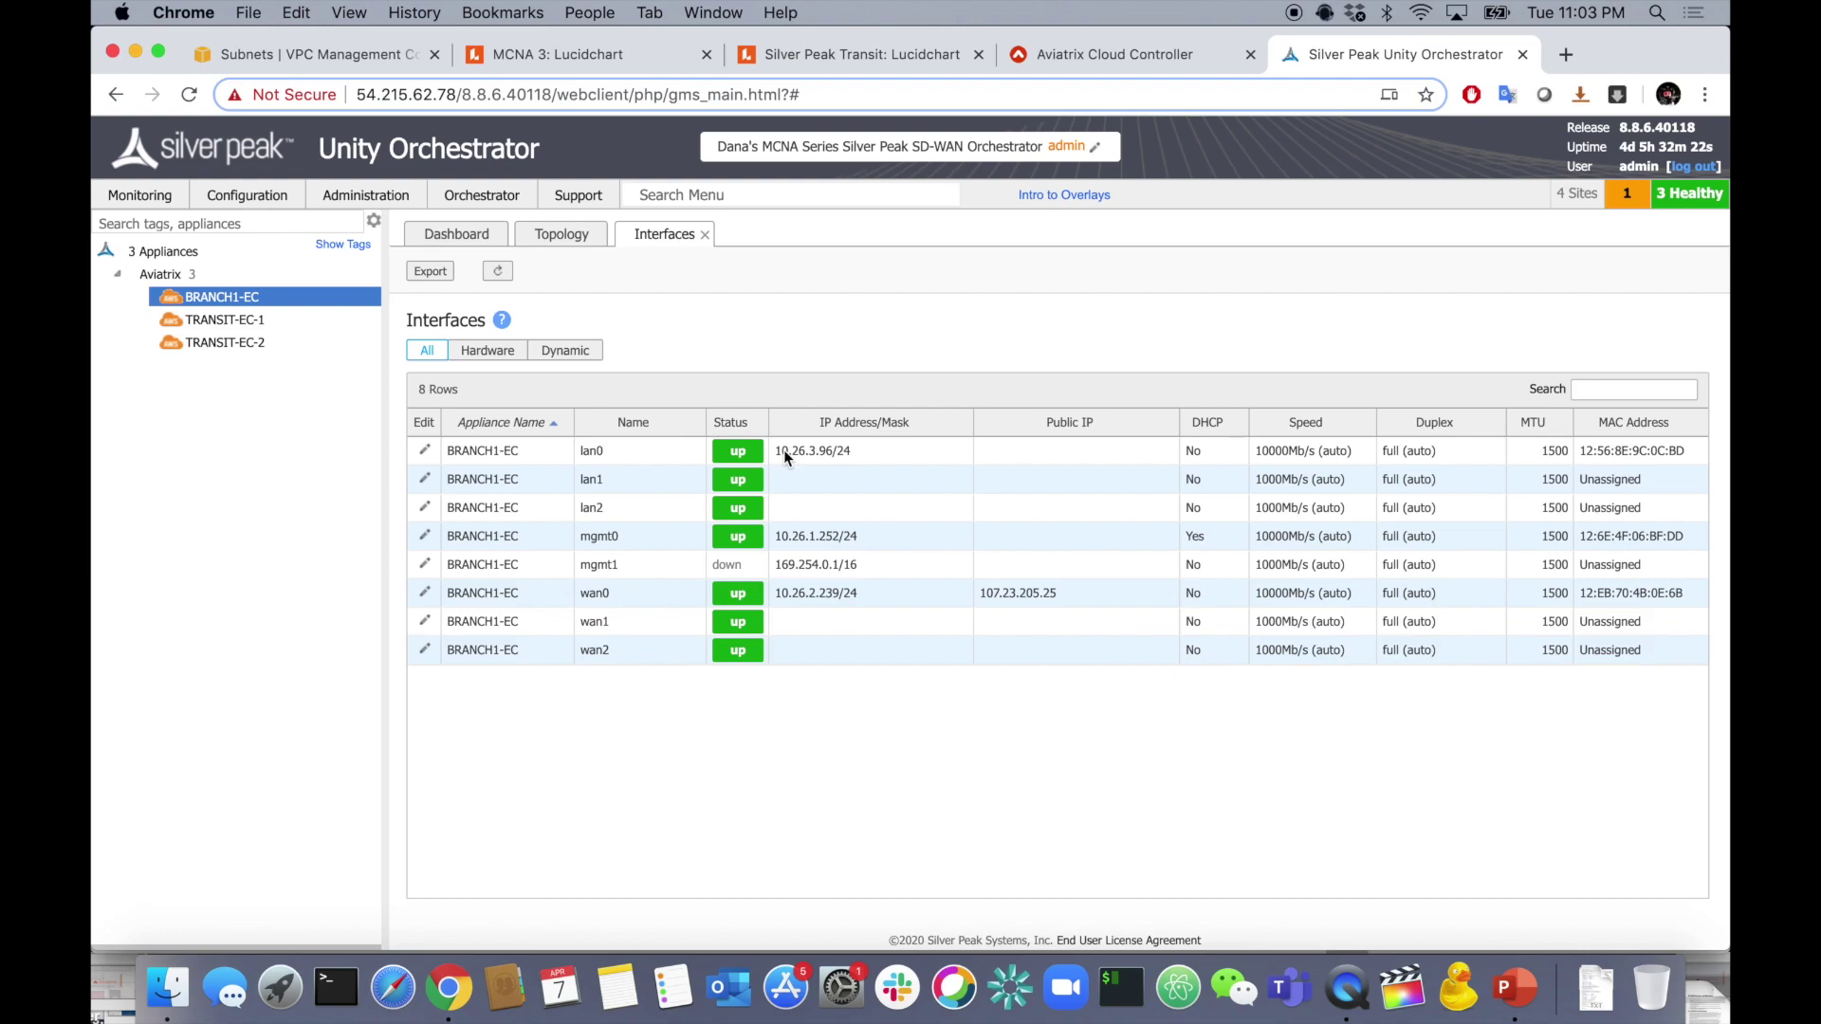
left_click(224, 328)
mouse_move(229, 346)
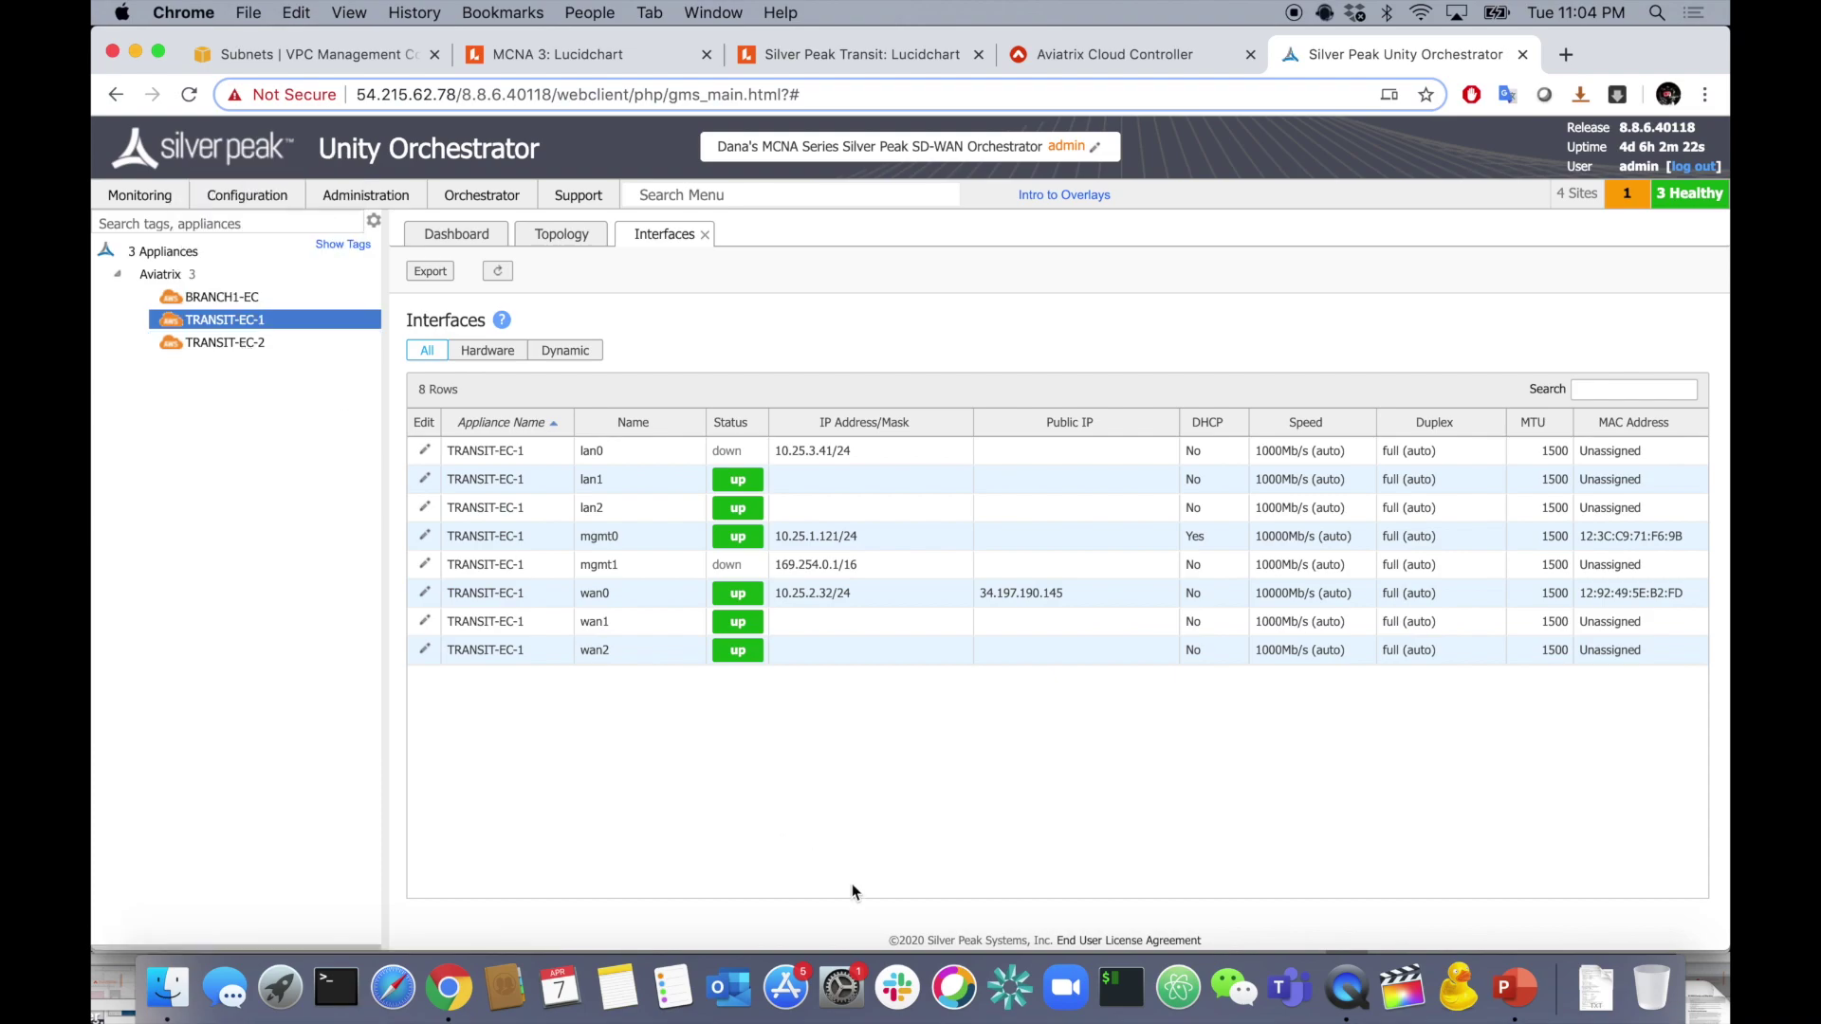
left_click(262, 299)
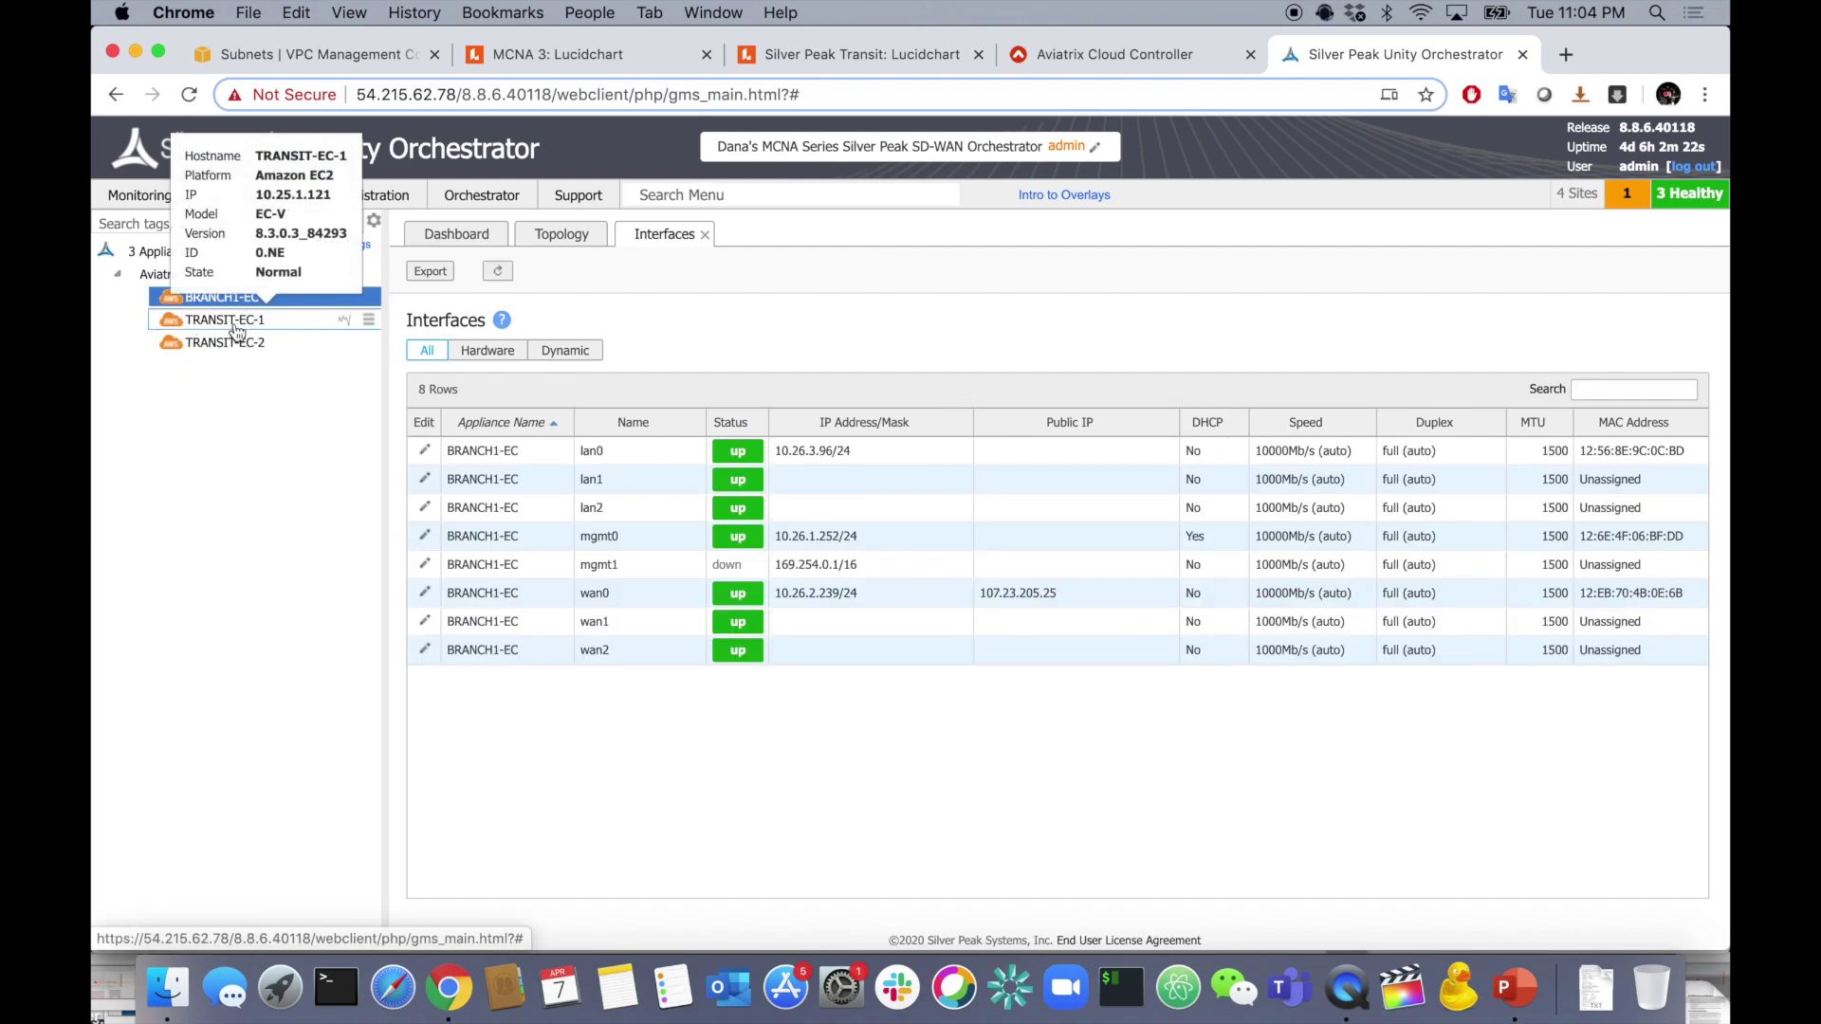
left_click(244, 342)
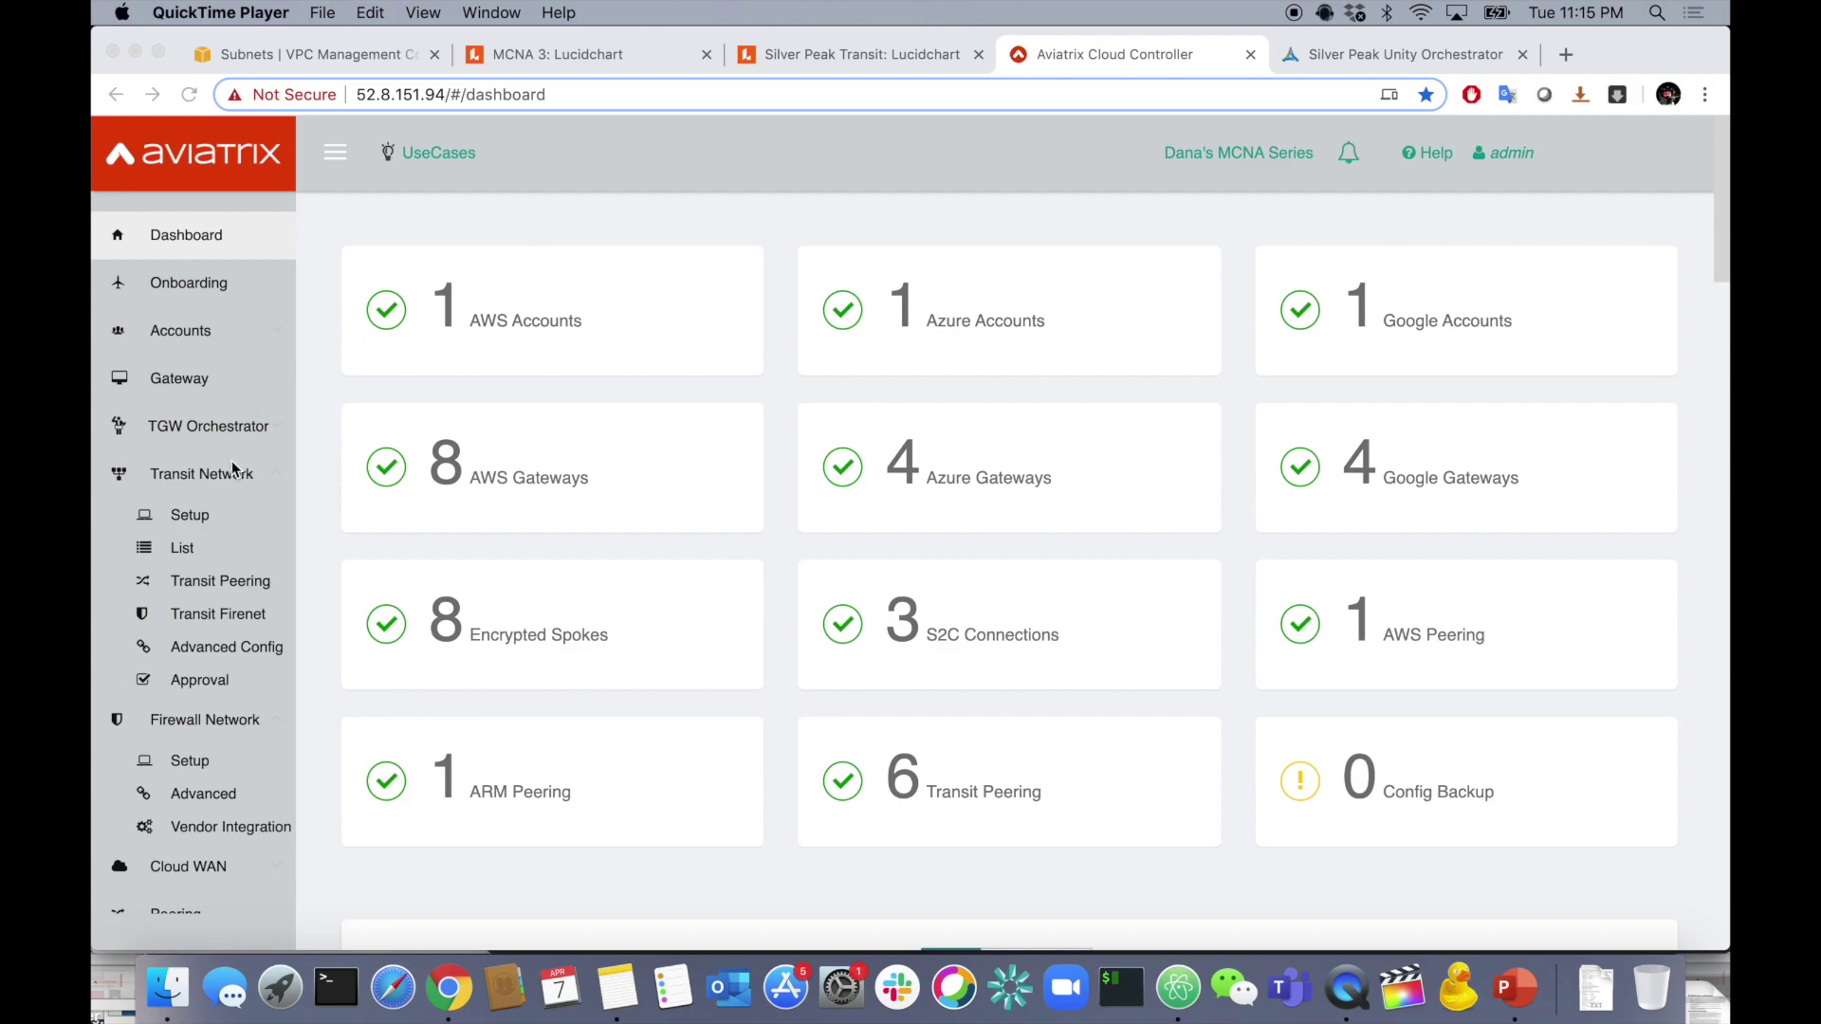
- Start Transit Network setup with an External Device connection on the AWS-West-Transit VPC
left_click(192, 517)
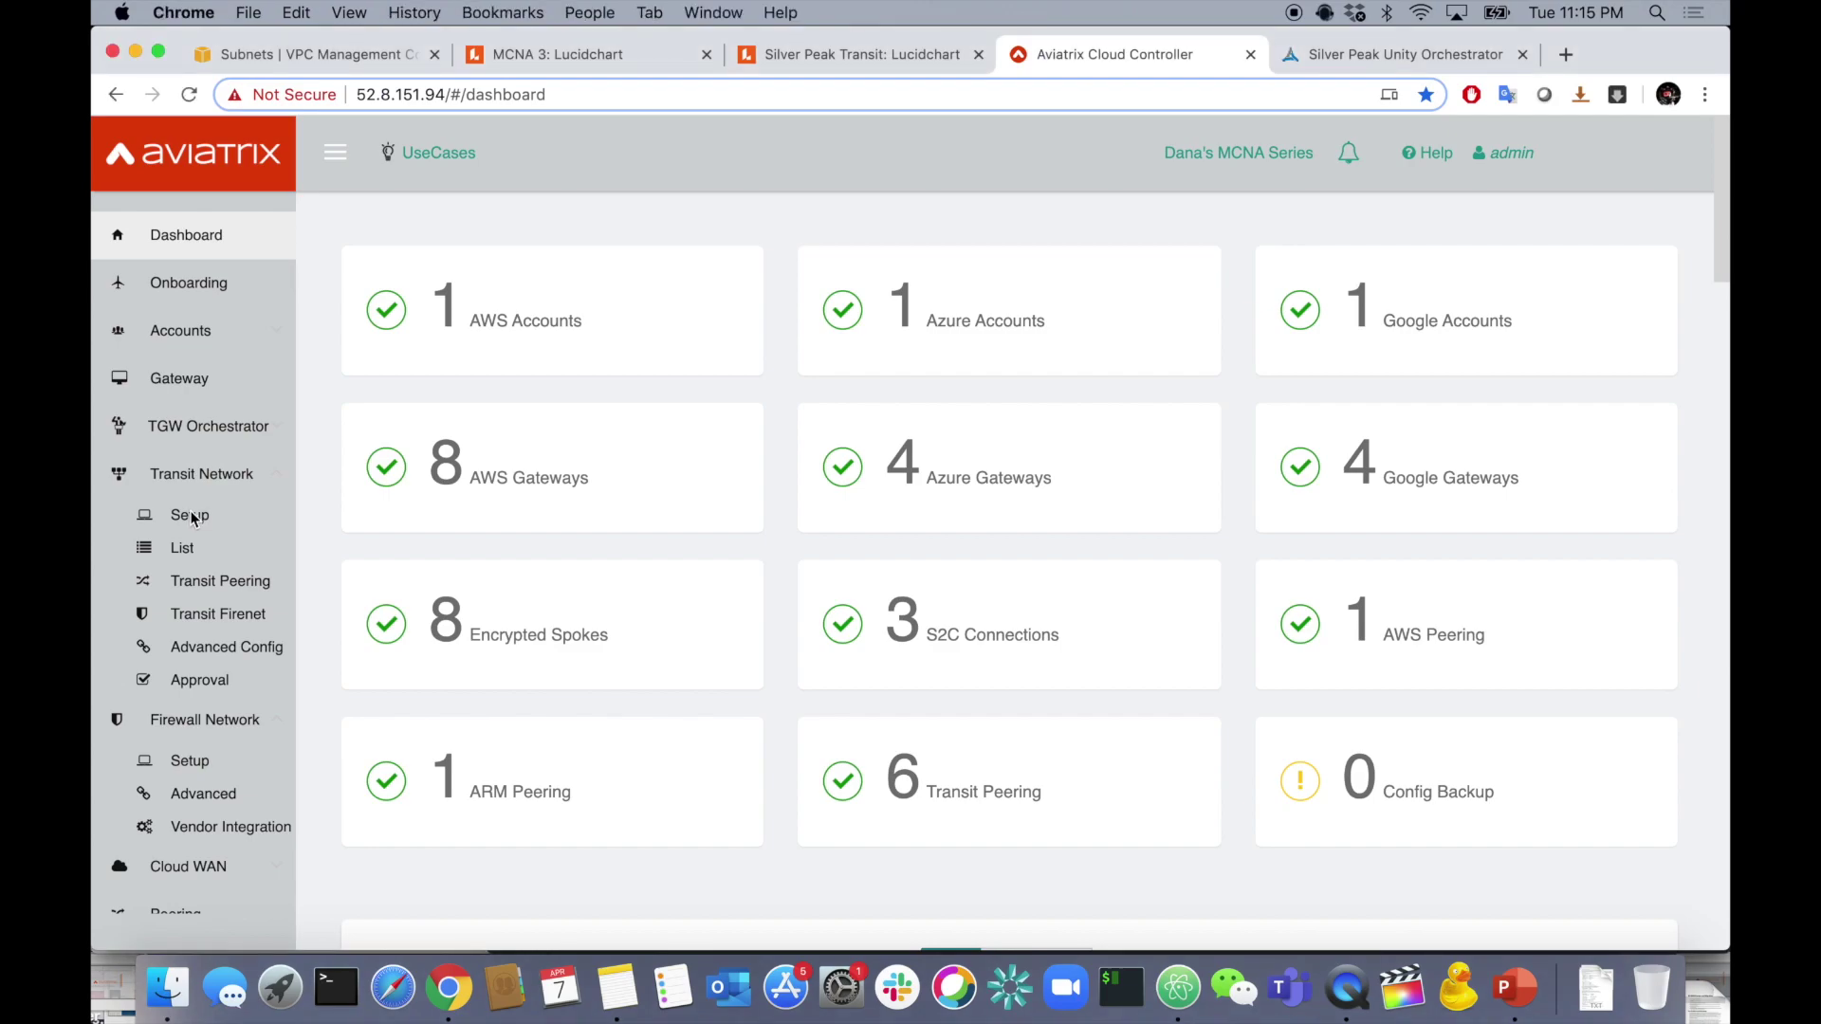
left_click(193, 517)
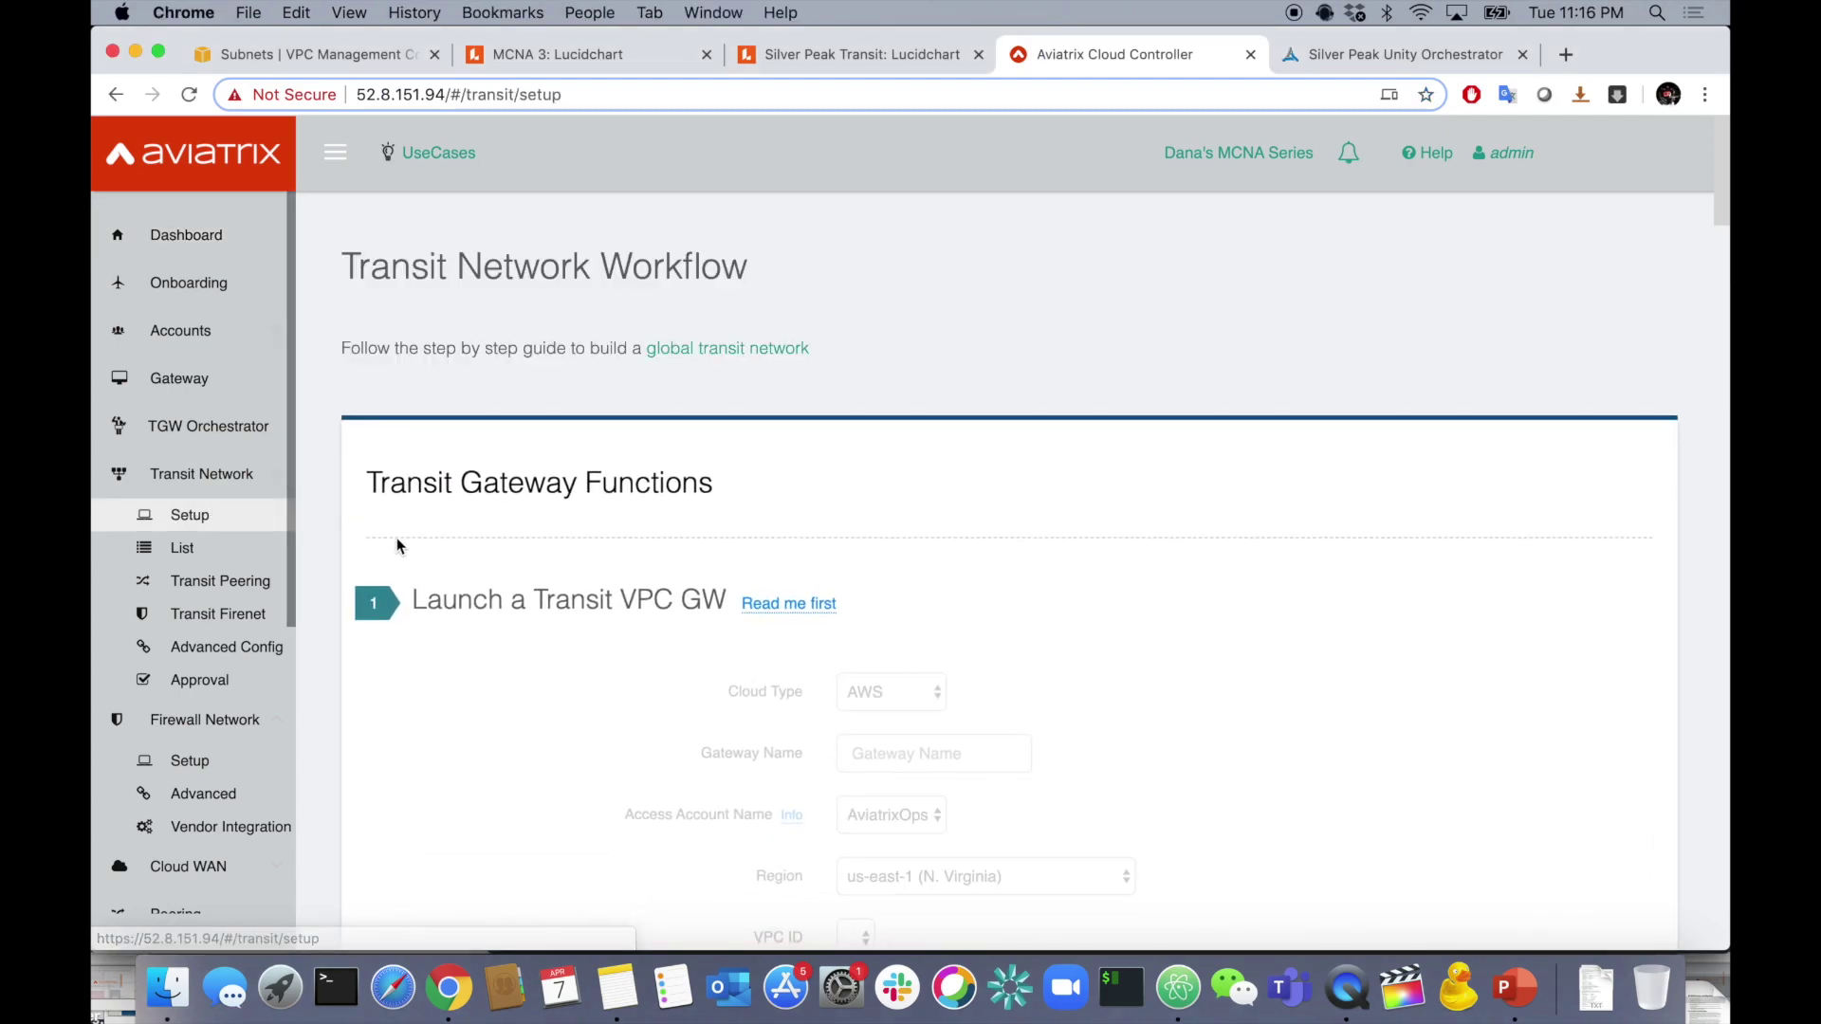
scroll(484, 629, "down", 15)
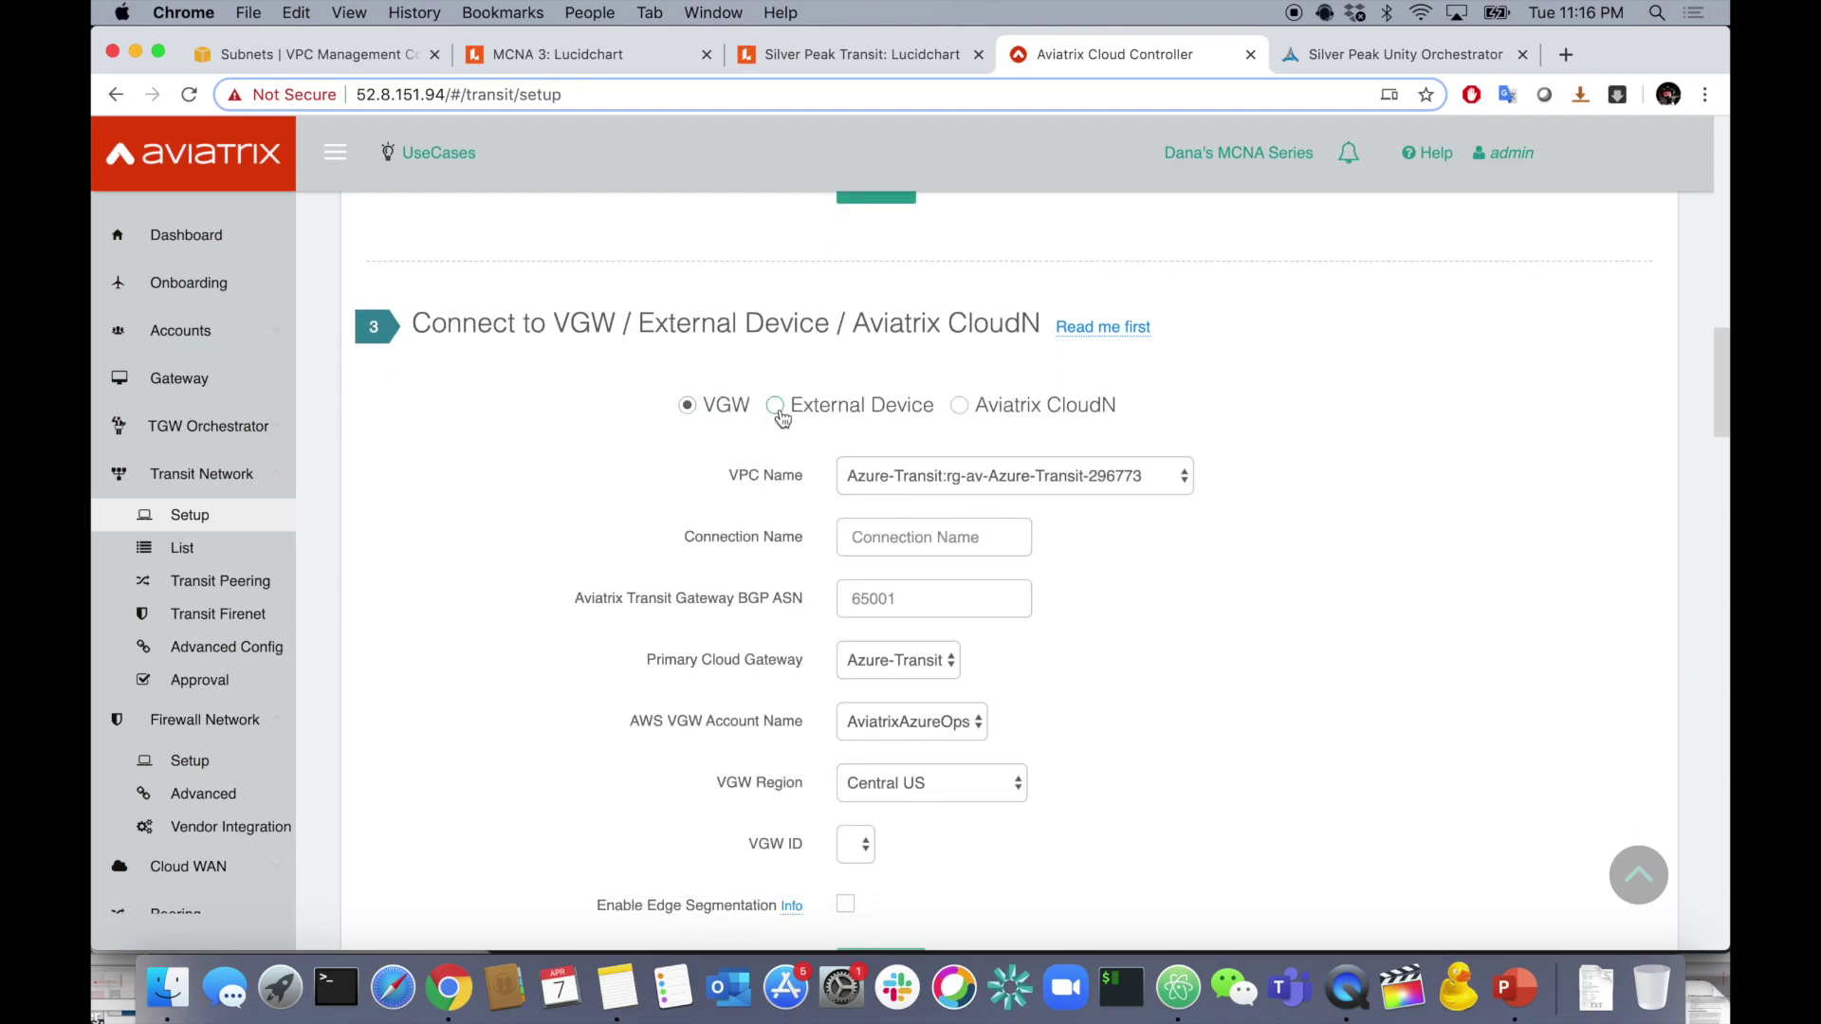
left_click(776, 407)
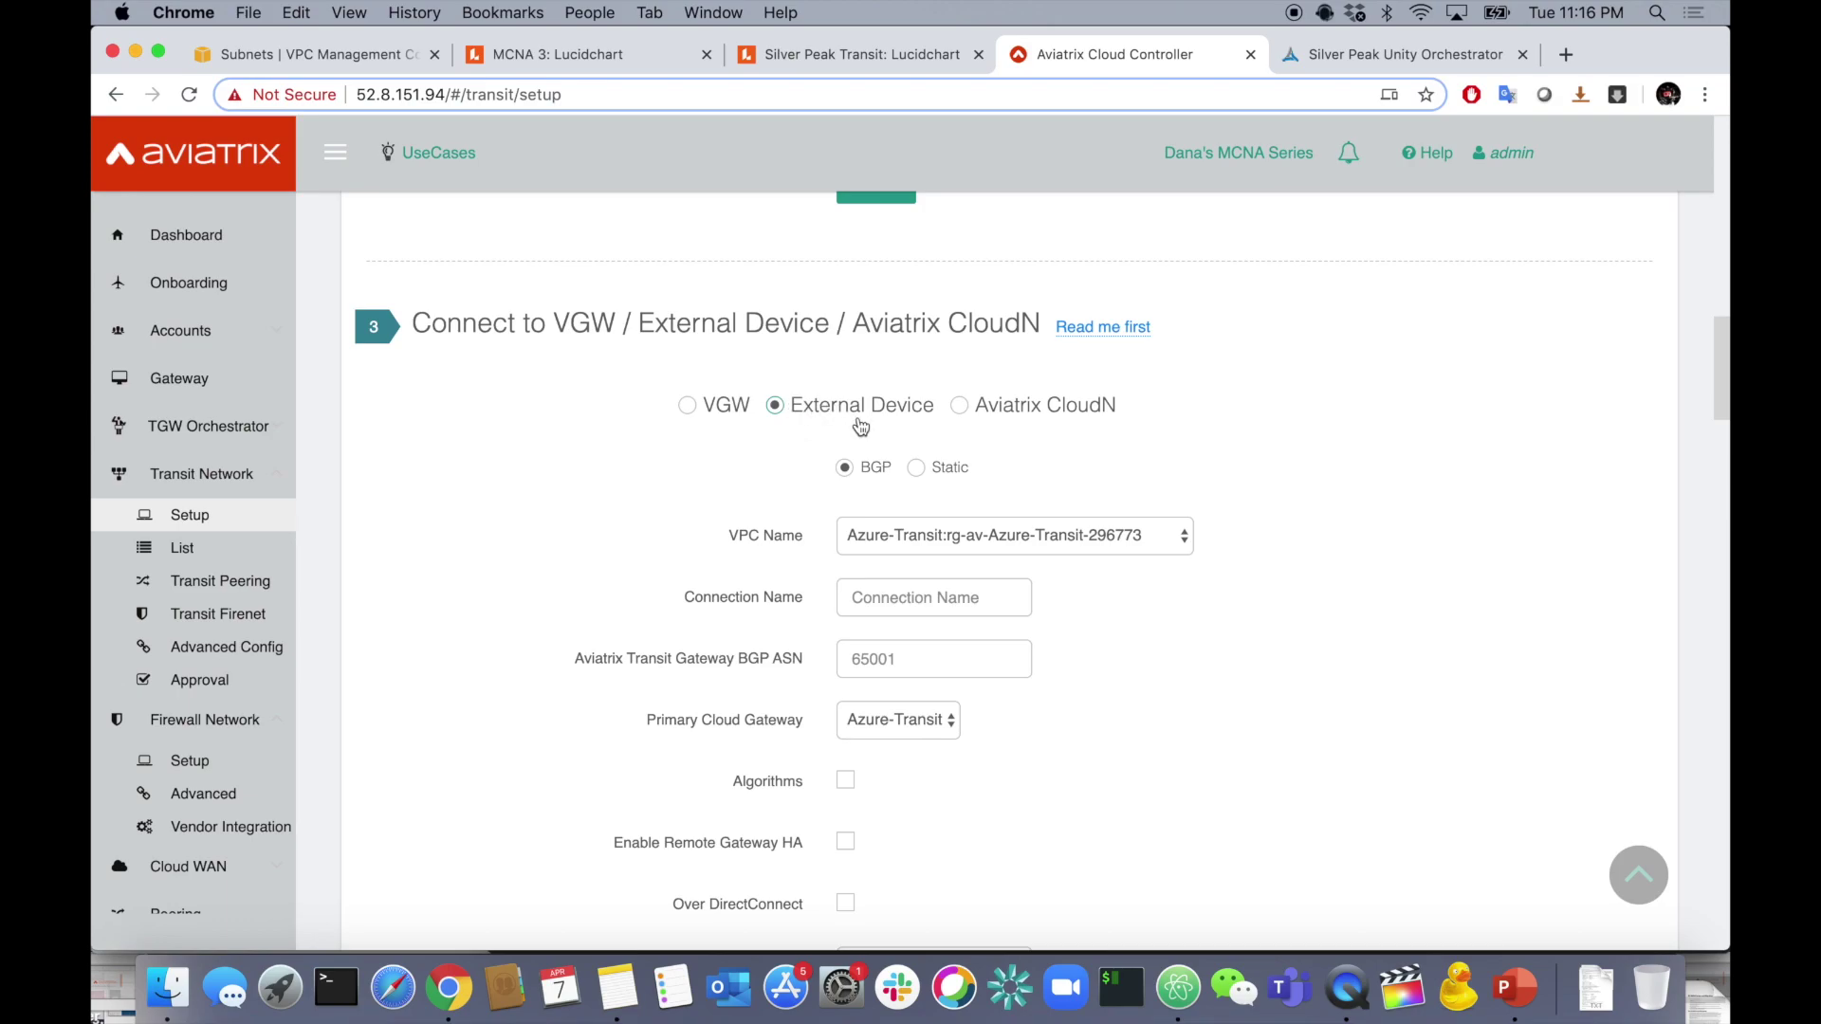
left_click(914, 544)
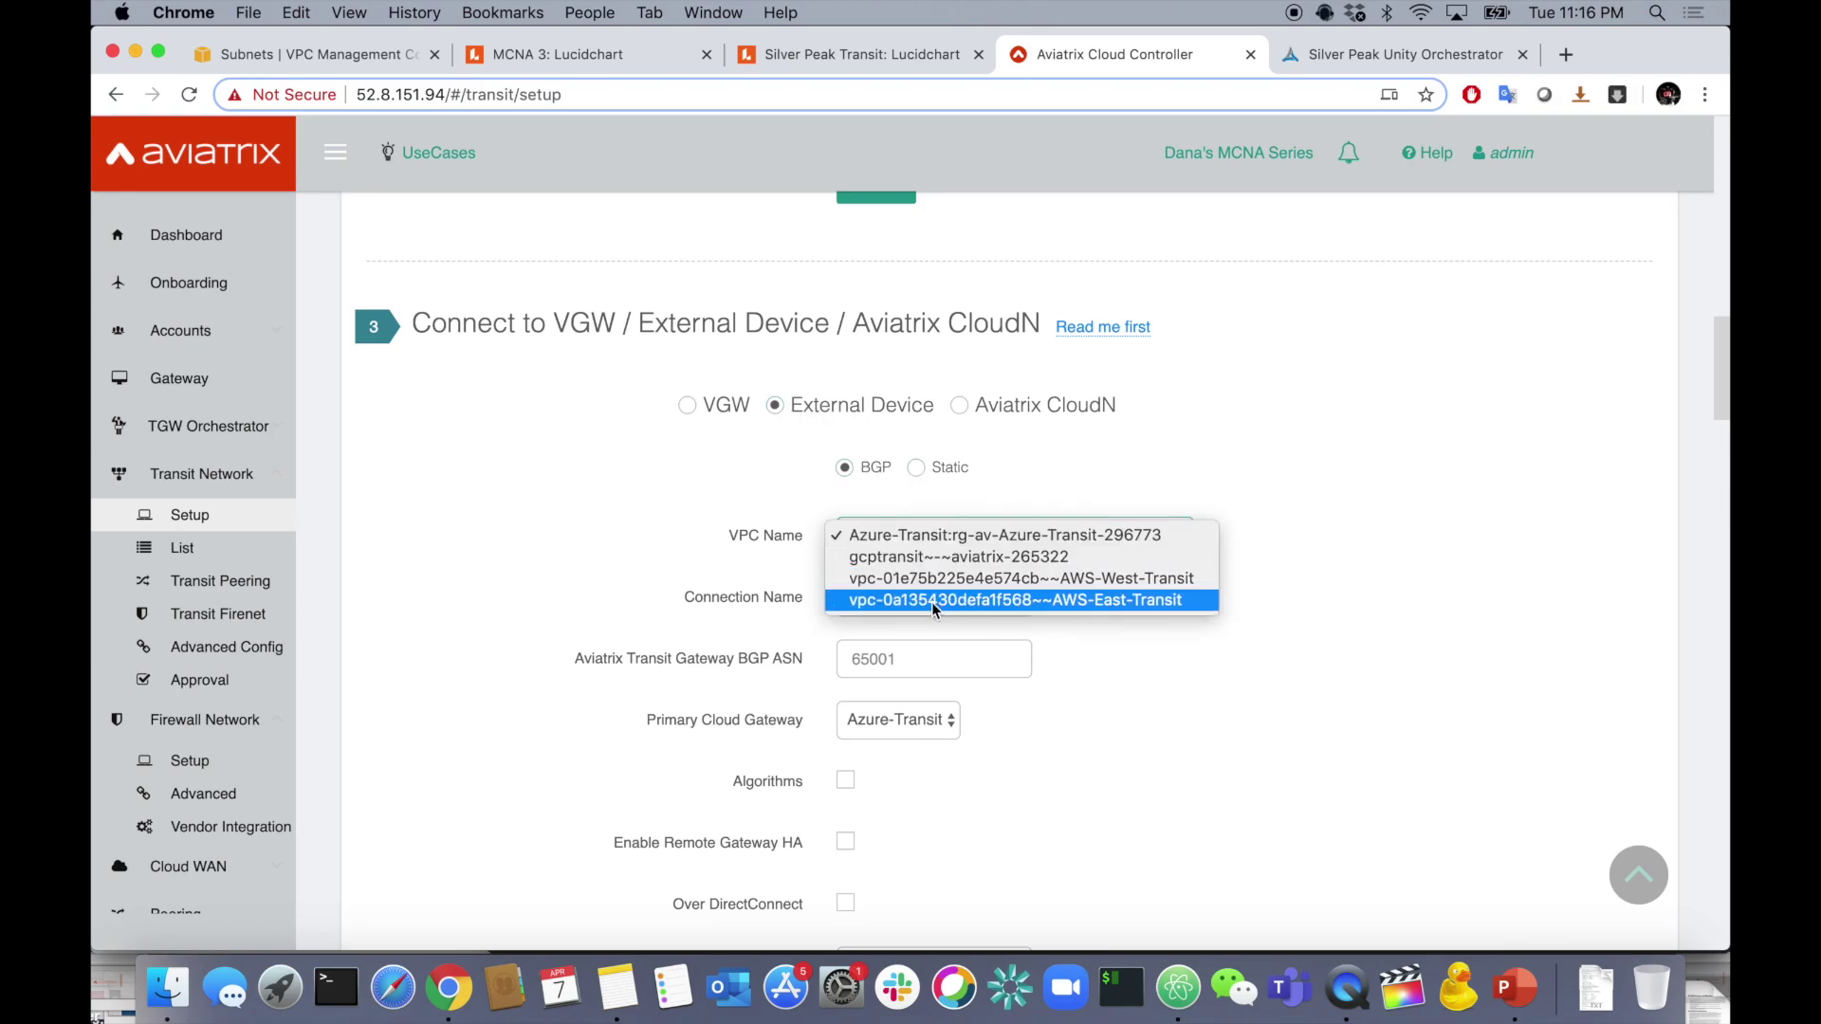
left_click(935, 579)
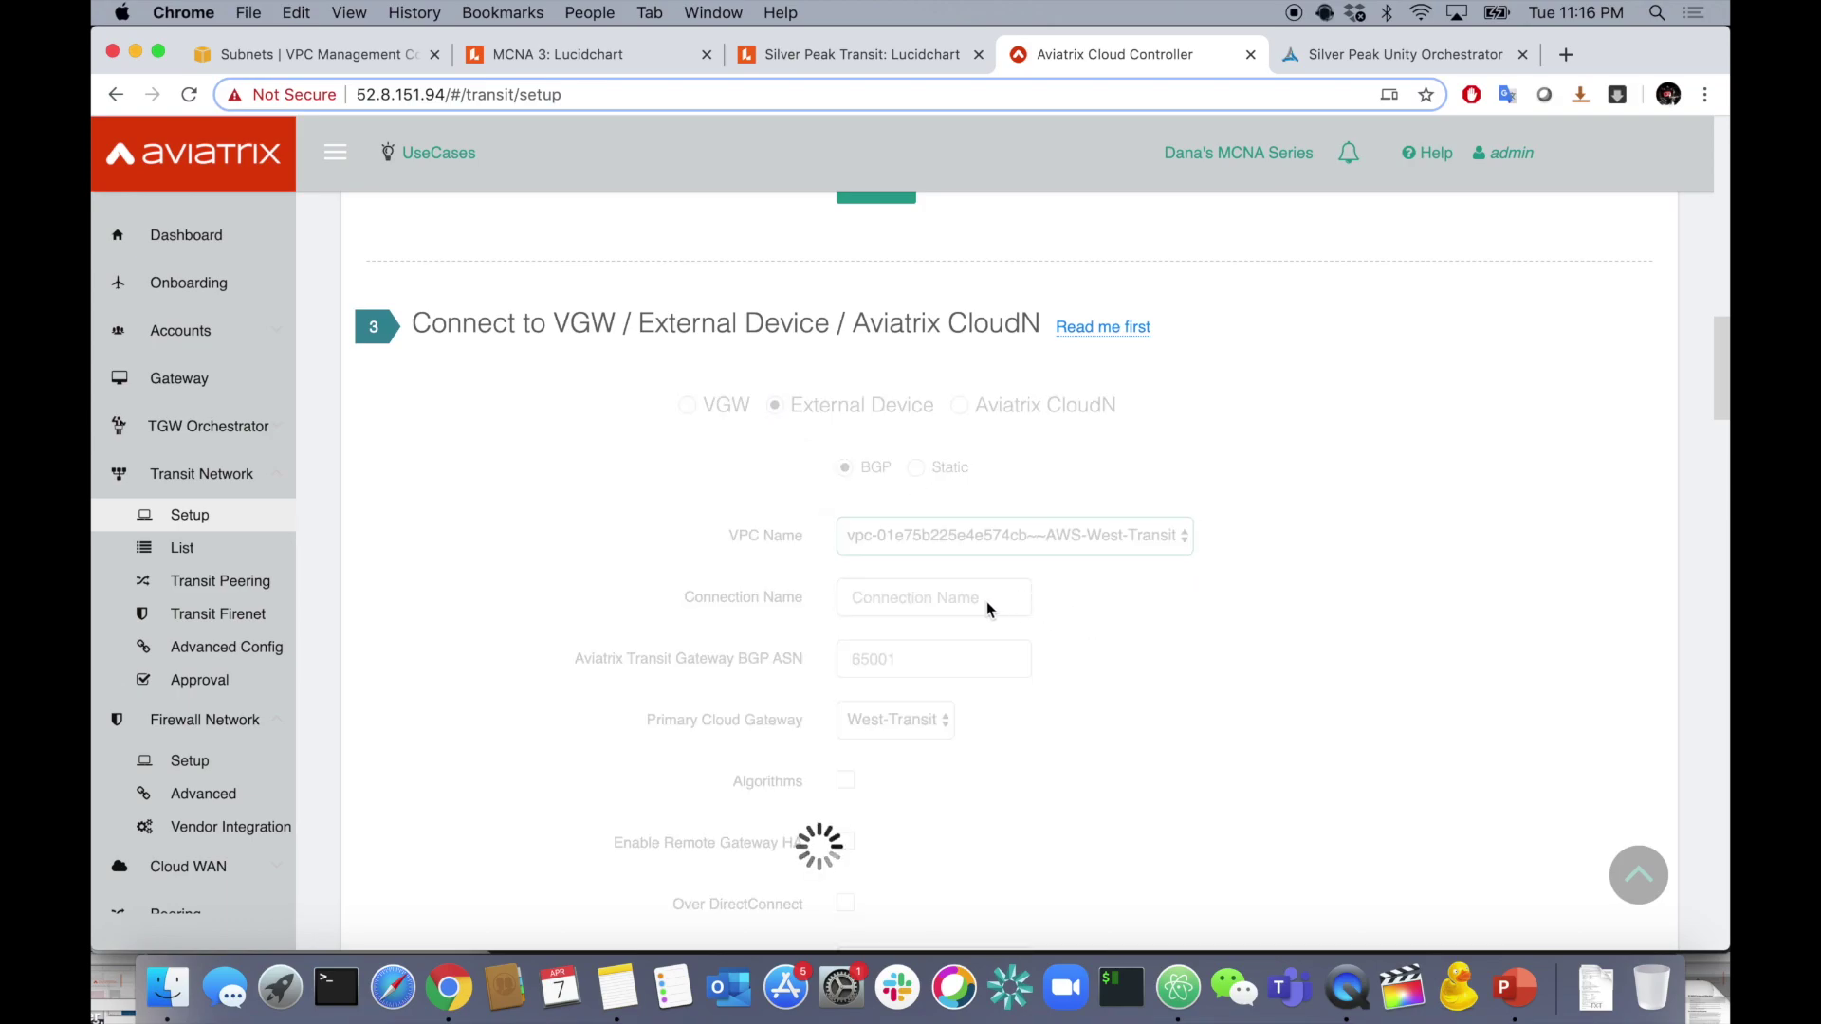
- Name the connection WestTransitToSilverPeak and set transit gateway BGP ASN 65009
left_click(921, 605)
type("We")
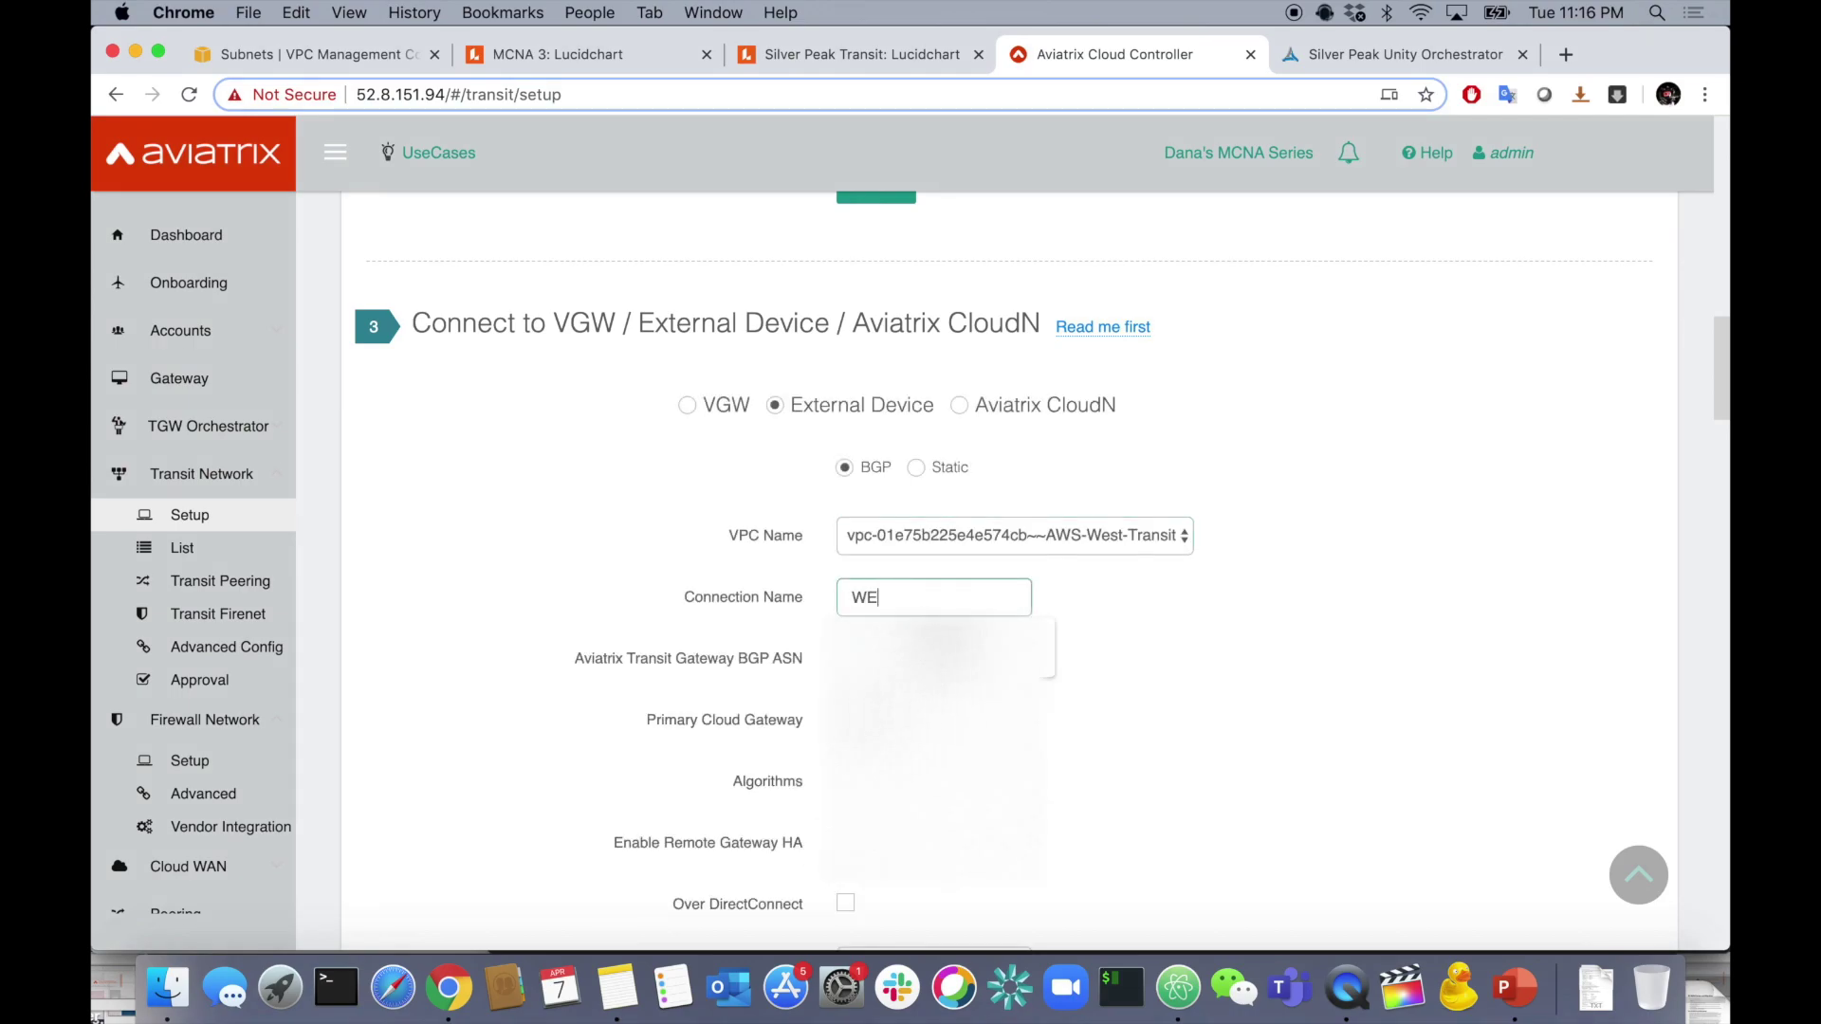
type("stTra")
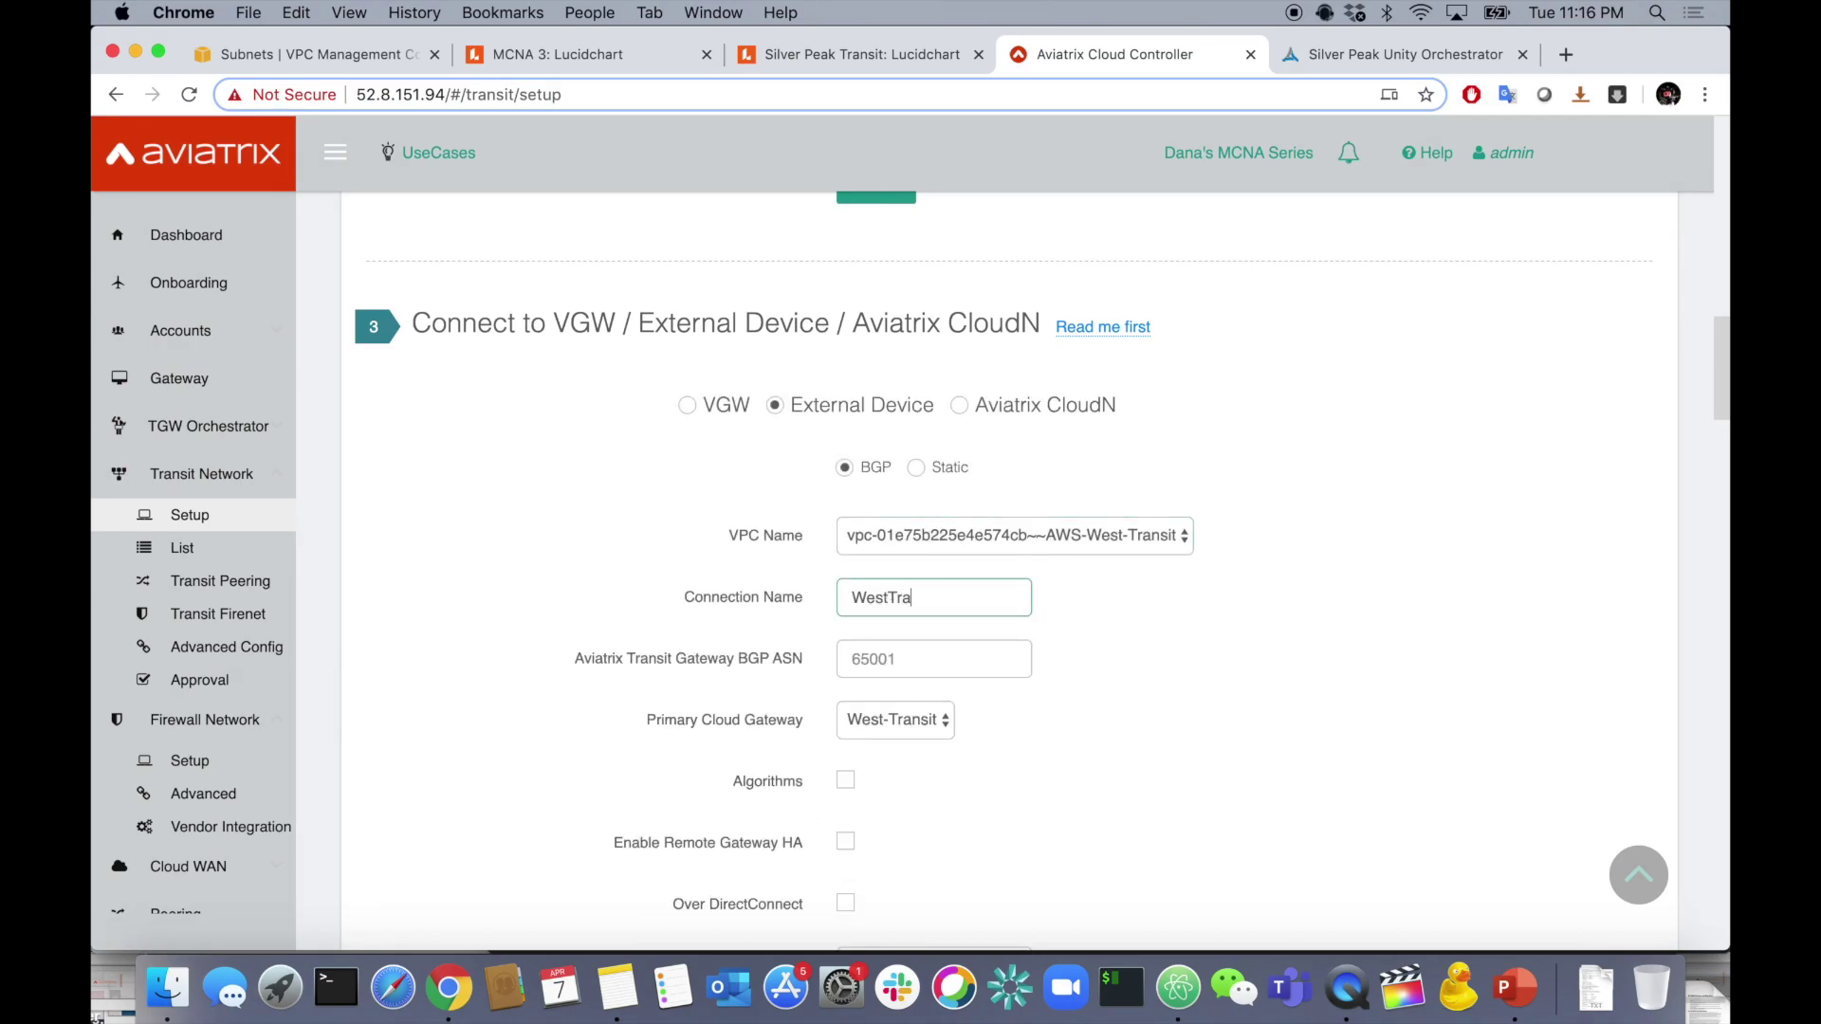
type("nsitToSilverPeak")
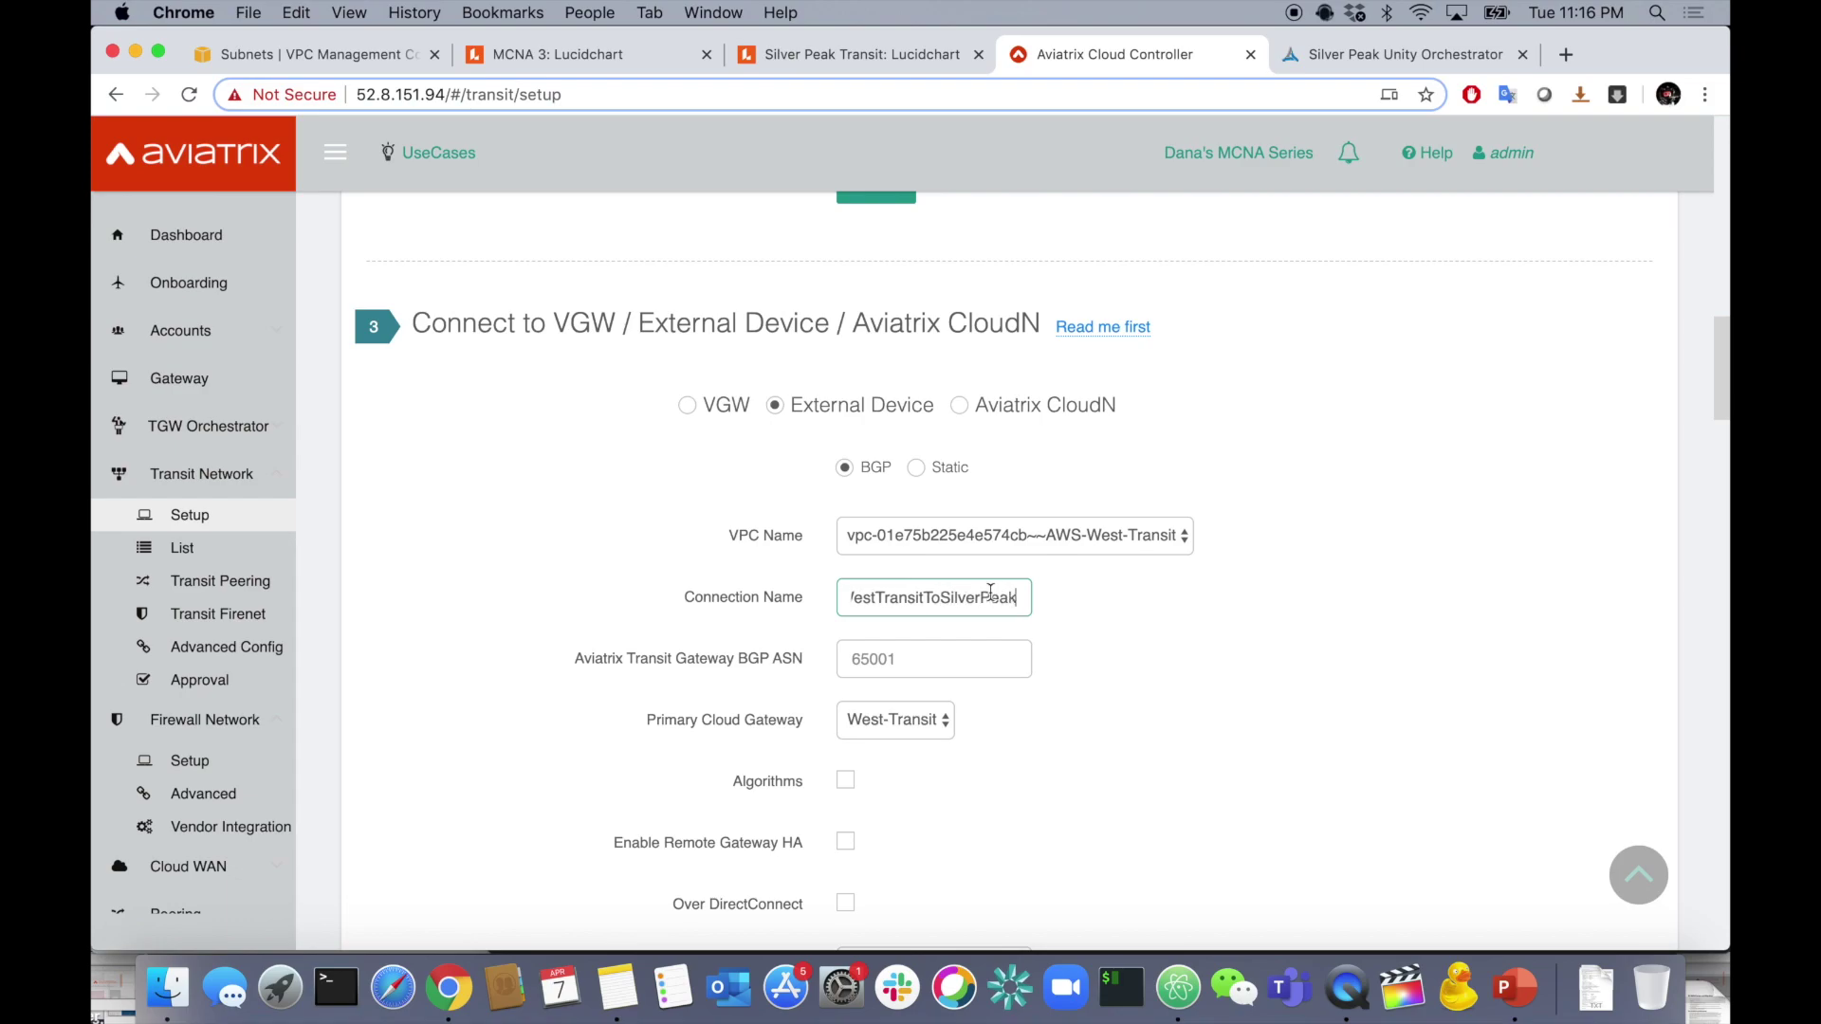
left_click(1134, 638)
scroll(1135, 639, "down", 1)
left_click(931, 634)
type("65009")
left_click(1083, 617)
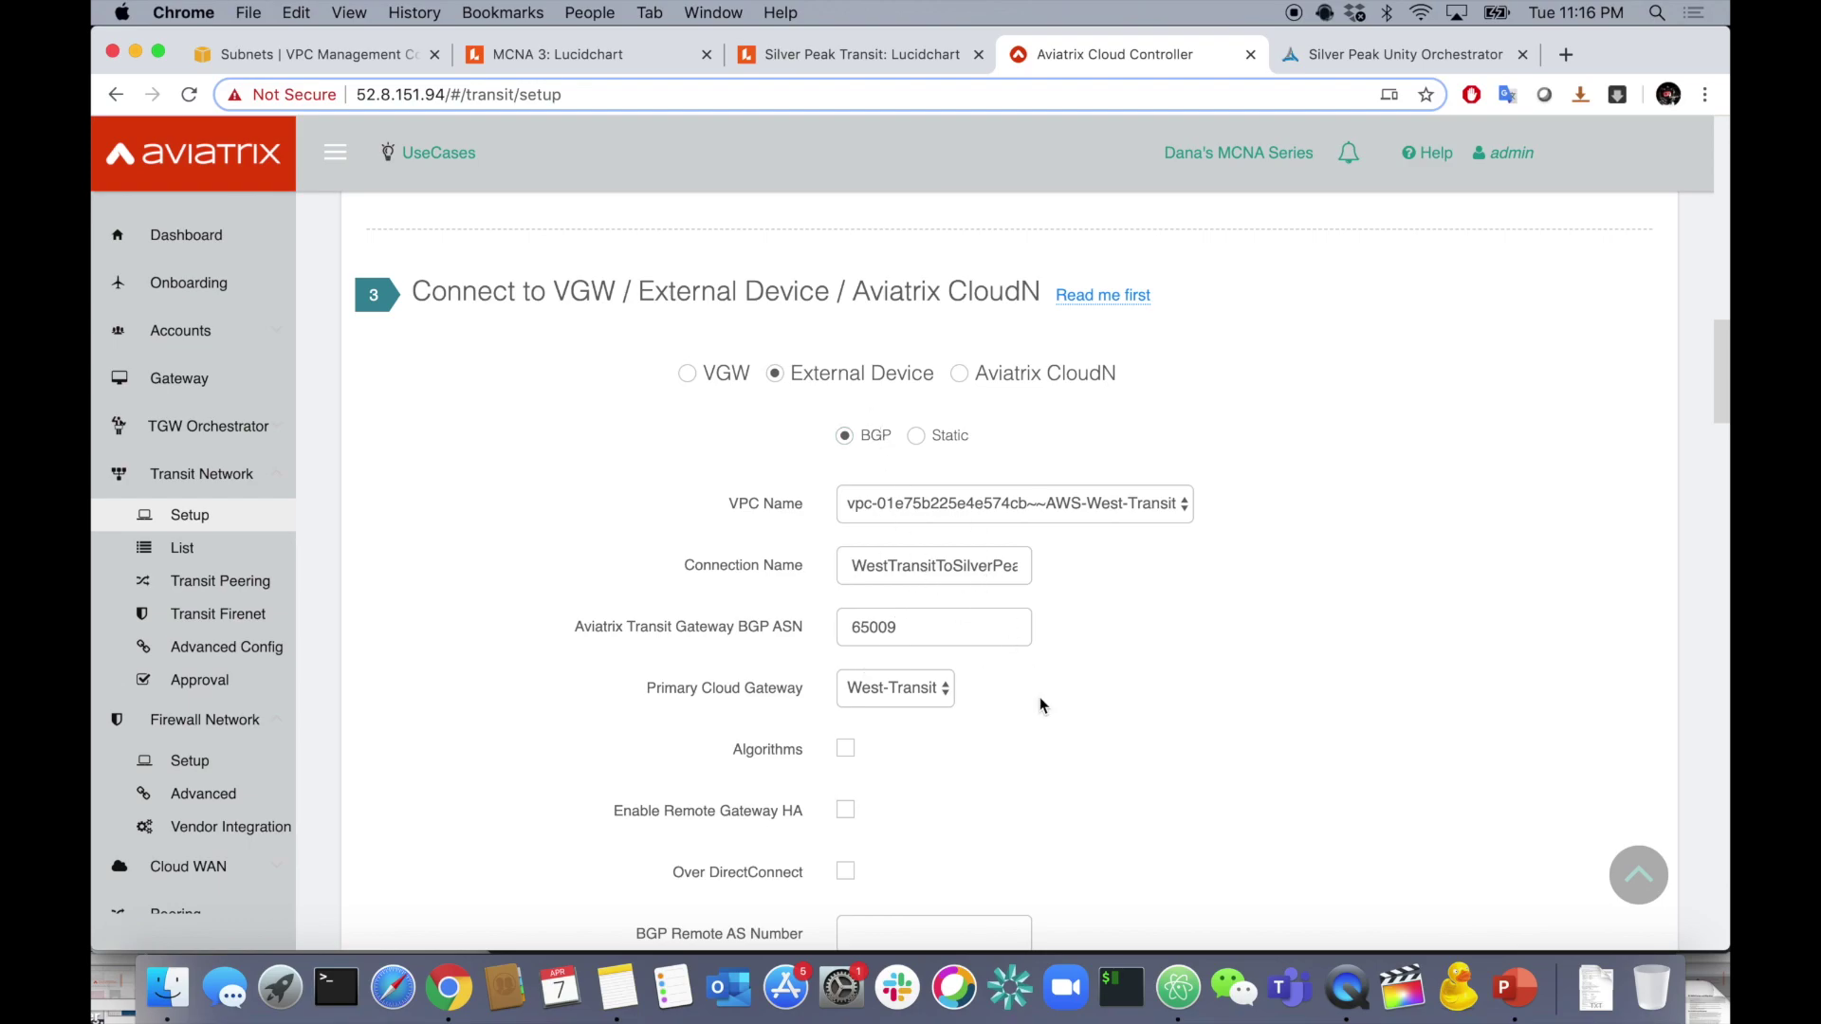
left_click(1178, 987)
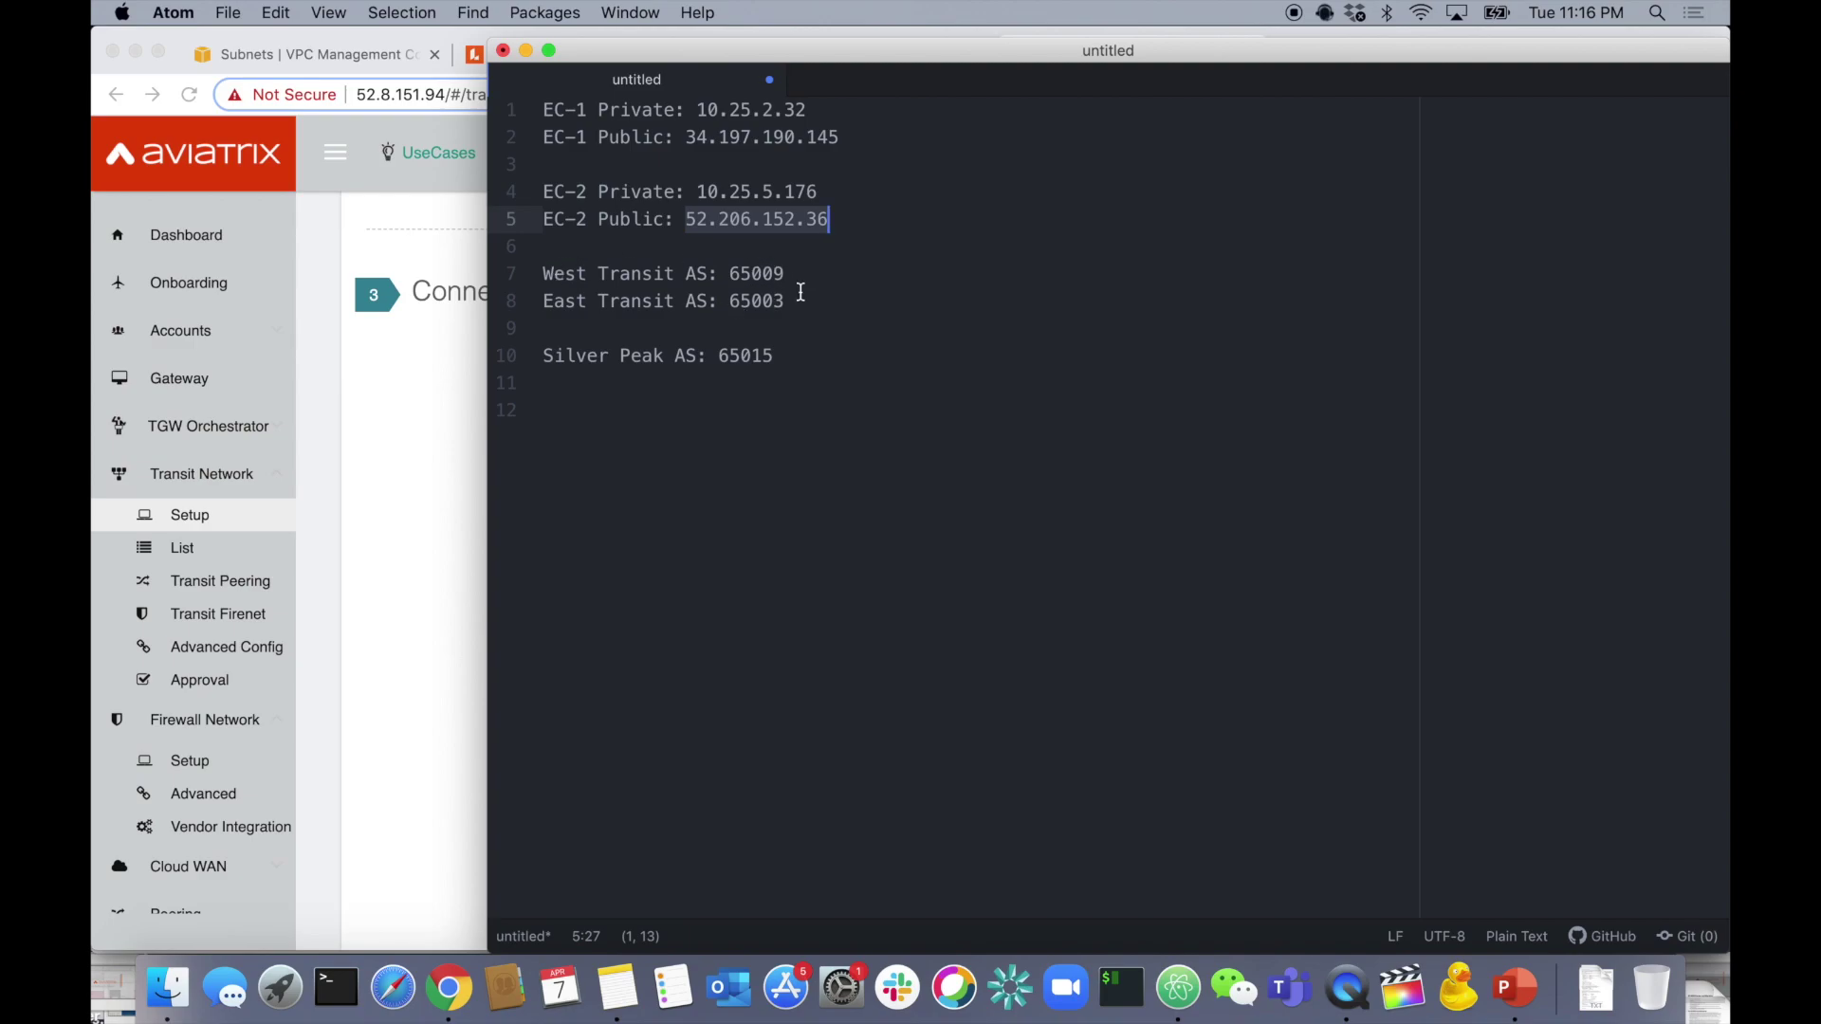
left_click(435, 464)
- Keep West-Transit as primary cloud gateway and enable Remote Gateway HA
scroll(1013, 707, "down", 1)
left_click(934, 631)
left_click(1082, 663)
scroll(1082, 662, "down", 2)
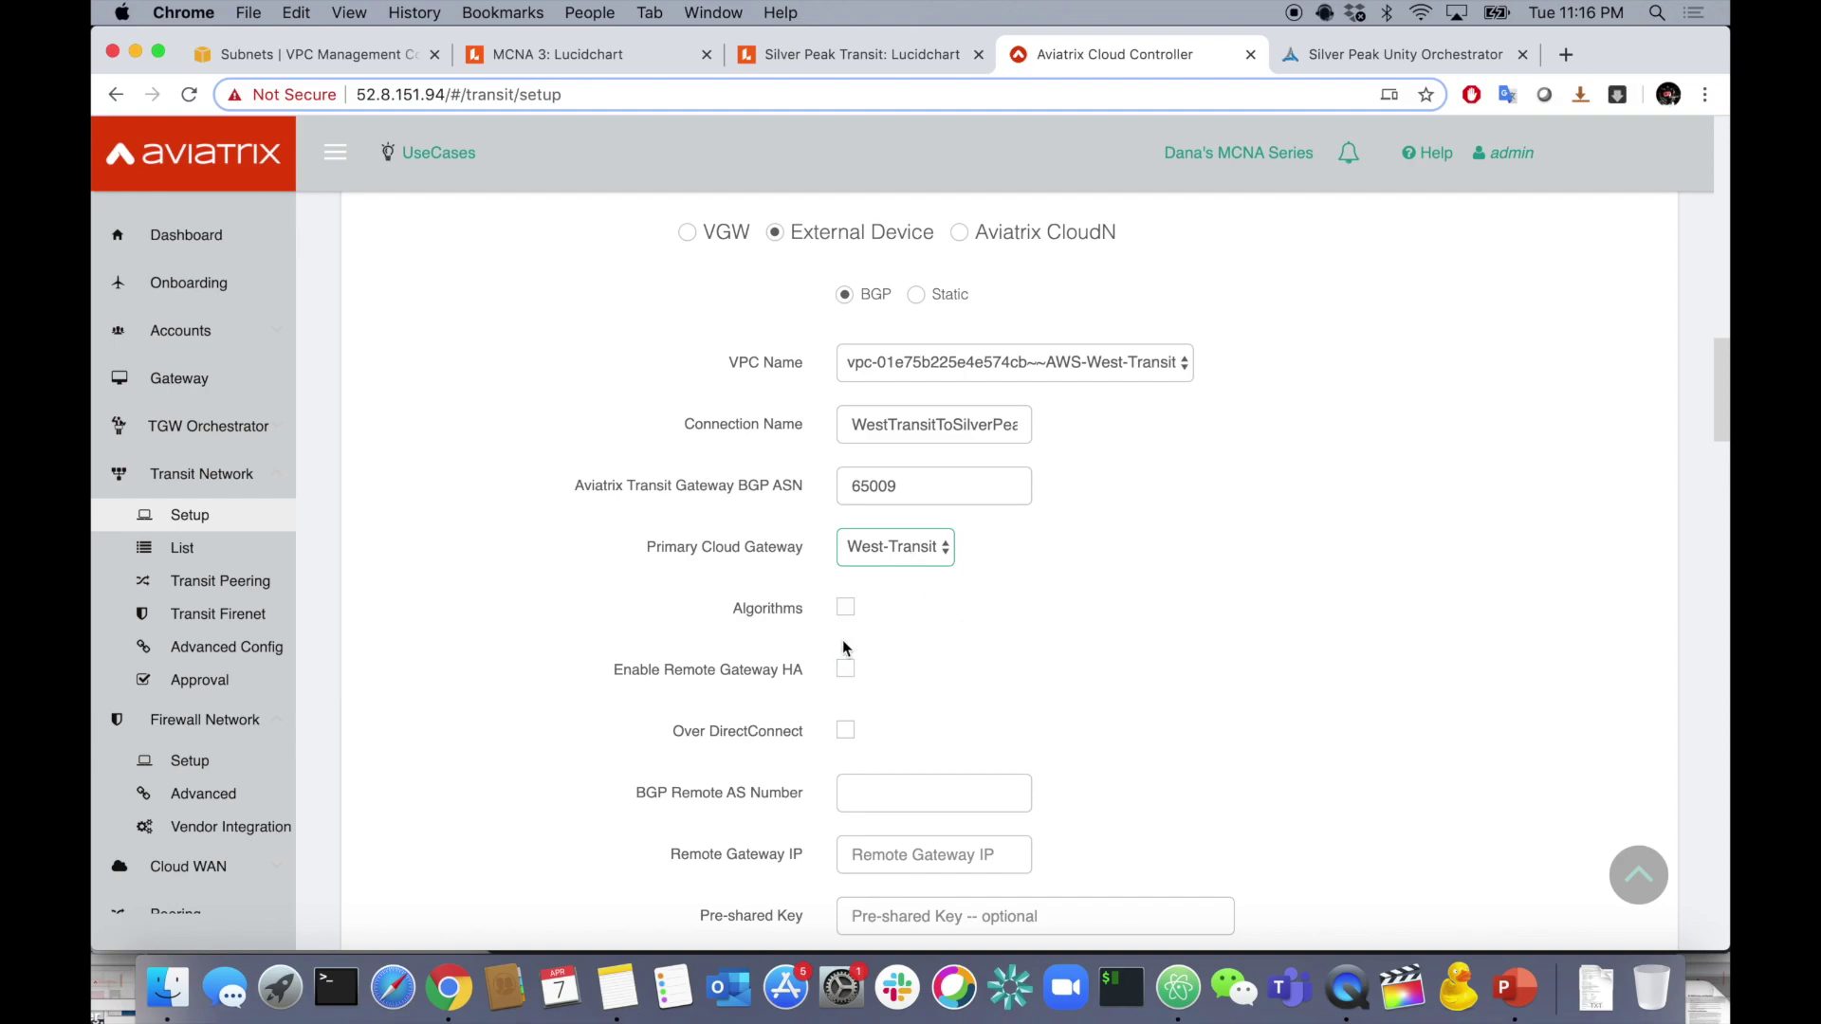
left_click(847, 671)
scroll(940, 682, "down", 1)
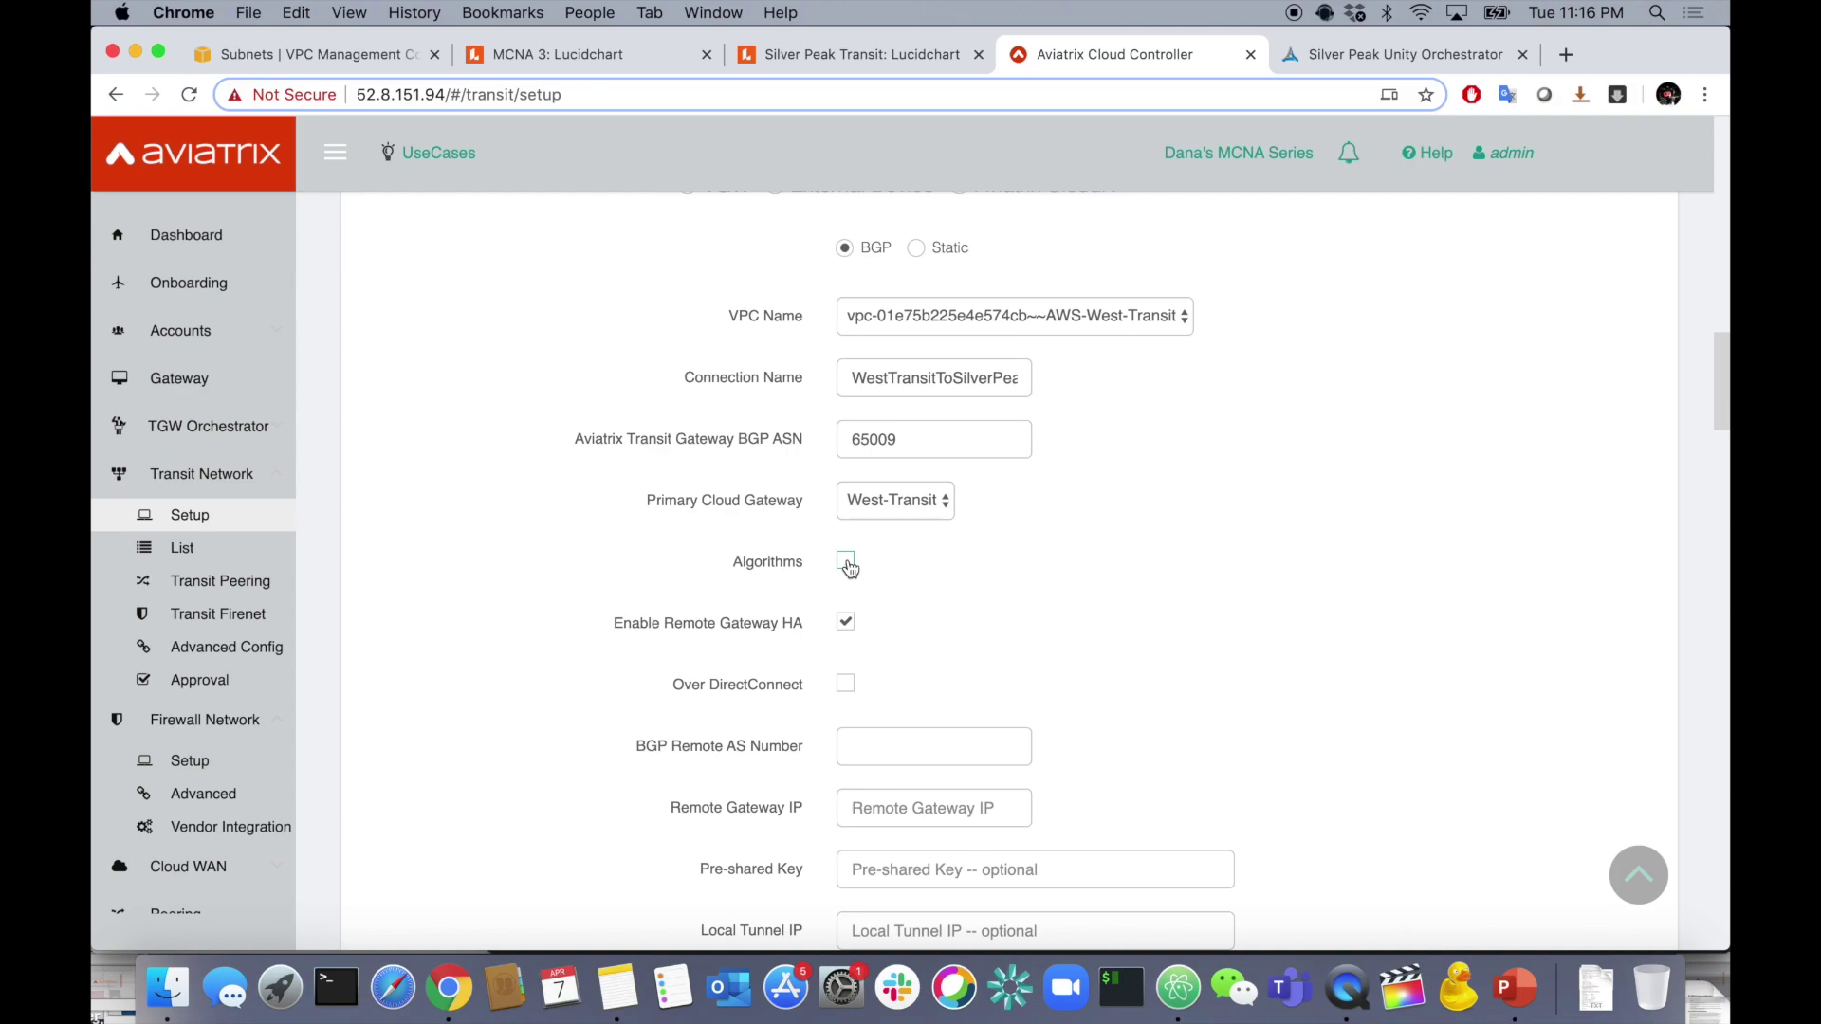
scroll(1044, 648, "down", 2)
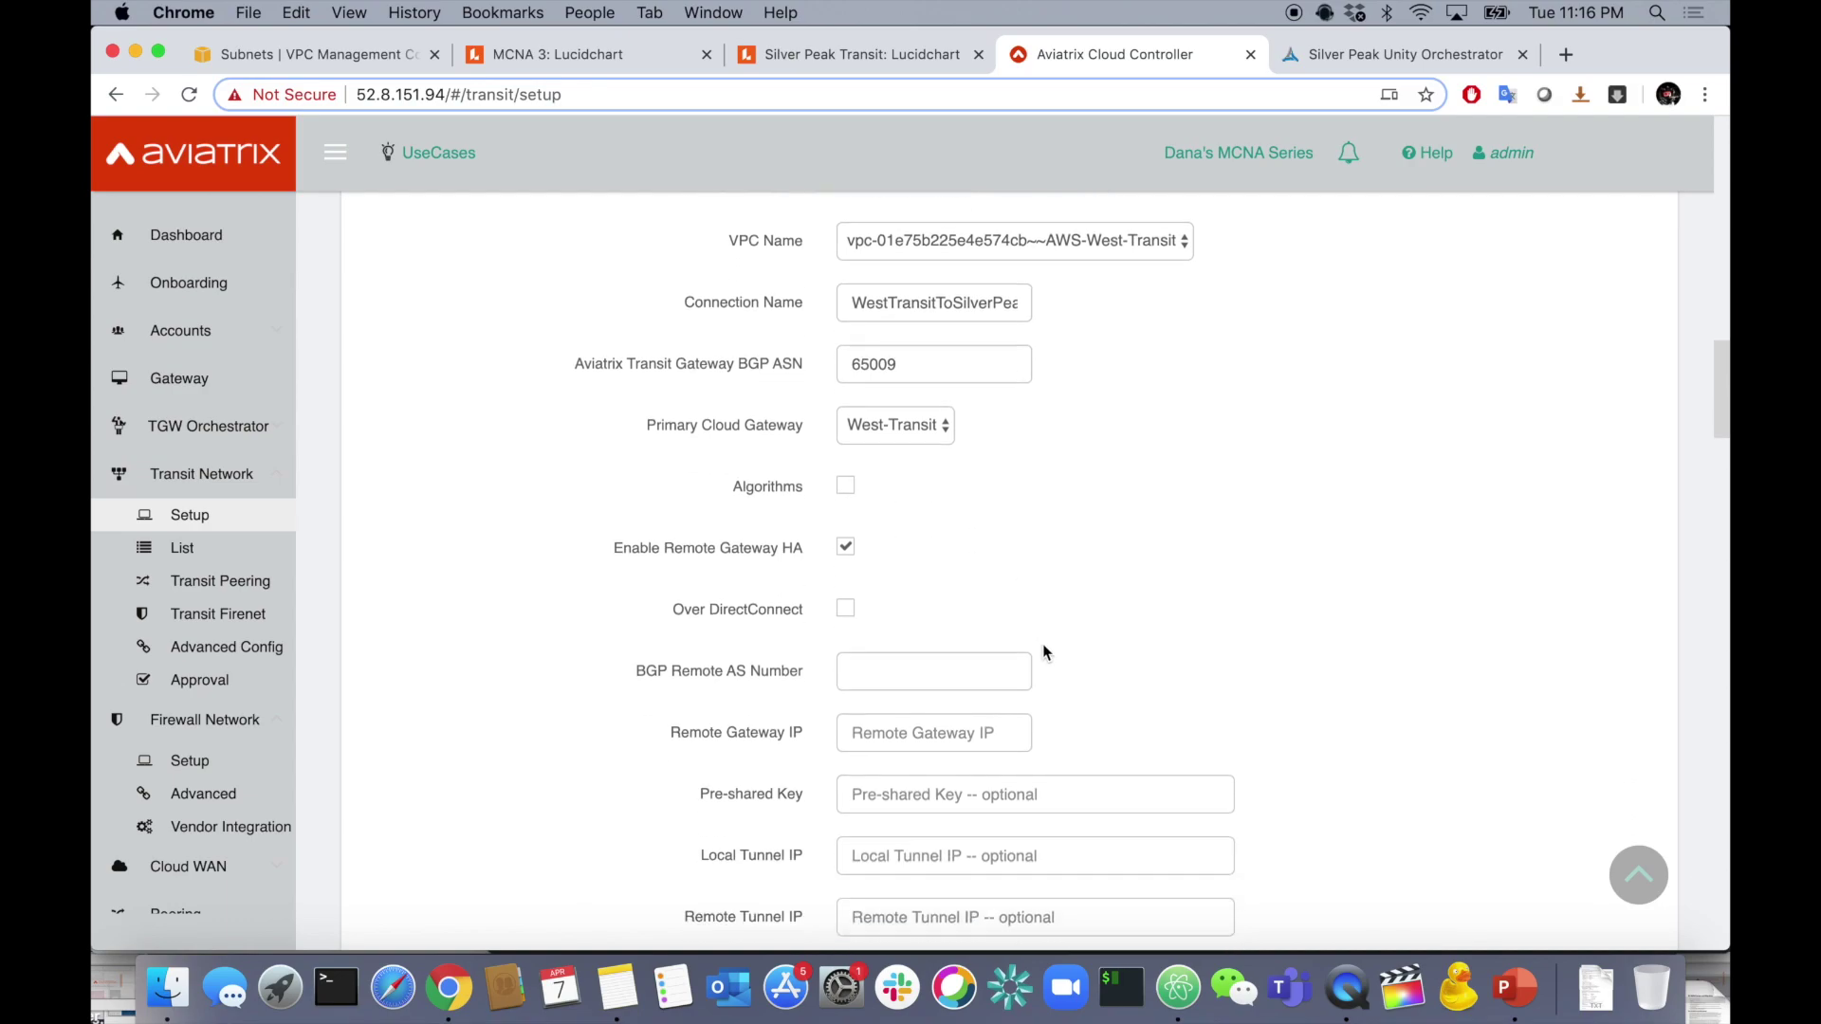
scroll(920, 602, "down", 1)
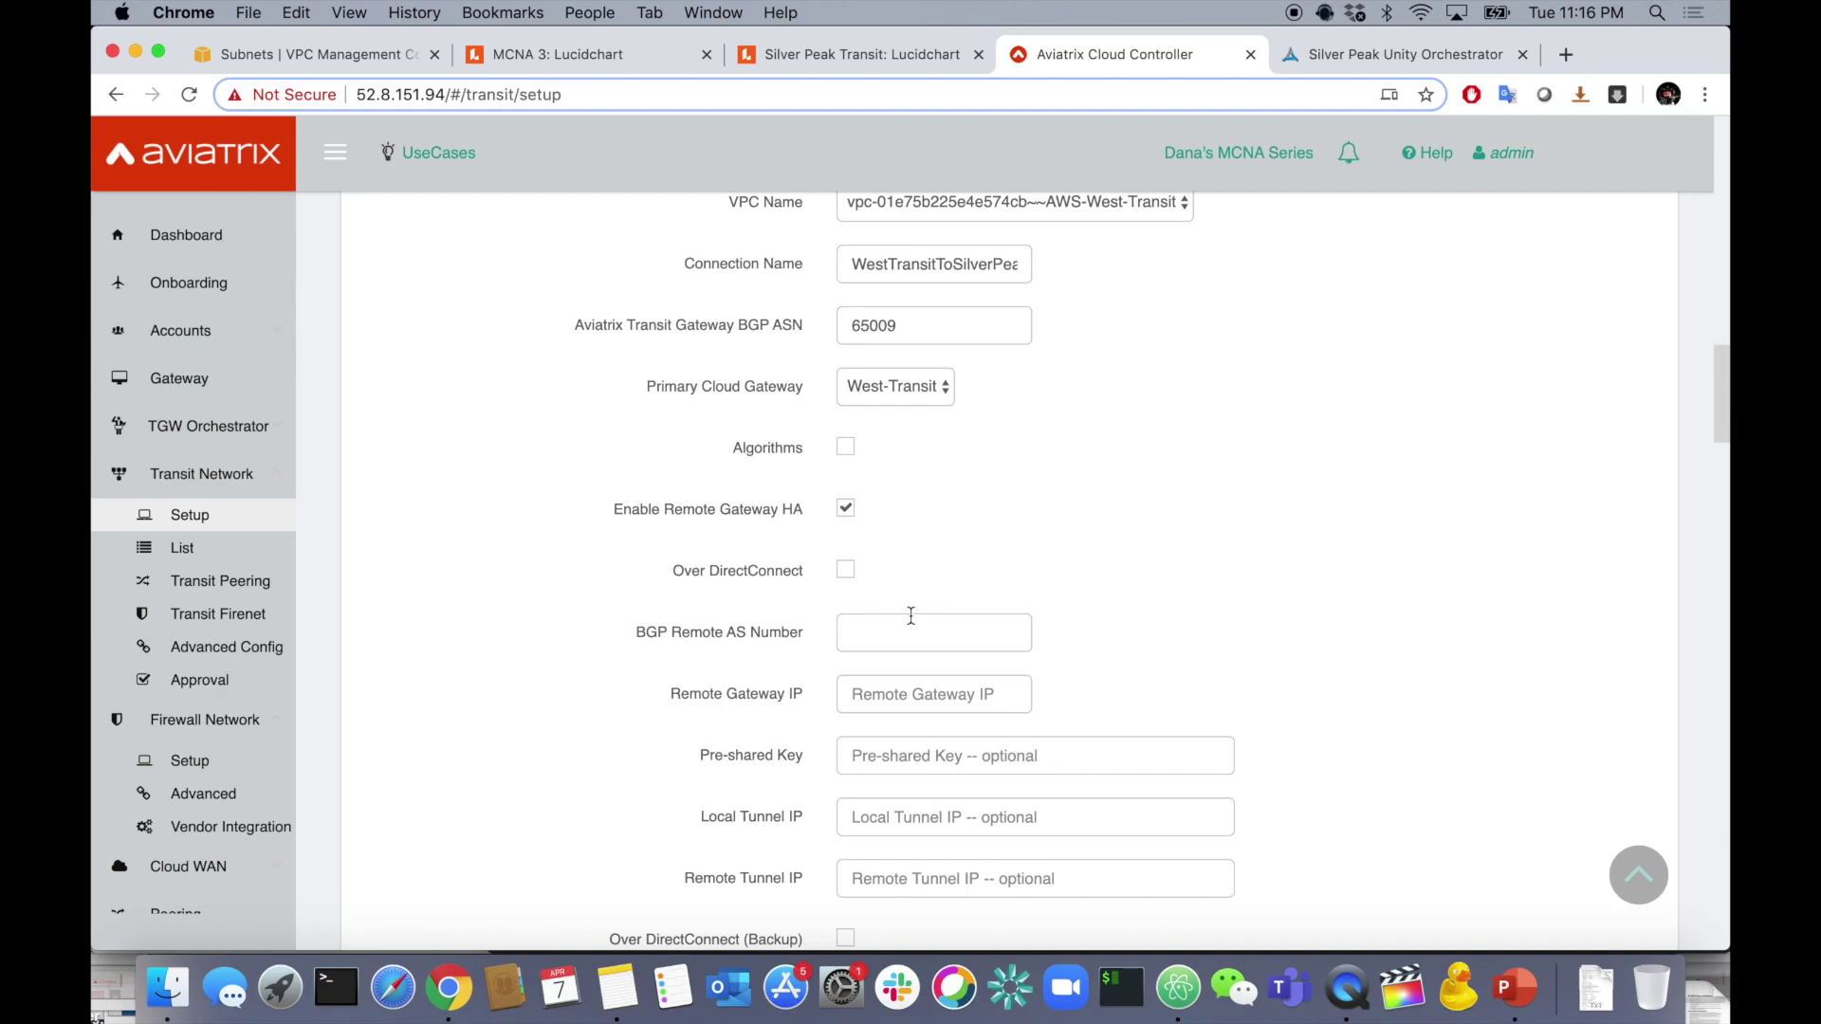
- Set BGP remote AS 65015 and remote gateway IP 34.197.190.145 copied from the notes
left_click(884, 639)
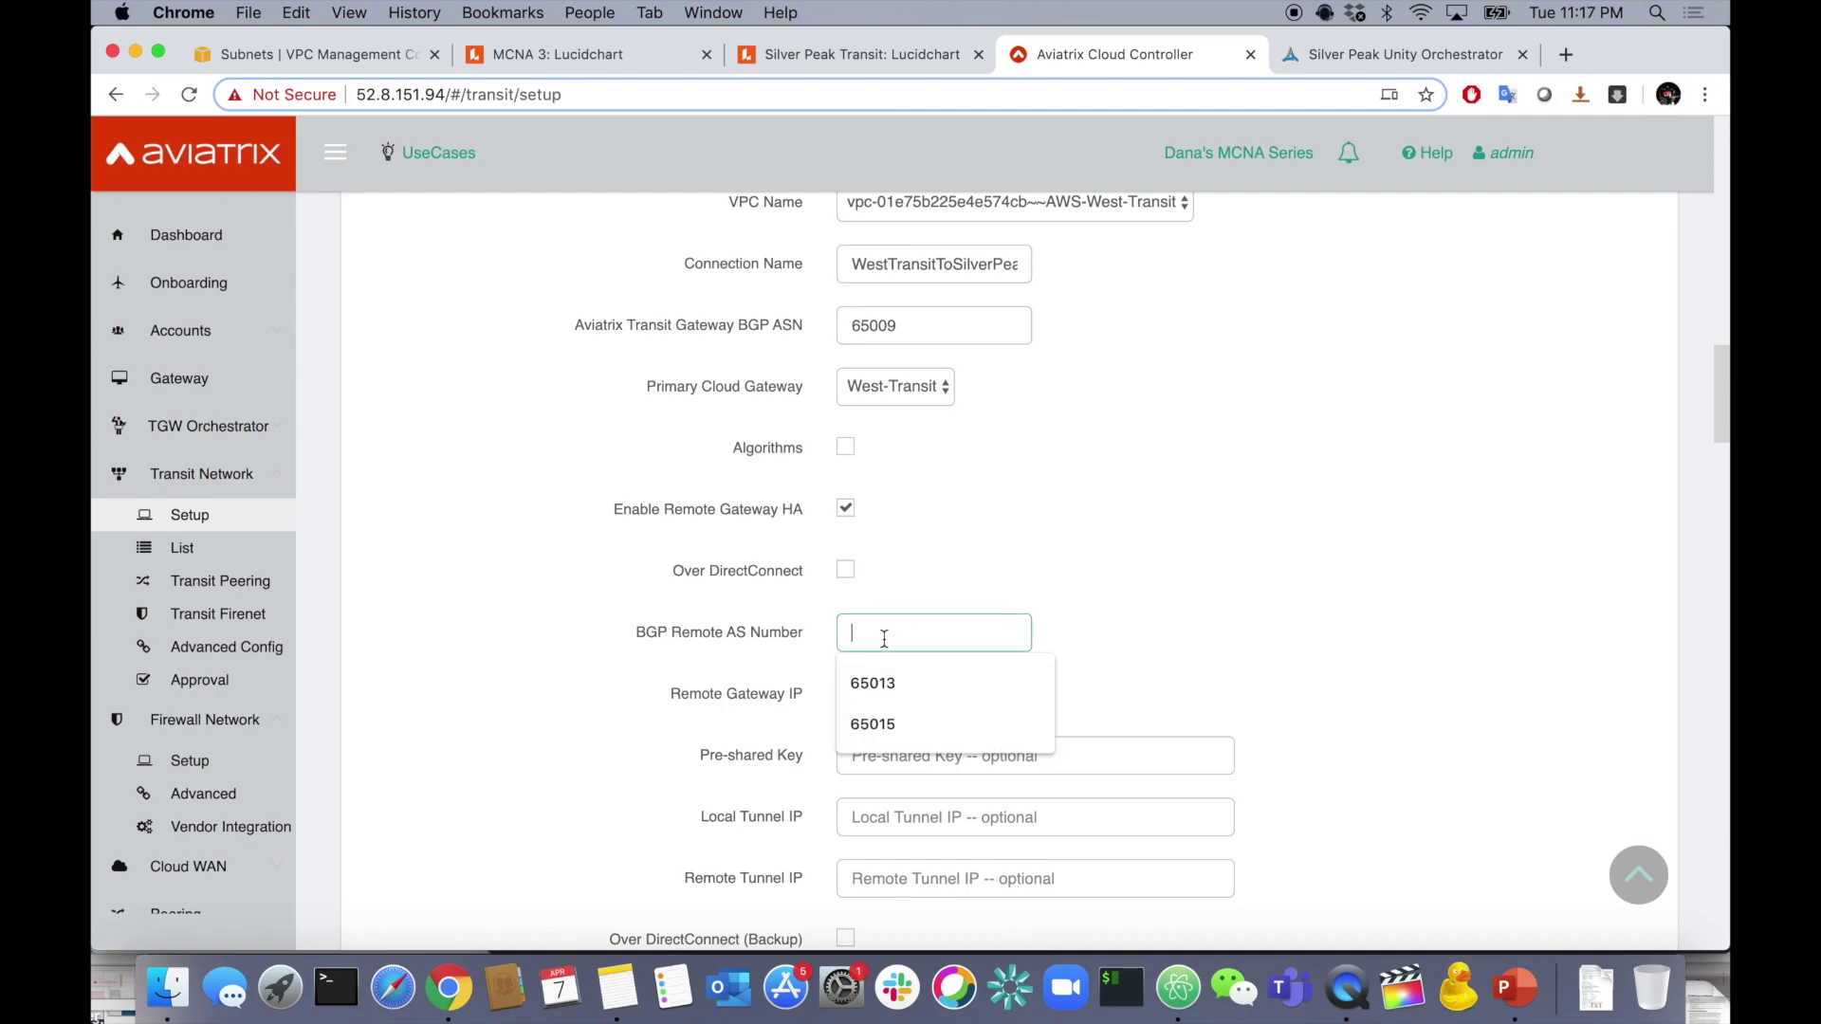
type("65015")
left_click(1119, 584)
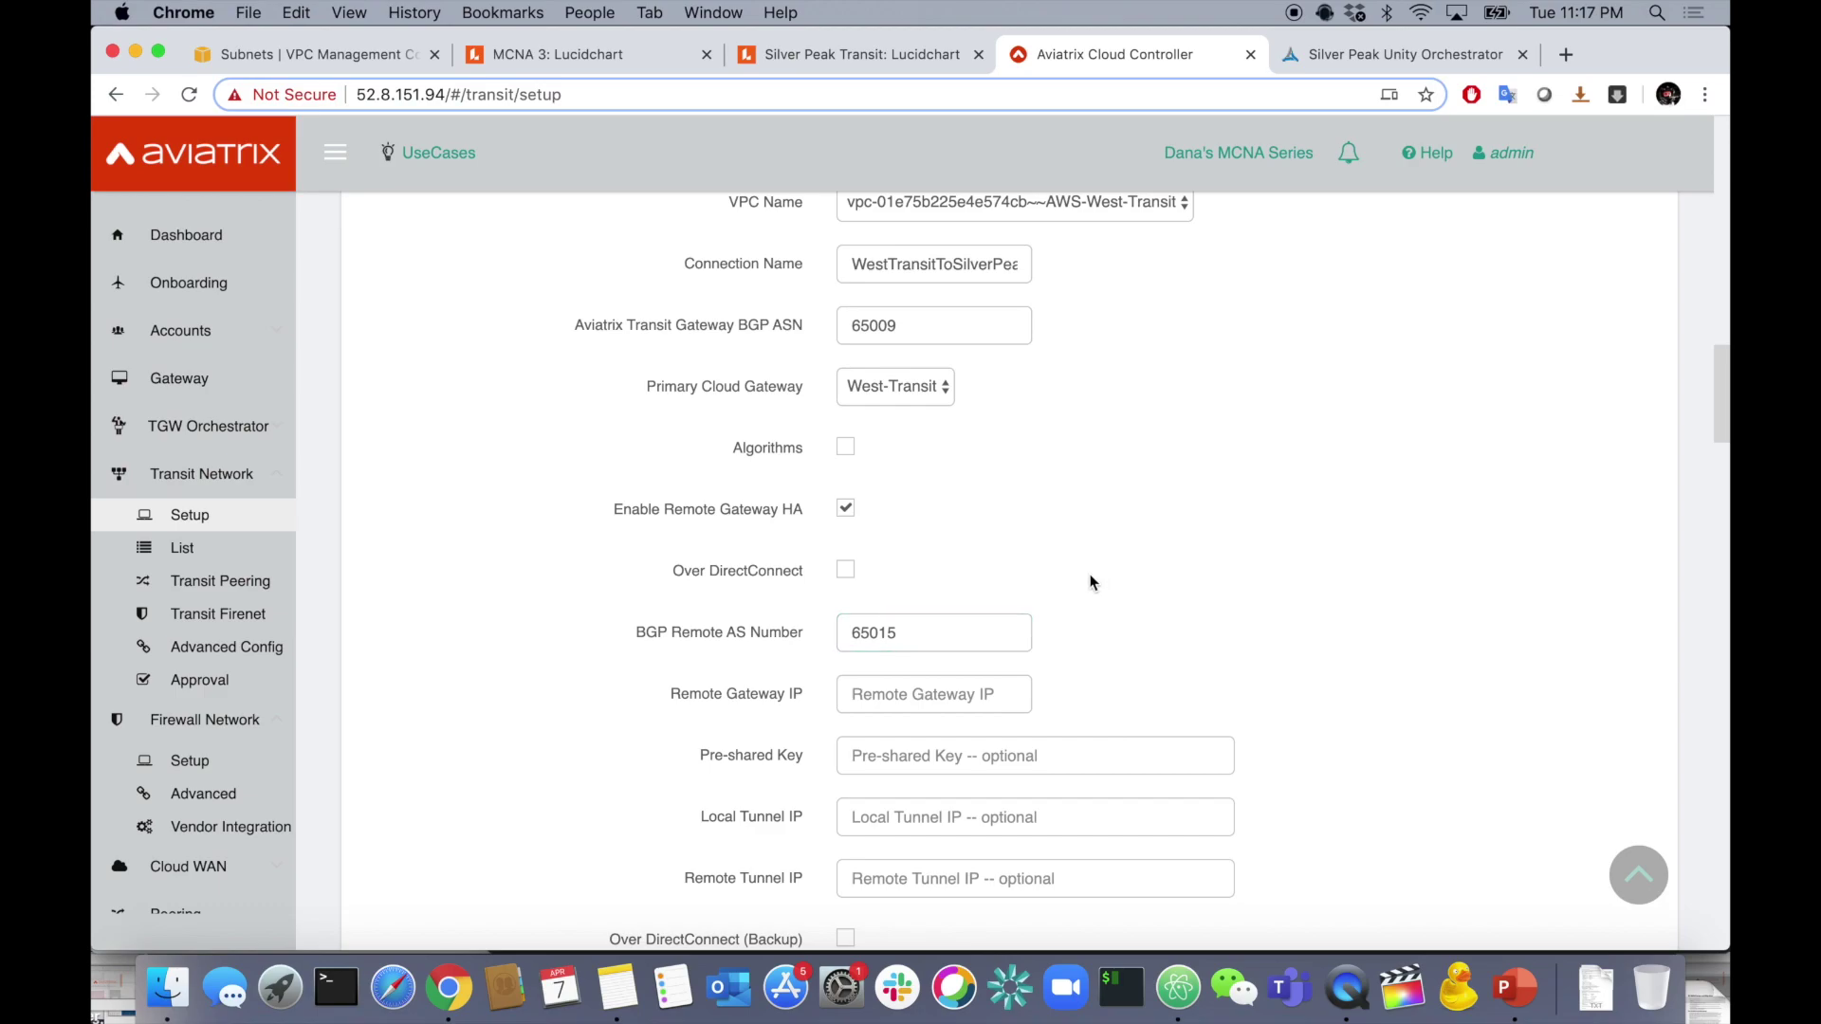
left_click(871, 701)
key("super+Tab")
key("super+Tab")
key("super+Tab")
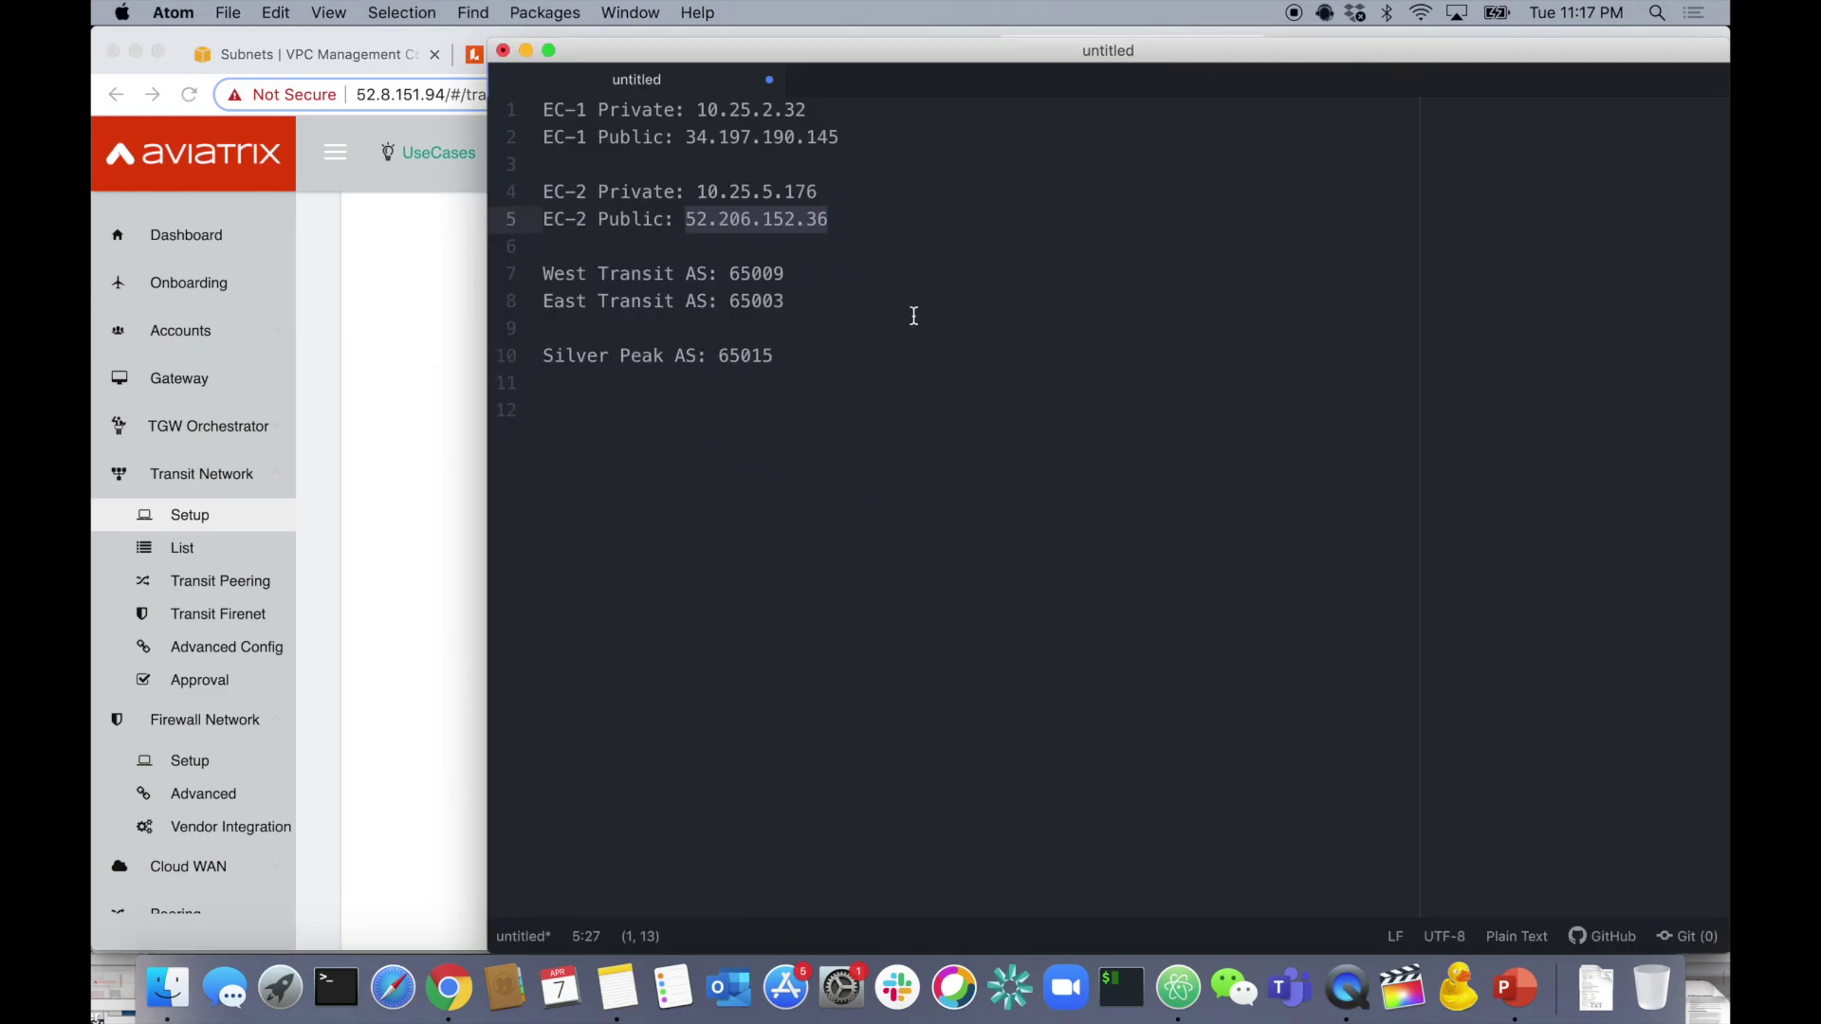
left_click_drag(686, 137, 845, 139)
key("super+c")
key("super+Tab")
left_click(901, 693)
key("super+v")
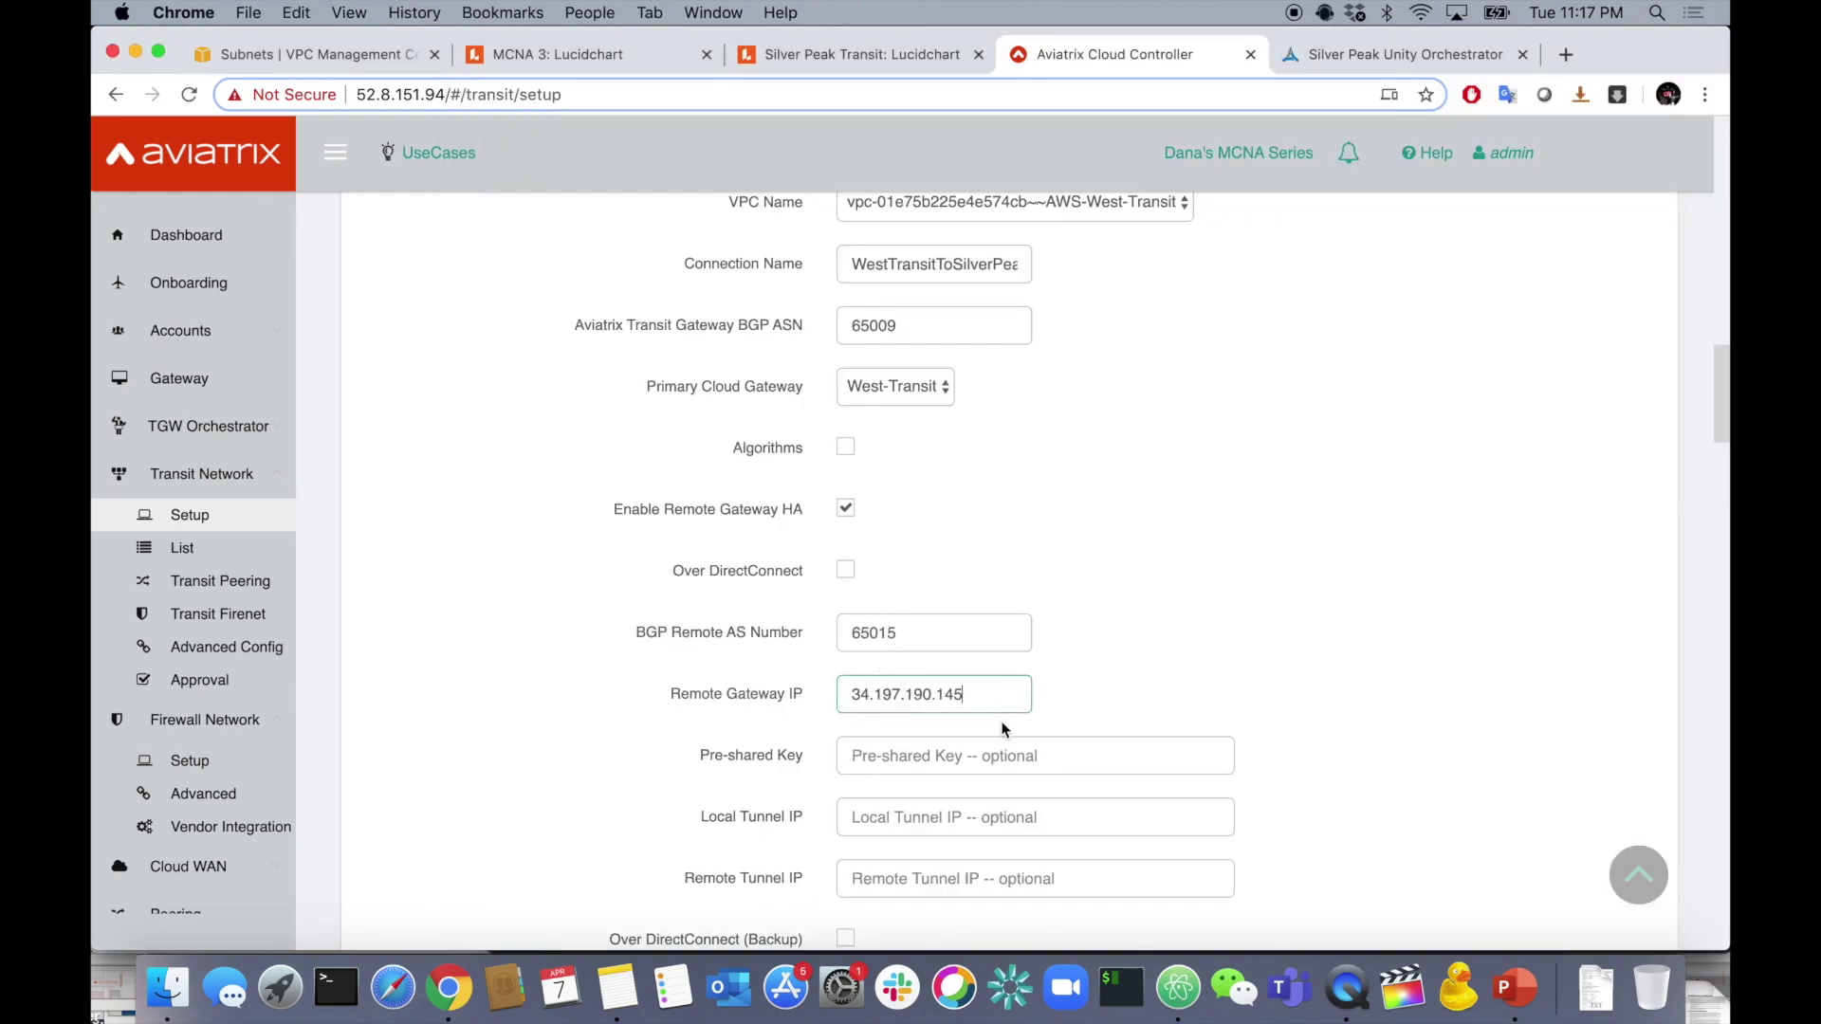
- Enter the pre-shared key for the primary remote gateway
left_click(977, 755)
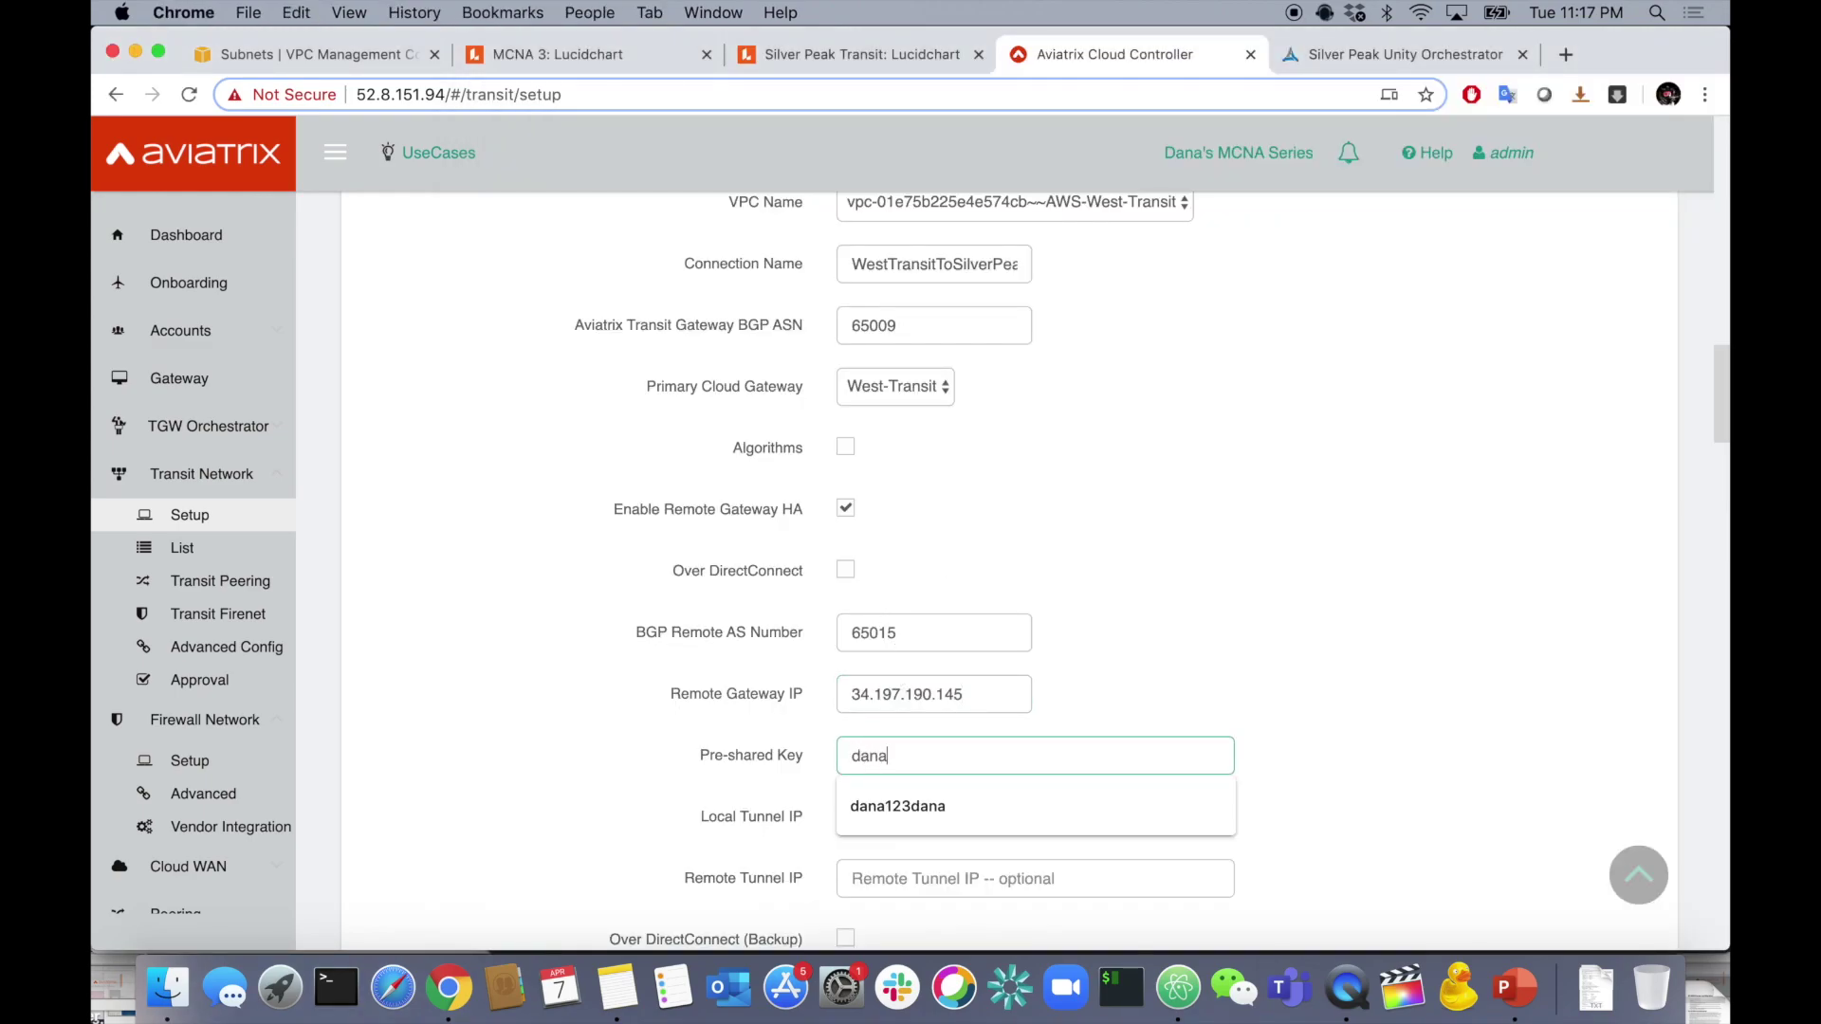
left_click(1243, 645)
scroll(1245, 645, "down", 3)
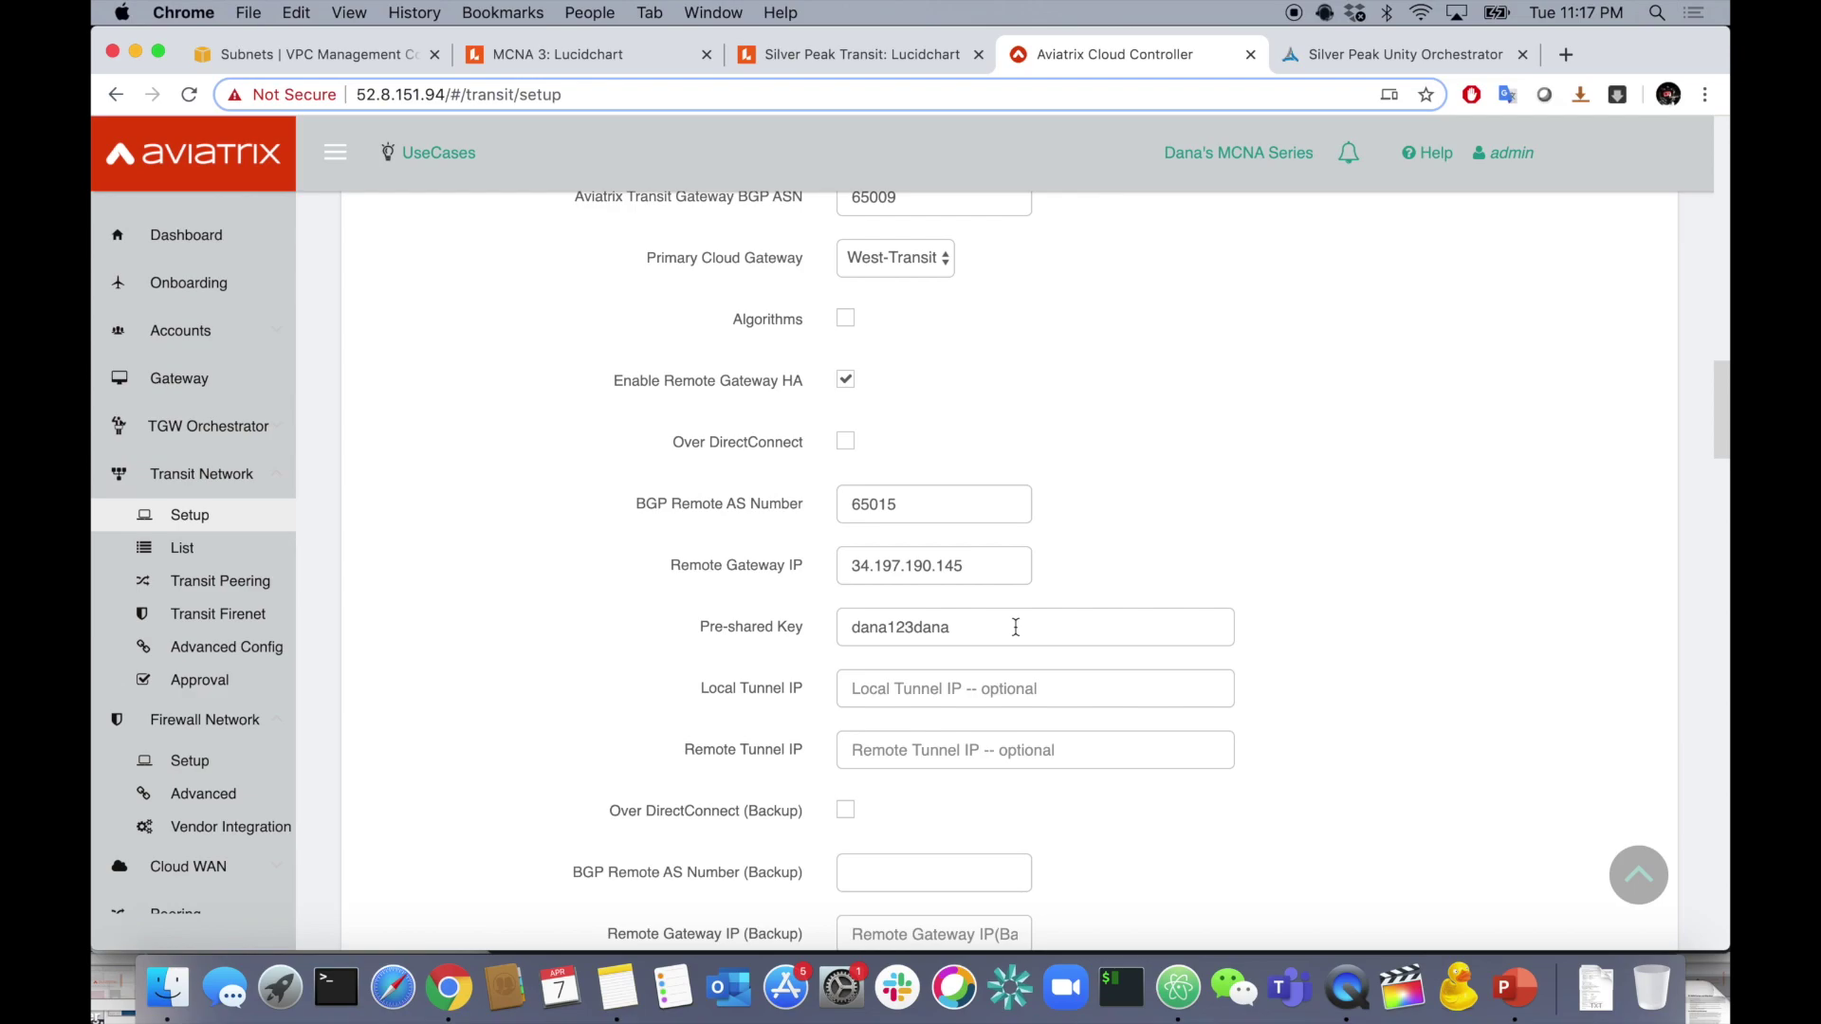
scroll(1015, 627, "down", 1)
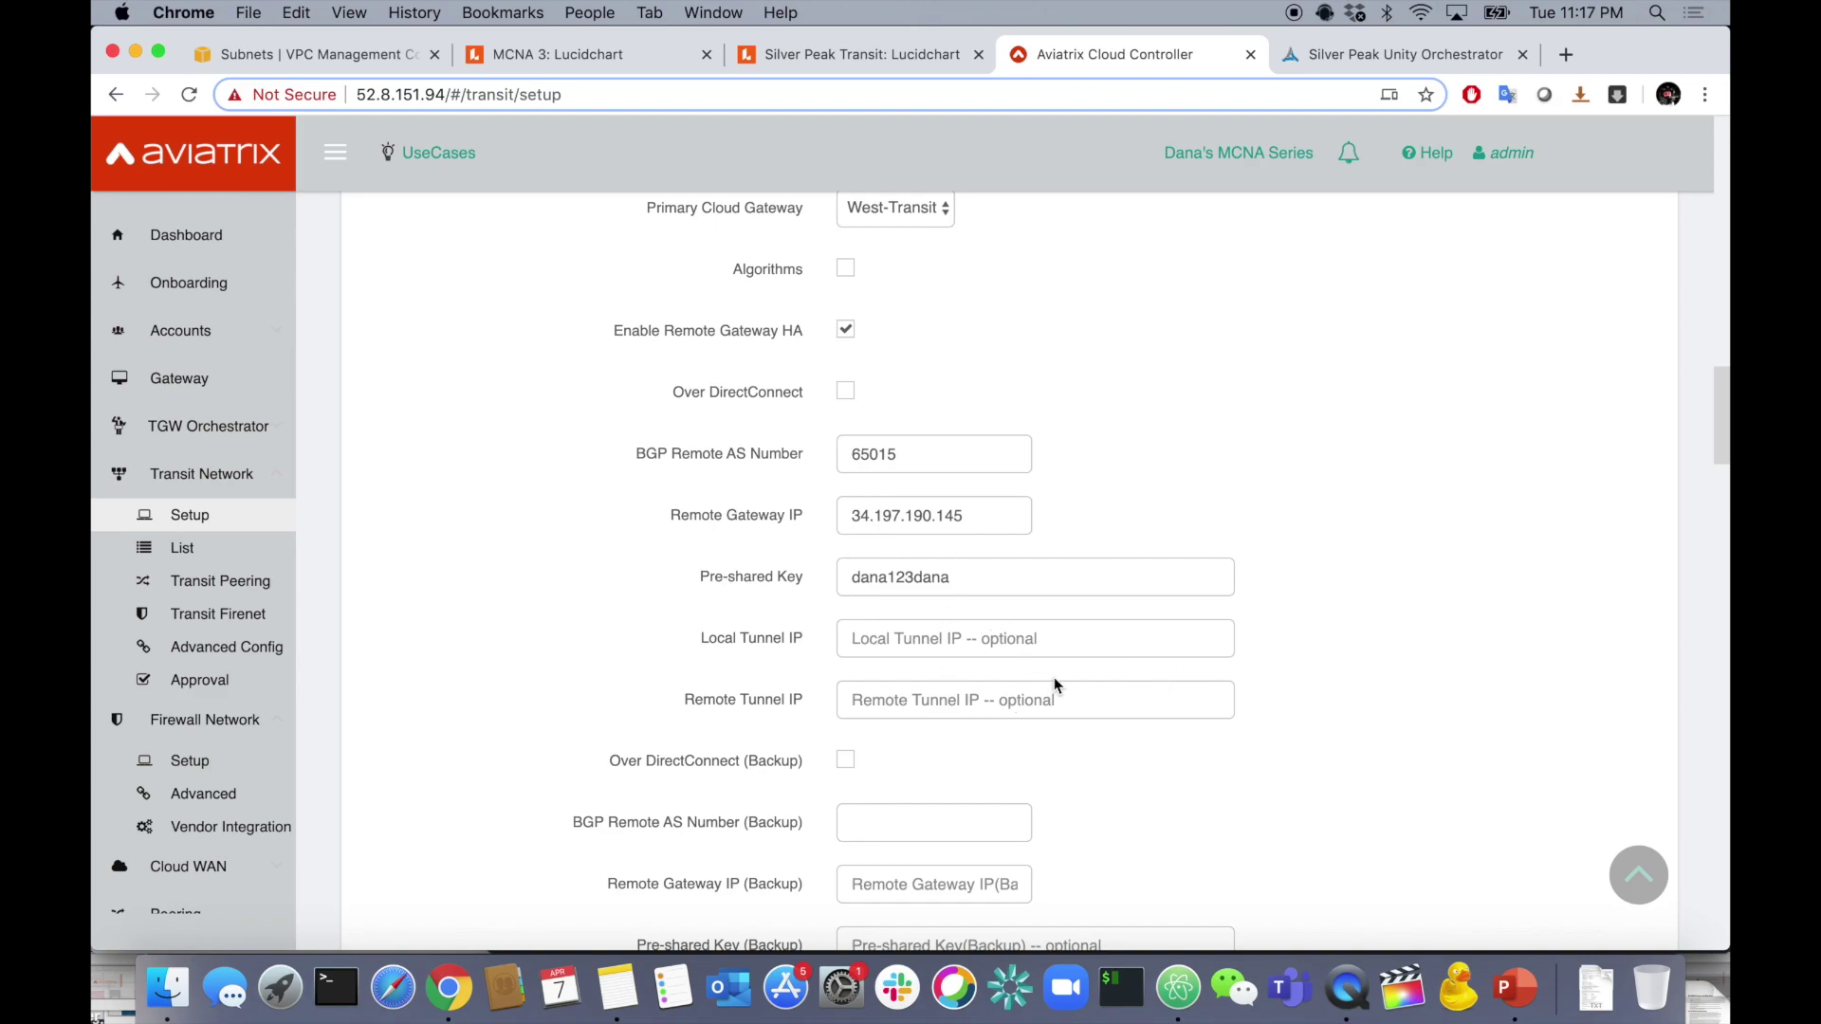
scroll(1054, 677, "down", 3)
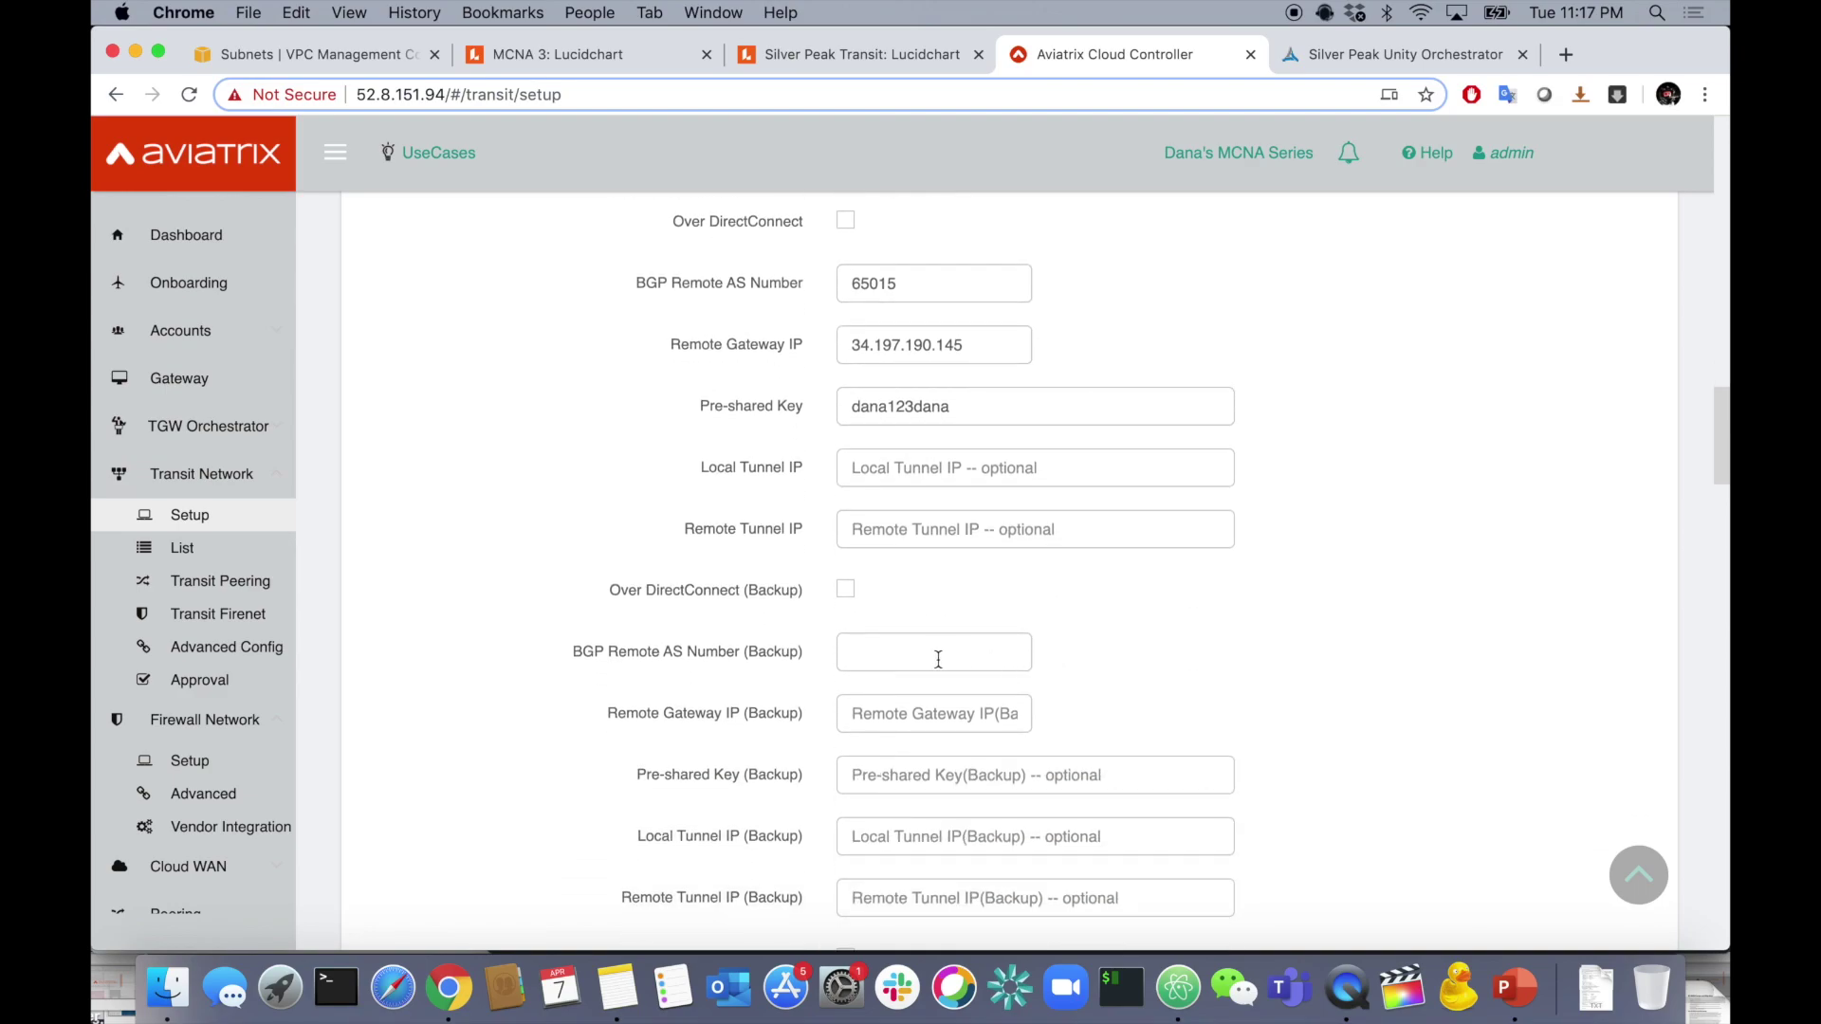
- Set backup remote AS 65015 and backup remote gateway IP 52.206.152.36 from the notes
left_click(937, 659)
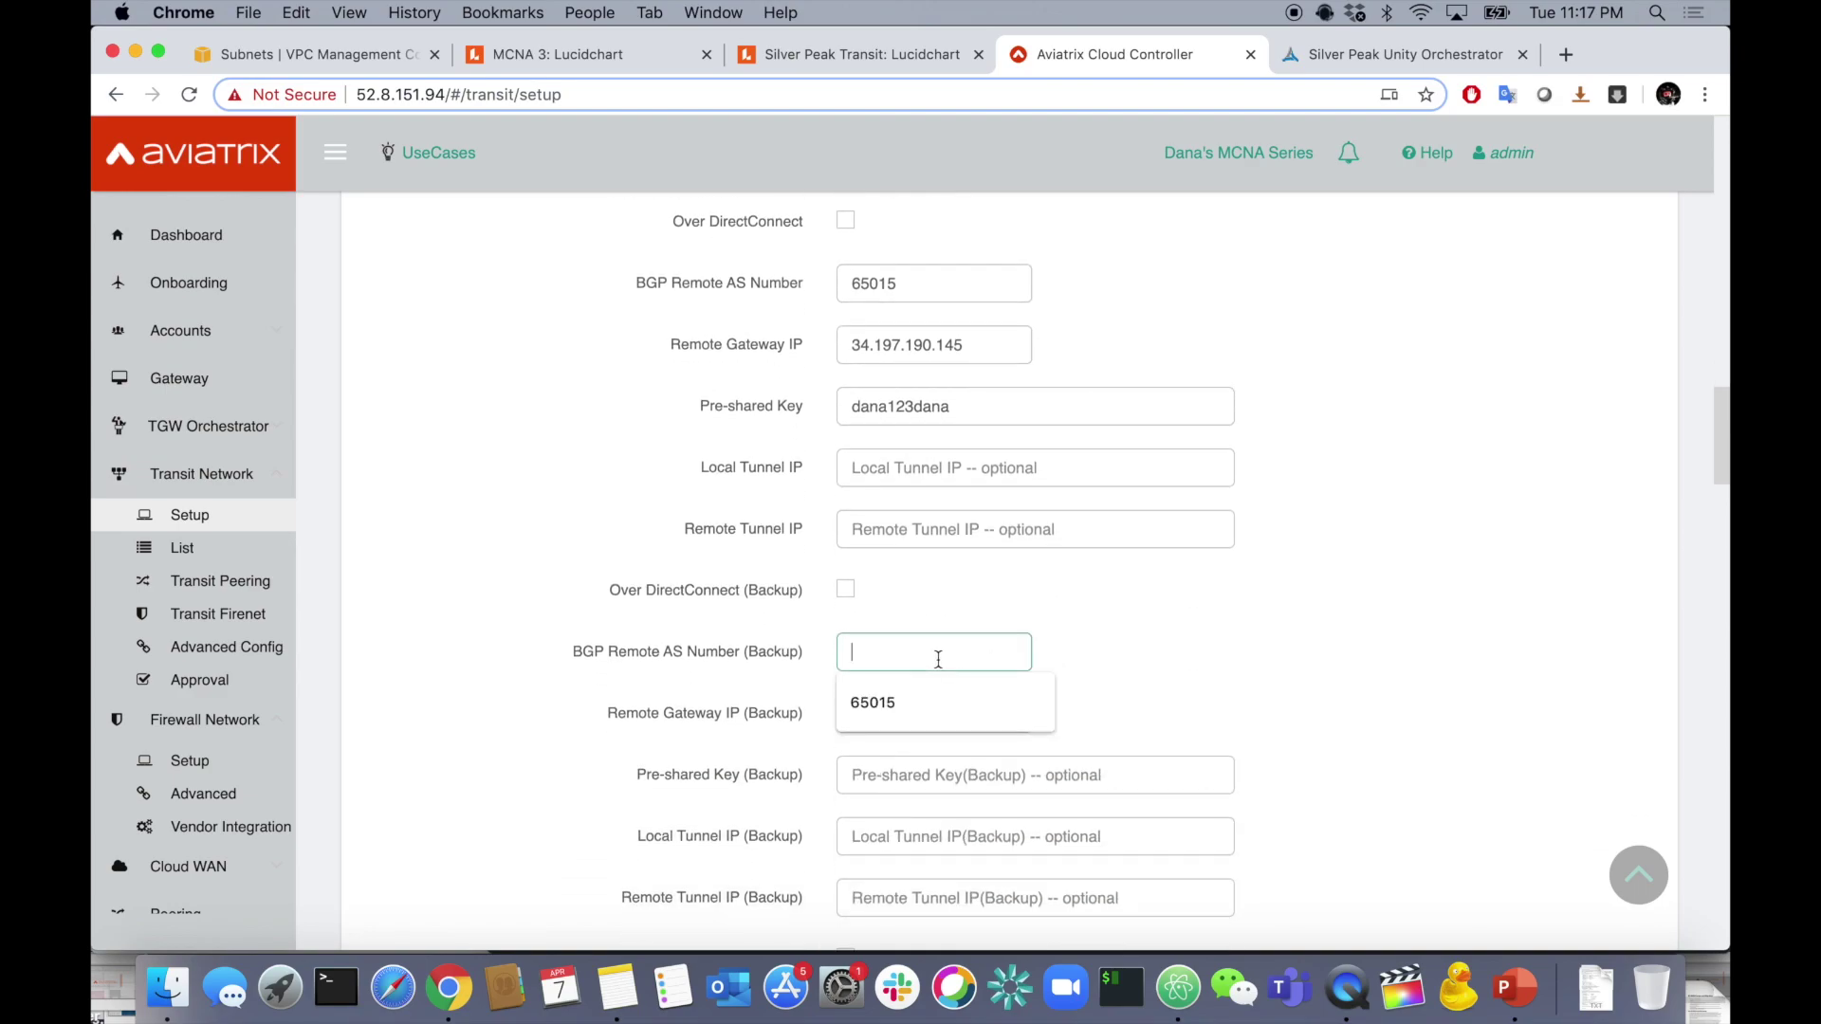
left_click(910, 704)
scroll(1093, 657, "down", 1)
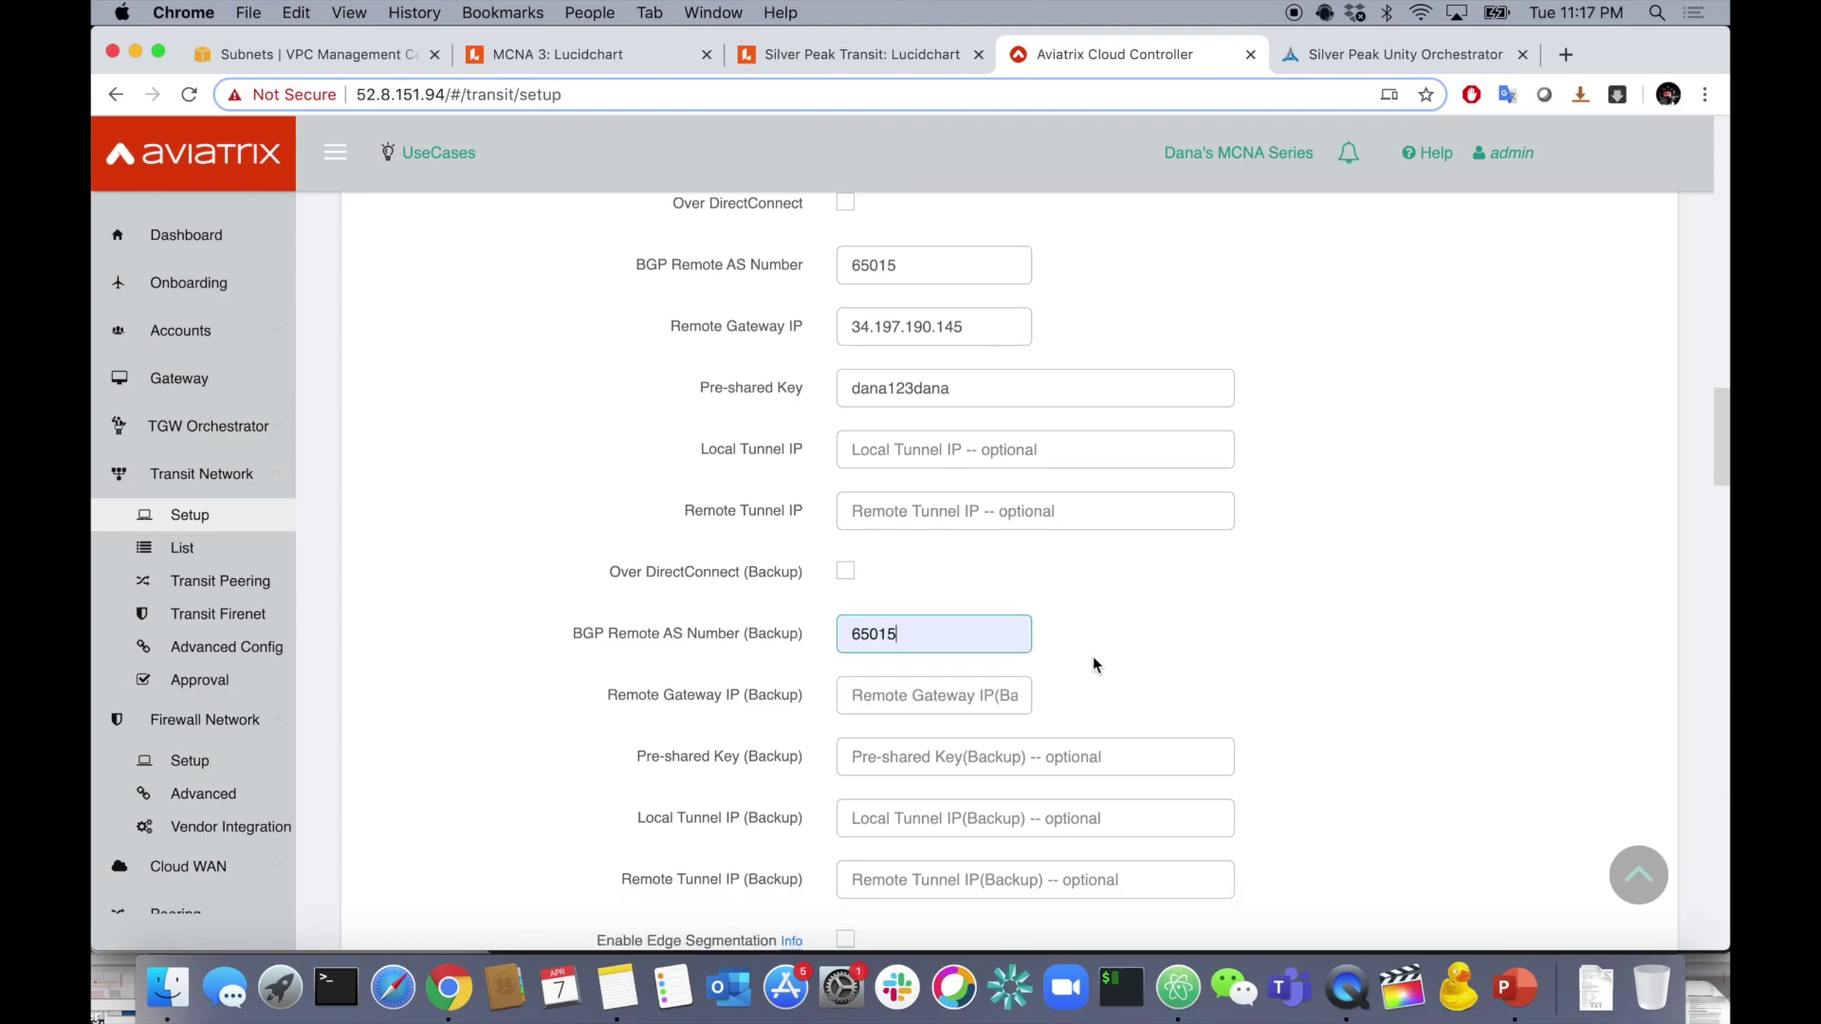
key("super+Tab")
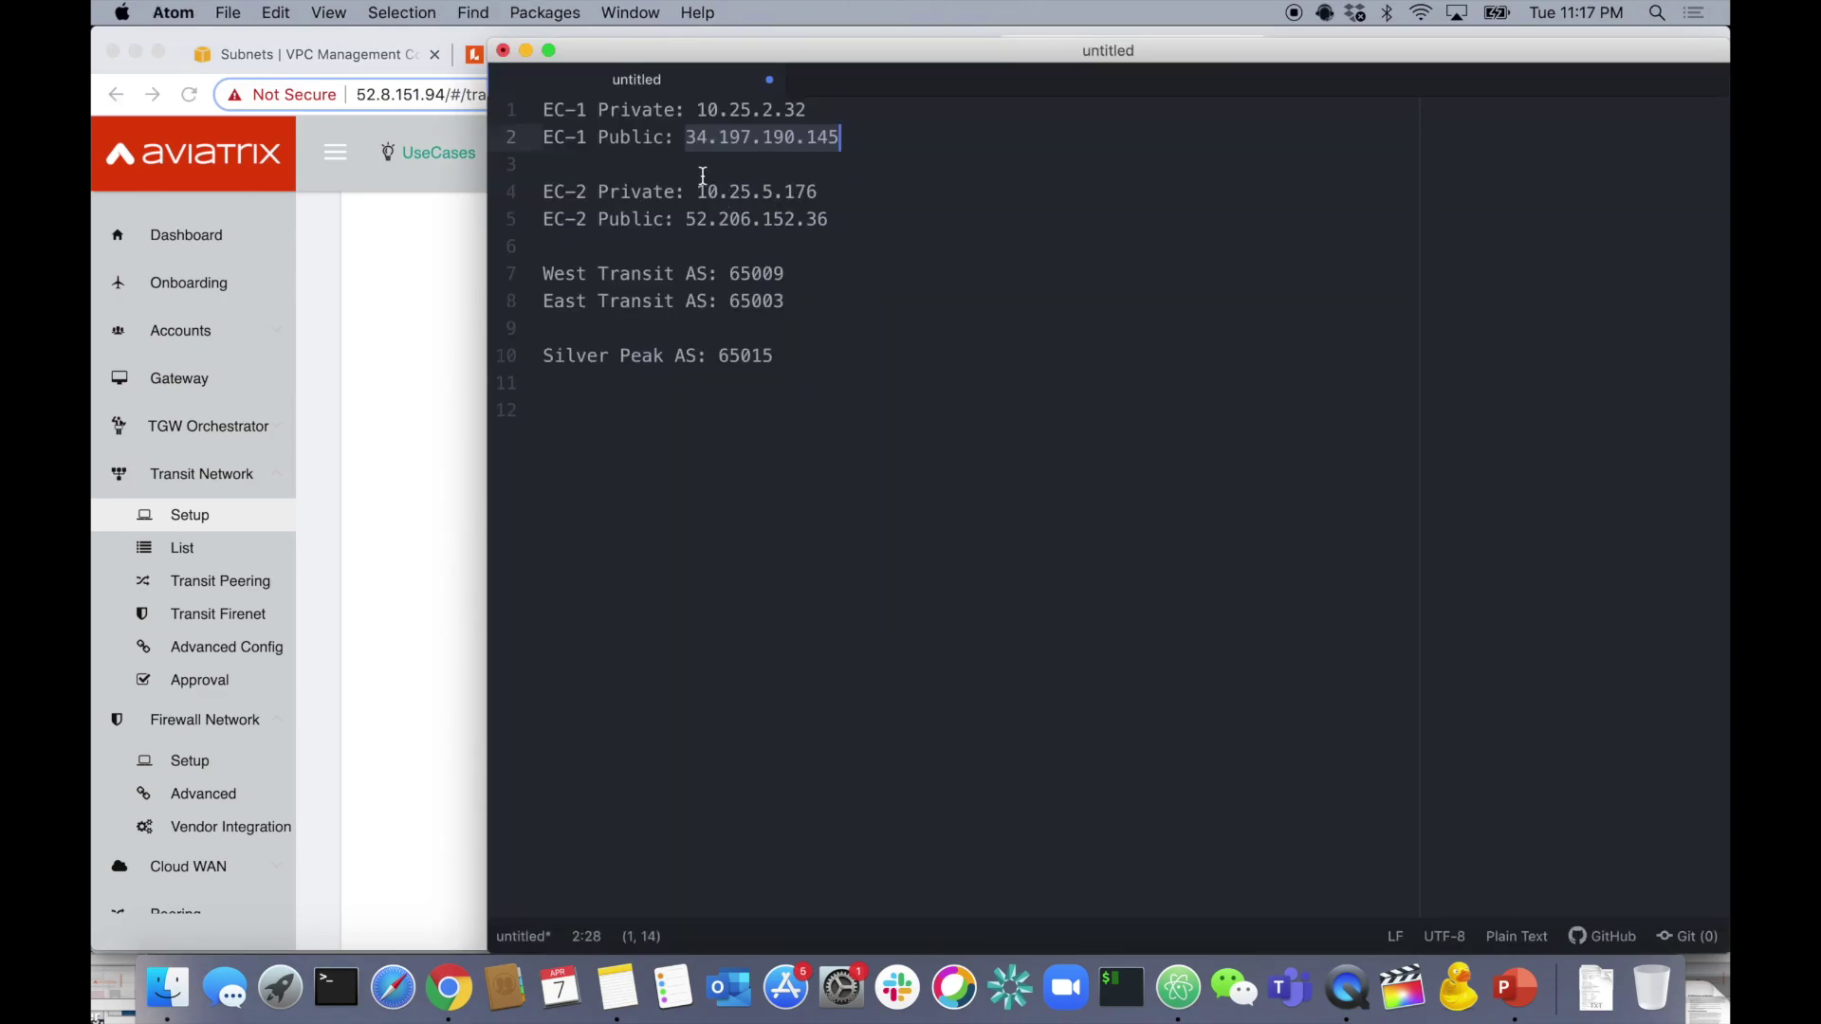
left_click_drag(685, 219, 831, 220)
key("super+c")
key("super+Tab")
left_click(994, 695)
key("super+v")
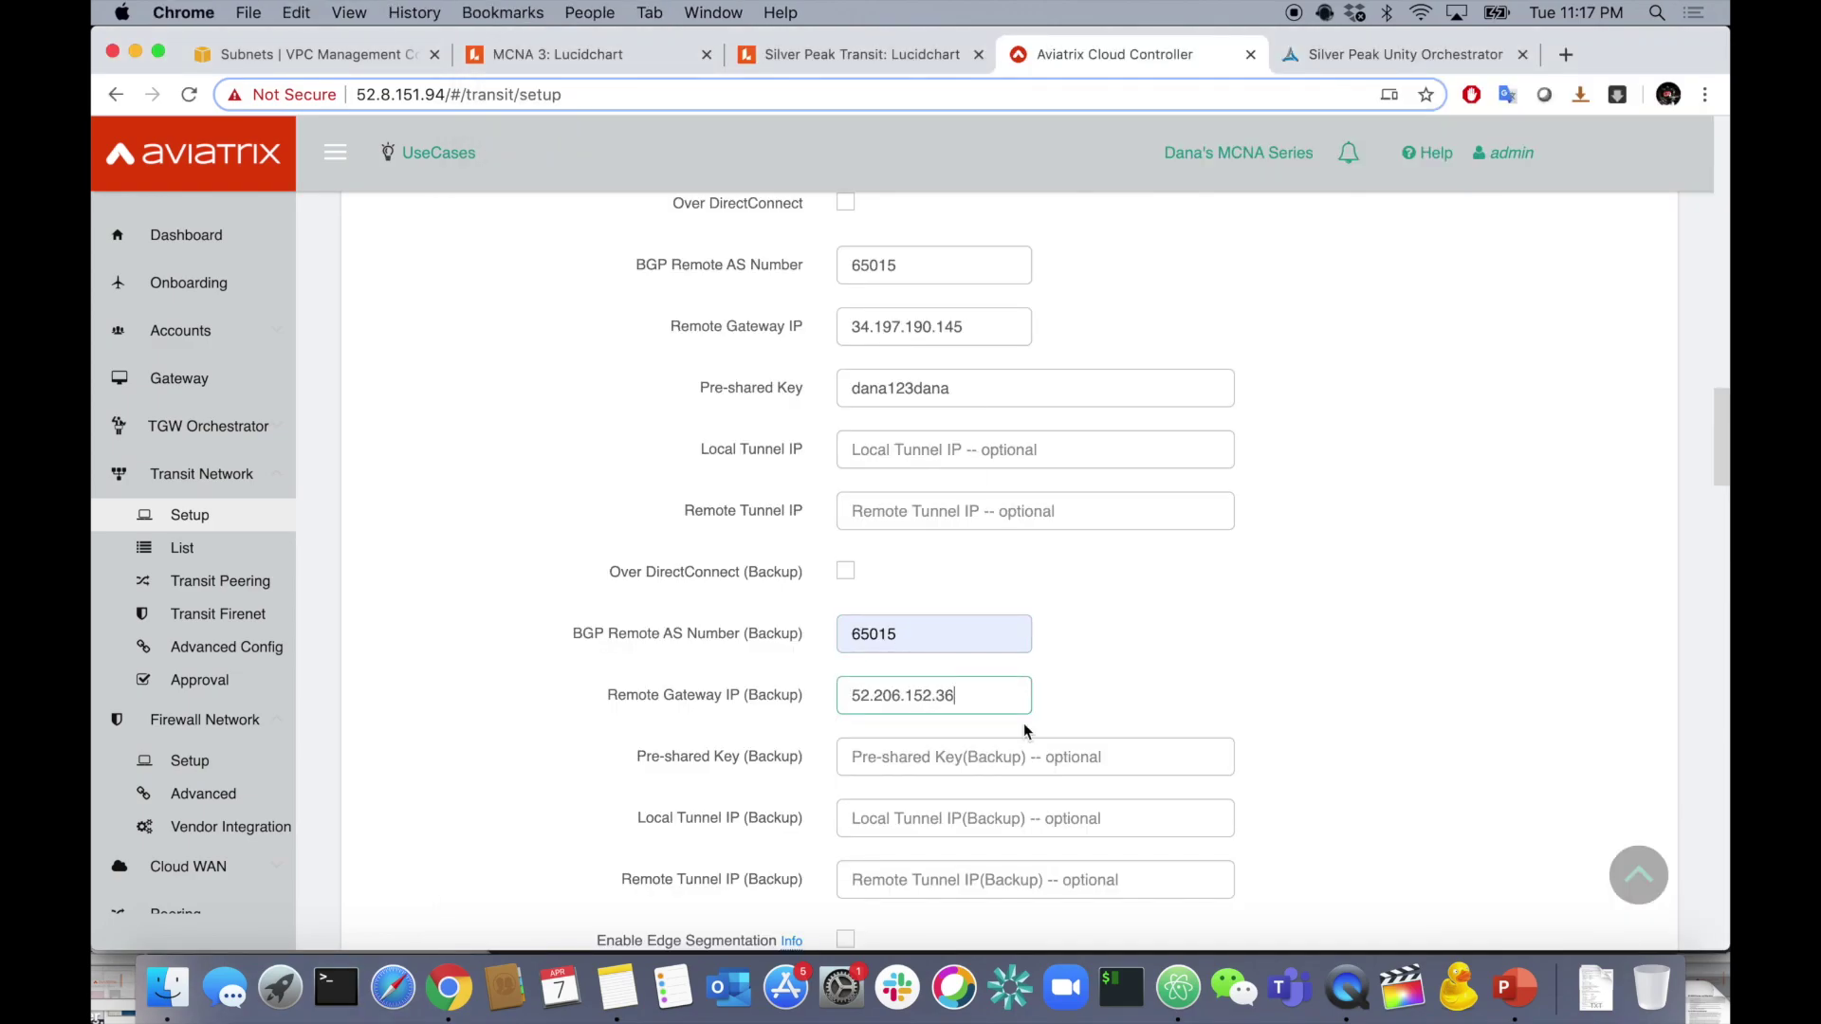
- Enter the backup pre-shared key, then connect and confirm the external device connection
left_click(1028, 756)
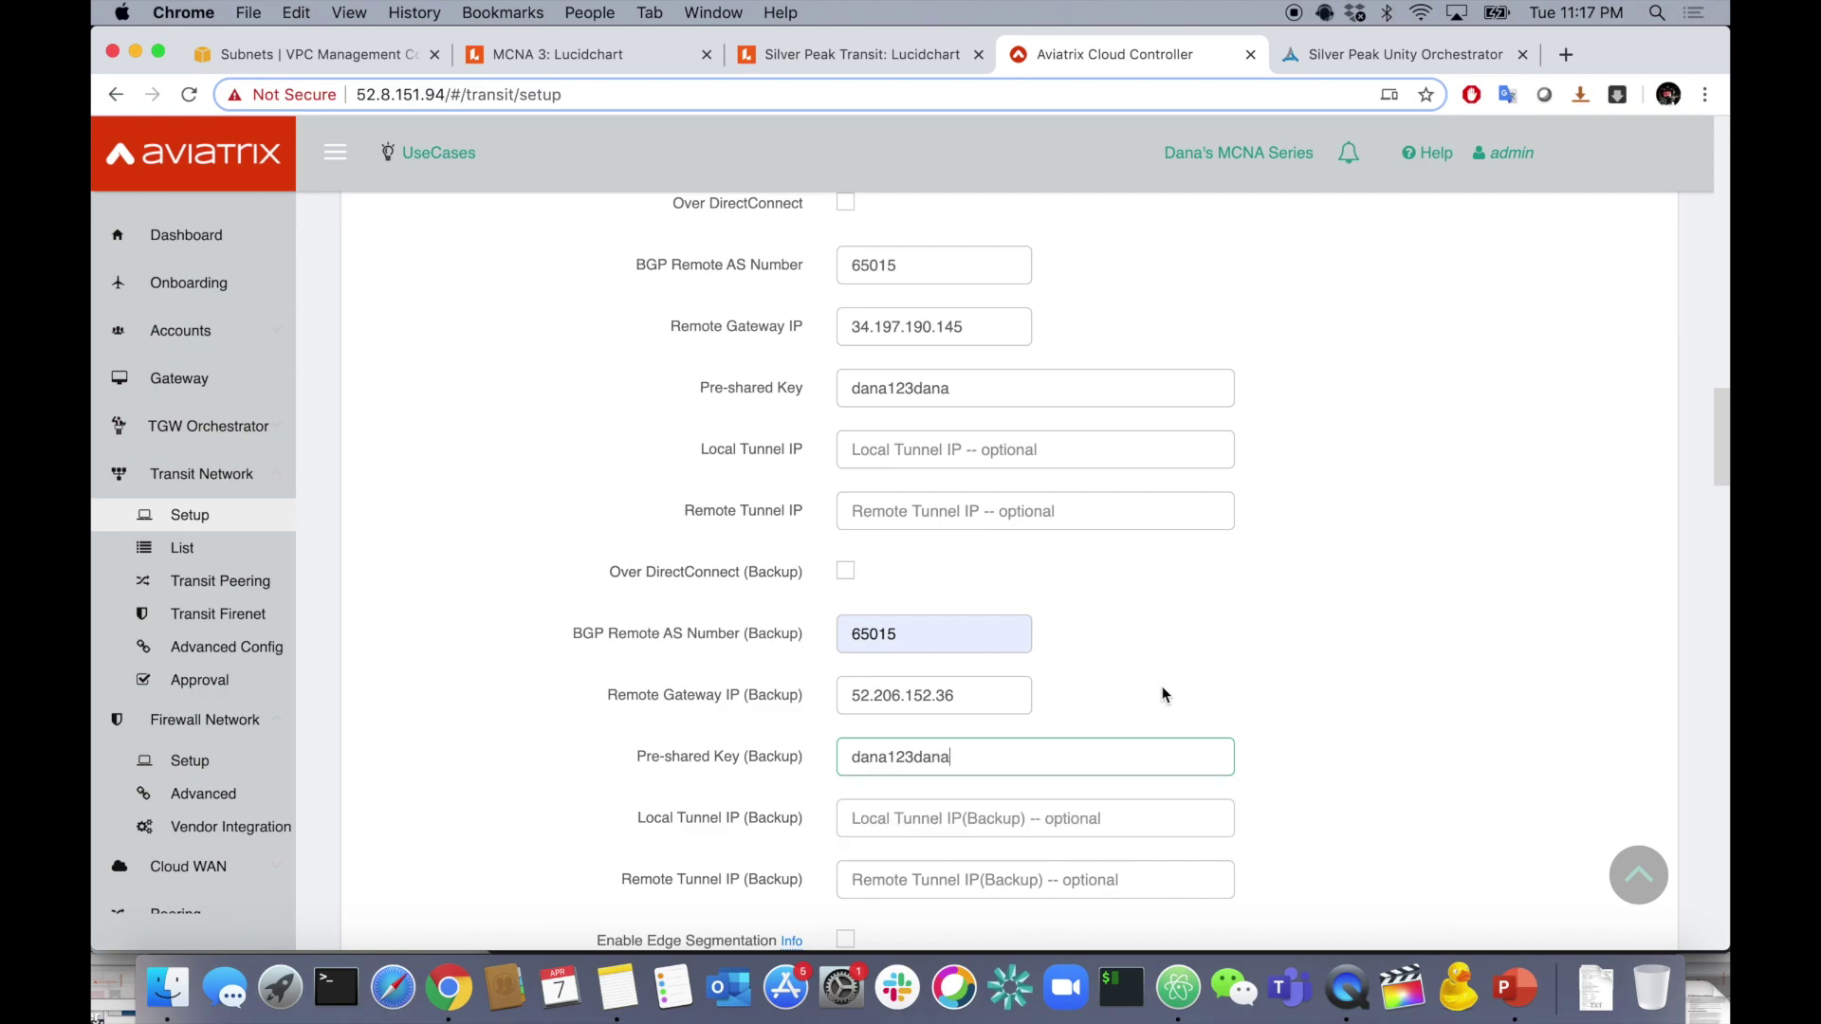
scroll(1162, 695, "down", 5)
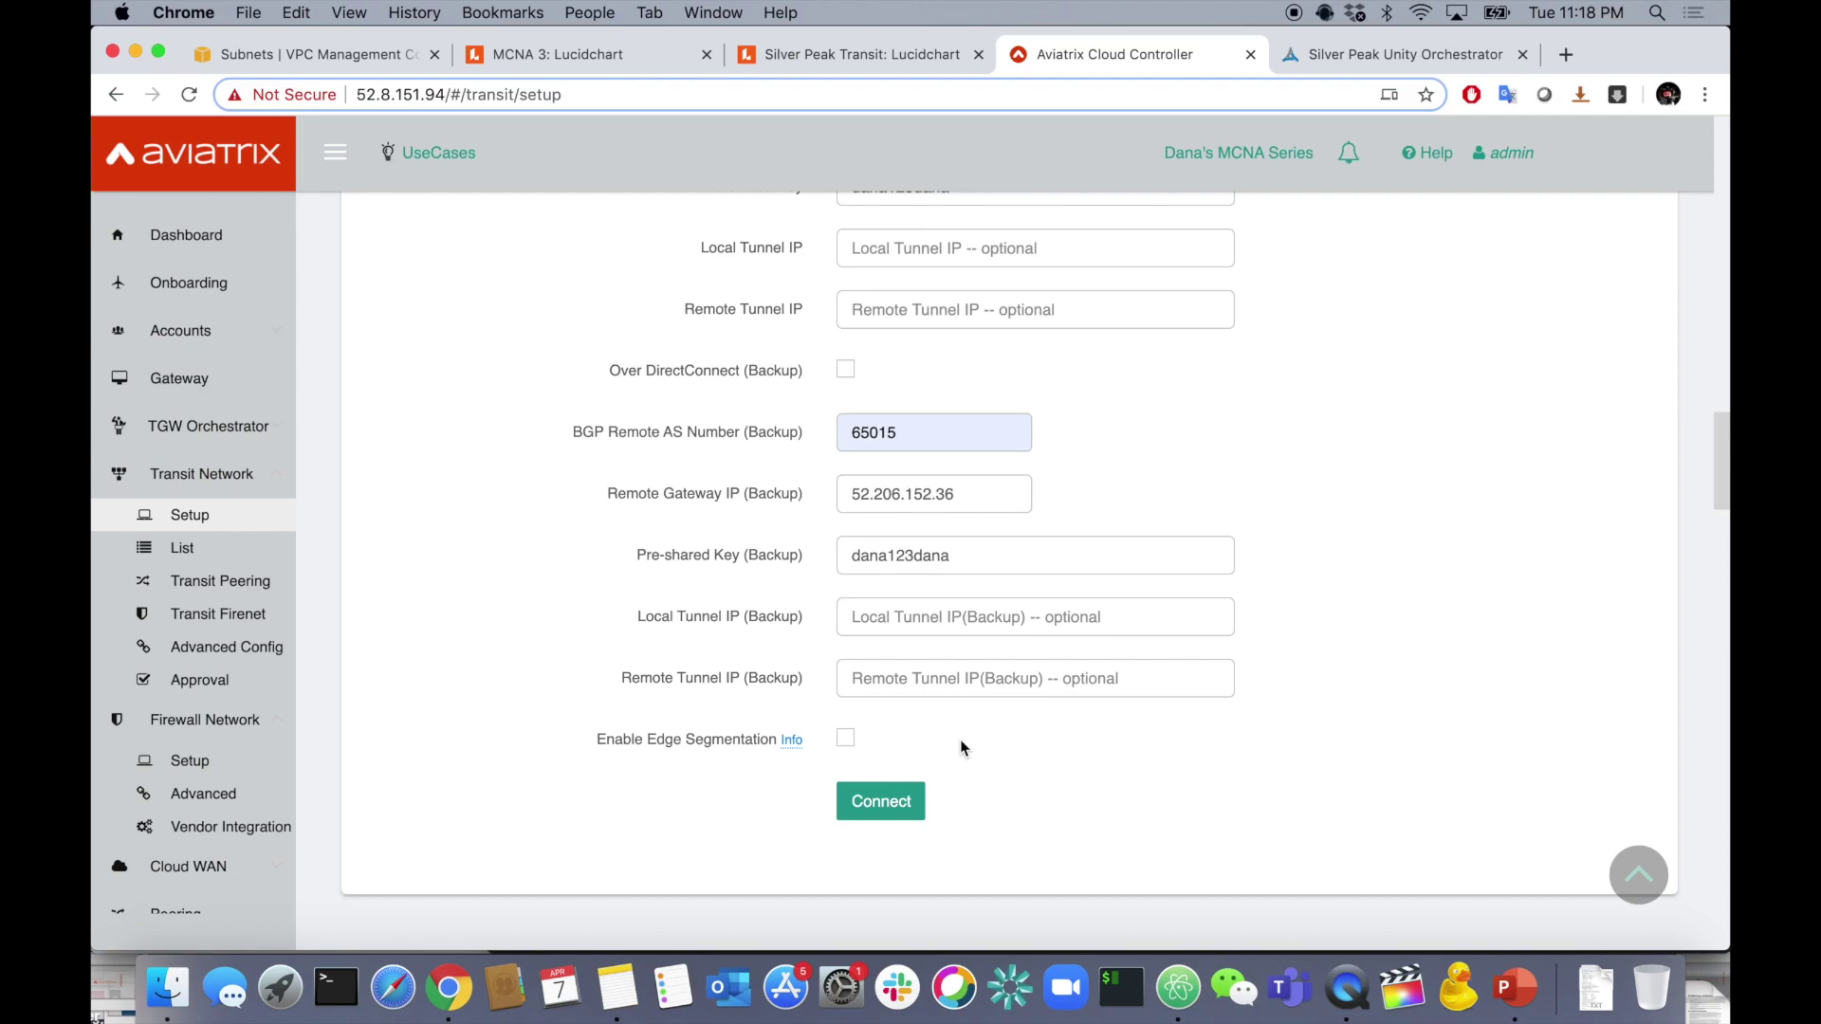
scroll(961, 748, "up", 5)
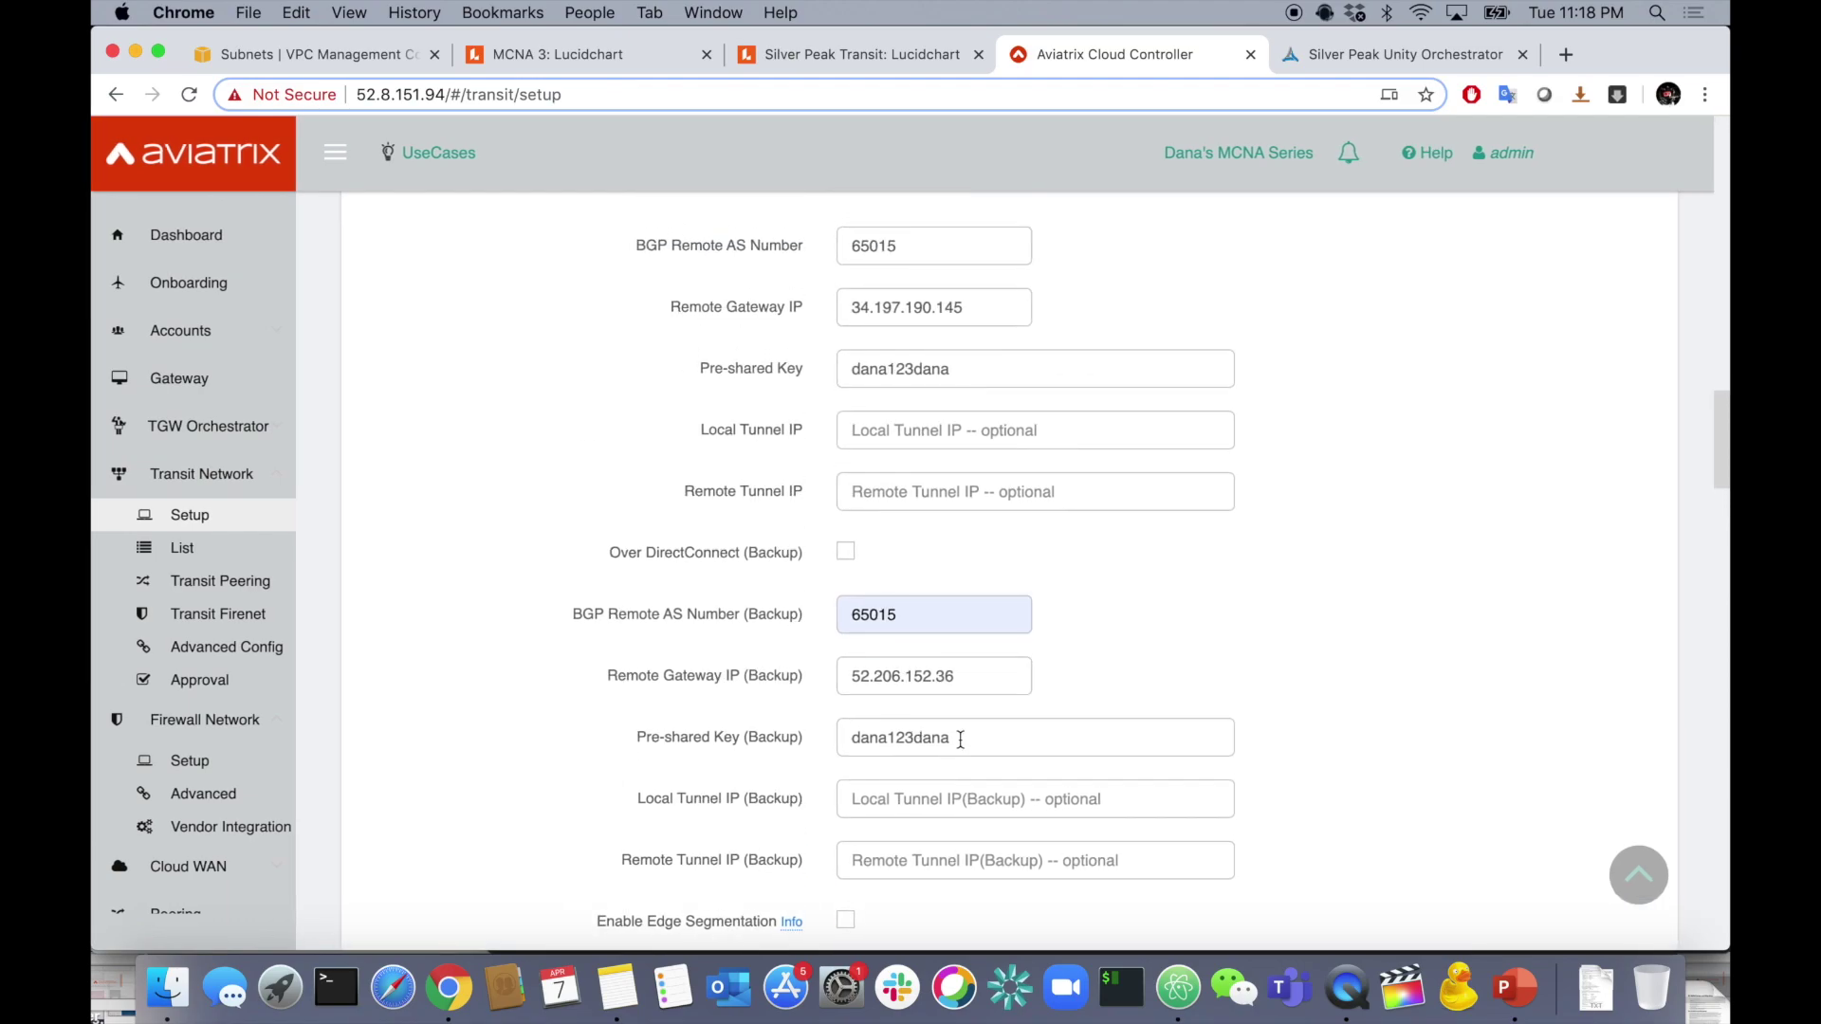
scroll(961, 739, "down", 3)
scroll(961, 739, "up", 5)
scroll(960, 739, "down", 5)
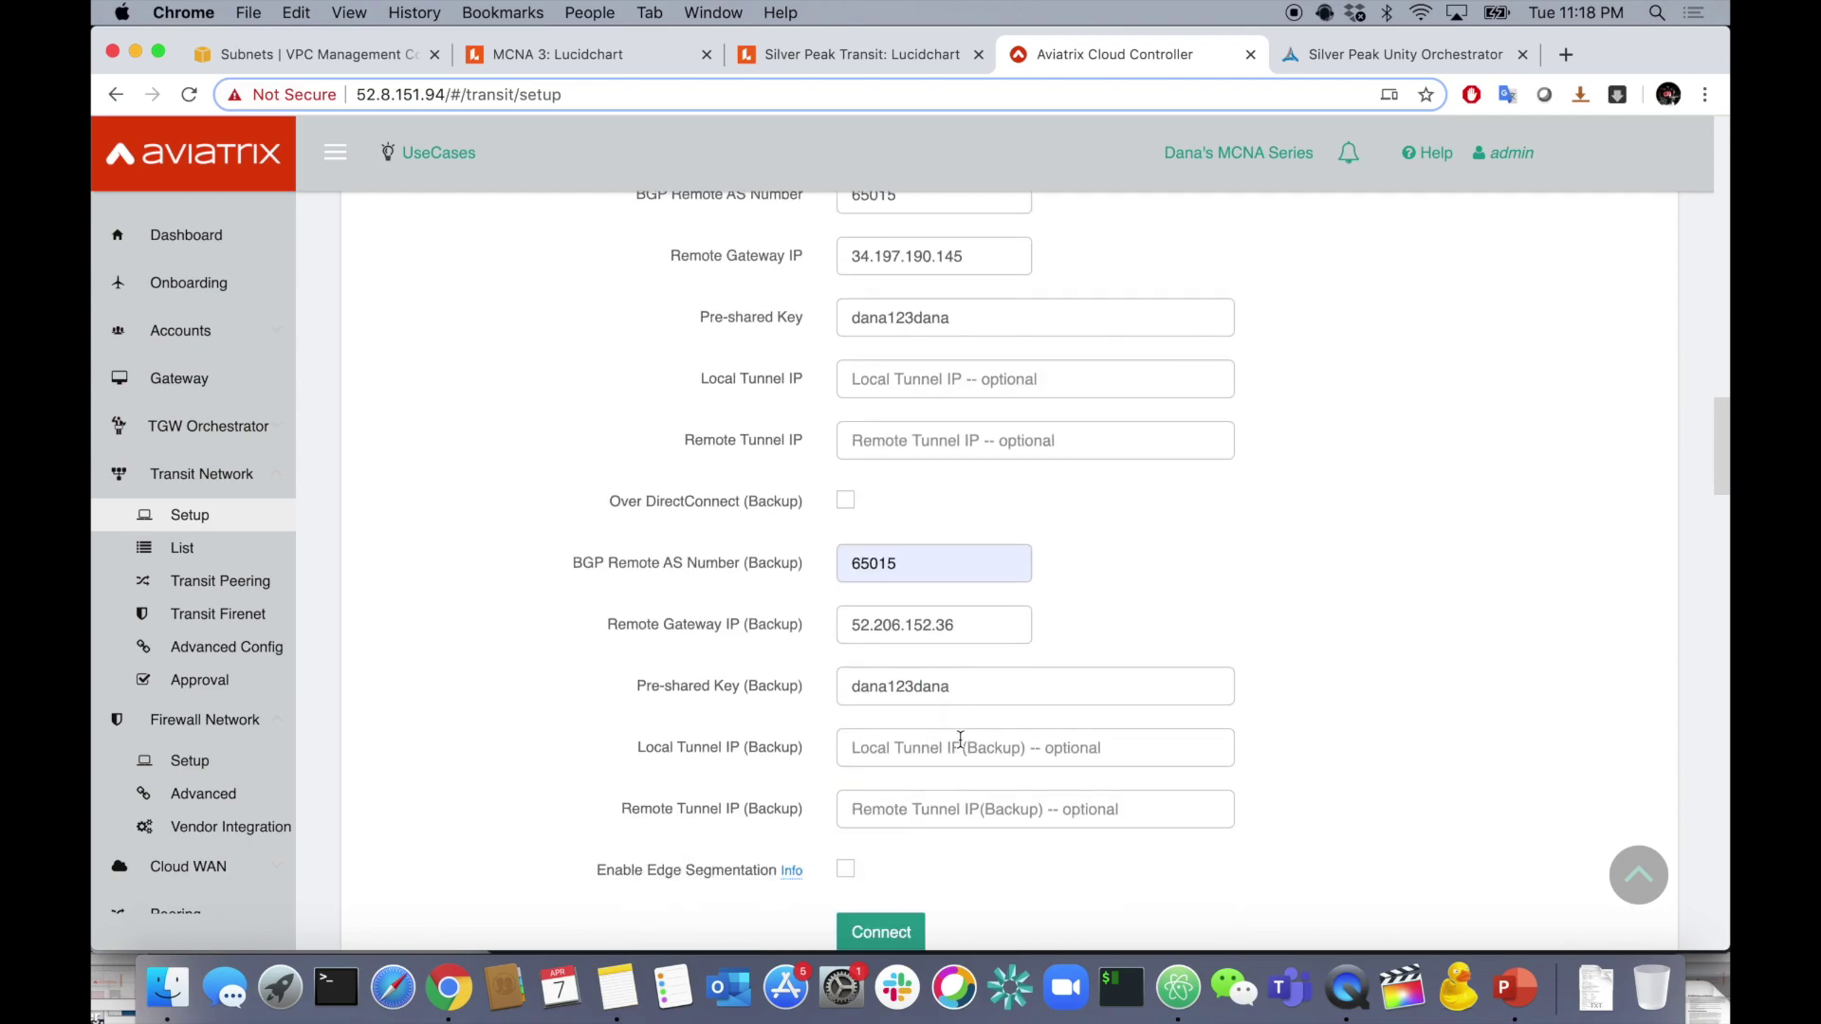
left_click(882, 920)
left_click(1231, 541)
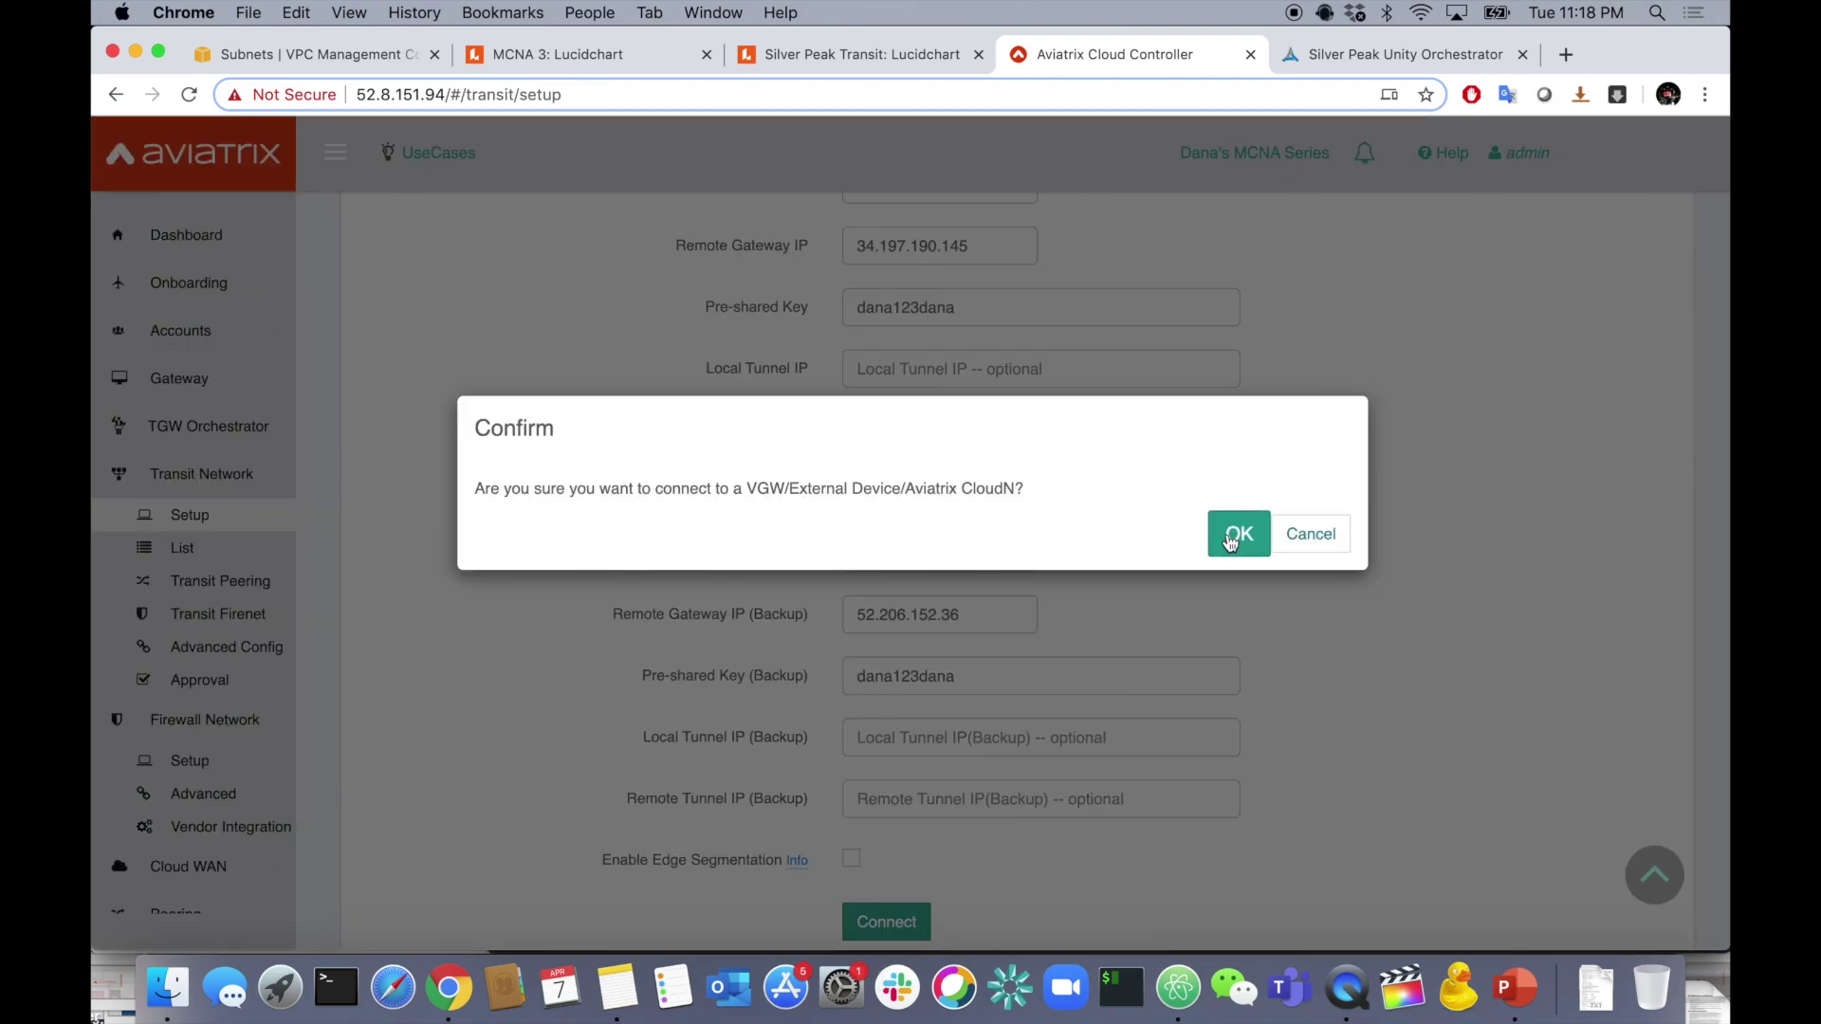
left_click(1230, 538)
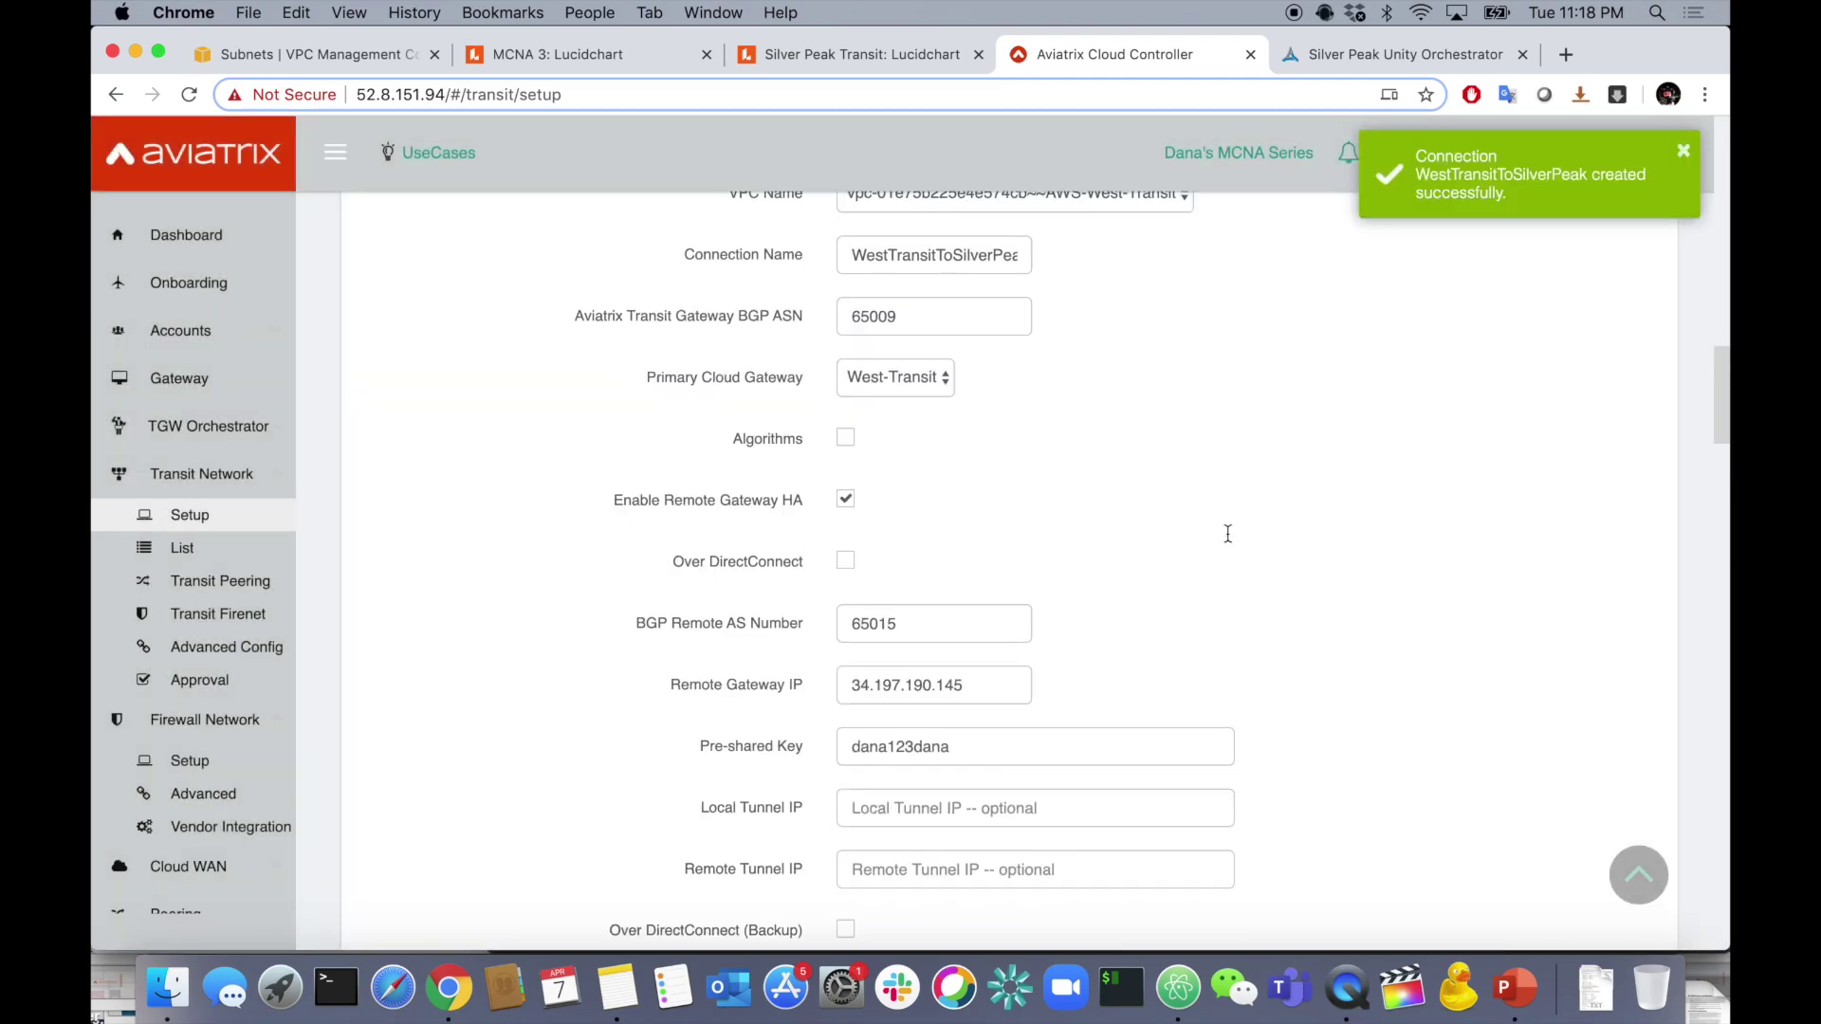
- Switch to AWS-East-Transit, rename to EastTransitToSilverPeak, and change BGP ASN to 65003
left_click(1683, 151)
left_click(1180, 552)
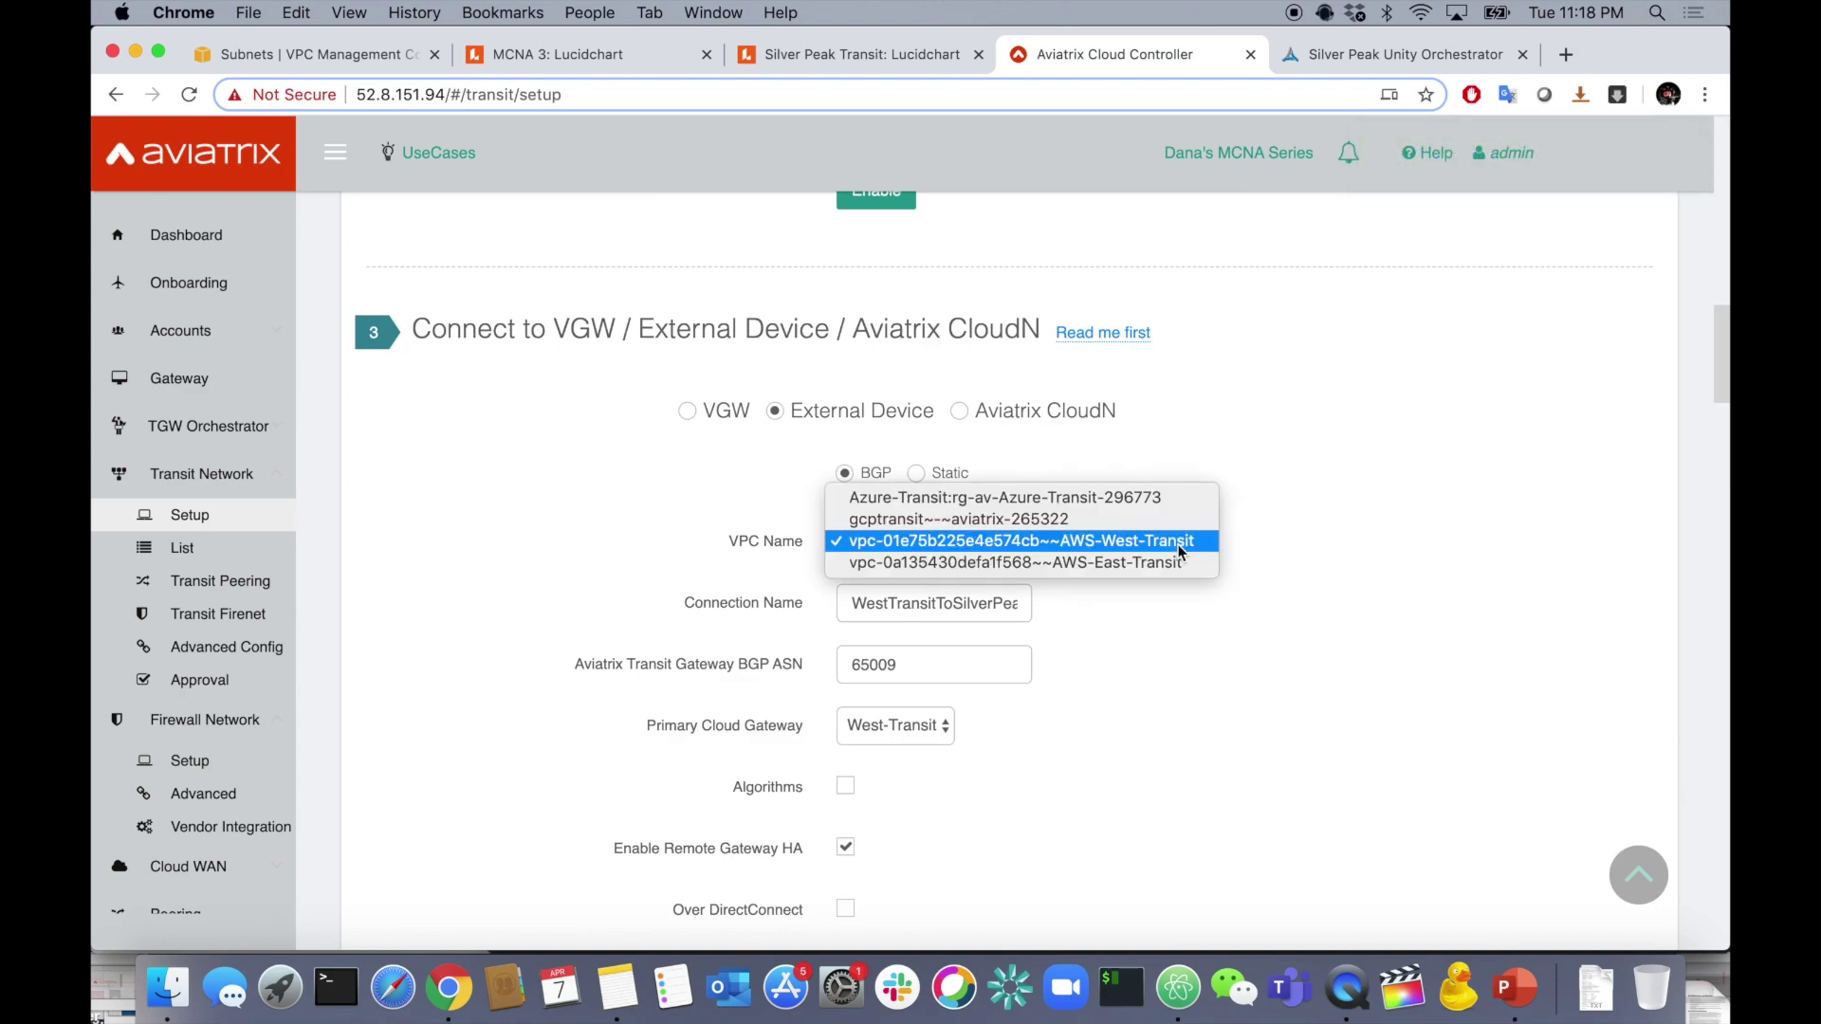
left_click(1169, 565)
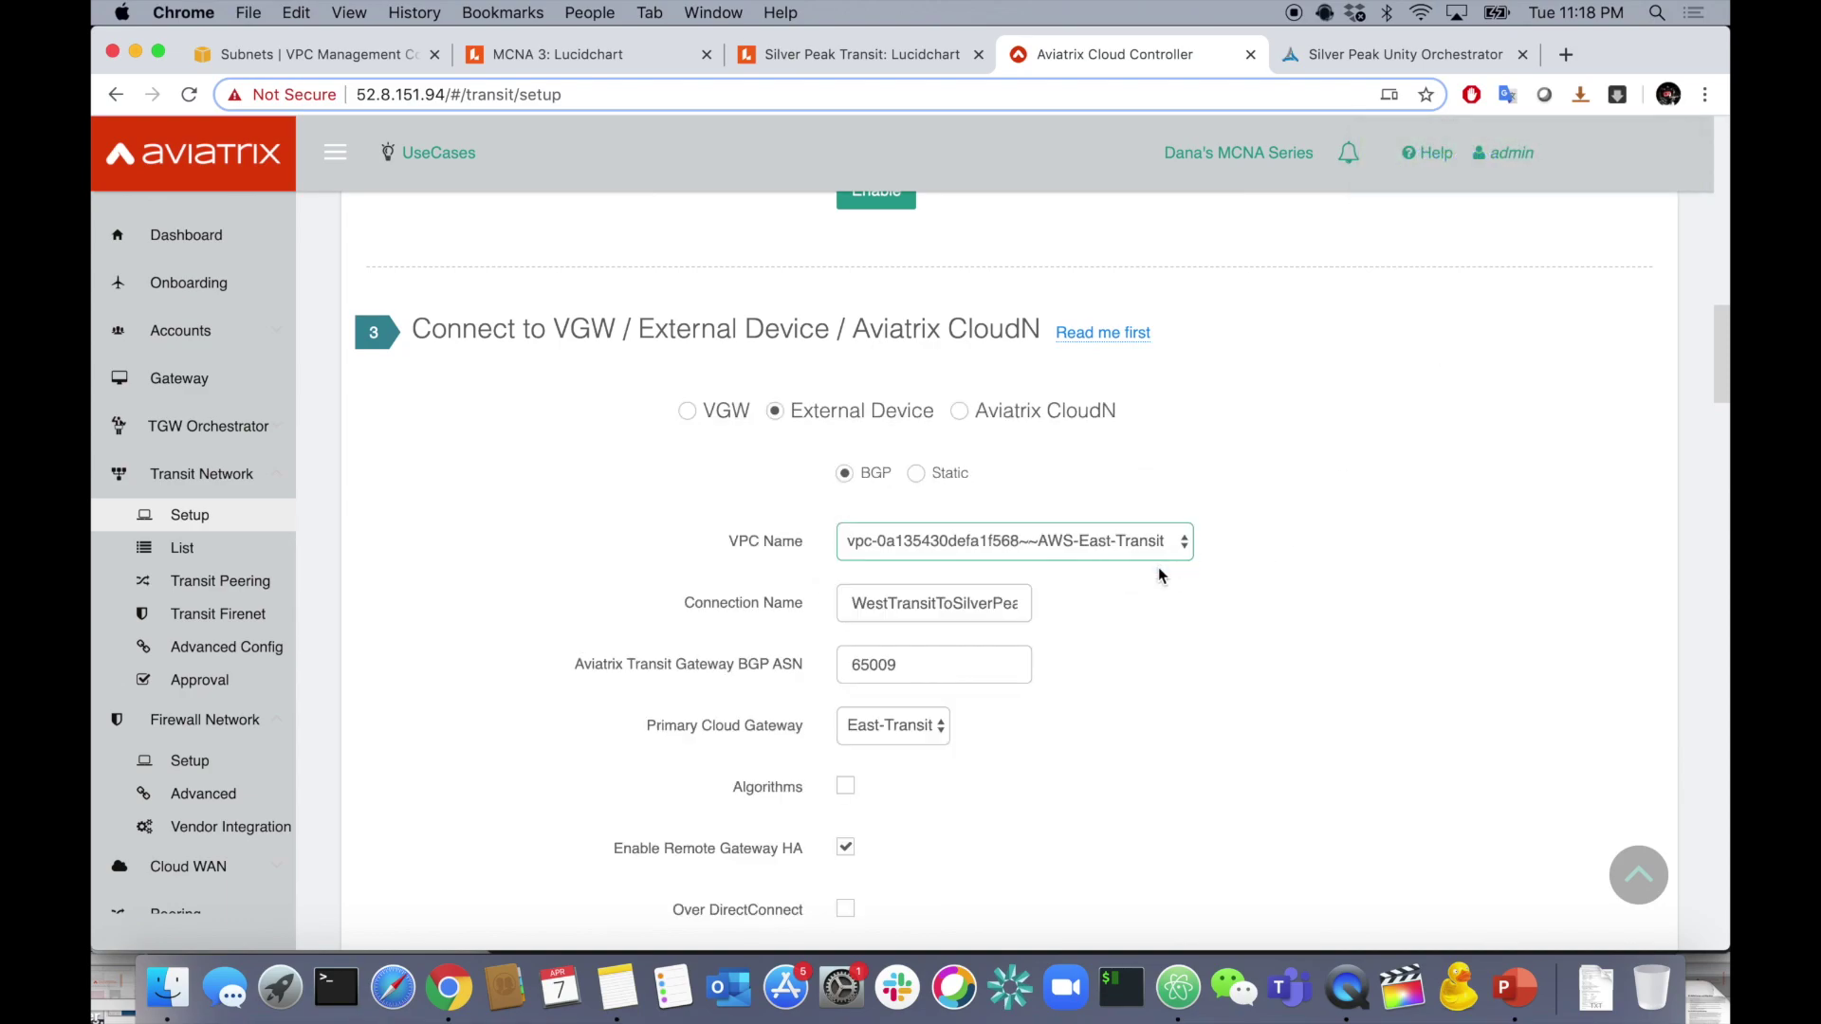
left_click_drag(894, 603, 849, 603)
type("East")
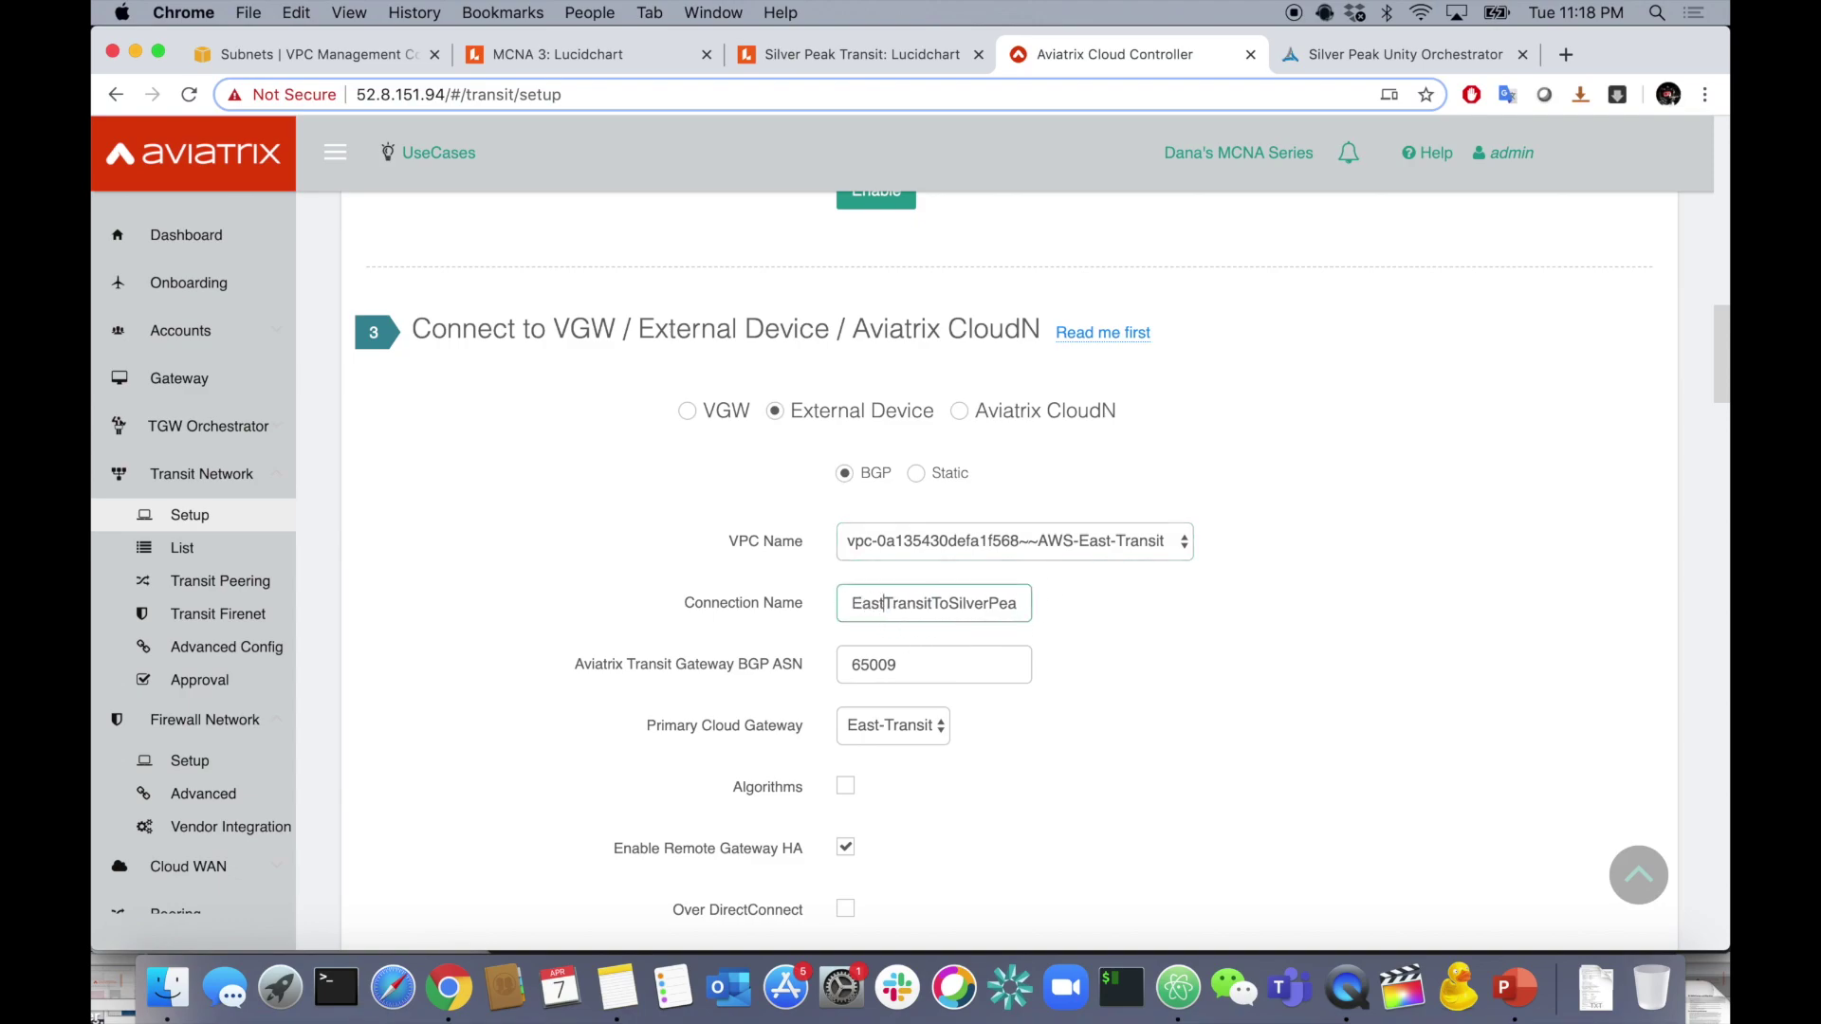
left_click(929, 673)
key("BackSpace")
type("3")
- Keep East-Transit as primary gateway and create the EastTransitToSilverPeak connection
scroll(1077, 687, "down", 1)
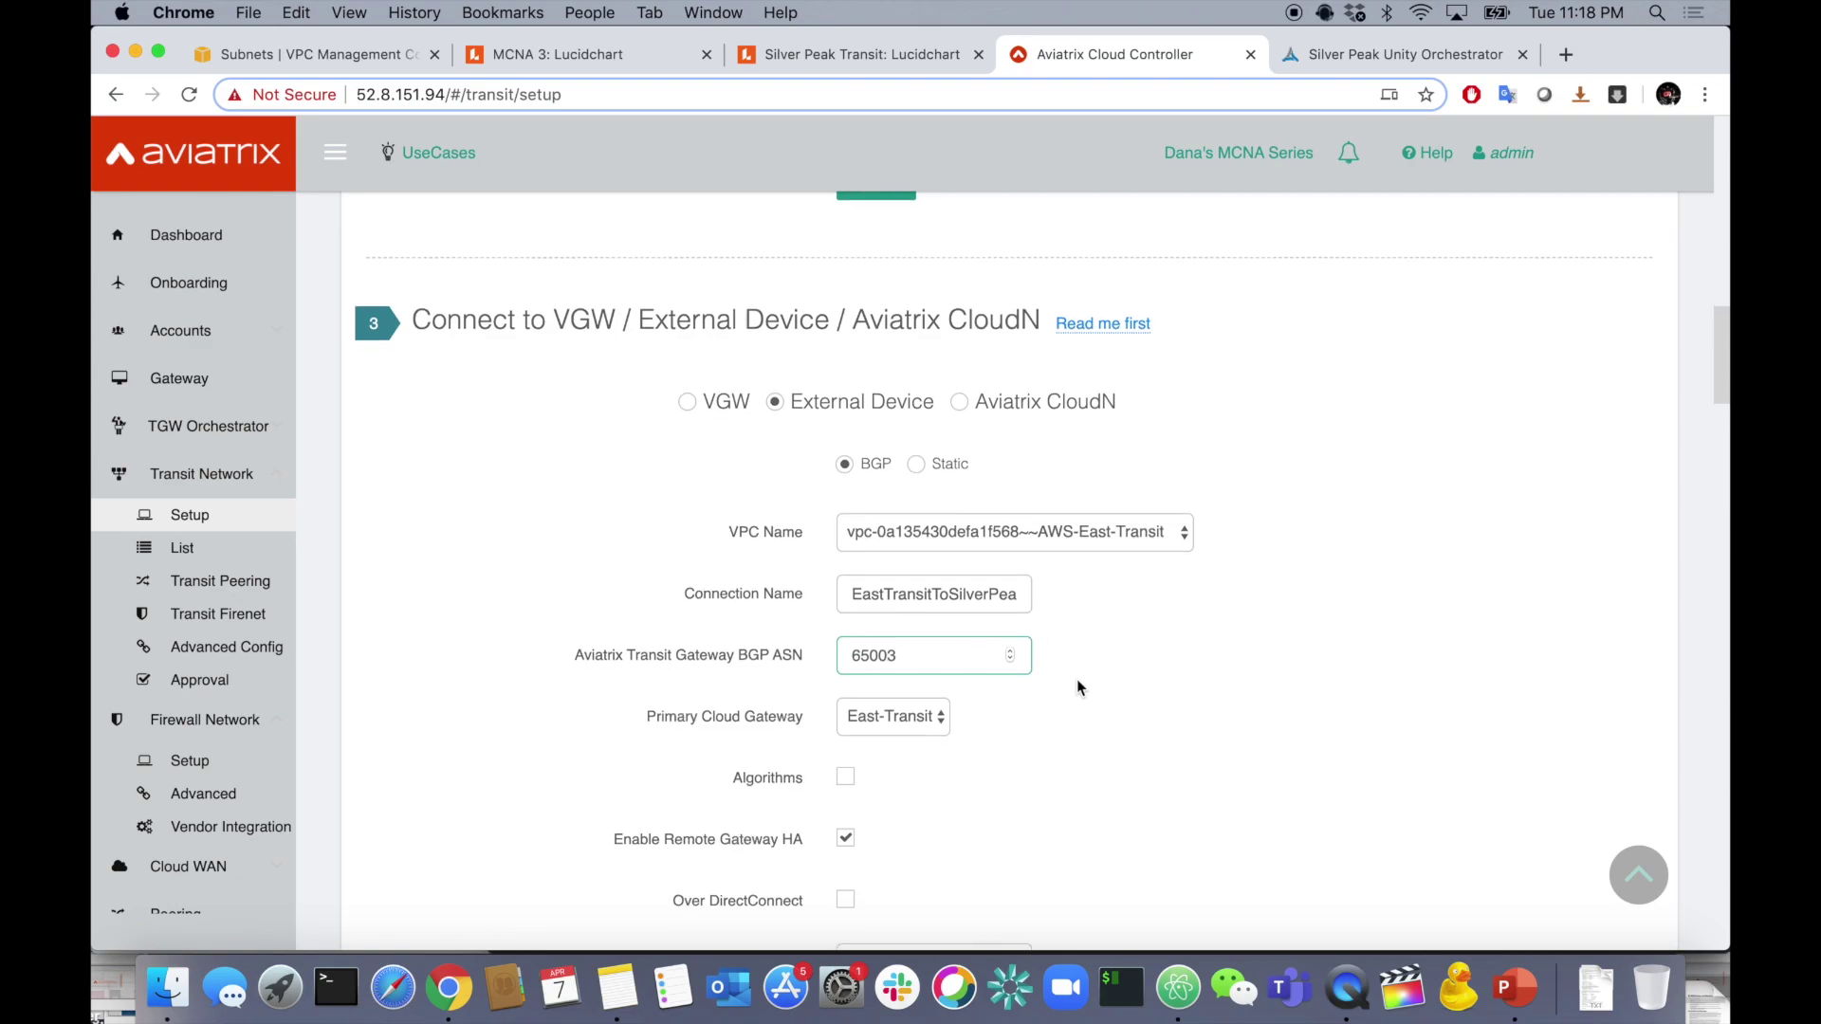
scroll(1077, 683, "down", 3)
left_click(910, 613)
left_click(925, 616)
scroll(923, 706, "down", 1)
scroll(924, 713, "down", 2)
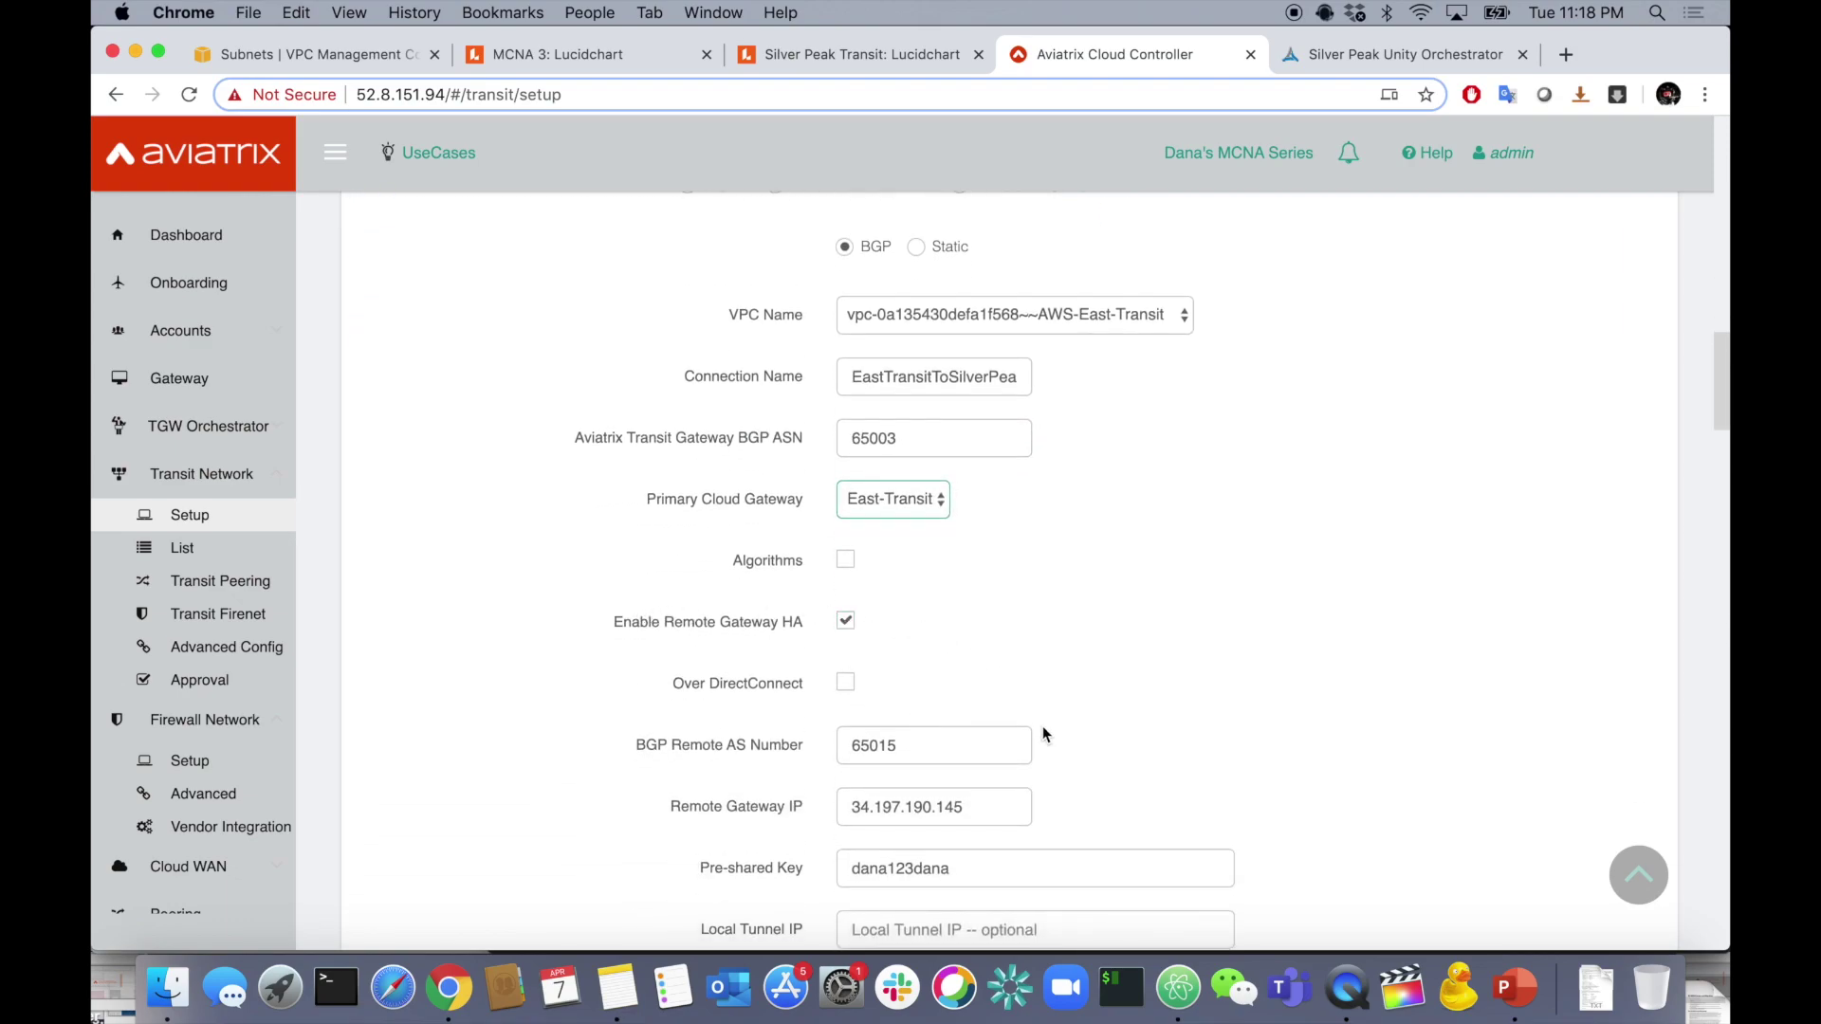
scroll(1043, 726, "down", 5)
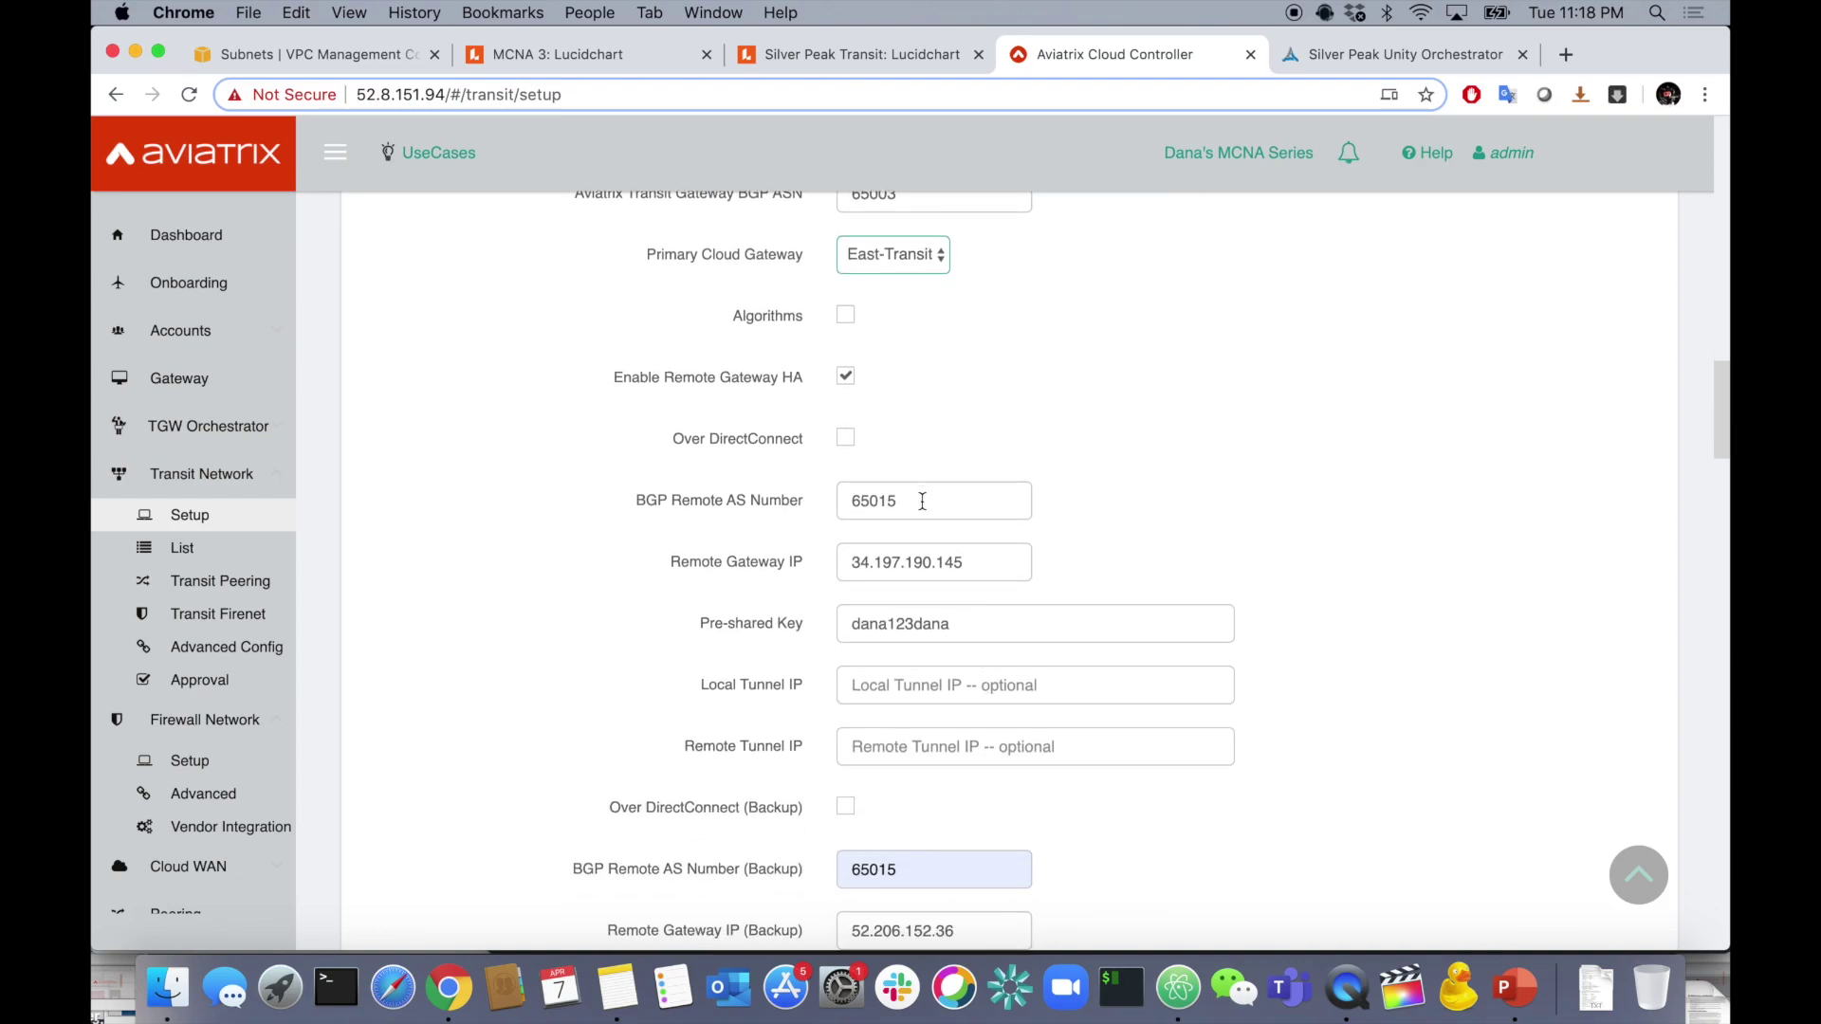
scroll(1054, 571, "down", 7)
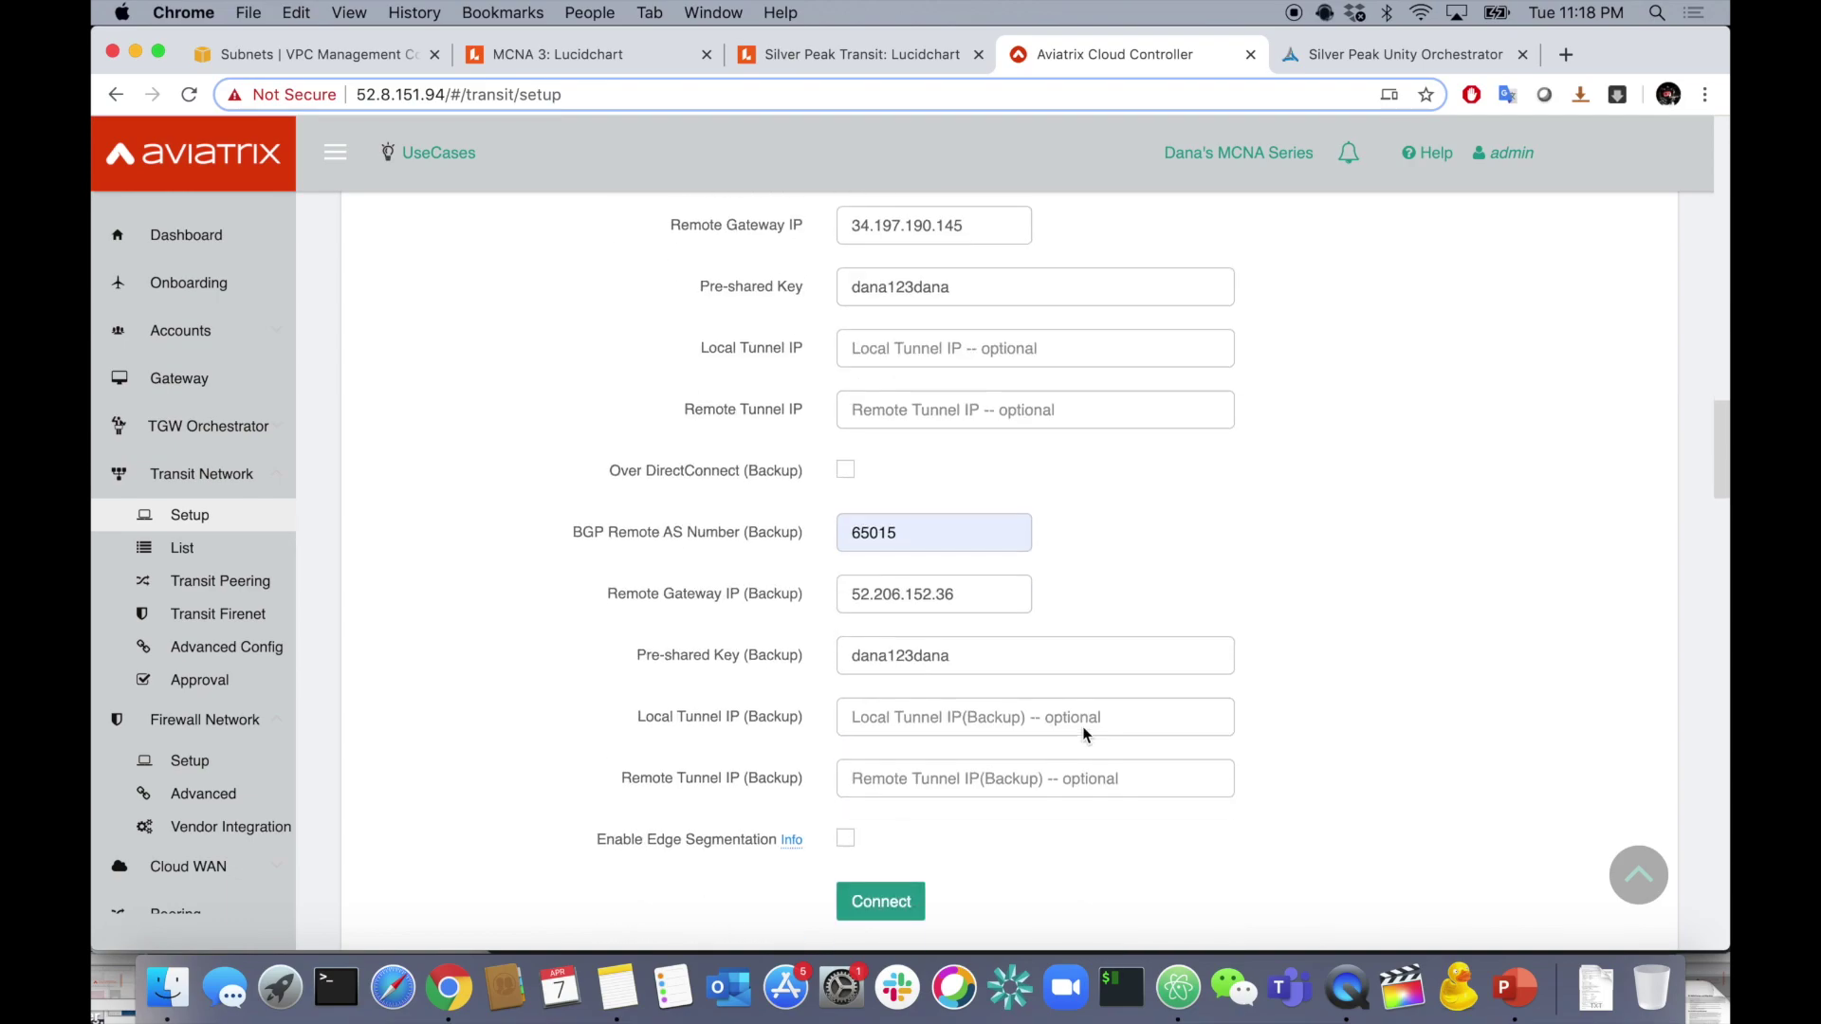
scroll(1086, 735, "up", 2)
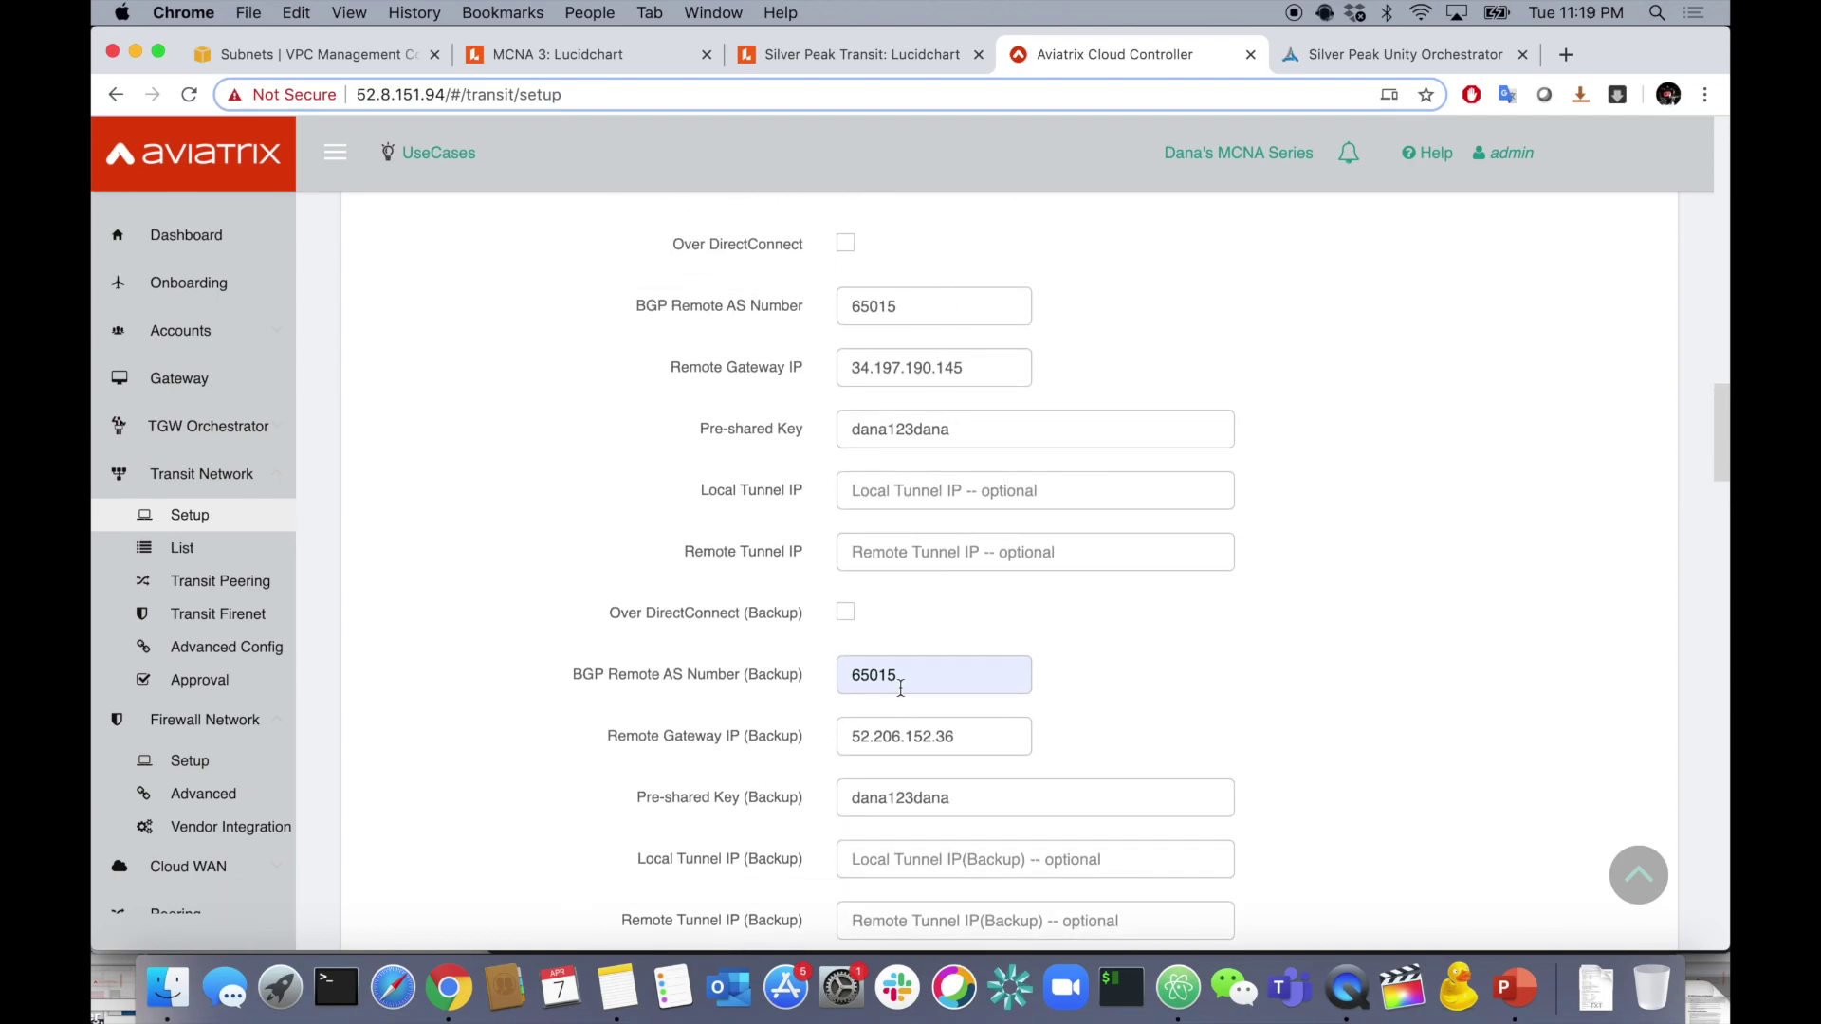
scroll(1027, 715, "down", 3)
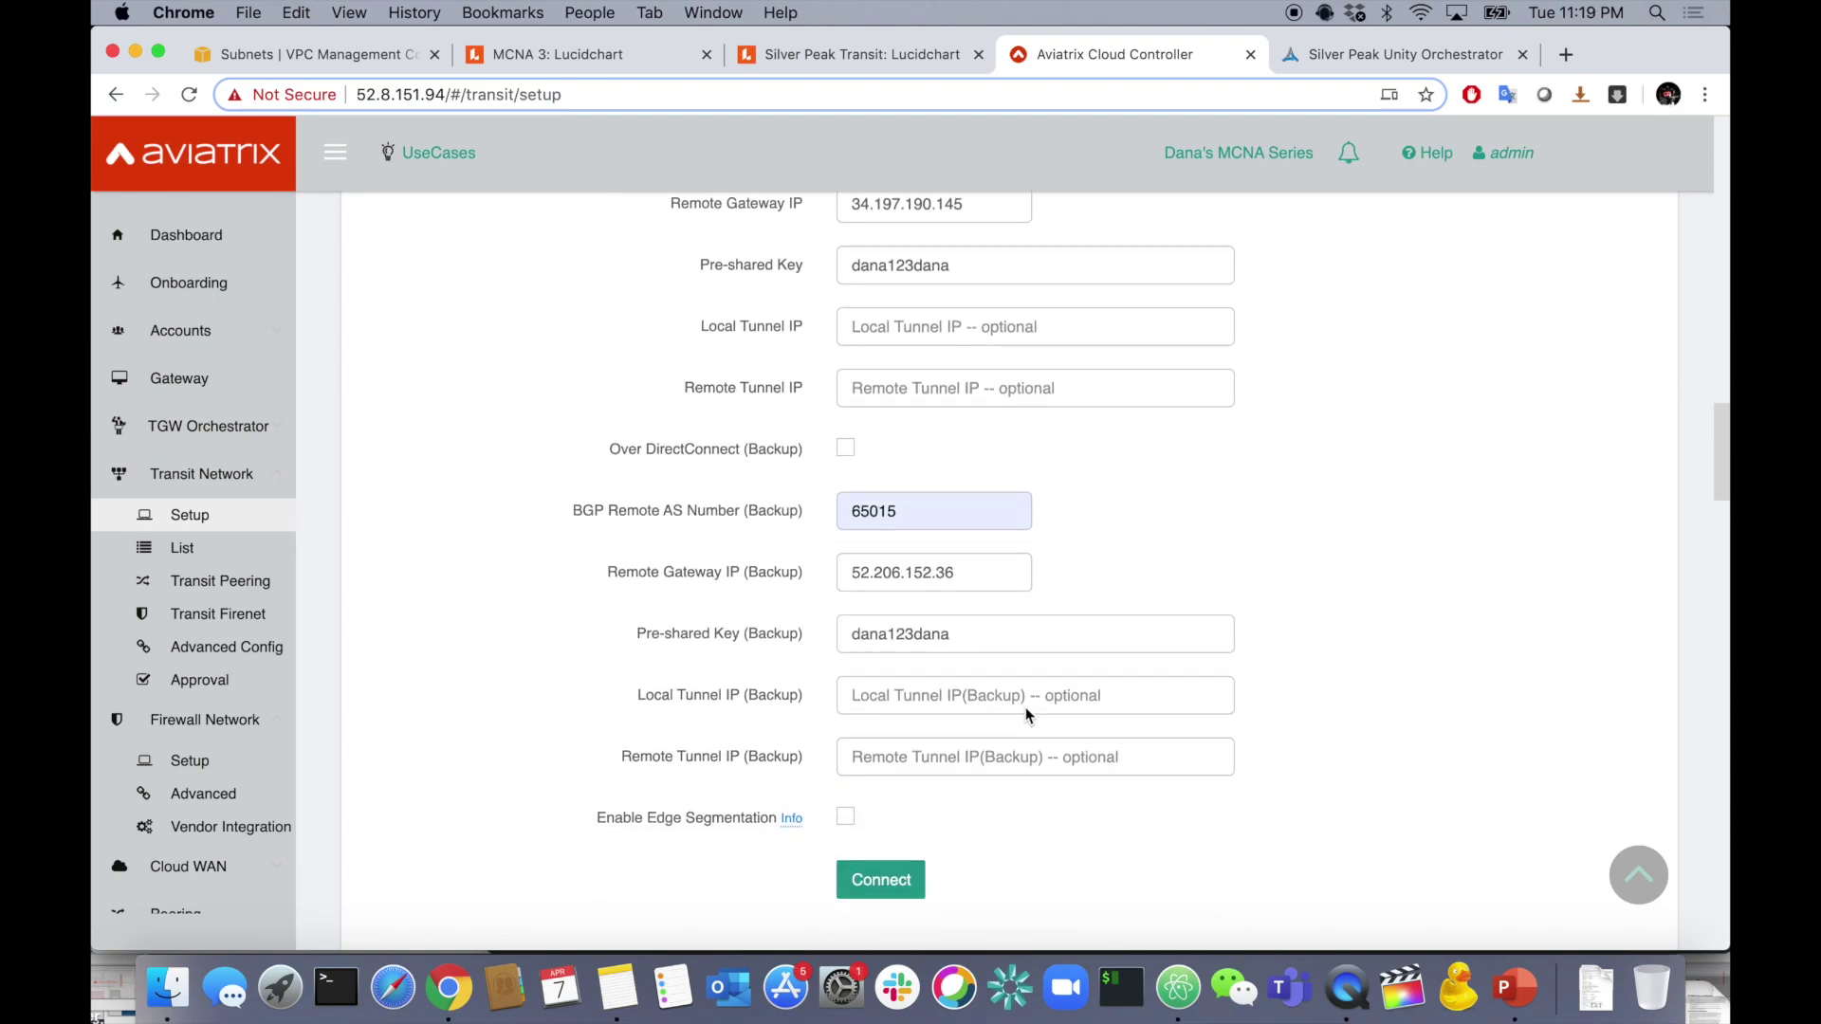
scroll(1033, 734, "down", 1)
left_click(847, 819)
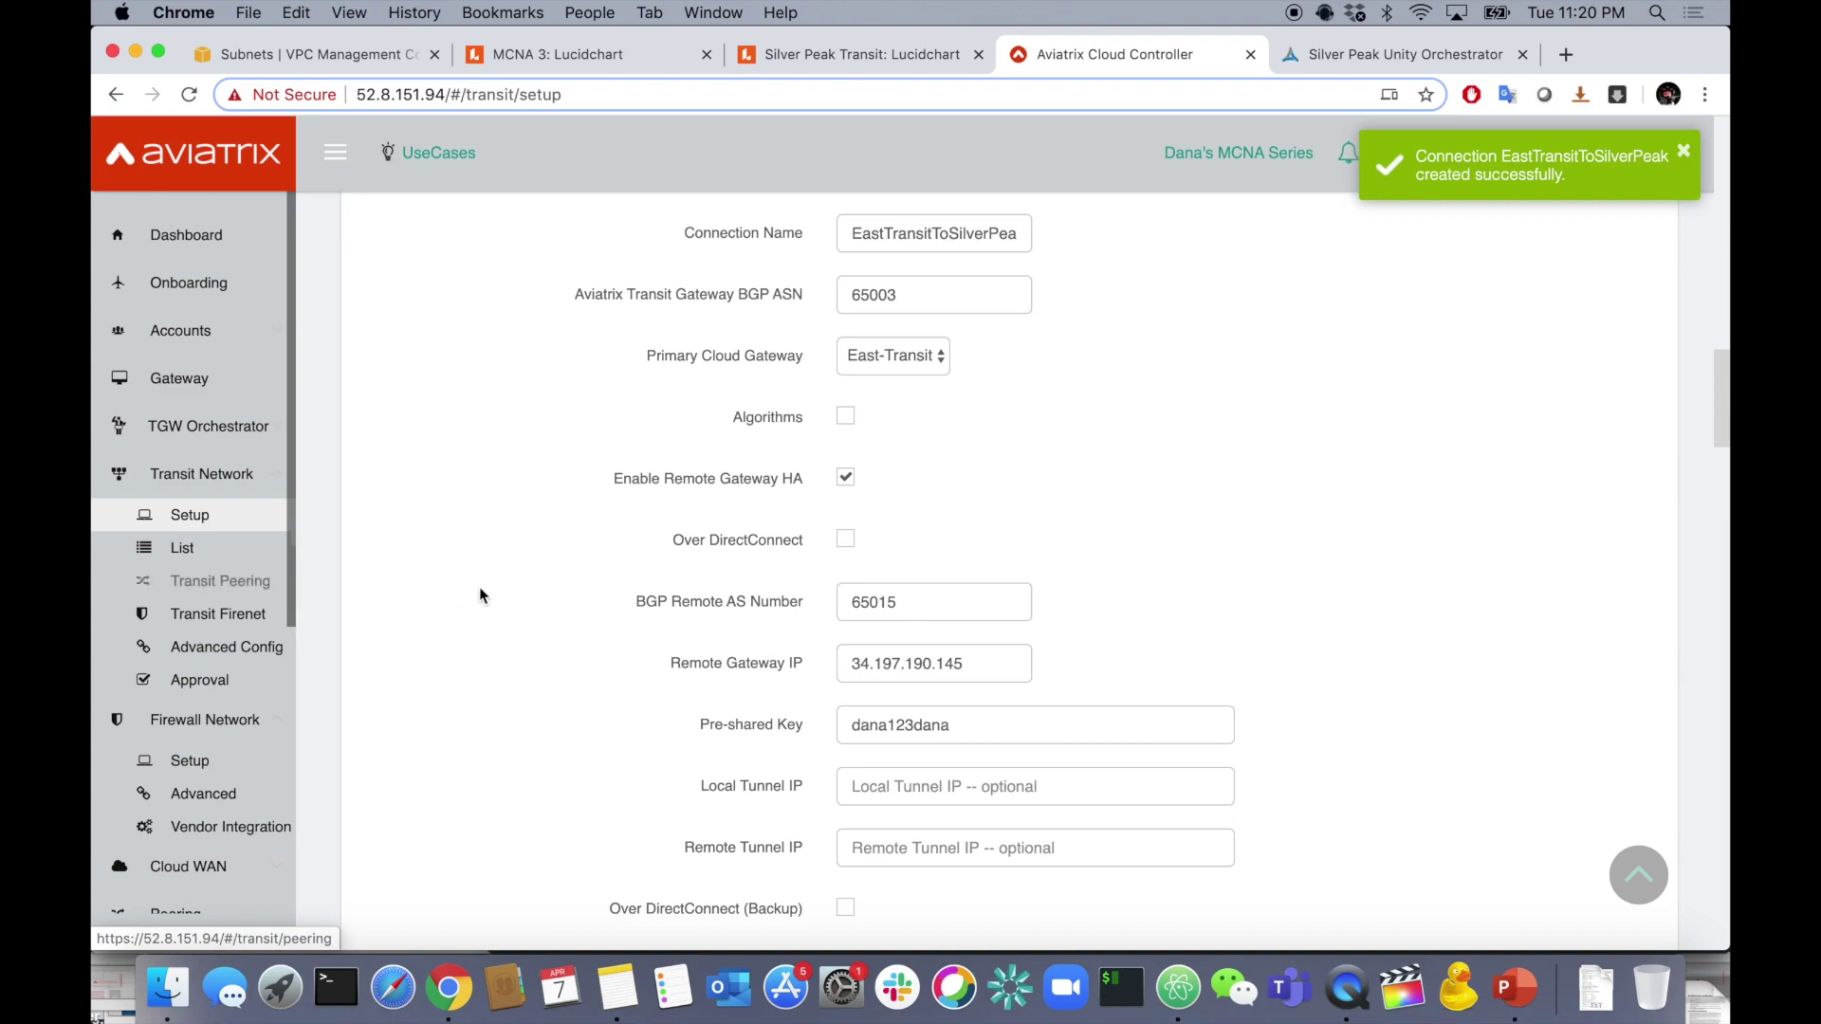
- Download WestTransitToSilverPeak's Generic vendor configuration from Site2Cloud, then open the EastTransitToSilverPeak connection
scroll(275, 668, "down", 3)
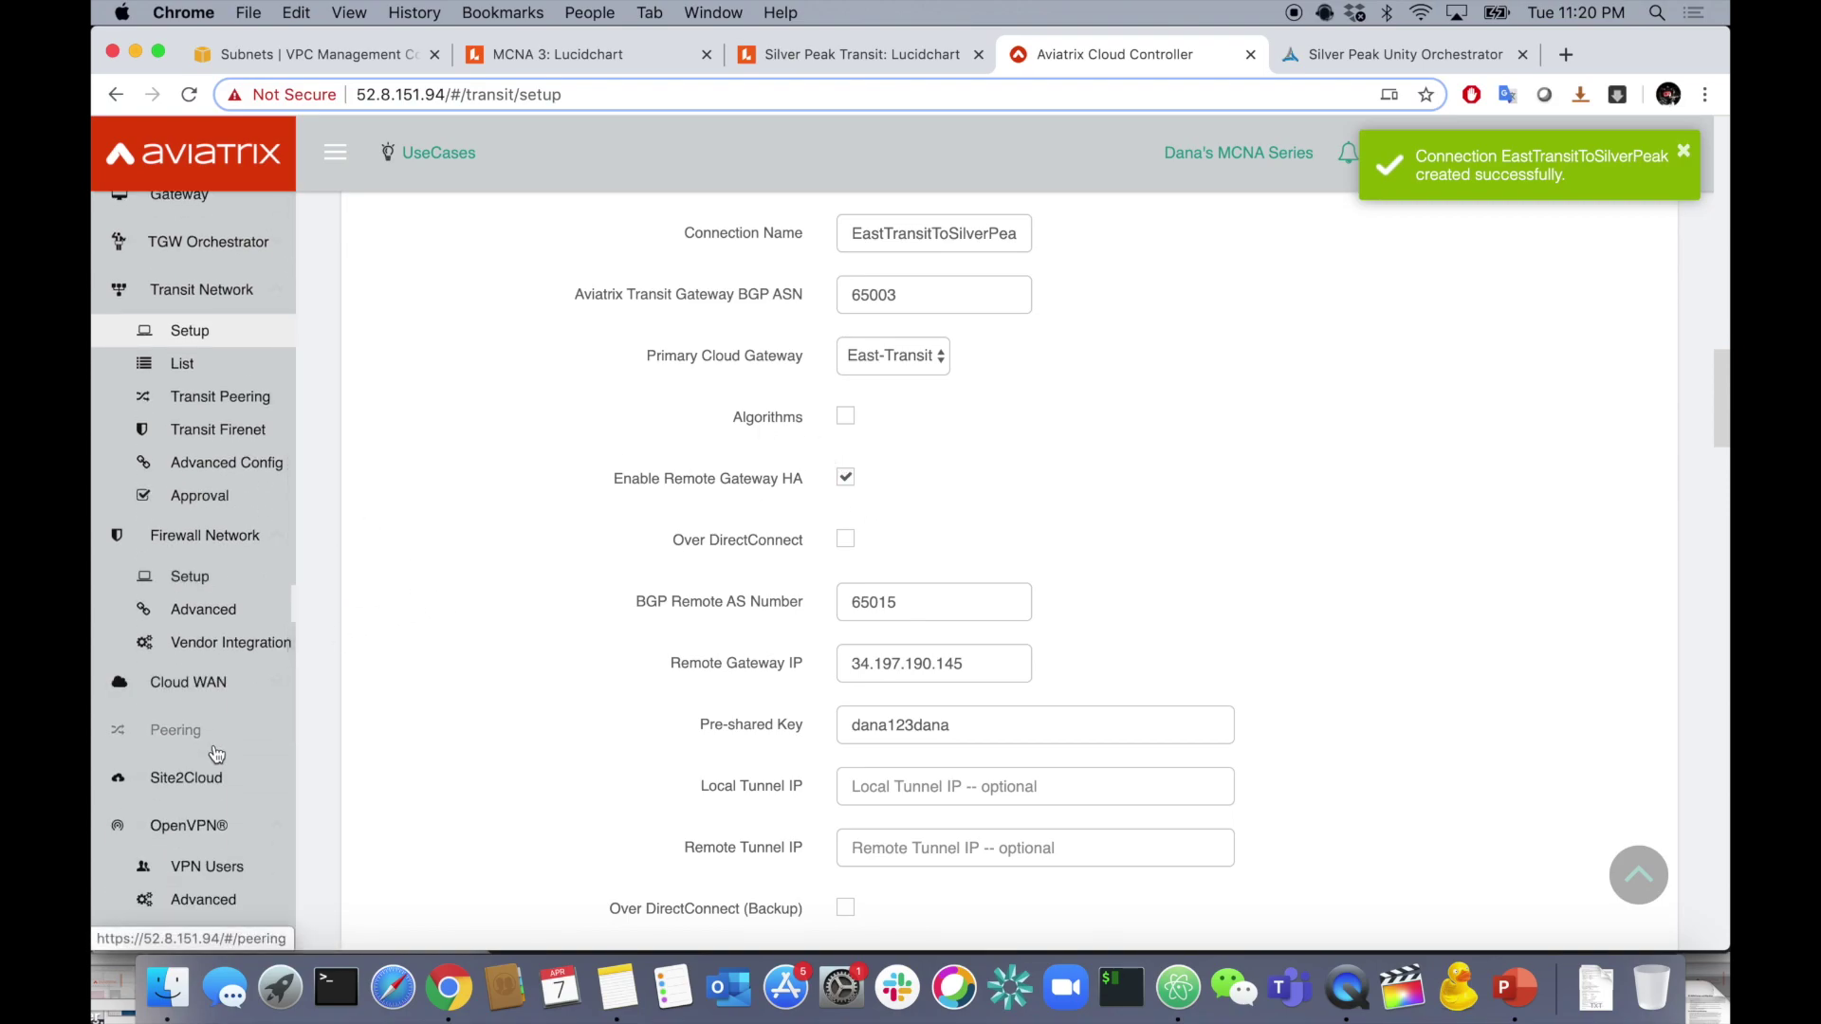
left_click(206, 777)
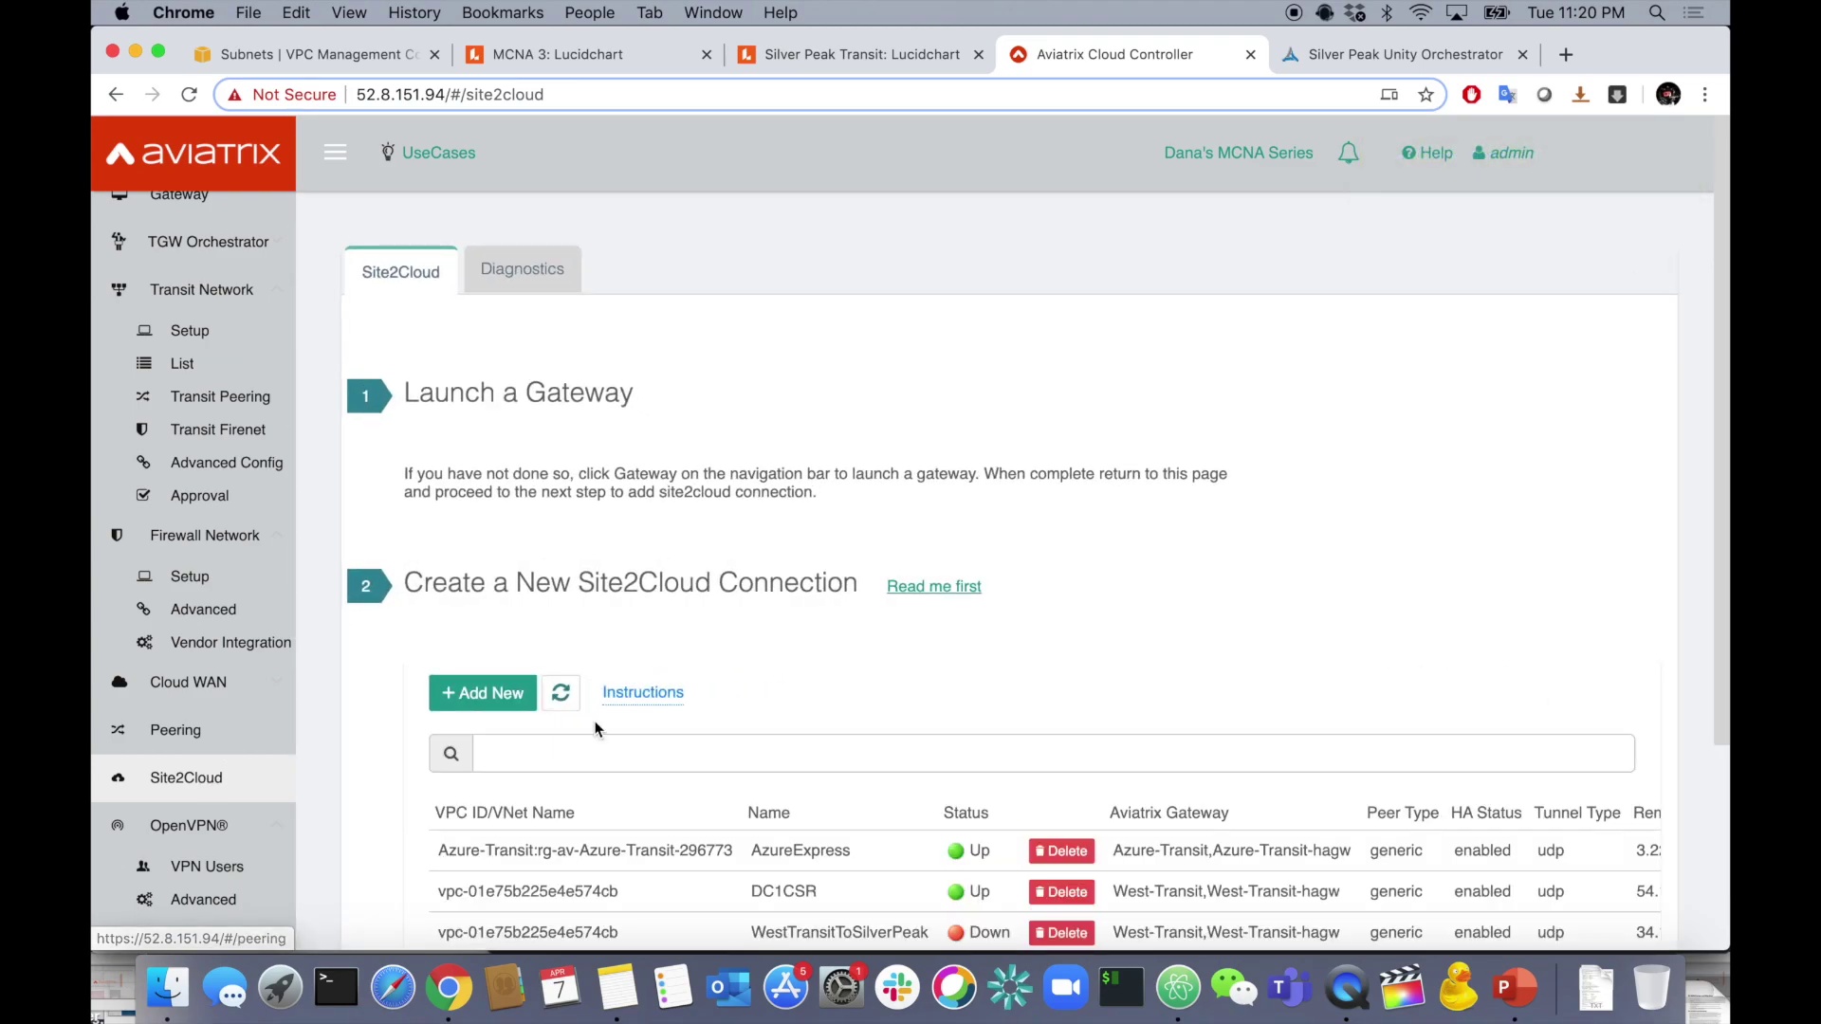
scroll(602, 736, "down", 3)
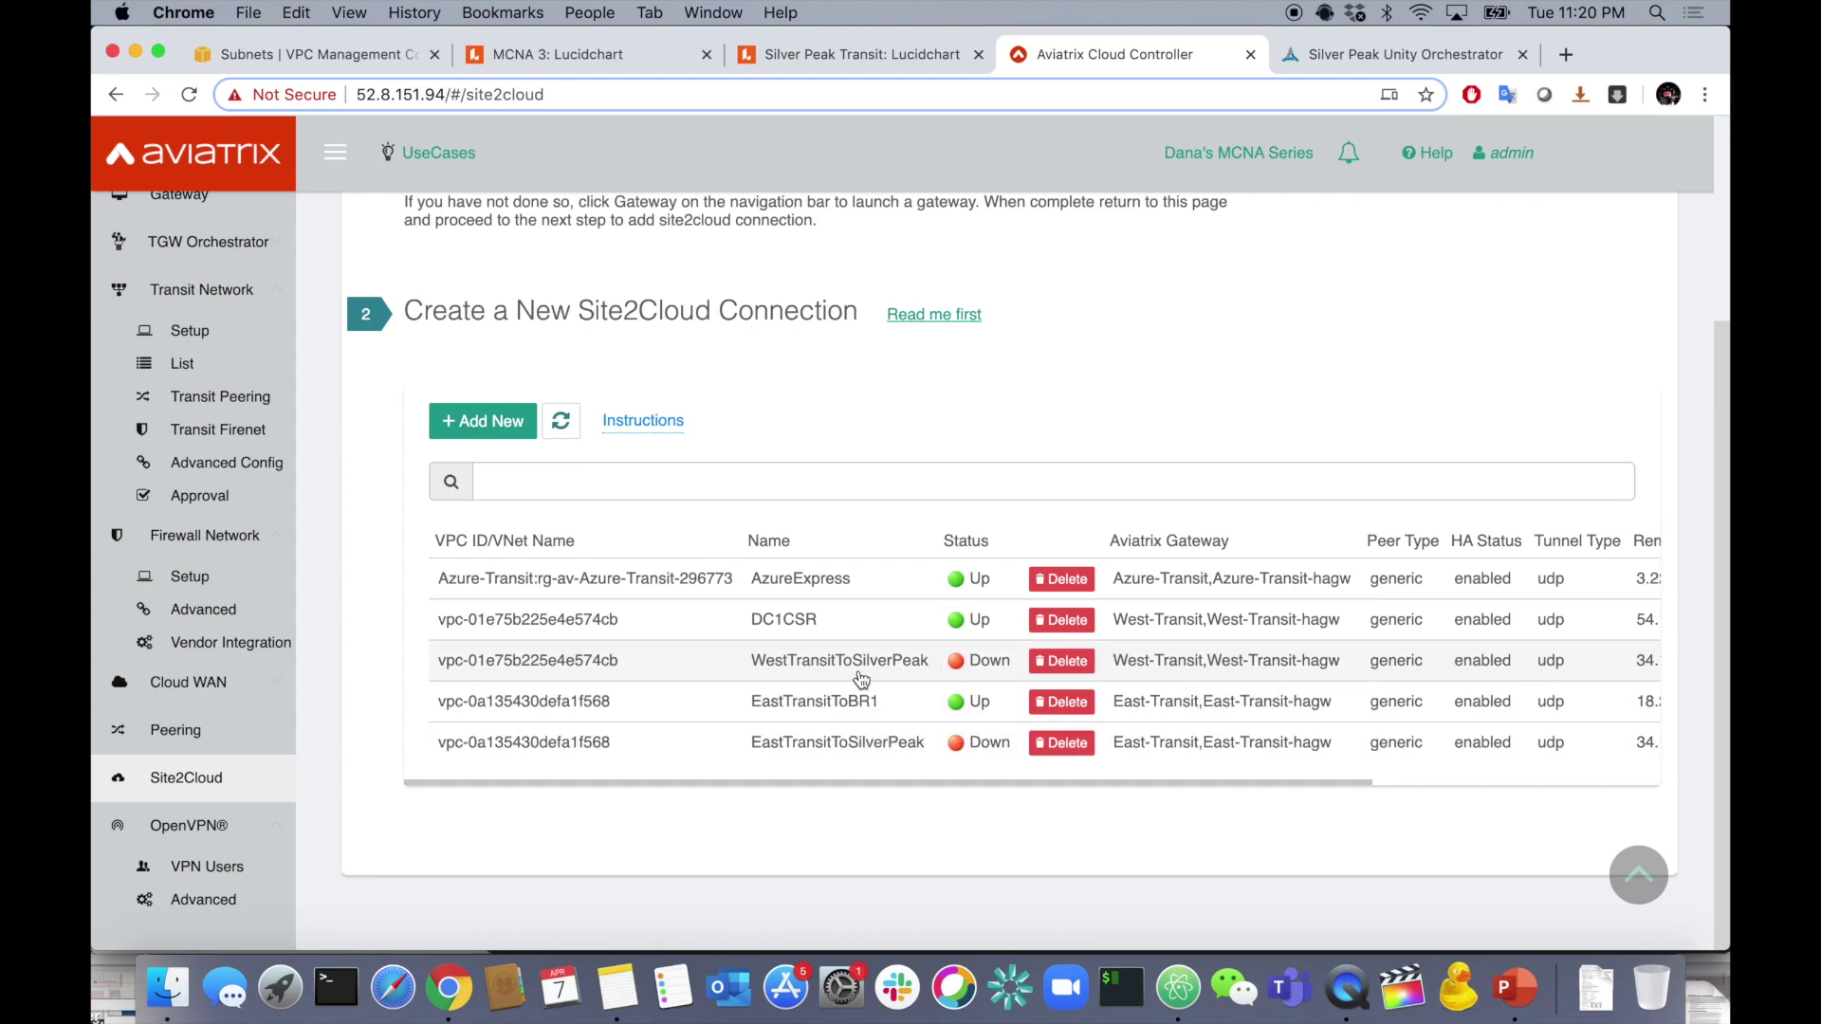
left_click(848, 667)
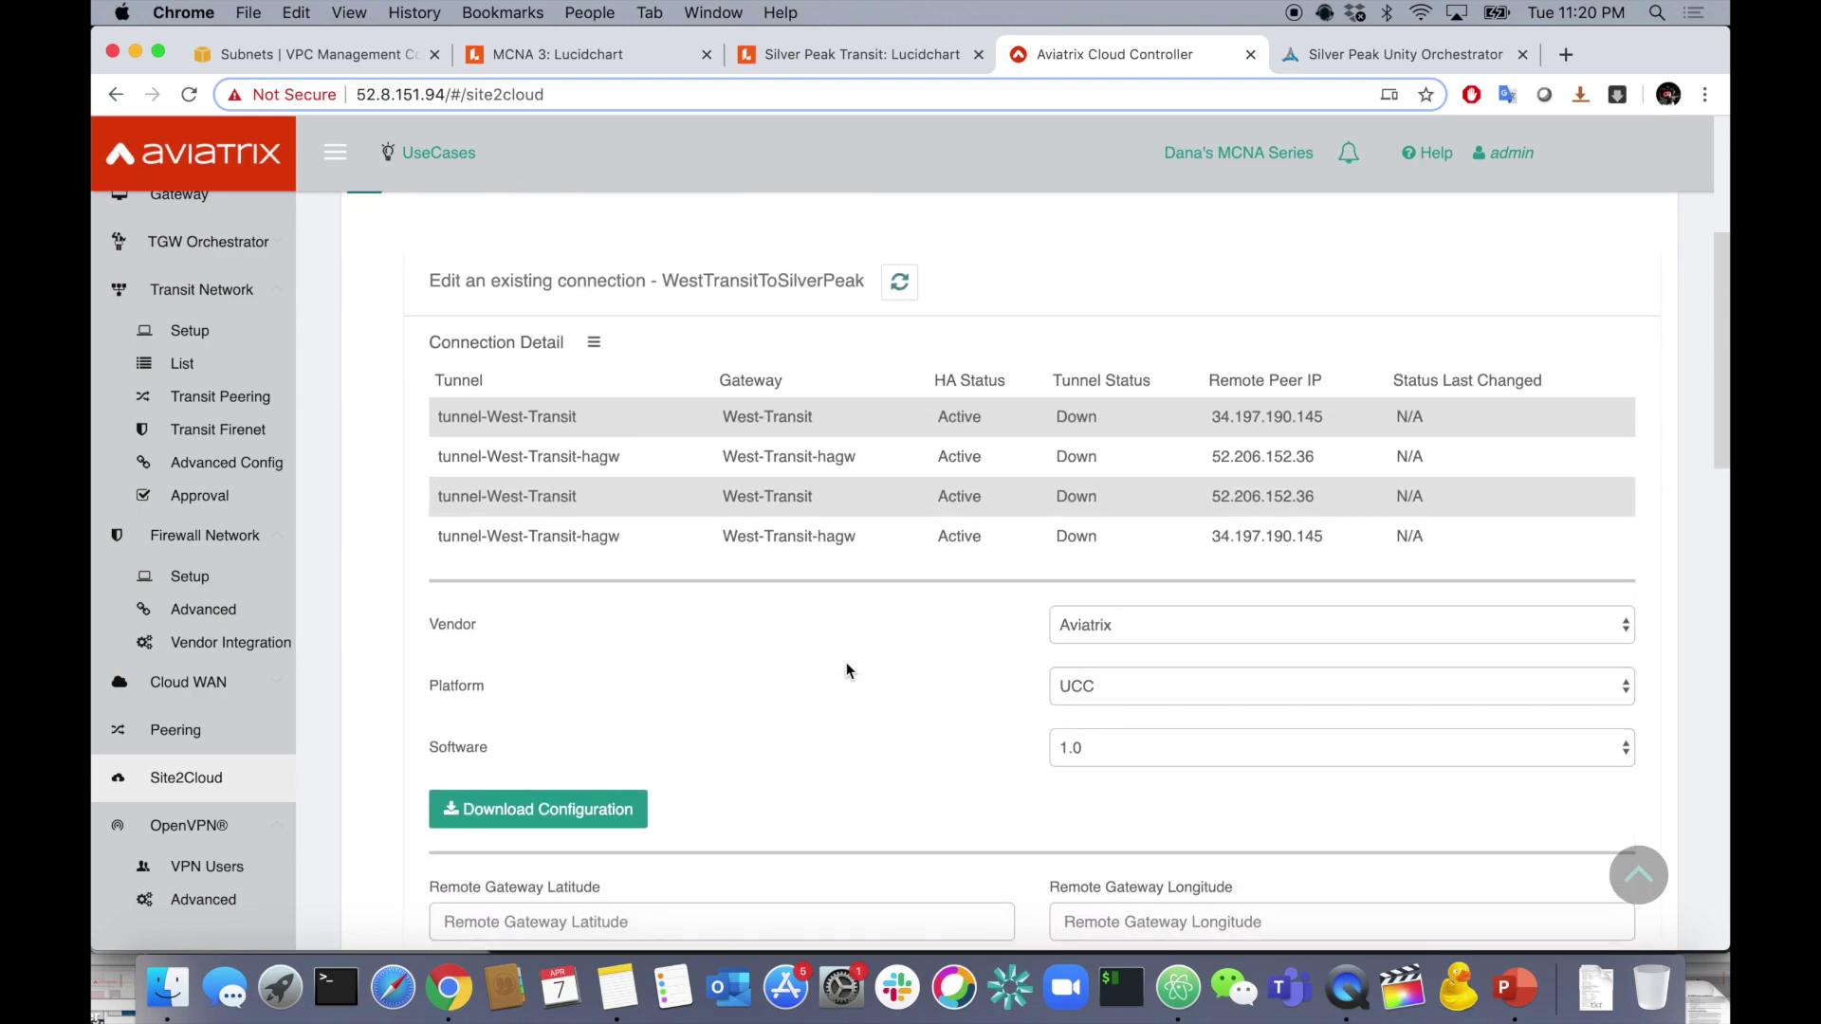
left_click(1100, 624)
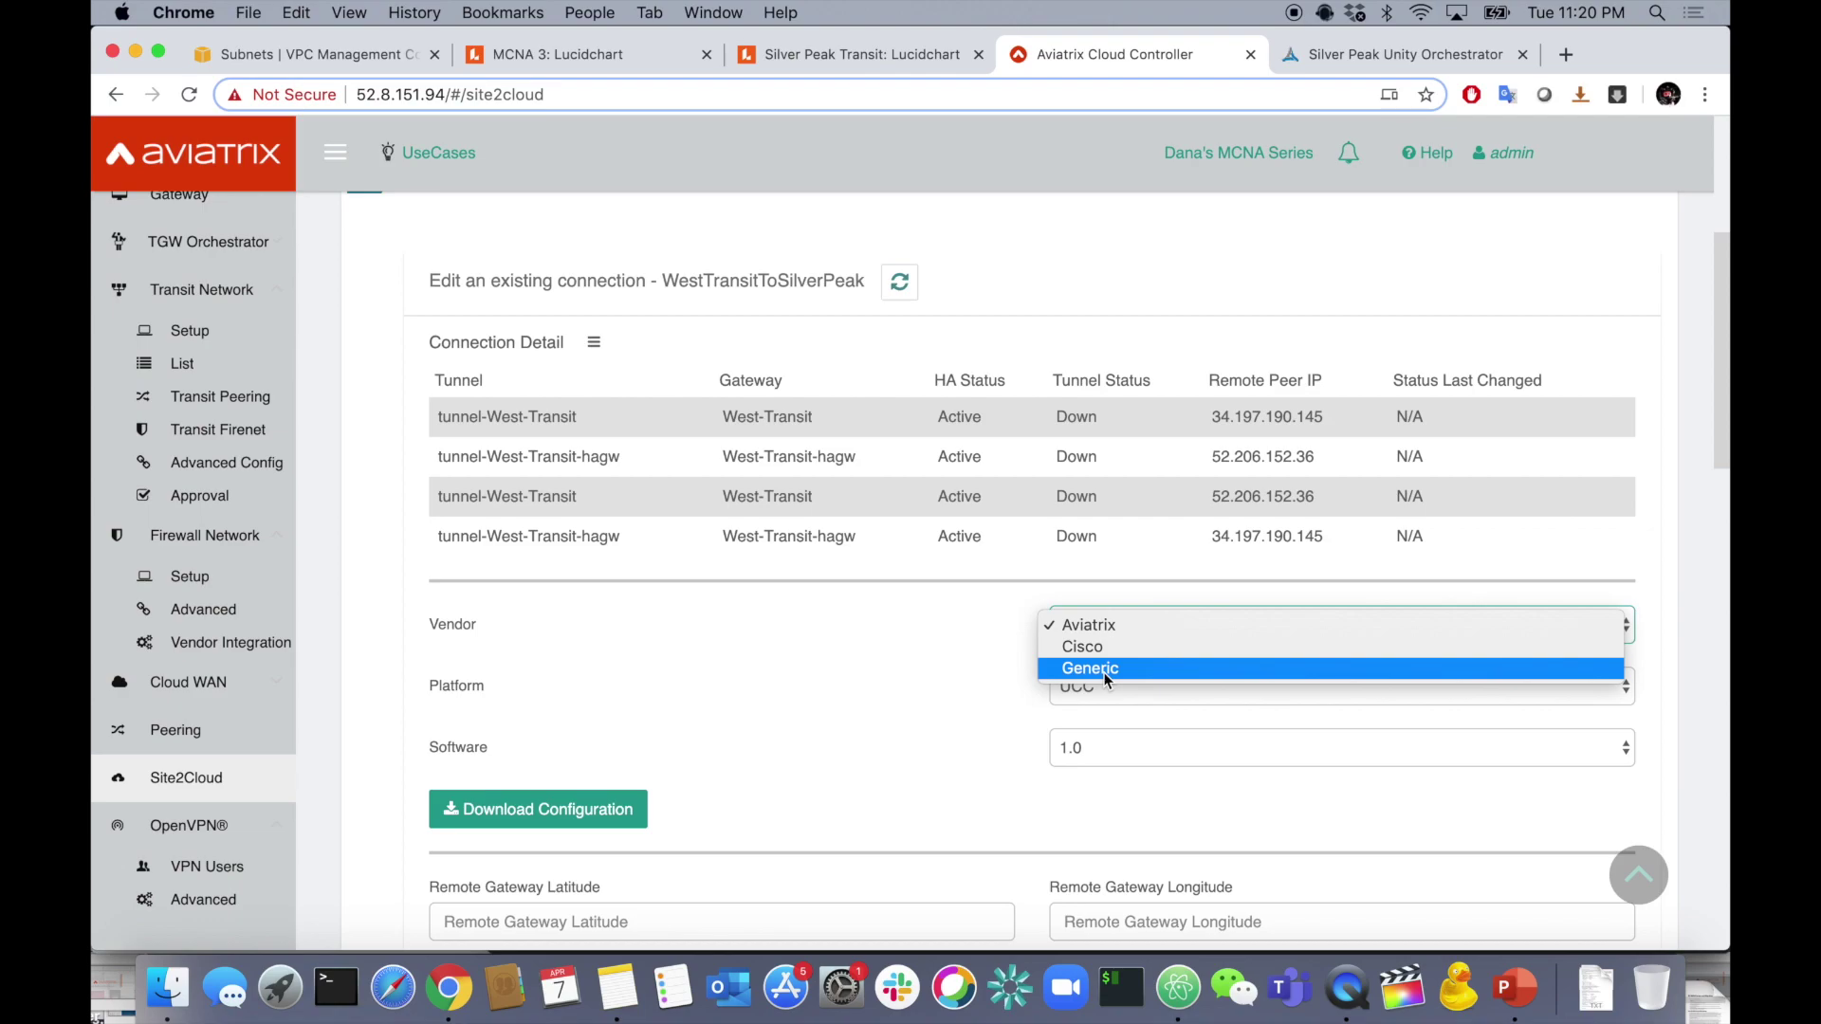
left_click(1103, 670)
left_click(592, 813)
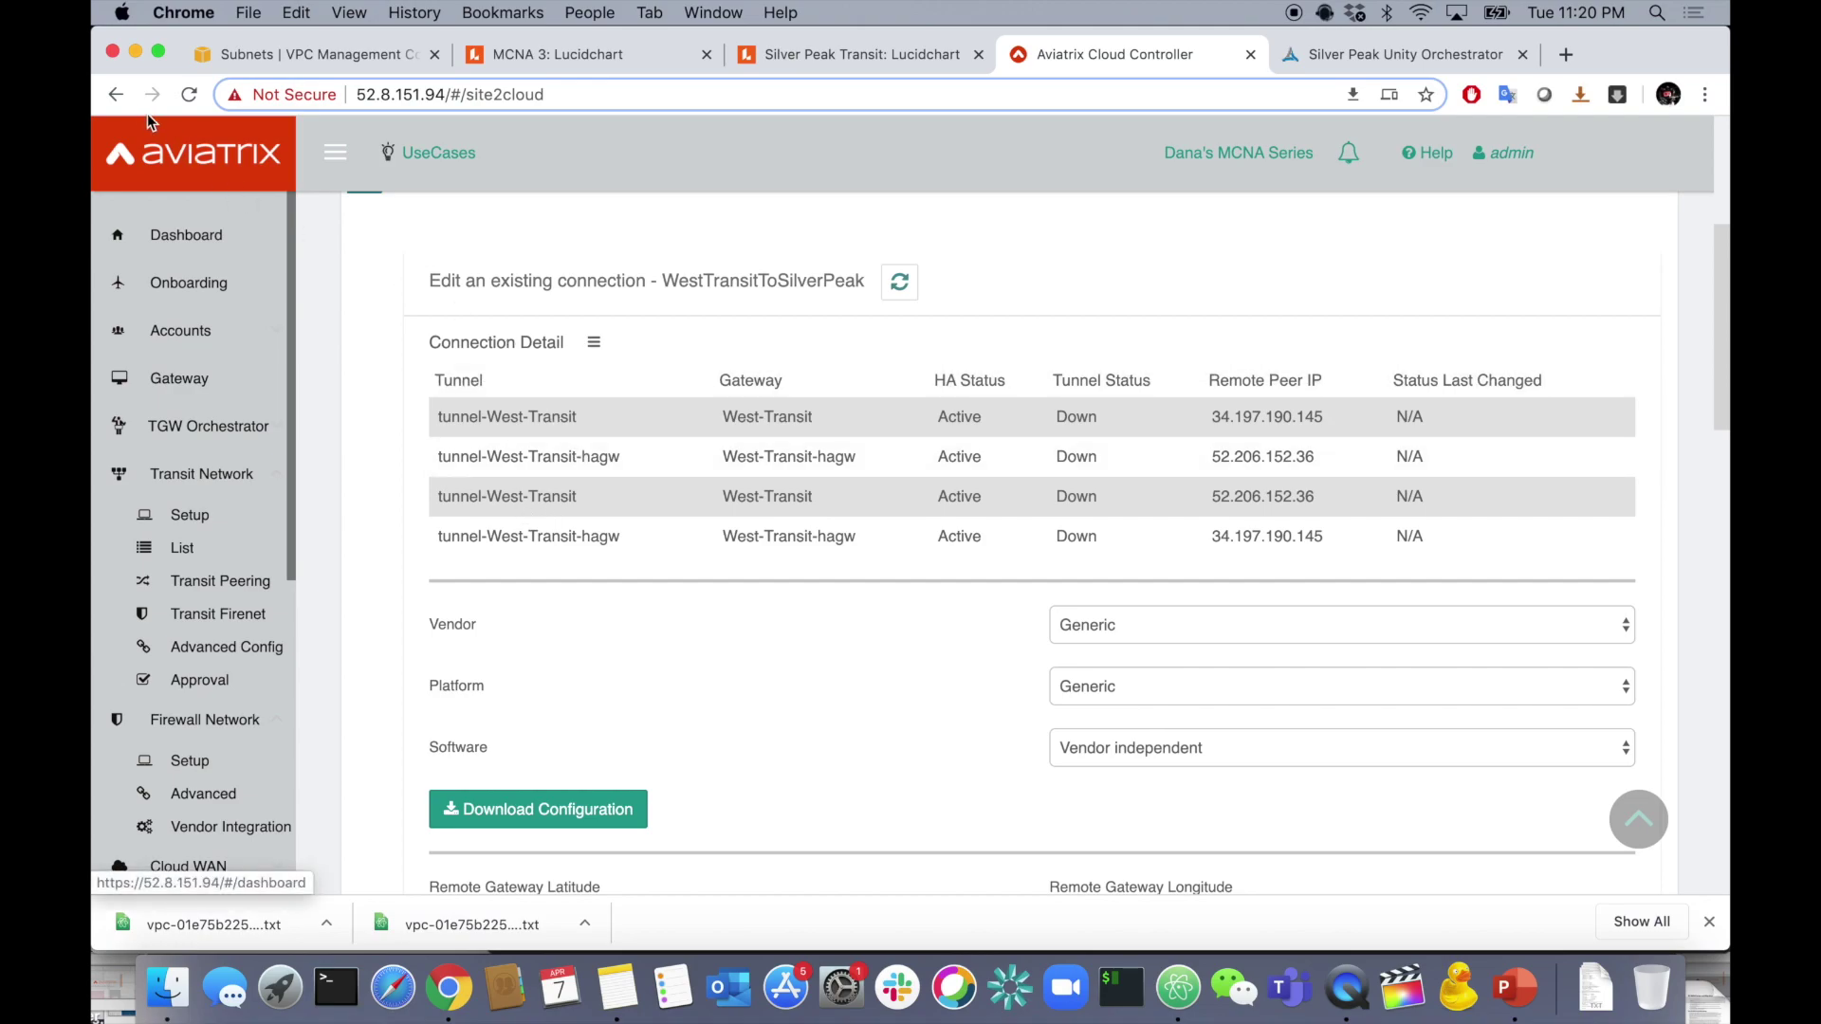
scroll(707, 597, "down", 10)
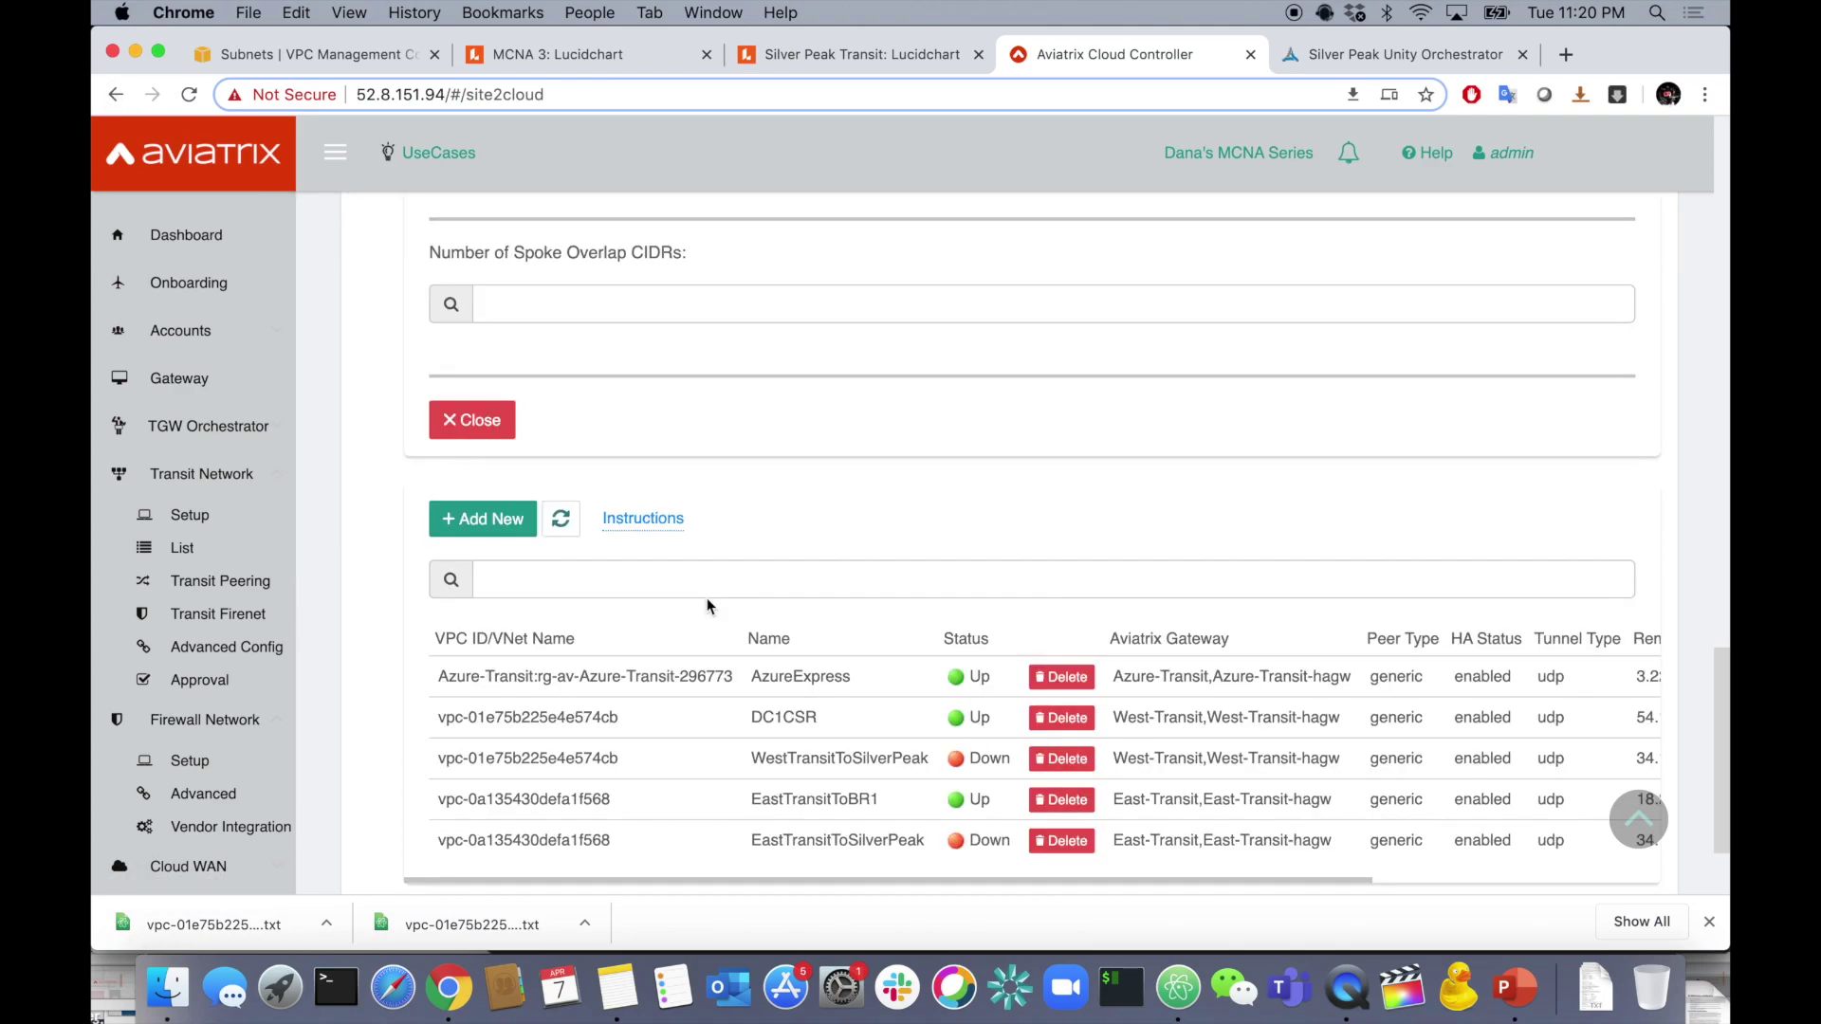
left_click(608, 850)
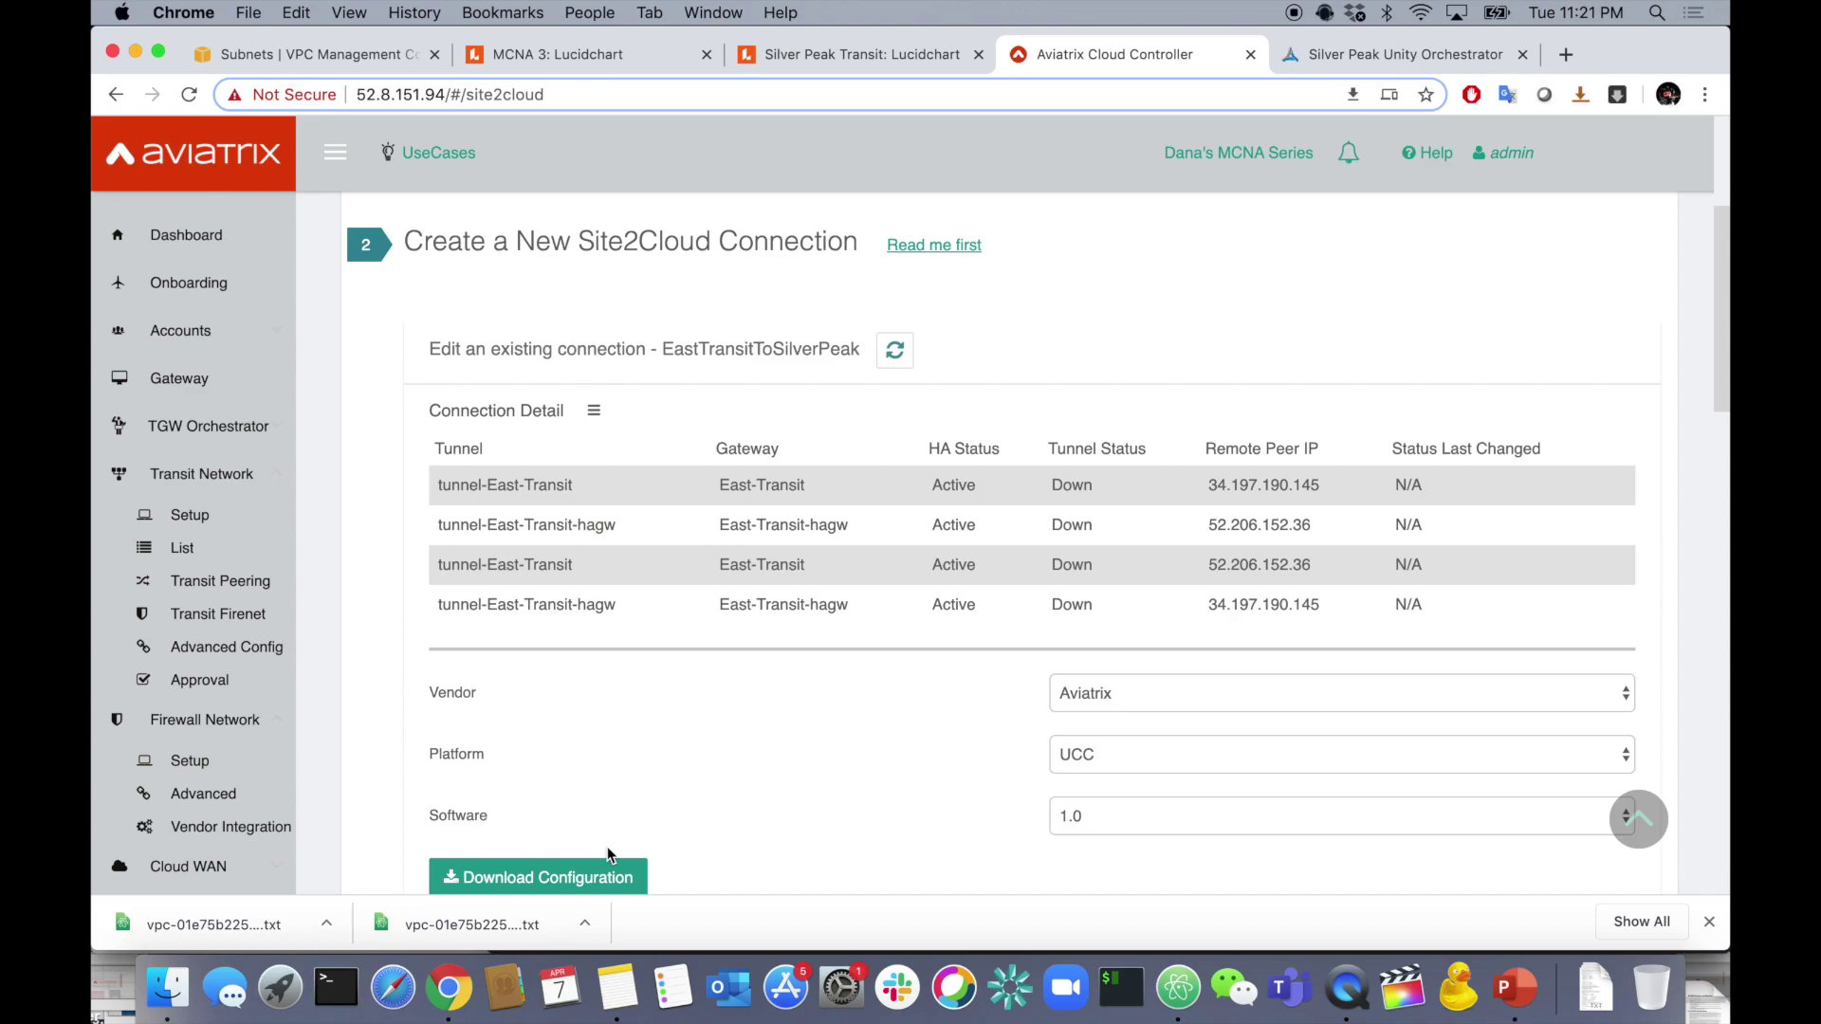
- Download the EastTransitToSilverPeak configuration with Vendor set to Generic
left_click(1089, 702)
left_click(1083, 734)
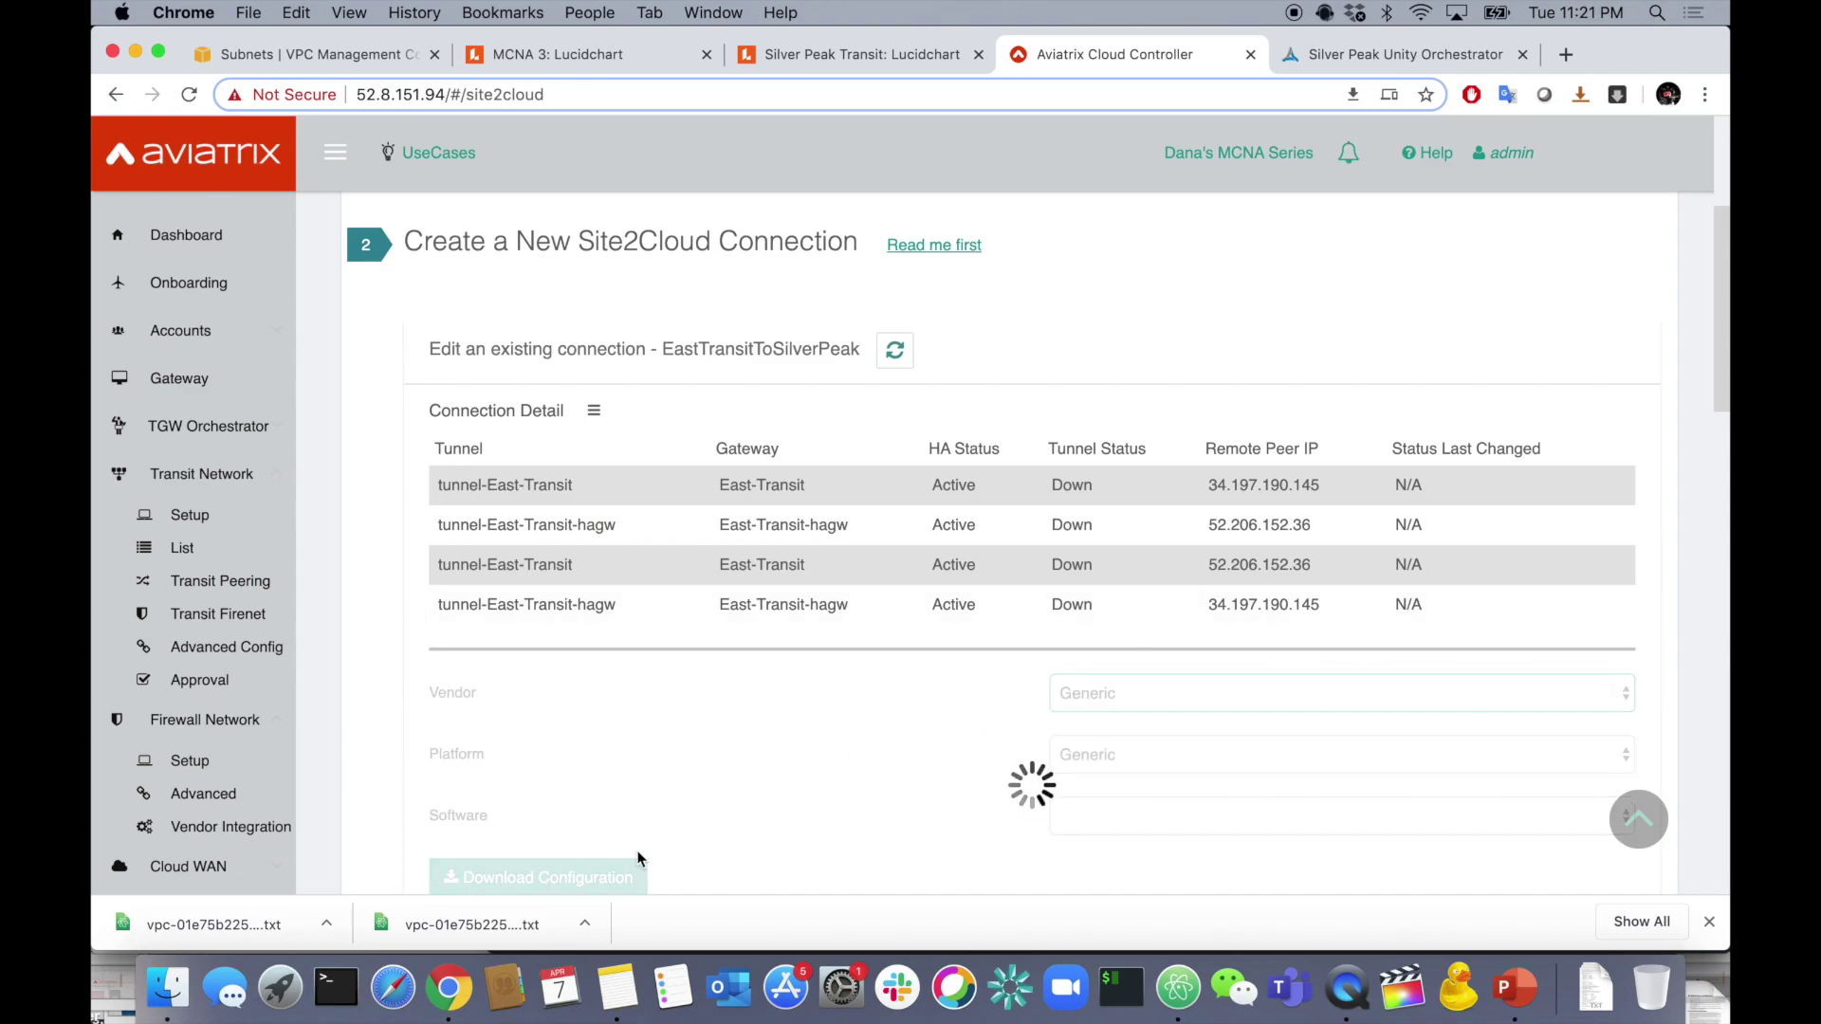
left_click(637, 873)
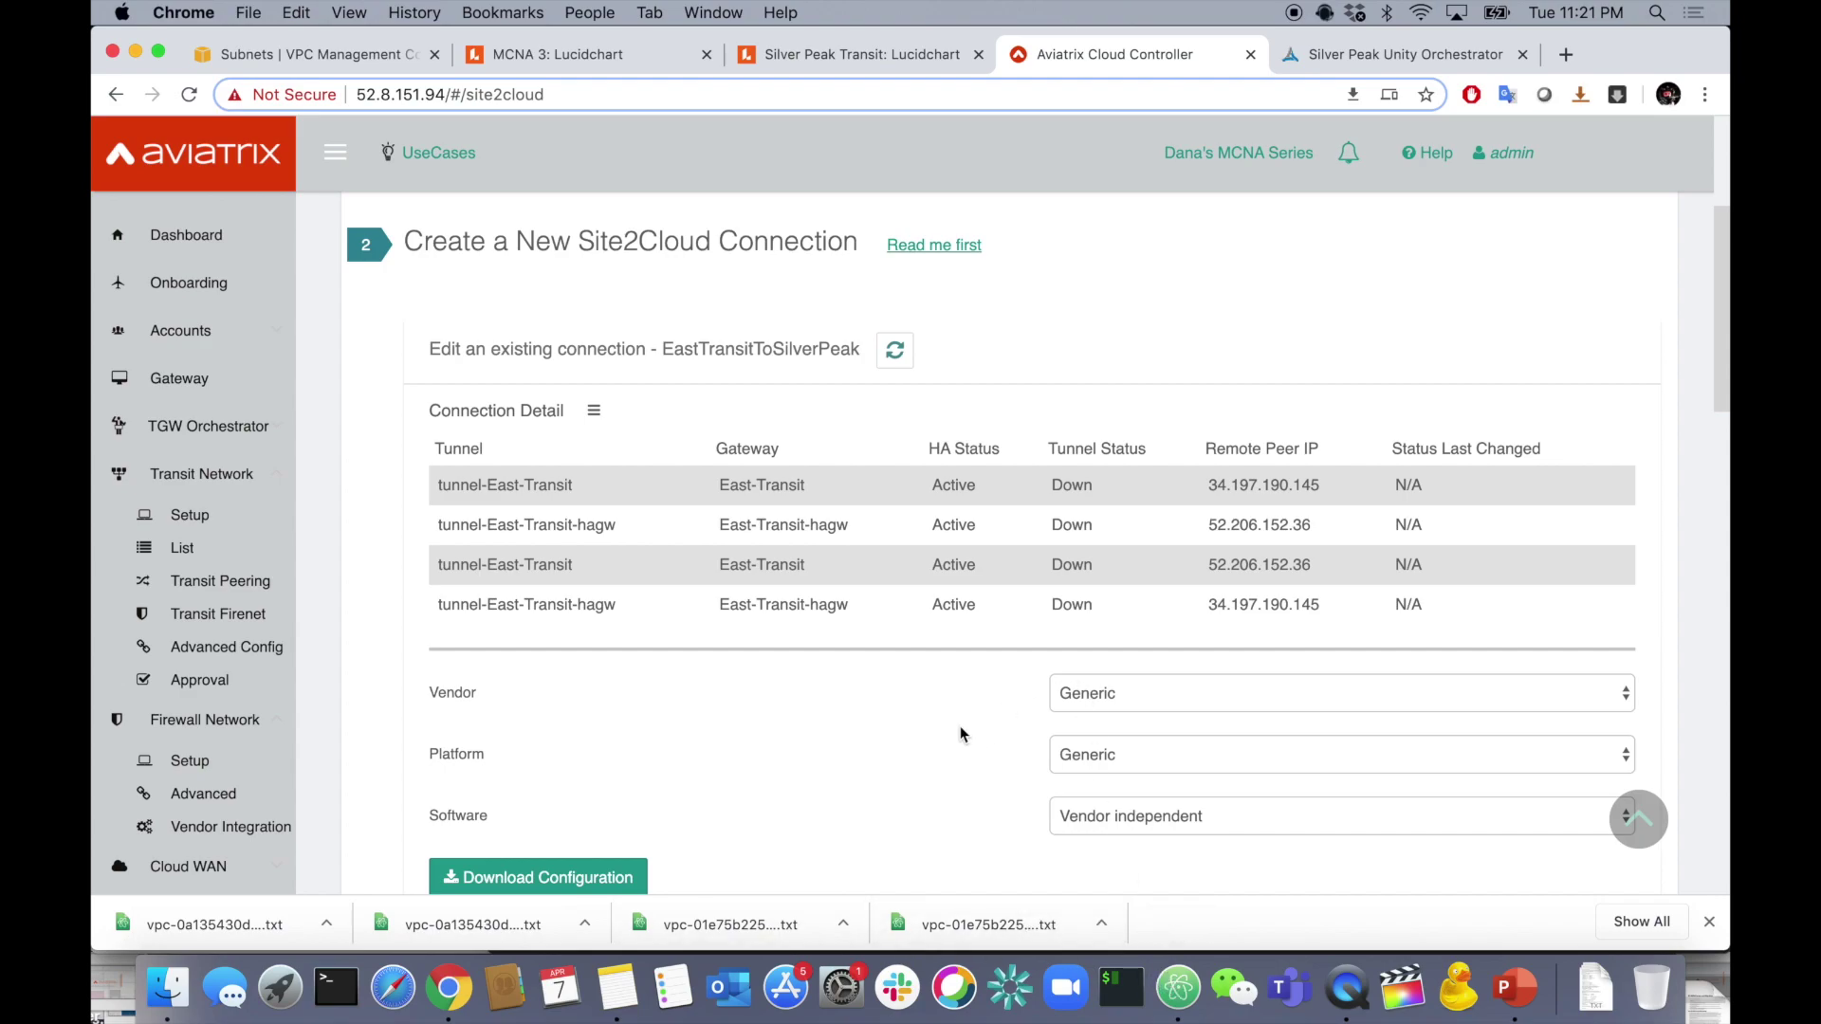
- Open WestTransitToSilverPeak.txt in Atom and review the tunnel #1 and #2 IKE, IPsec and tunnel IP settings
left_click(977, 922)
scroll(873, 382, "down", 4)
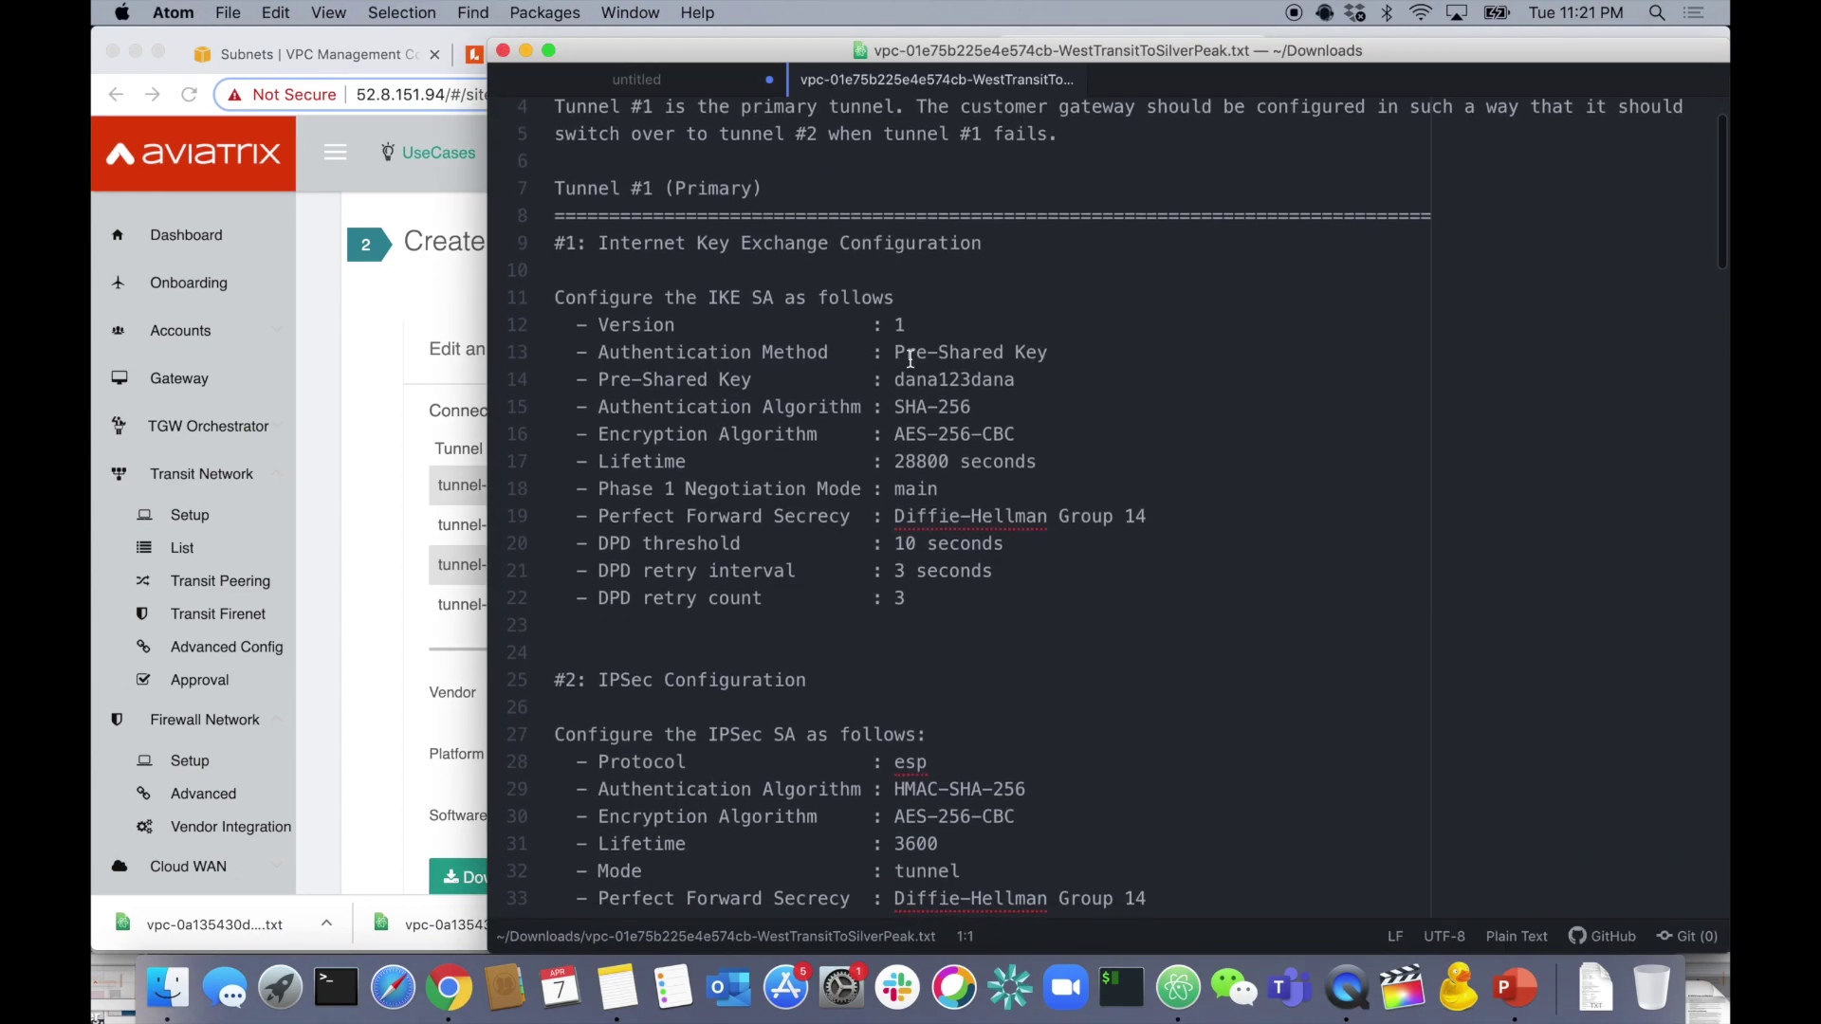
scroll(954, 491, "down", 2)
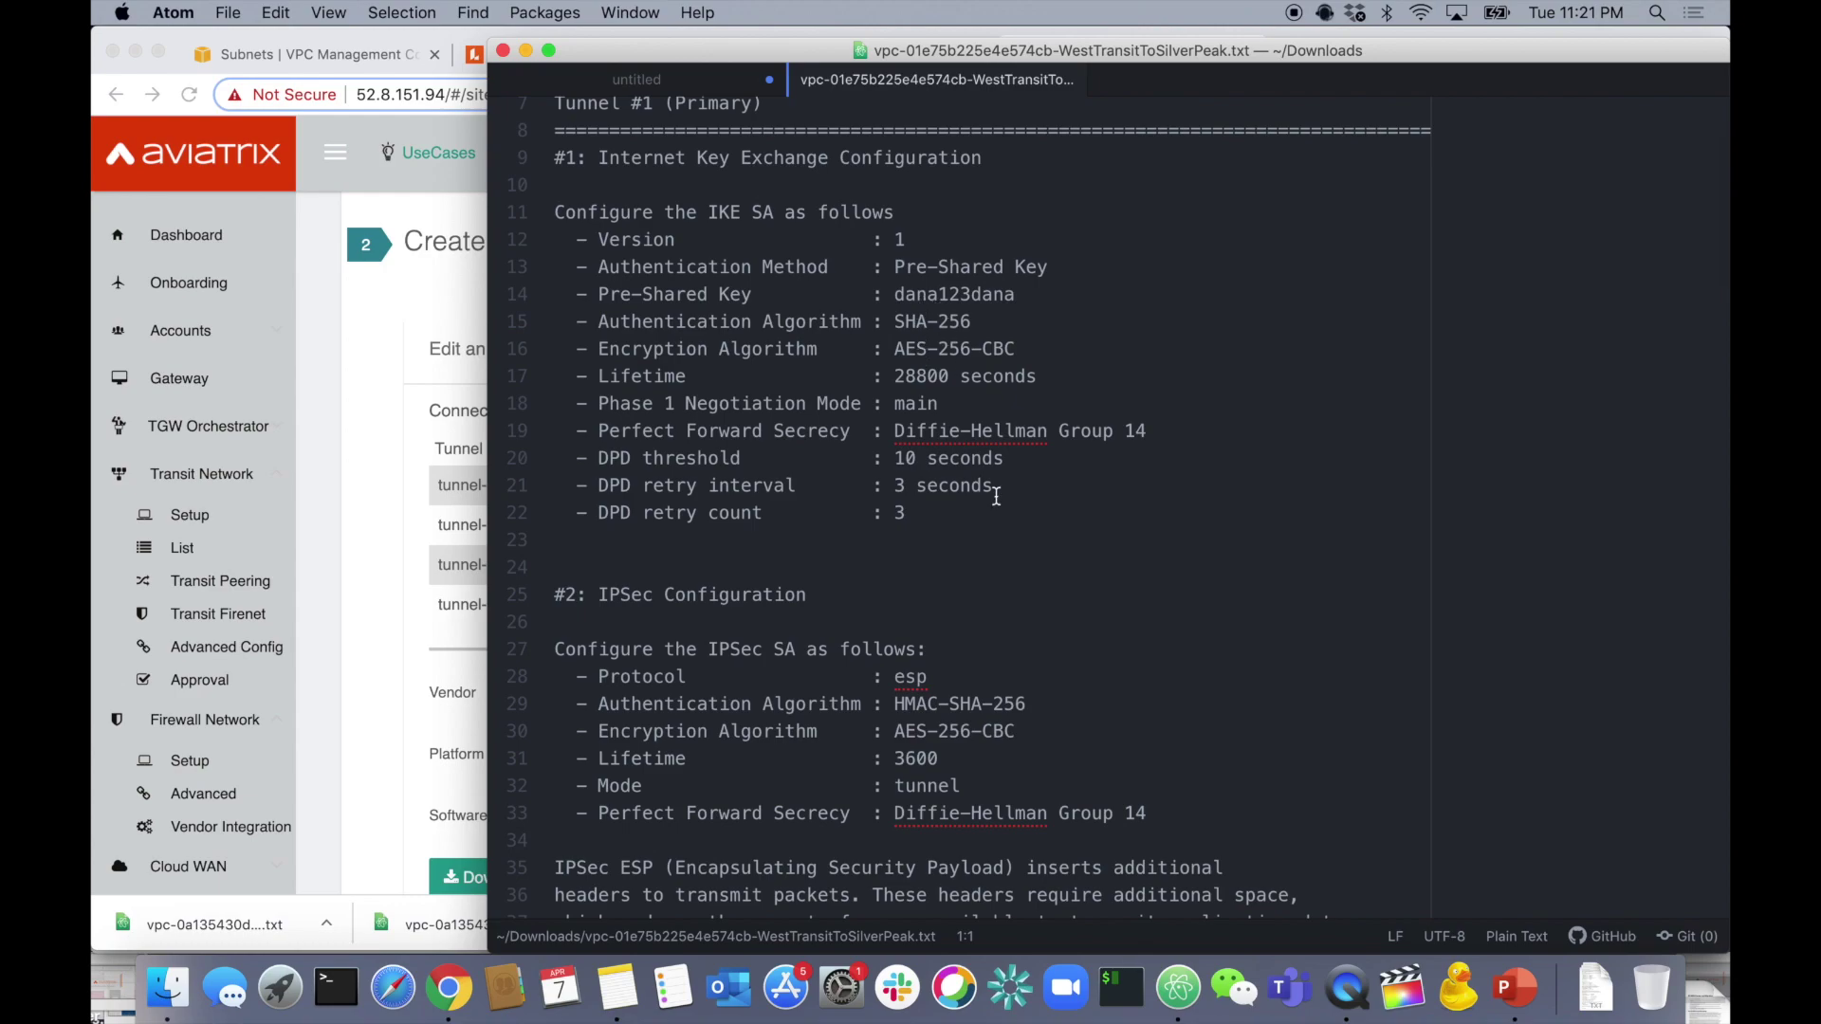
scroll(991, 483, "down", 6)
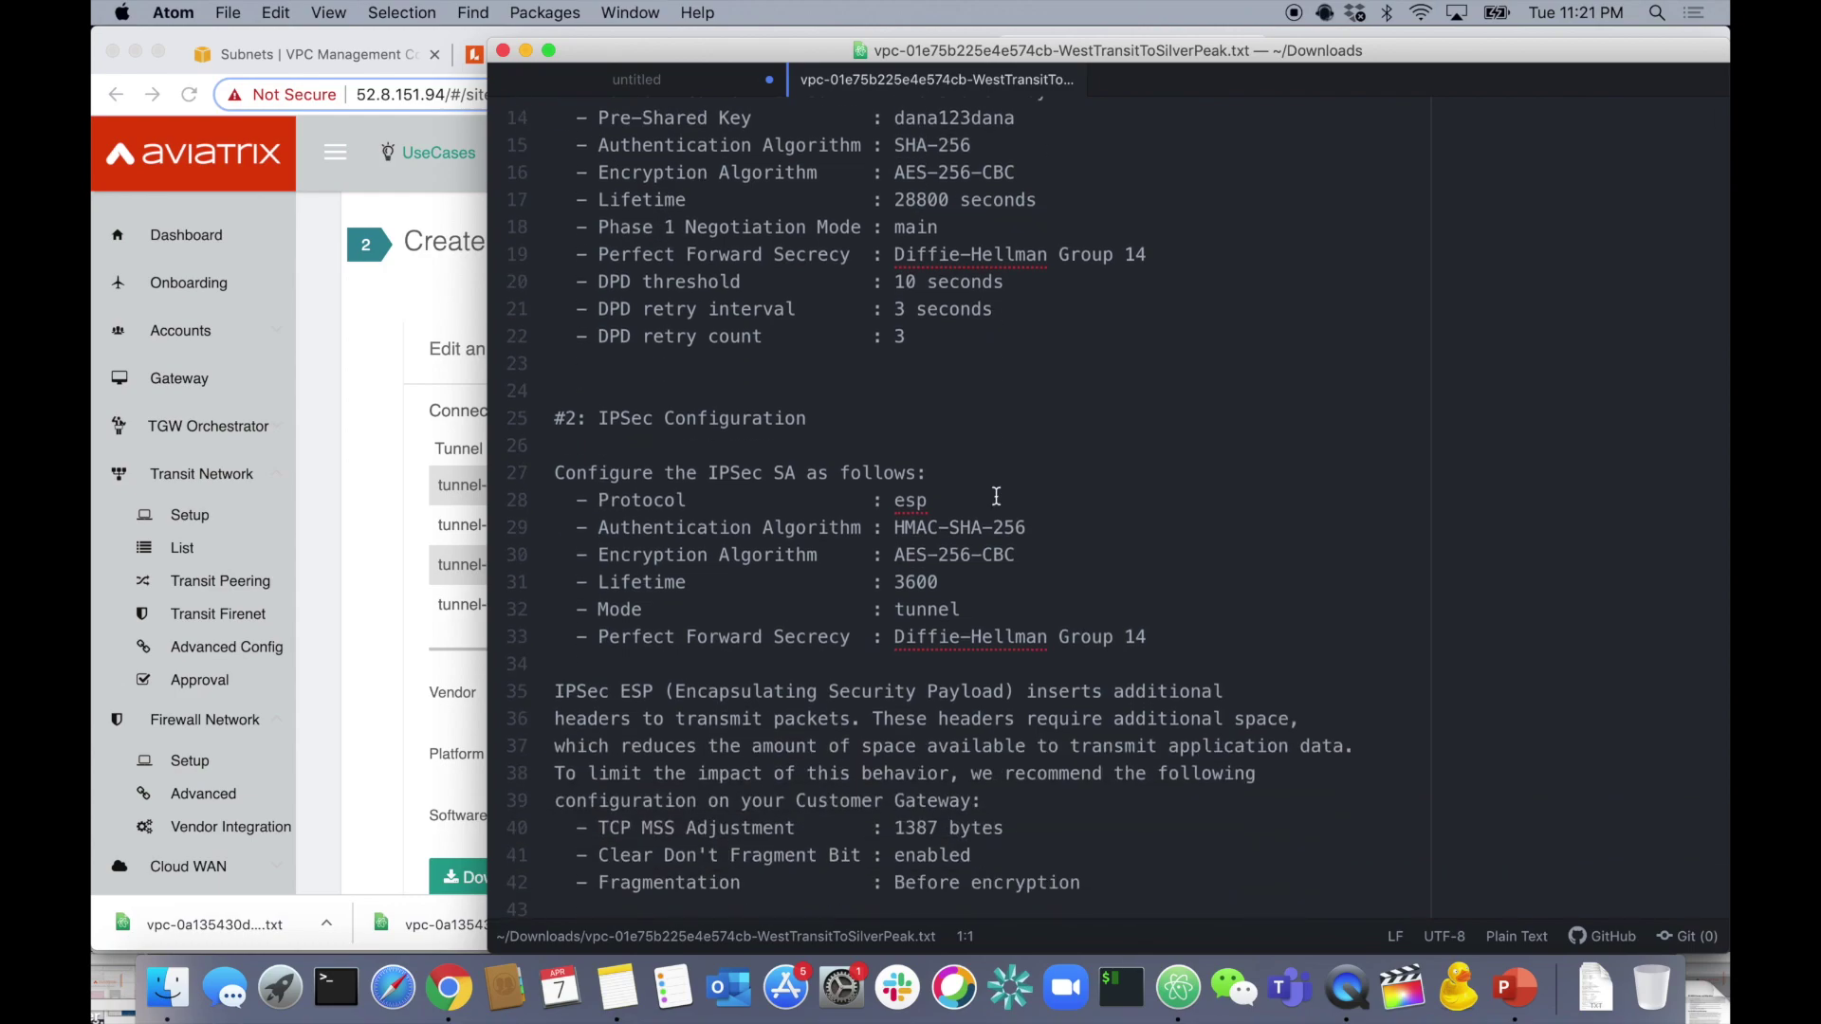
scroll(994, 492, "down", 15)
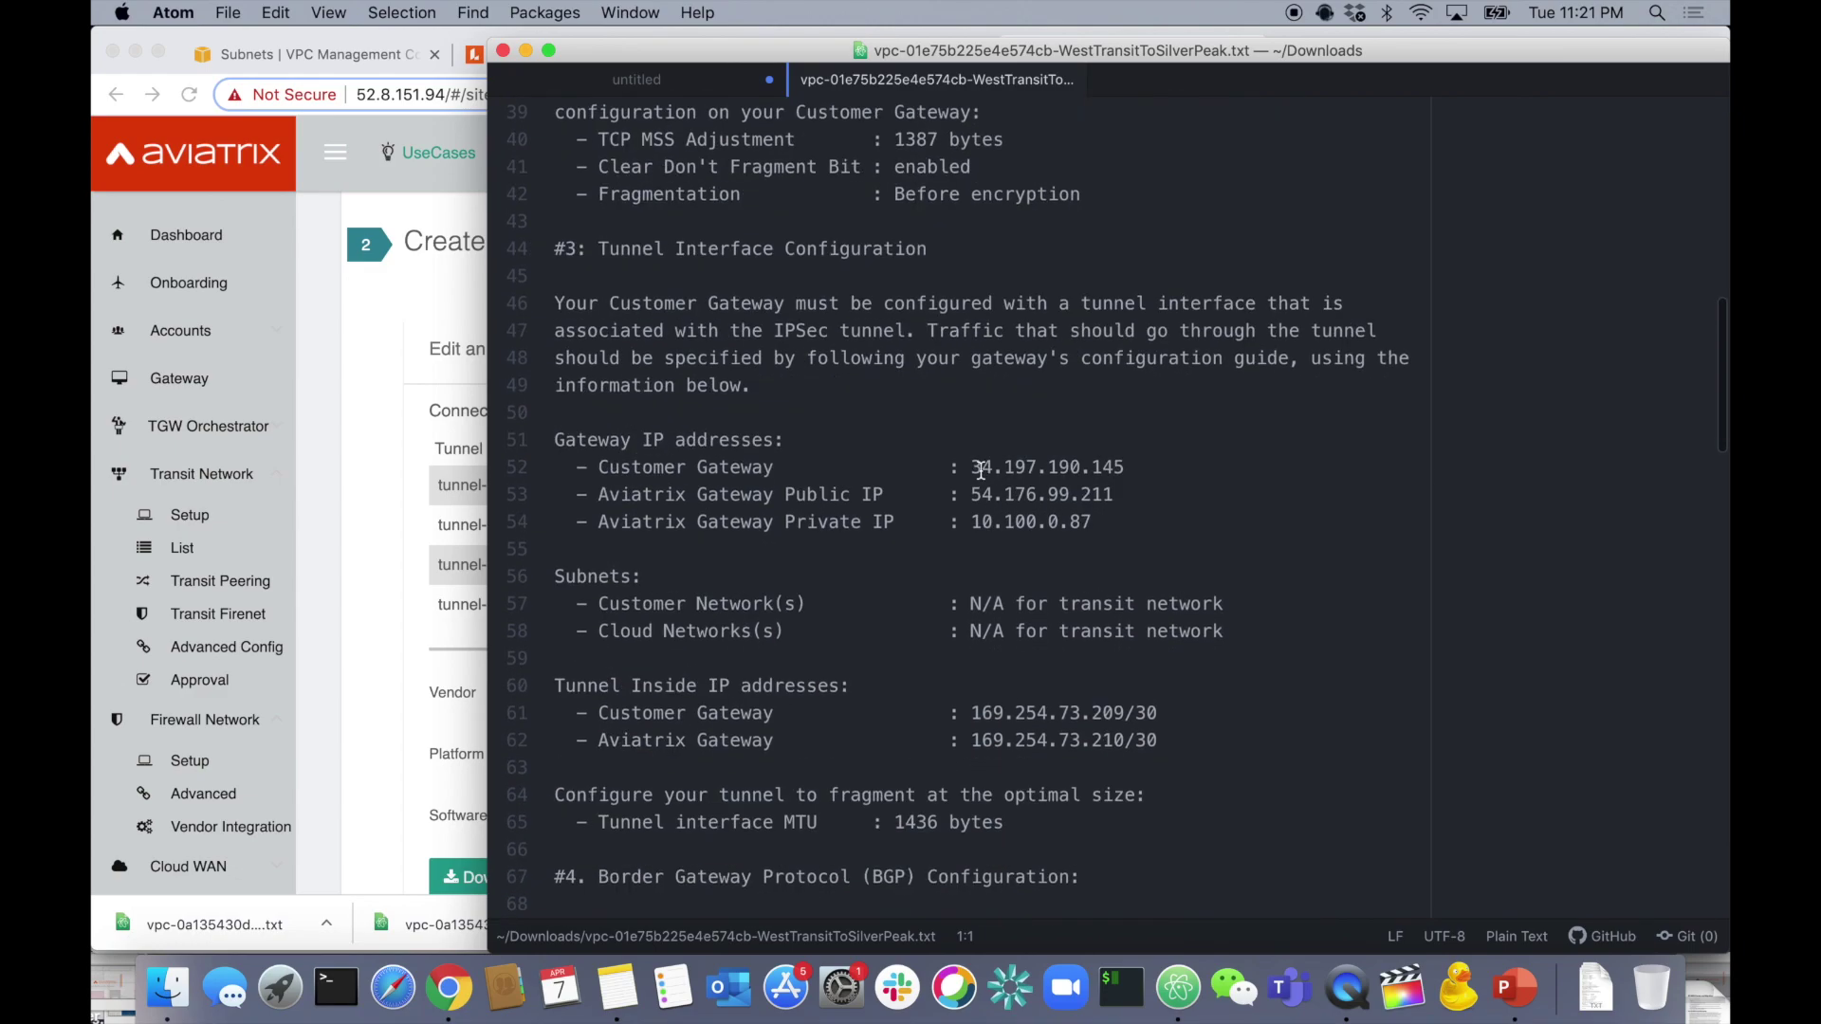
scroll(1005, 626, "down", 3)
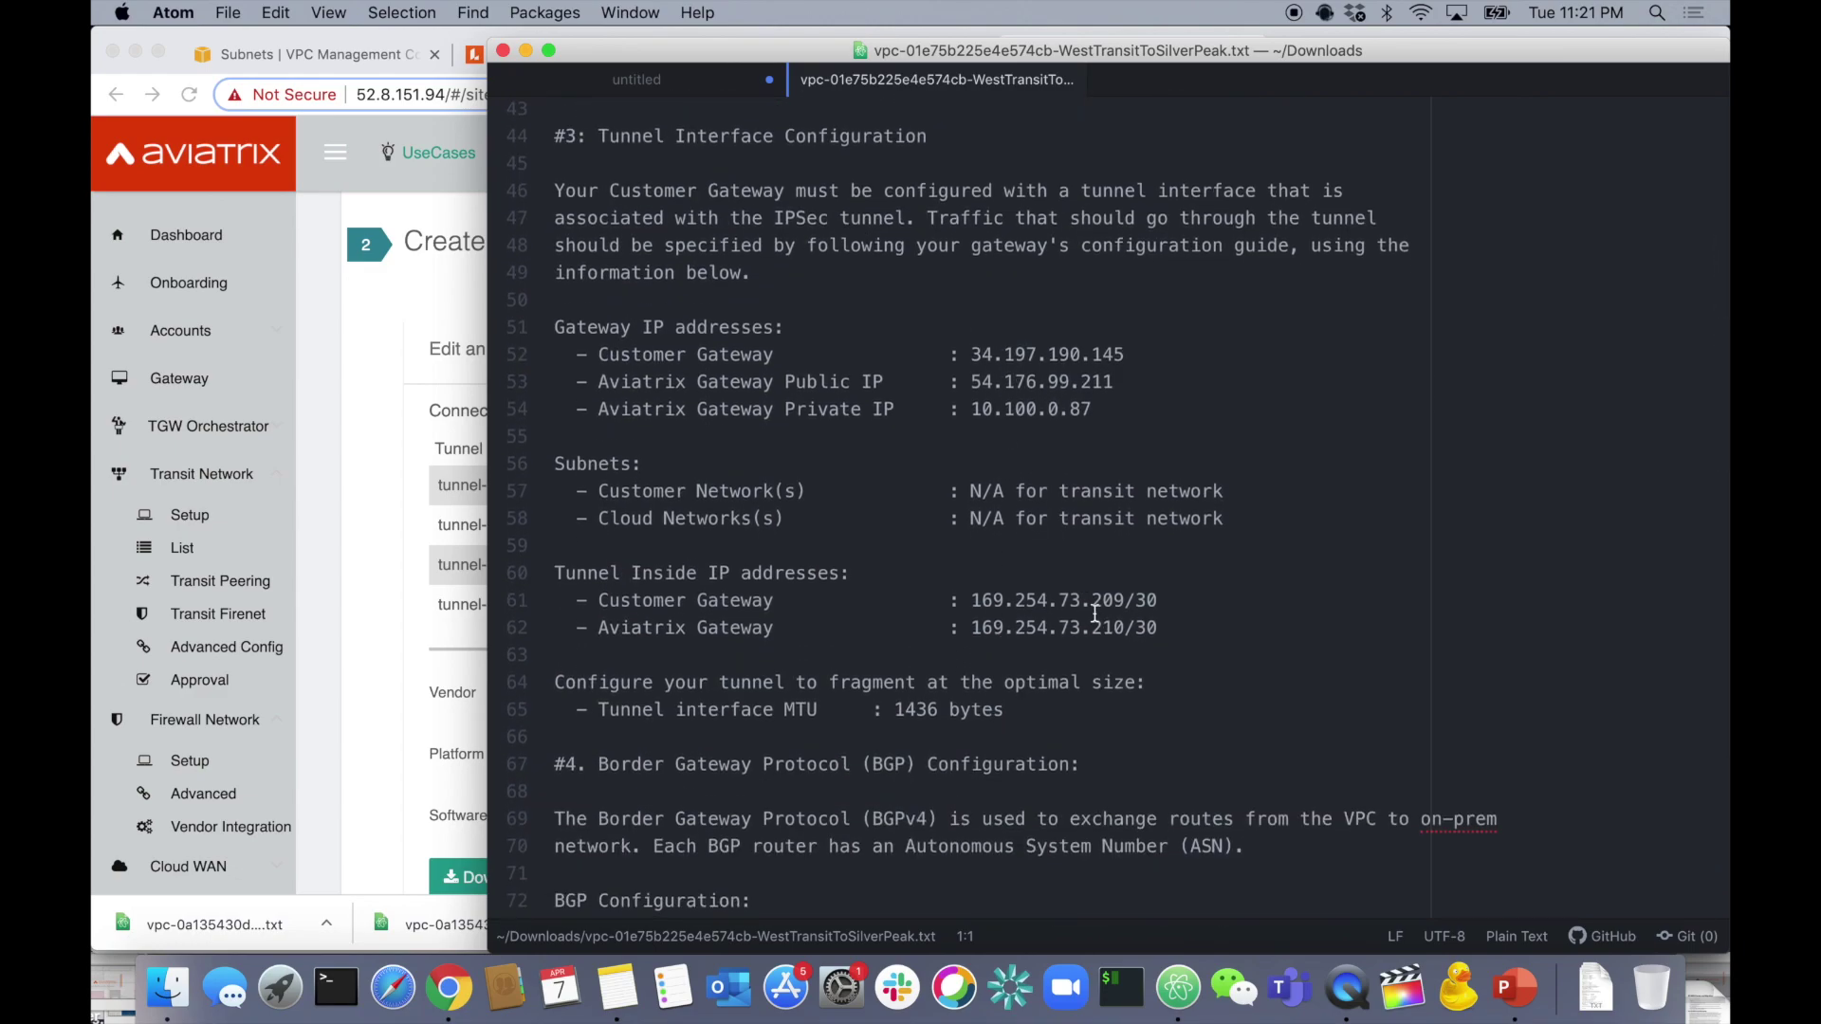
scroll(1090, 611, "down", 10)
scroll(1101, 552, "down", 20)
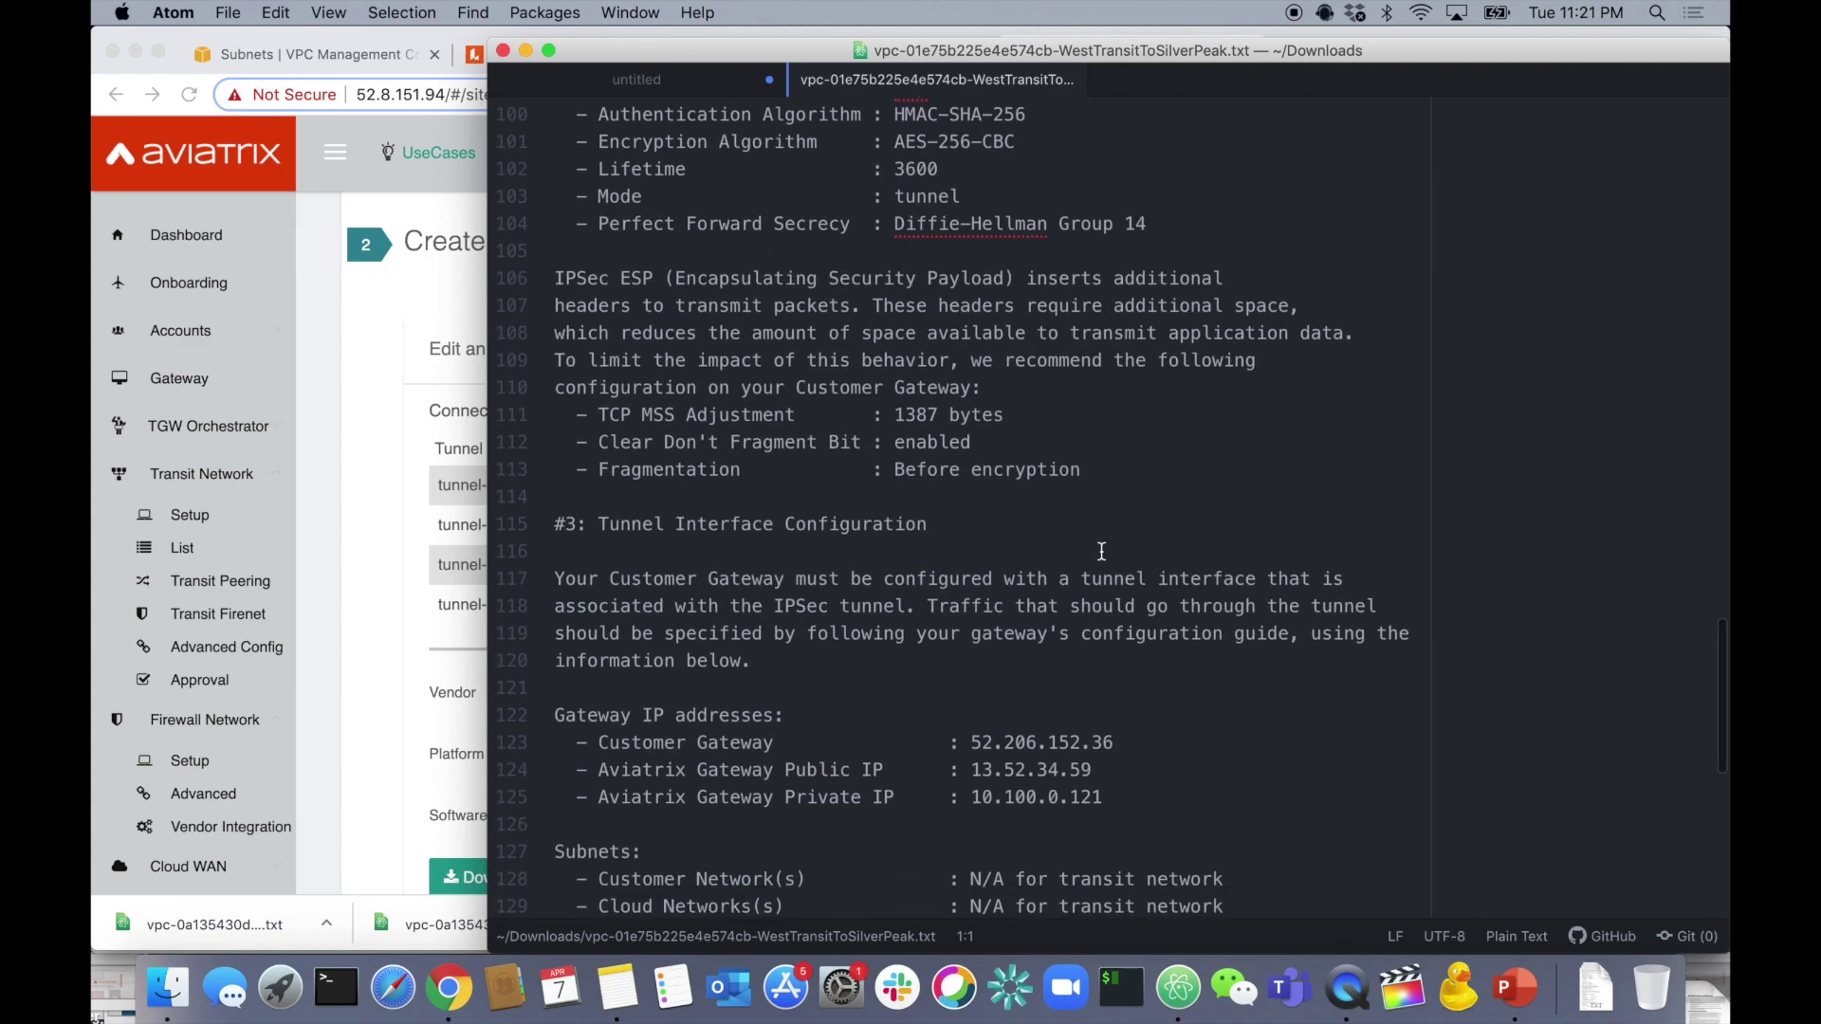
scroll(1102, 551, "up", 20)
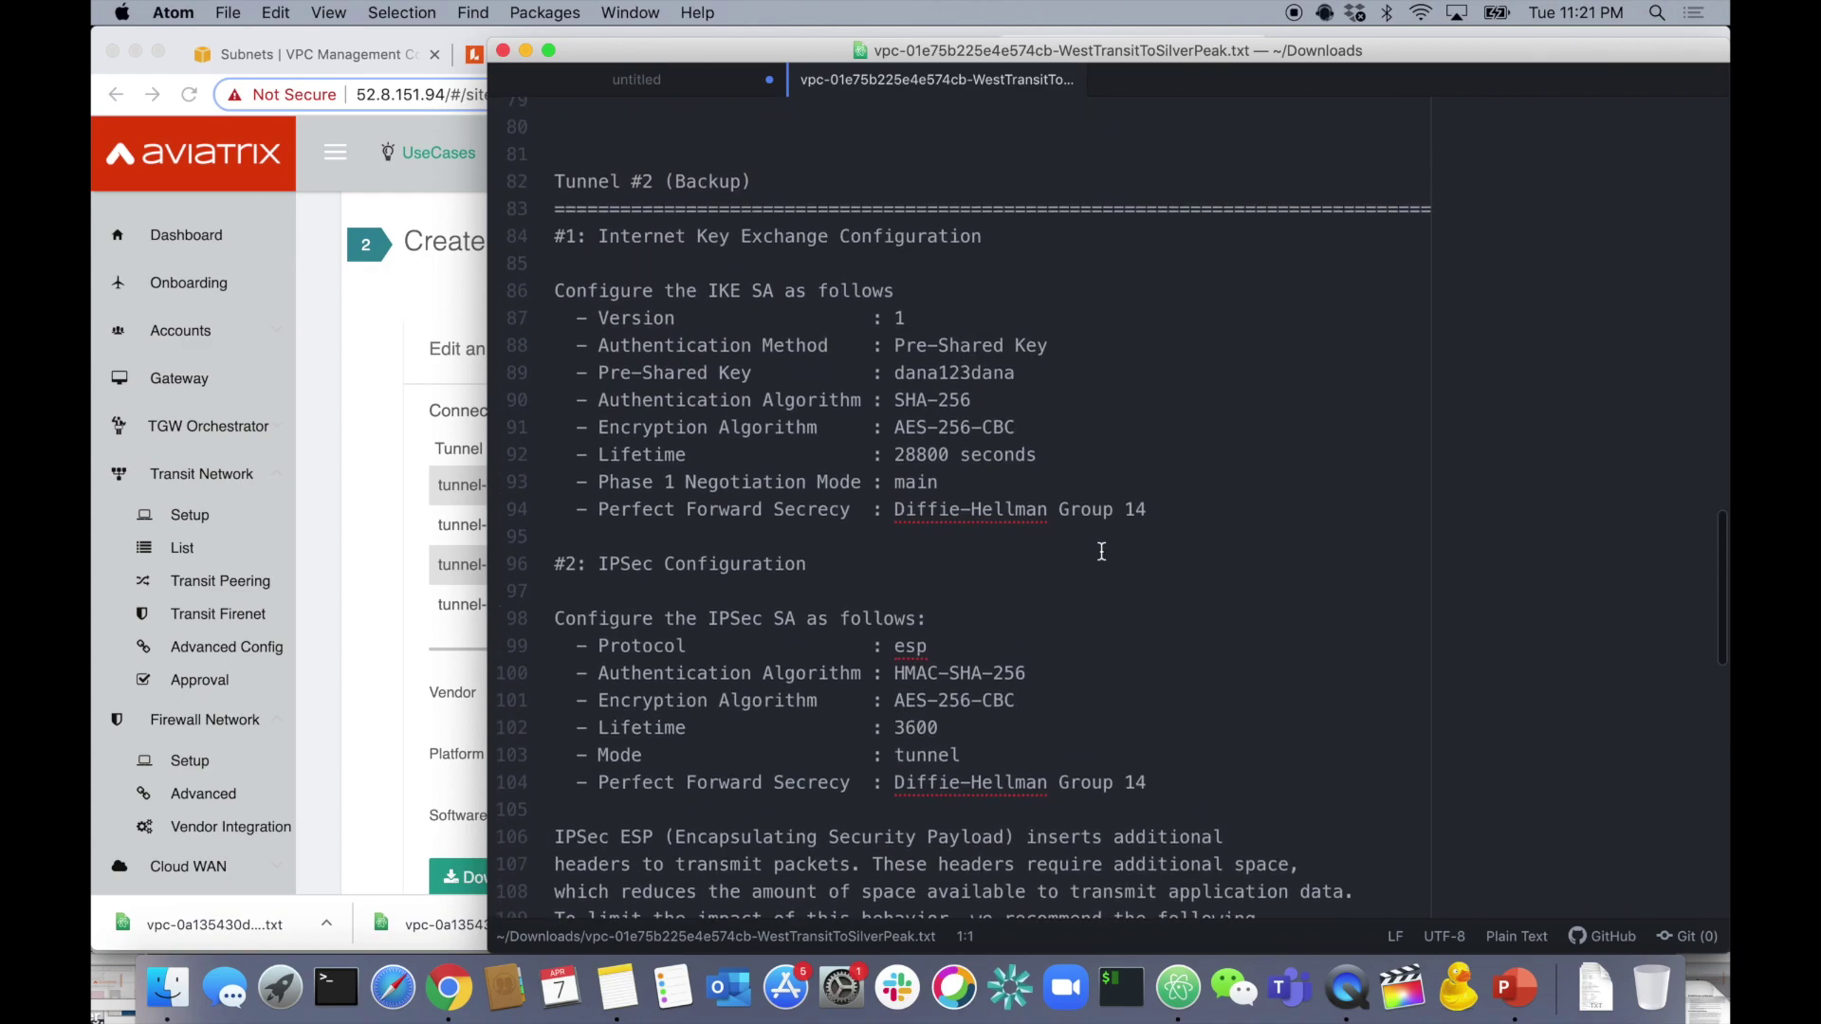
scroll(1101, 551, "up", 15)
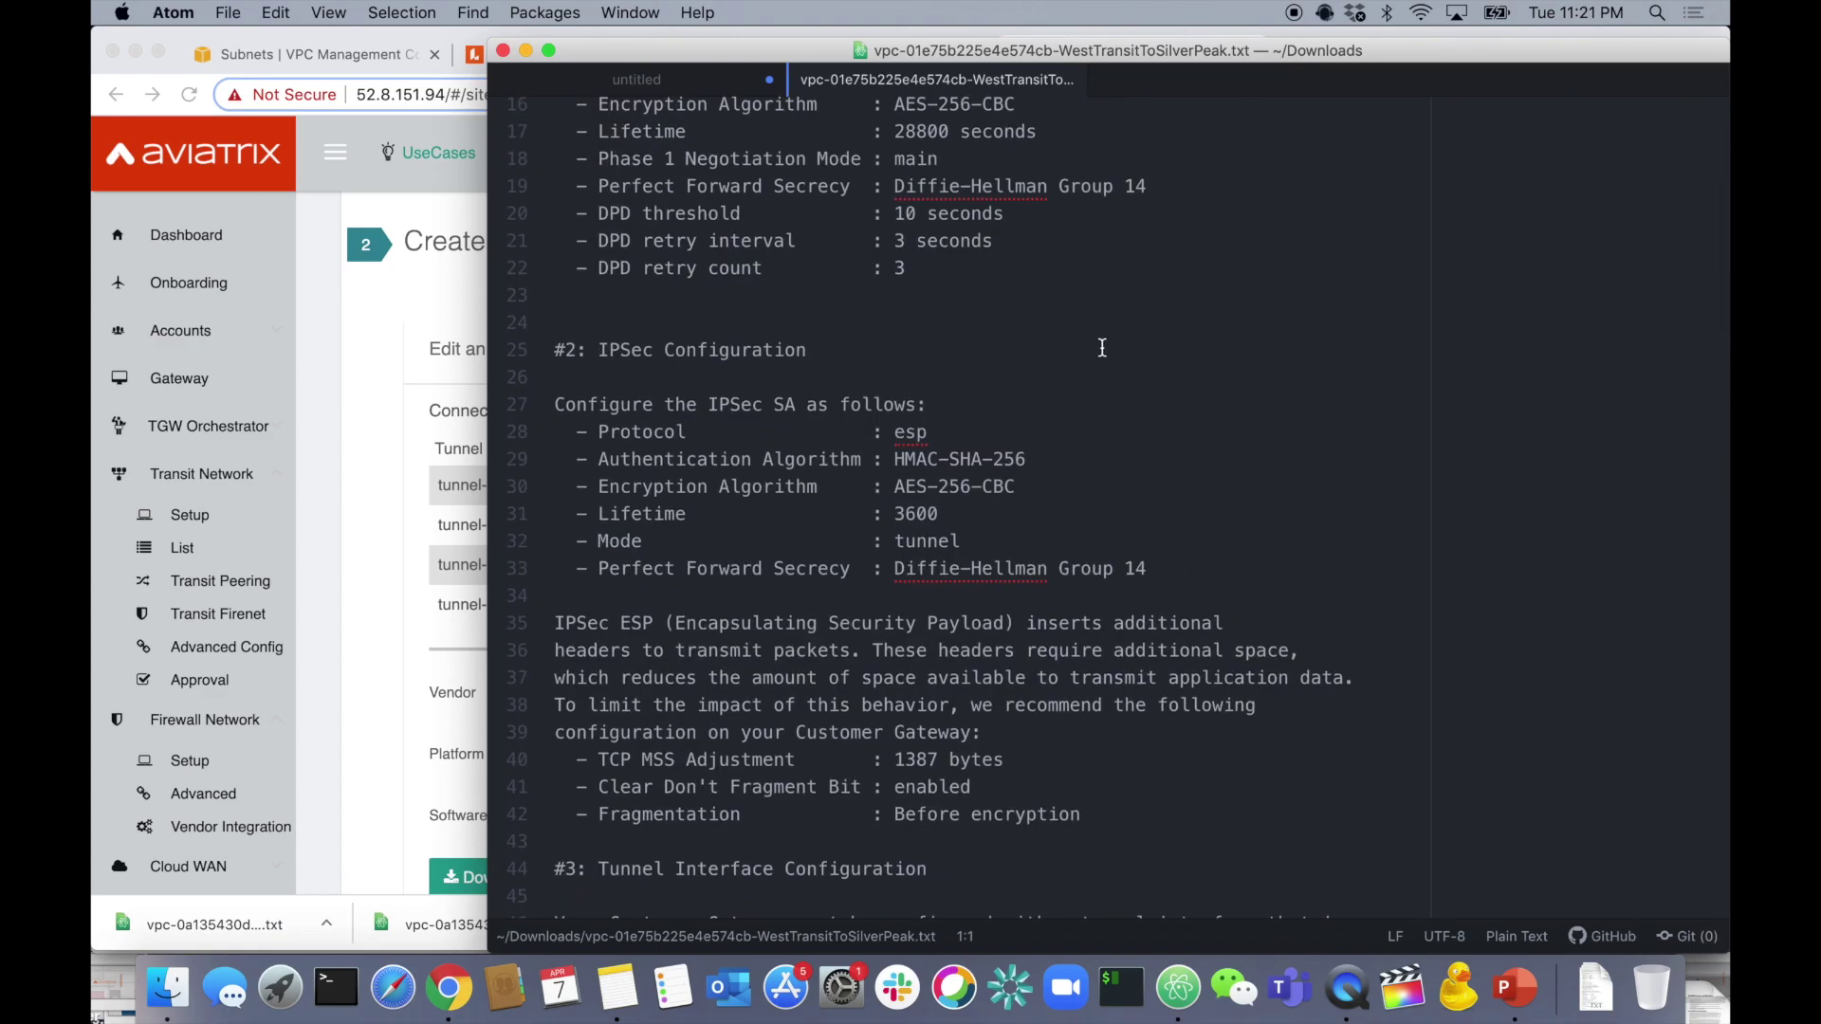
scroll(1098, 641, "up", 5)
scroll(1098, 641, "down", 15)
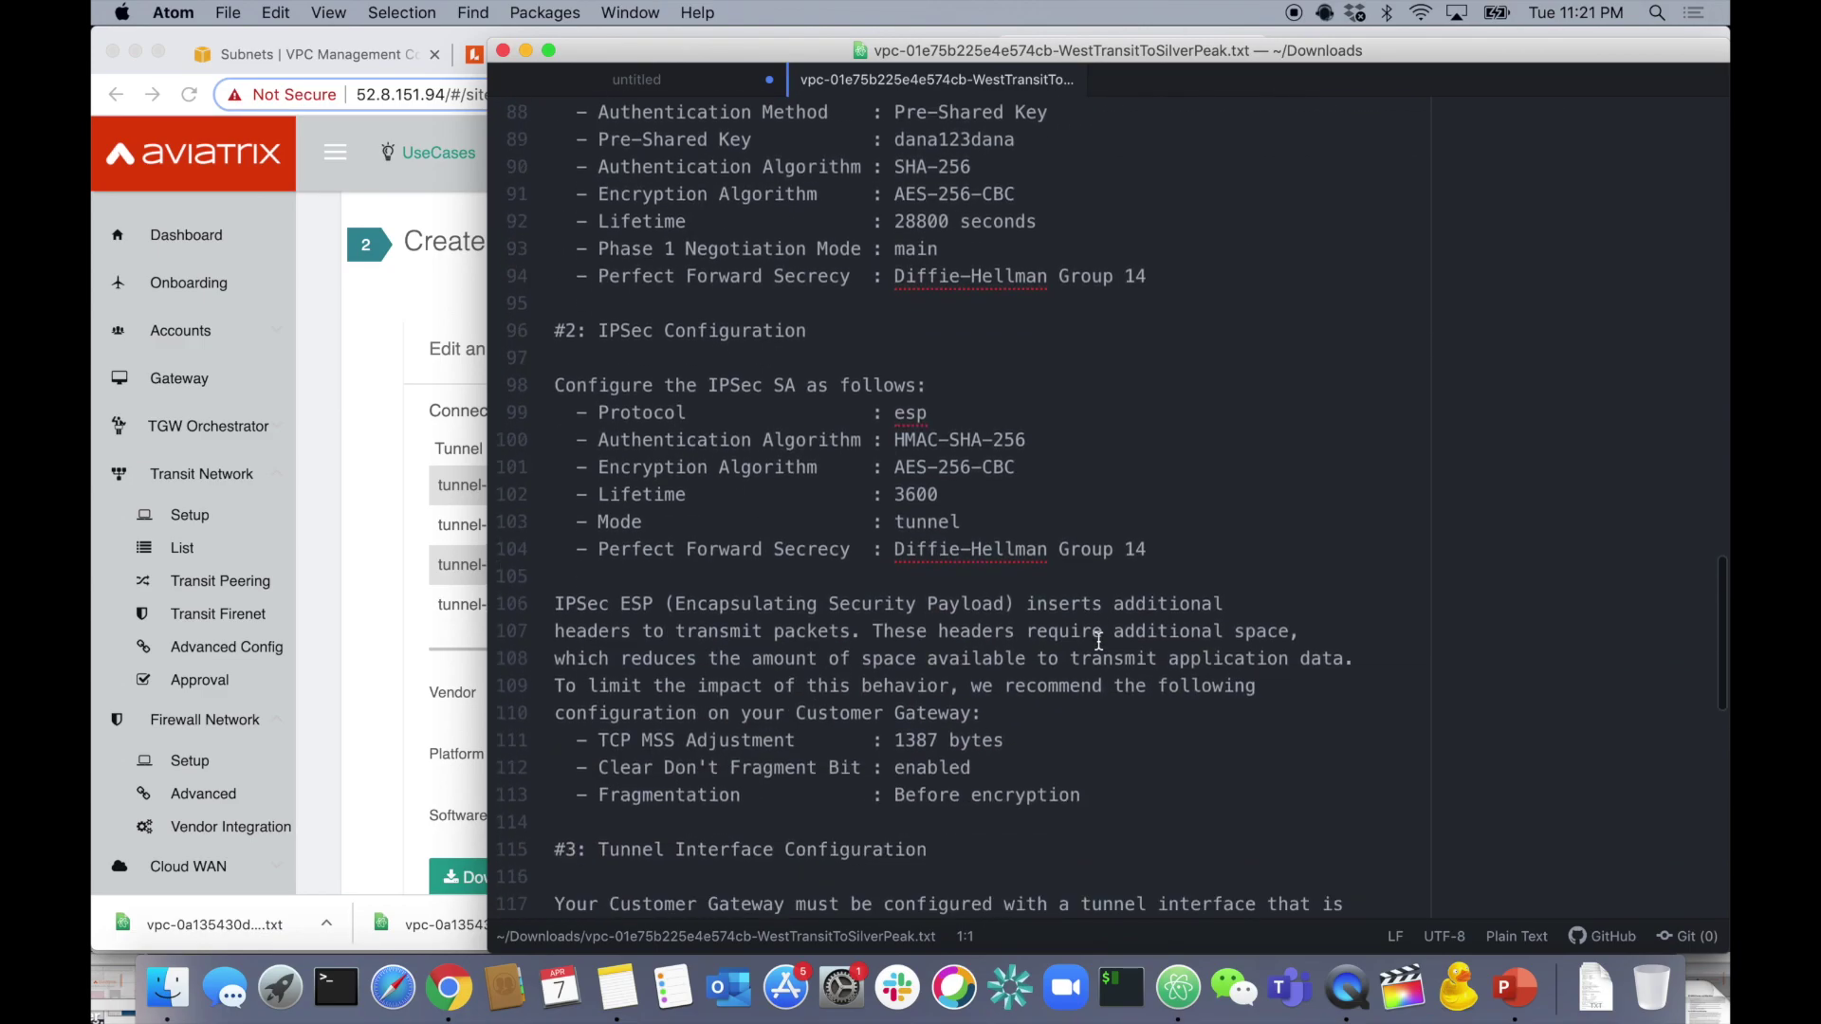
scroll(1098, 641, "up", 20)
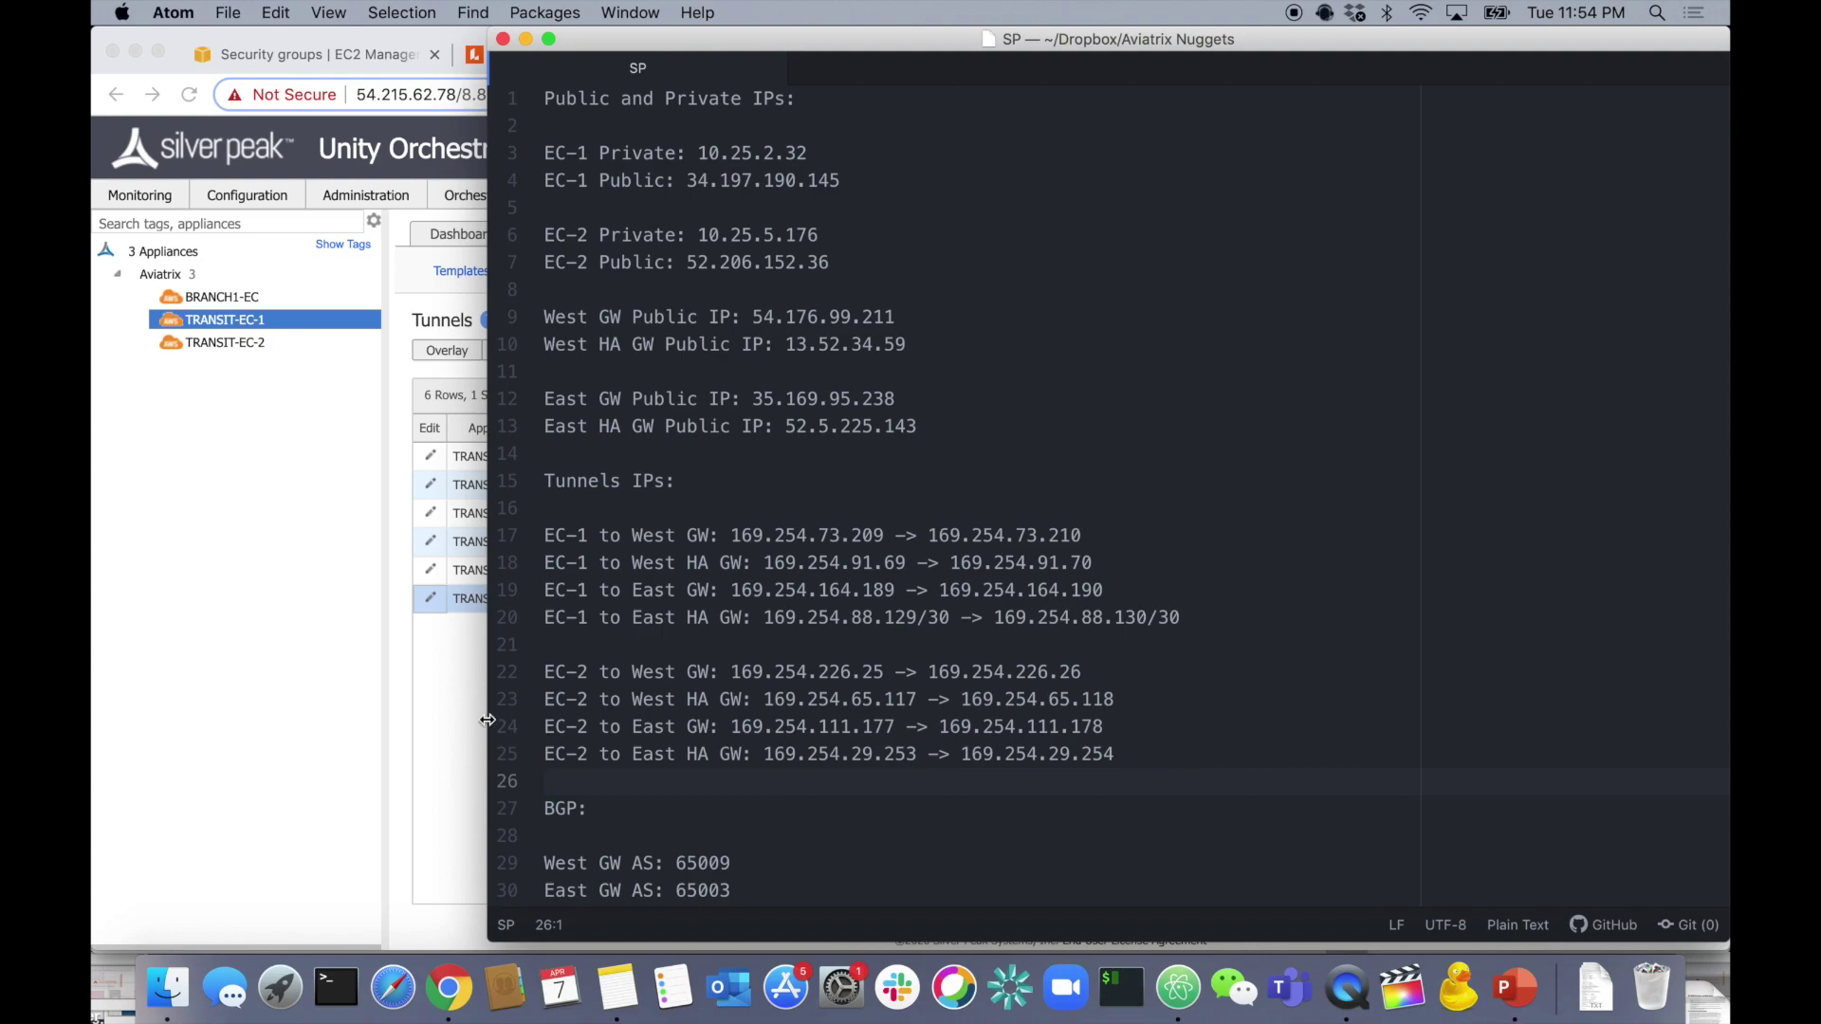
- Bring the Orchestrator's Chrome window back in front of Atom
left_click(389, 593)
mouse_move(272, 353)
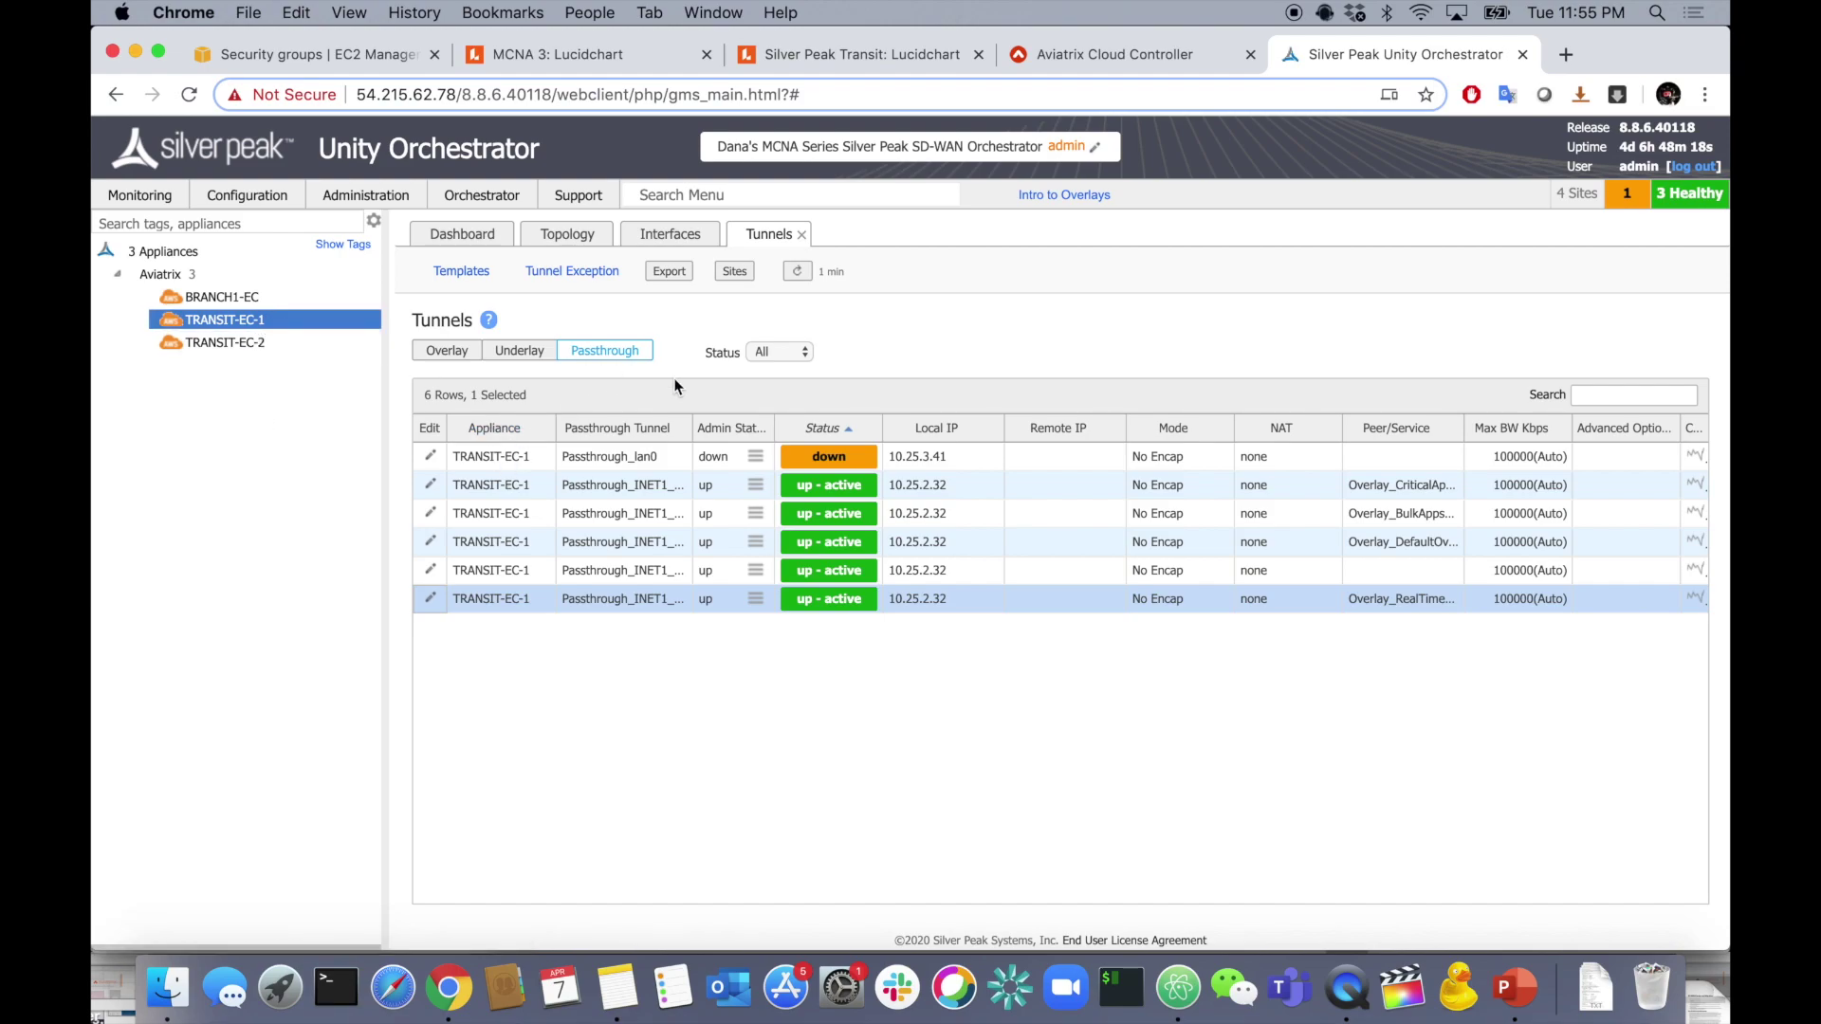
- From Configuration > Tunnels, open TRANSIT-EC-1's Tunnels dialog on the Passthrough tab
left_click(260, 201)
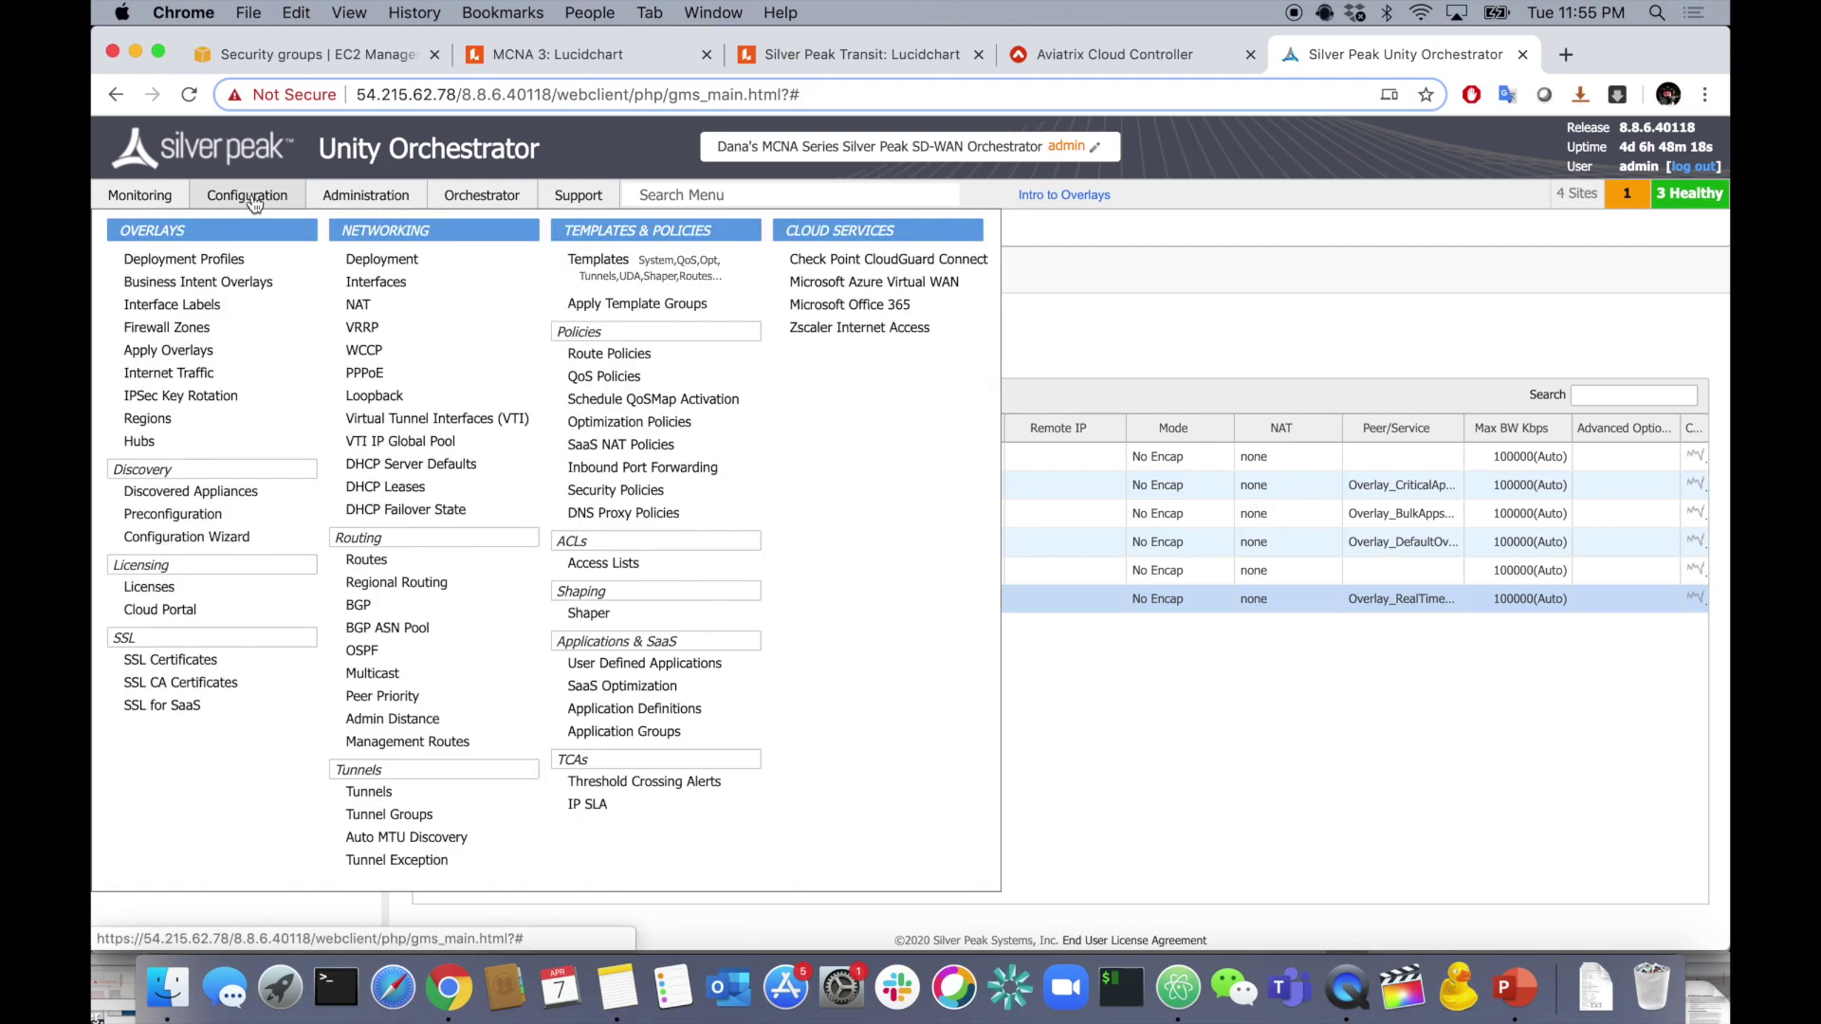
left_click(391, 796)
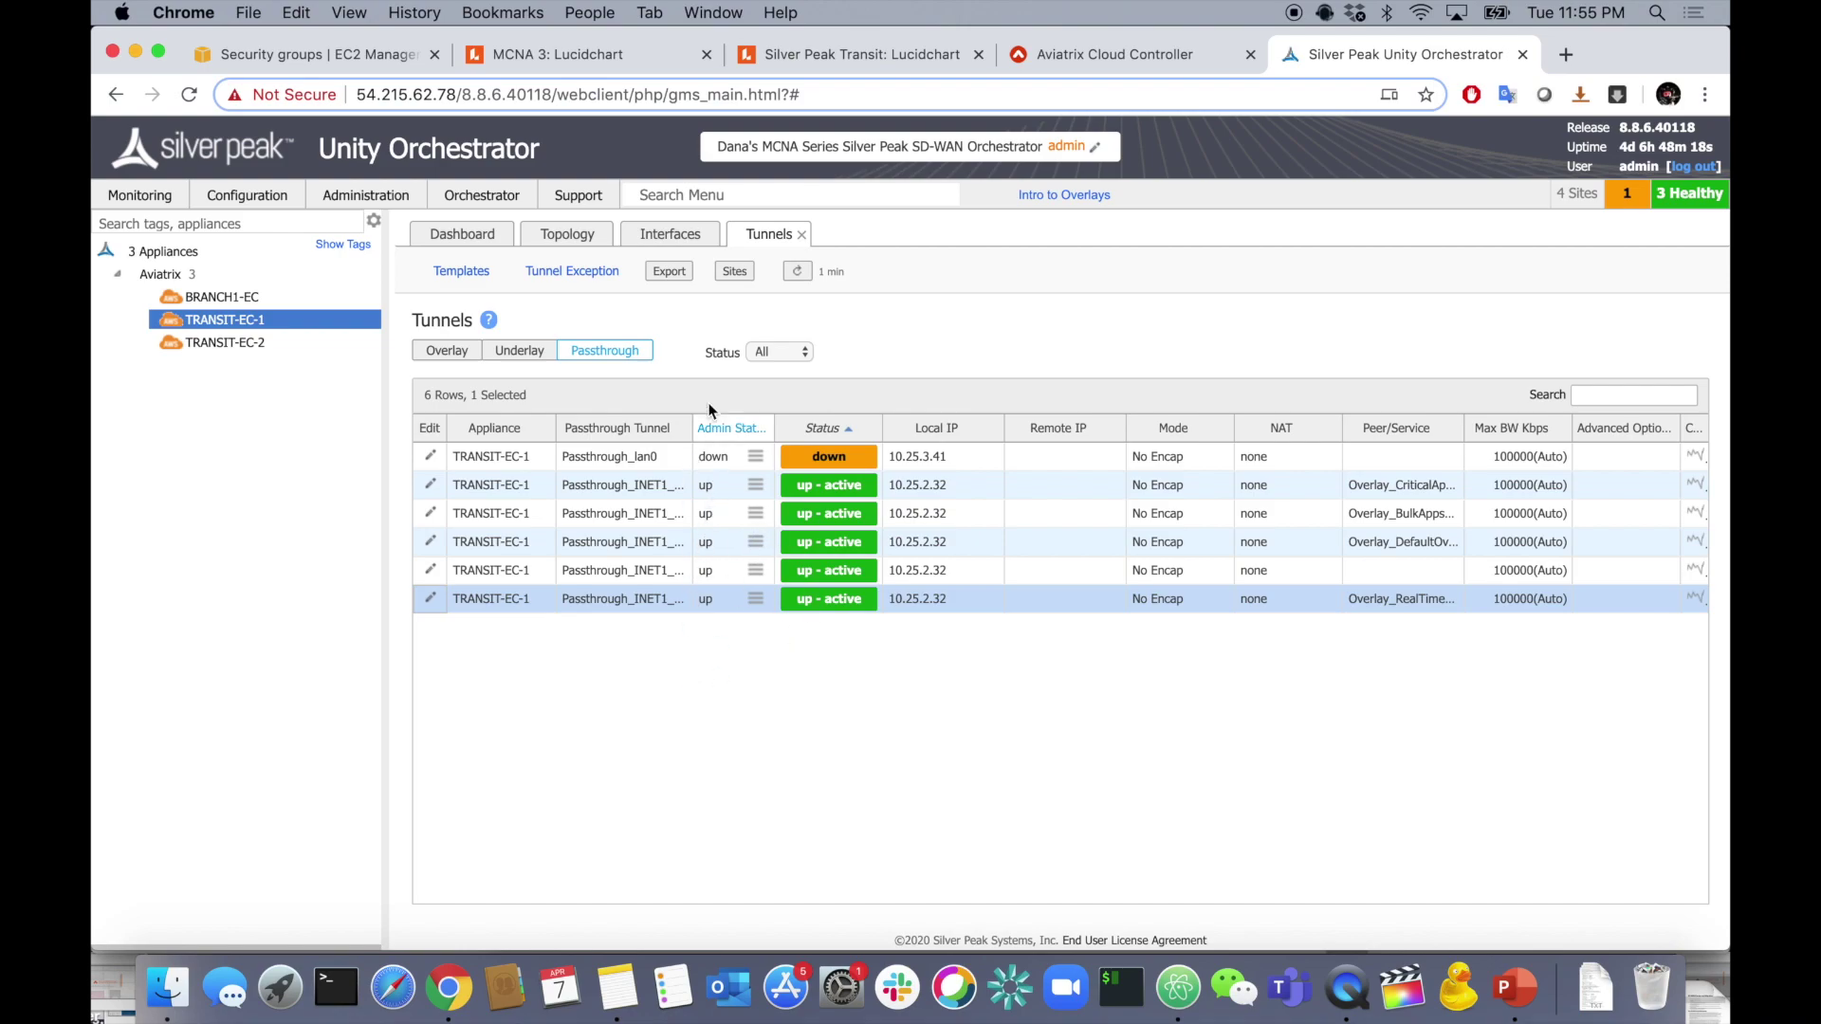
left_click(431, 598)
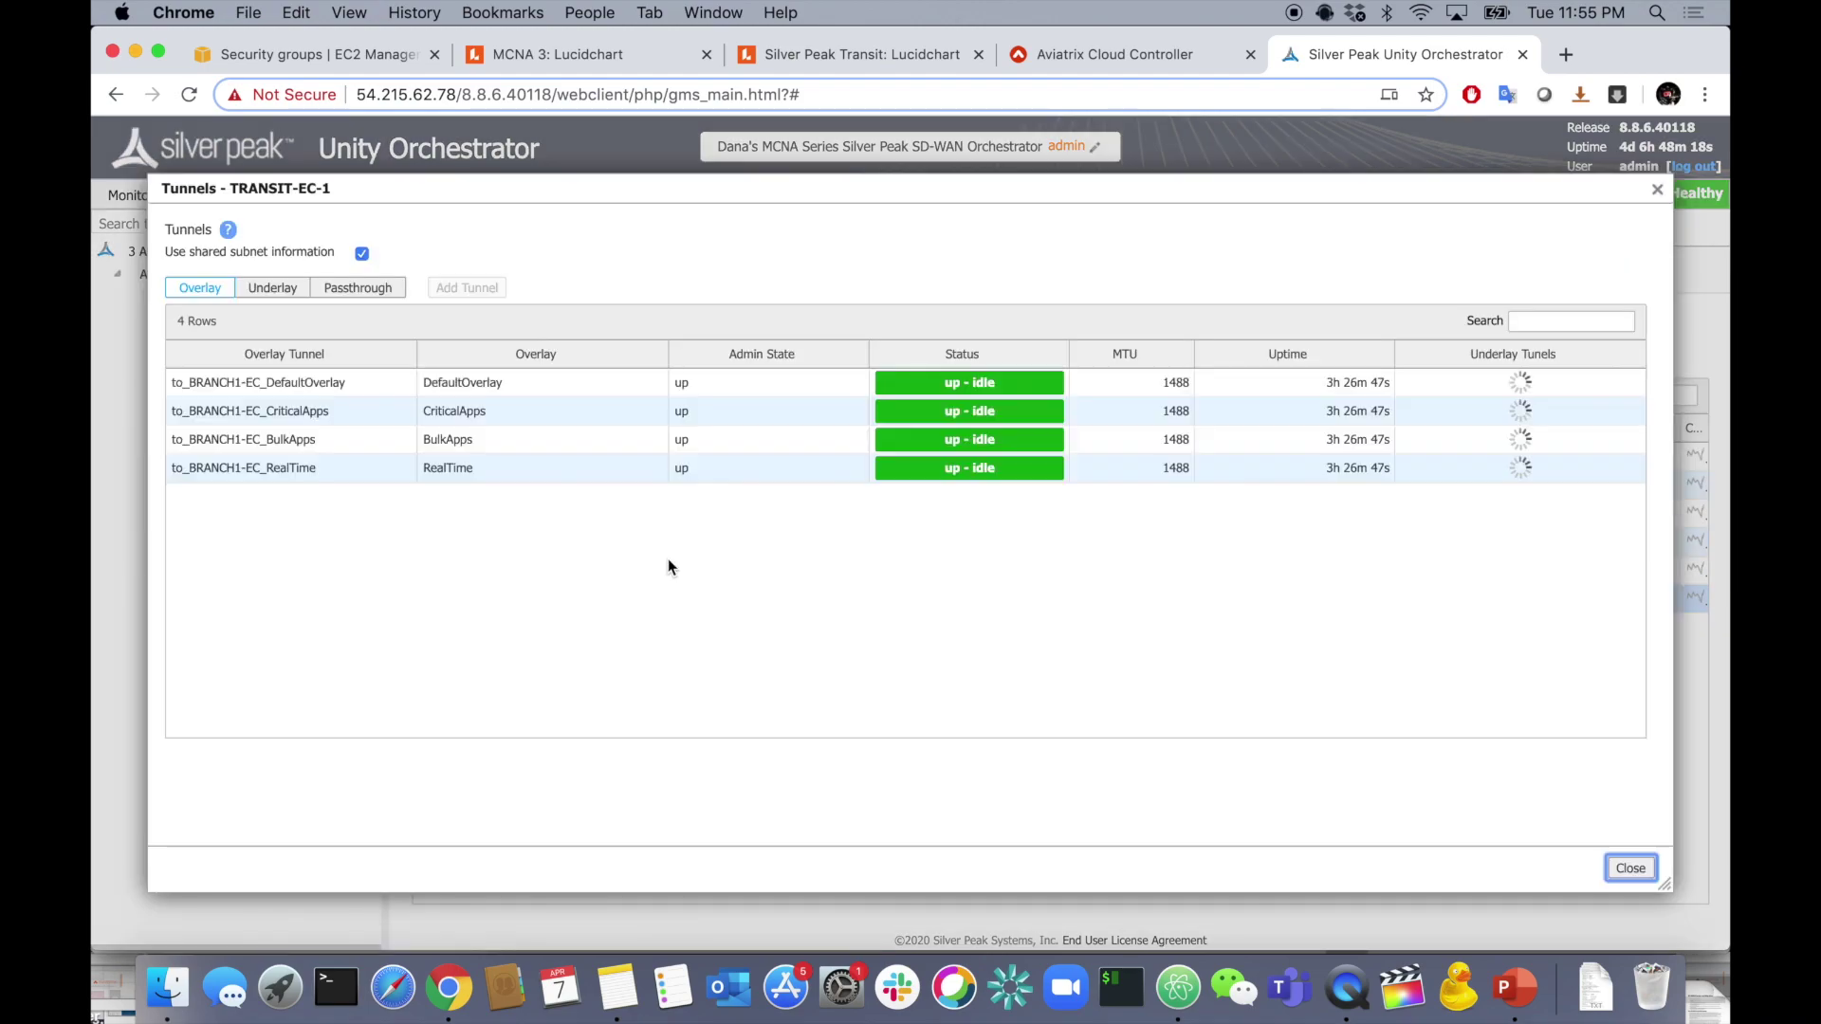
left_click(361, 288)
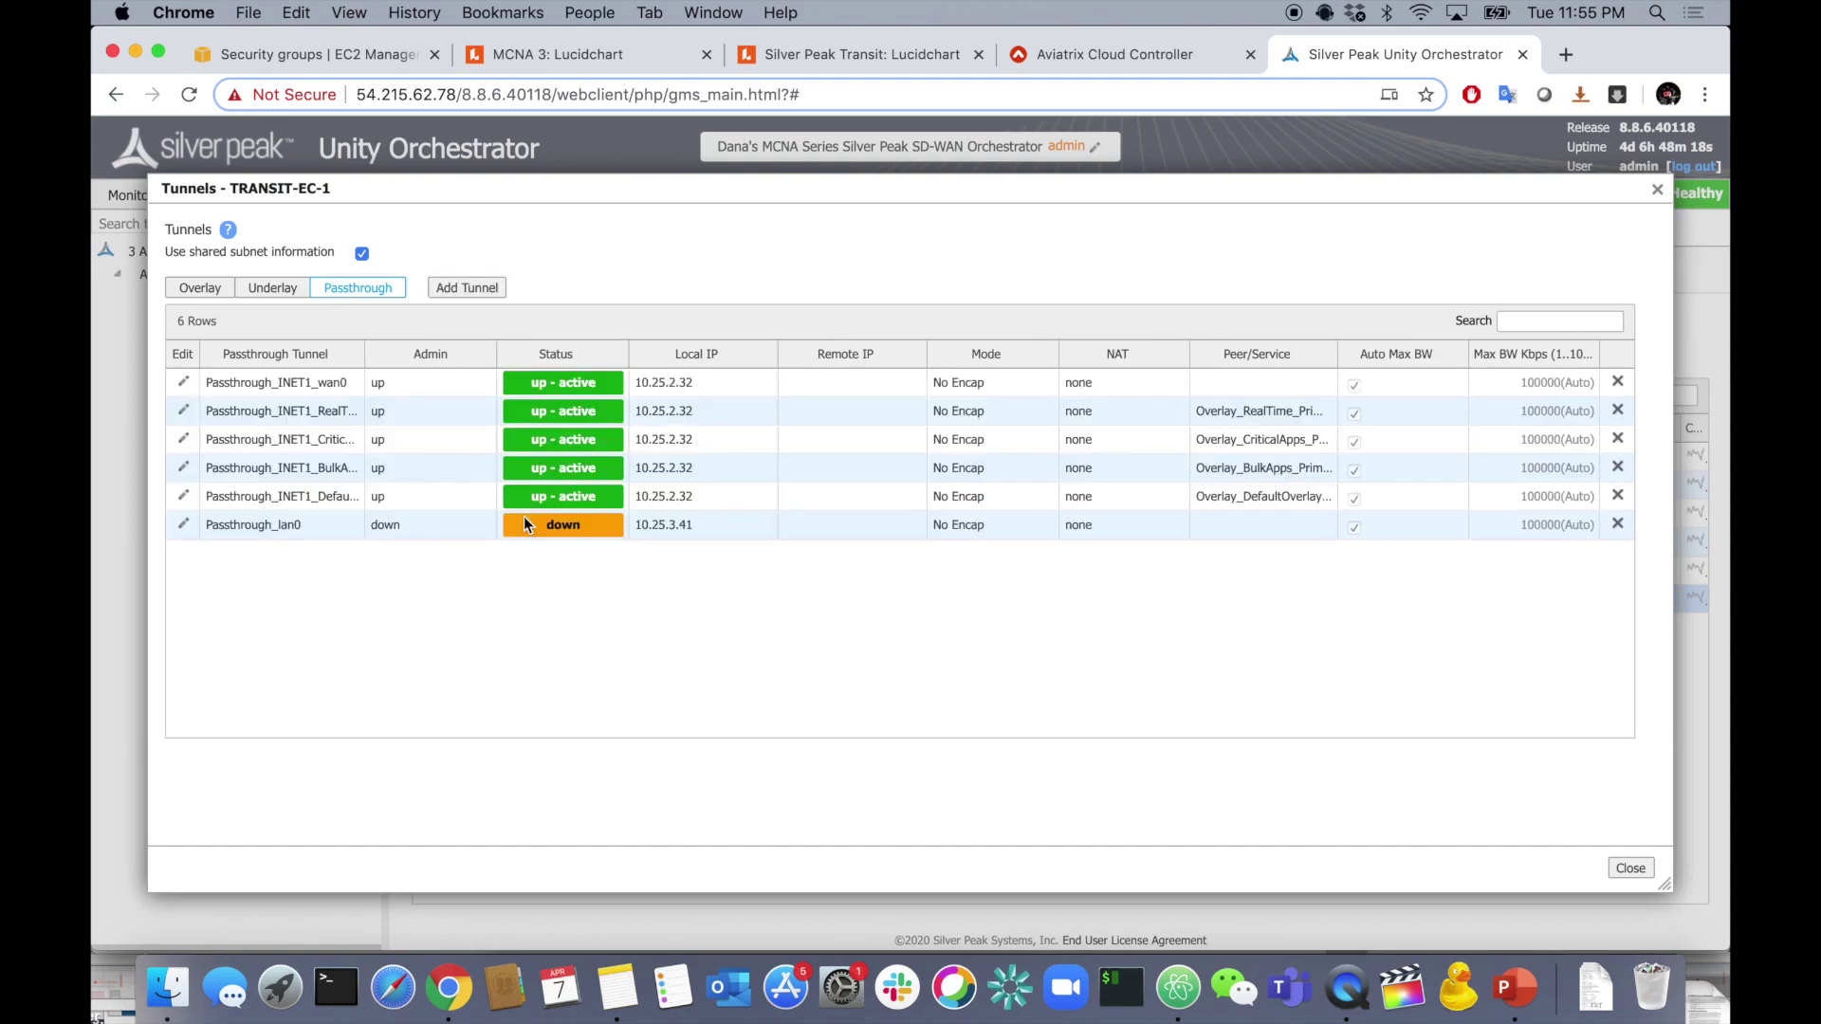
- Add passthrough tunnel AVTX-GW-WEST in IPSec mode, admin up, with local IP 10.25.2.32
left_click(468, 288)
left_click(1028, 251)
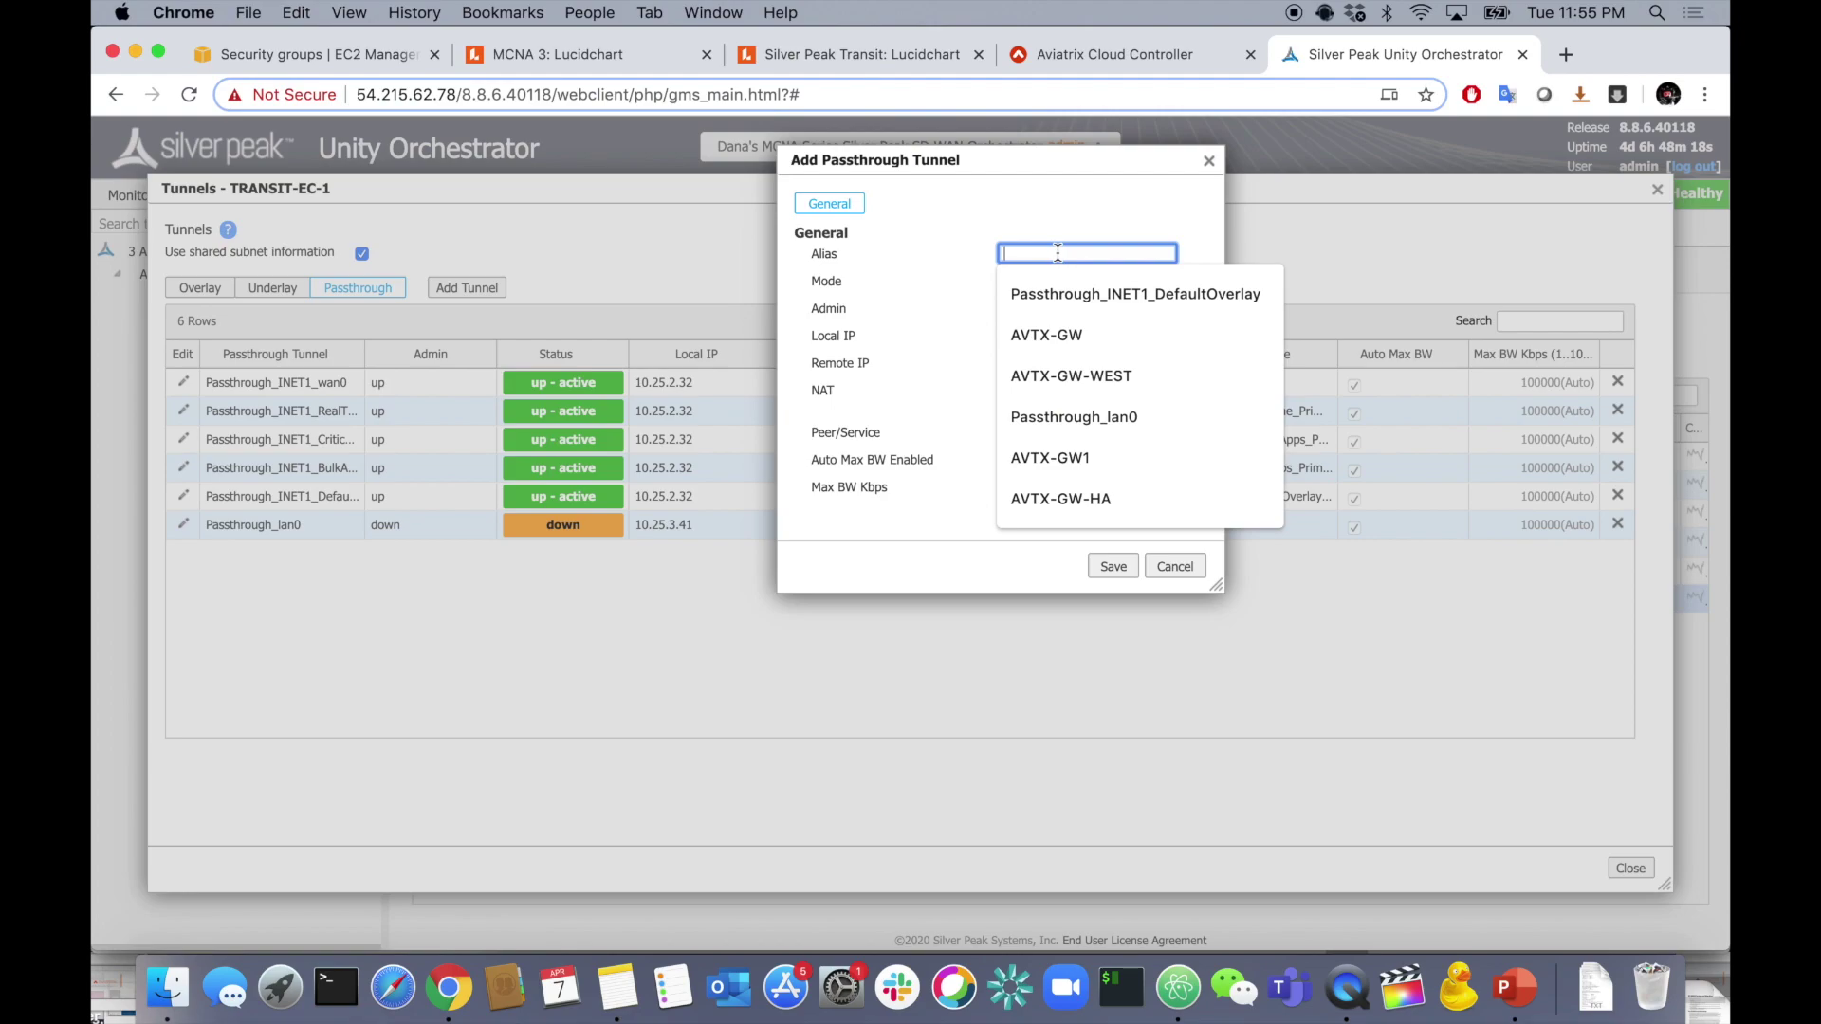
type("AVTX-")
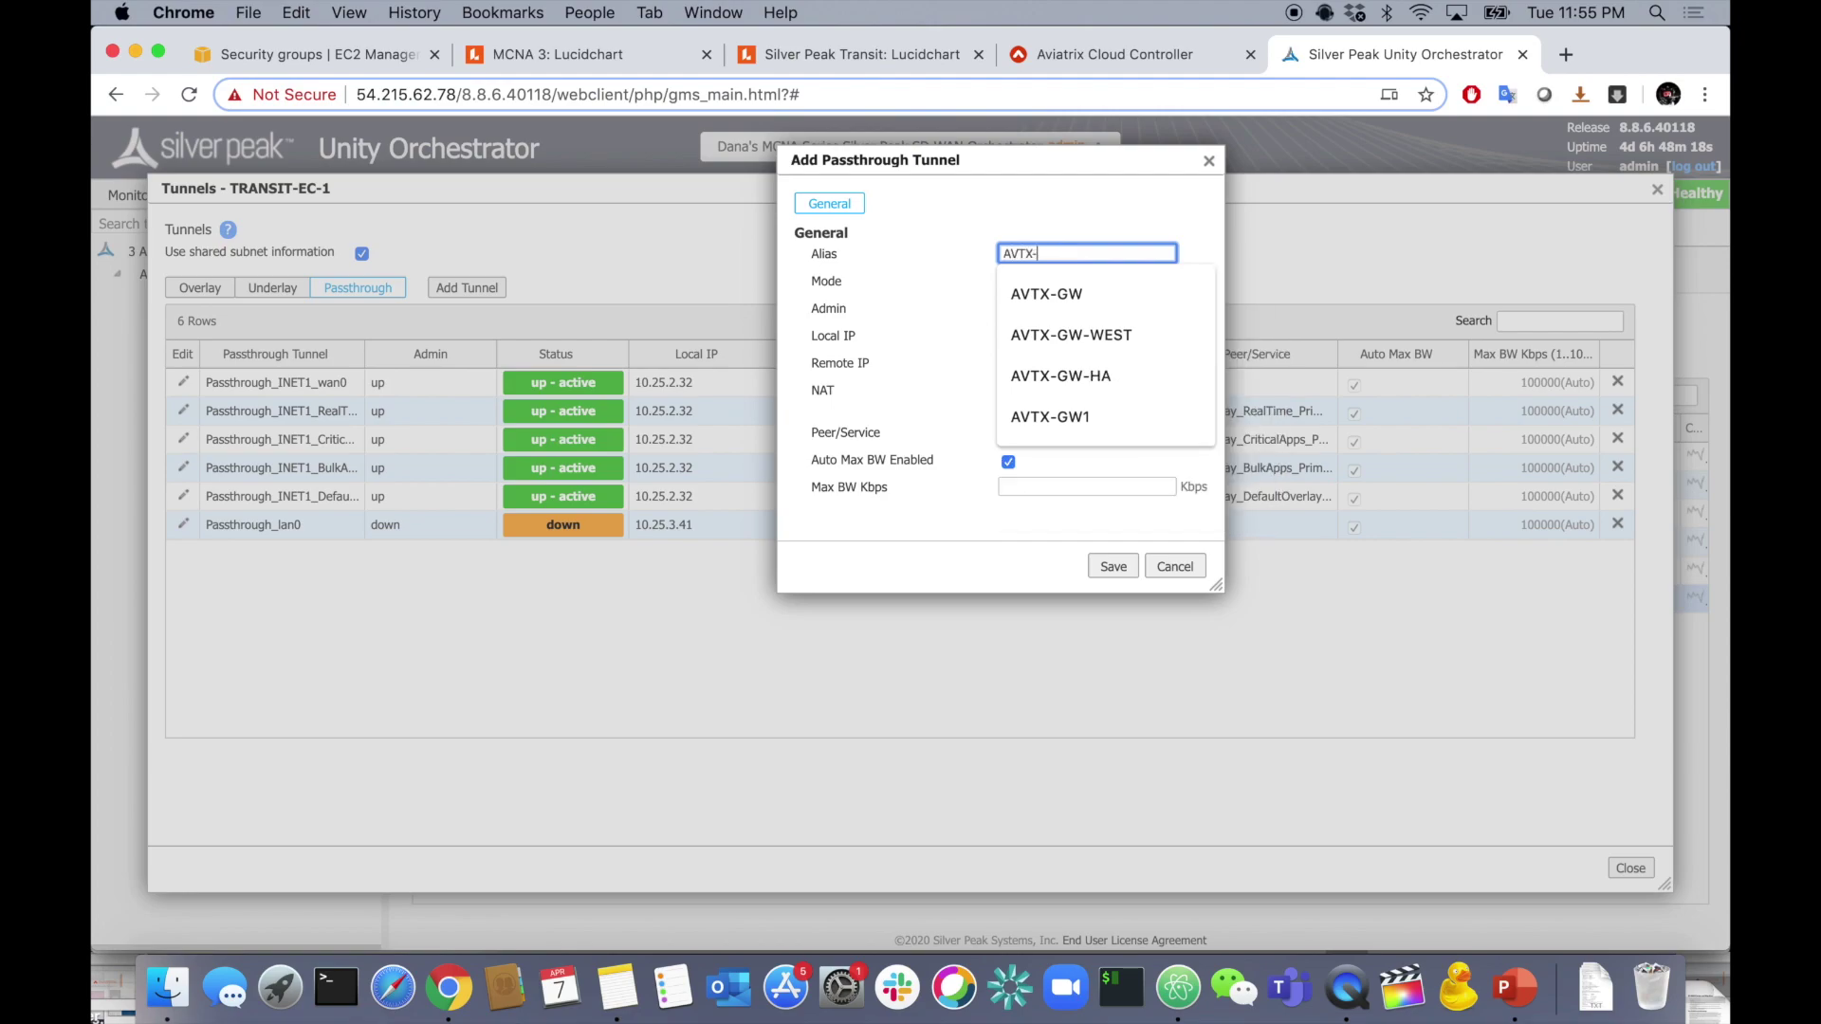
type("GW-WEST")
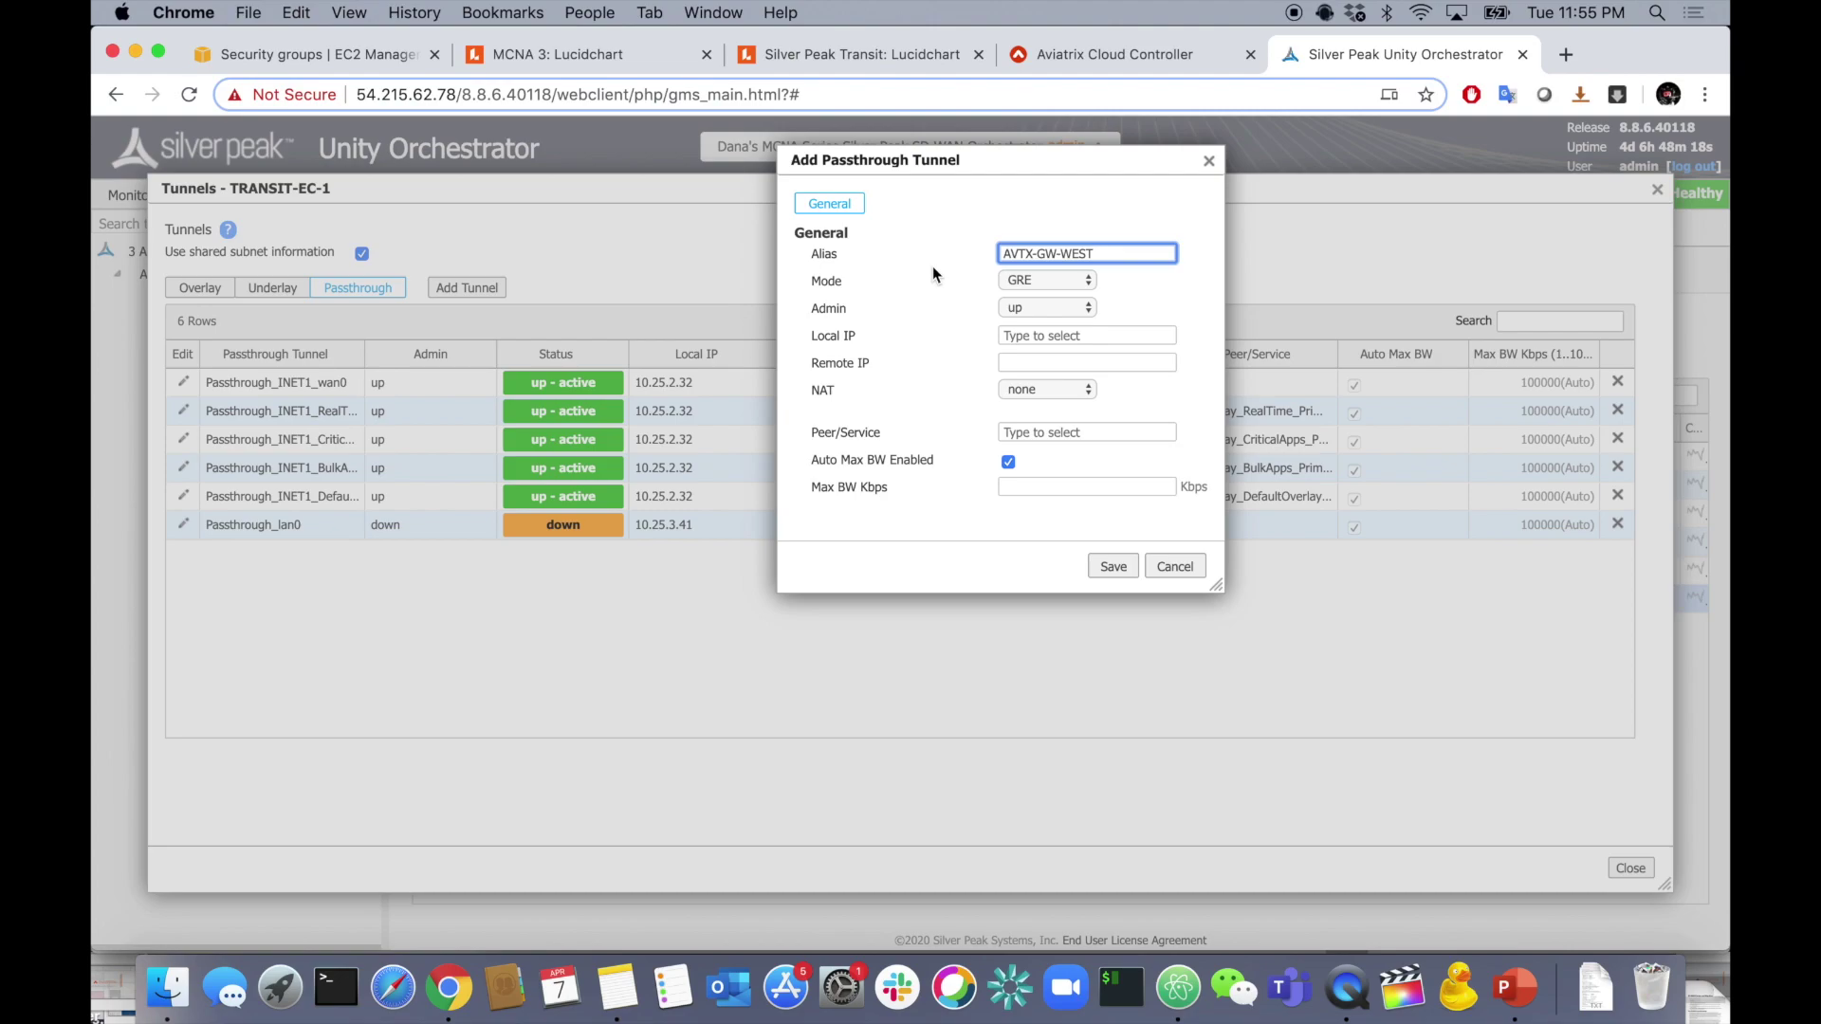
left_click(1066, 286)
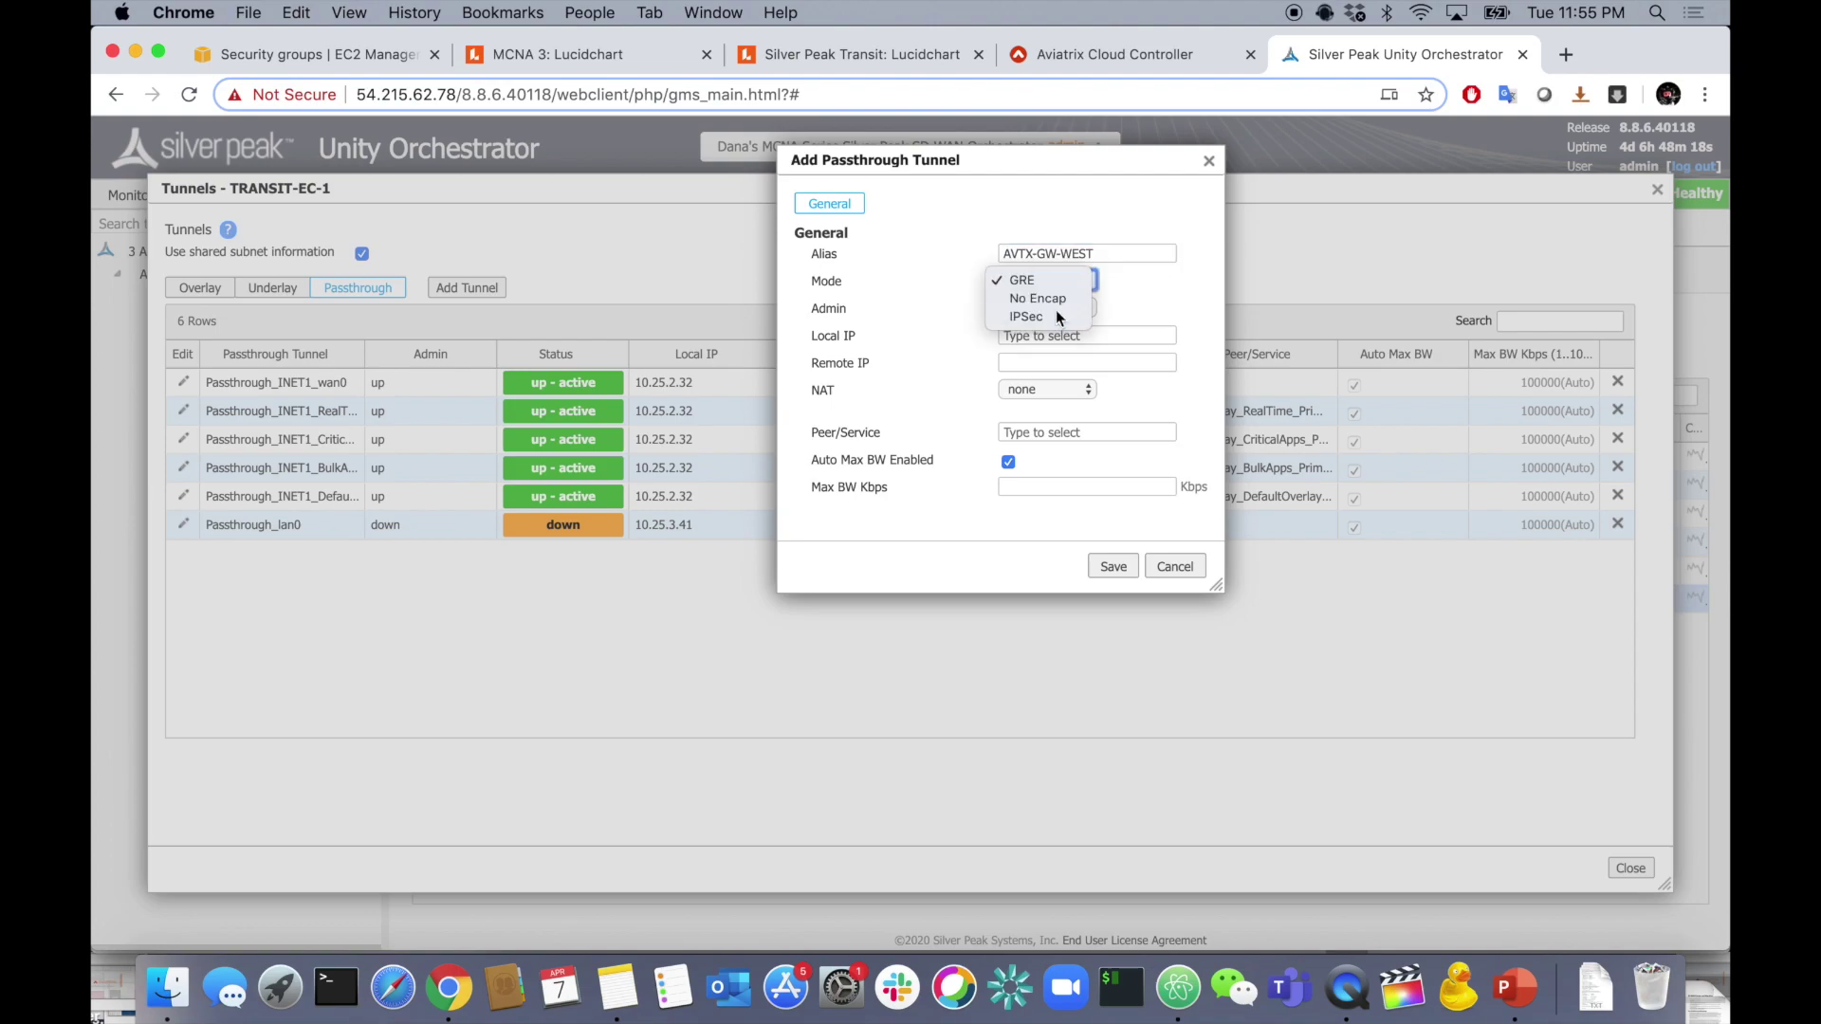
left_click(1055, 309)
left_click(1051, 309)
left_click(1051, 310)
left_click(1053, 333)
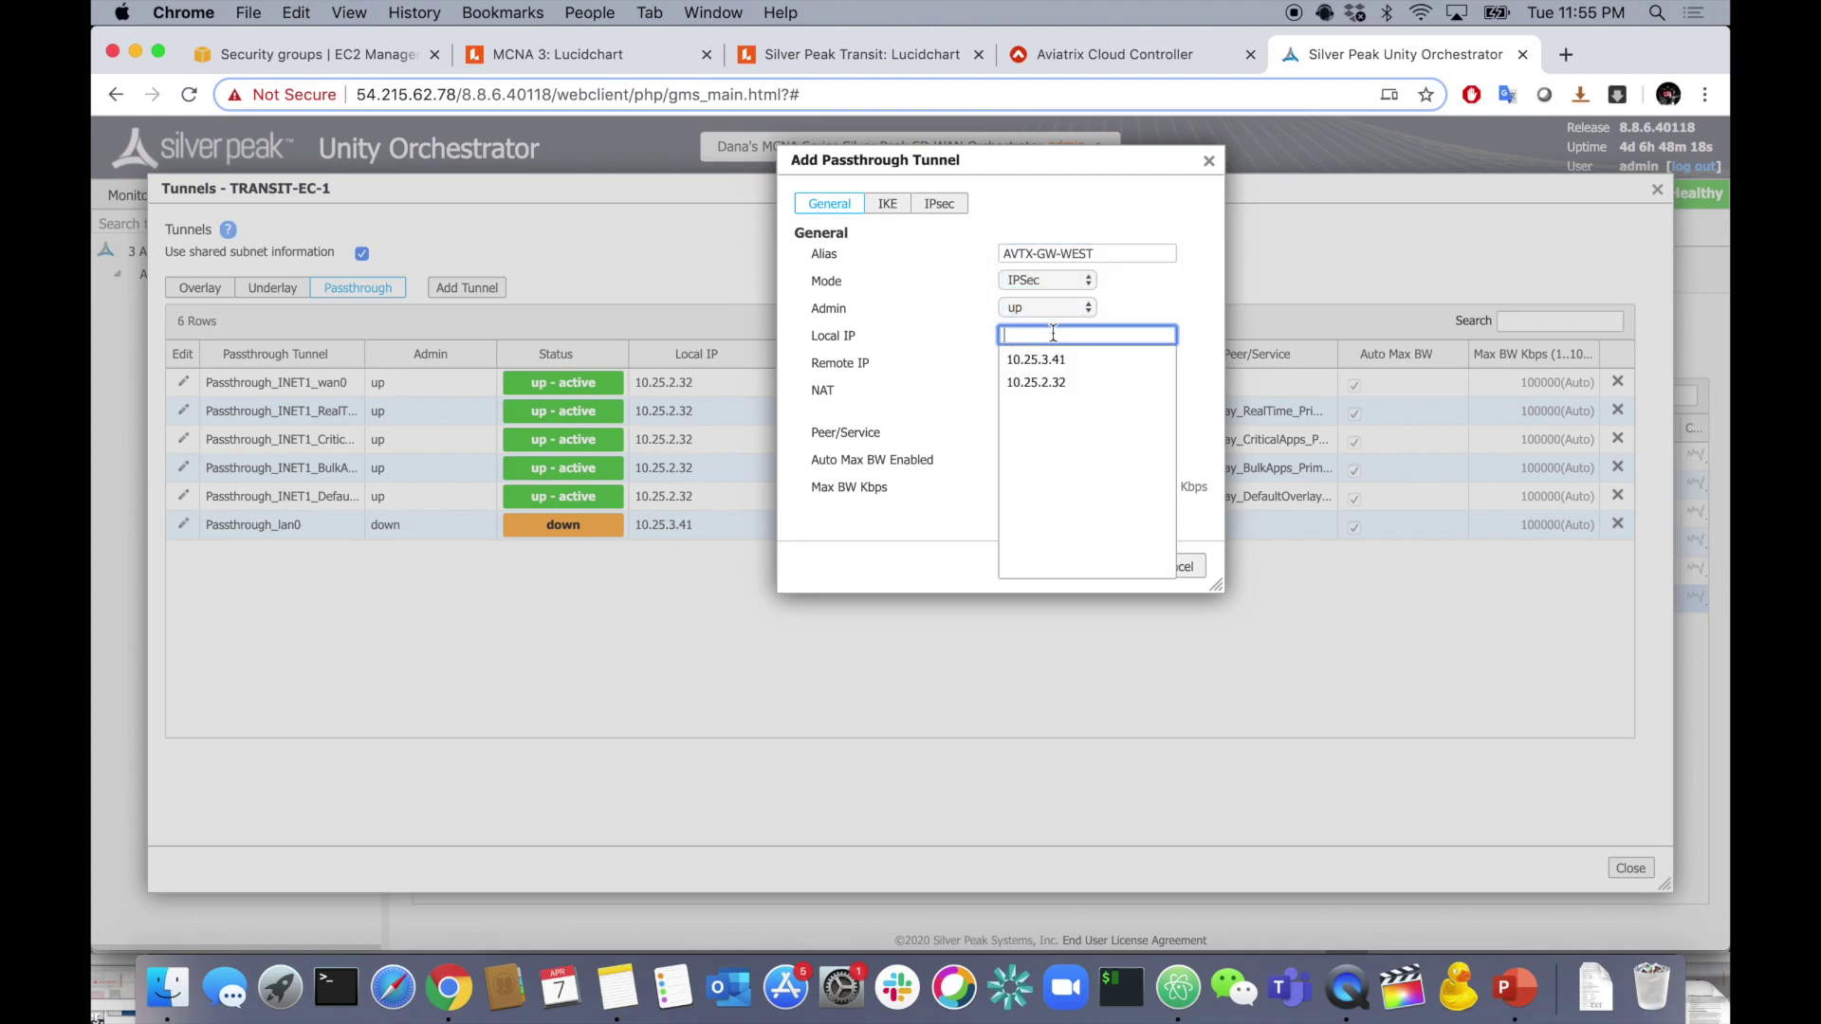
left_click(1078, 381)
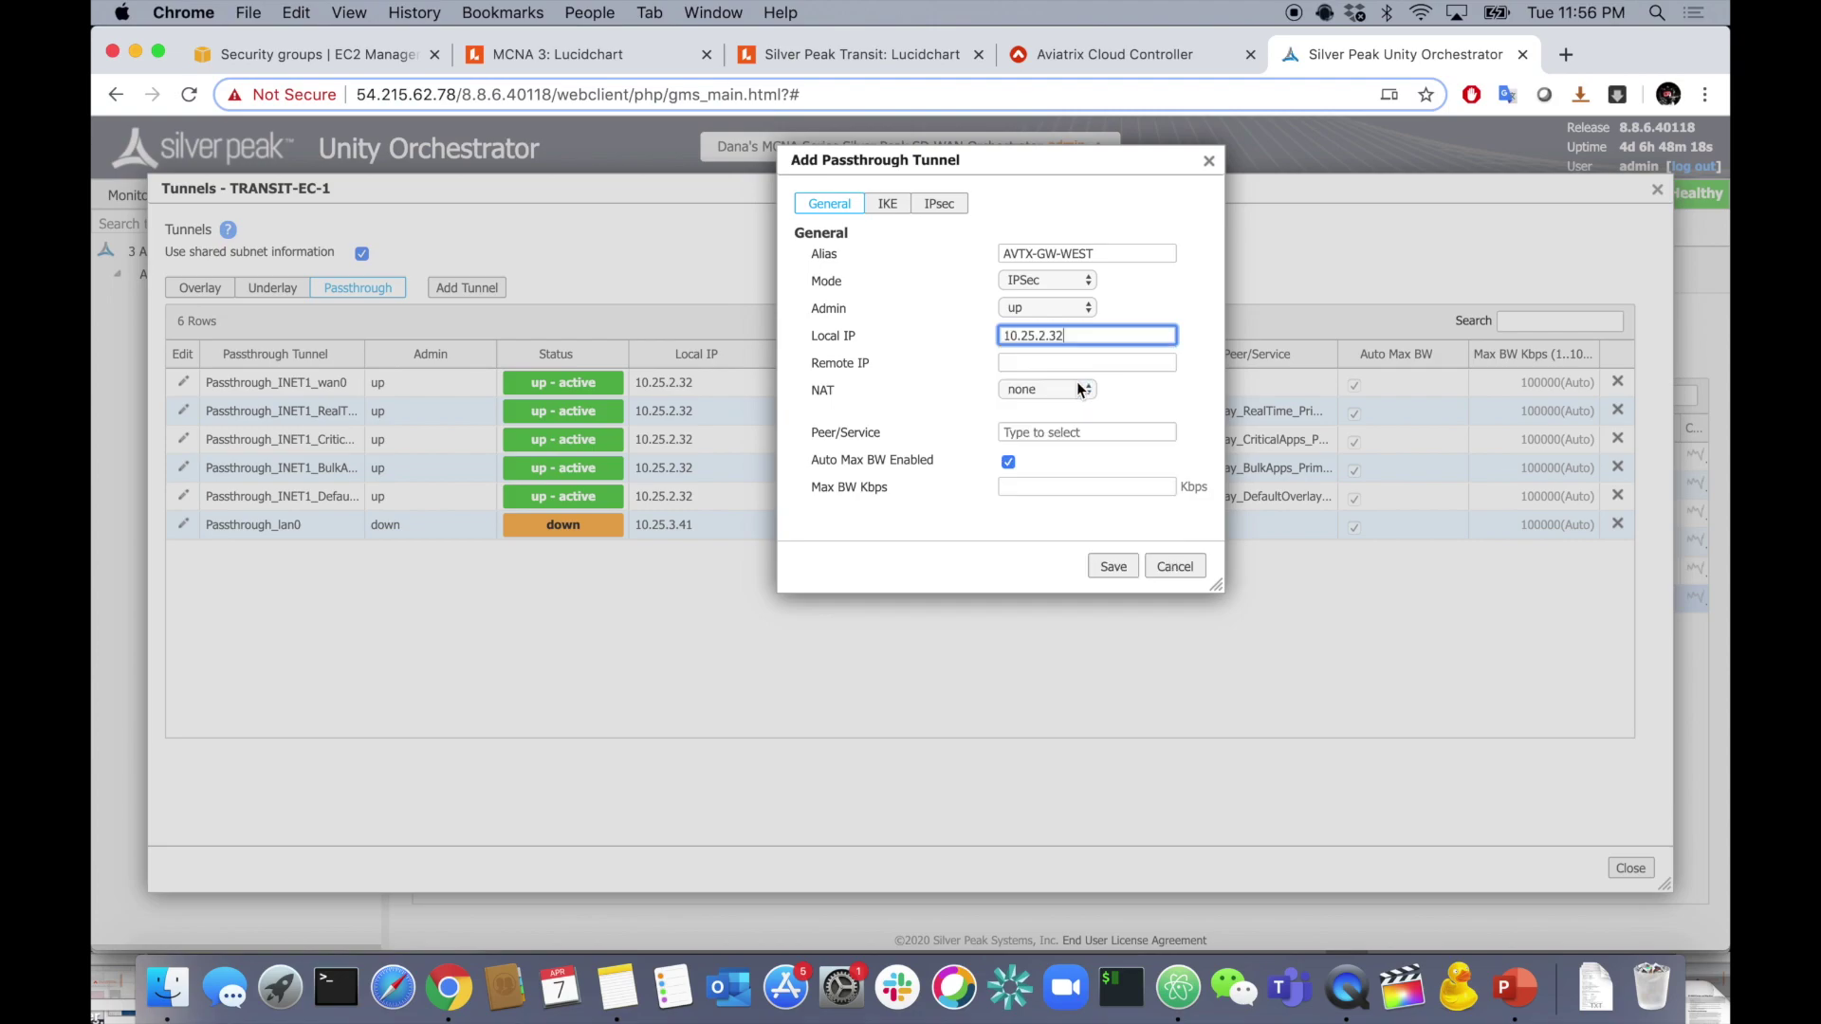
- Set the remote IP to the West gateway's 54.176.99.211, copied from the Atom notes
left_click(1178, 988)
left_click_drag(700, 154, 807, 153)
left_click(874, 166)
key("super+Tab")
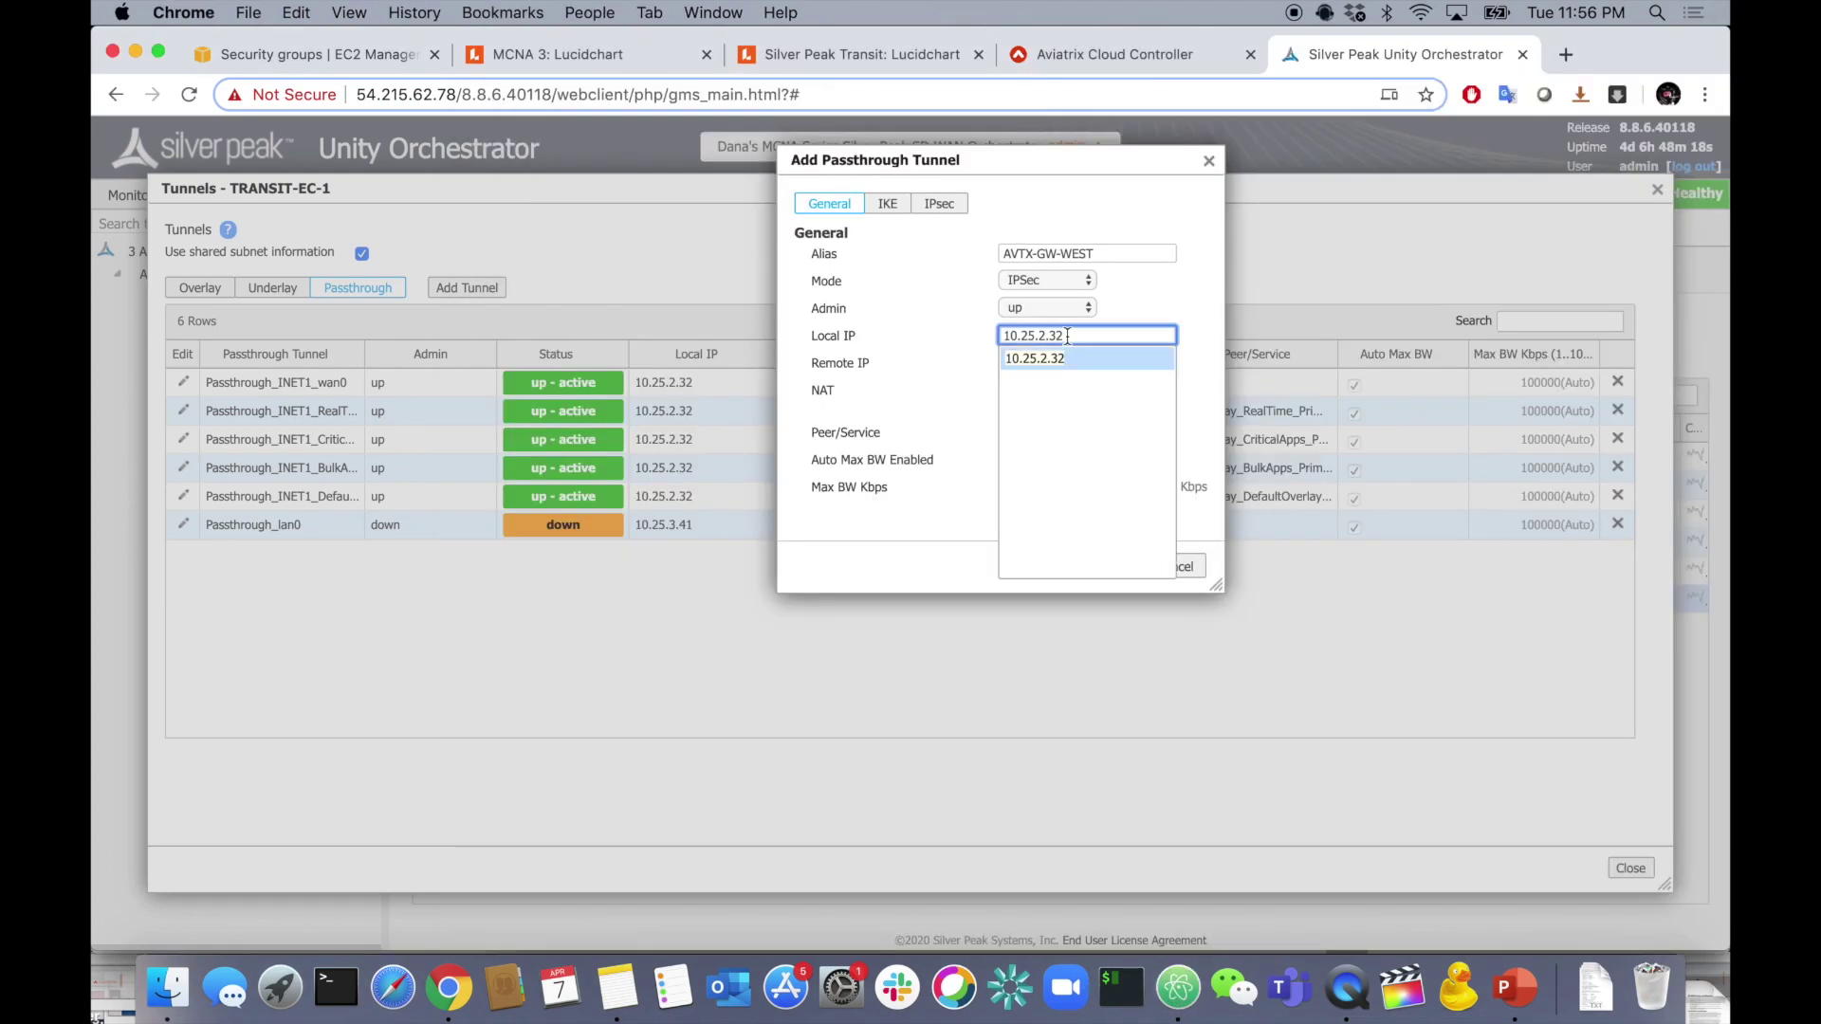
left_click(901, 356)
left_click(1027, 362)
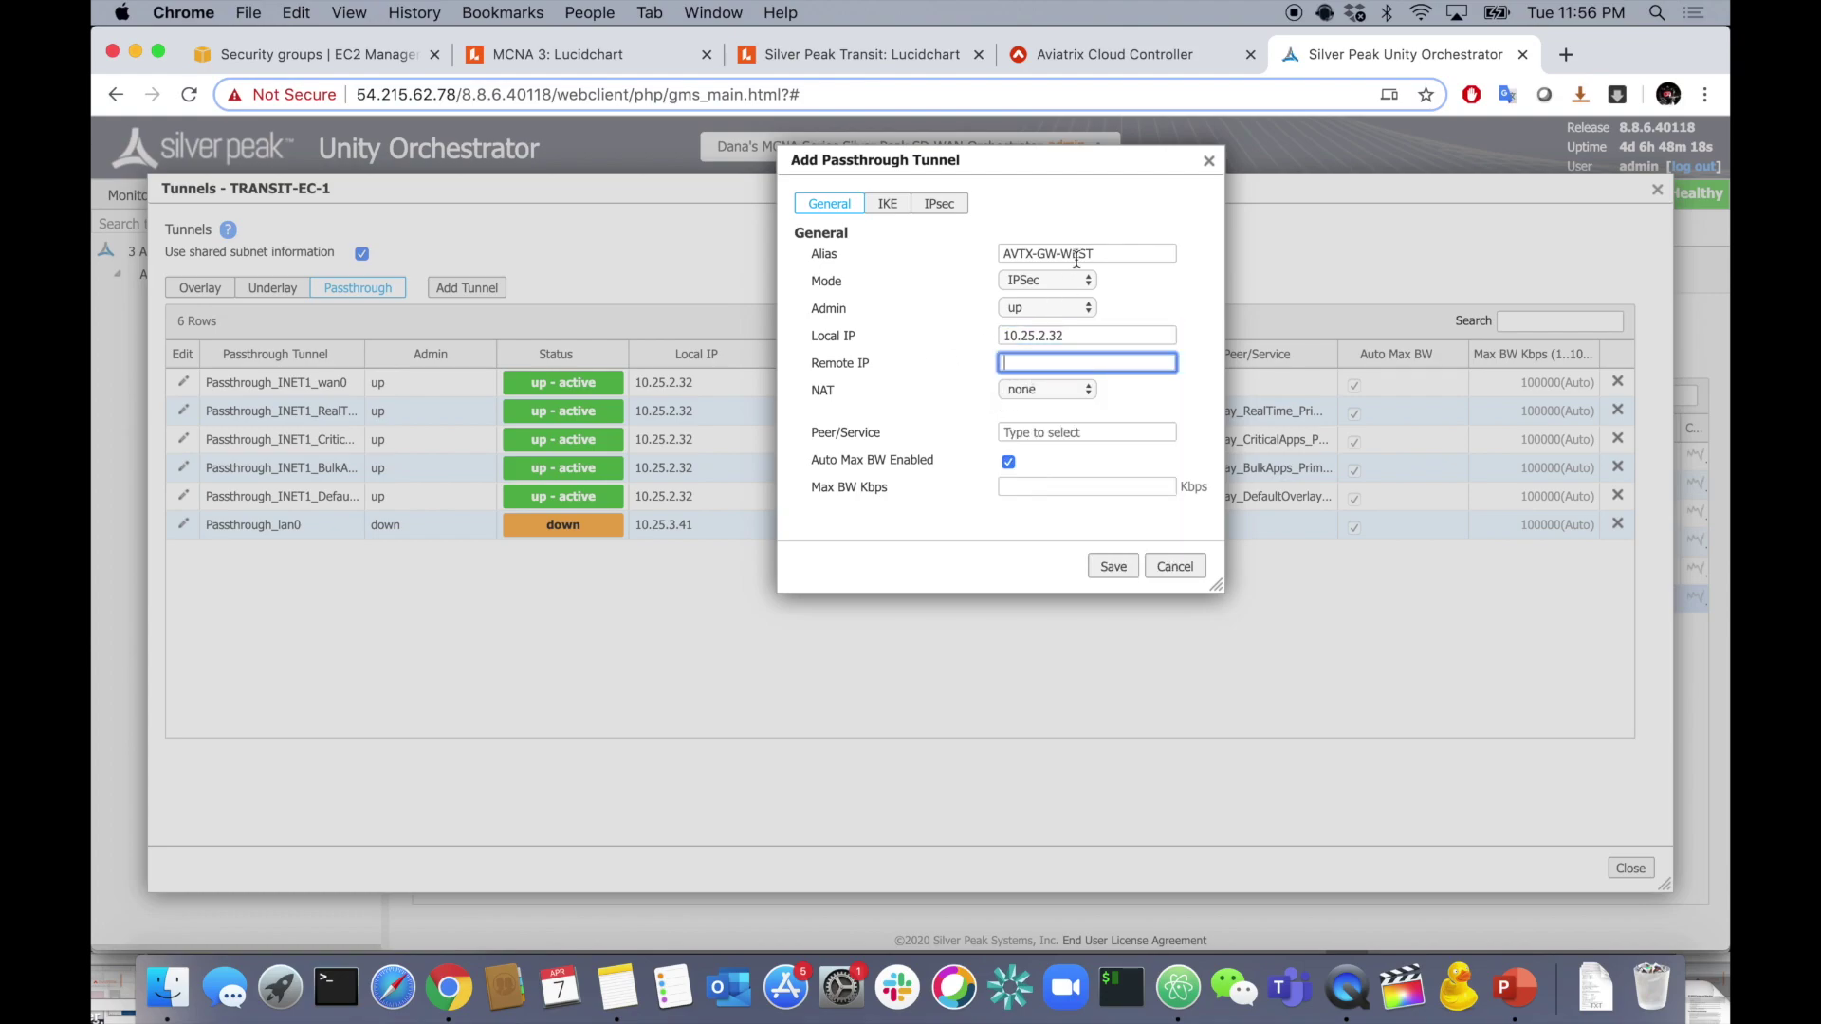
key("super+Tab")
left_click(754, 317)
left_click(896, 317, "shift")
key("super+c")
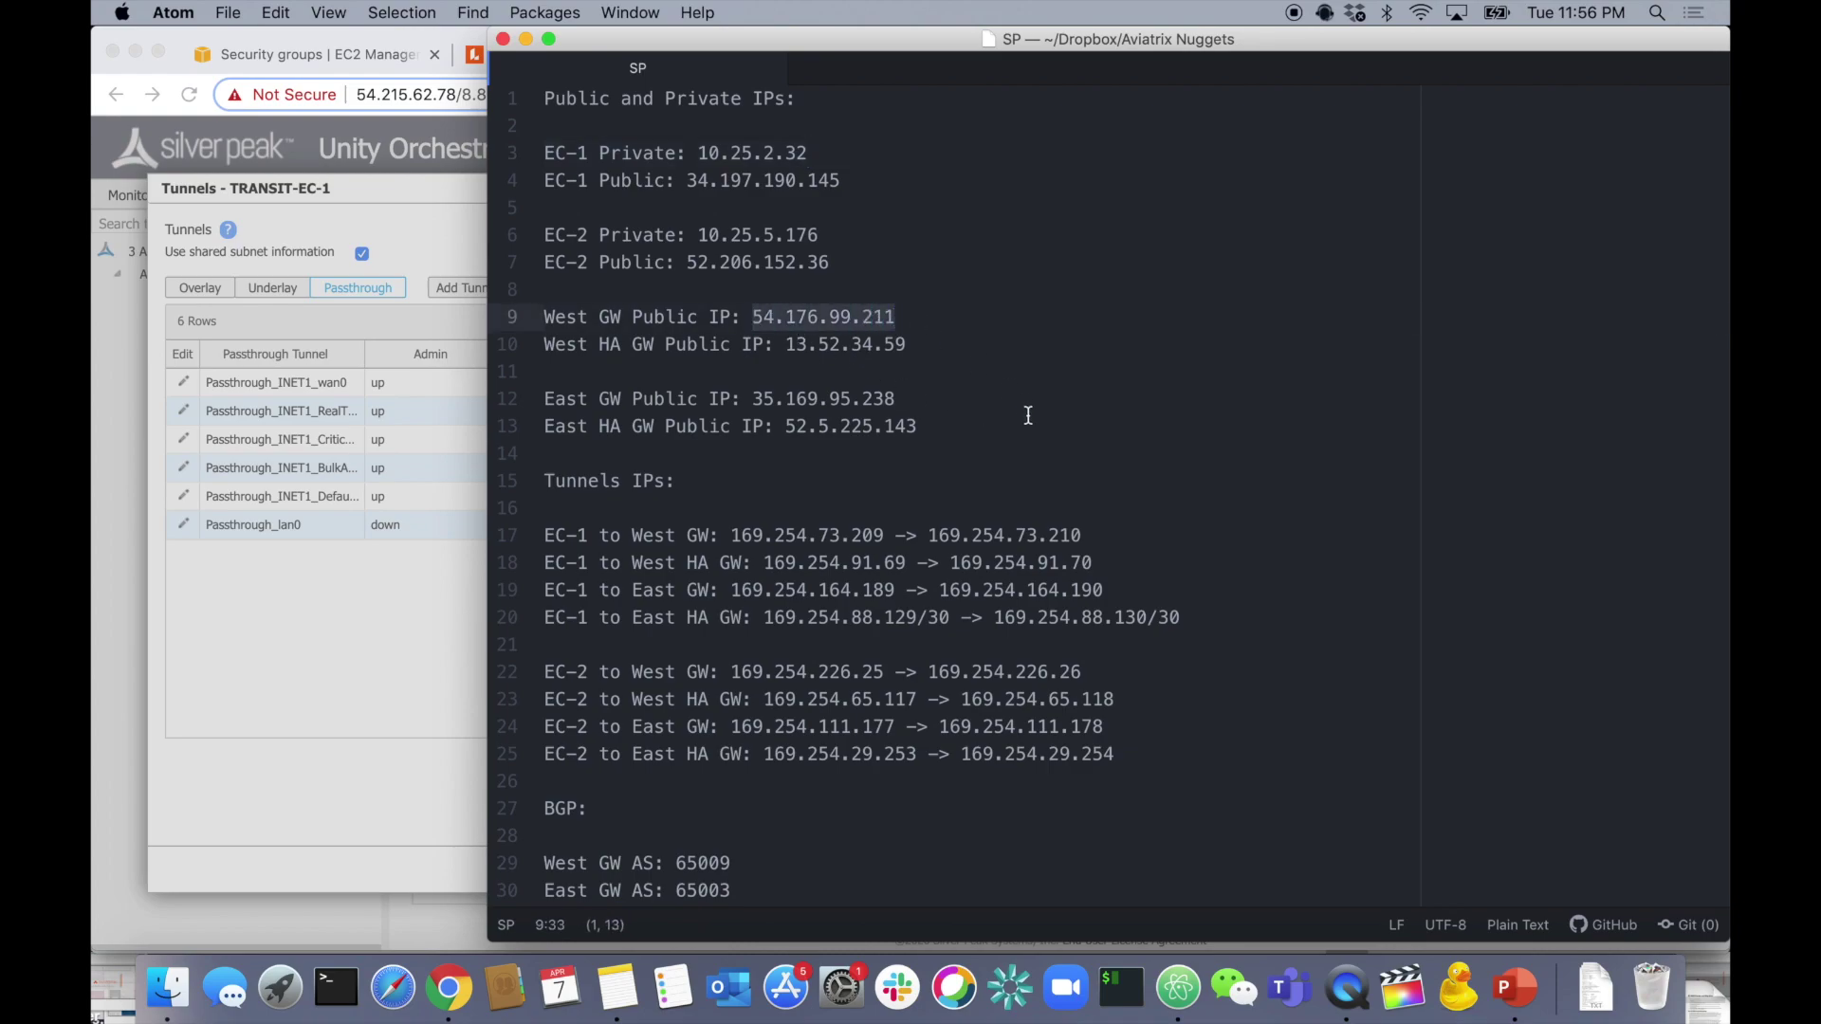
key("super+Tab")
key("super+v")
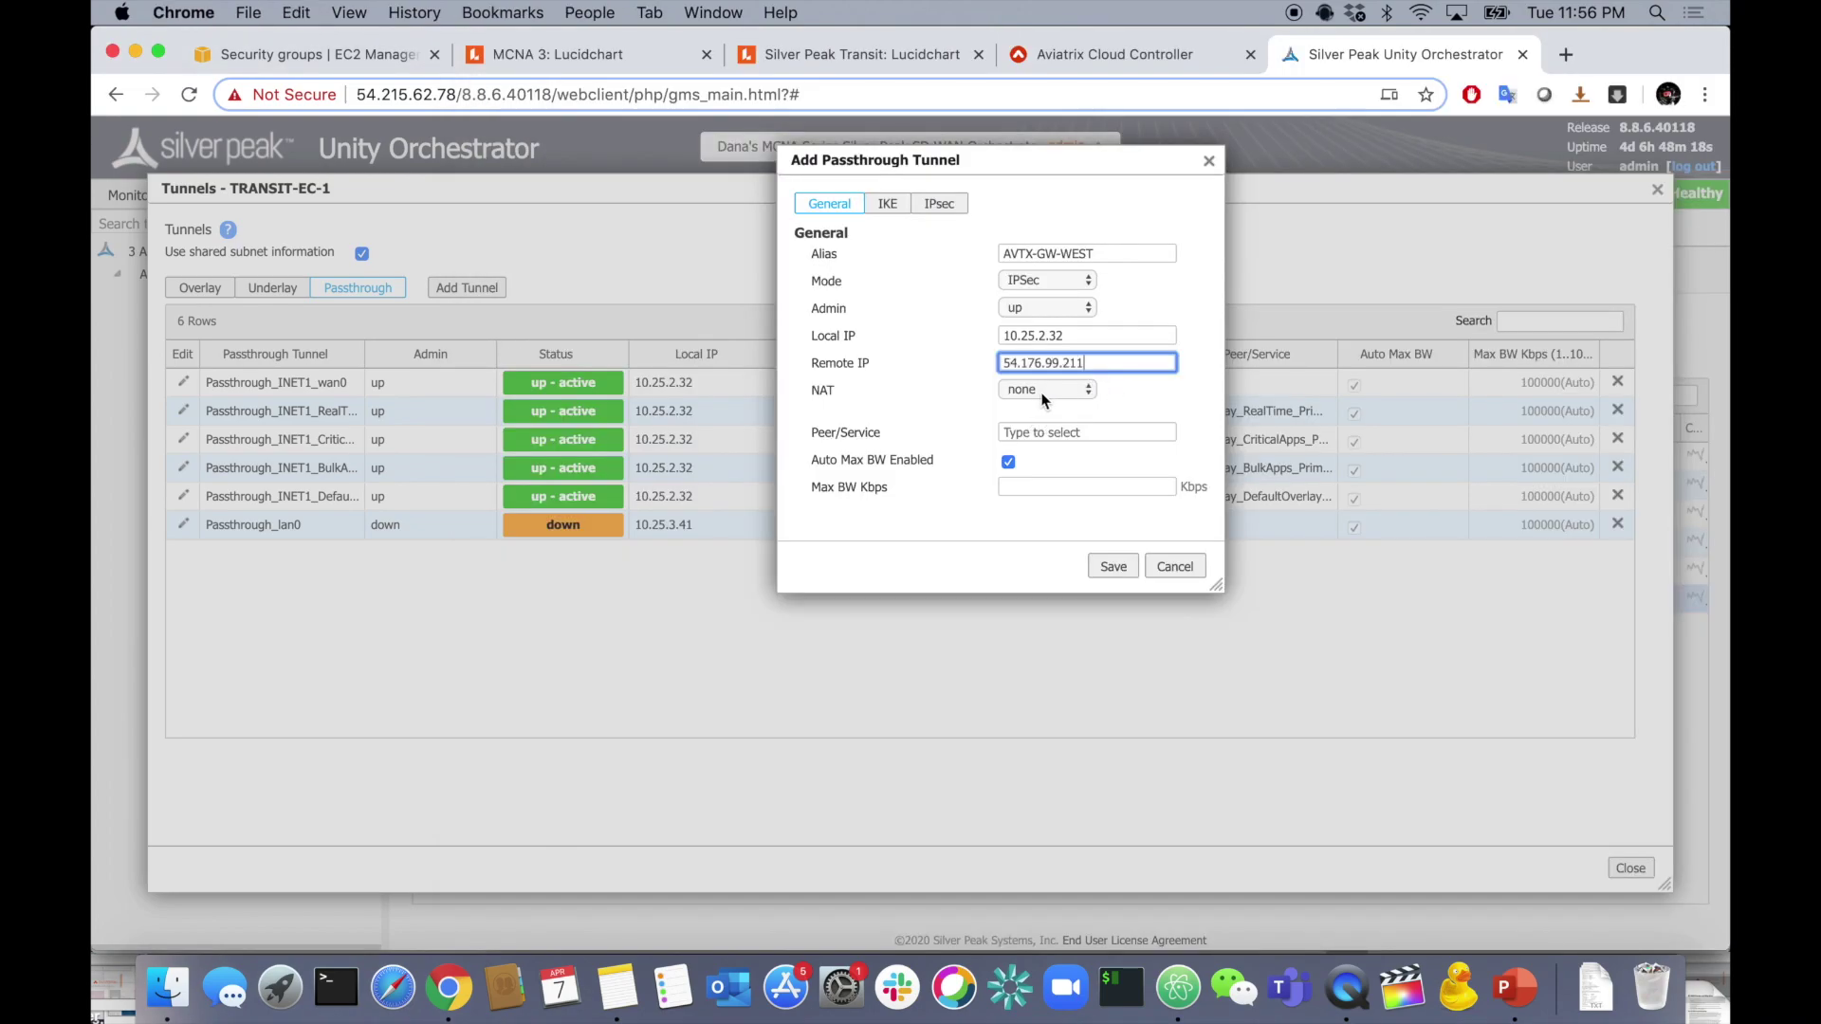
- Enter peer/service AVTX-WEST and replace the IKE preshared key with the new key
left_click(1108, 435)
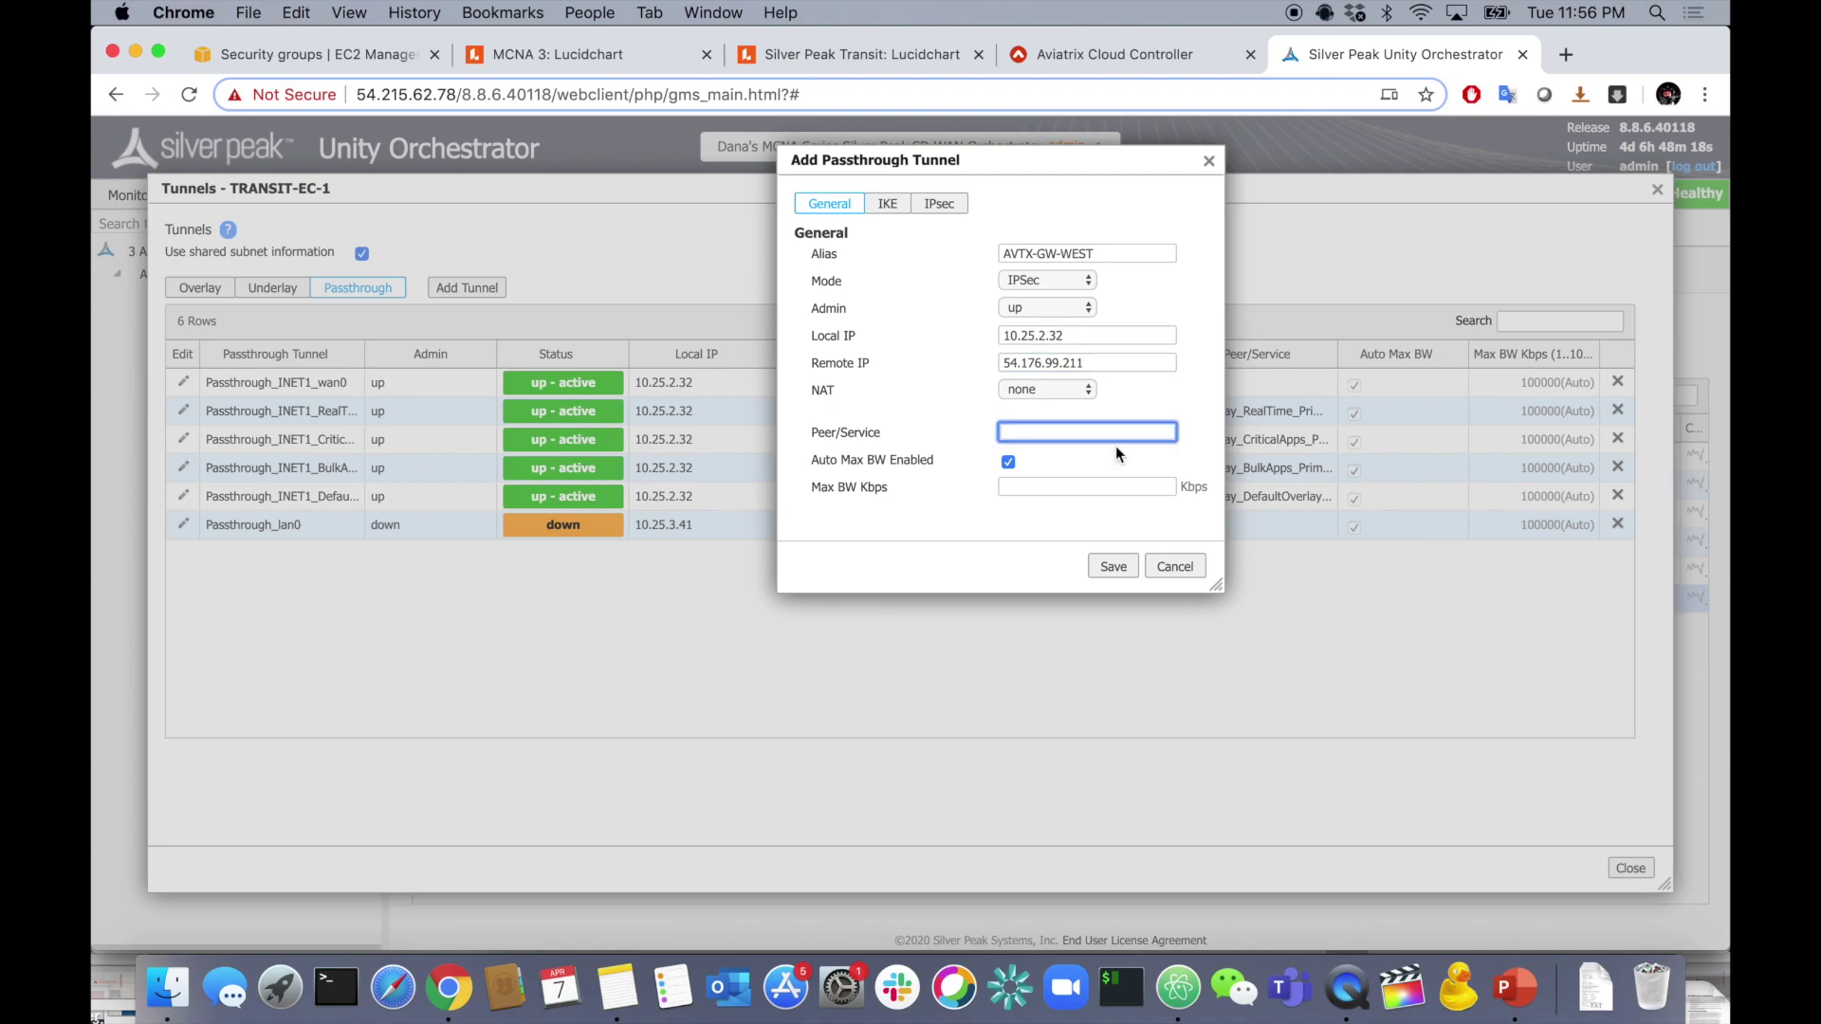
type("AVT")
type("X-WEST")
left_click(887, 203)
double_click(1028, 253)
key("BackSpace")
type("***********")
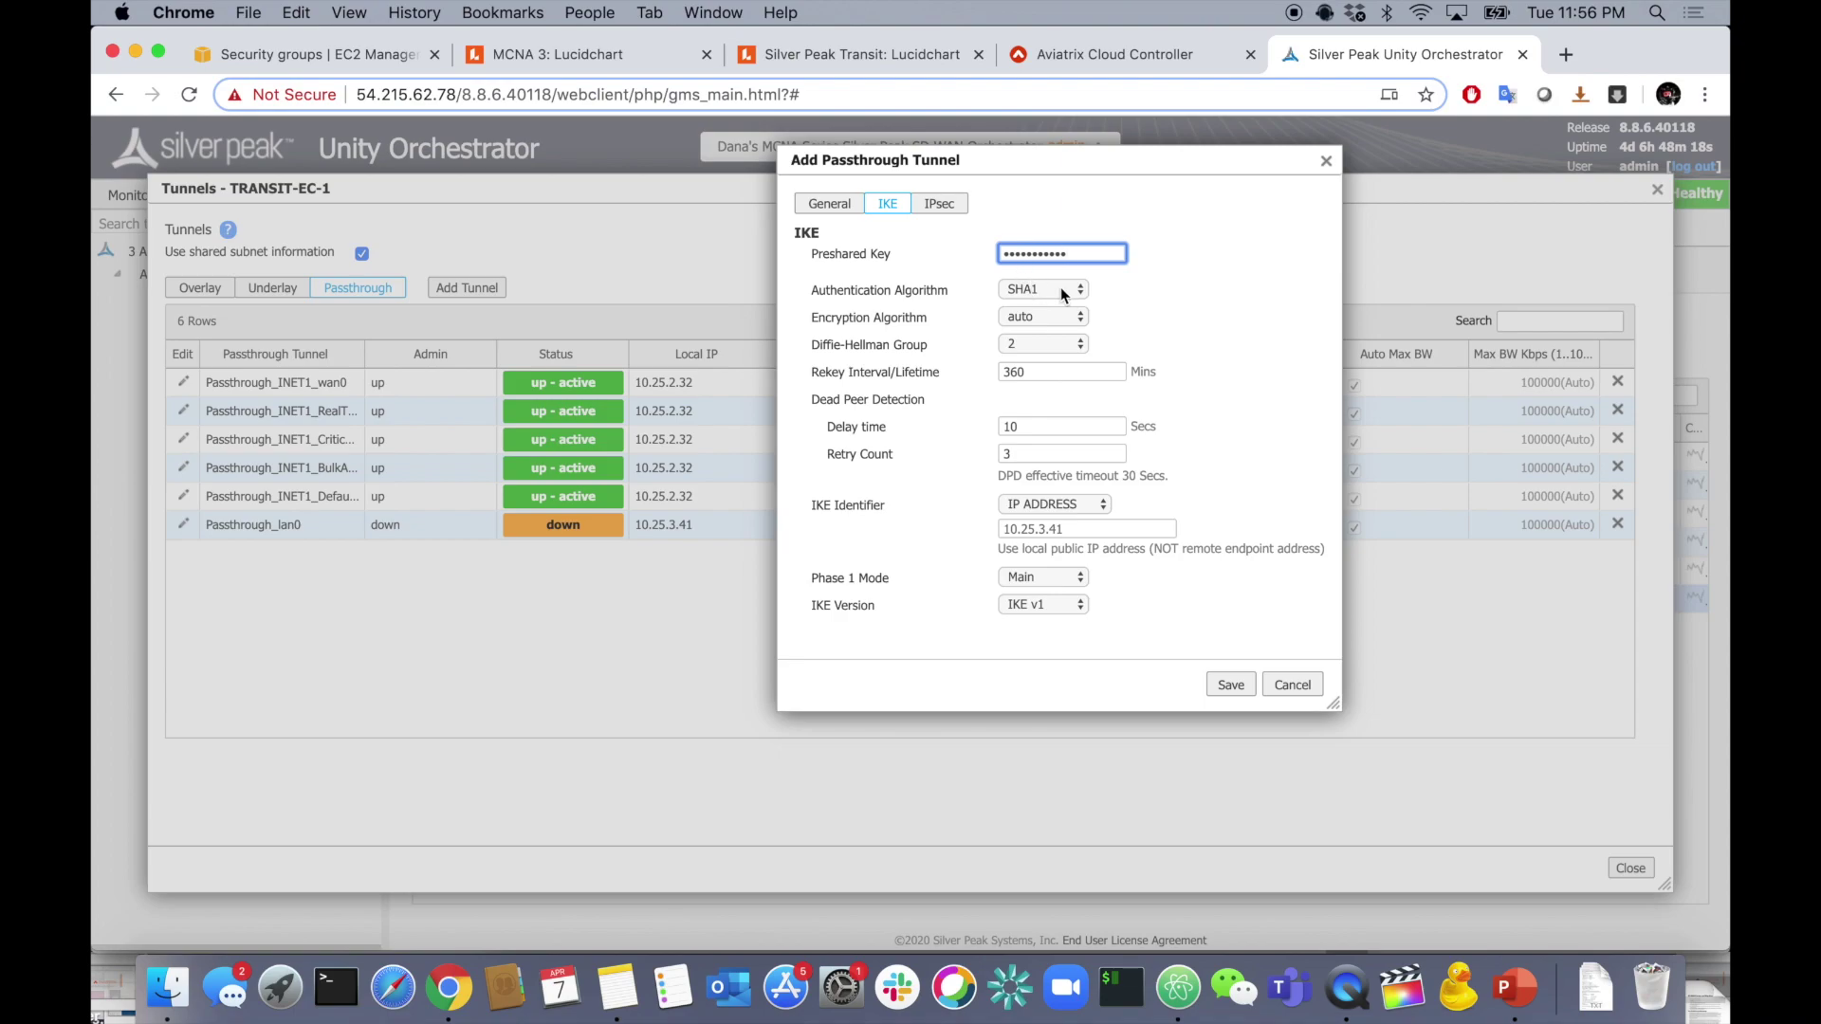
- Set IKE to SHA2-256, AES-256, Diffie-Hellman group 14, with rekey lifetime 480
left_click(1068, 290)
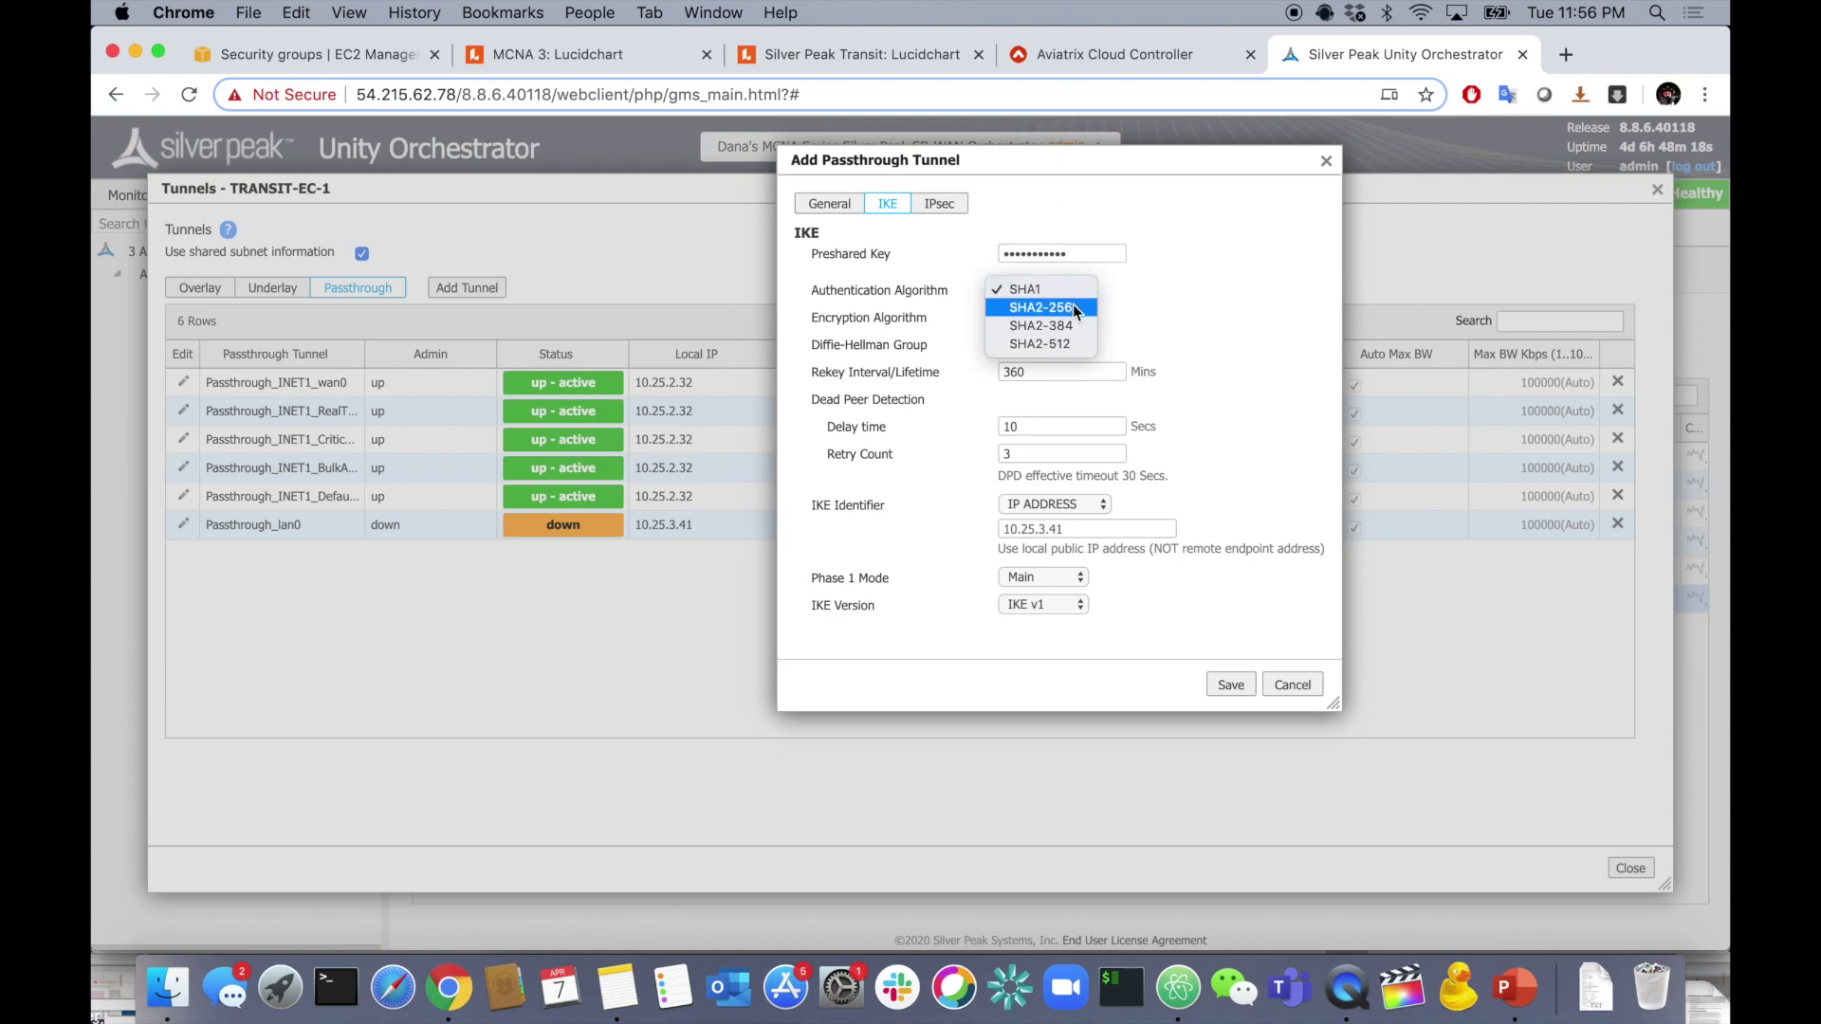
left_click(1074, 308)
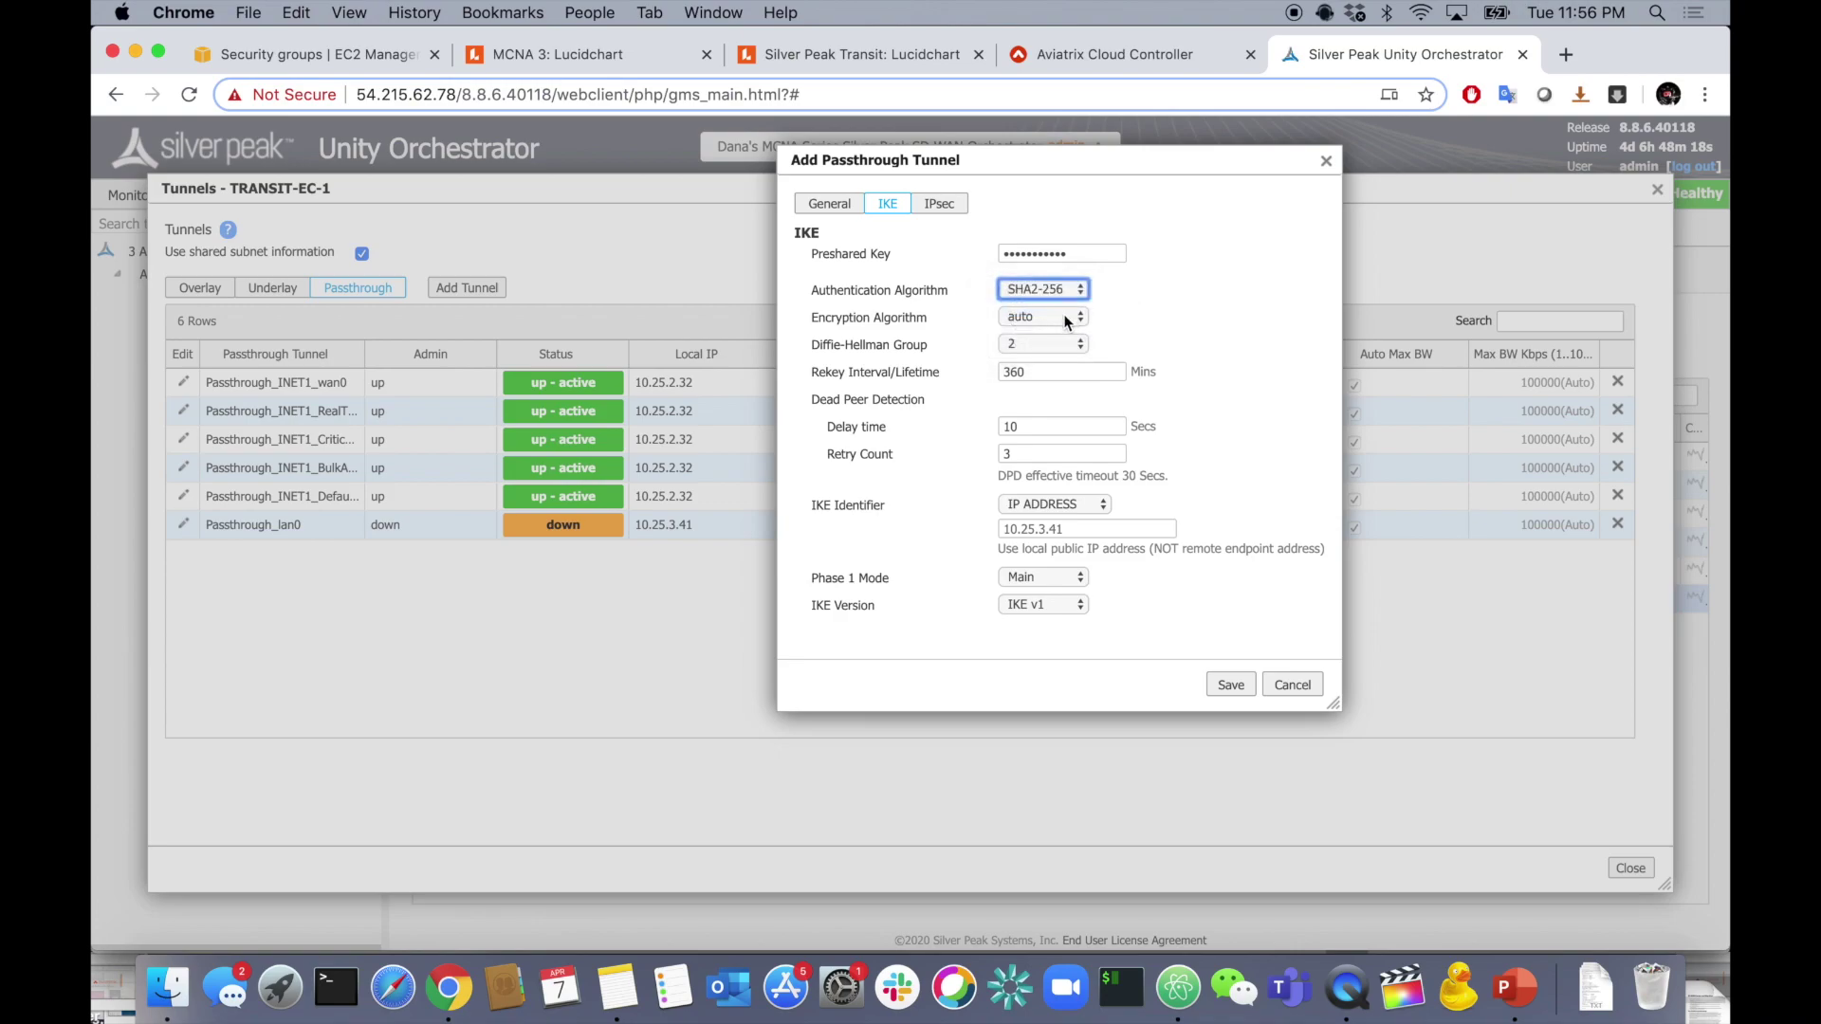
left_click(1066, 317)
left_click(1039, 280)
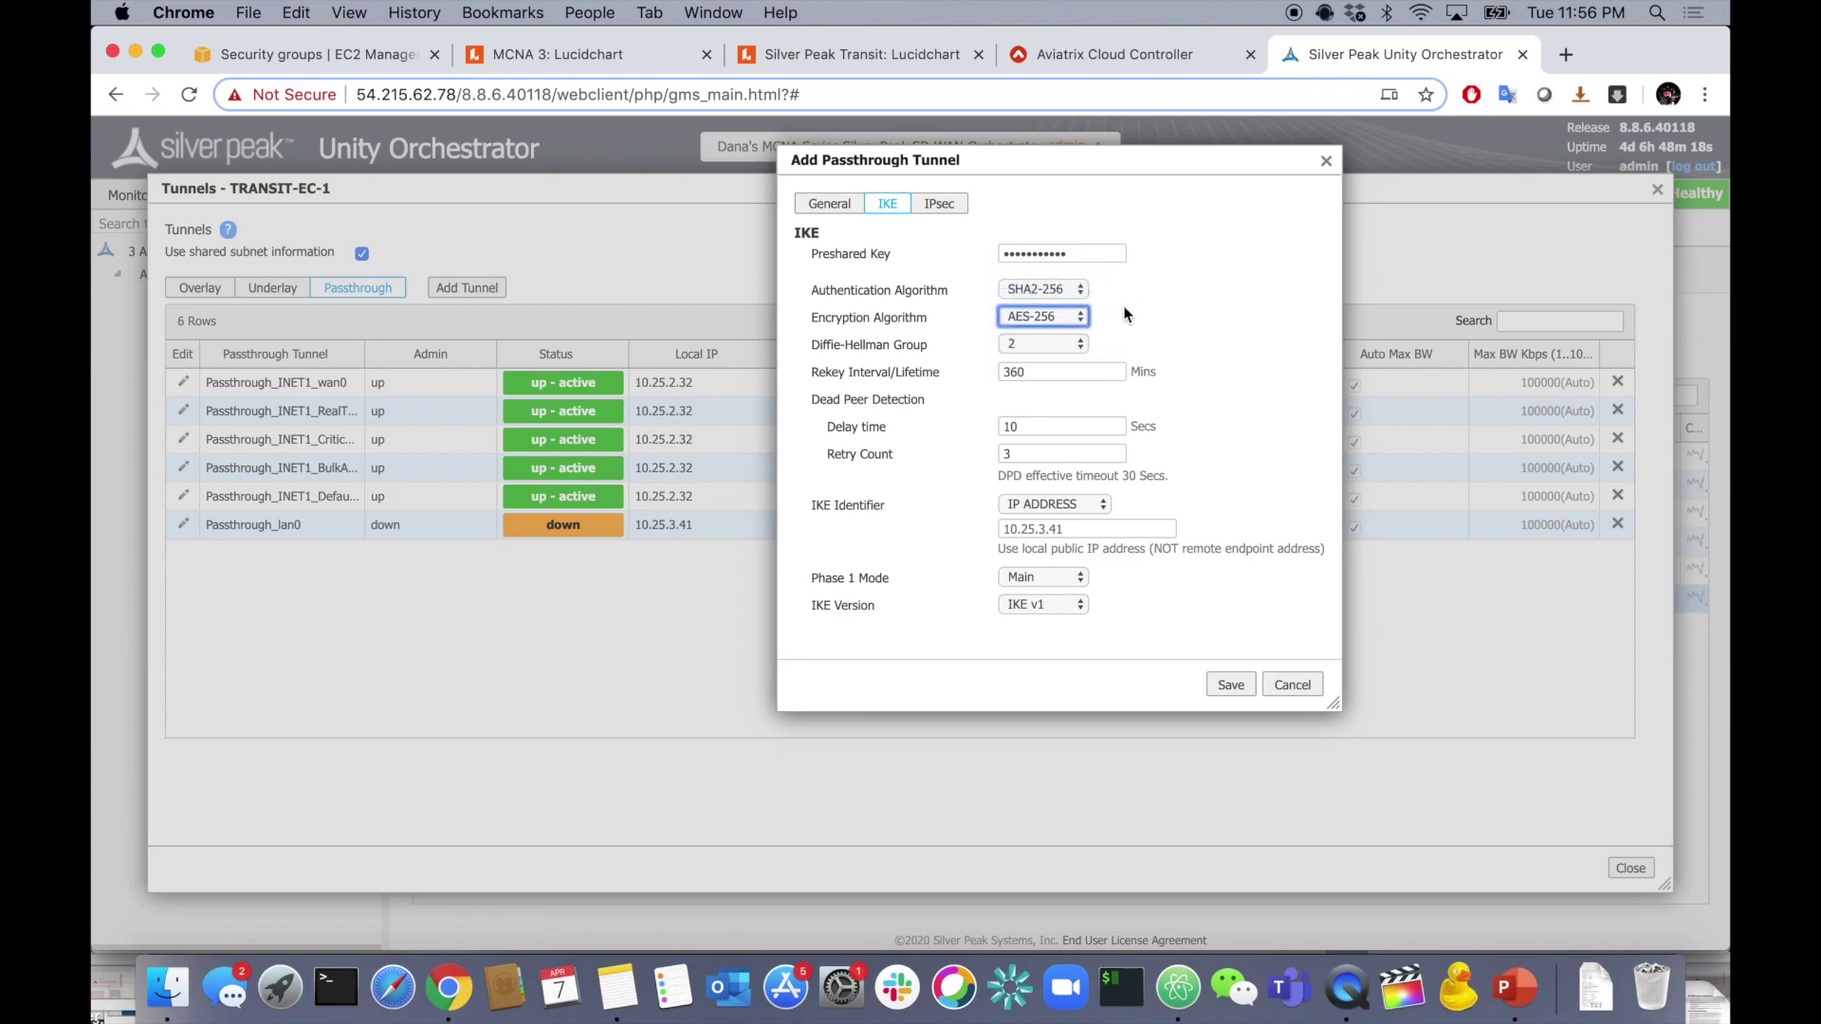
left_click(1049, 345)
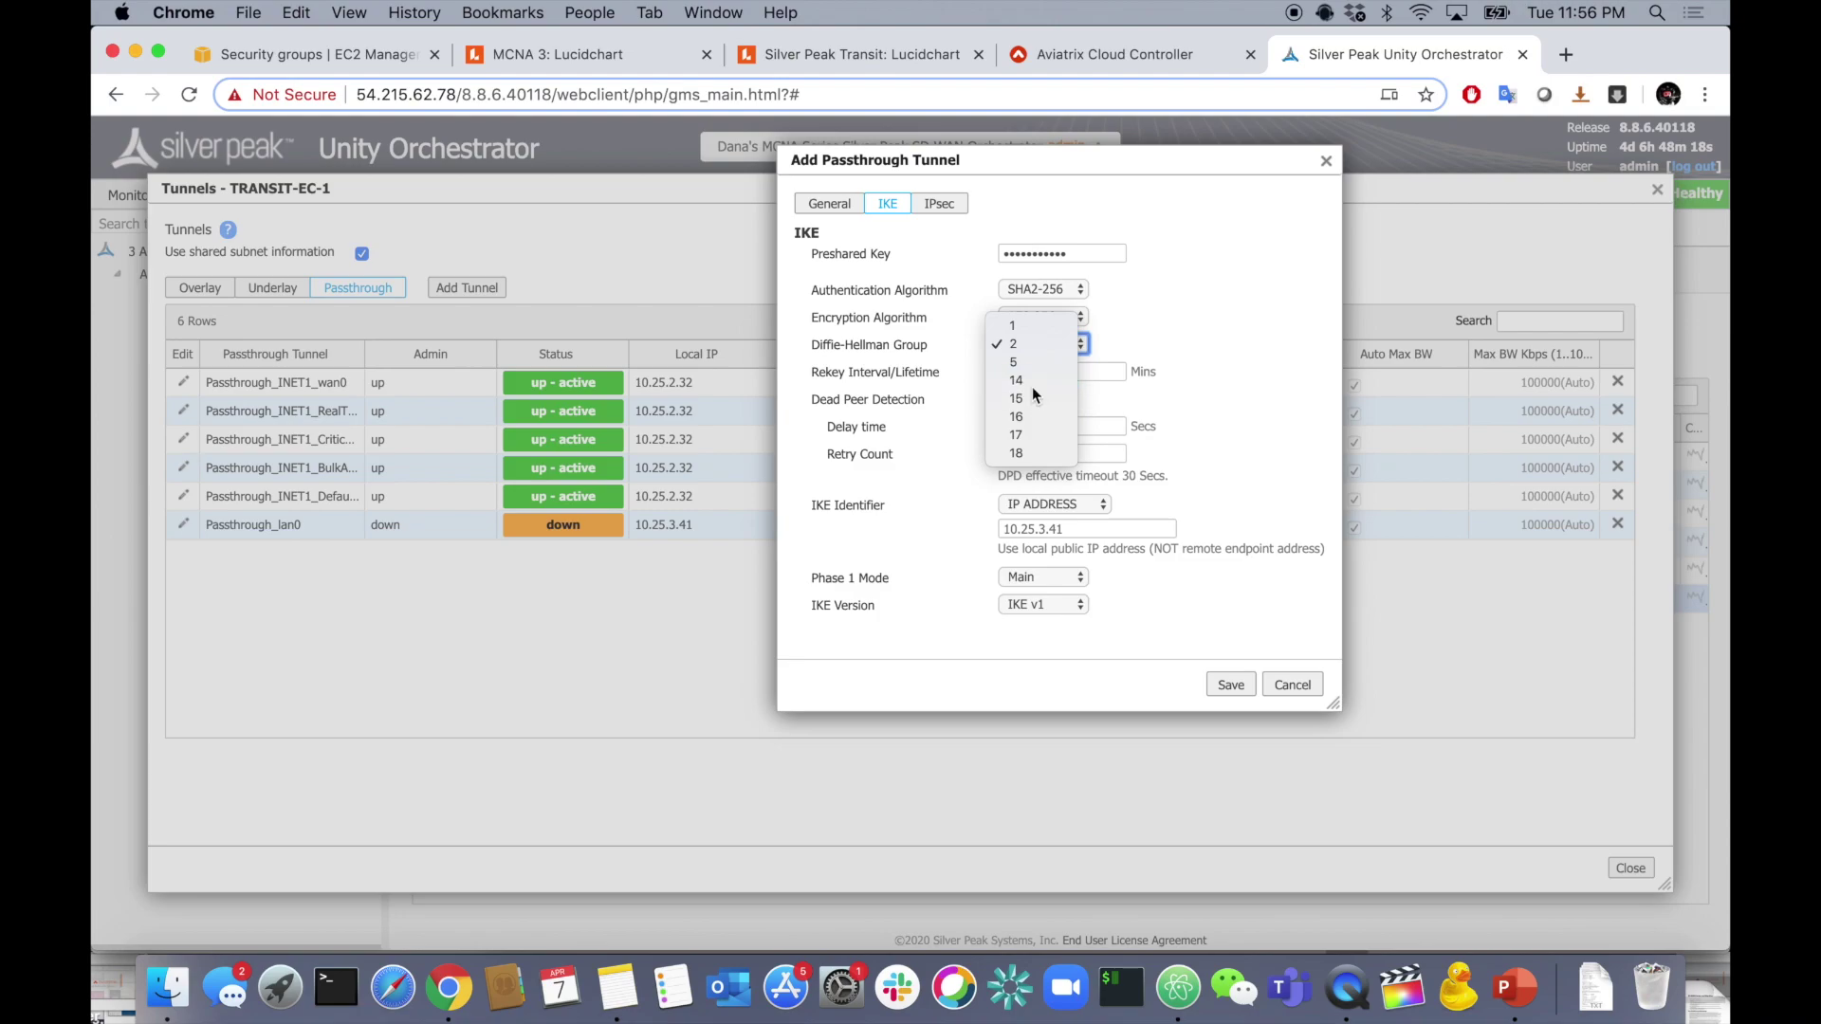
left_click(1031, 382)
double_click(1048, 379)
type("480")
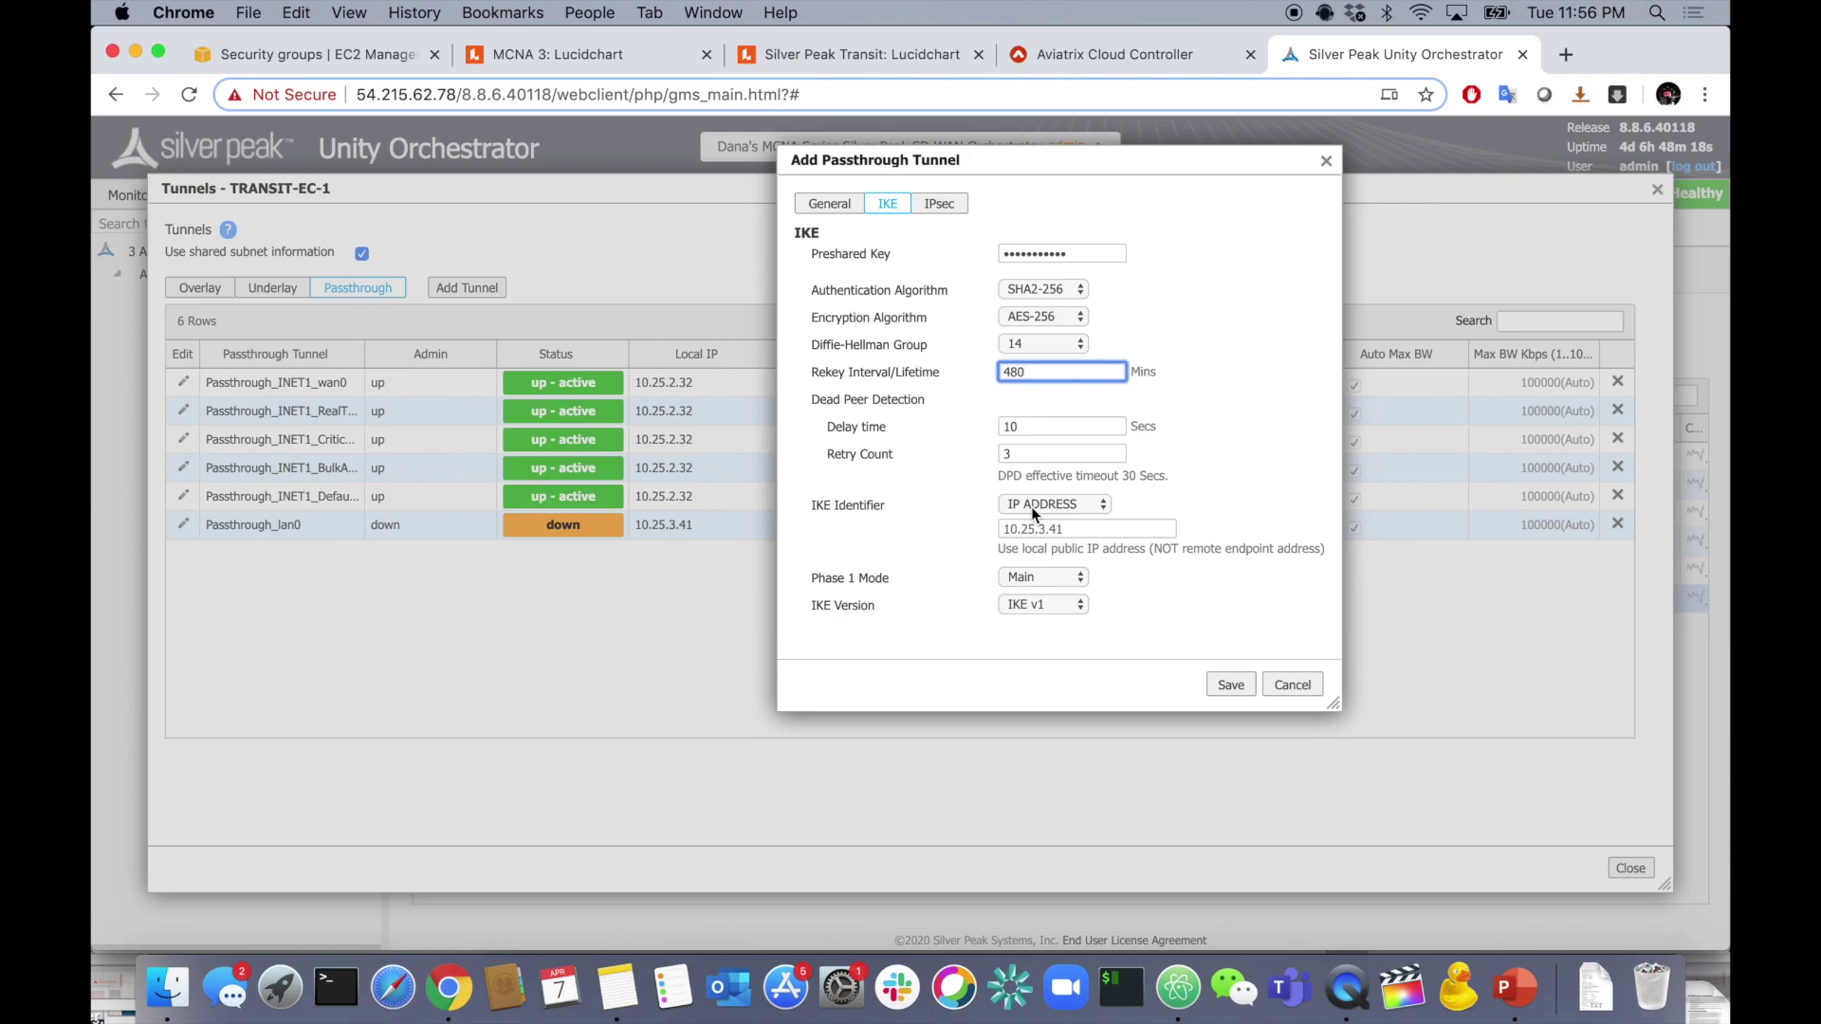
- Paste the EC-1 public IP 34.197.190.145 from the notes as the IKE Identifier
left_click(1053, 528)
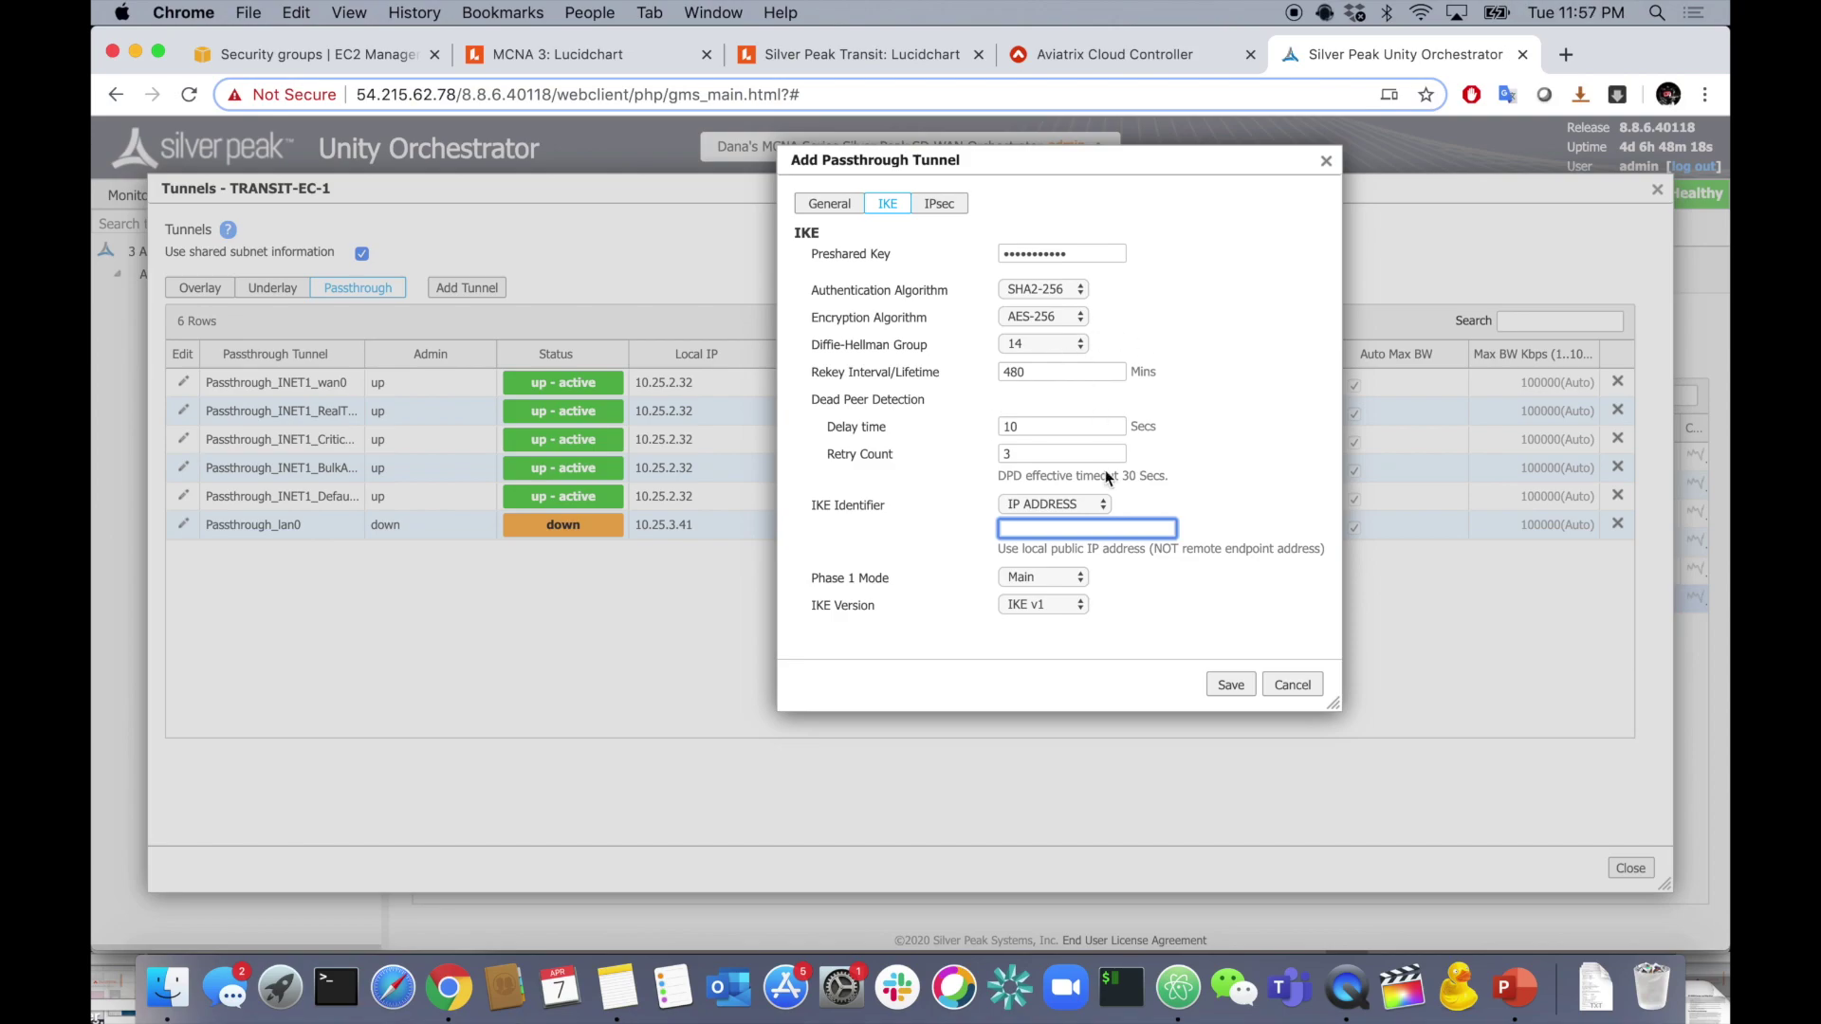
key("super+Tab")
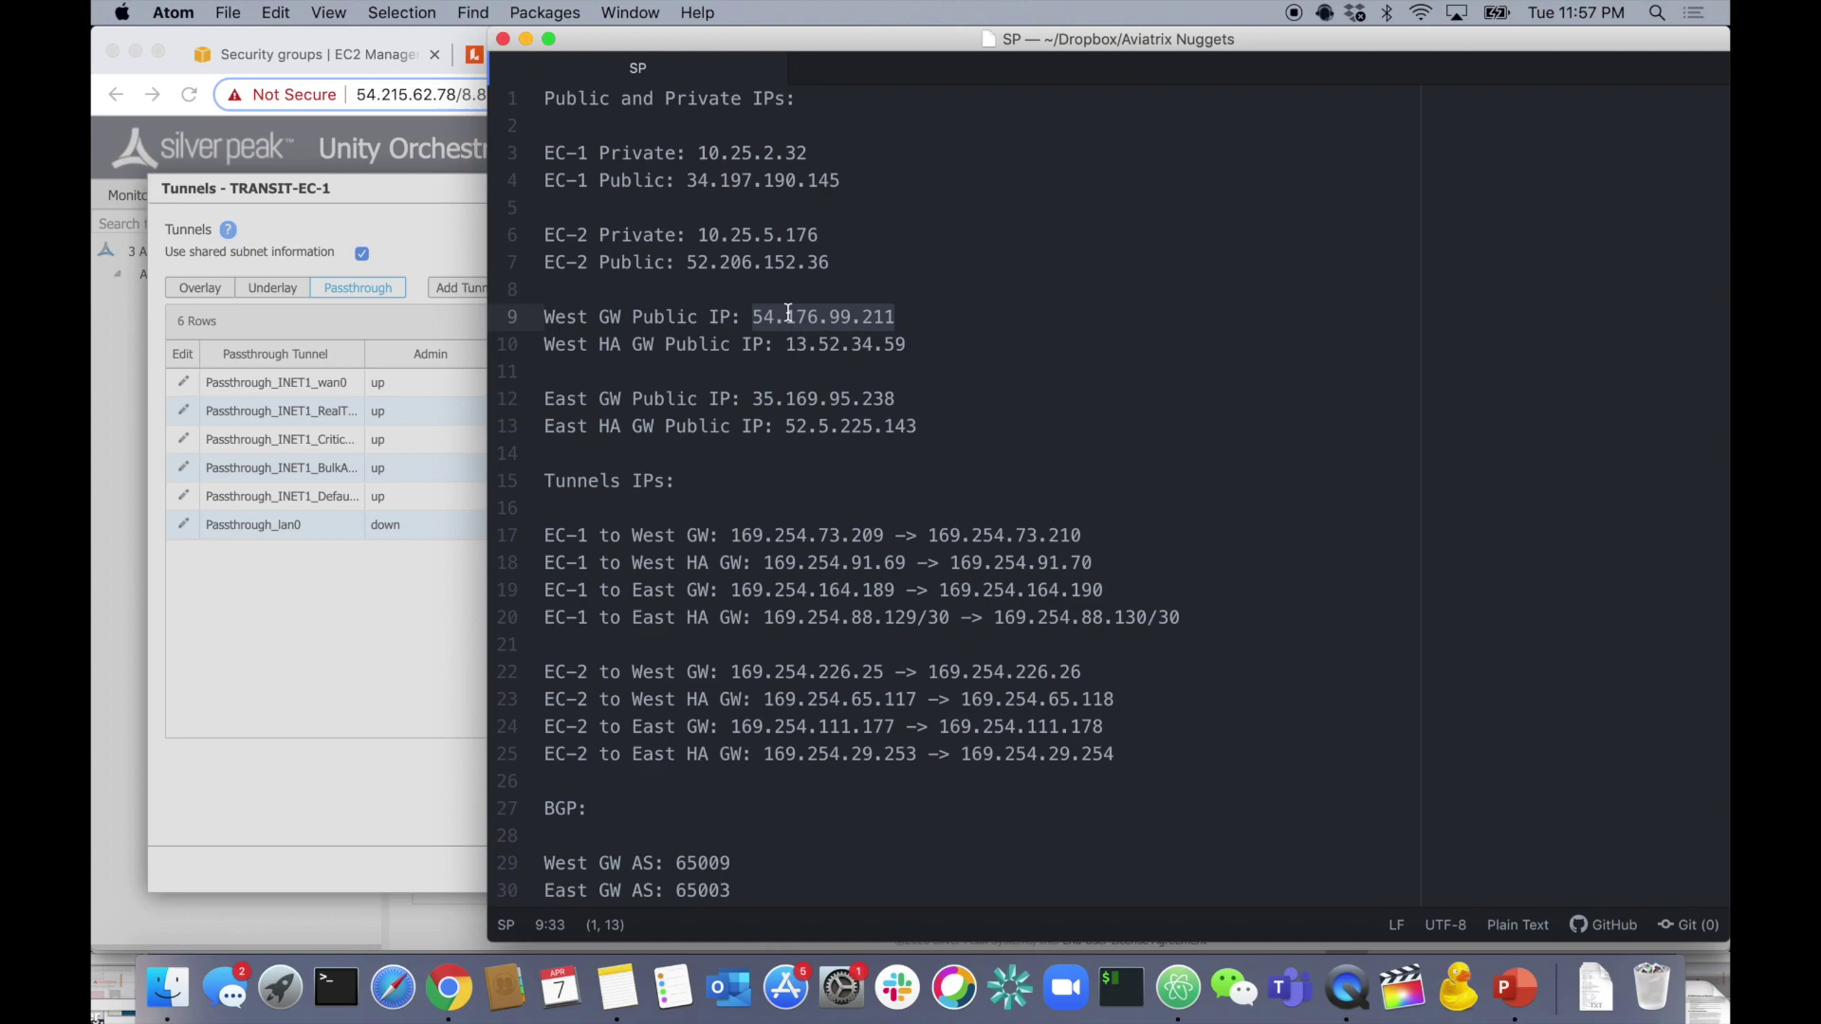
left_click_drag(689, 180, 839, 180)
key("super+c")
key("super+Tab")
key("super+v")
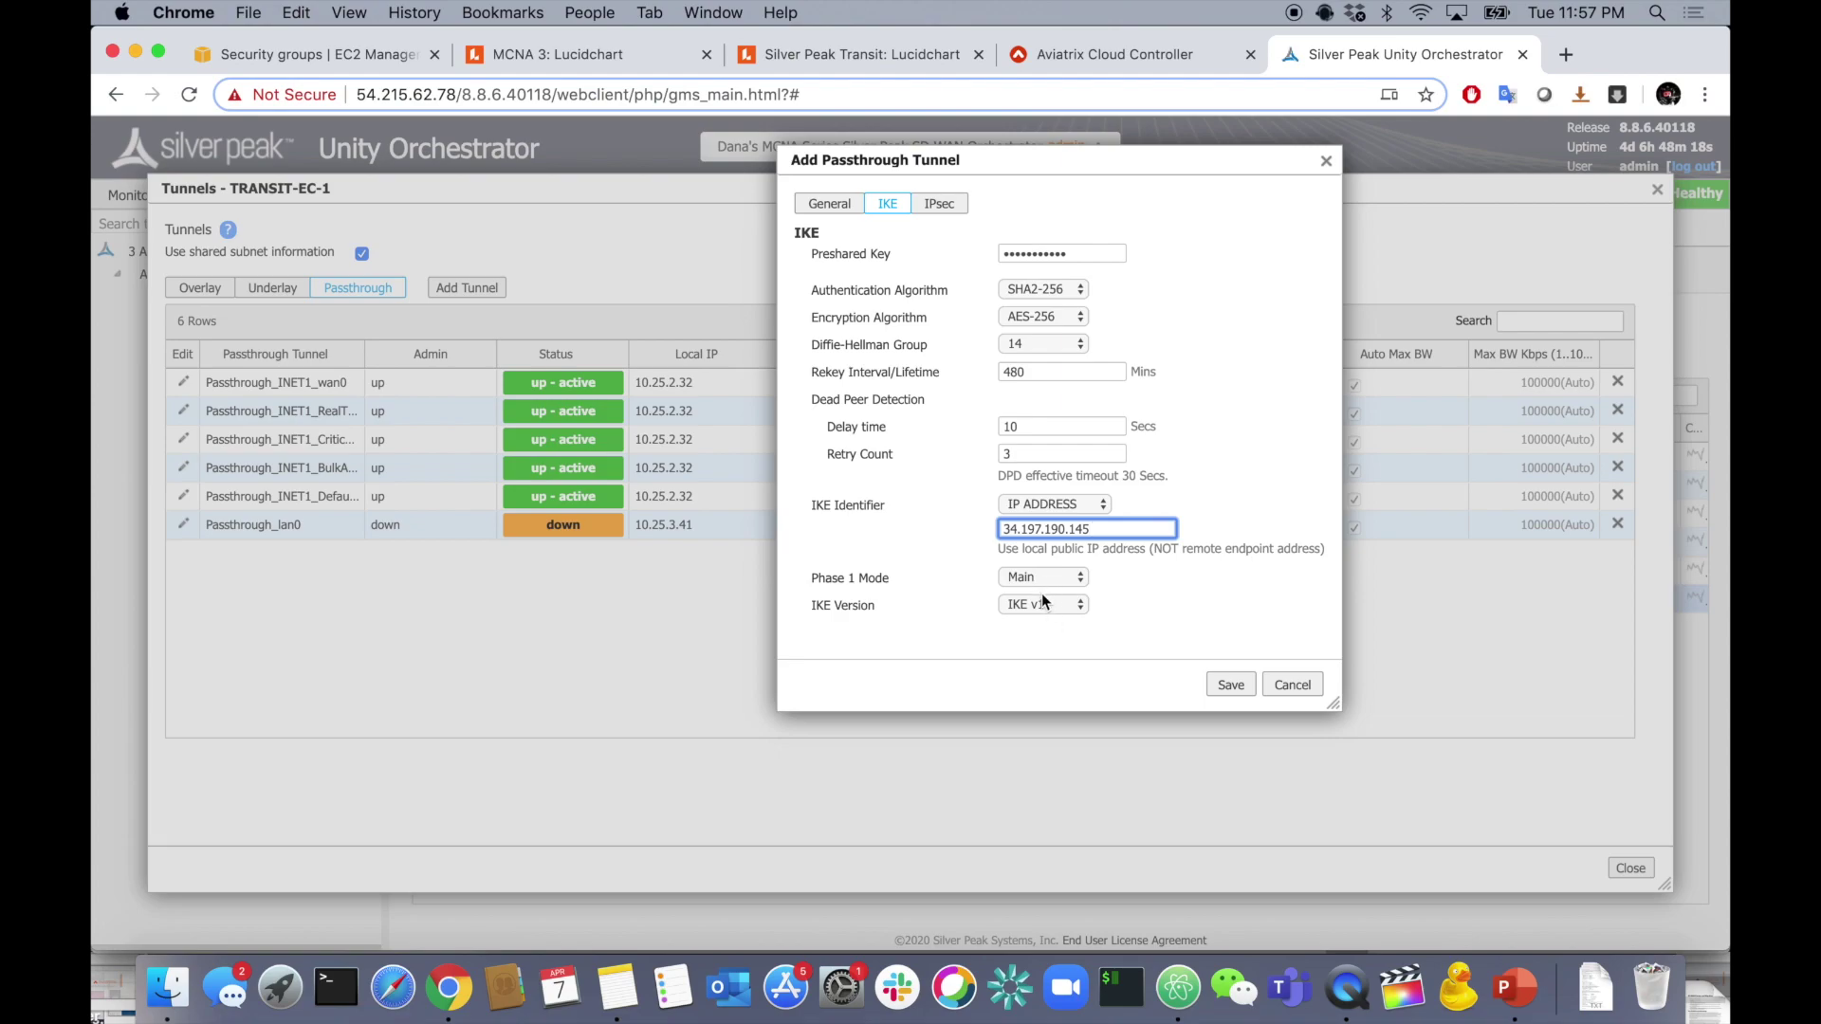
left_click(968, 226)
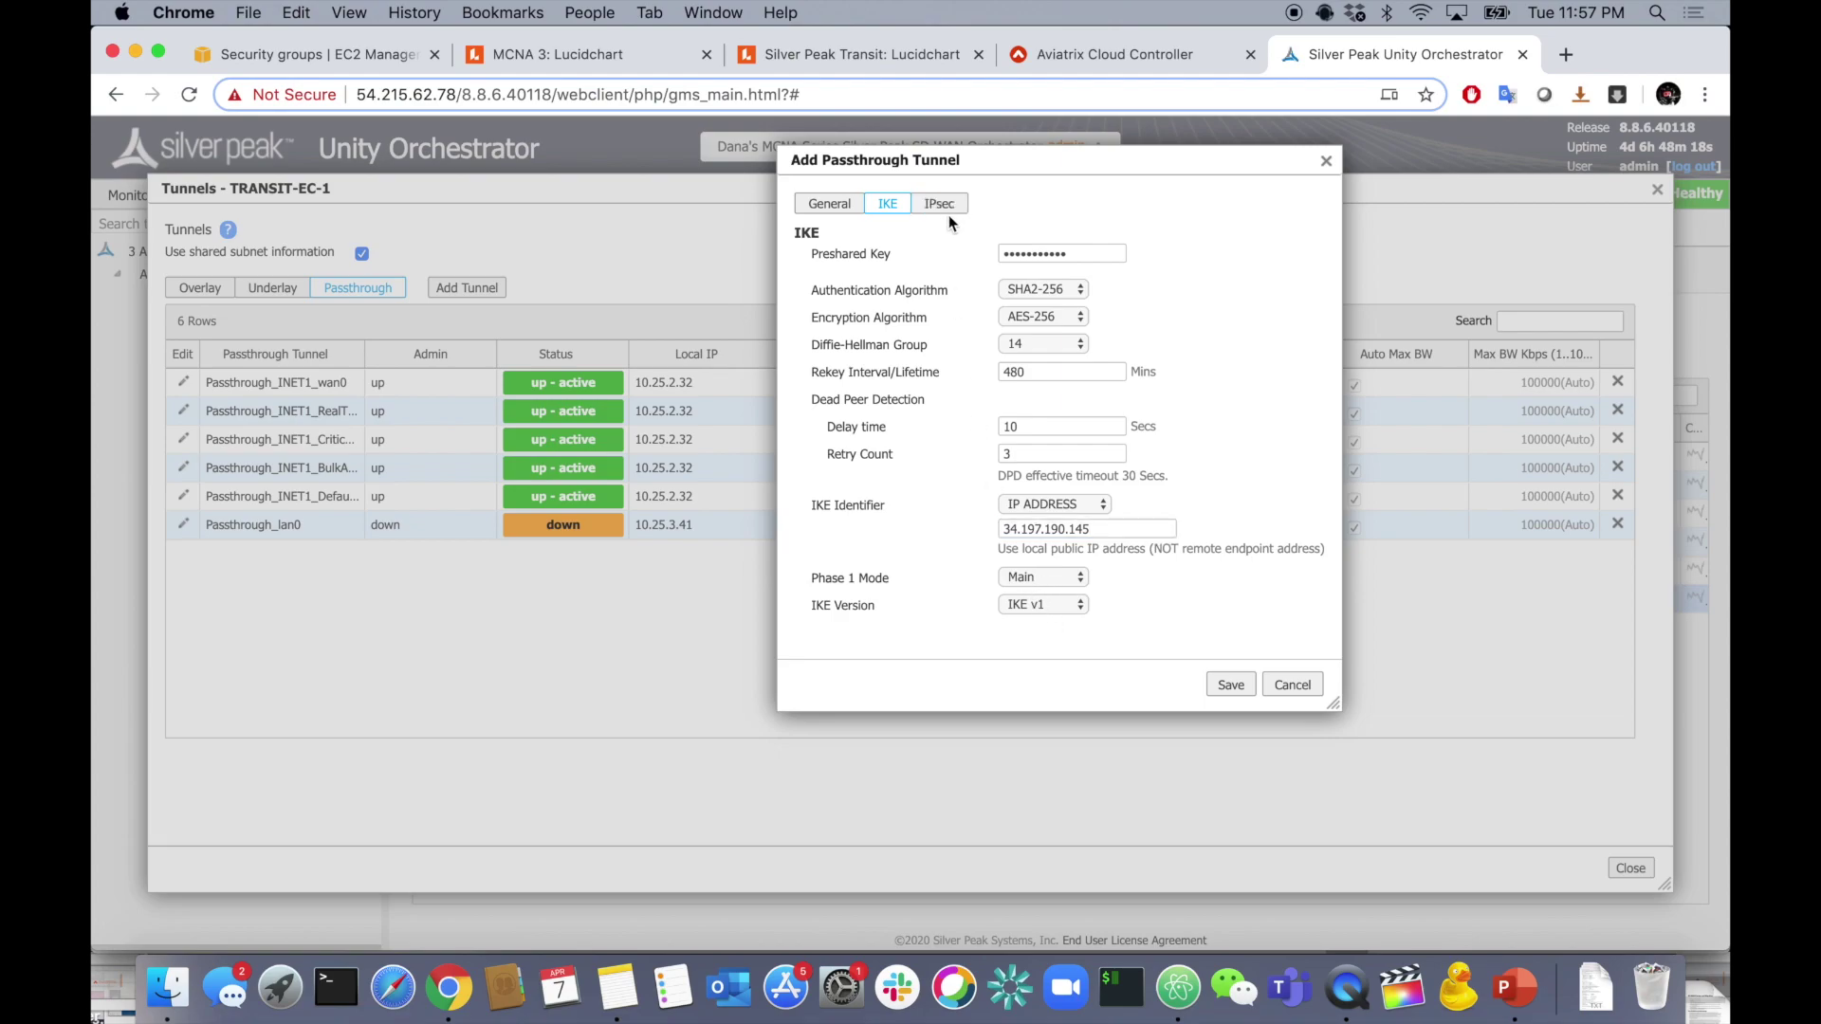
- Set IPsec authentication SHA2-256 and encryption AES-256, with anti-replay turned off
left_click(940, 204)
left_click(1077, 253)
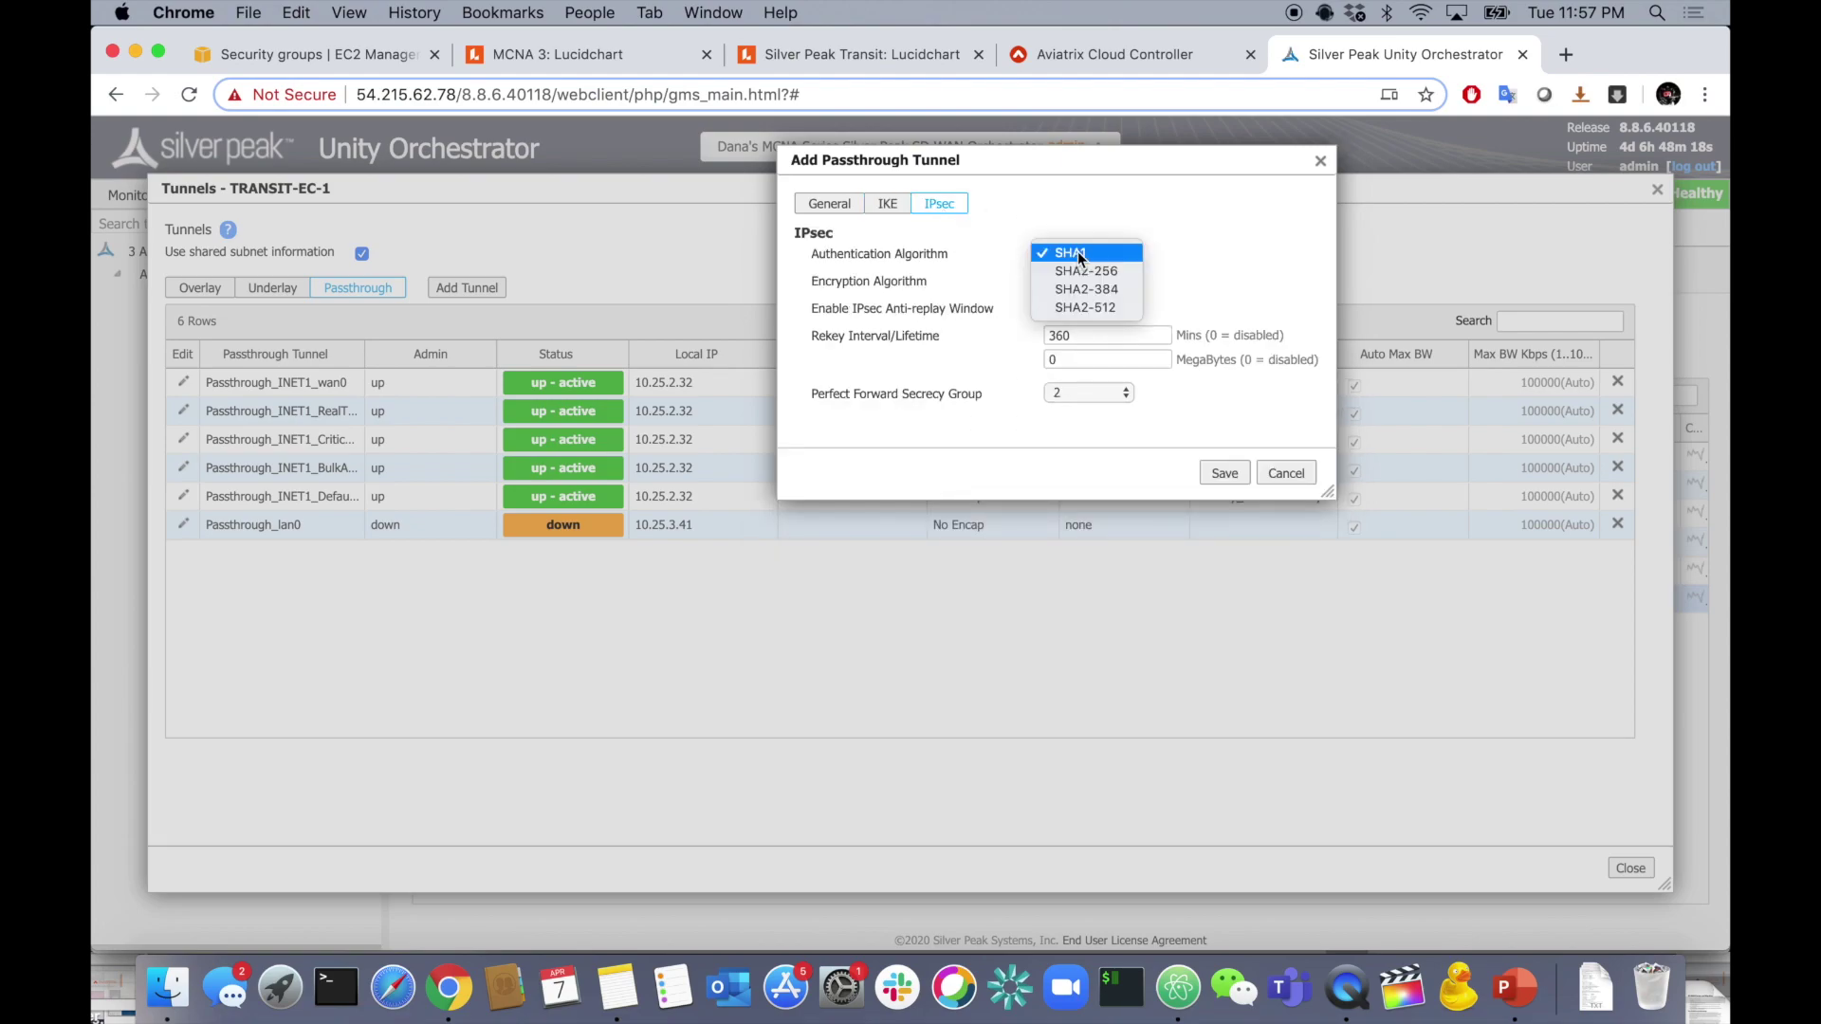
left_click(1100, 272)
left_click(1126, 280)
left_click(1119, 299)
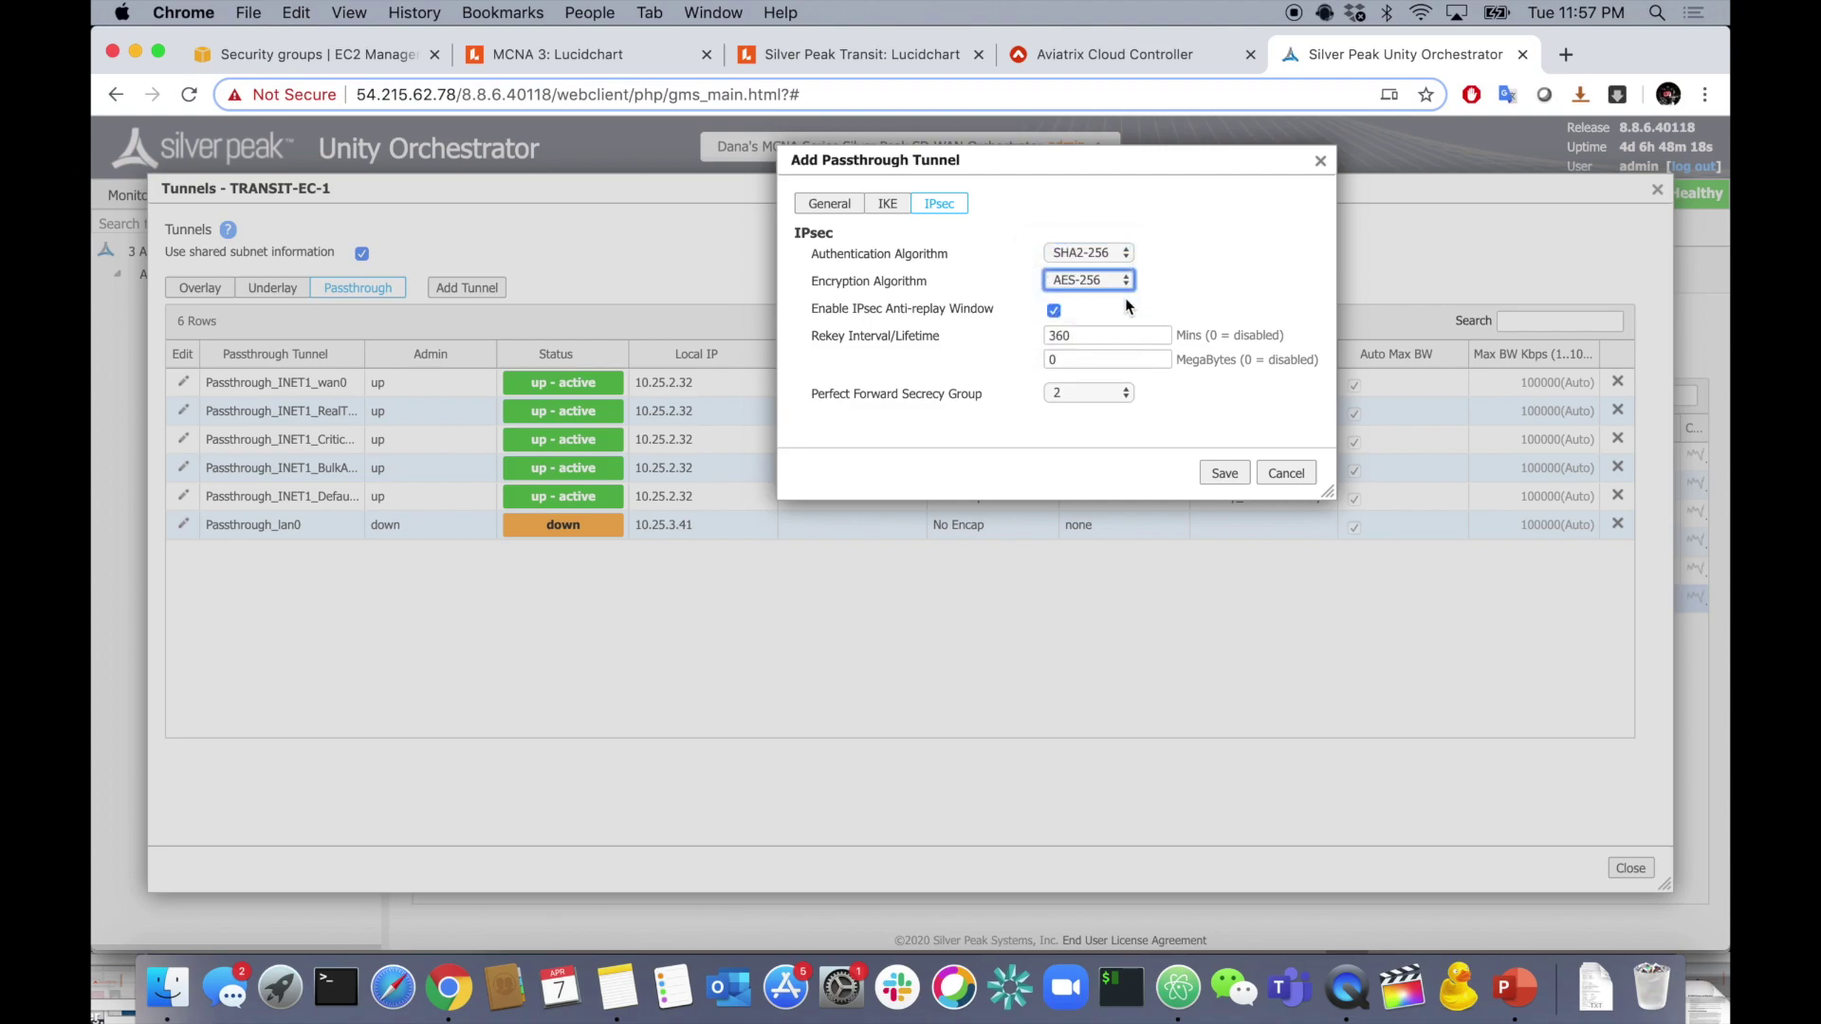
left_click(1054, 310)
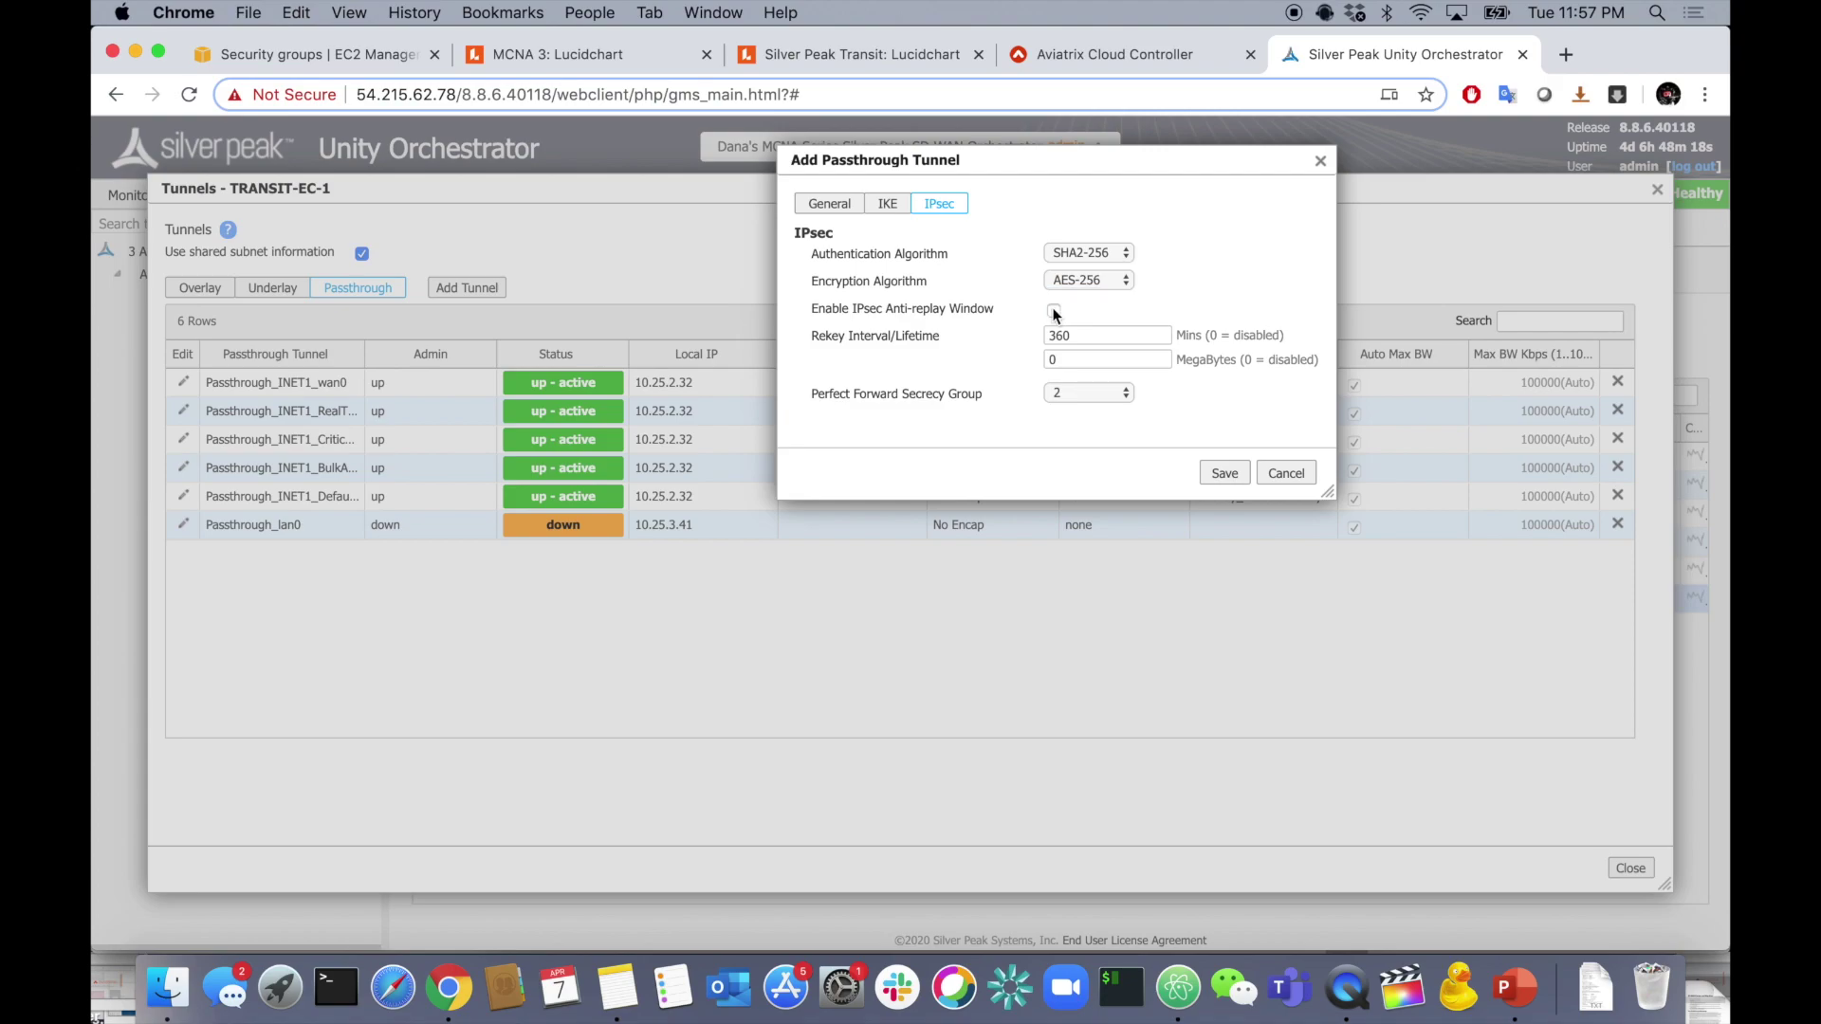
- Change the IPsec rekey from 360 to 60 minutes, choose PFS group 14, and save AVTX-GW-WEST
double_click(1092, 336)
type("60")
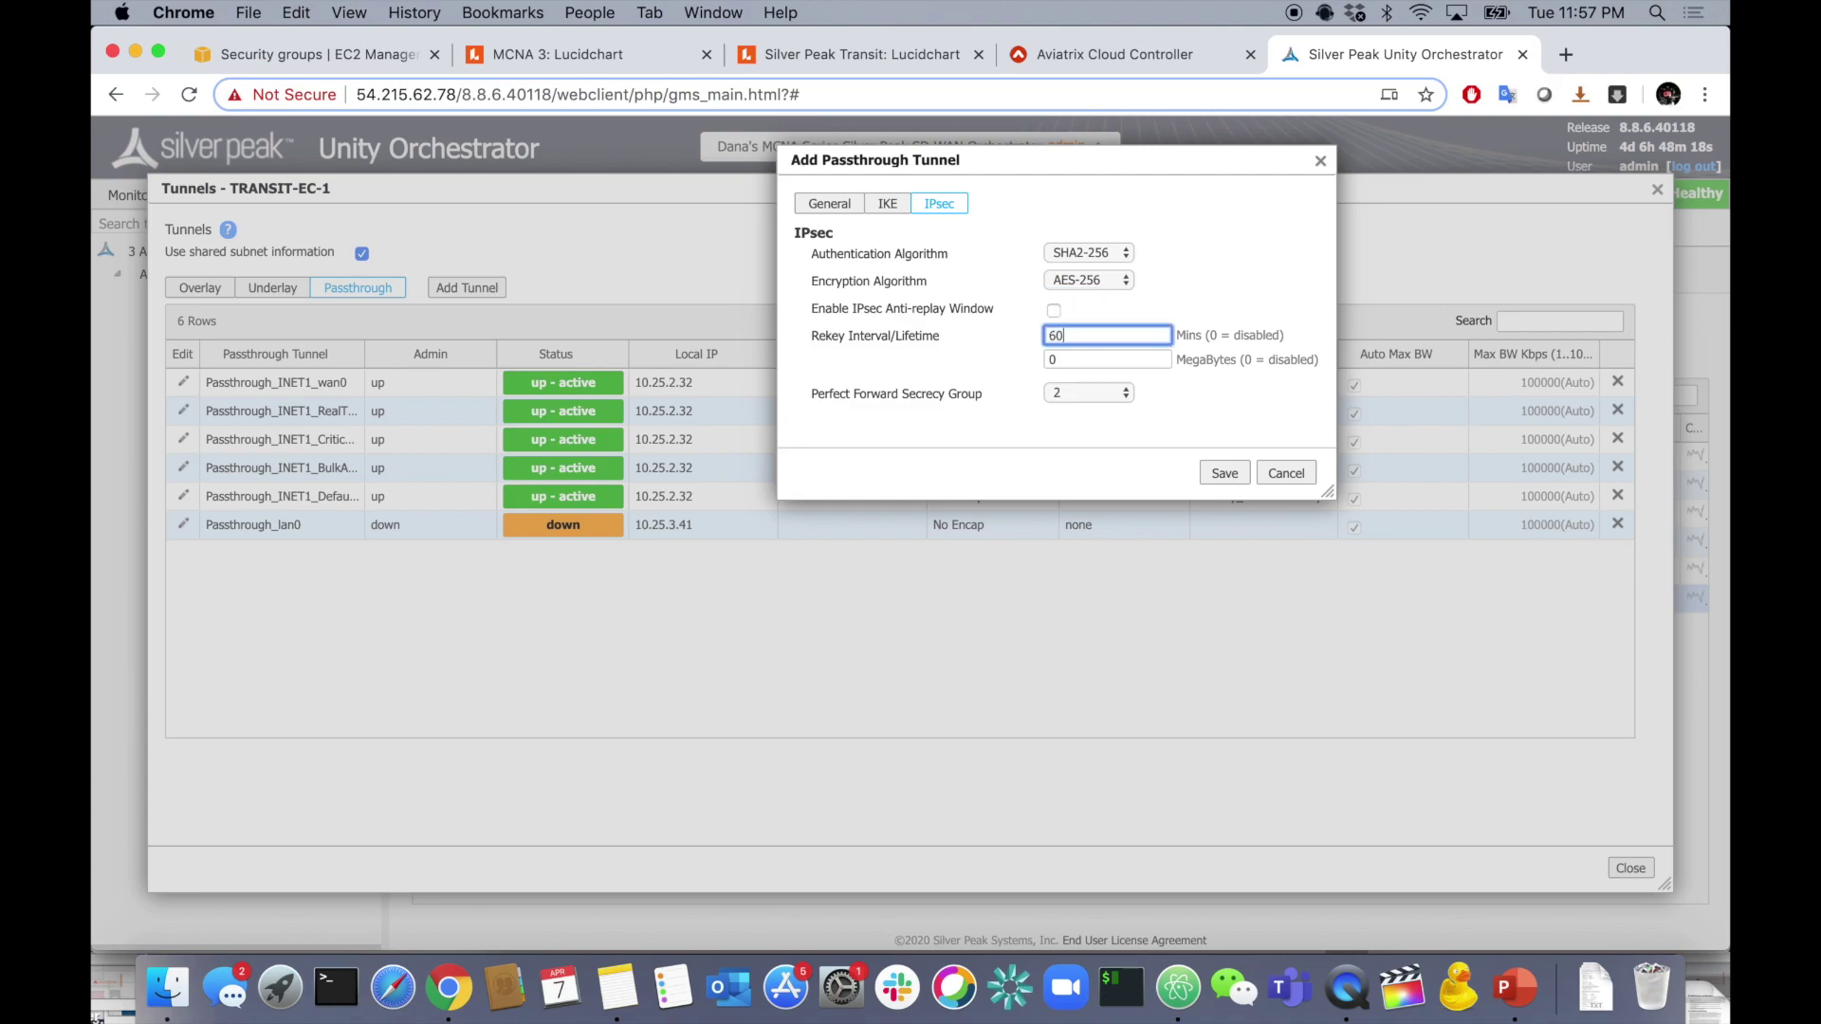
left_click(1219, 296)
left_click(1093, 390)
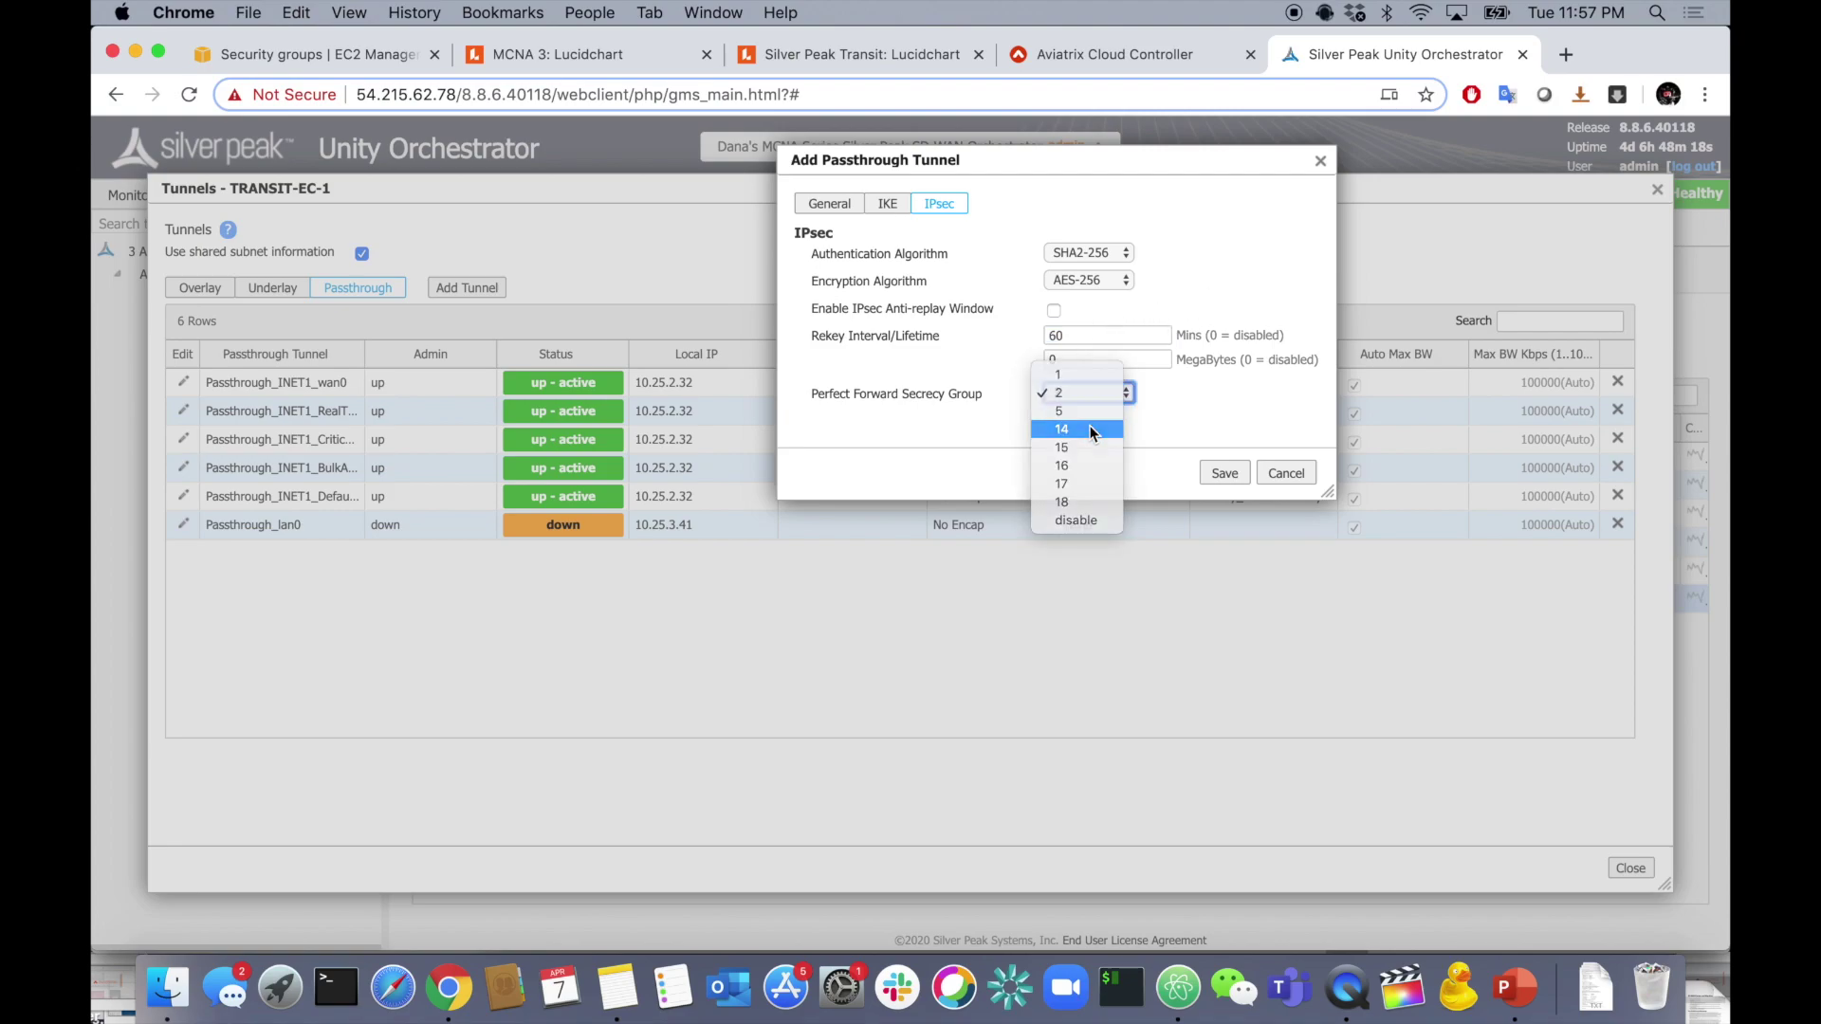
left_click(1091, 430)
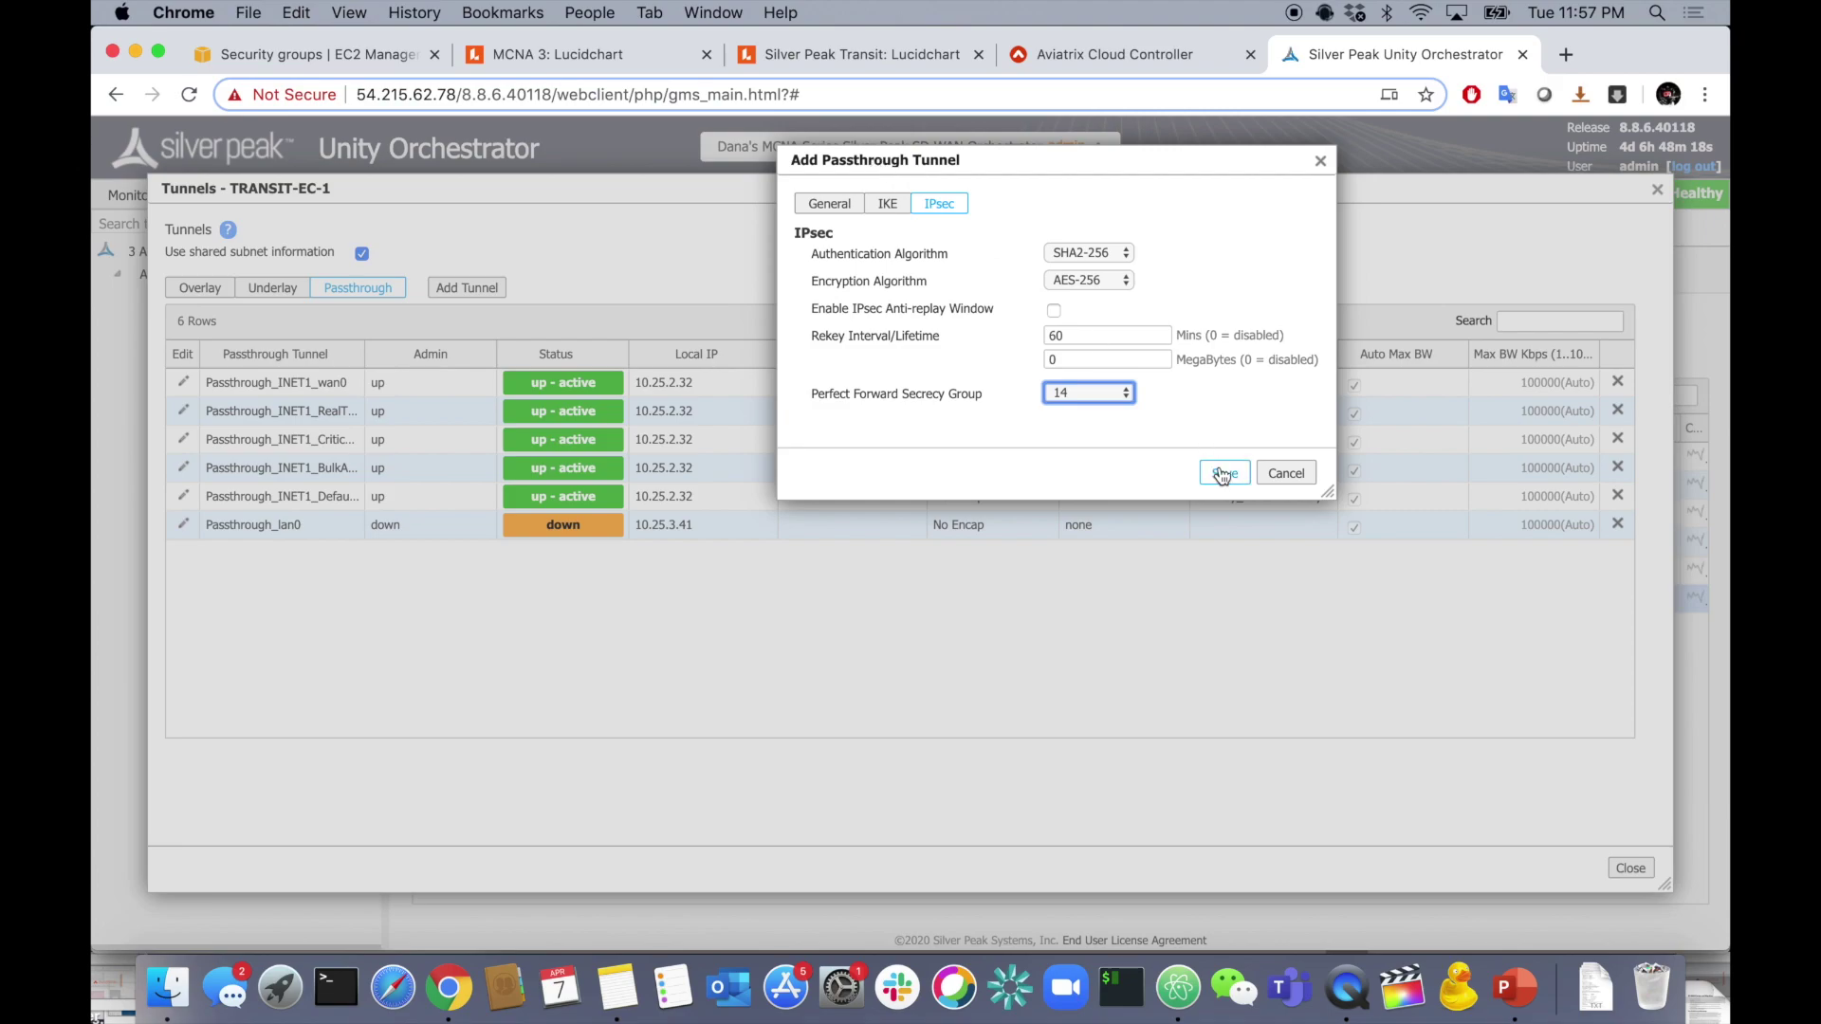
left_click(1223, 473)
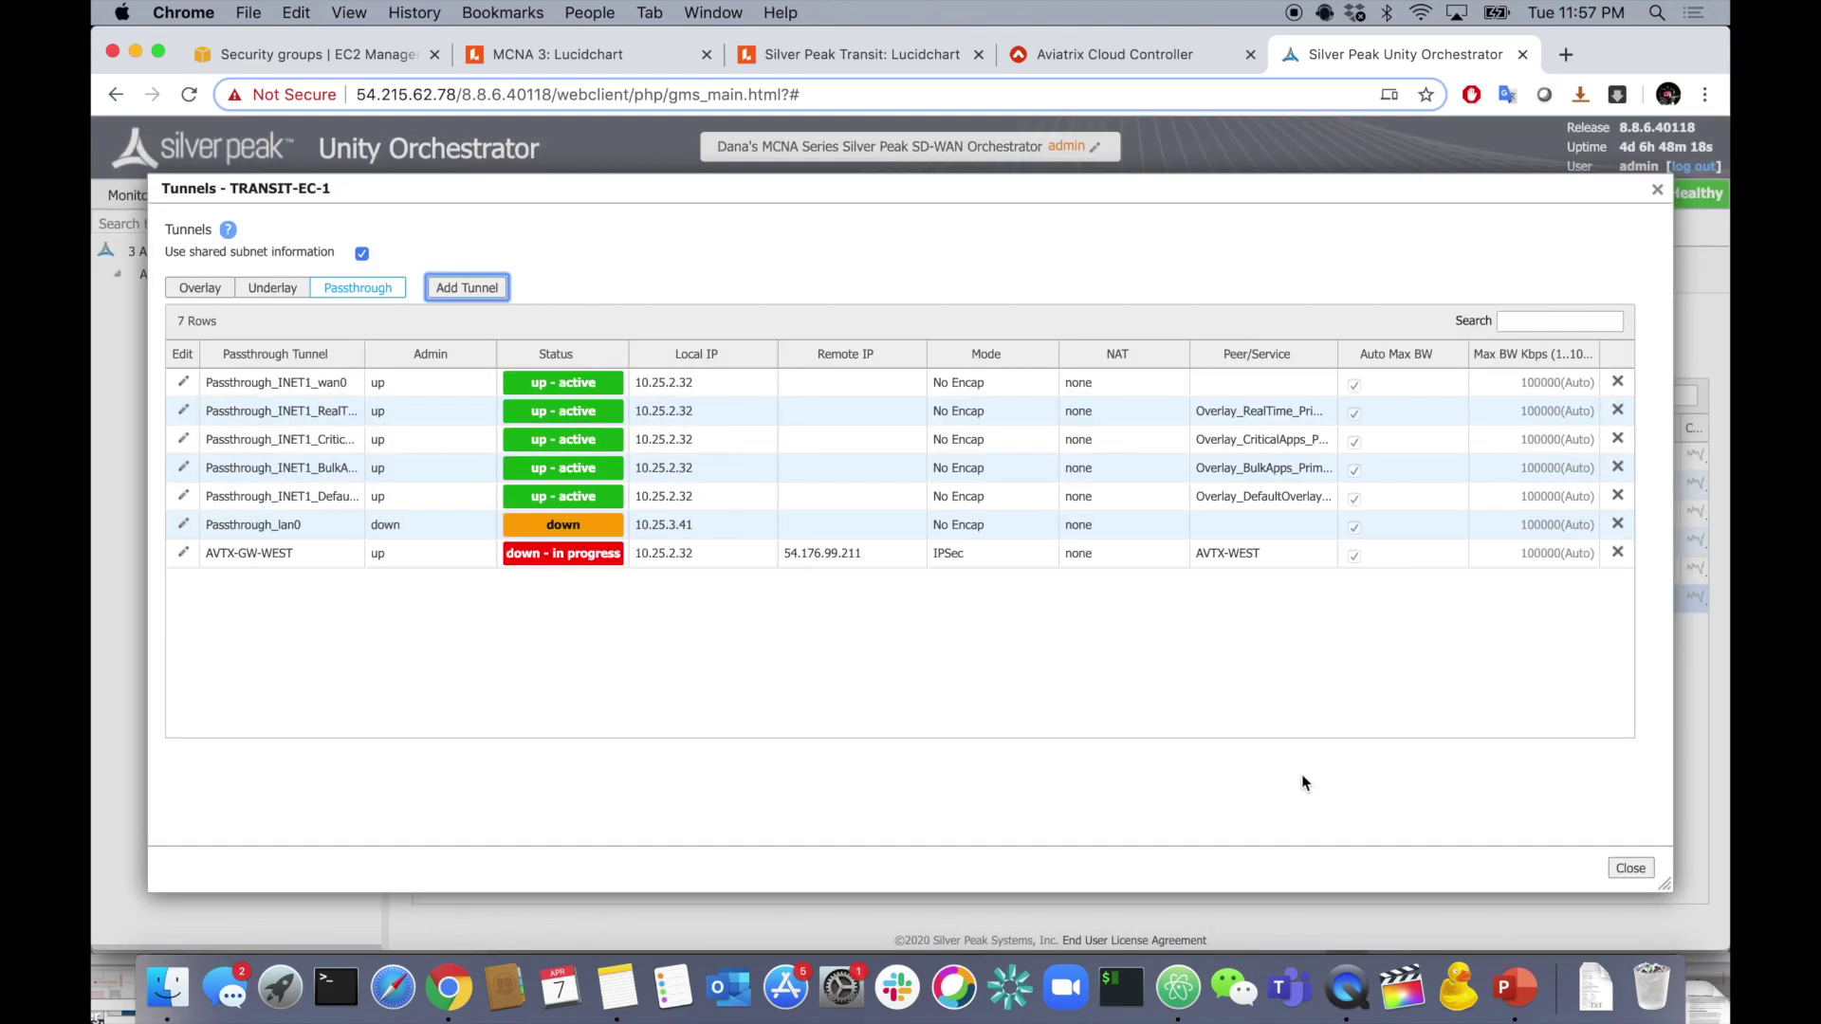
- Close the editor and refresh to confirm AVTX-GW-WEST is up-active to 54.176.99.211
left_click(1630, 868)
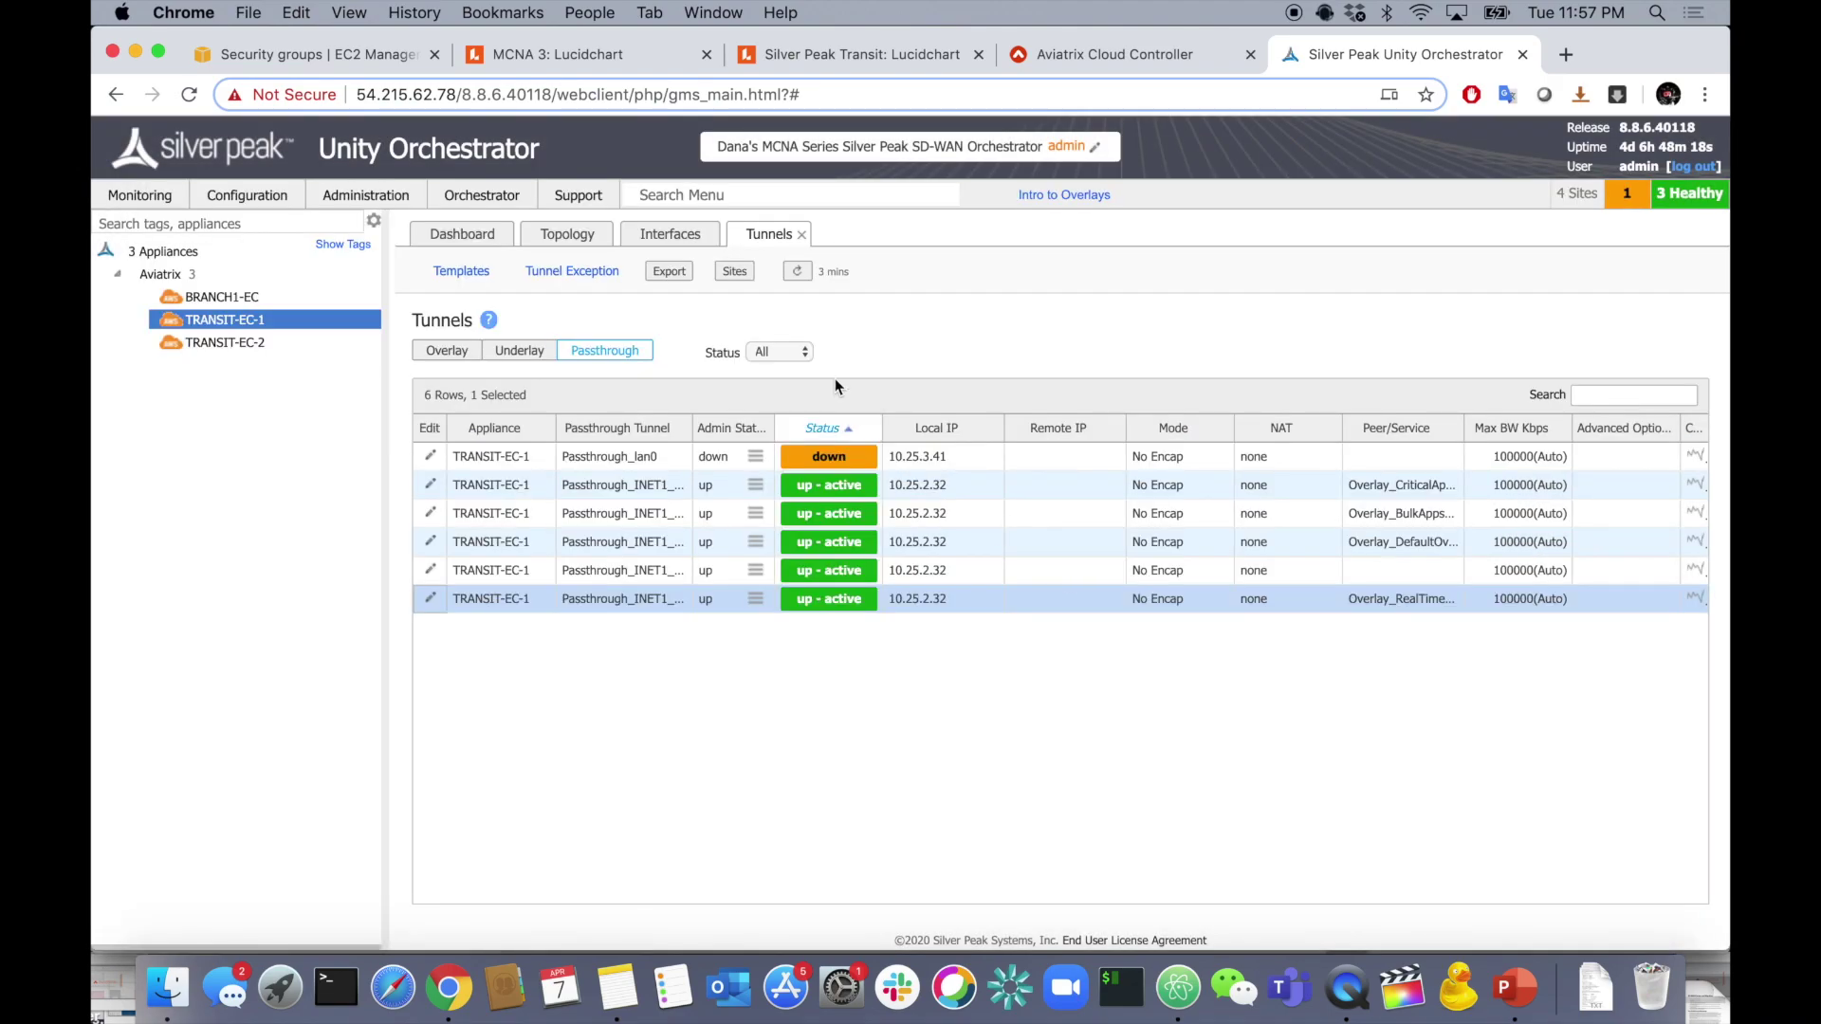
left_click(802, 273)
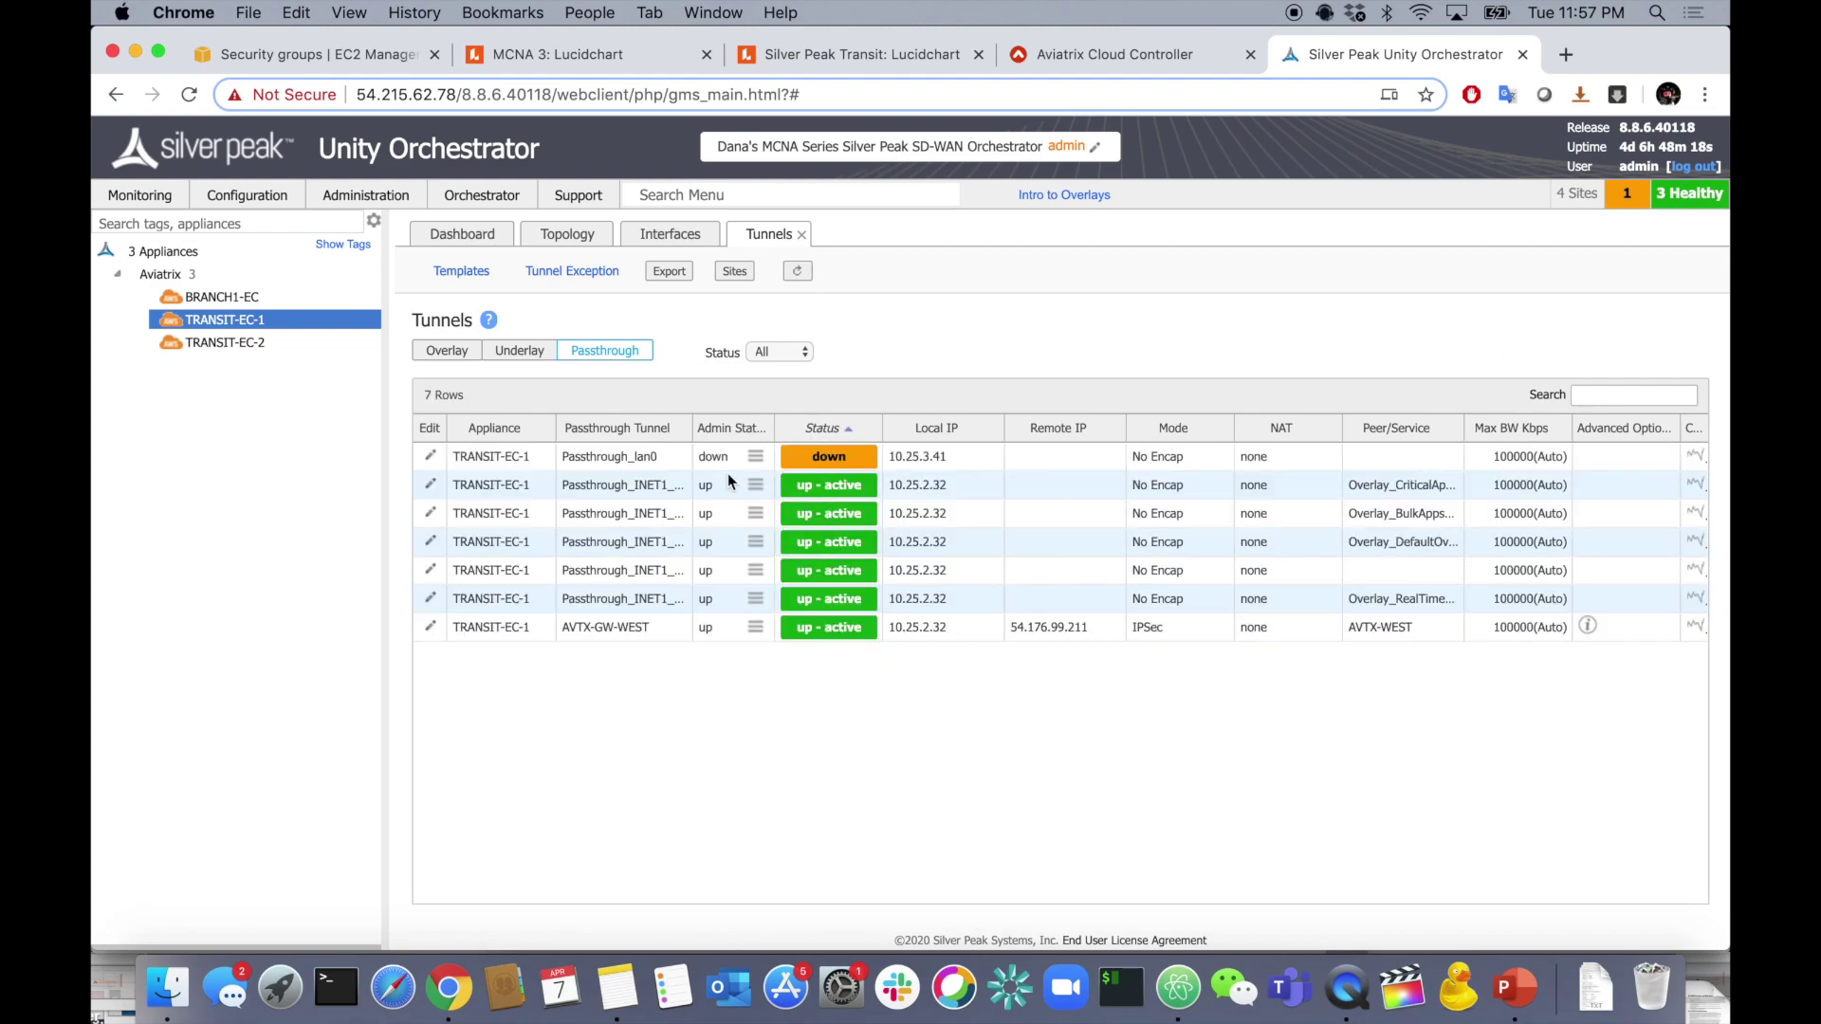
left_click(624, 628)
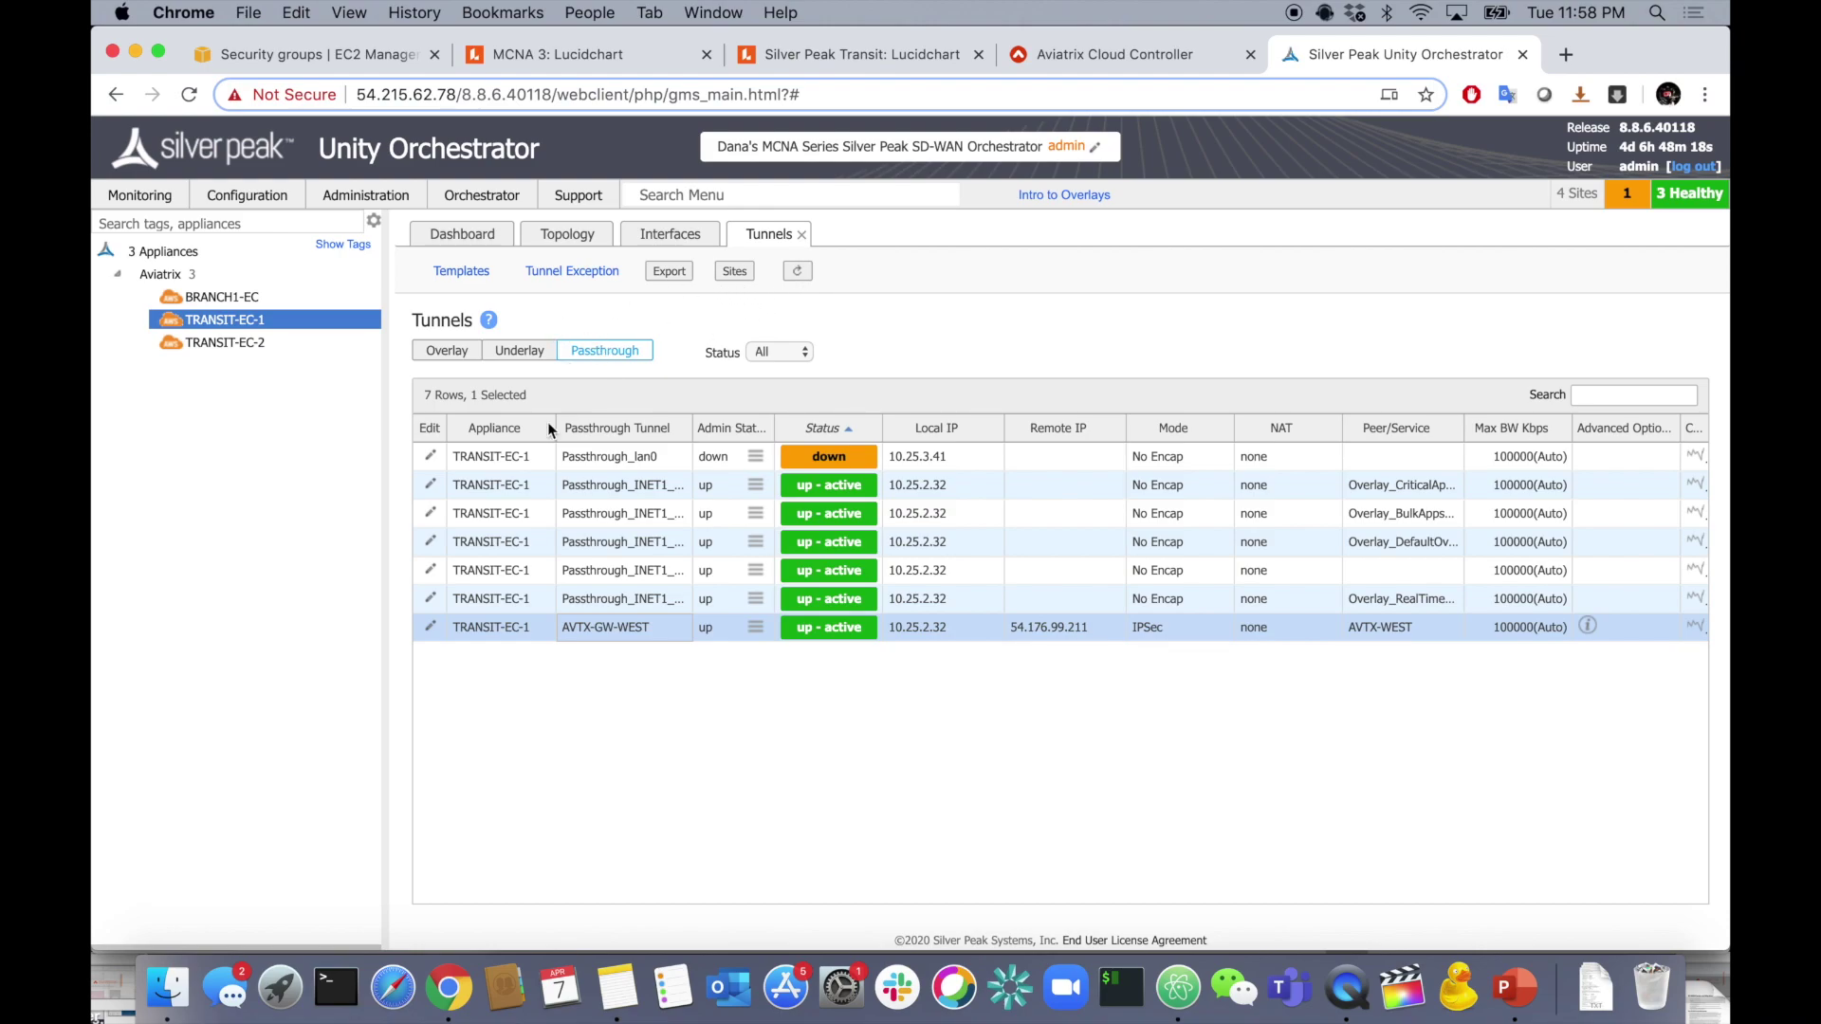
- Reopen TRANSIT-EC-1's passthrough tunnels and open AVTX-GW-WEST's Modify Passthrough Tunnel dialog
left_click(429, 627)
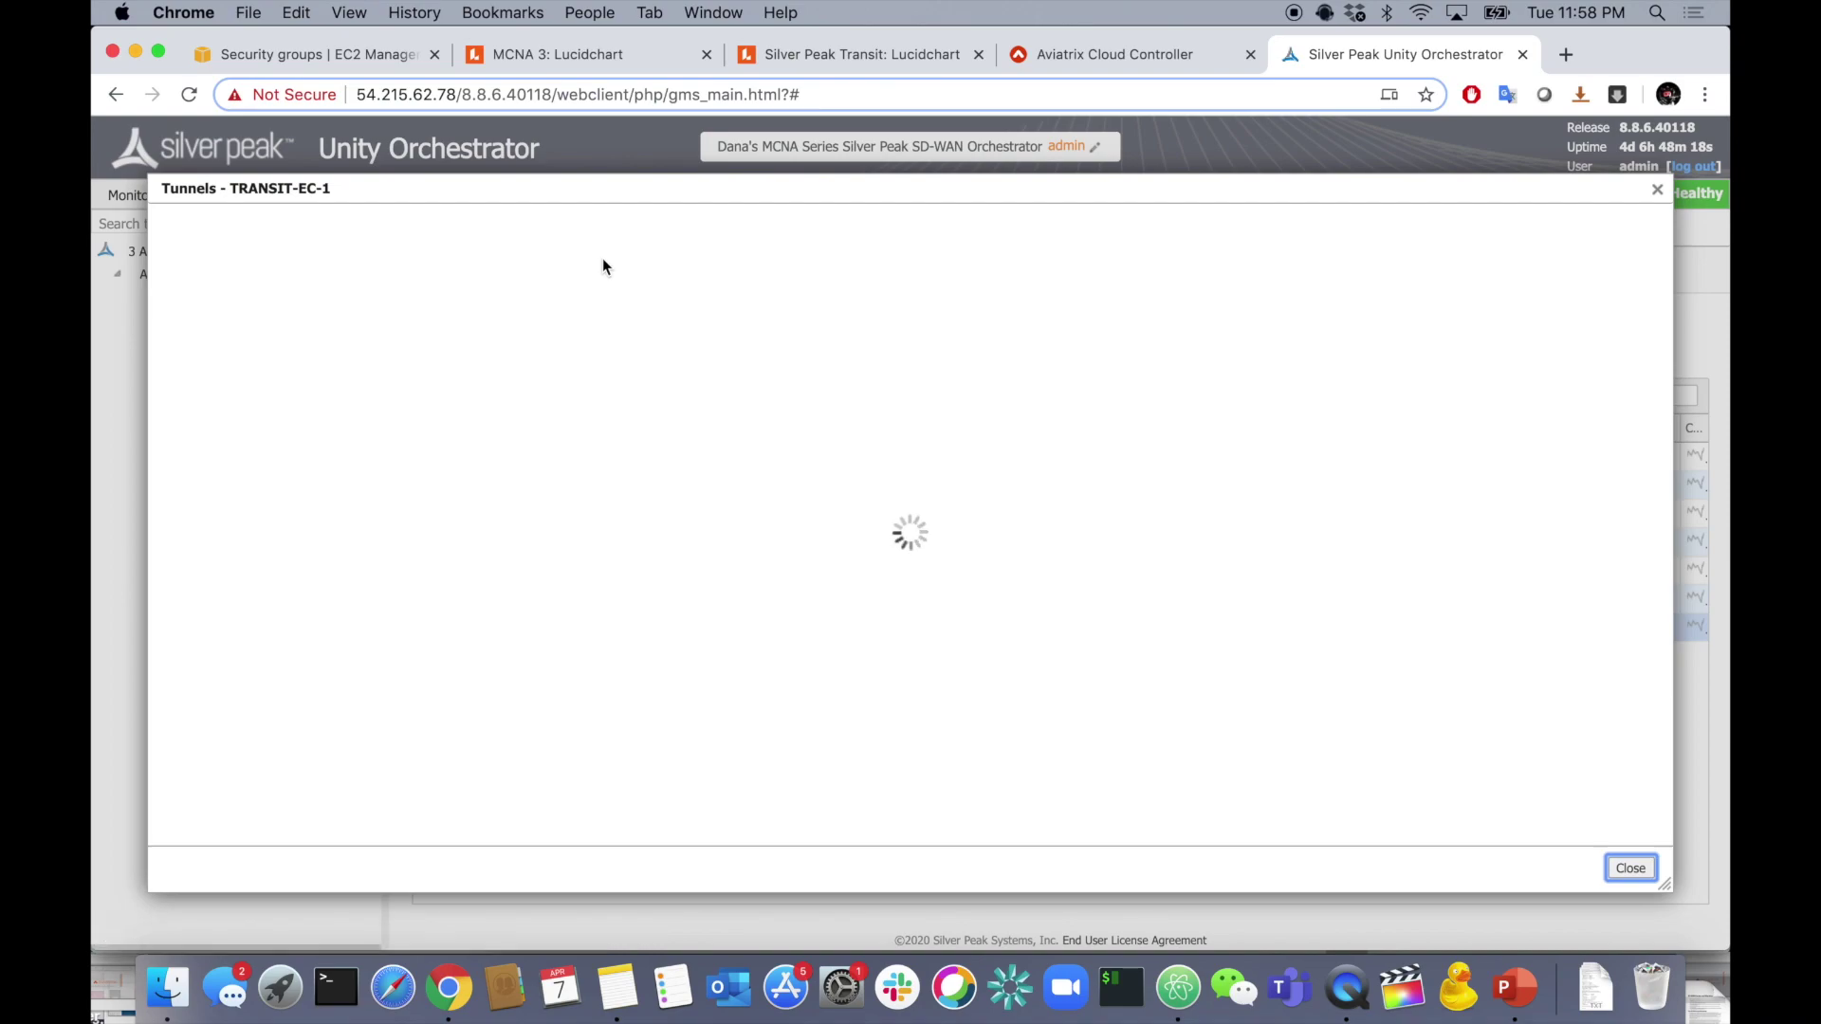
left_click(358, 288)
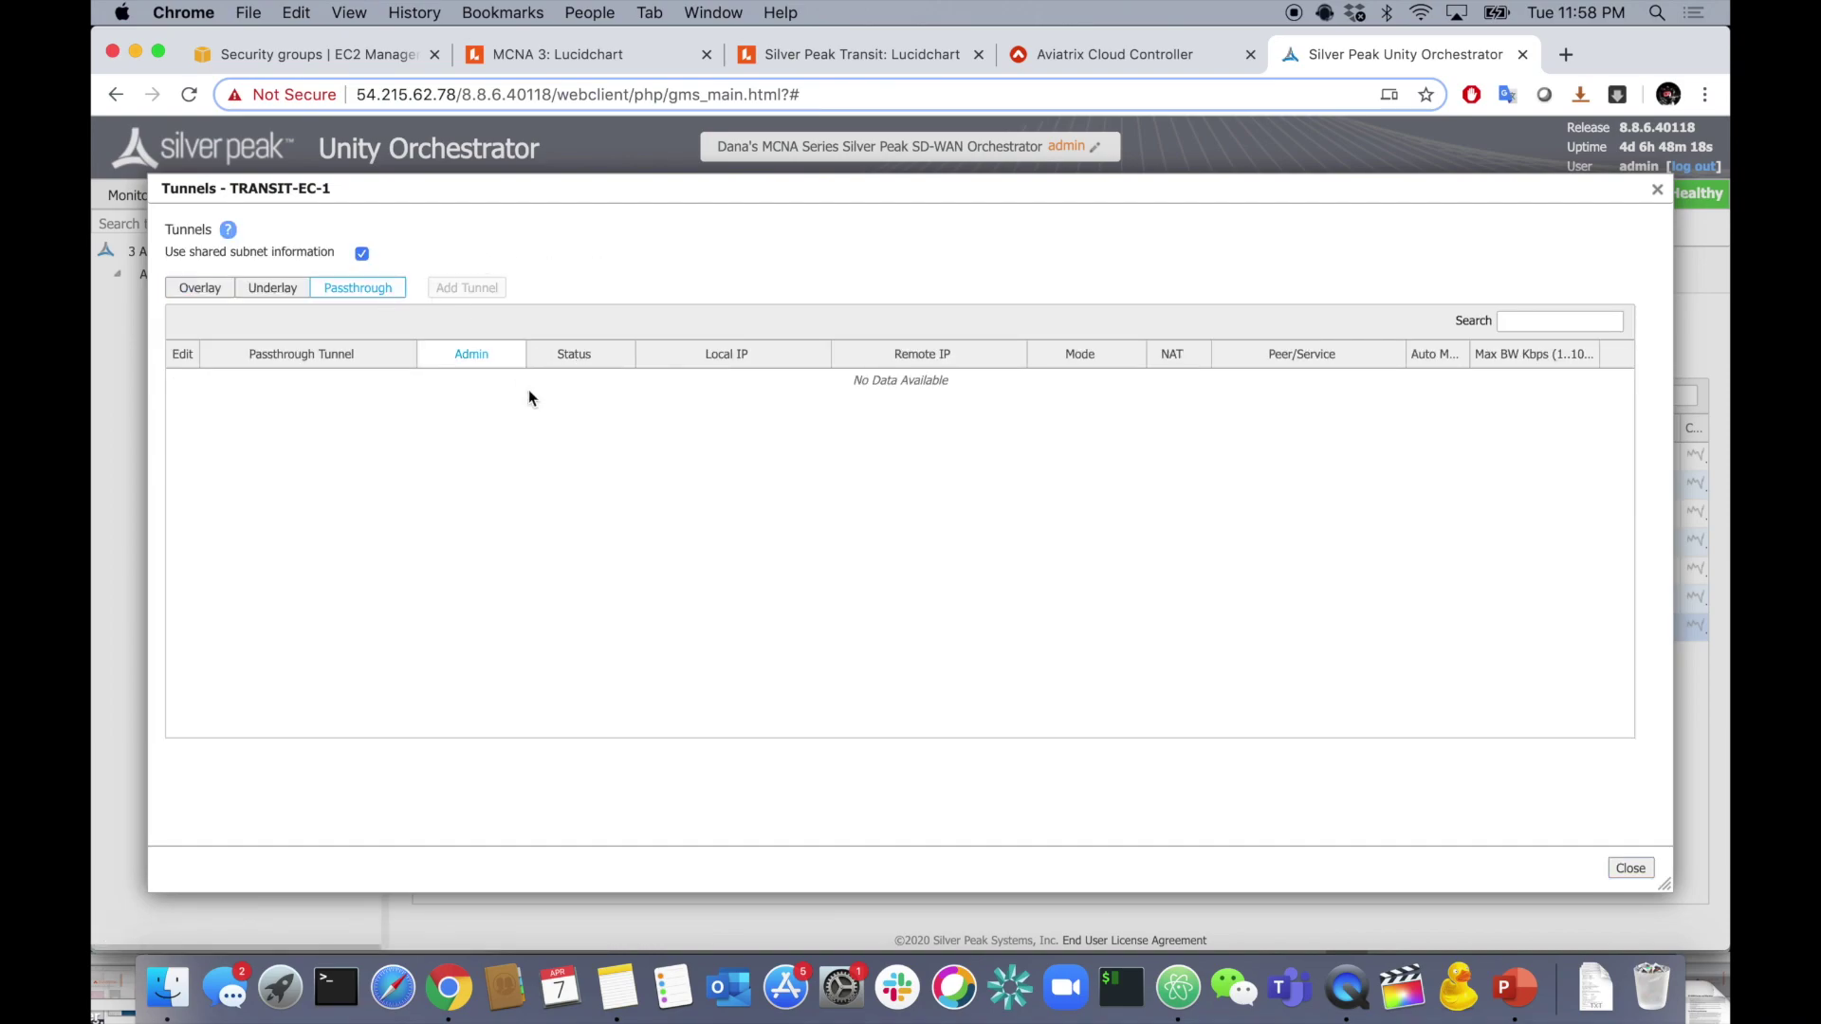
left_click(183, 552)
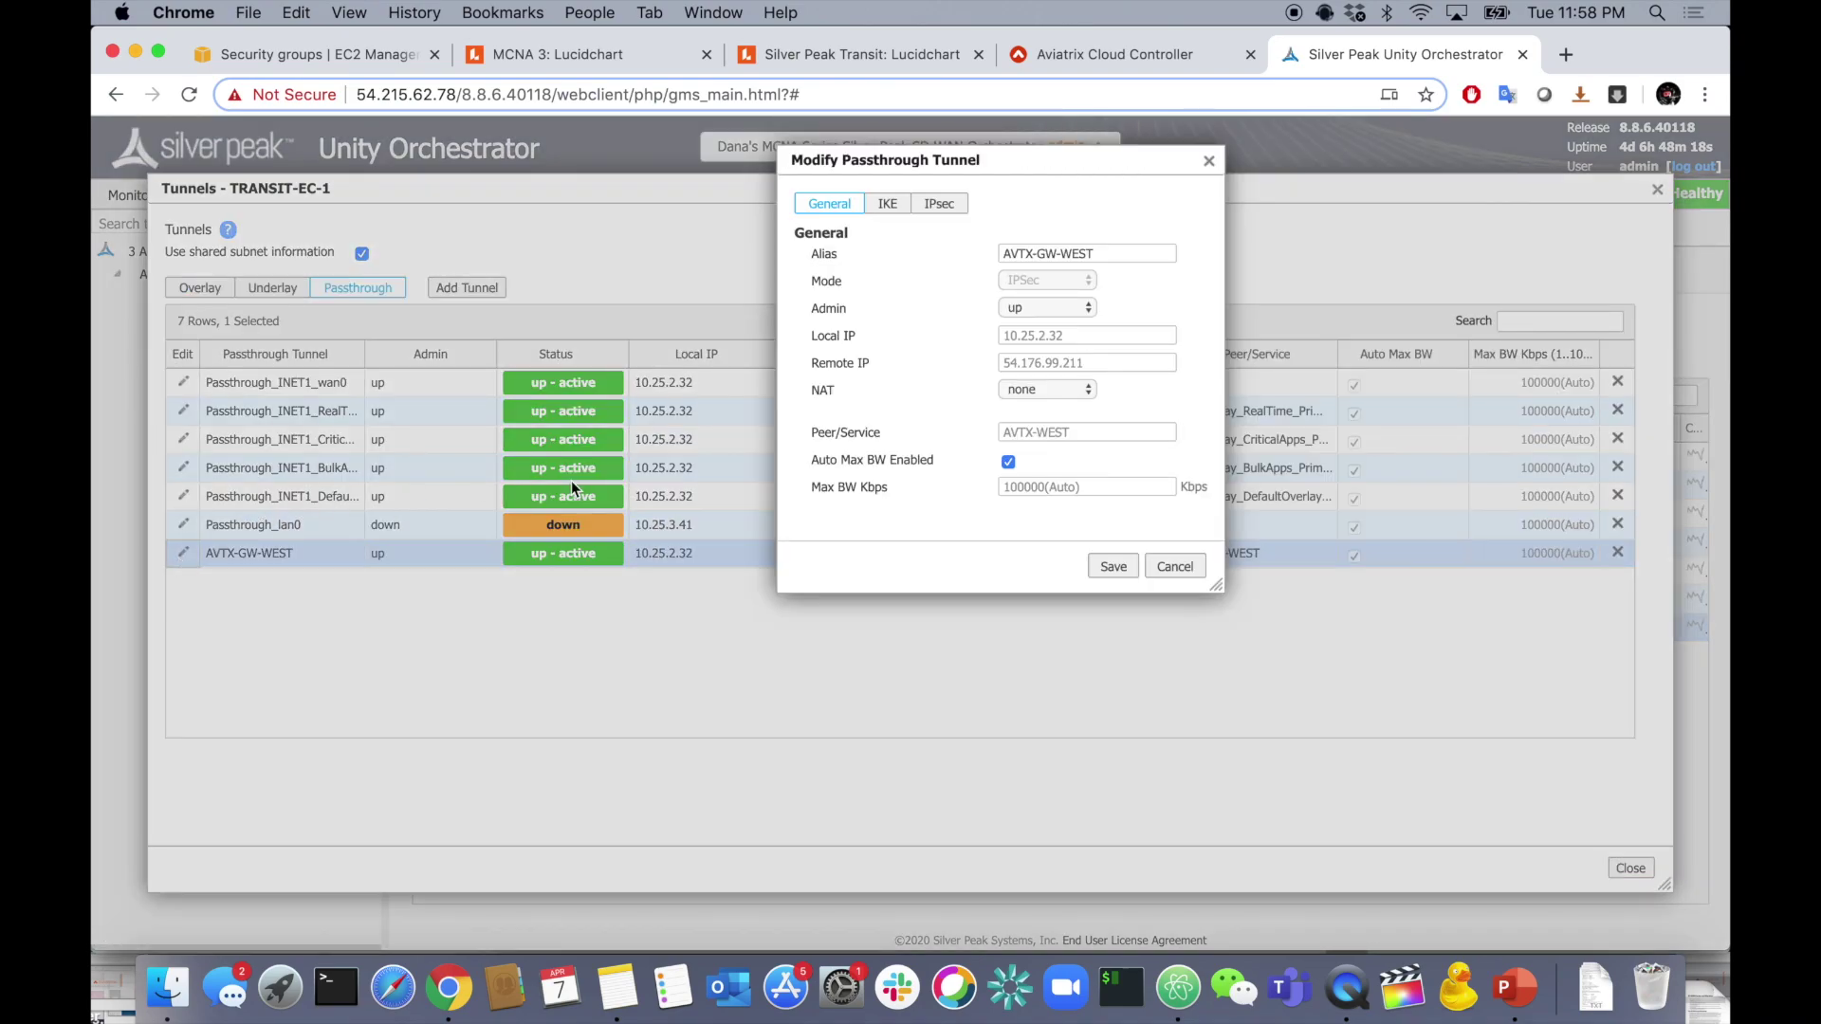
- Cancel the modify dialog and add IPSec tunnel AVTX-GW-HA-WEST with local IP 10.25.2.32
left_click(1174, 566)
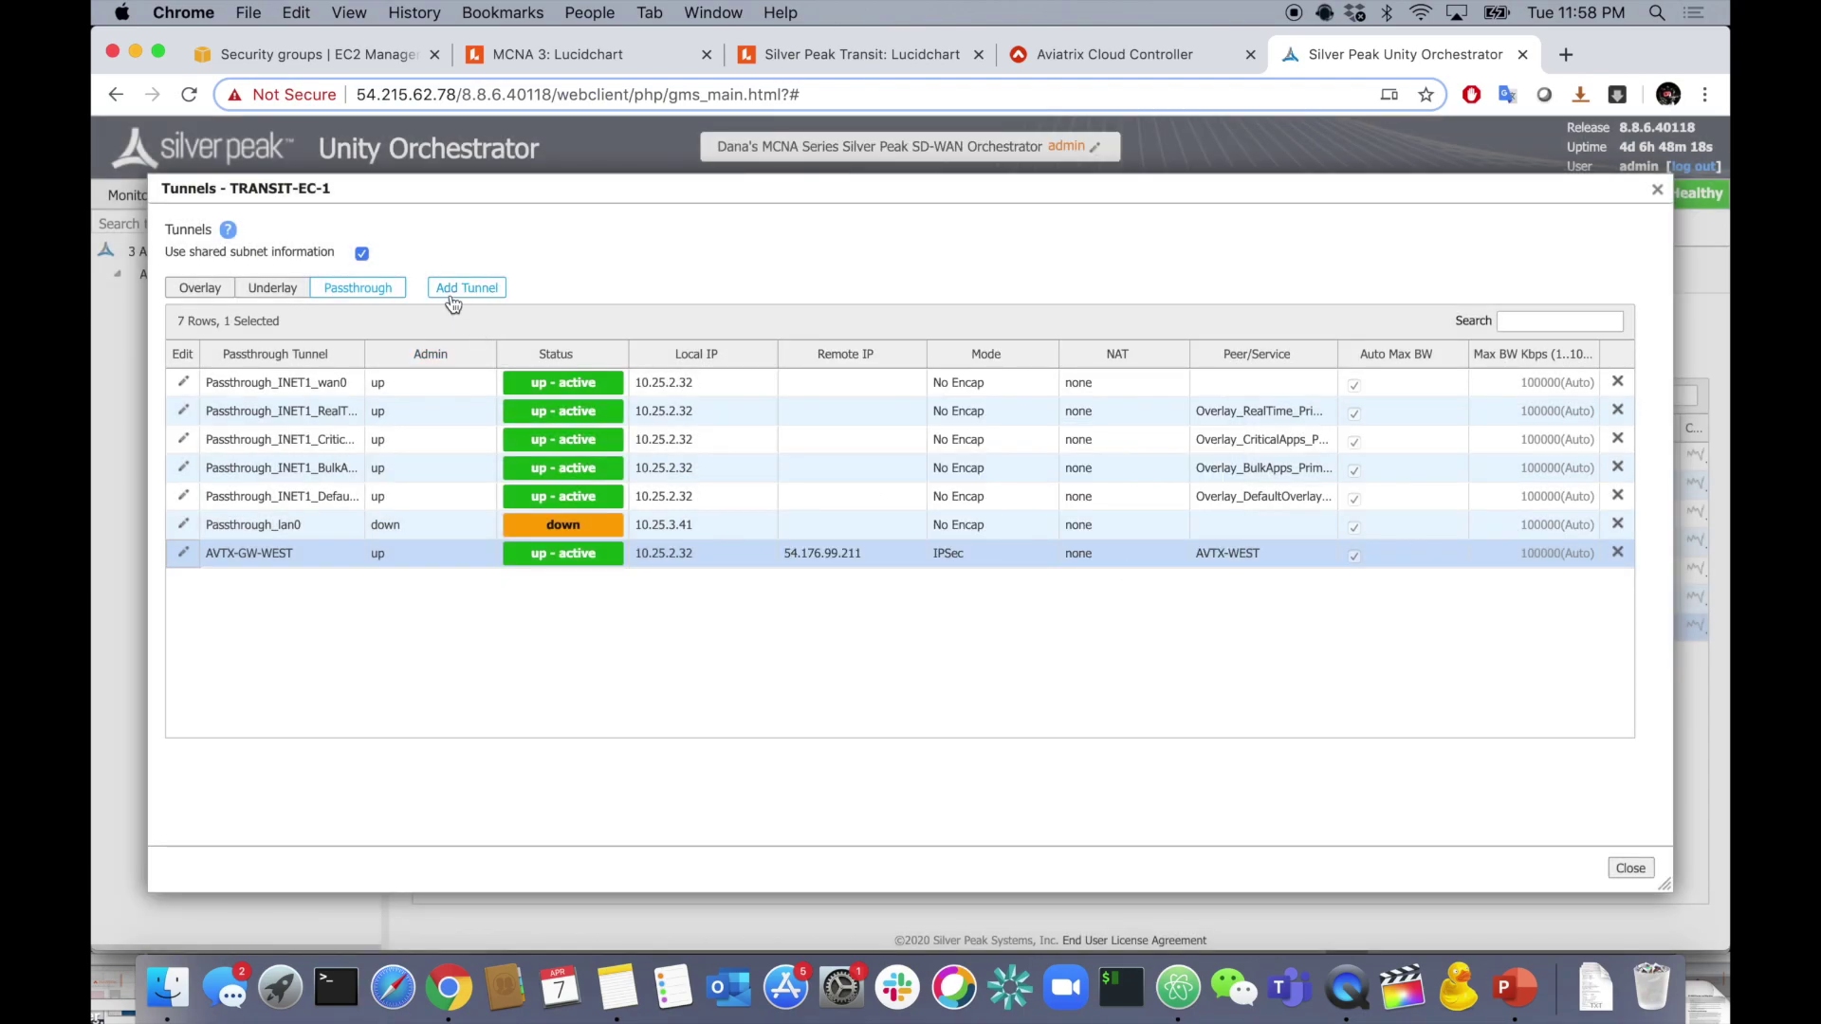
left_click(452, 296)
left_click(1052, 254)
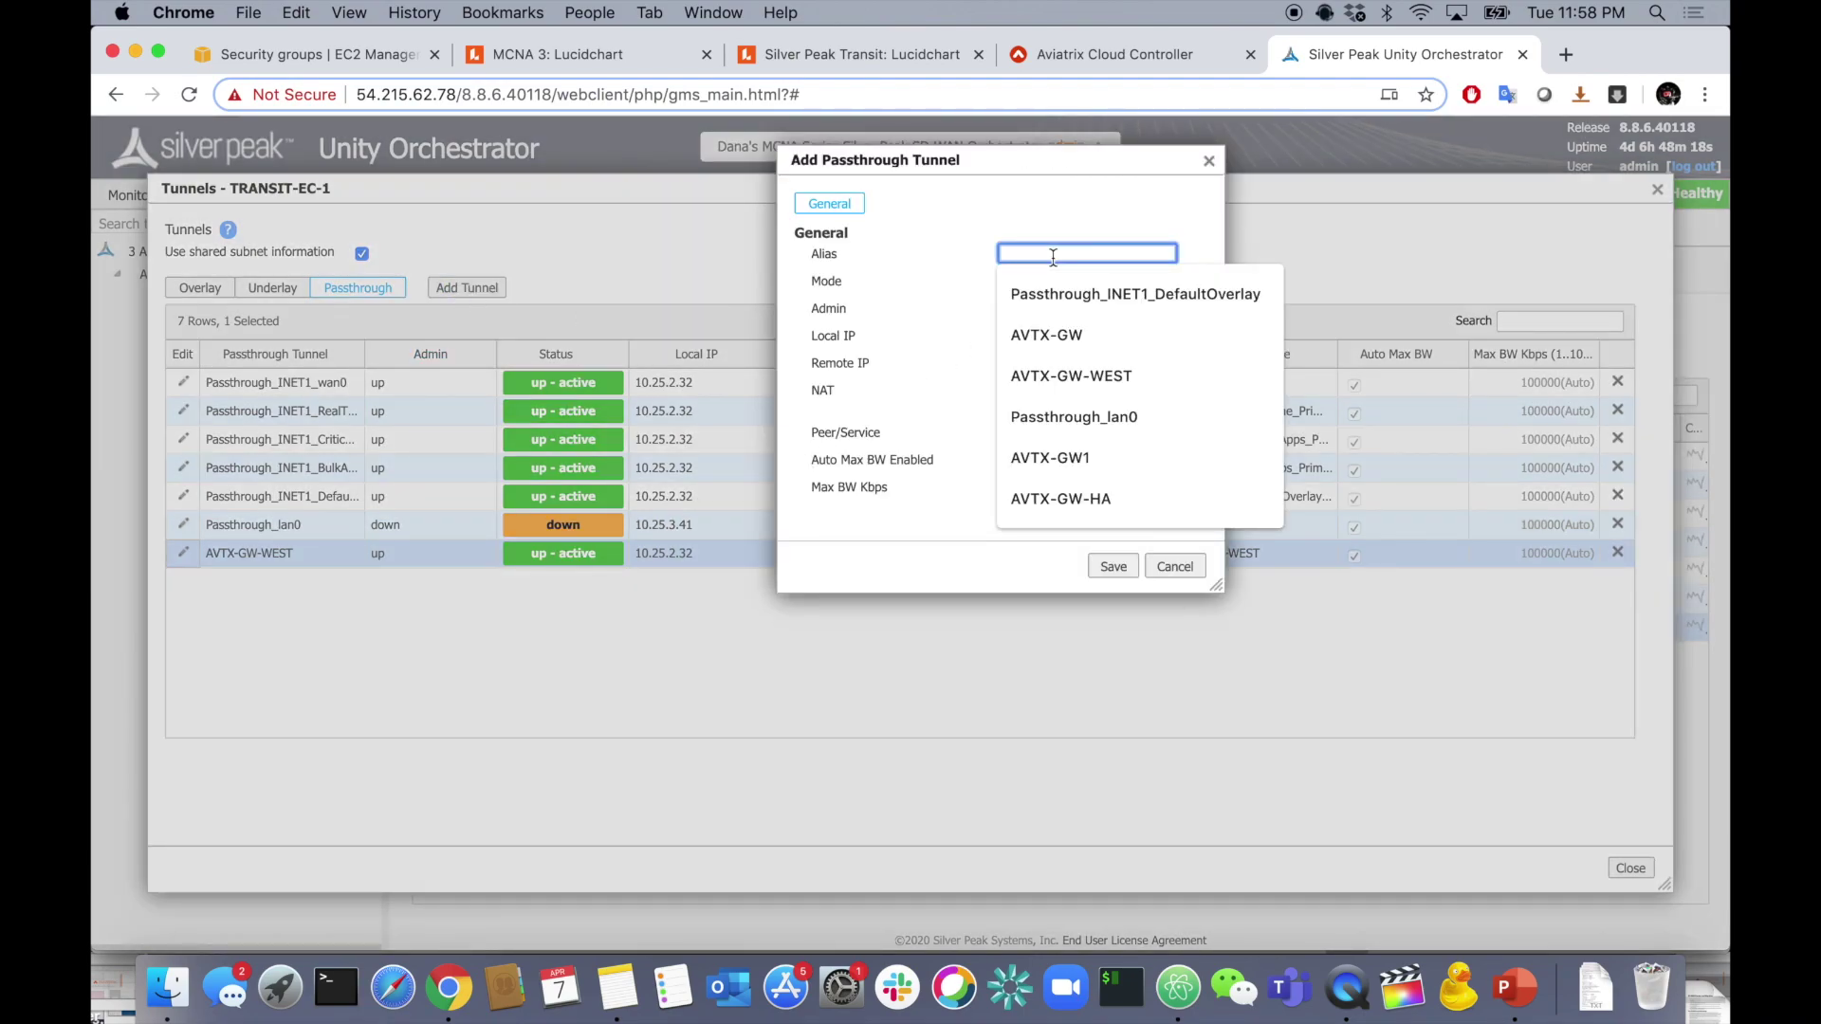
type("AVTX-")
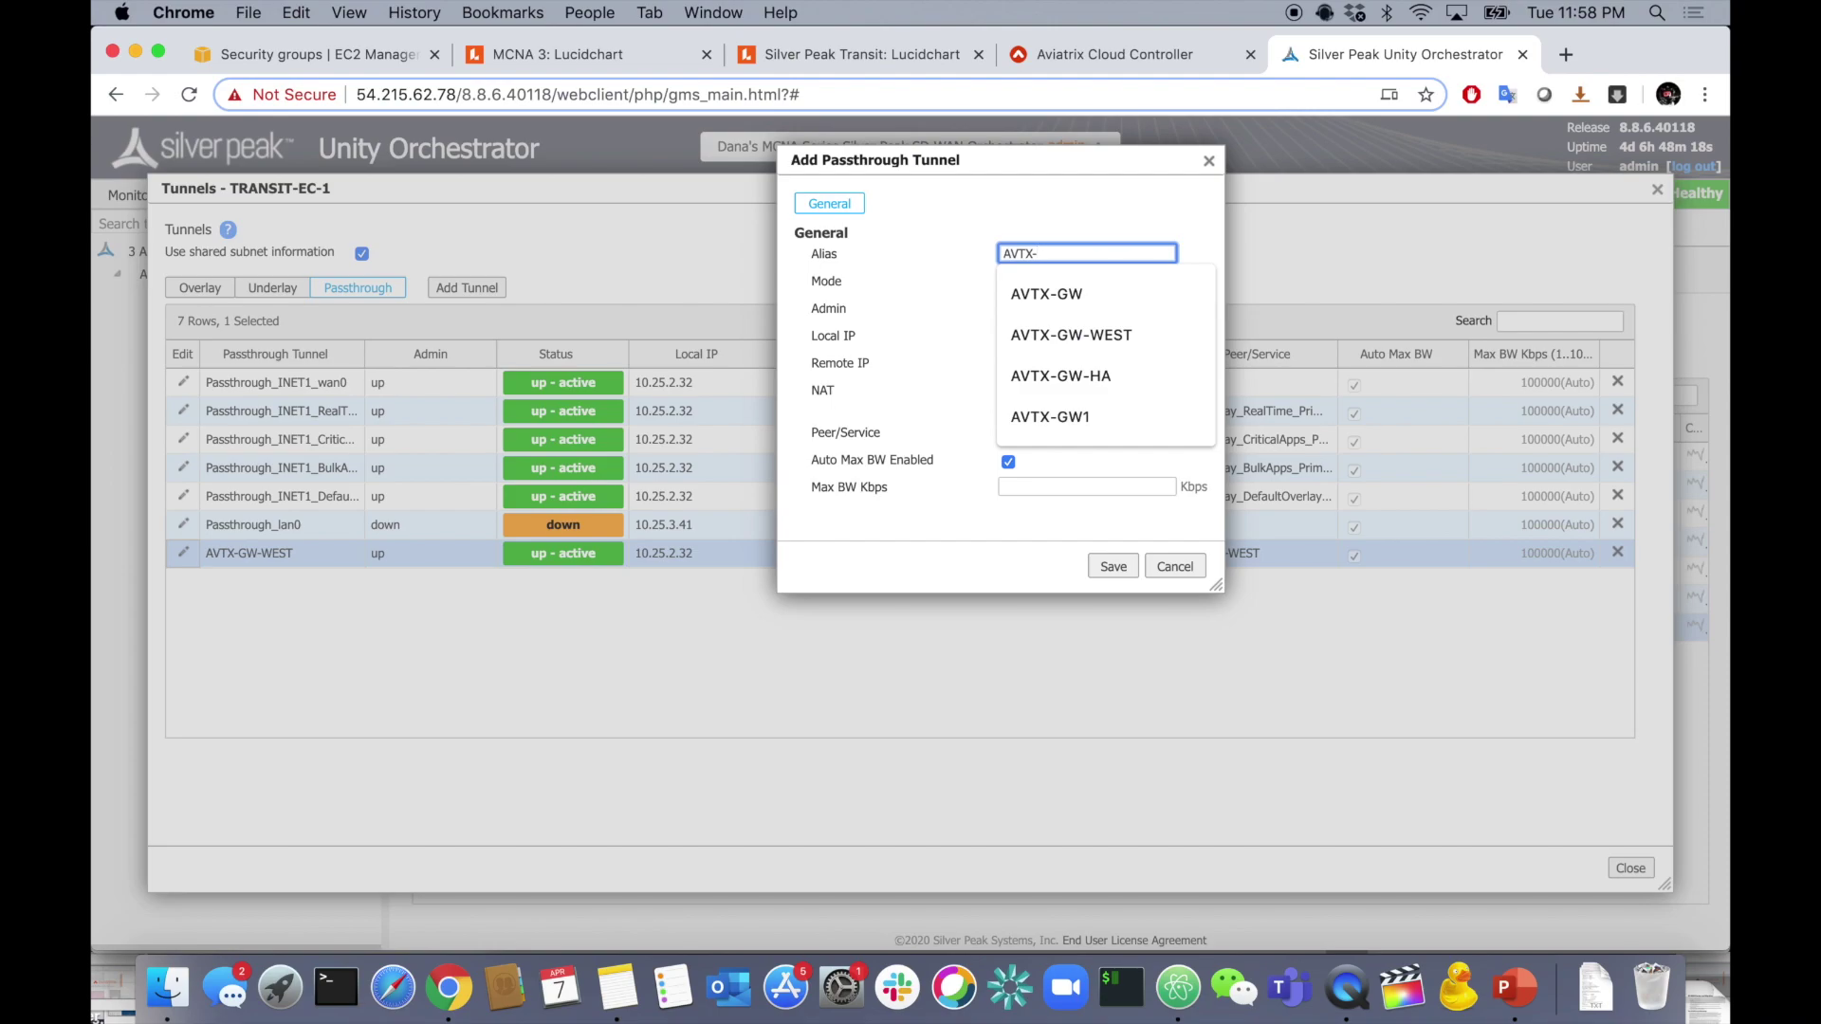
type("GW-")
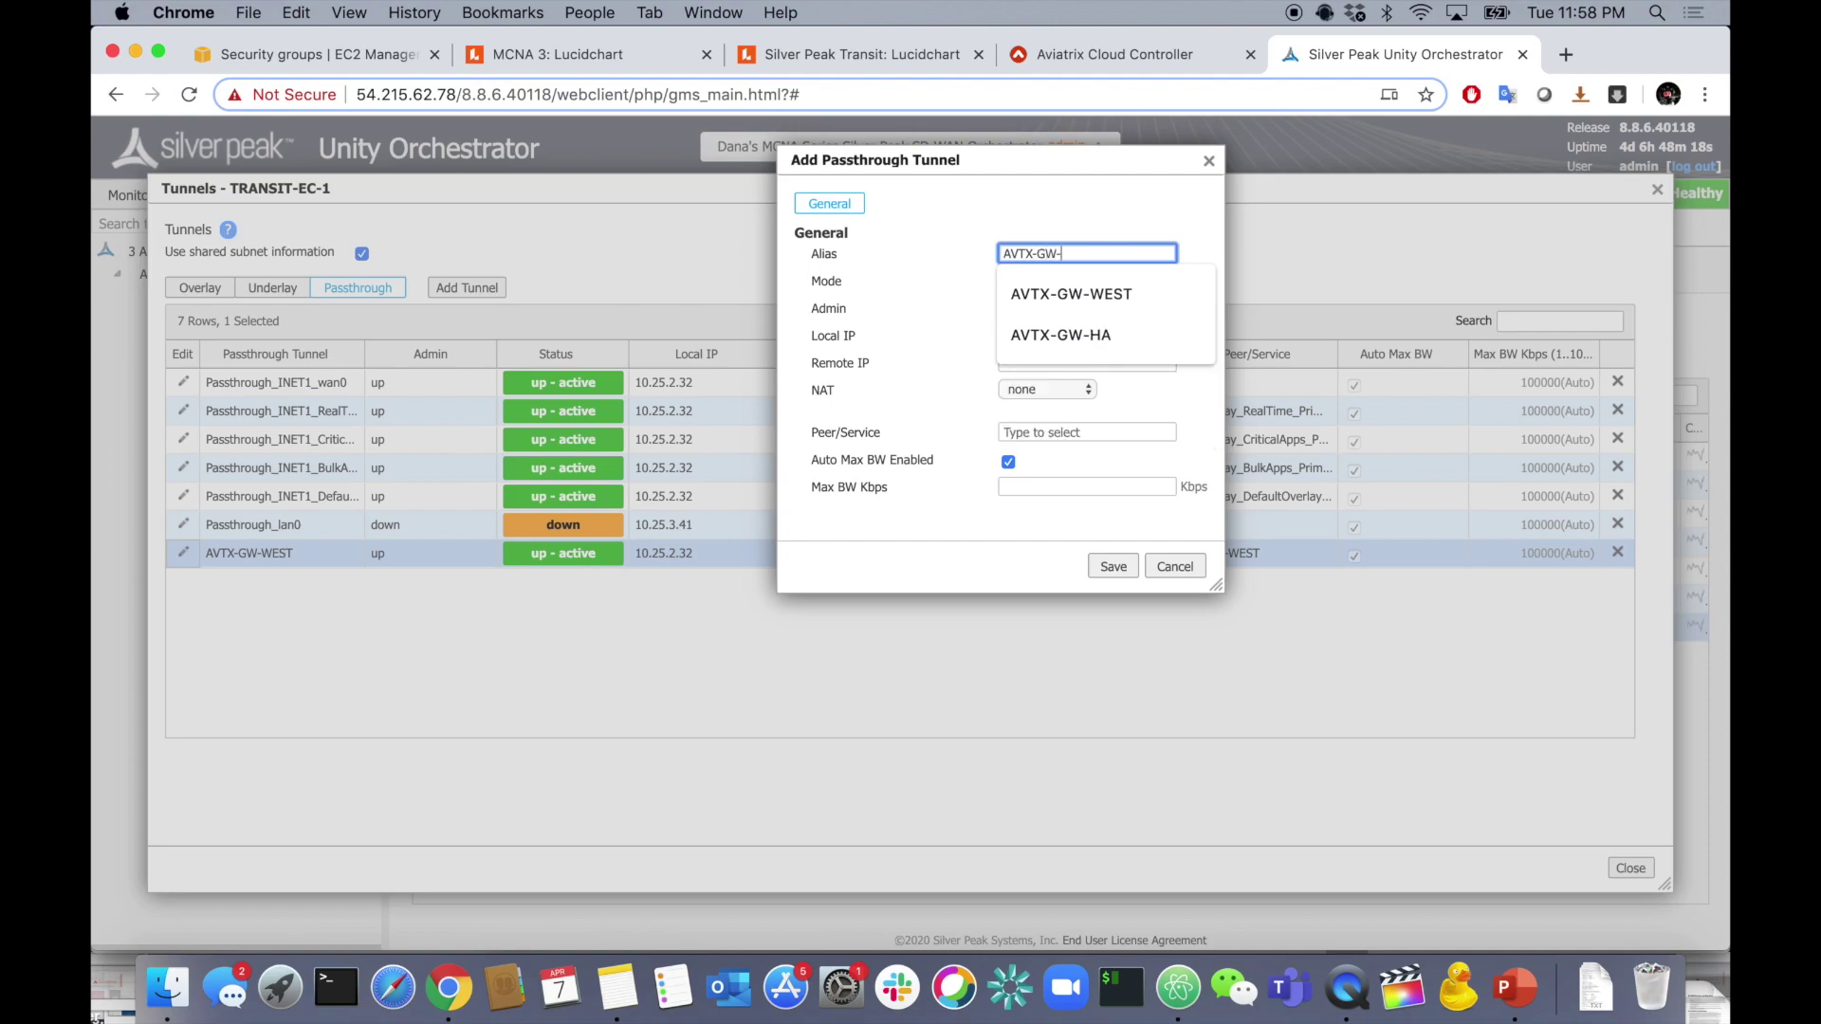
type("HA-WEST")
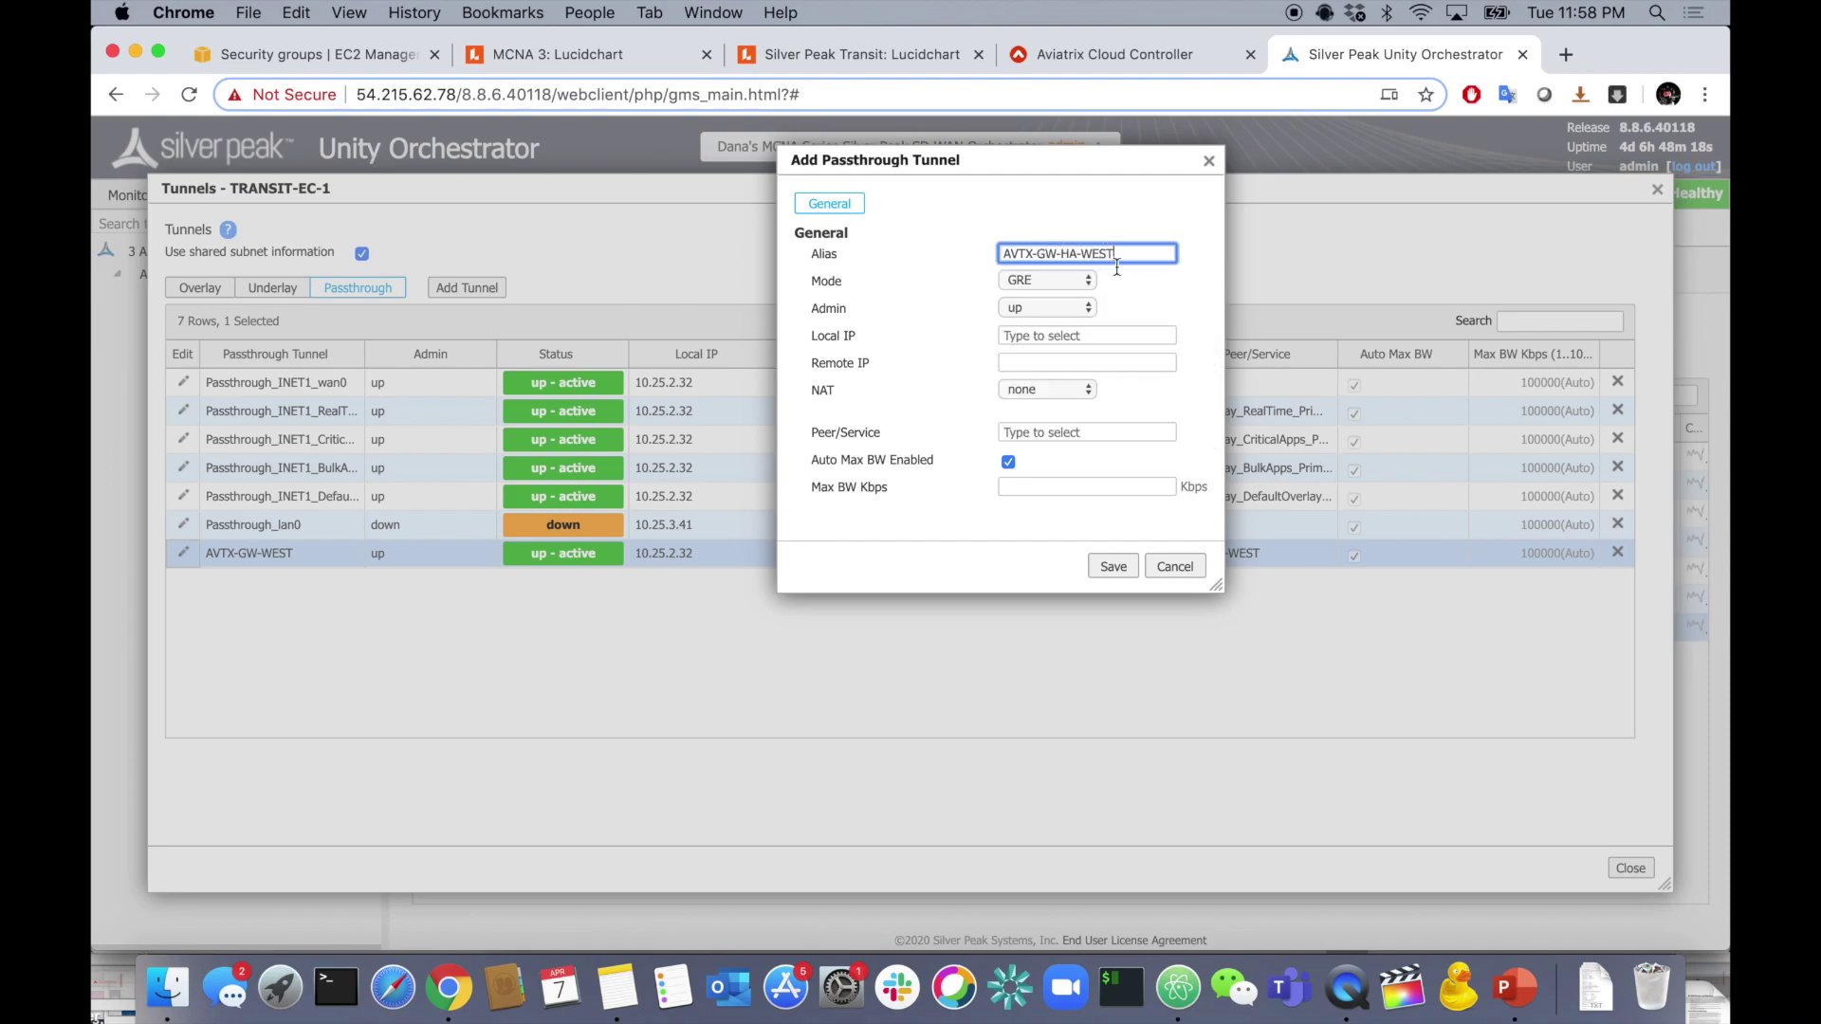
left_click(1075, 282)
left_click(1061, 319)
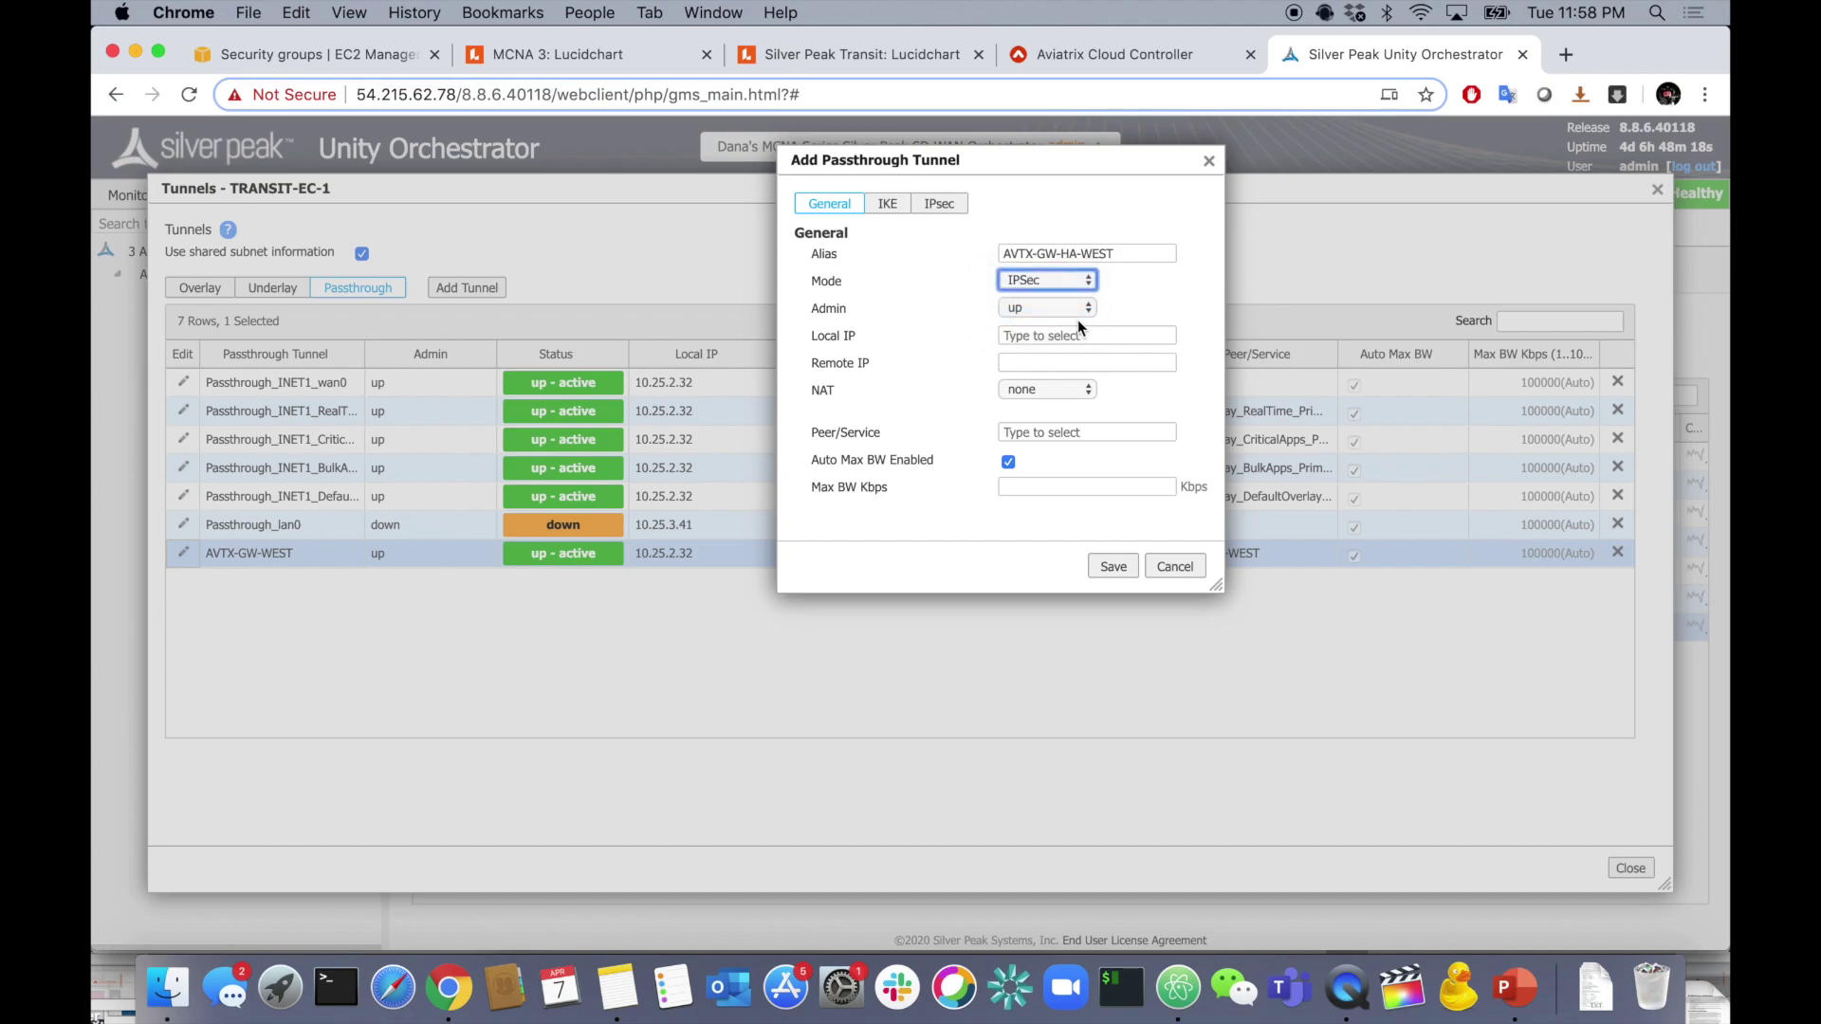
left_click(1065, 335)
left_click(1063, 378)
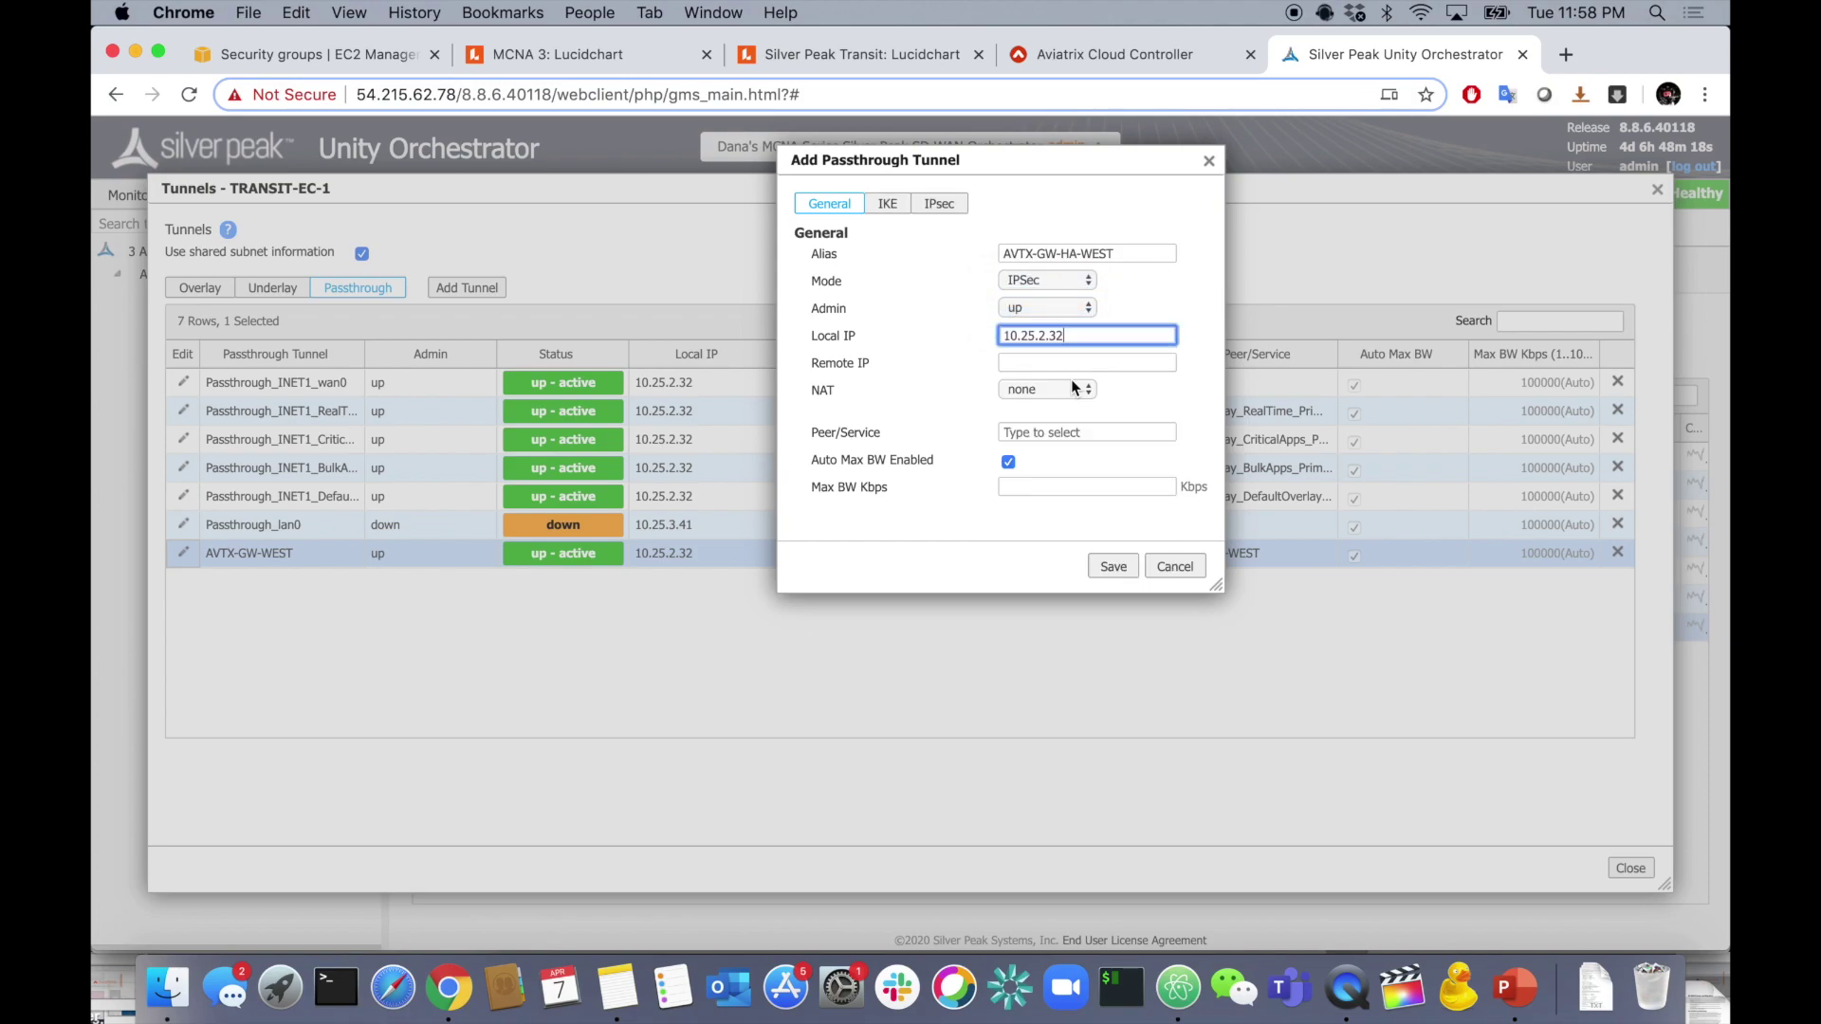
- Paste West HA gateway IP 13.52.34.59 as remote IP, enter peer AVTX-WEST, and show IKE settings
left_click(1063, 363)
key("super+Tab")
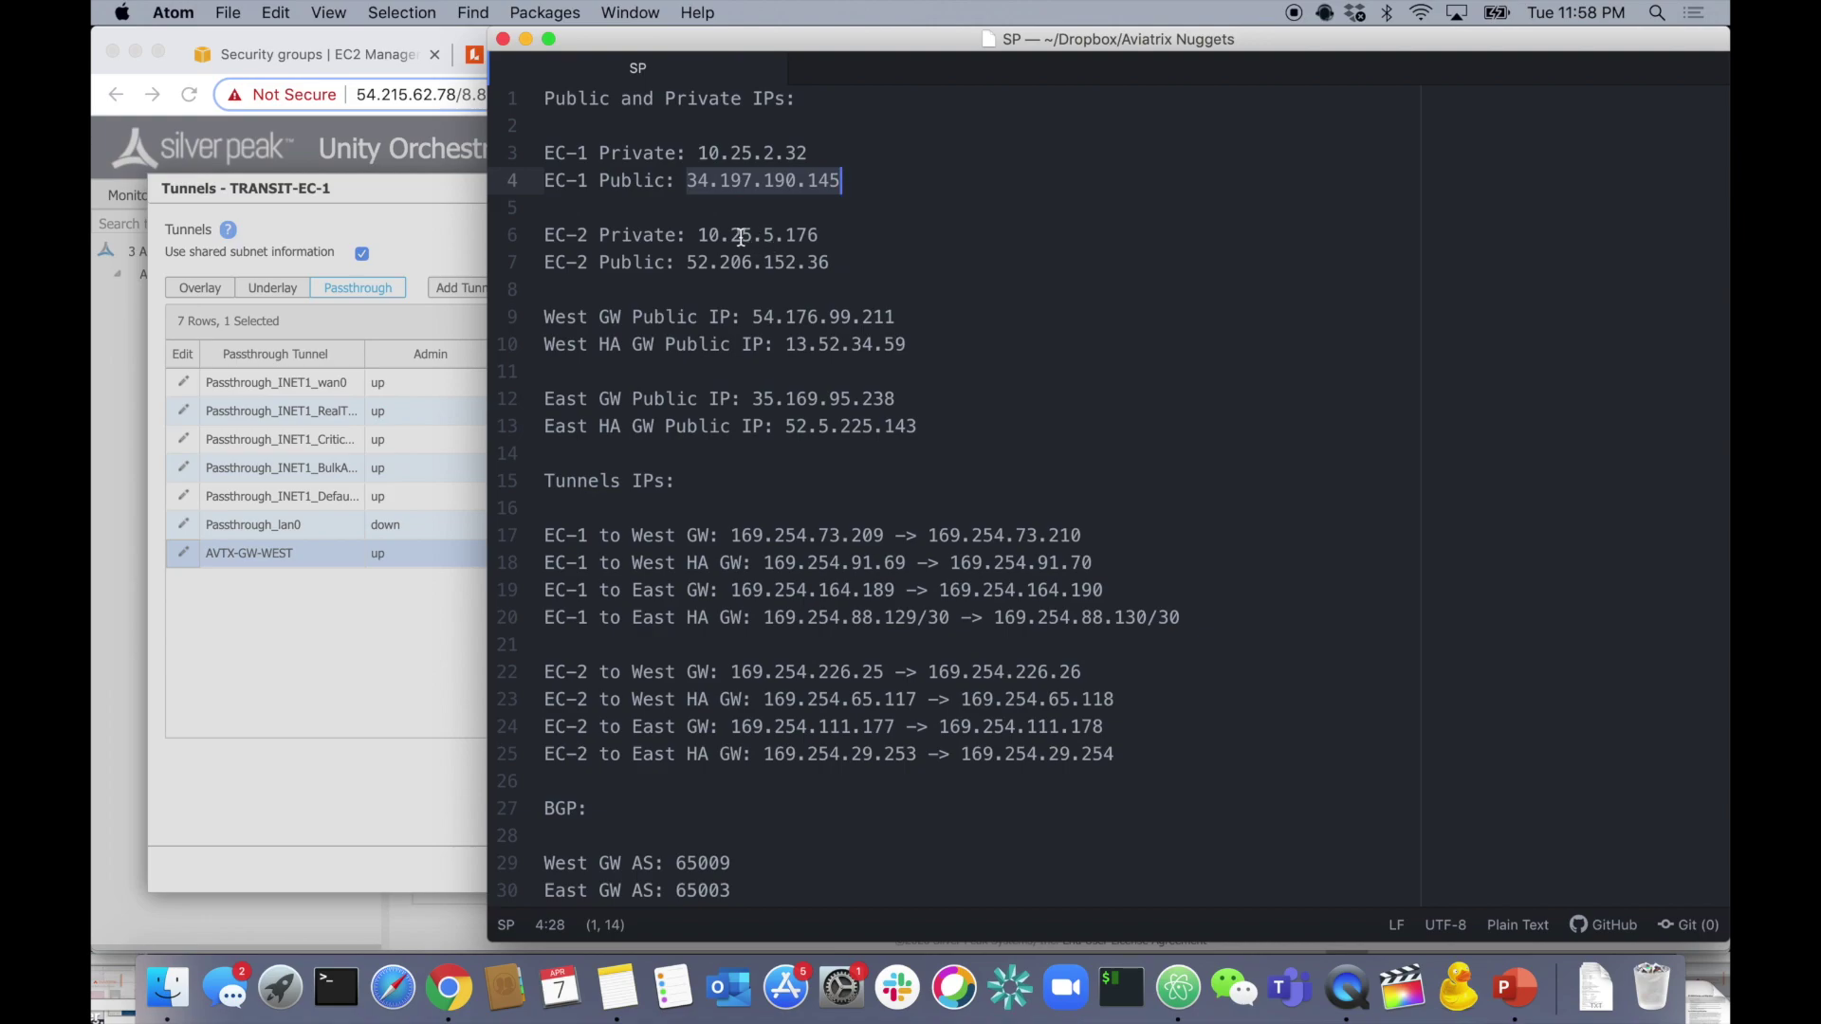
left_click(786, 345)
left_click_drag(786, 345, 907, 345)
key("super+c")
key("super+Tab")
key("super+v")
left_click(1040, 432)
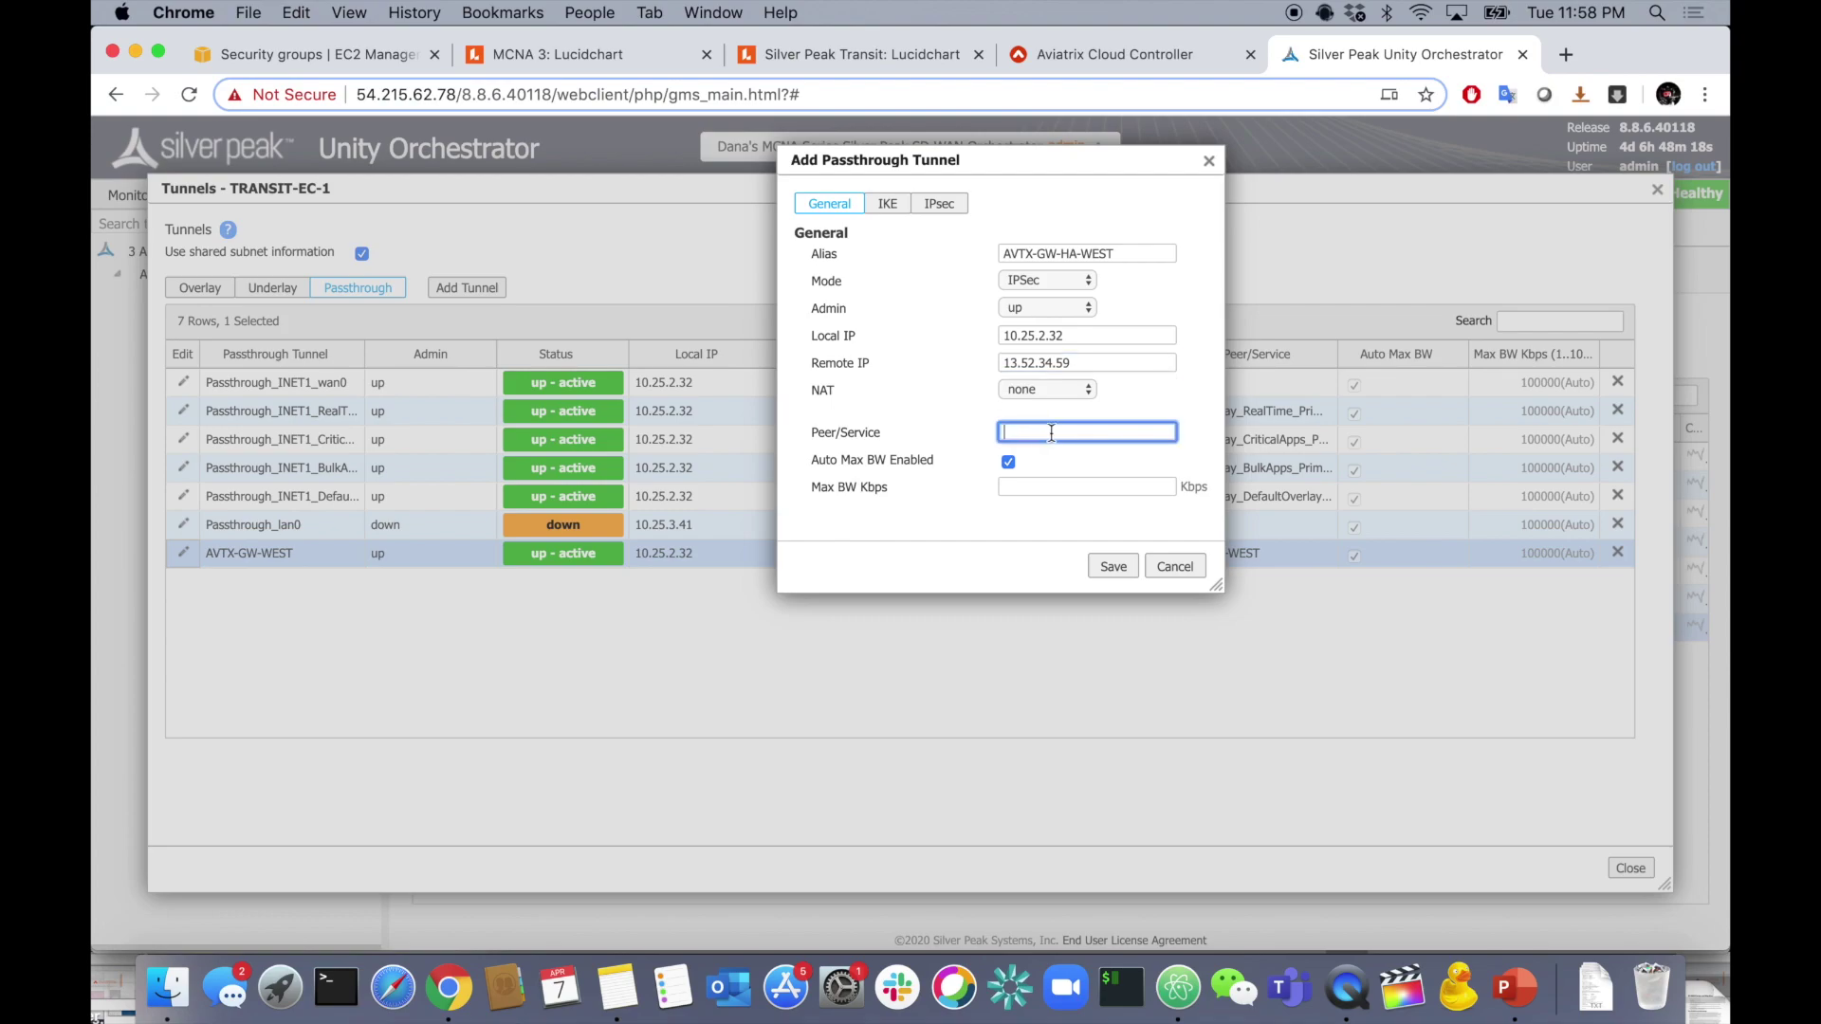
type("AVTX-WEST")
left_click(887, 203)
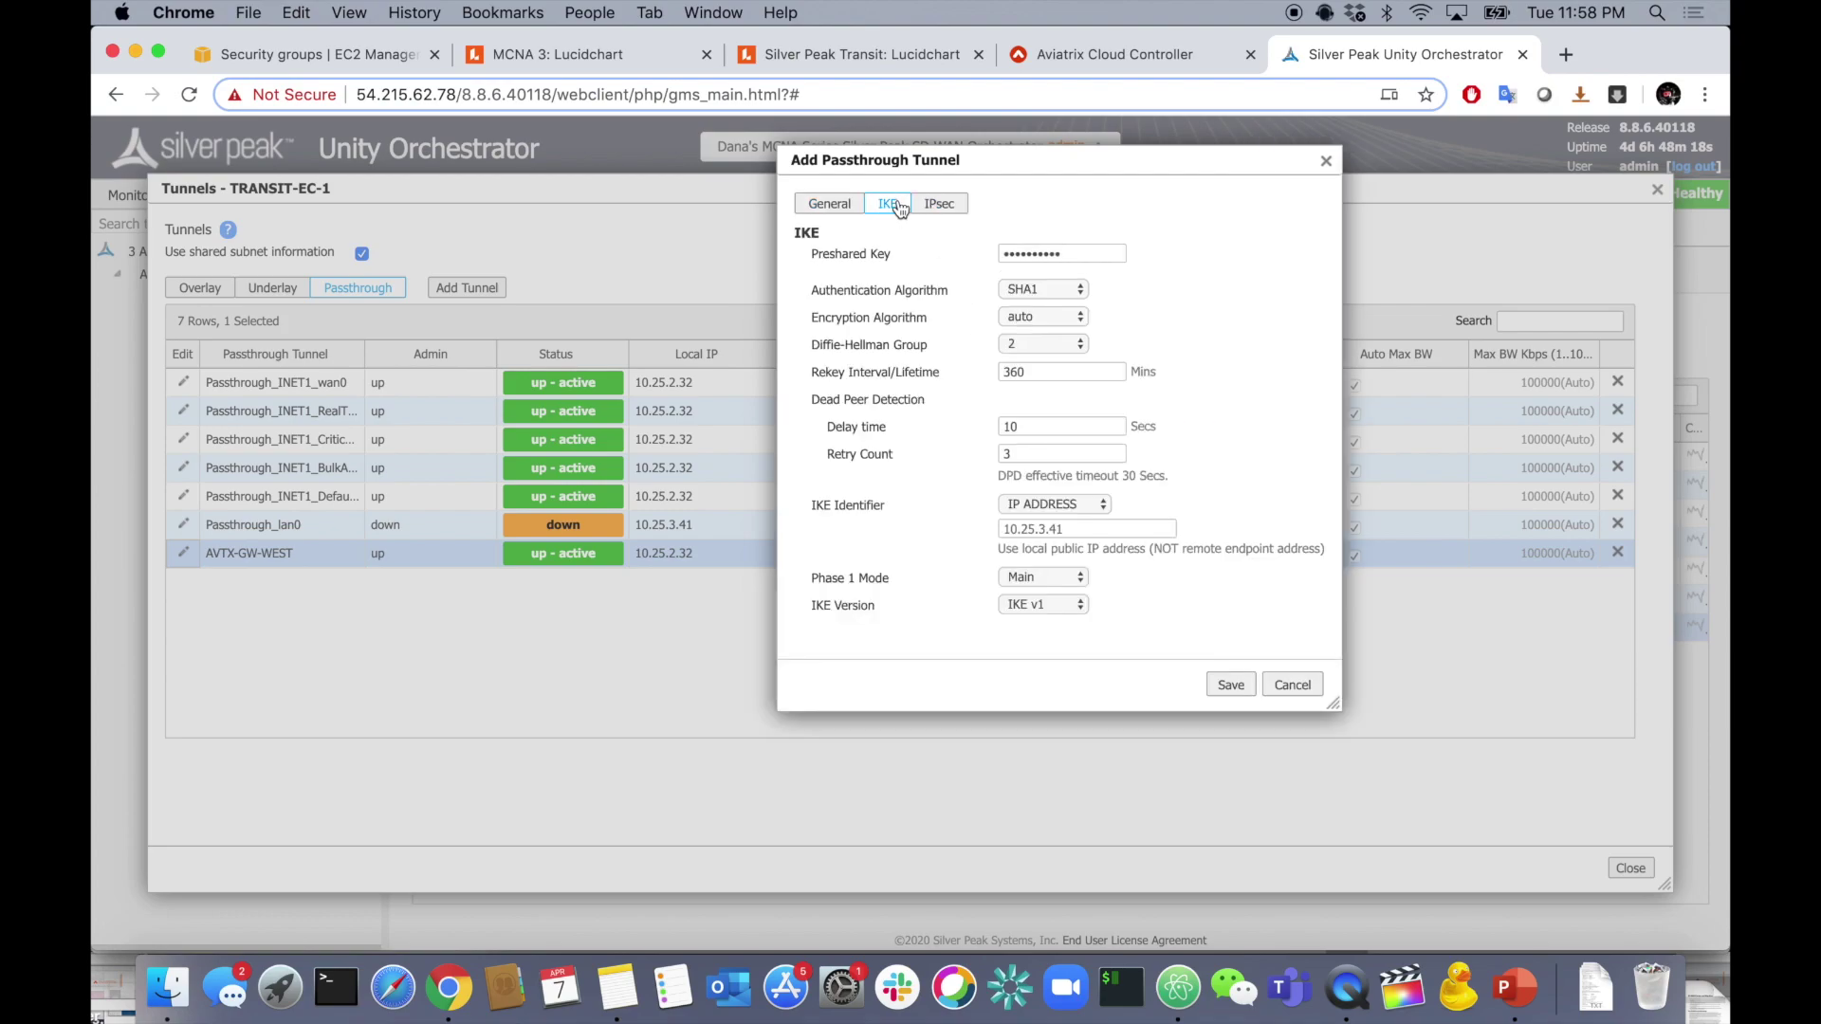
- Enter the preshared key and set IKE to SHA2-256, AES-256, DH group 14, 480-minute rekey
left_click(1071, 252)
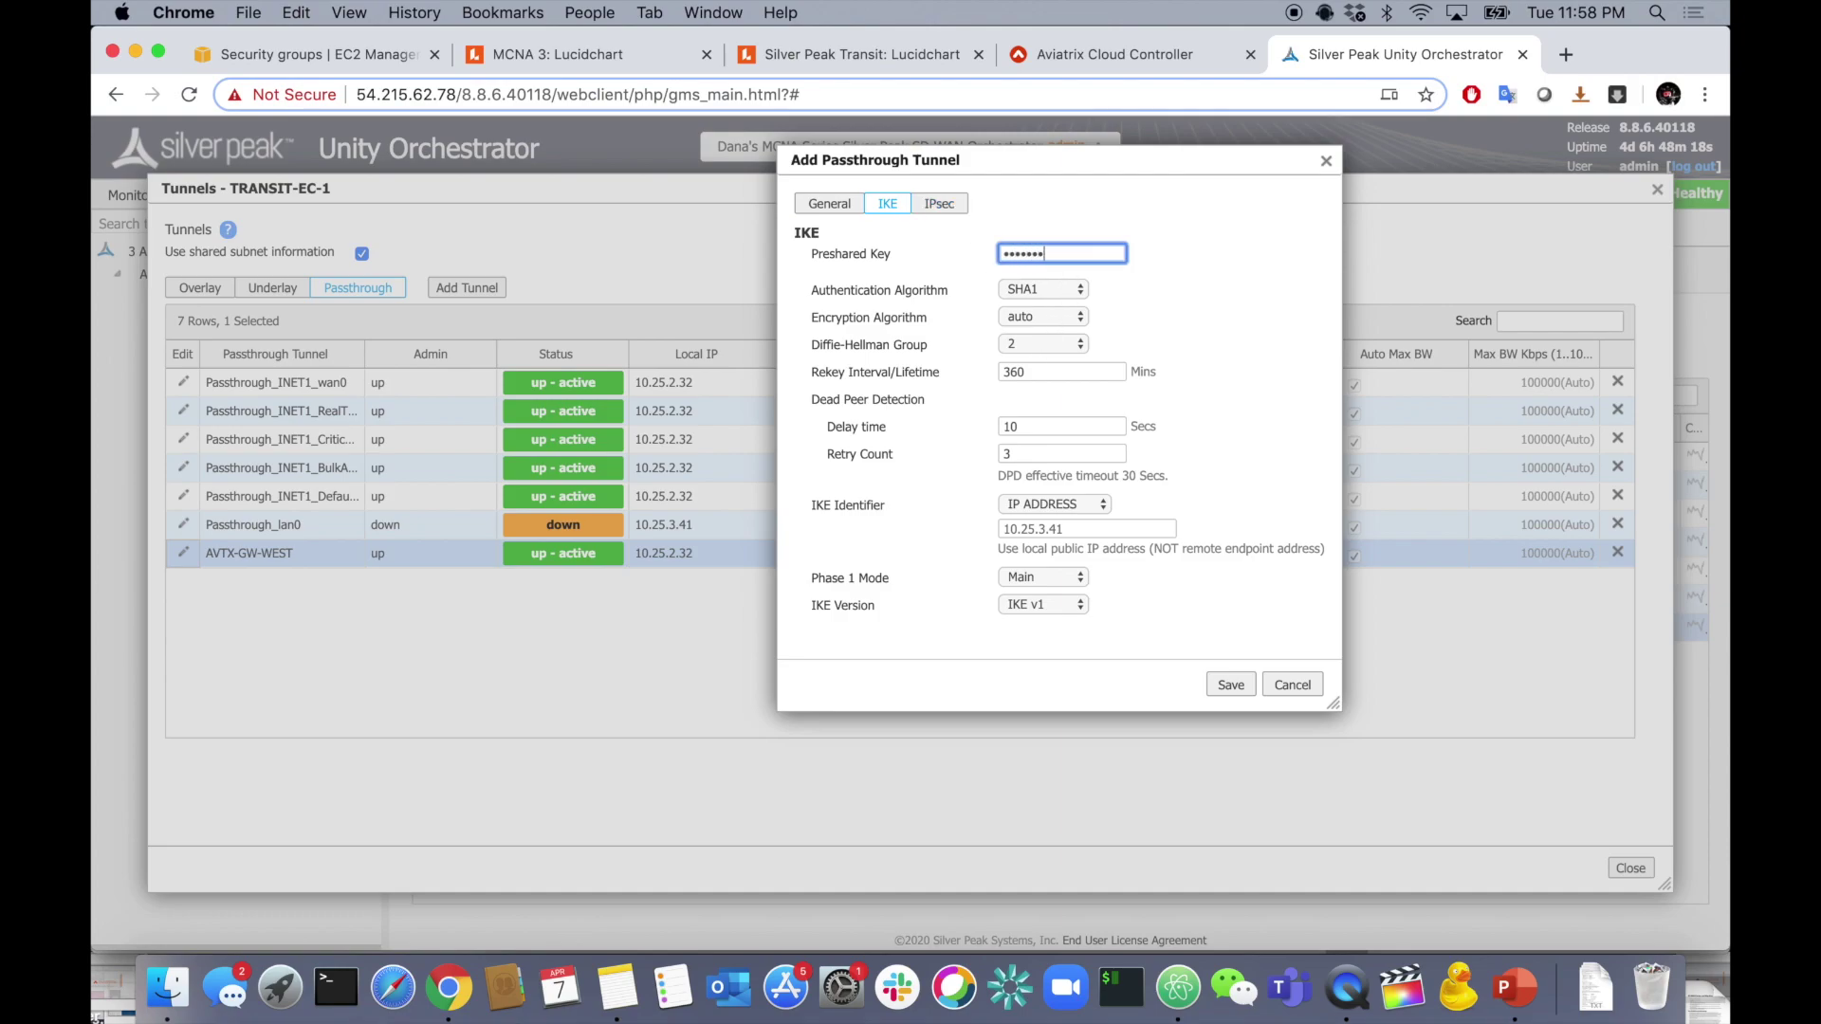
left_click(1037, 293)
left_click(1045, 305)
left_click(1062, 322)
left_click(1053, 283)
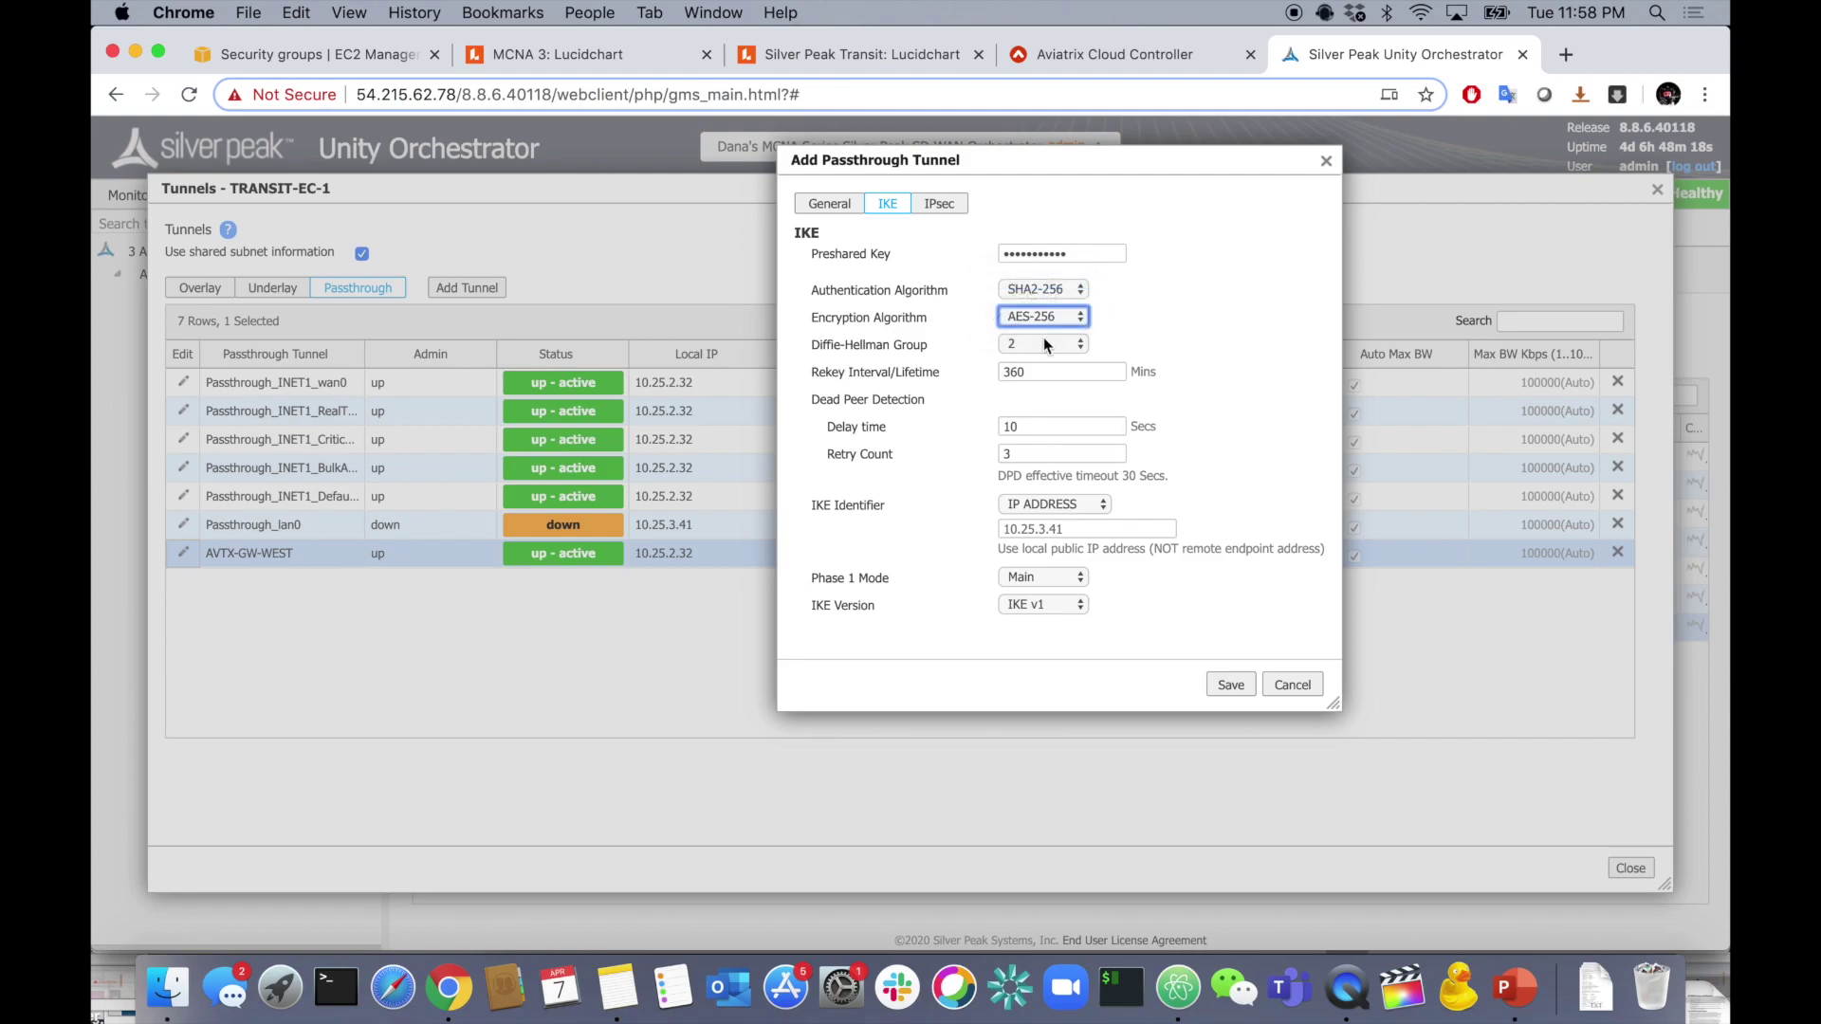
left_click(1043, 343)
left_click(1040, 377)
double_click(1059, 371)
type("480")
left_click(1229, 372)
- Set the IKE Identifier to EC-1's public IP 34.197.190.145 from the notes
triple_click(1049, 529)
key("super+Tab")
key("super+Tab")
key("super+Tab")
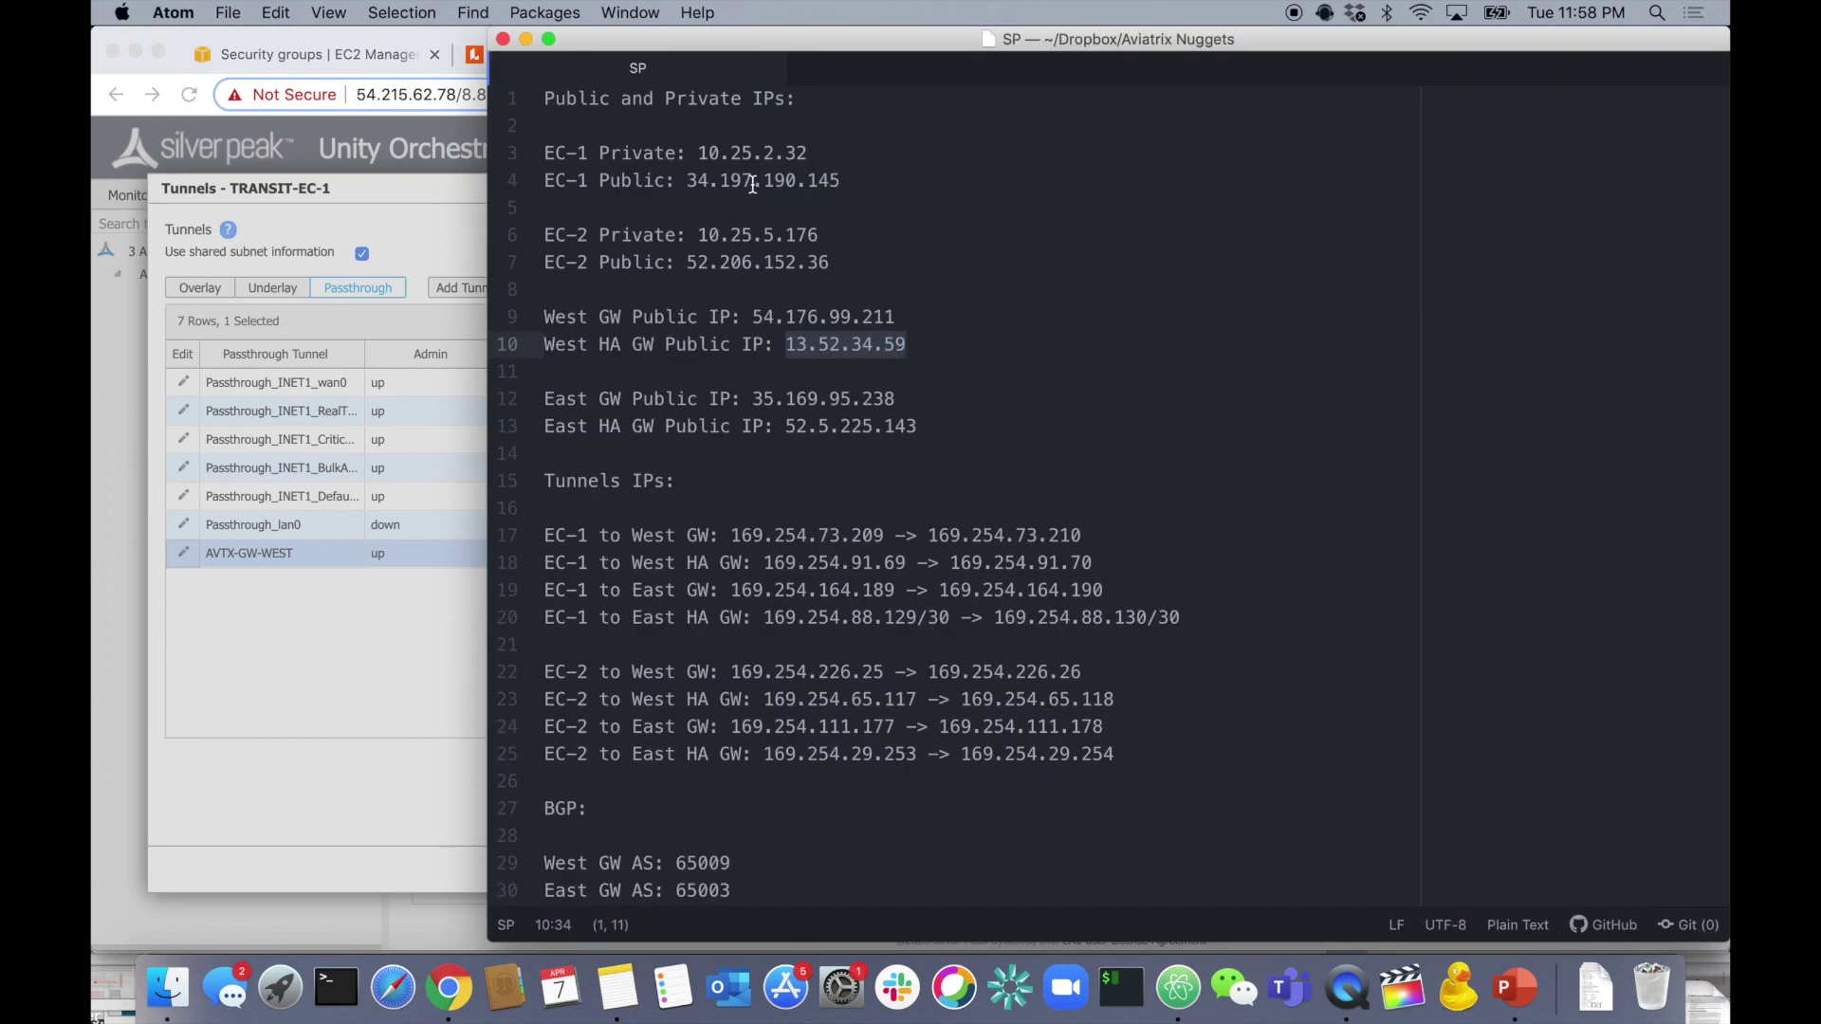
left_click_drag(687, 181, 841, 183)
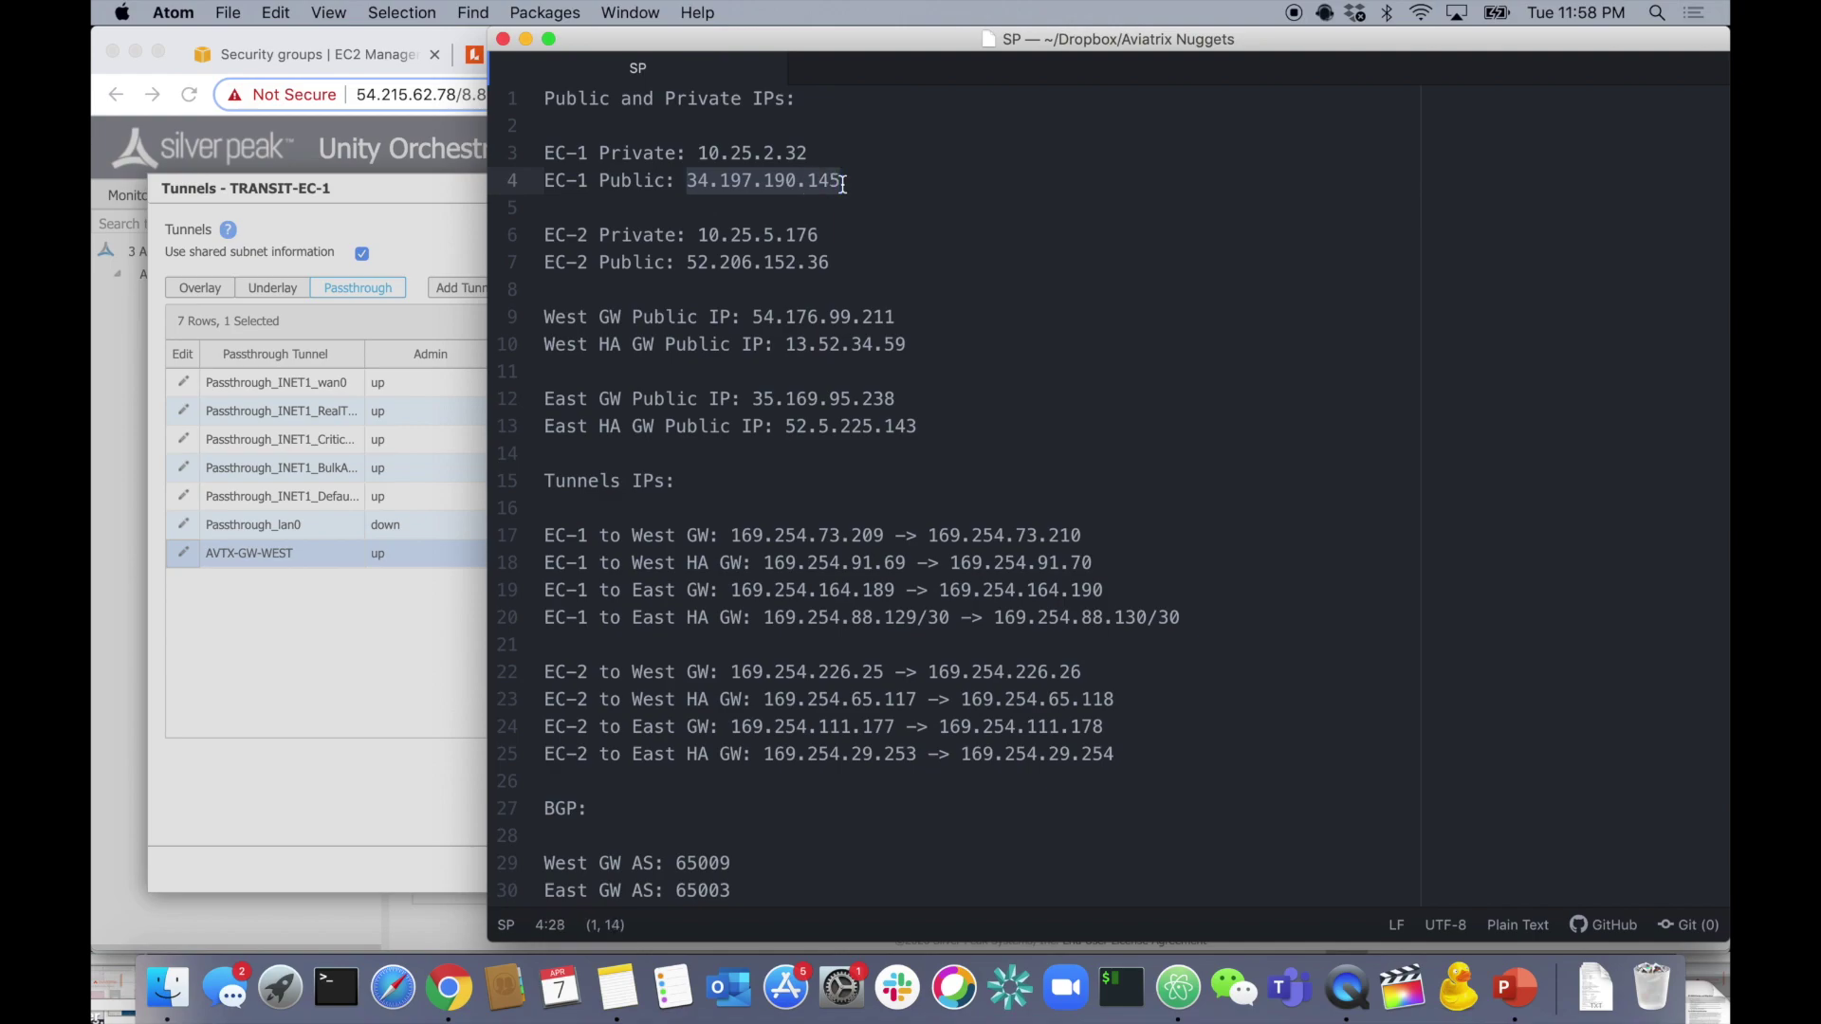
key("super+c")
key("super+Tab")
key("super+v")
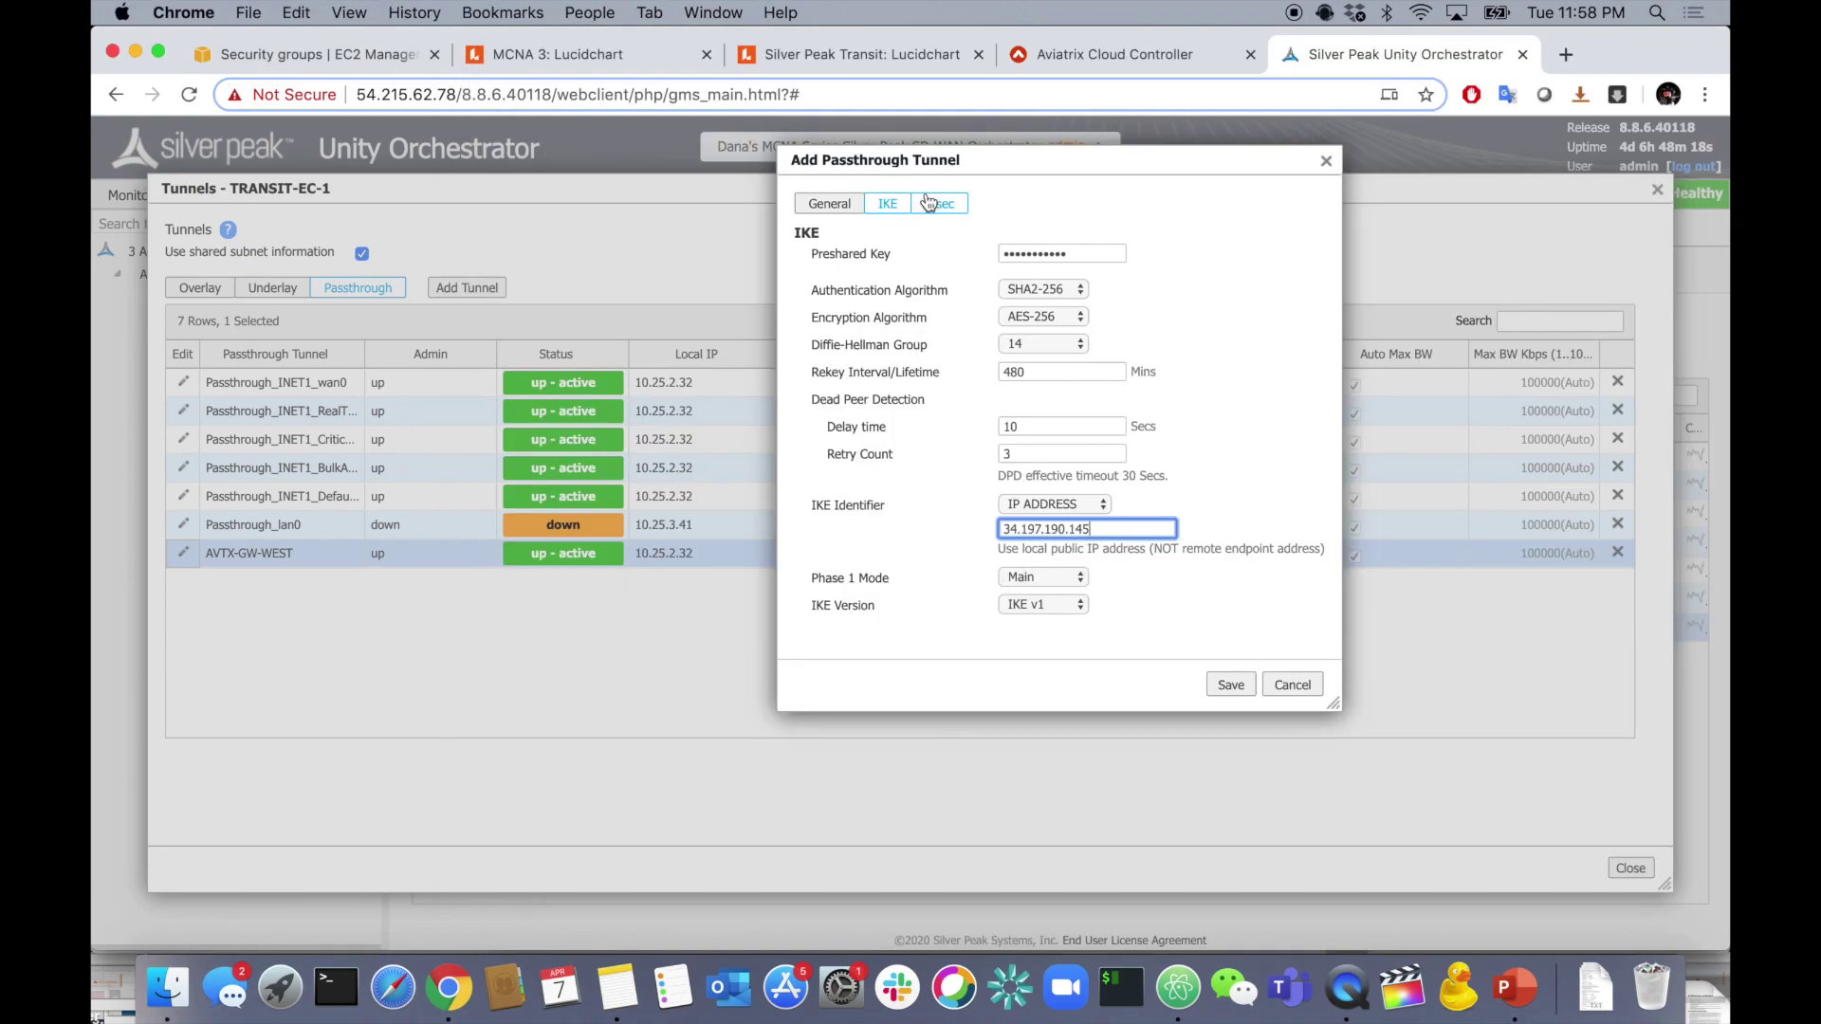
- Set IPsec to SHA2-256, AES-256, no anti-replay, rekey 60, PFS group 14, and save
left_click(934, 203)
left_click(1109, 255)
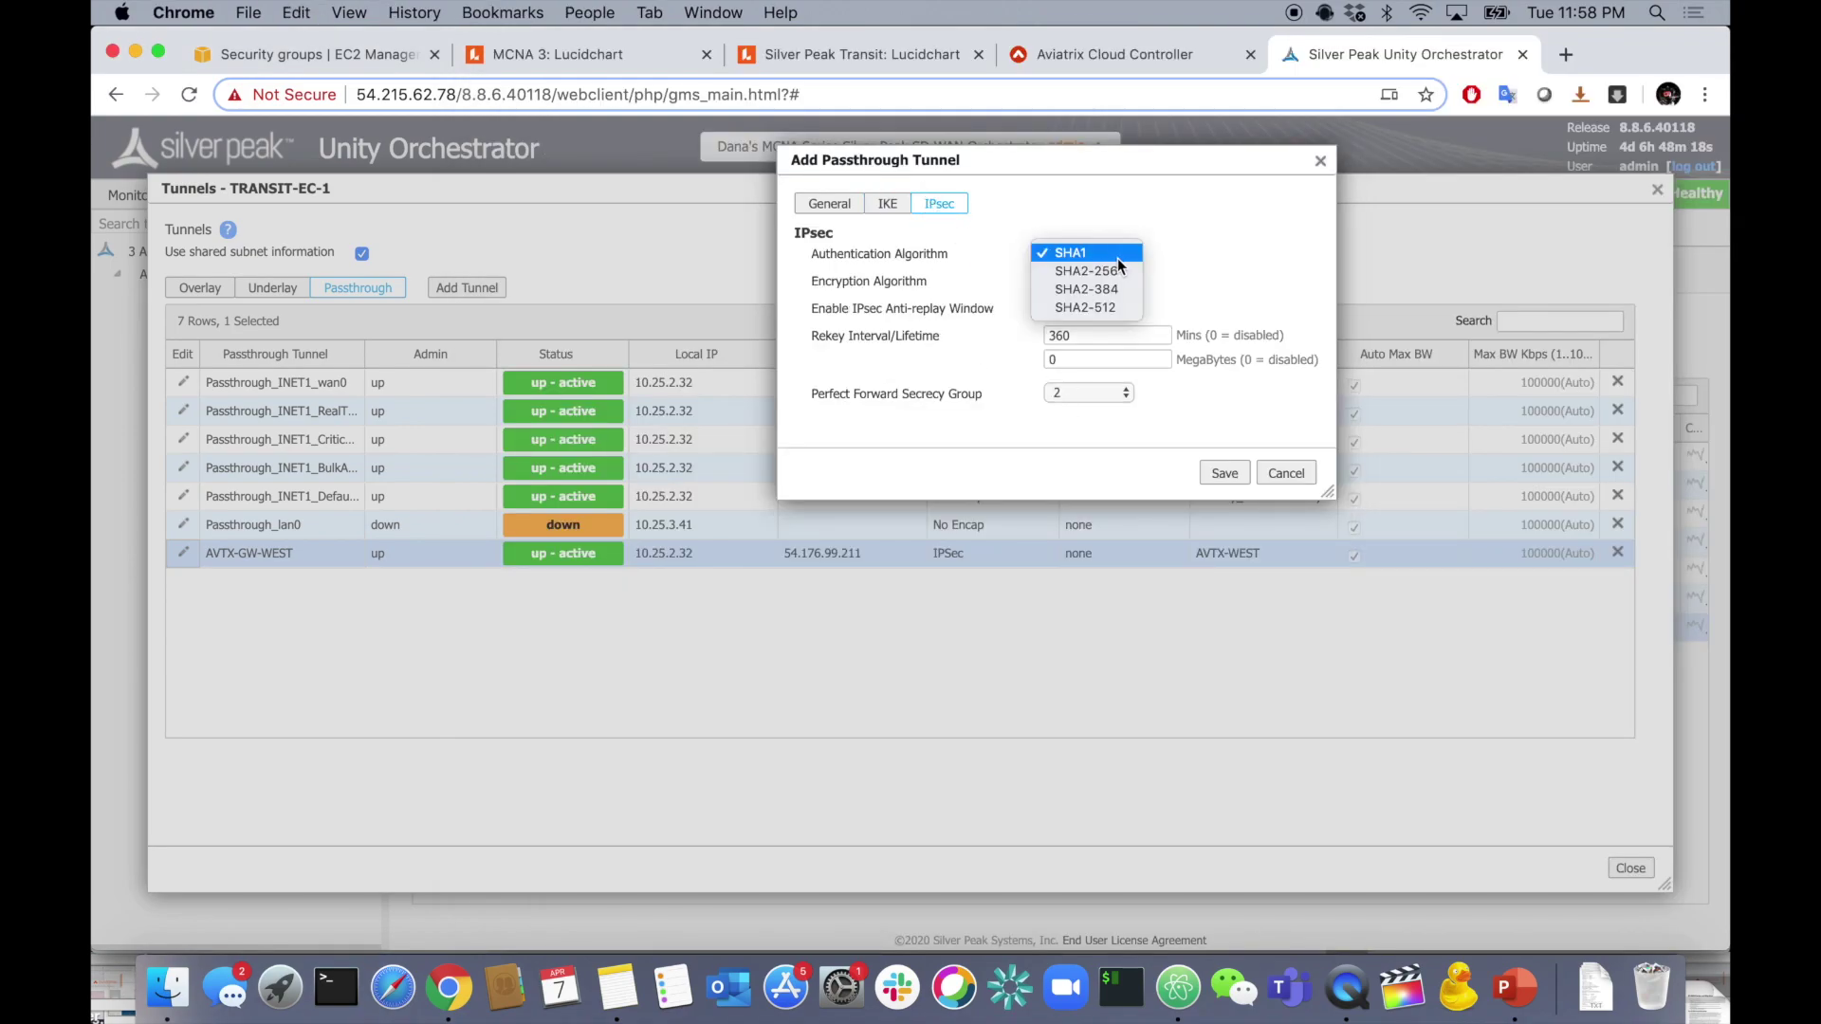
left_click(1117, 269)
left_click(1089, 280)
left_click(1081, 298)
left_click(1054, 310)
double_click(1057, 336)
type("6")
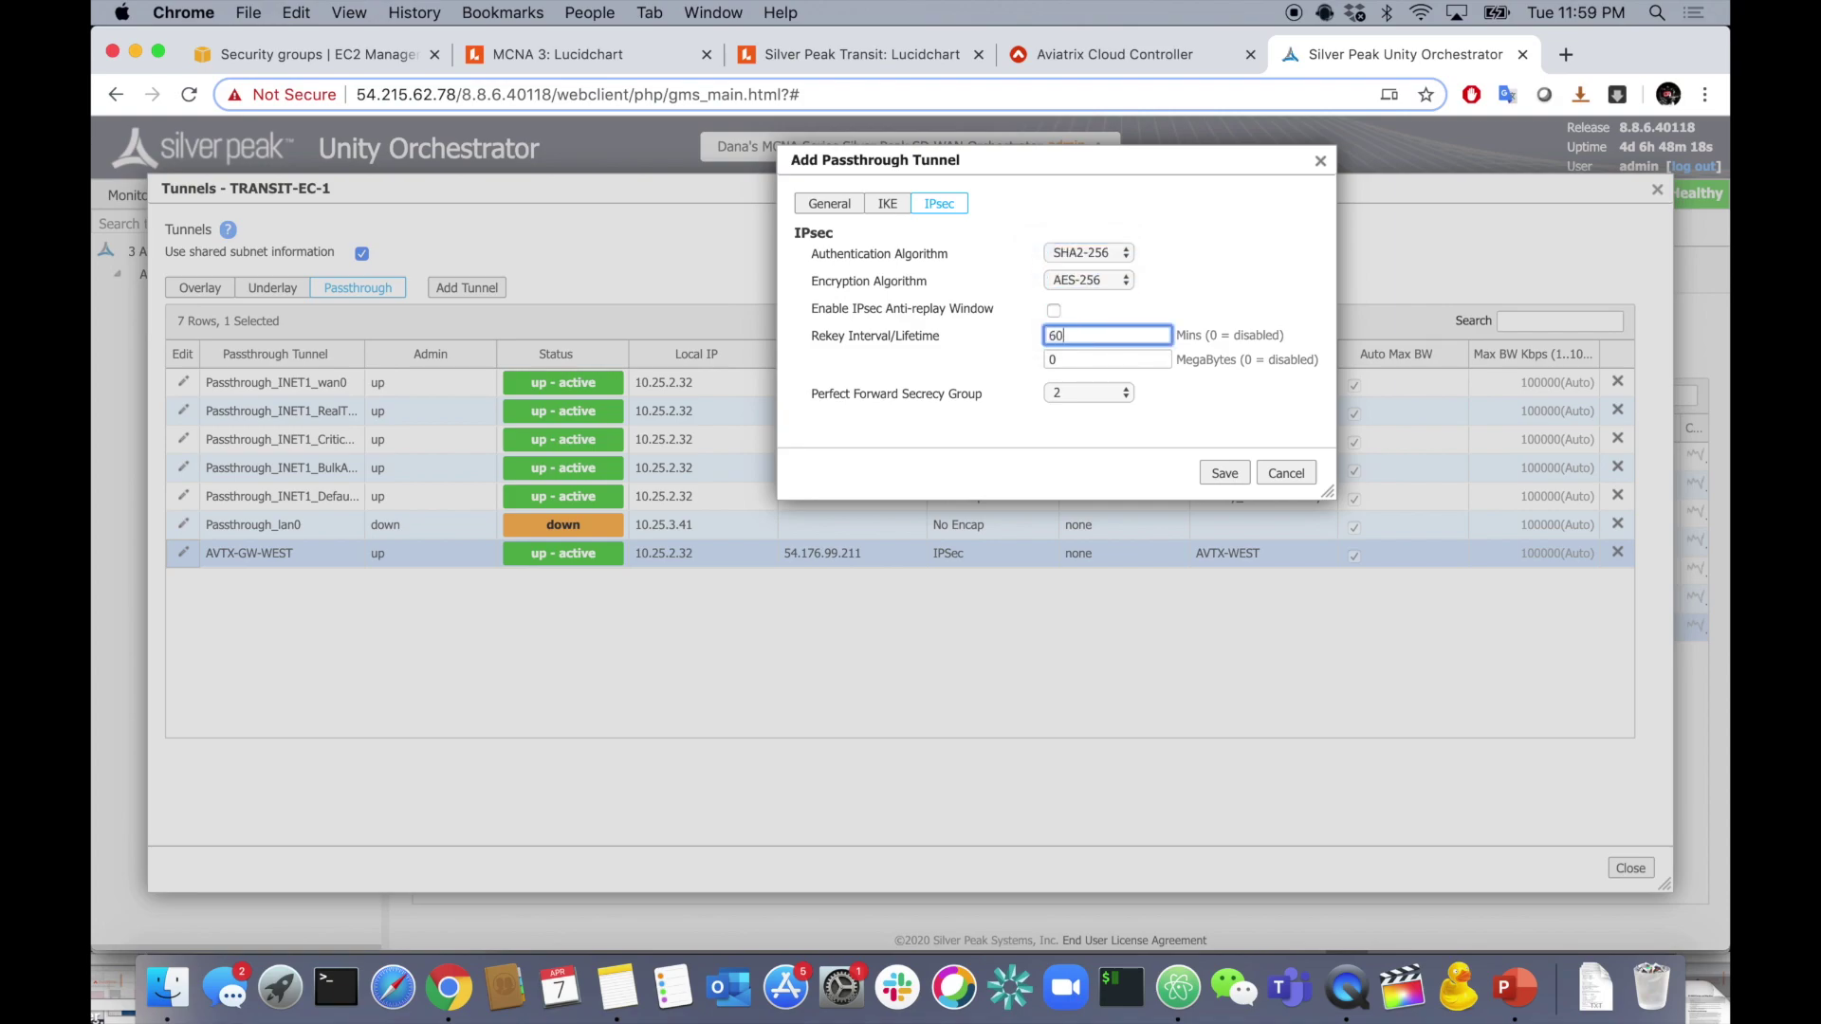
left_click(1116, 399)
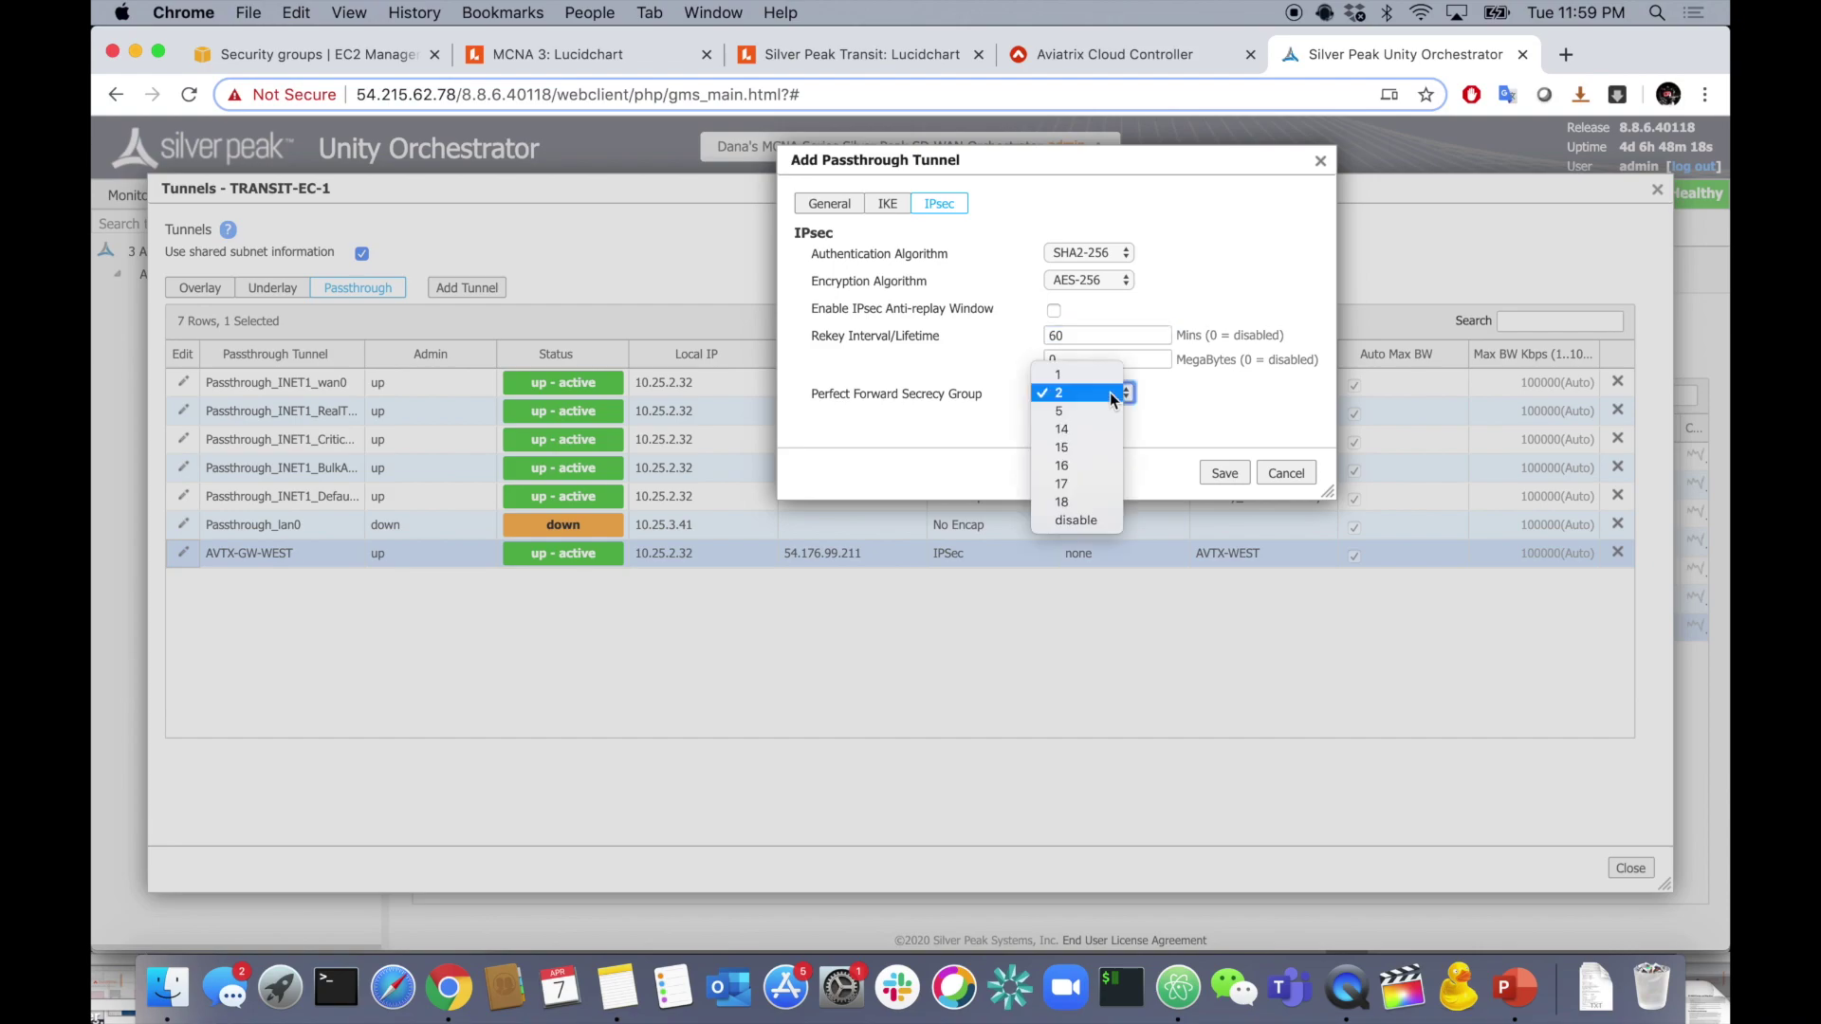
left_click(1102, 432)
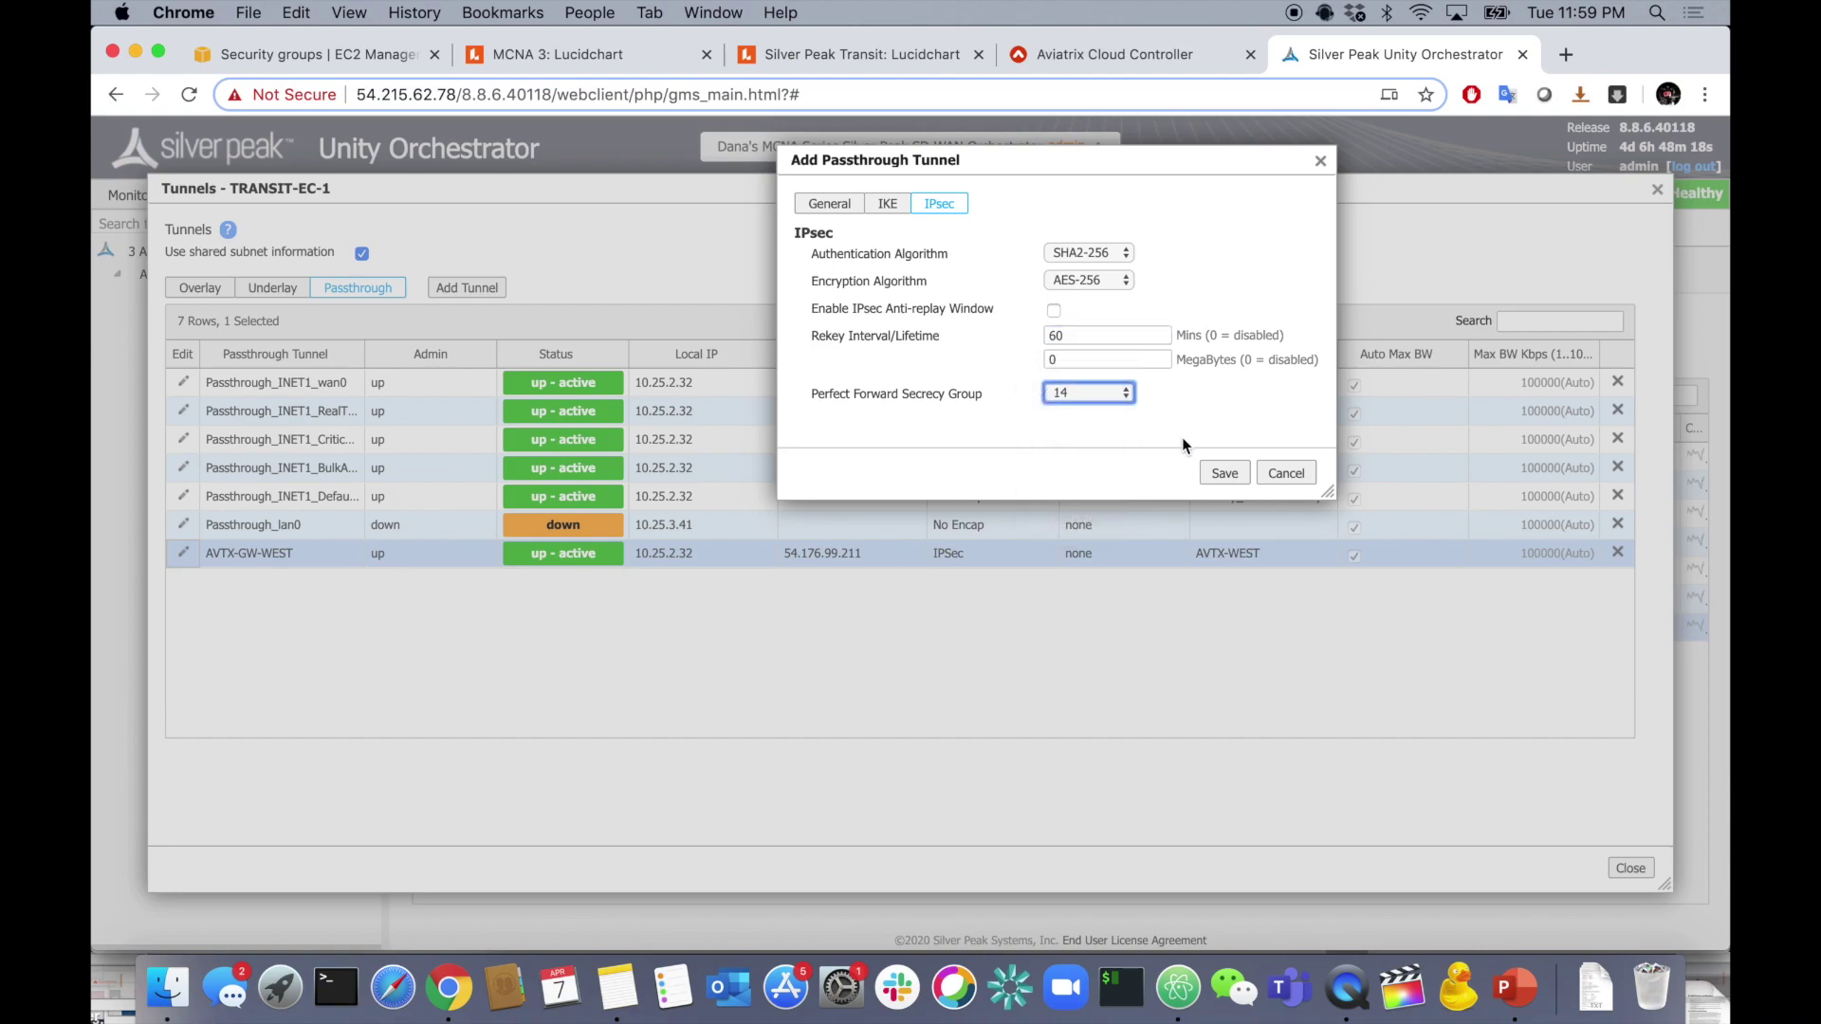
left_click(1223, 472)
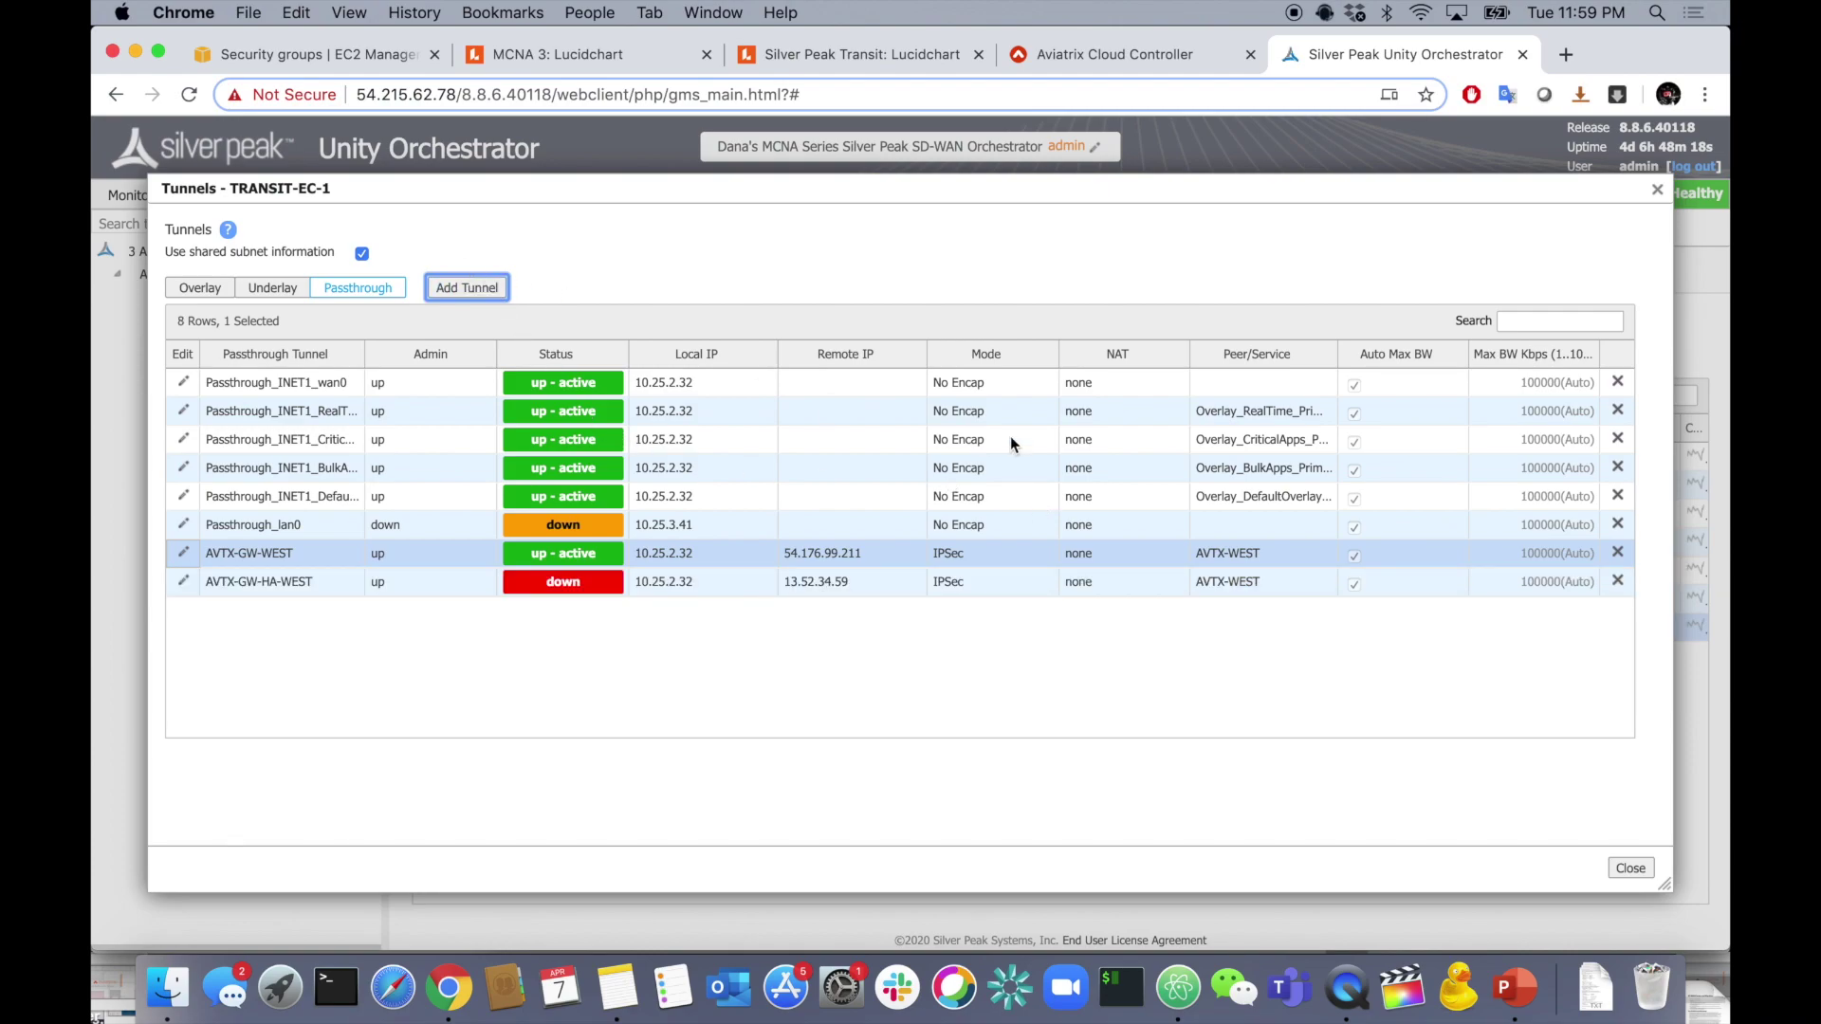
- Close the Tunnels dialog, refresh the Passthrough list and check AVTX-GW-HA-WEST's status
left_click(1630, 868)
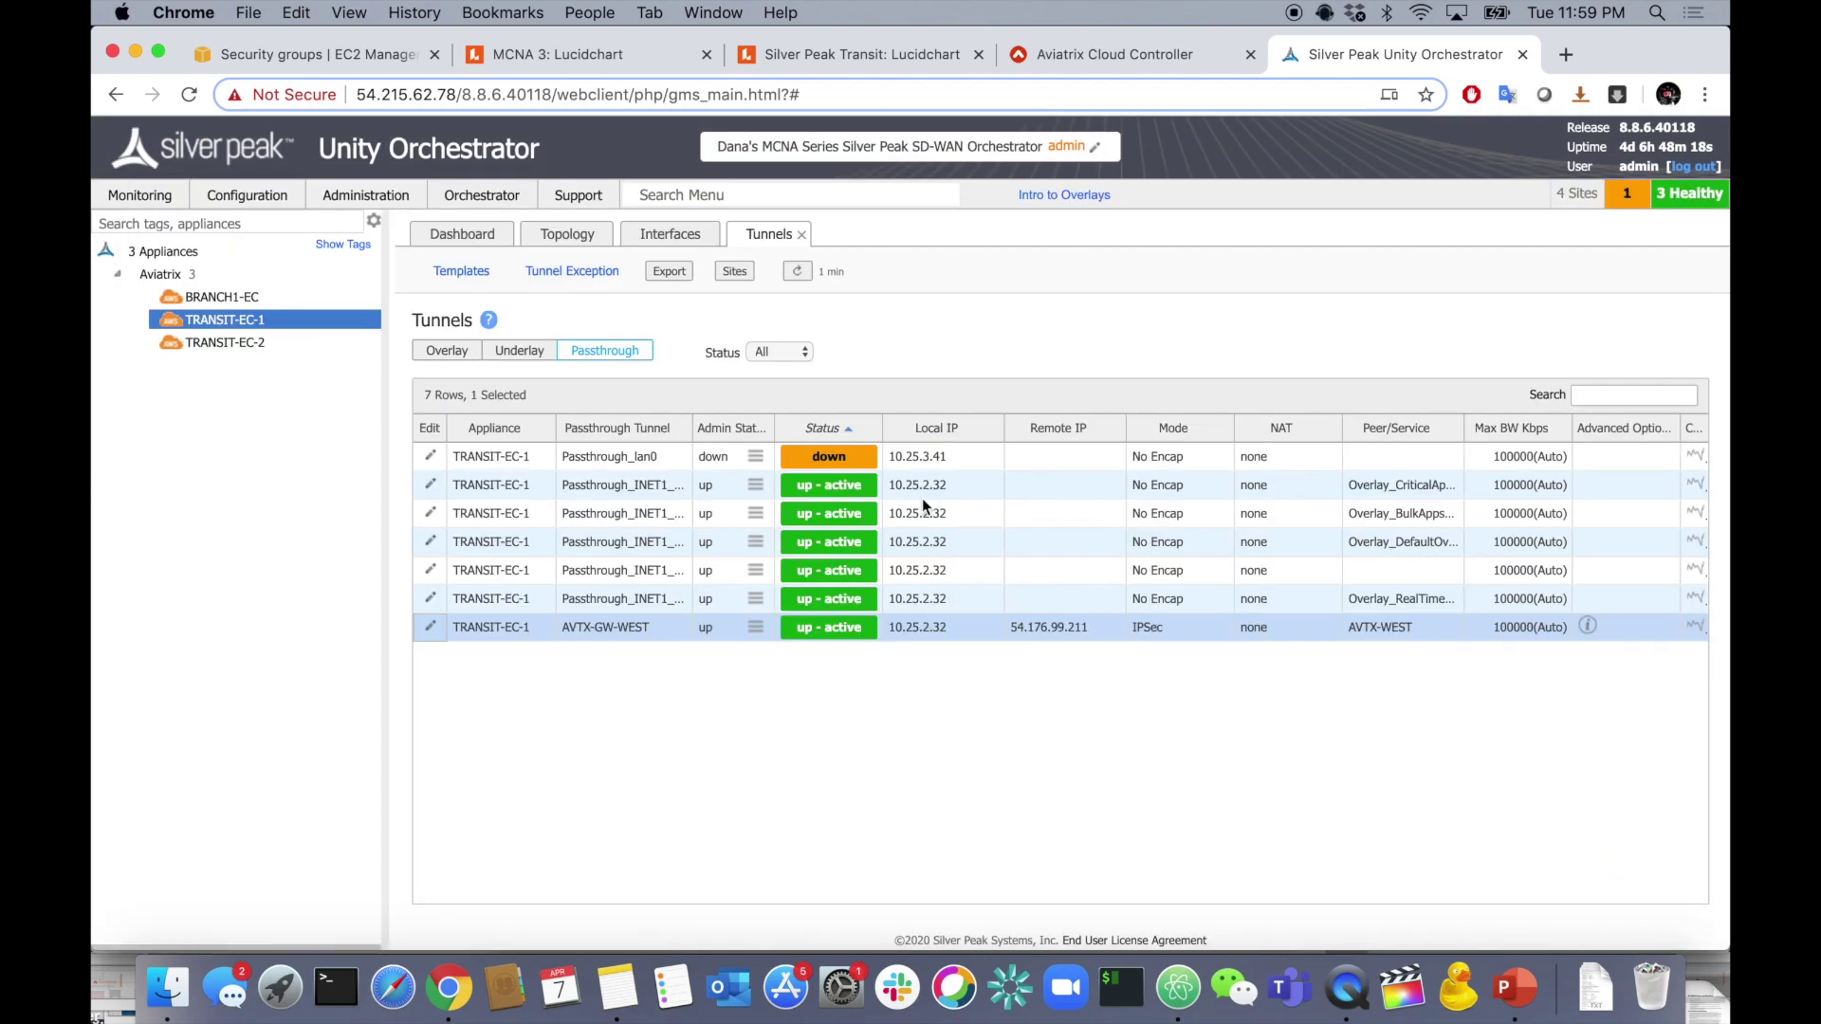
left_click(806, 273)
left_click(800, 273)
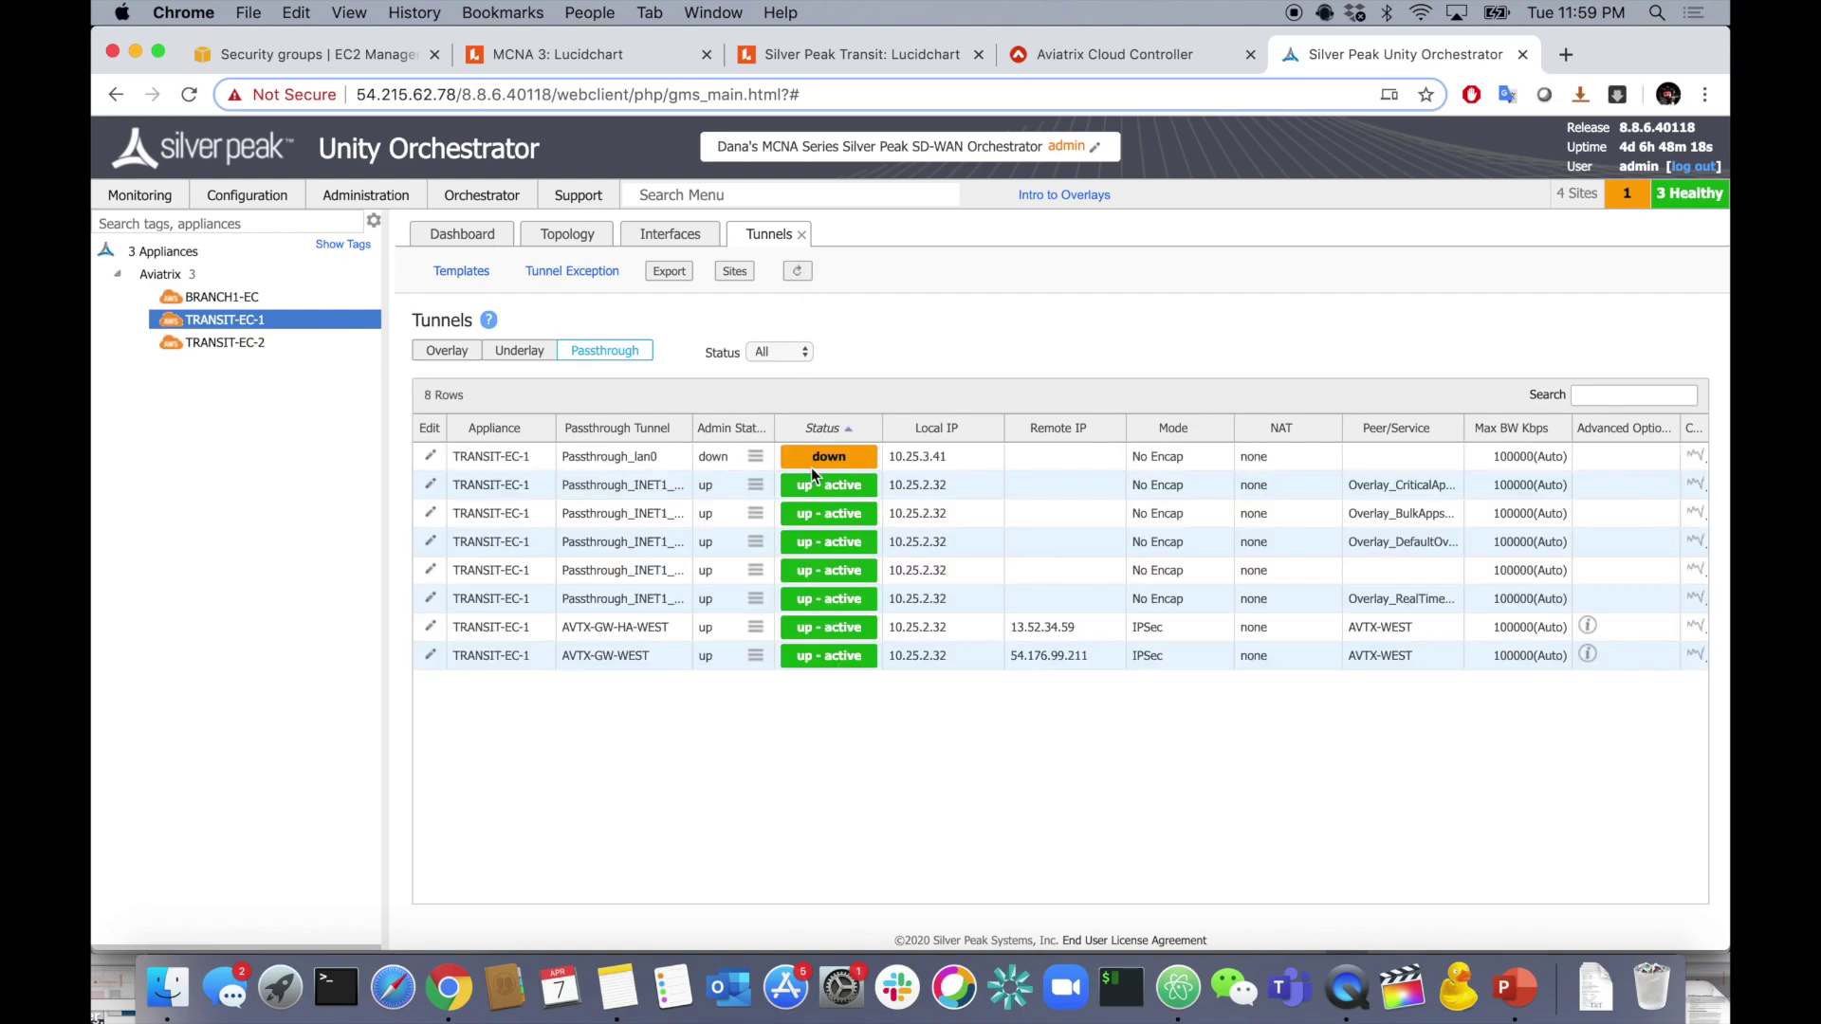
left_click(609, 637)
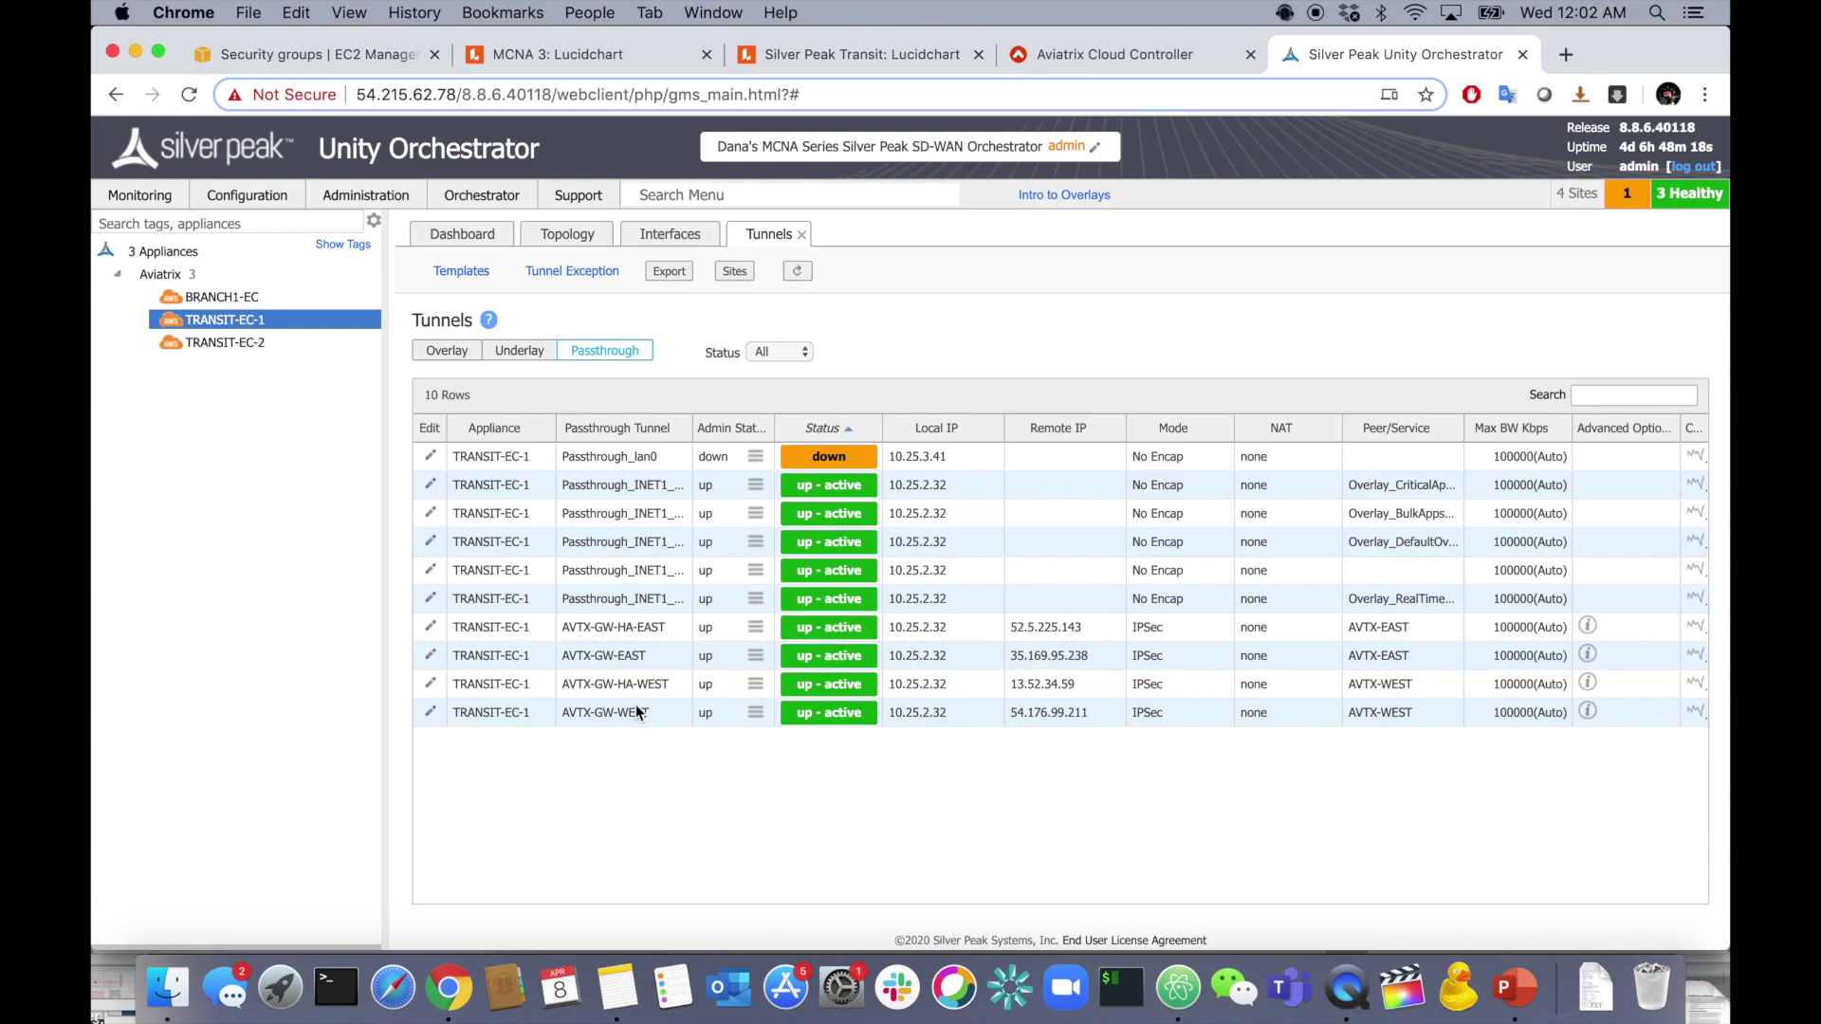
- Inspect the HA West and West gateway links in the Silver Peak Transit diagram
left_click(830, 55)
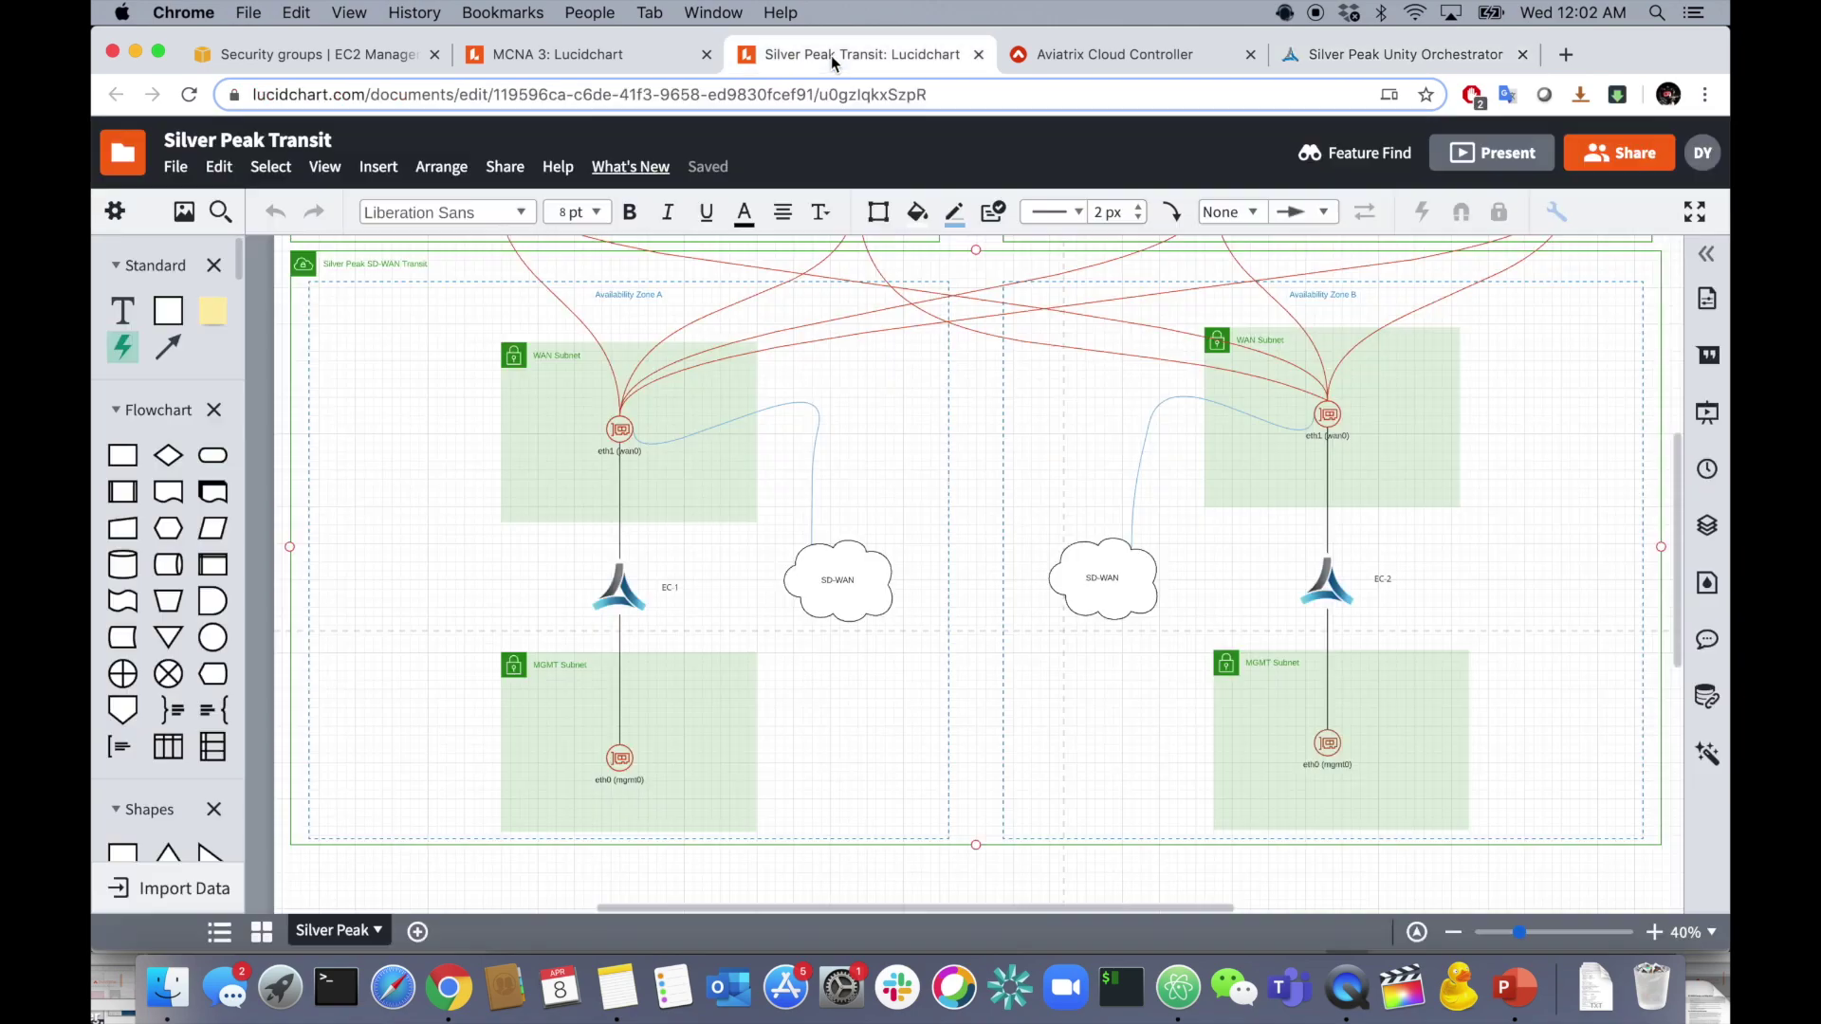
left_click(709, 632)
scroll(664, 417, "up", 3)
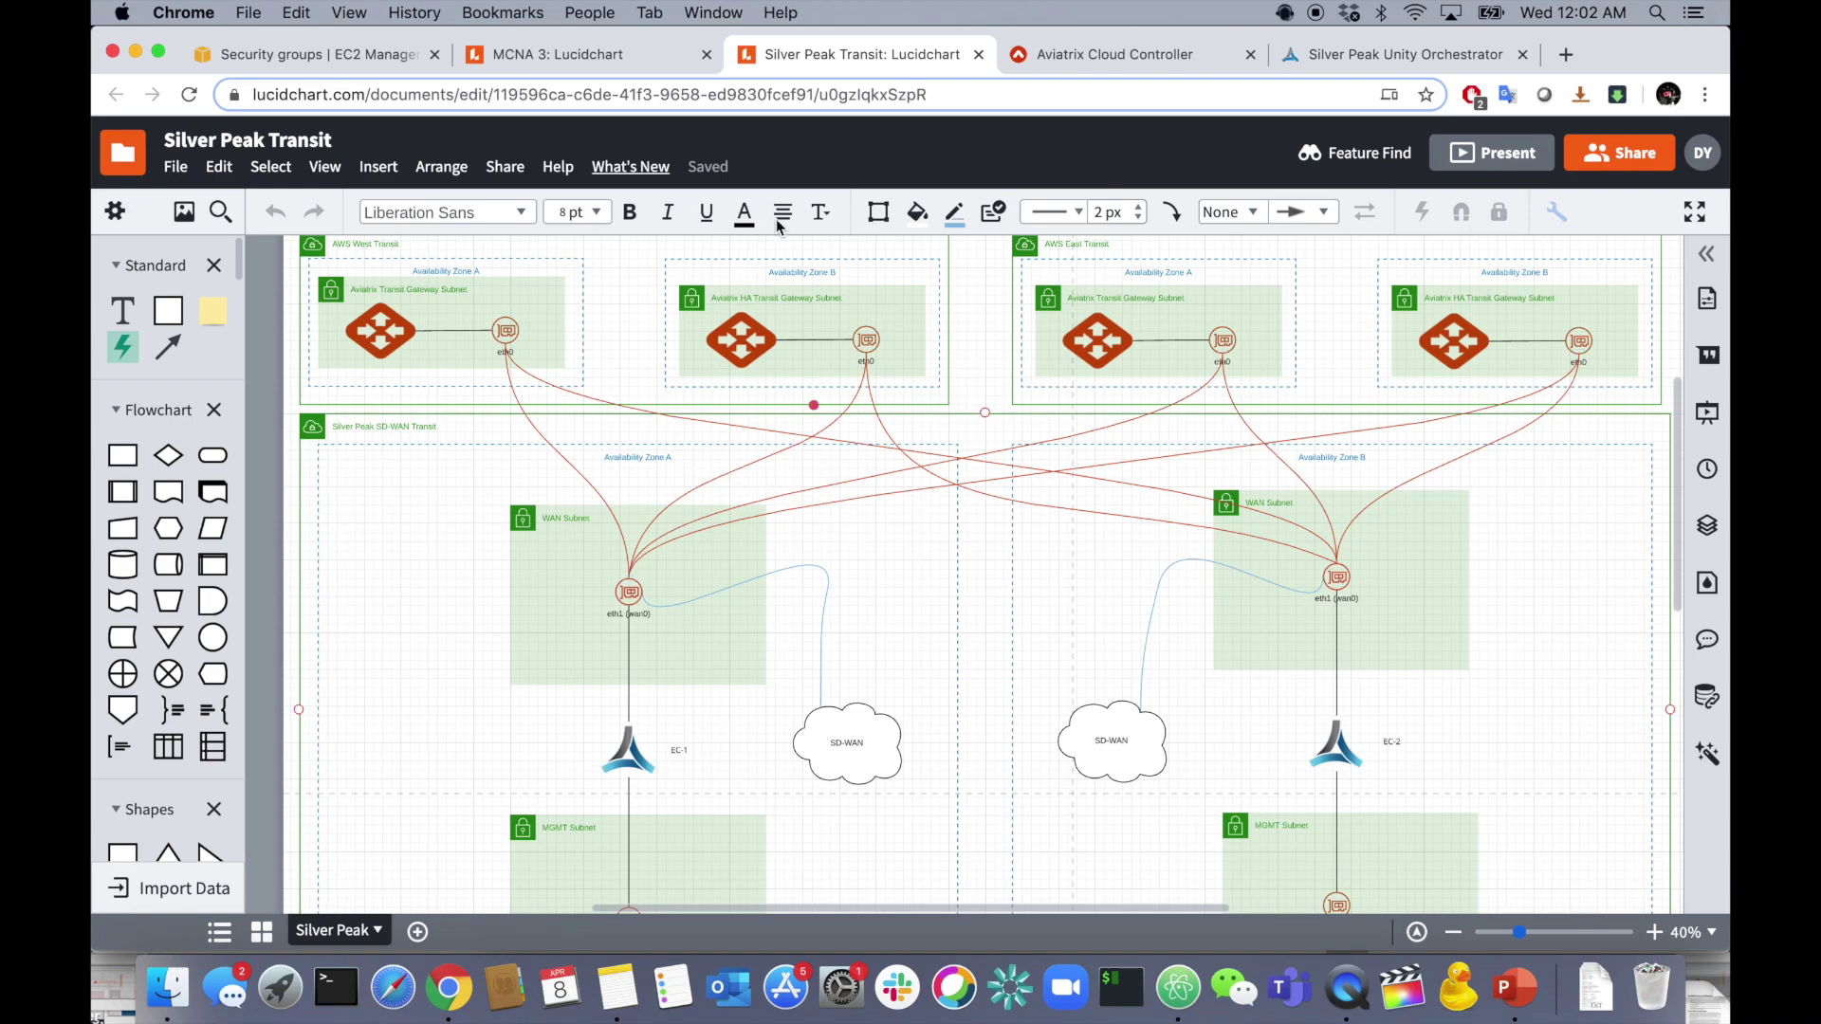
left_click(1005, 505)
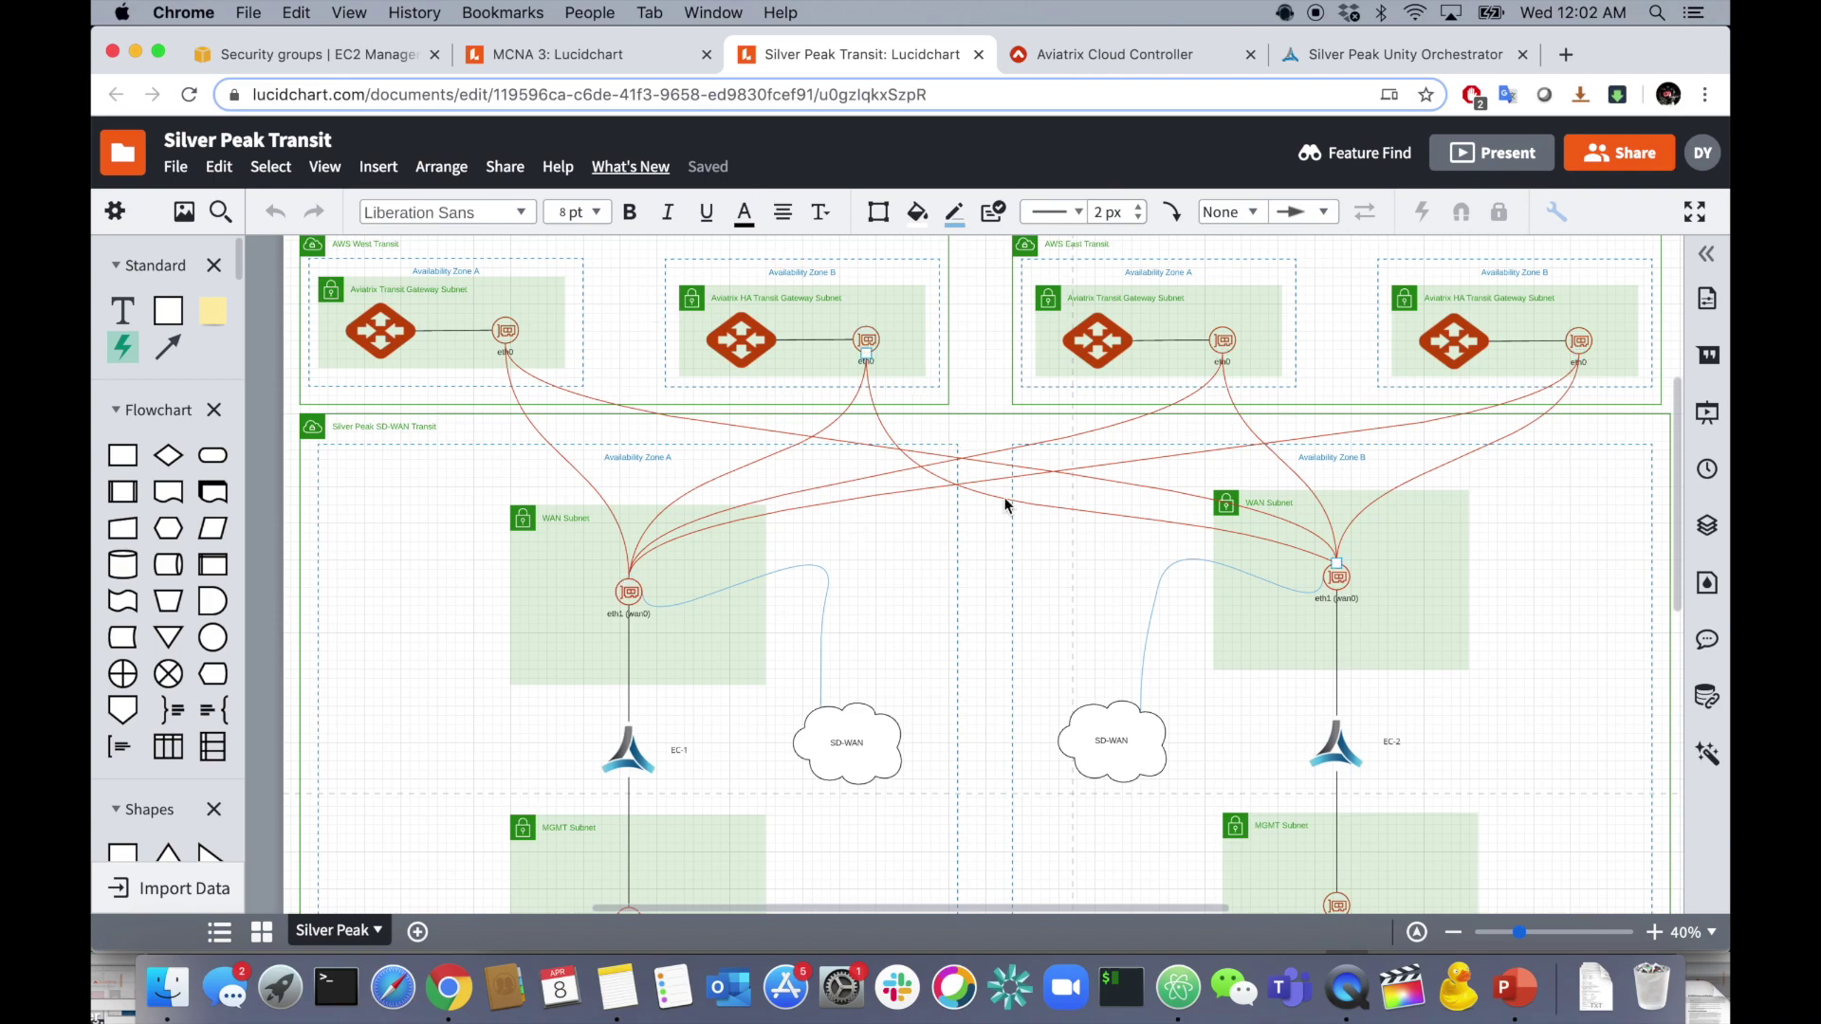
left_click(1246, 532)
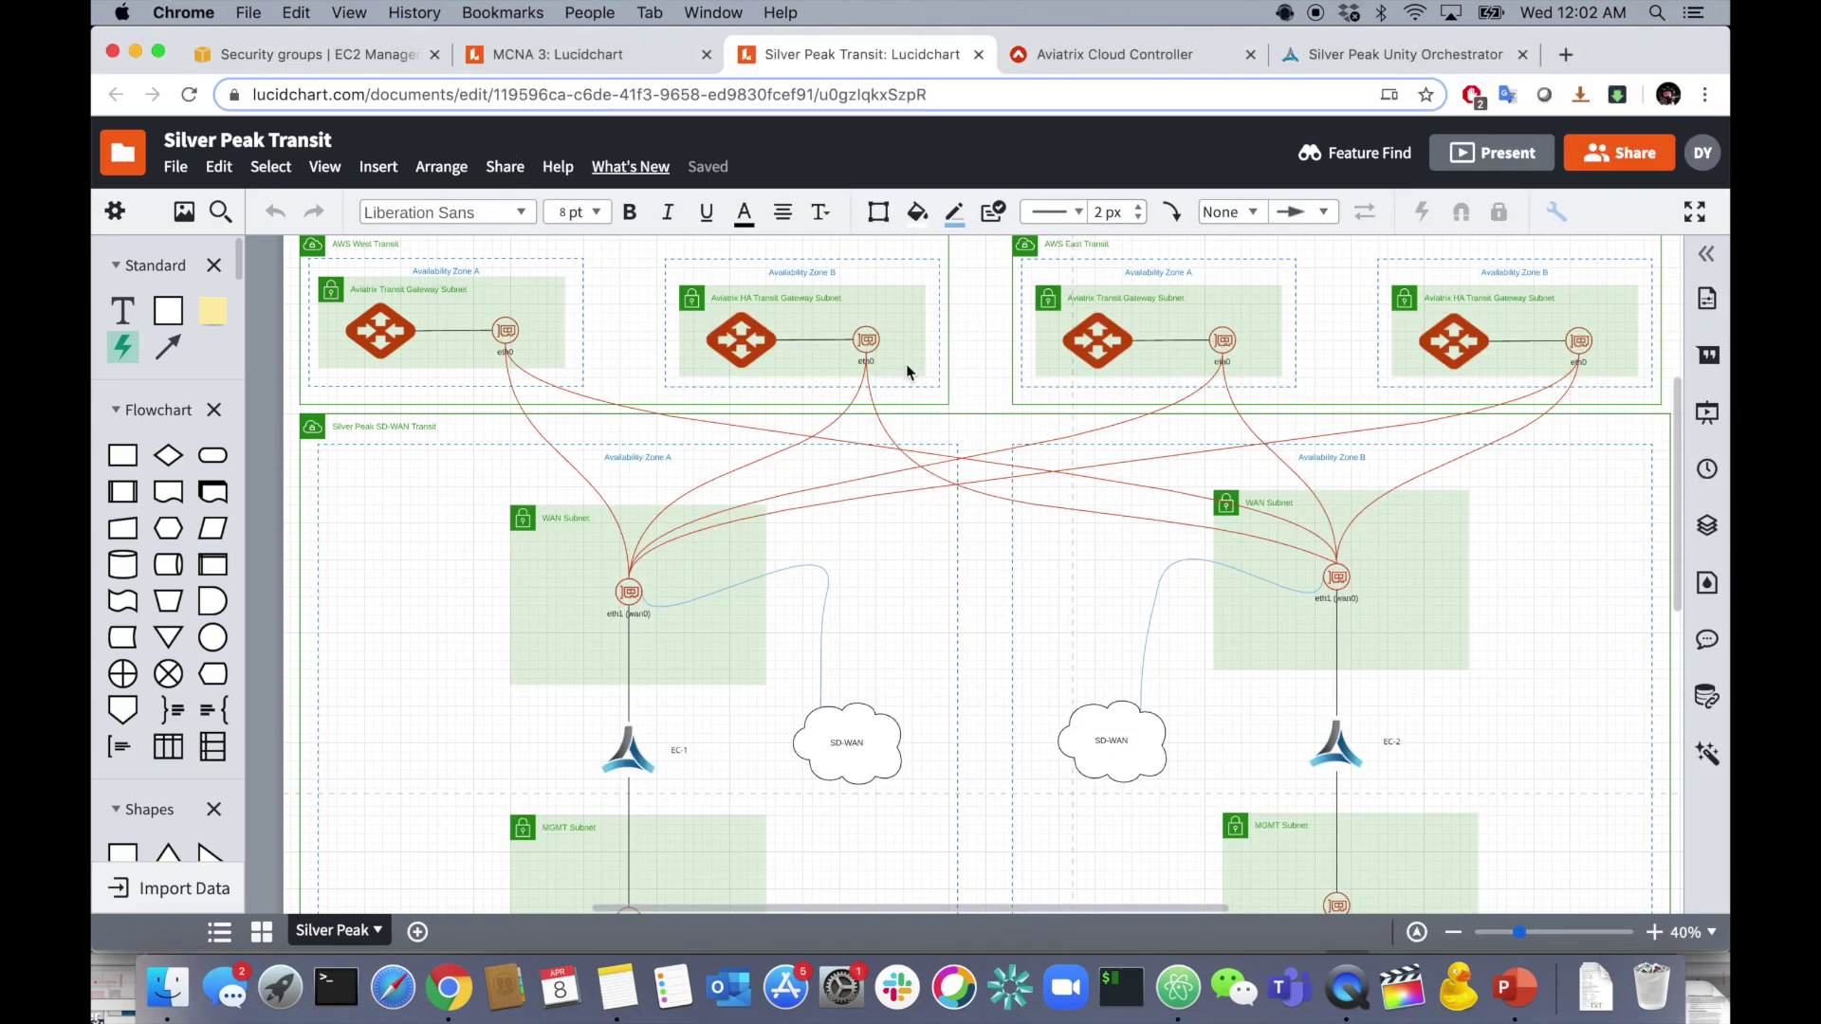
left_click(907, 363)
left_click(1103, 57)
left_click(902, 54)
left_click(958, 669)
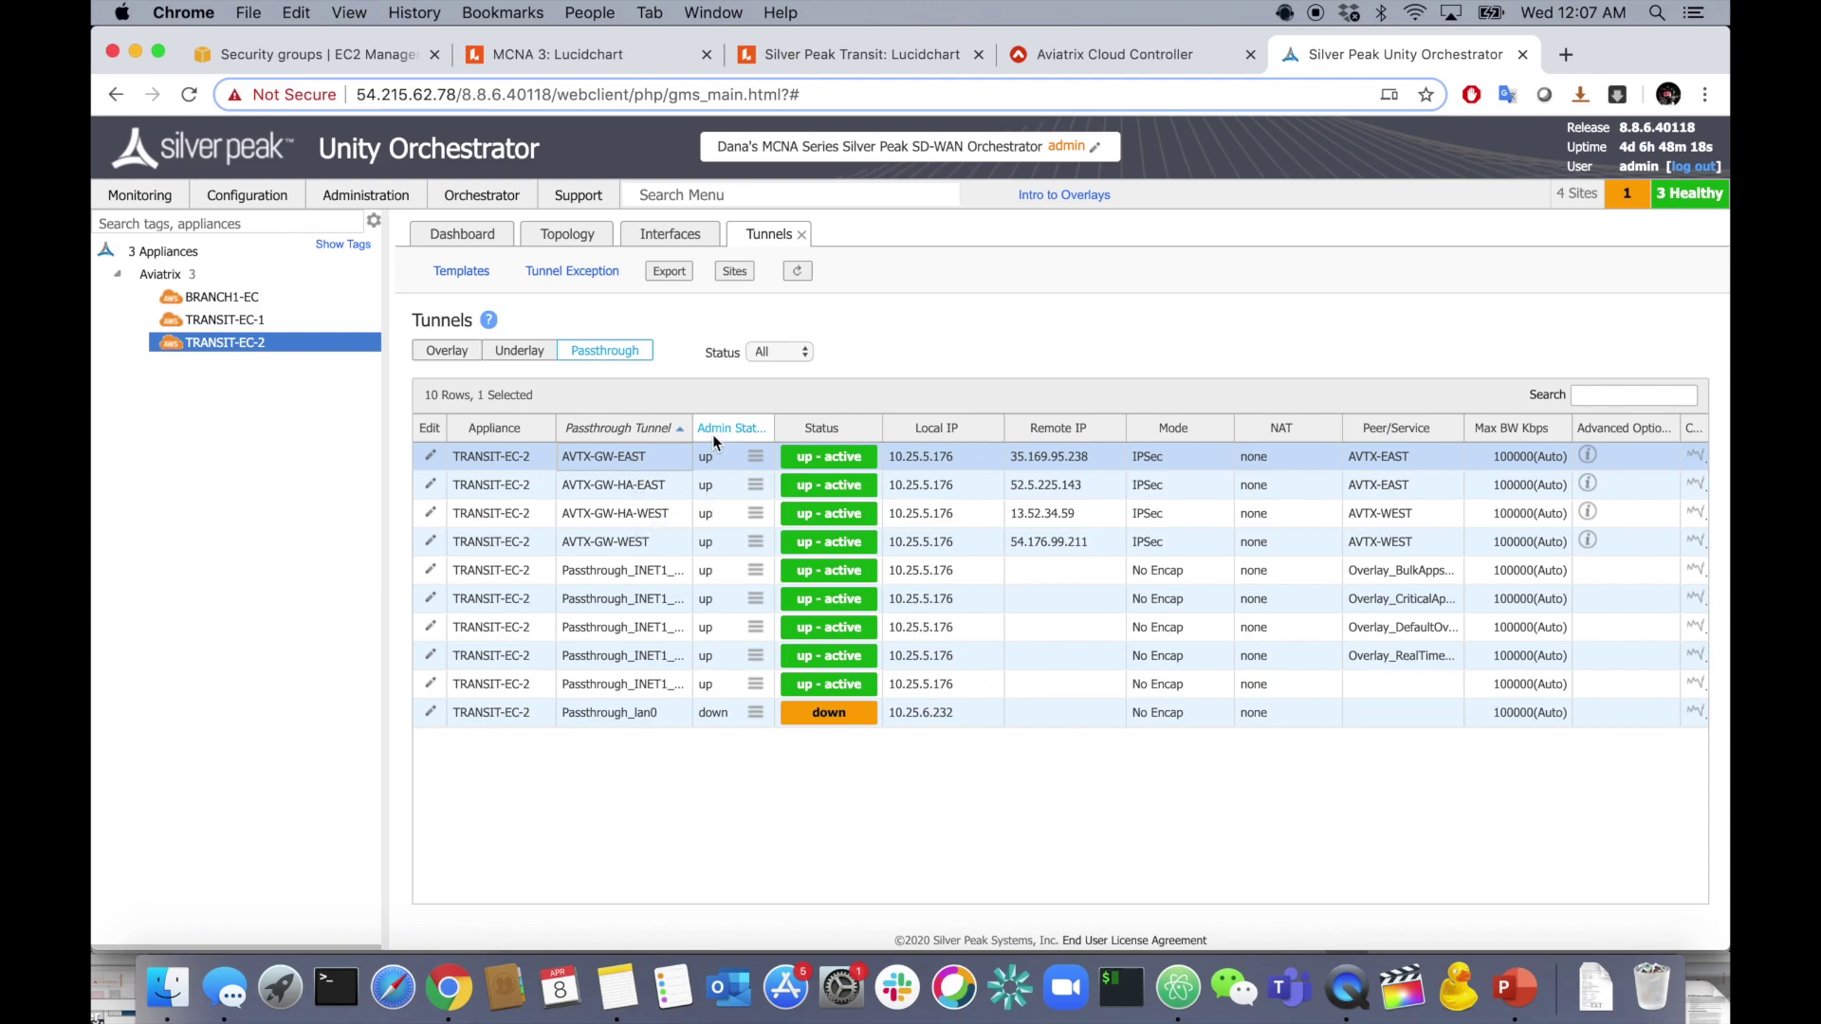
- List TRANSIT-EC-1 and TRANSIT-EC-2 tunnels together and scroll through all 20 rows
left_click(285, 326, "super")
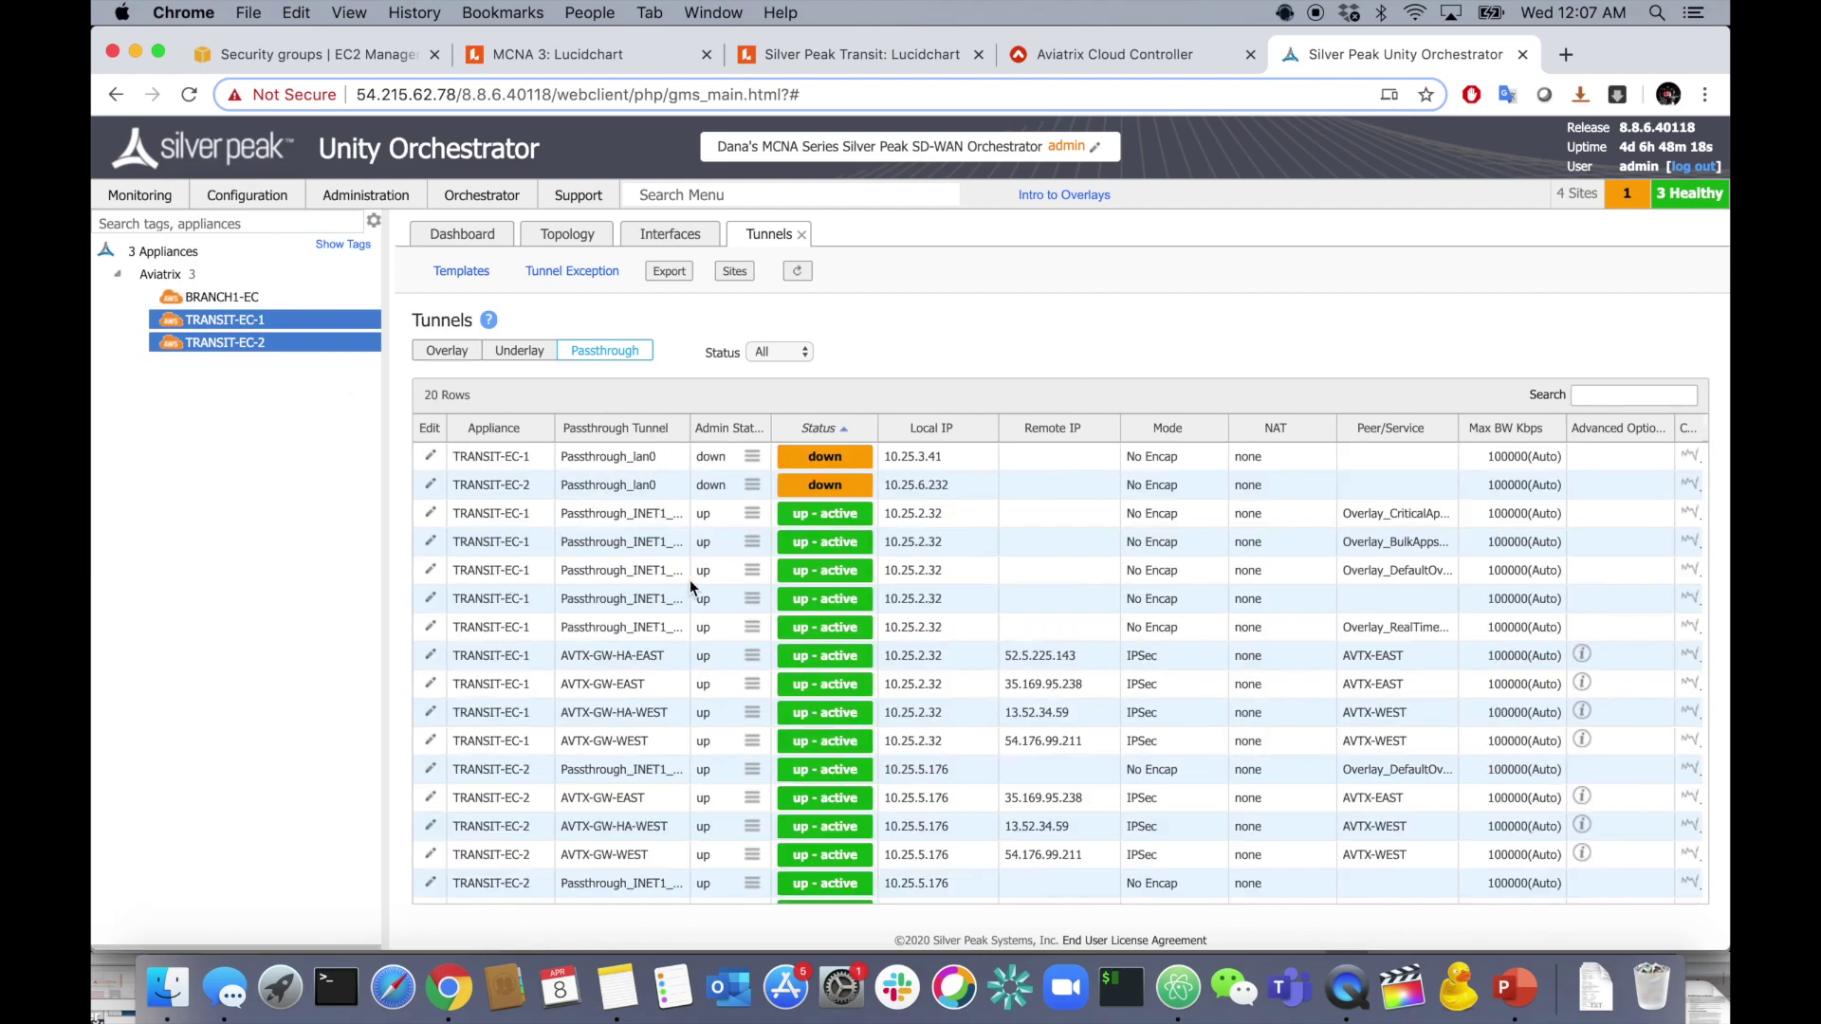
scroll(667, 626, "down", 3)
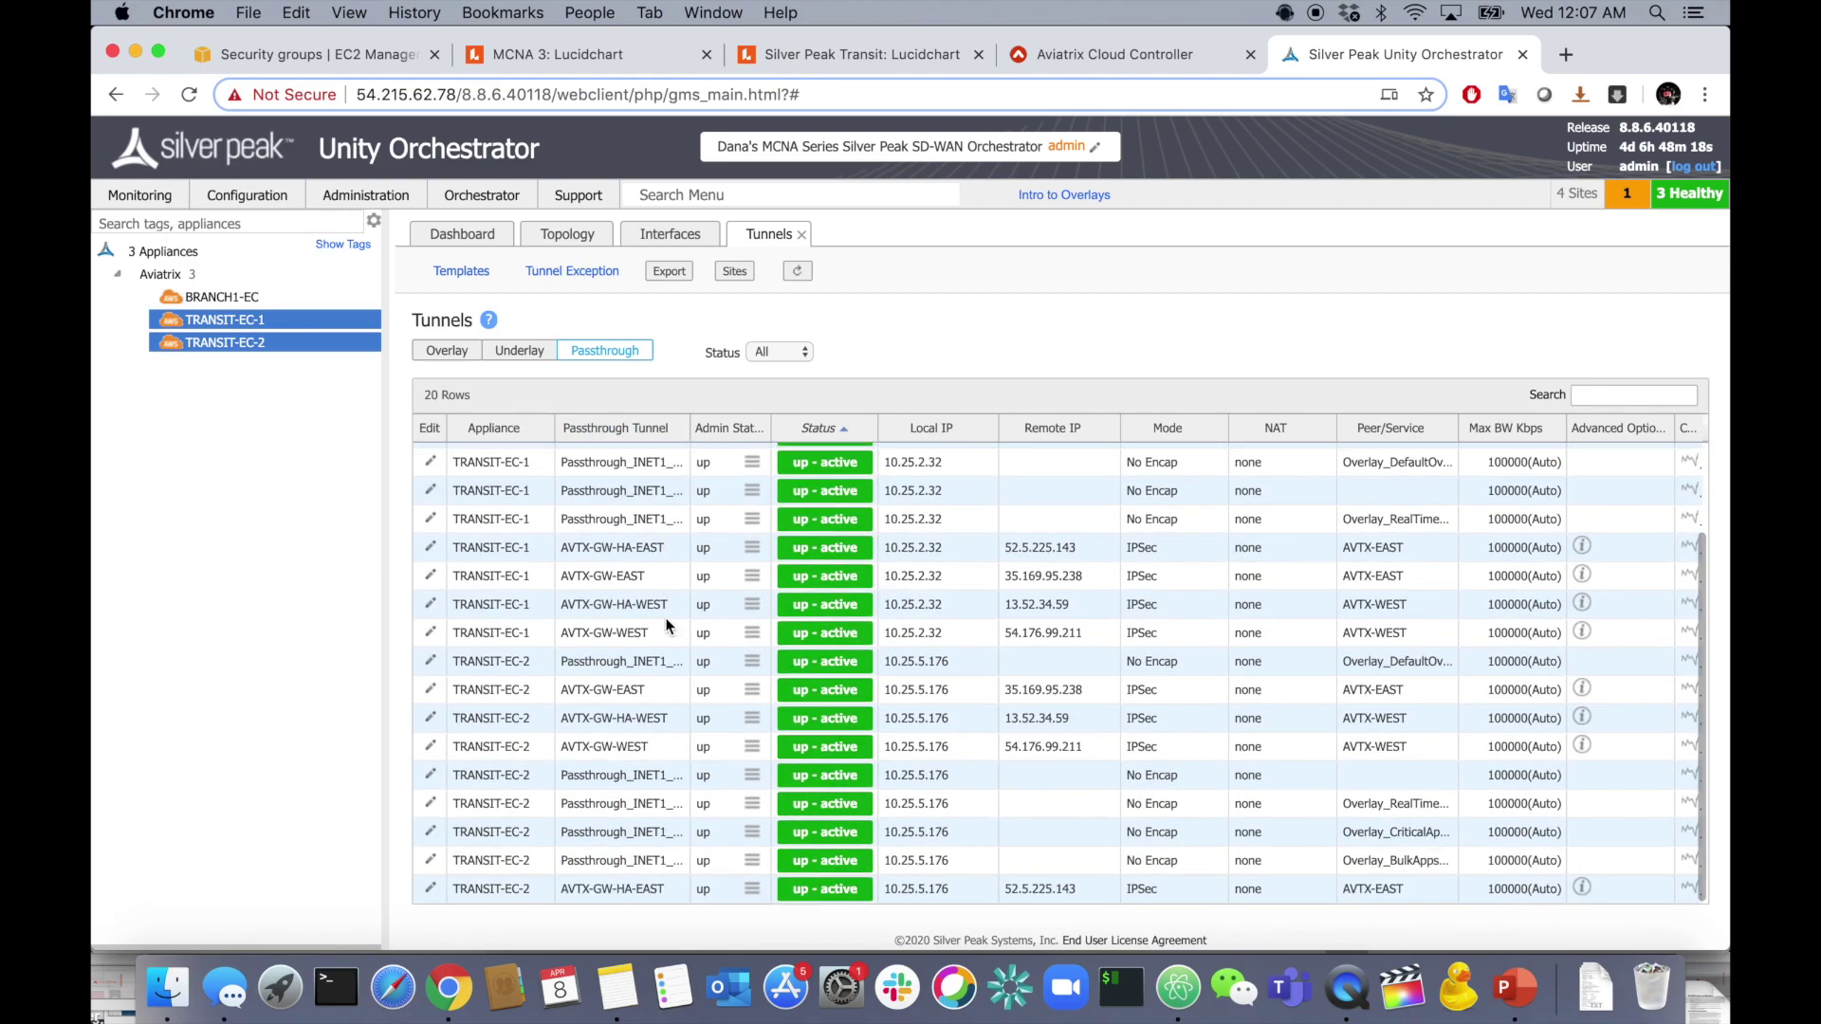
scroll(667, 627, "up", 3)
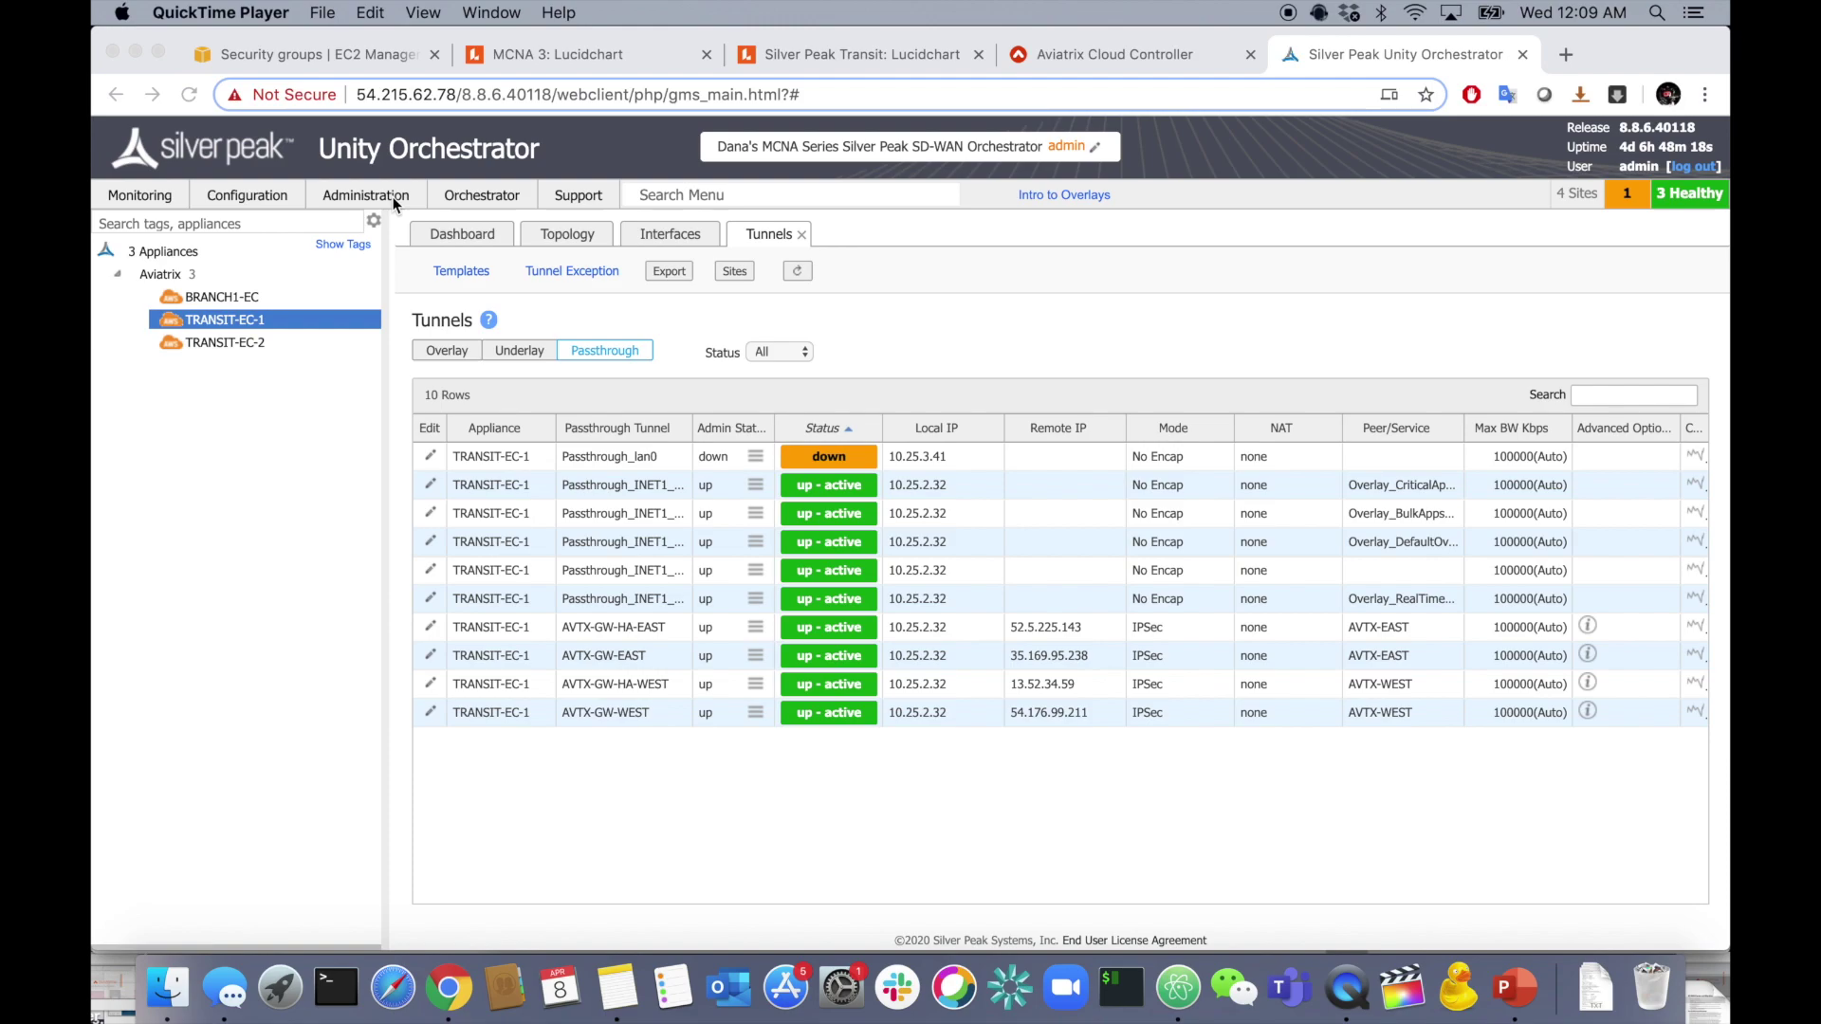
- Go to Configuration > Networking > Virtual Tunnel Interfaces (VTI)
left_click(260, 199)
left_click(260, 199)
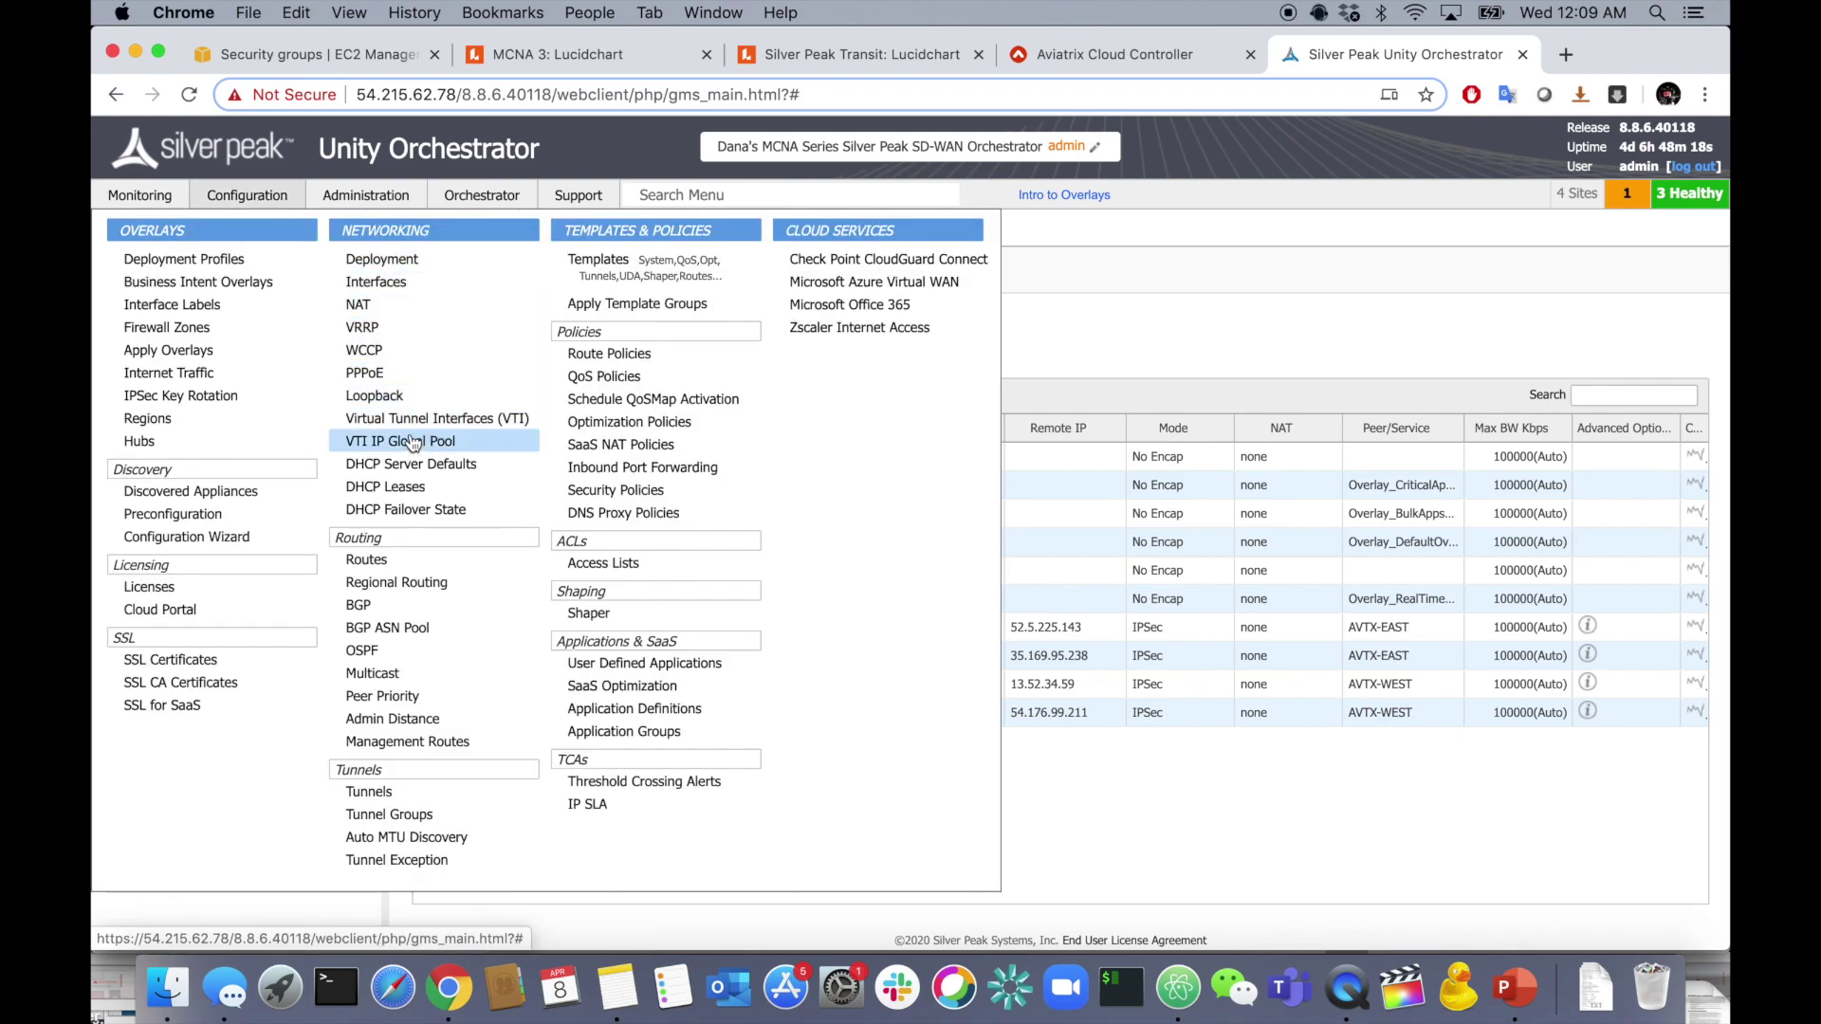
left_click(443, 419)
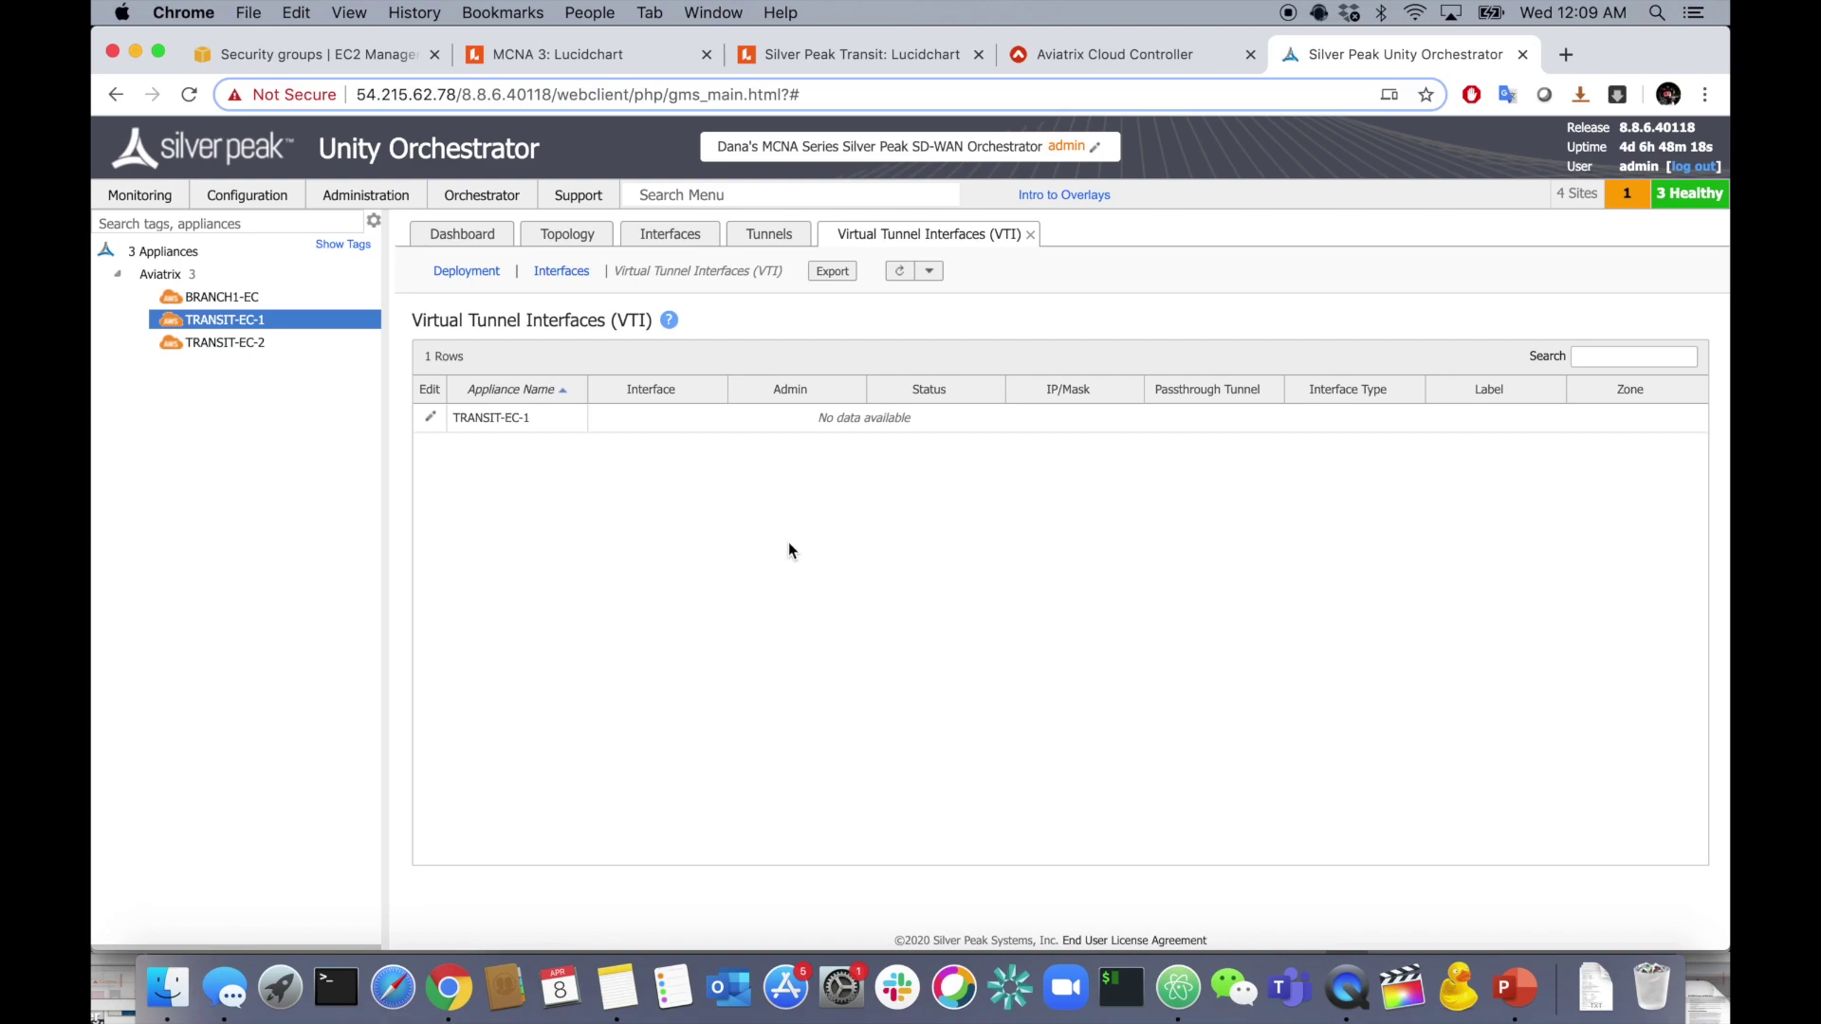
- Review EC-1's tunnel IPs in the notes, then edit TRANSIT-EC-1's virtual tunnel interfaces
left_click(1177, 987)
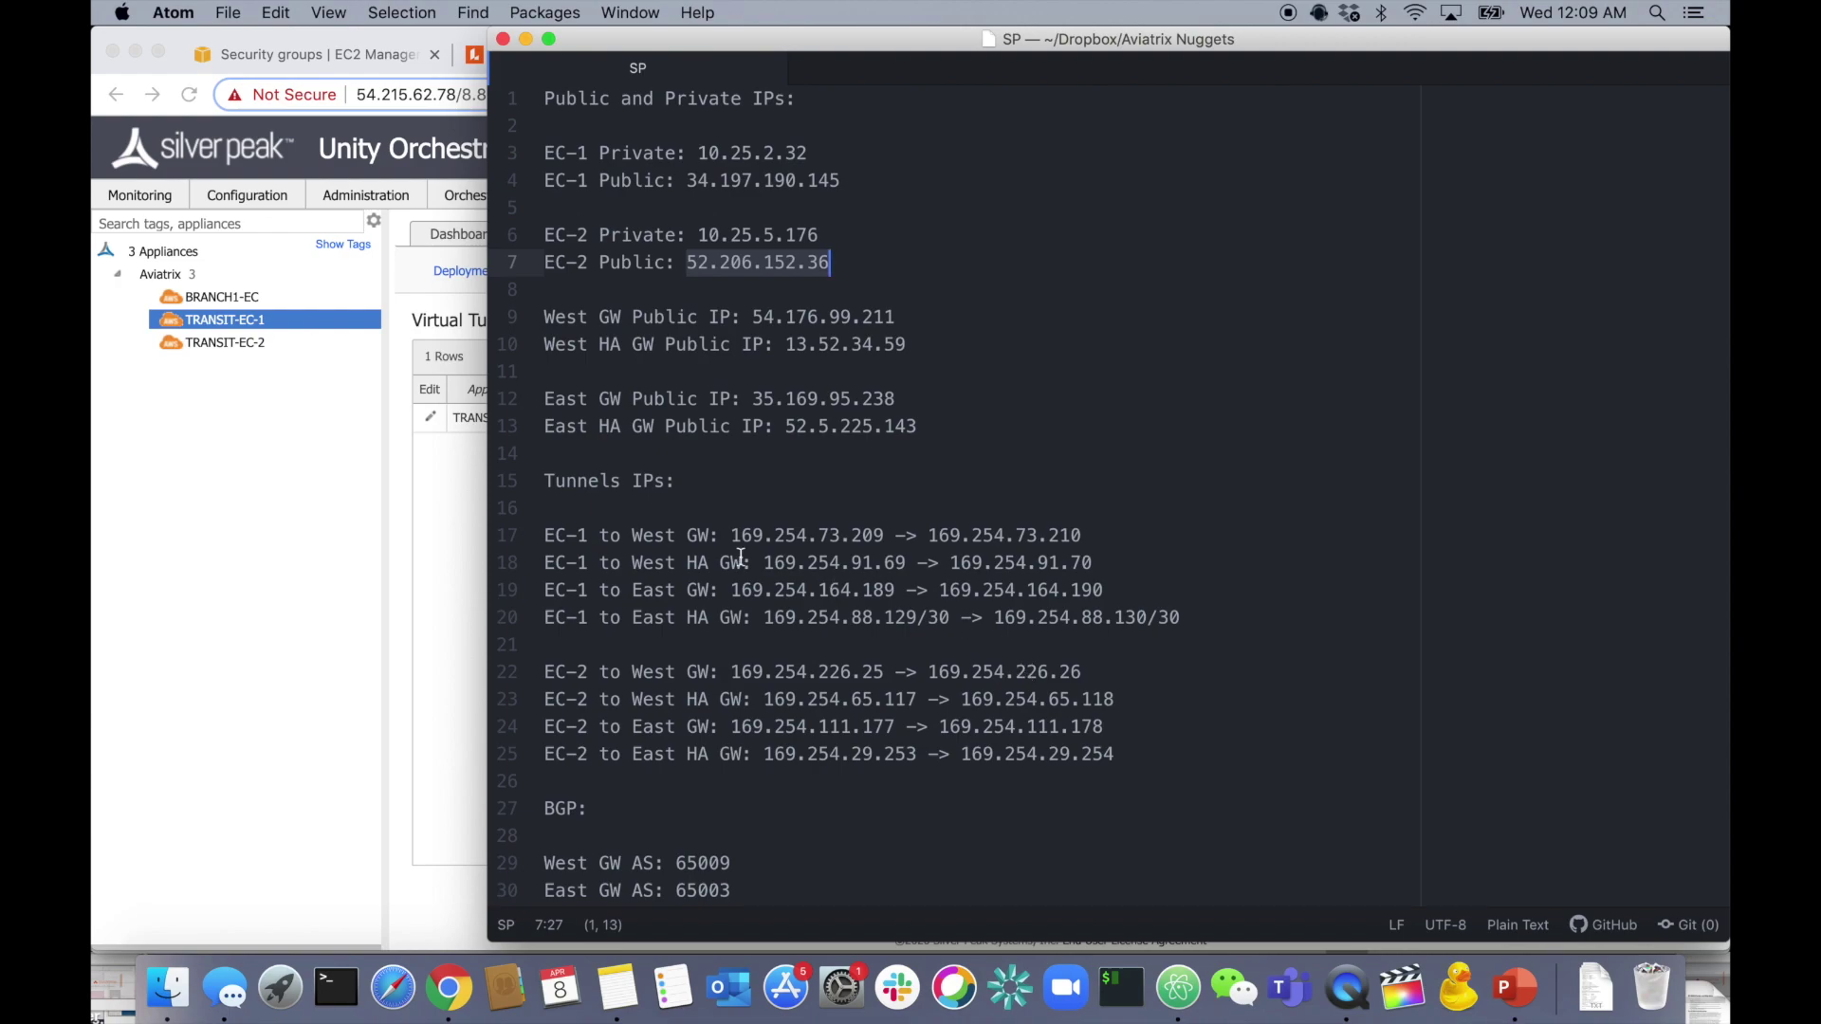
left_click_drag(546, 537, 972, 618)
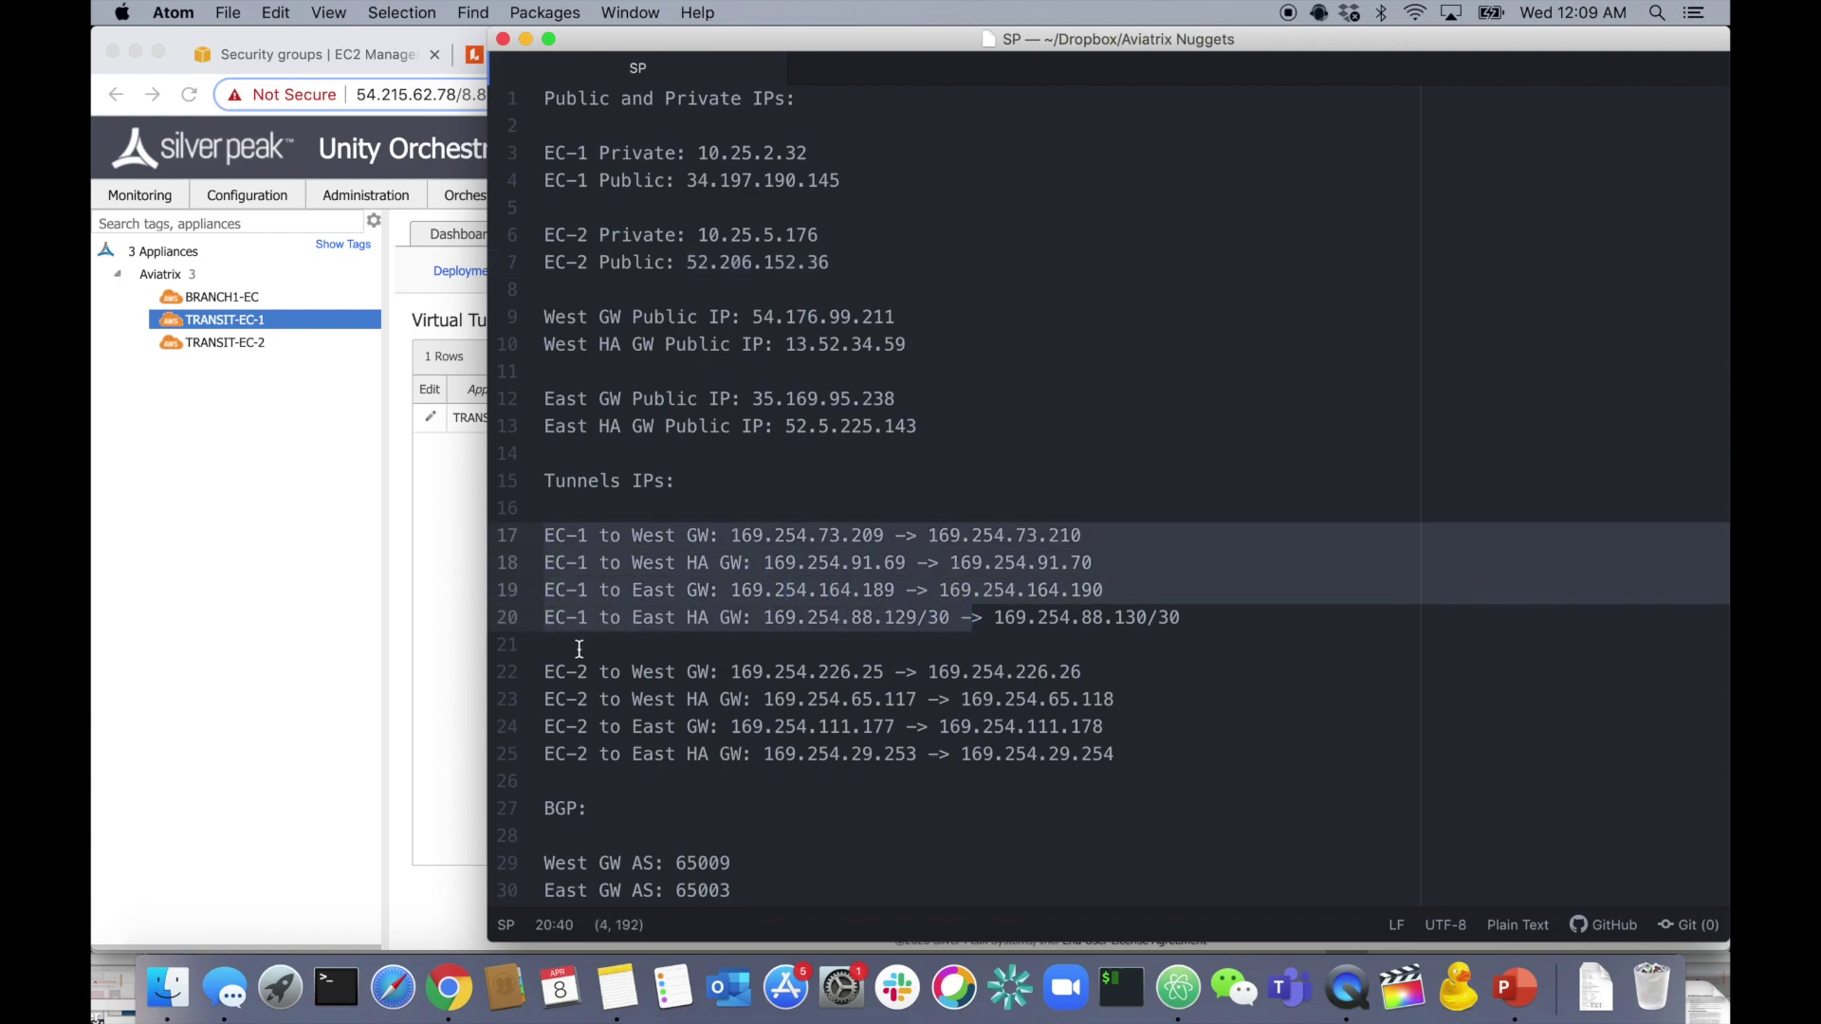
left_click(716, 591)
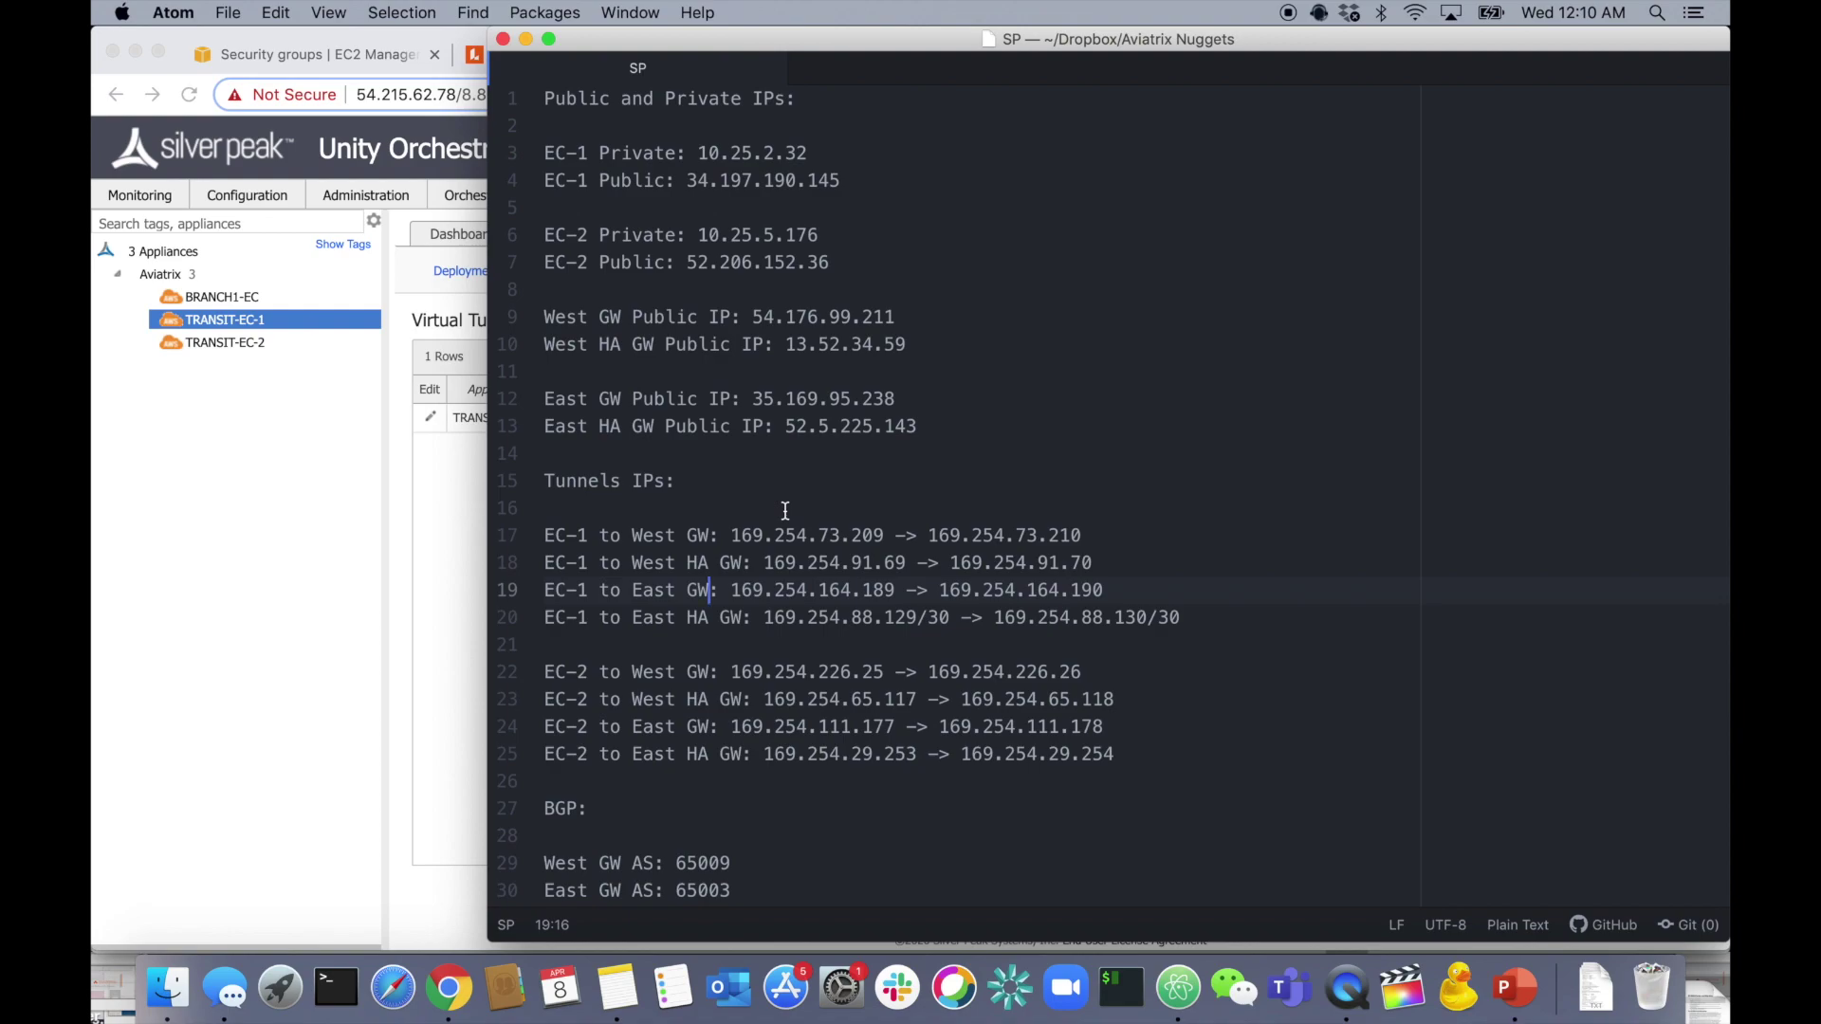
key("super+Tab")
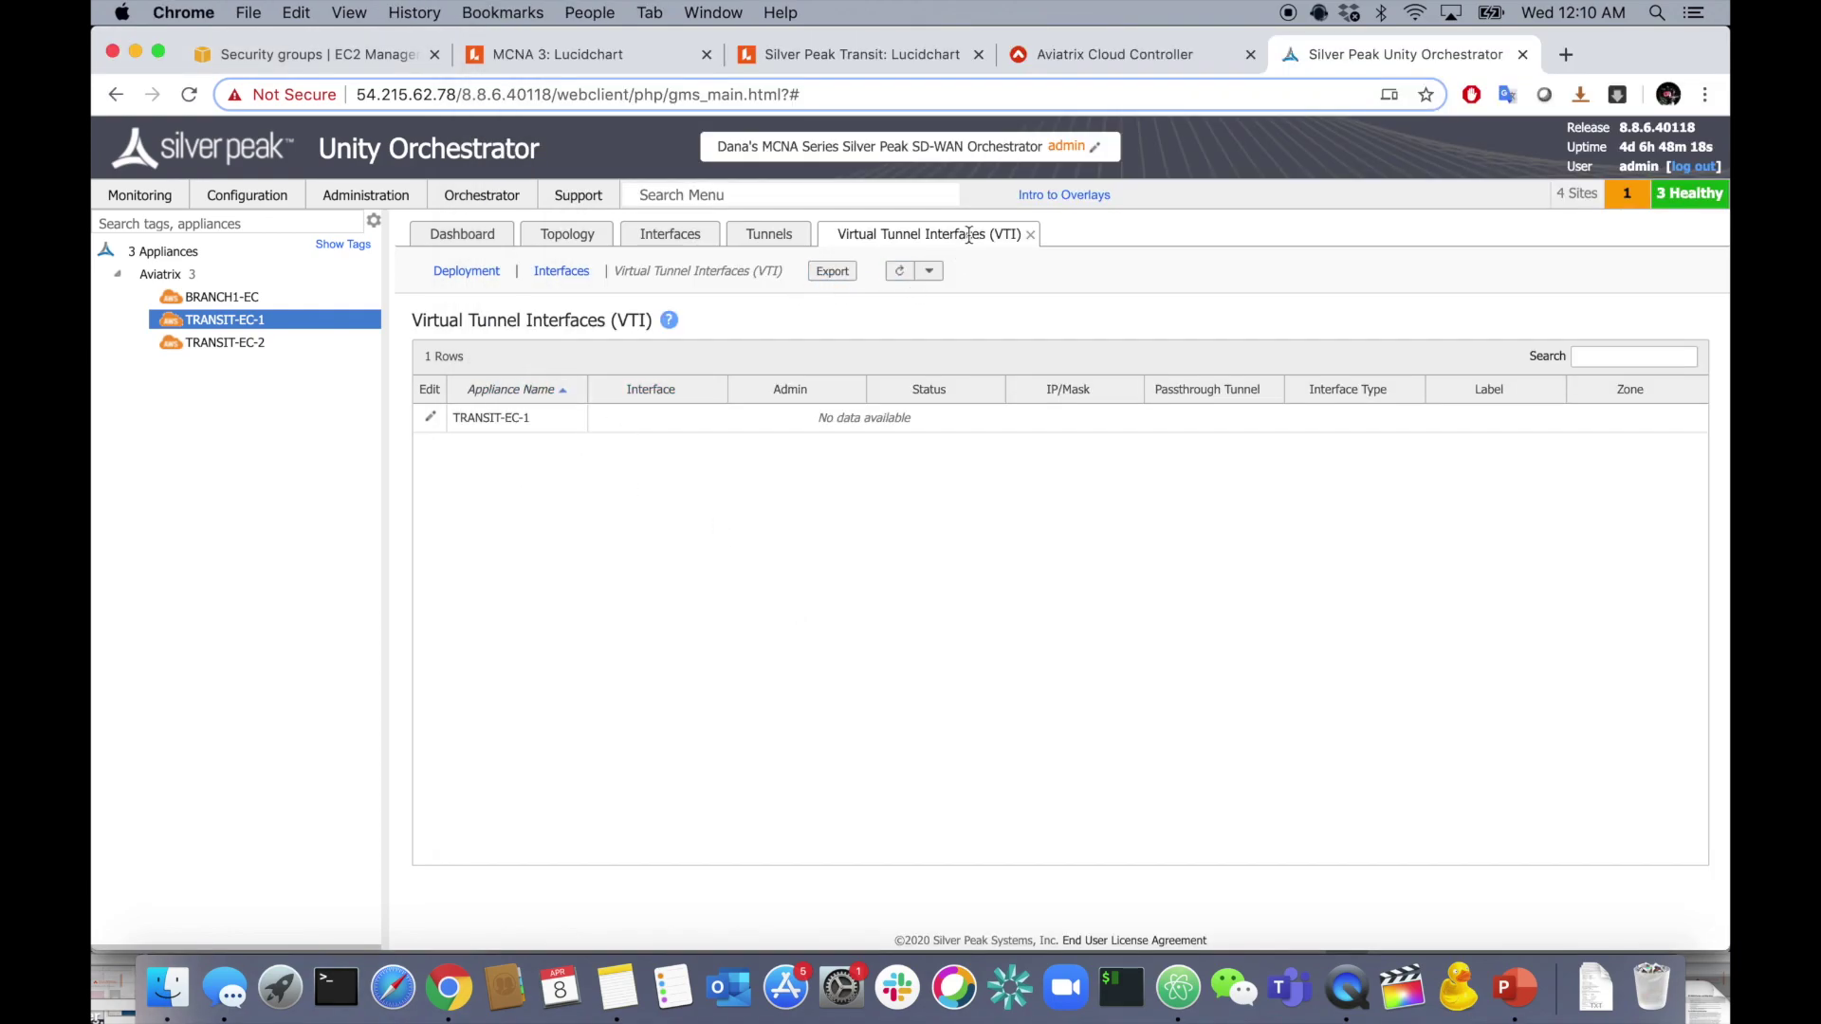
left_click(429, 418)
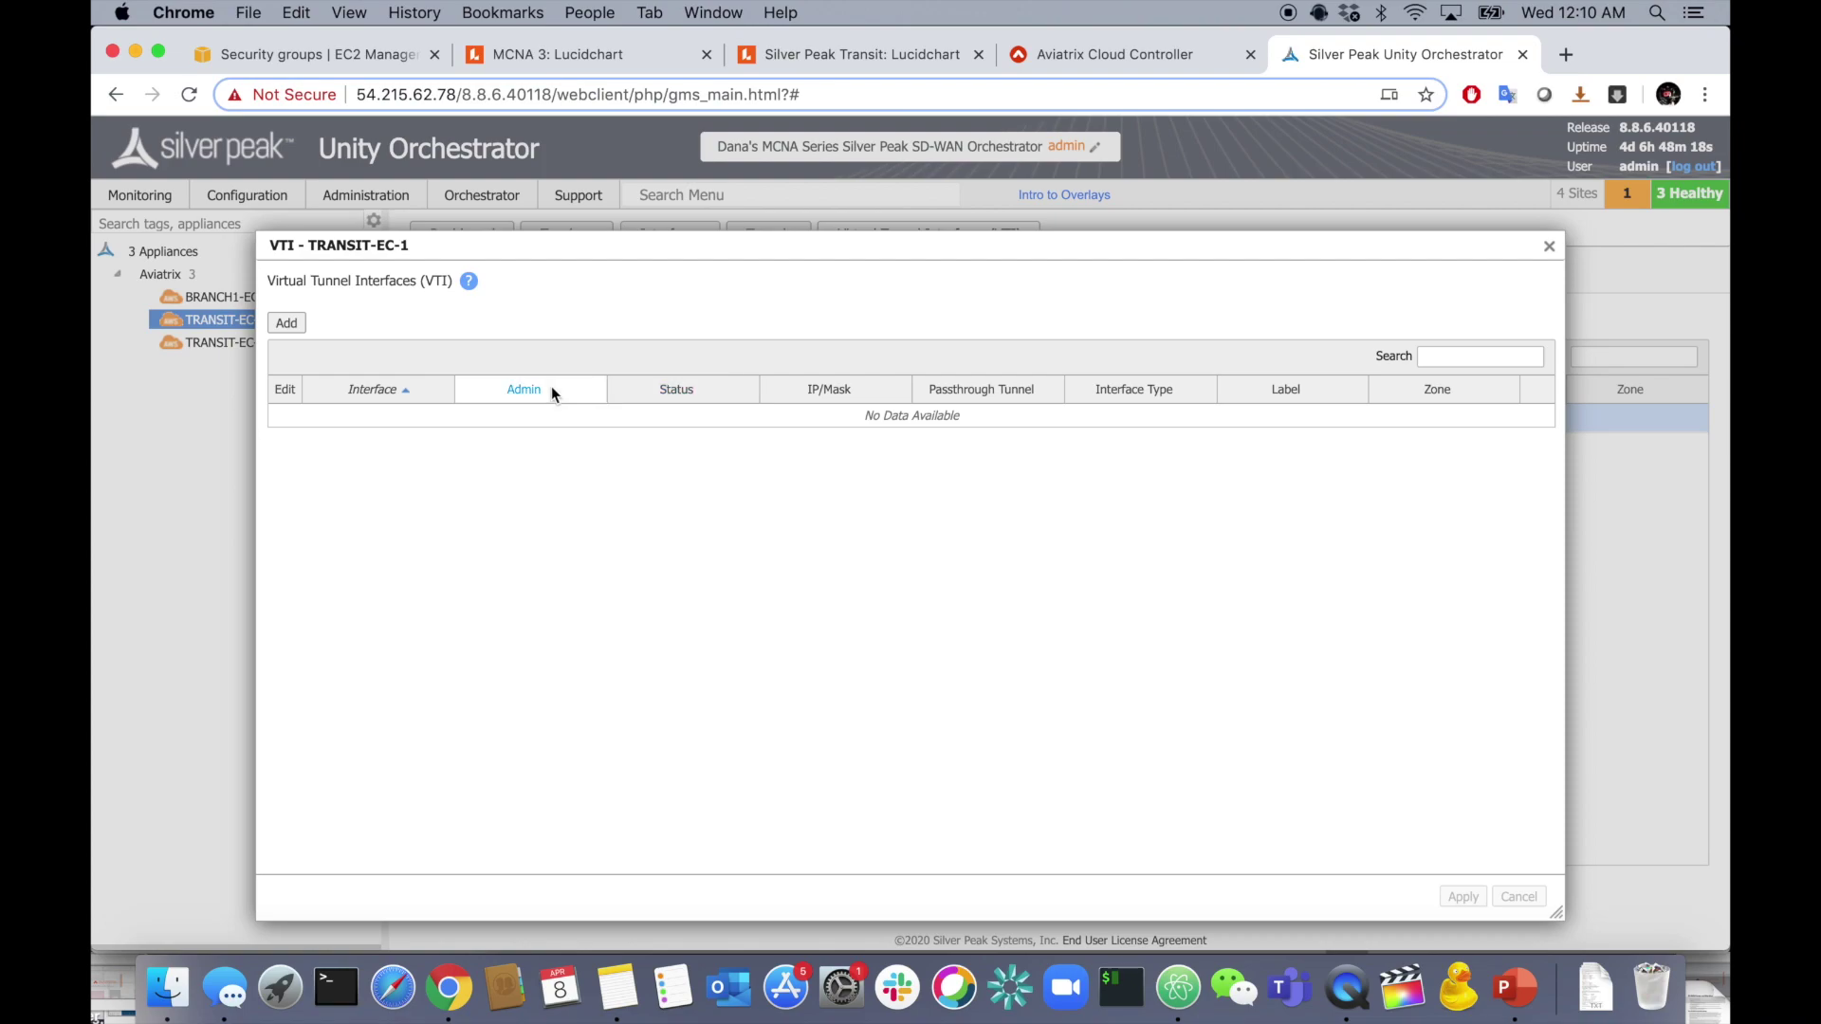
- Start VTI vti100 with address 169.254.73.209 and a /30 mask
left_click(288, 324)
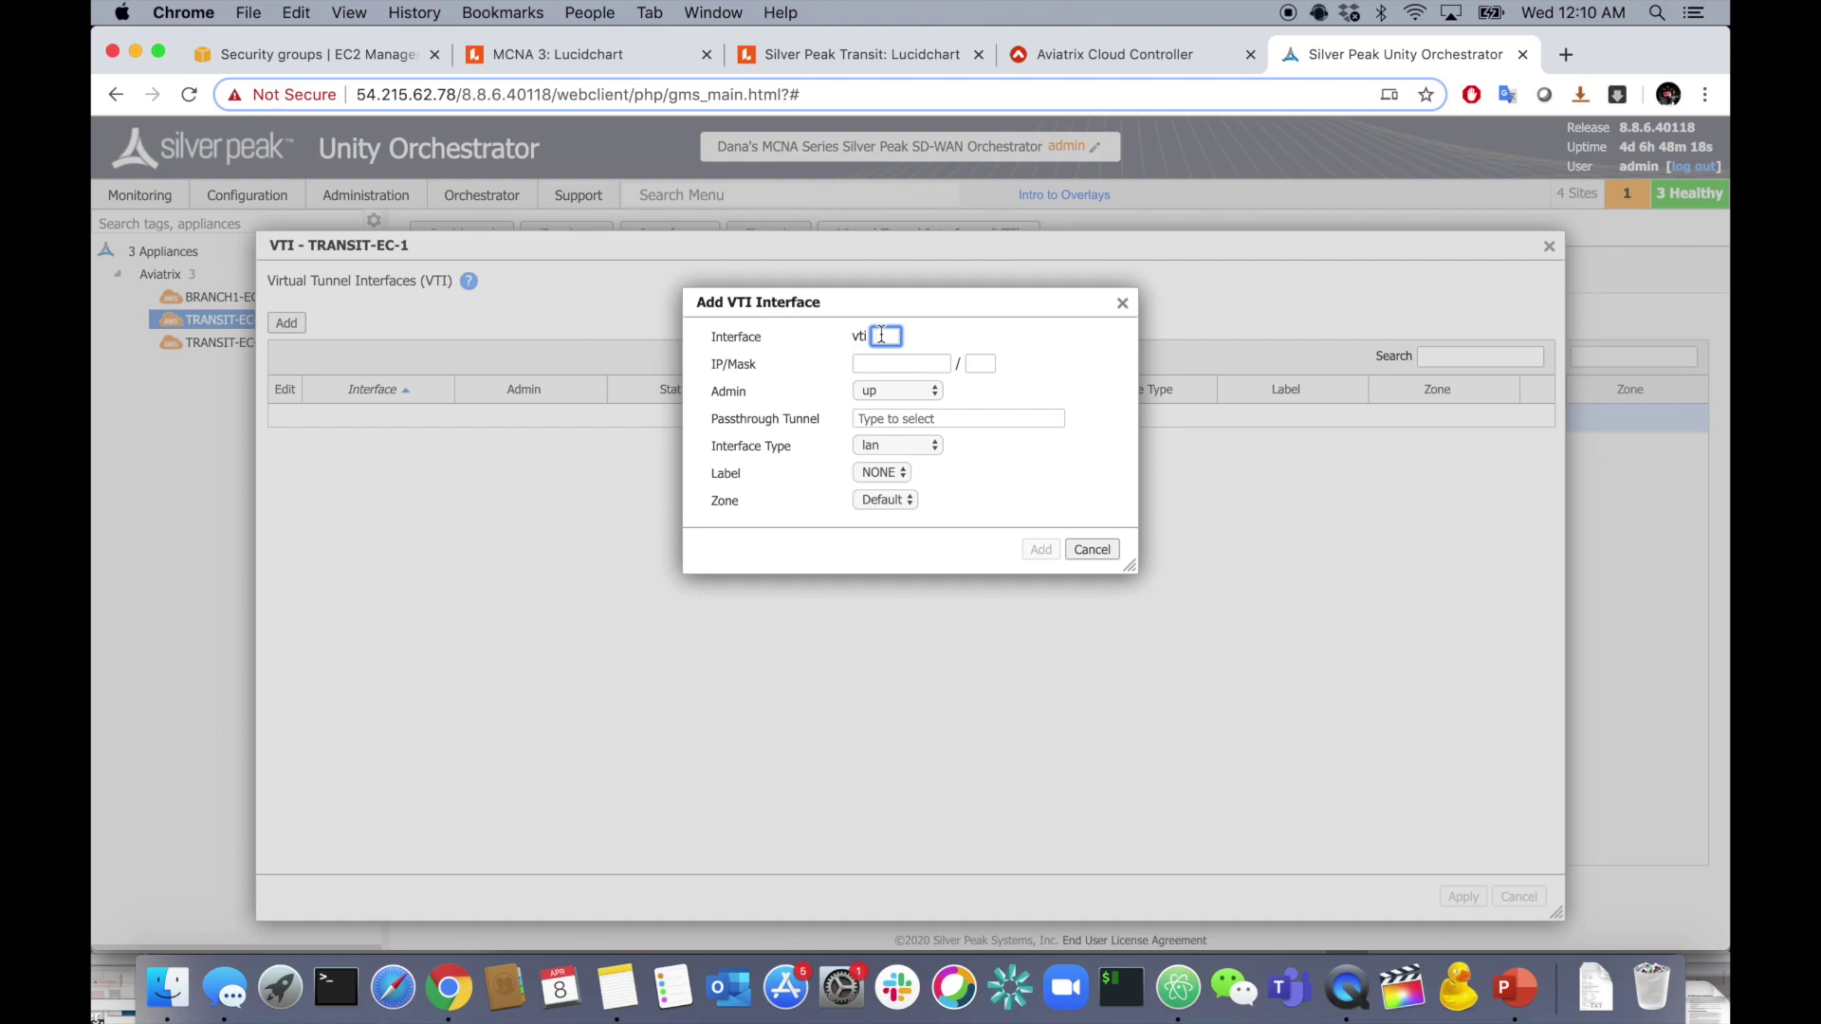
type("100")
left_click(941, 363)
key("super+Tab")
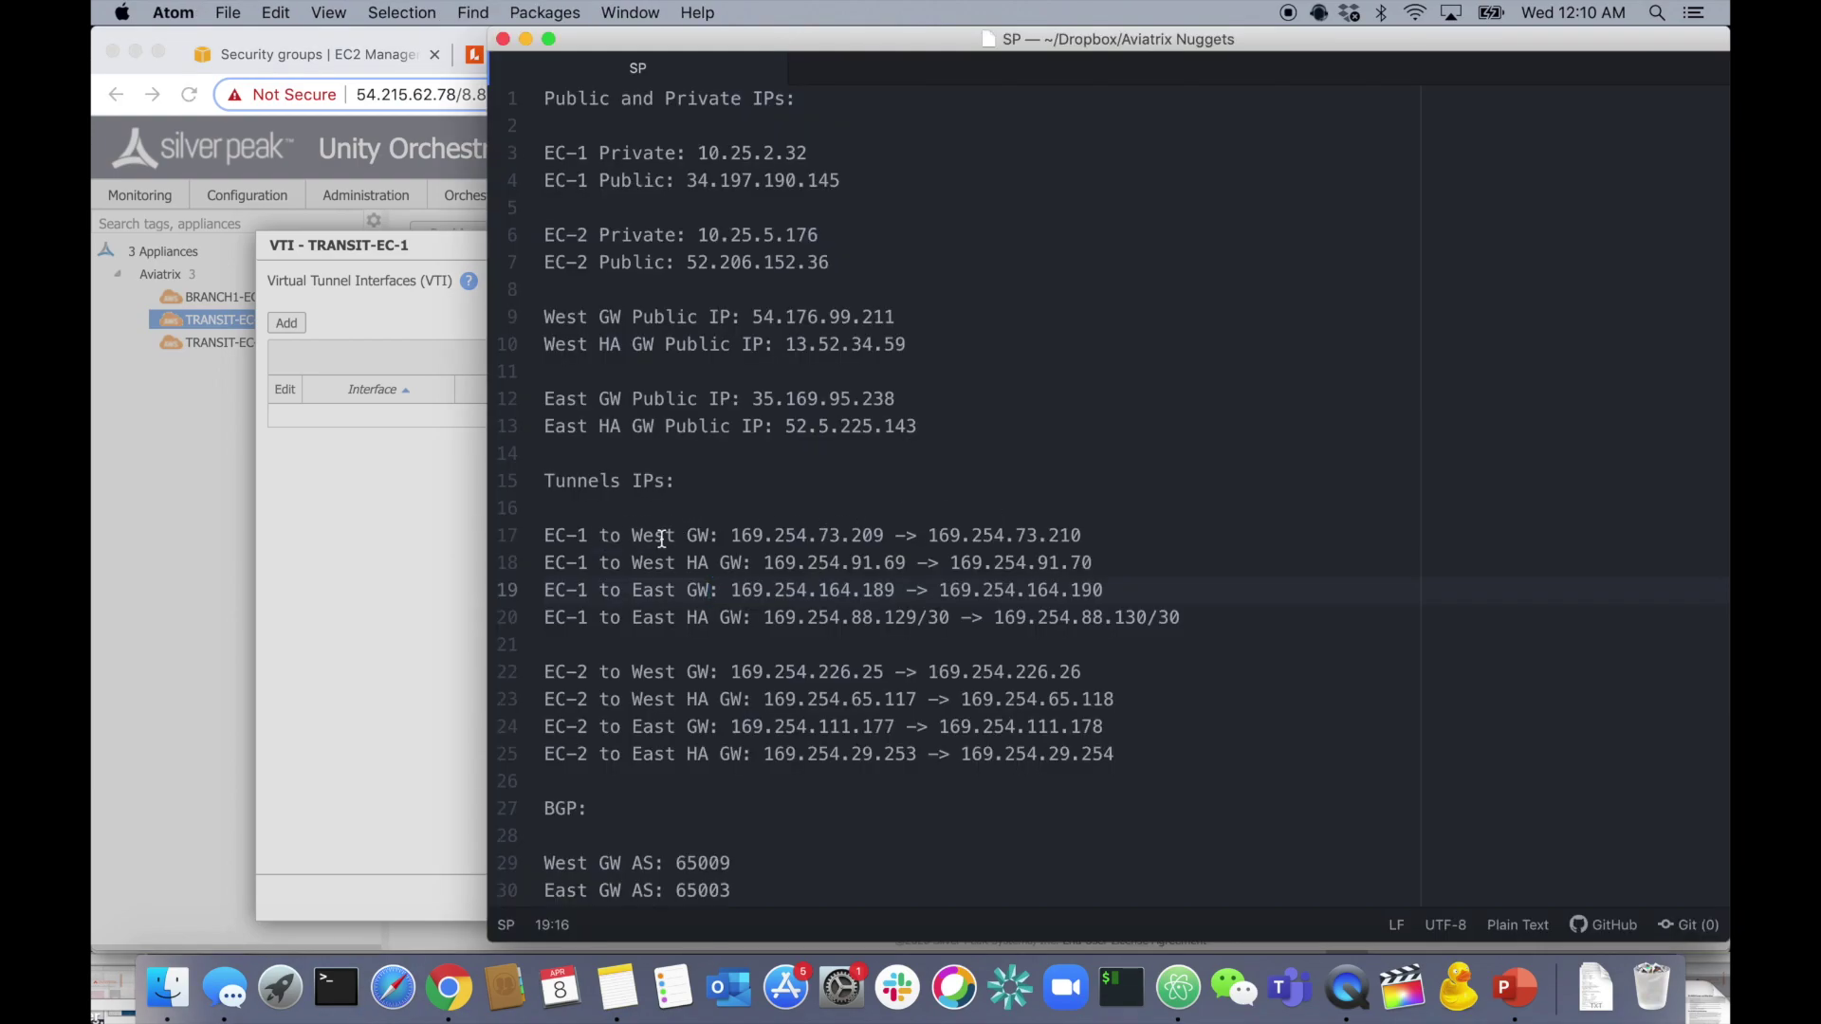
left_click_drag(732, 535, 883, 537)
key("super+c")
key("super+Tab")
key("super+v")
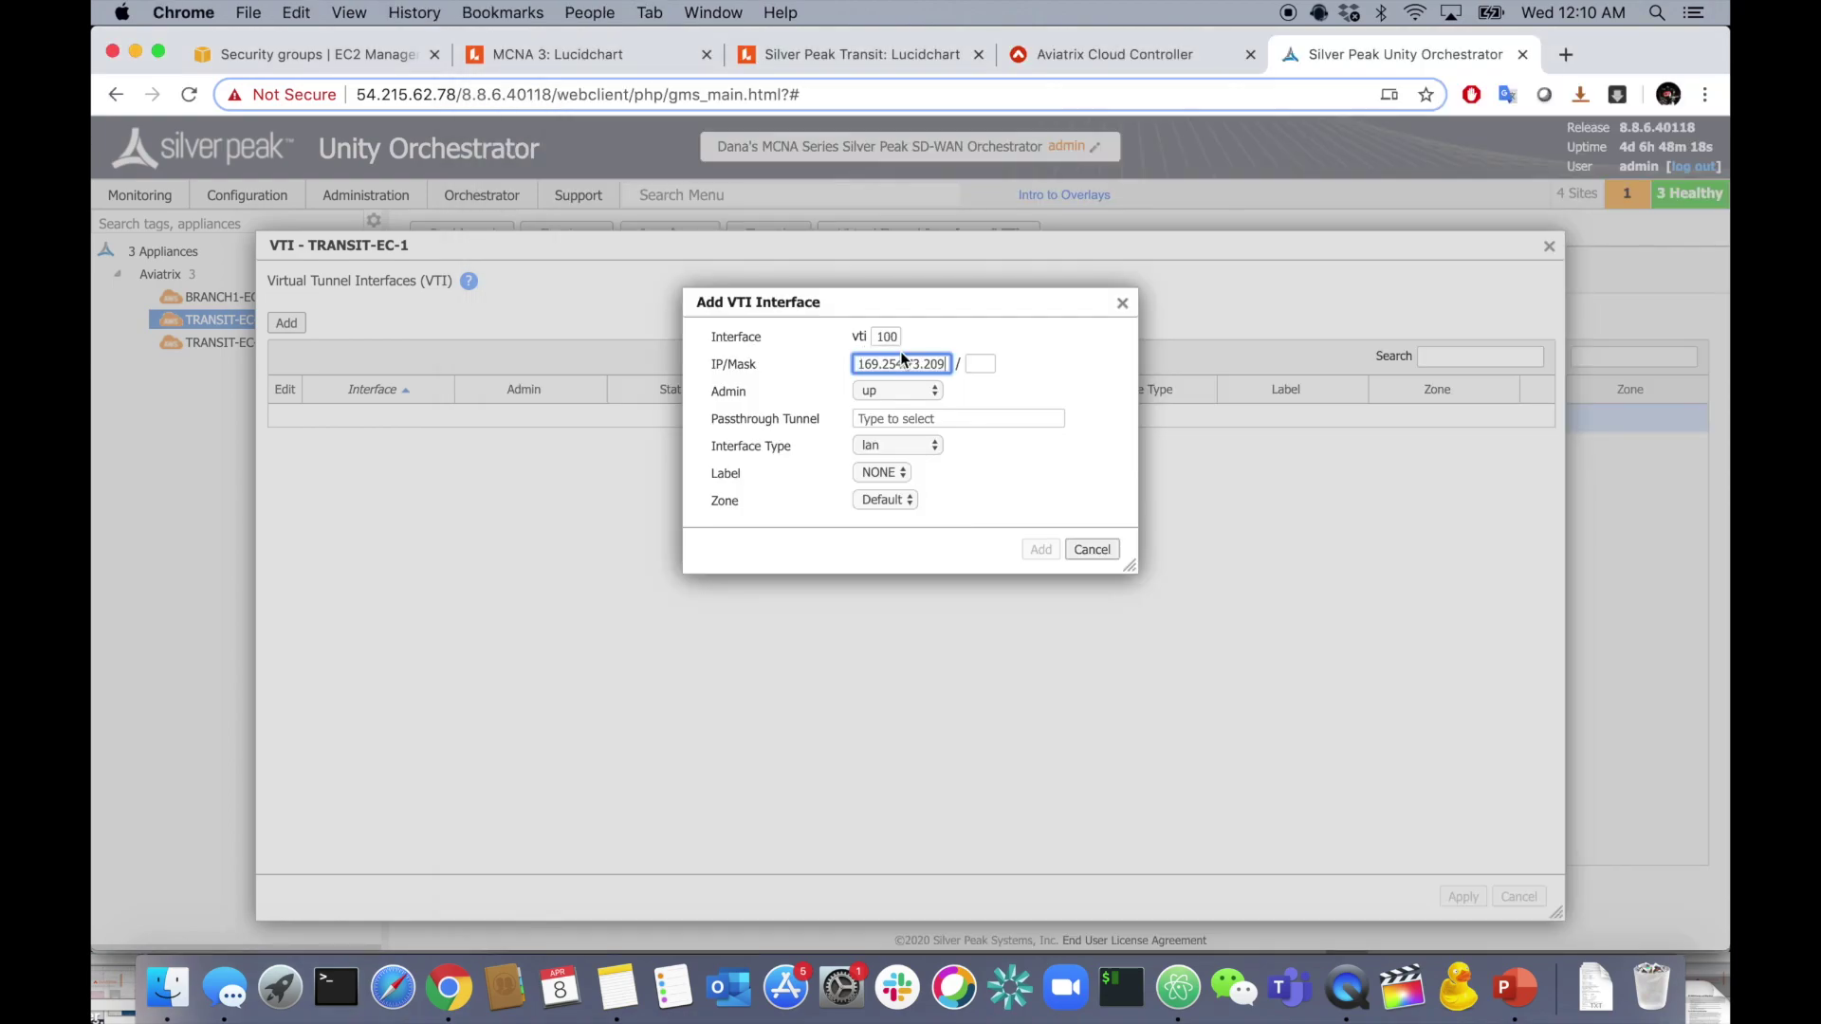
left_click(977, 361)
type("30")
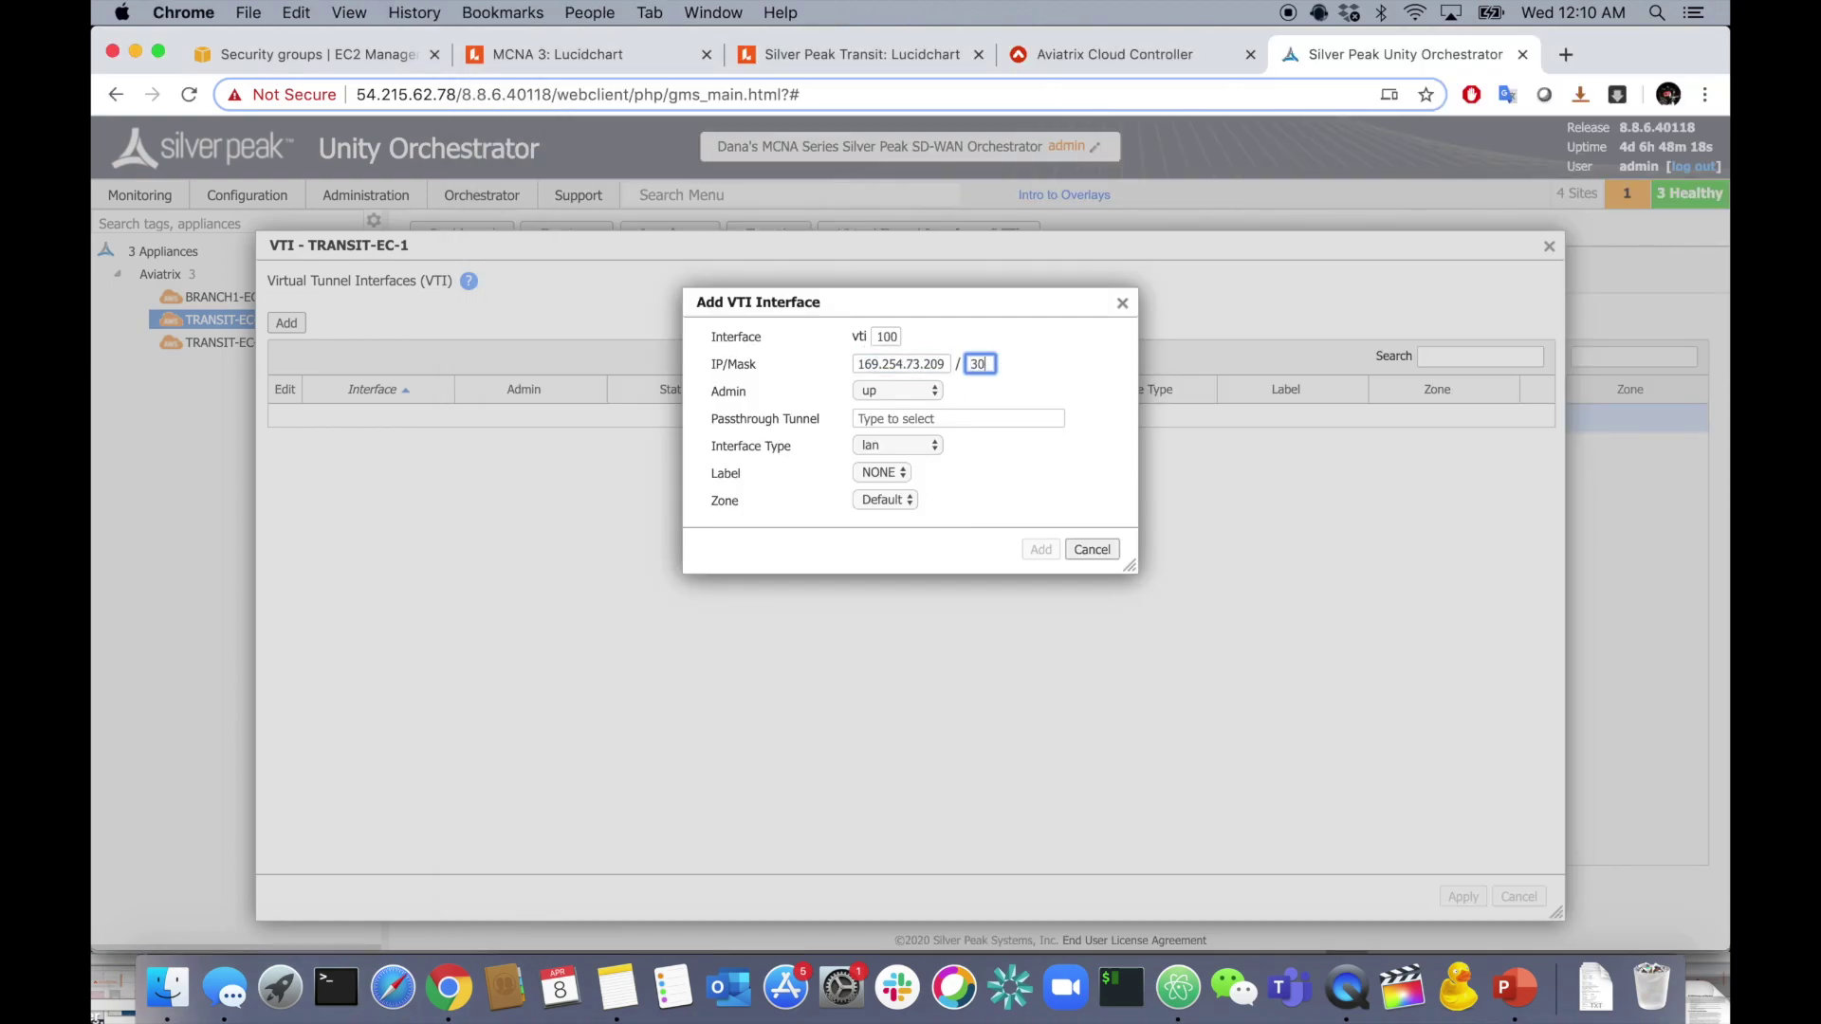
- Bind vti100 to the AVTX-GW-WEST tunnel as a lan interface and add it
left_click(939, 418)
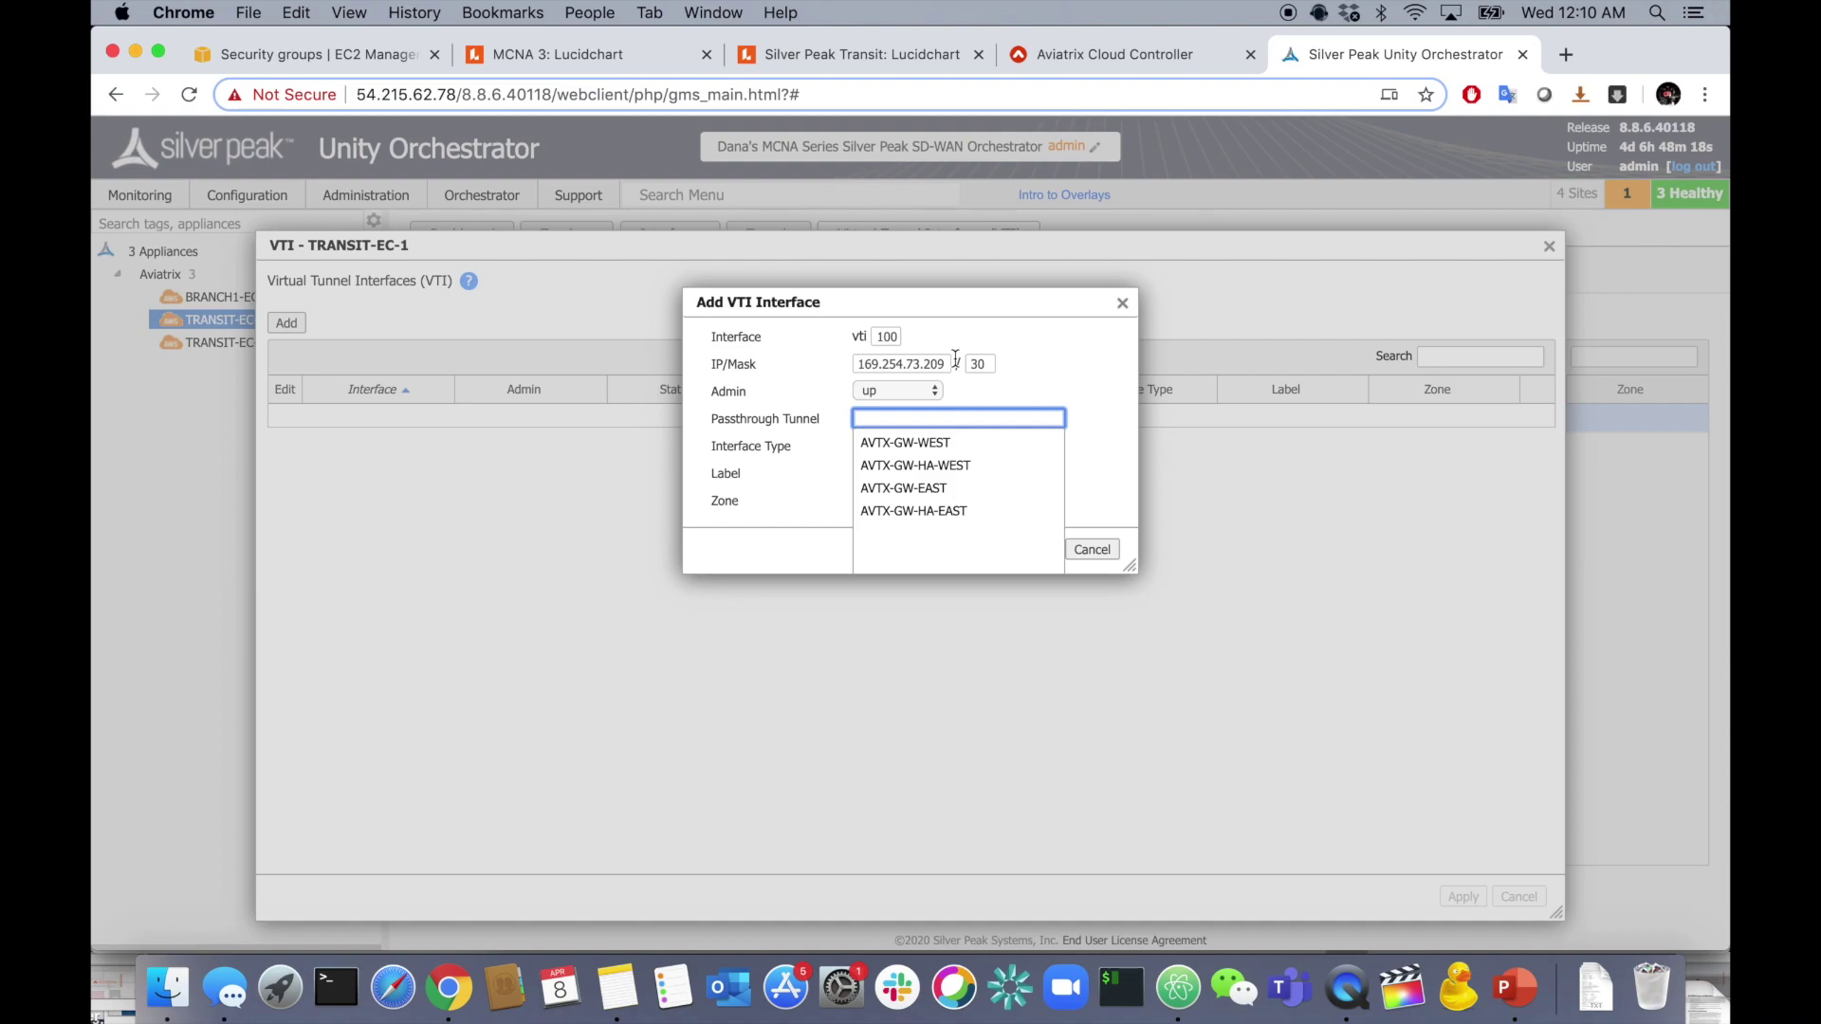
key("super+Tab")
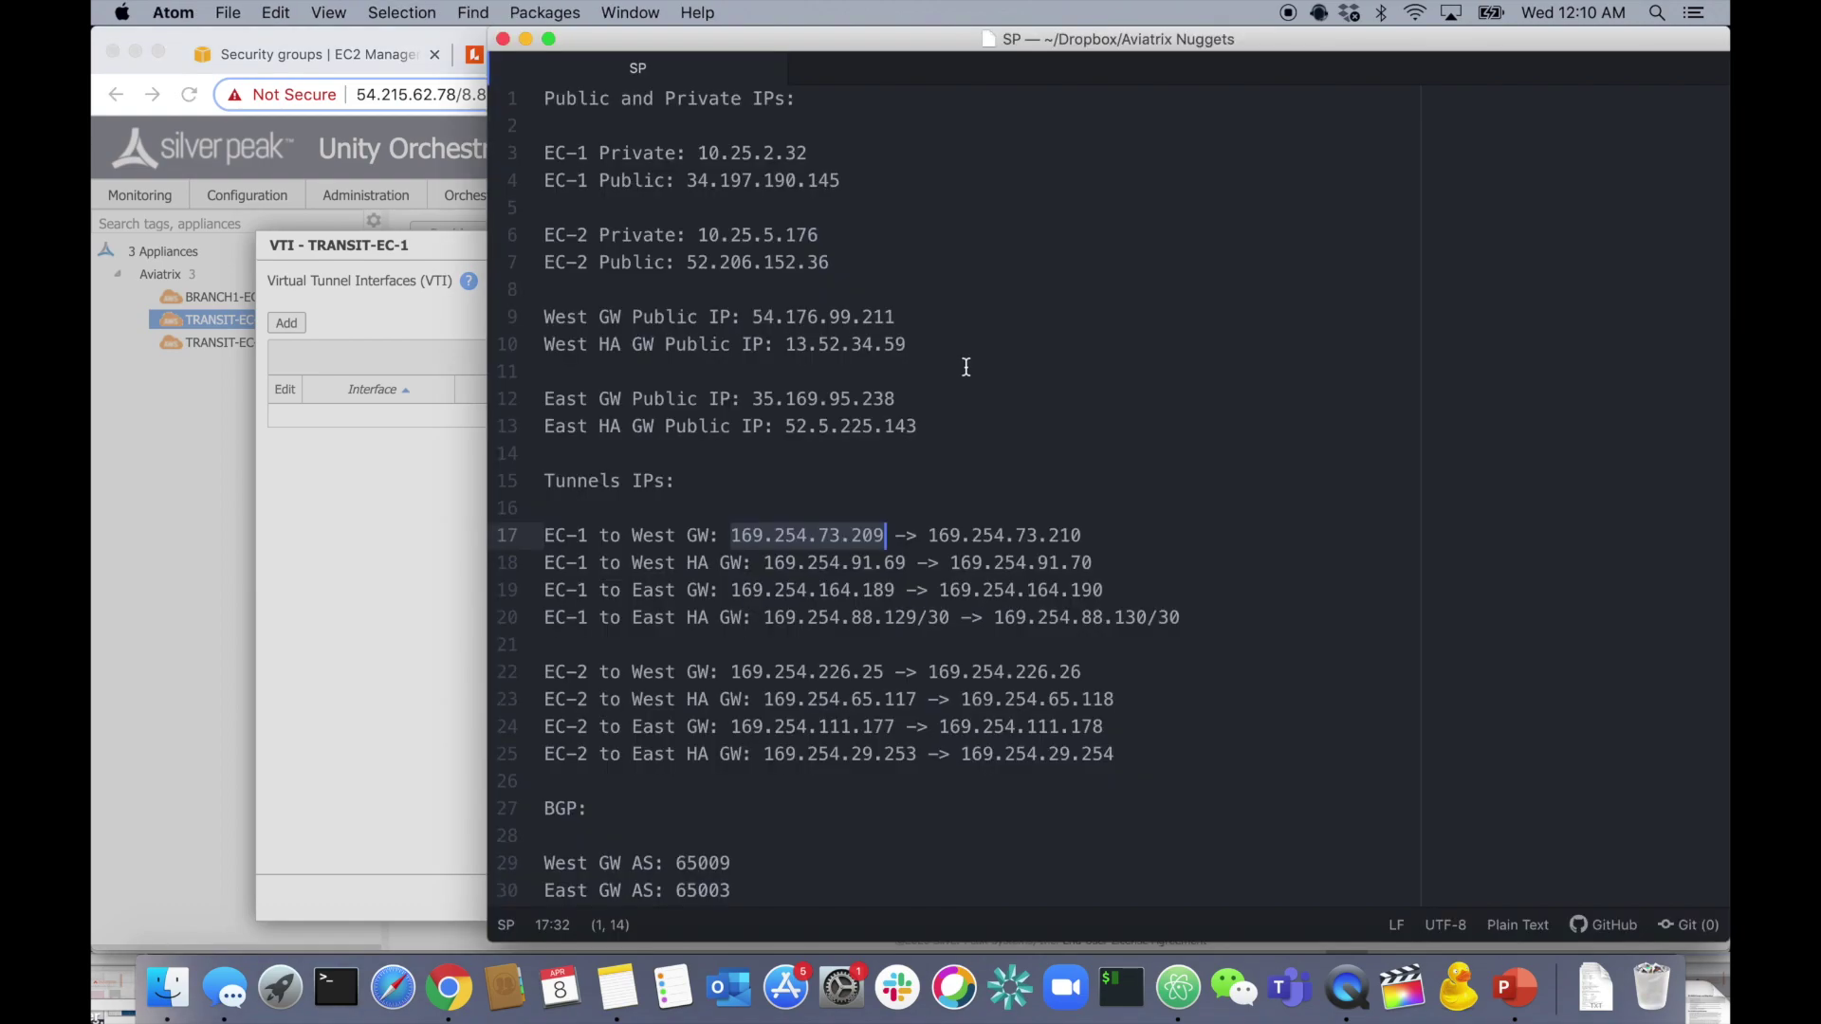
key("super+Tab")
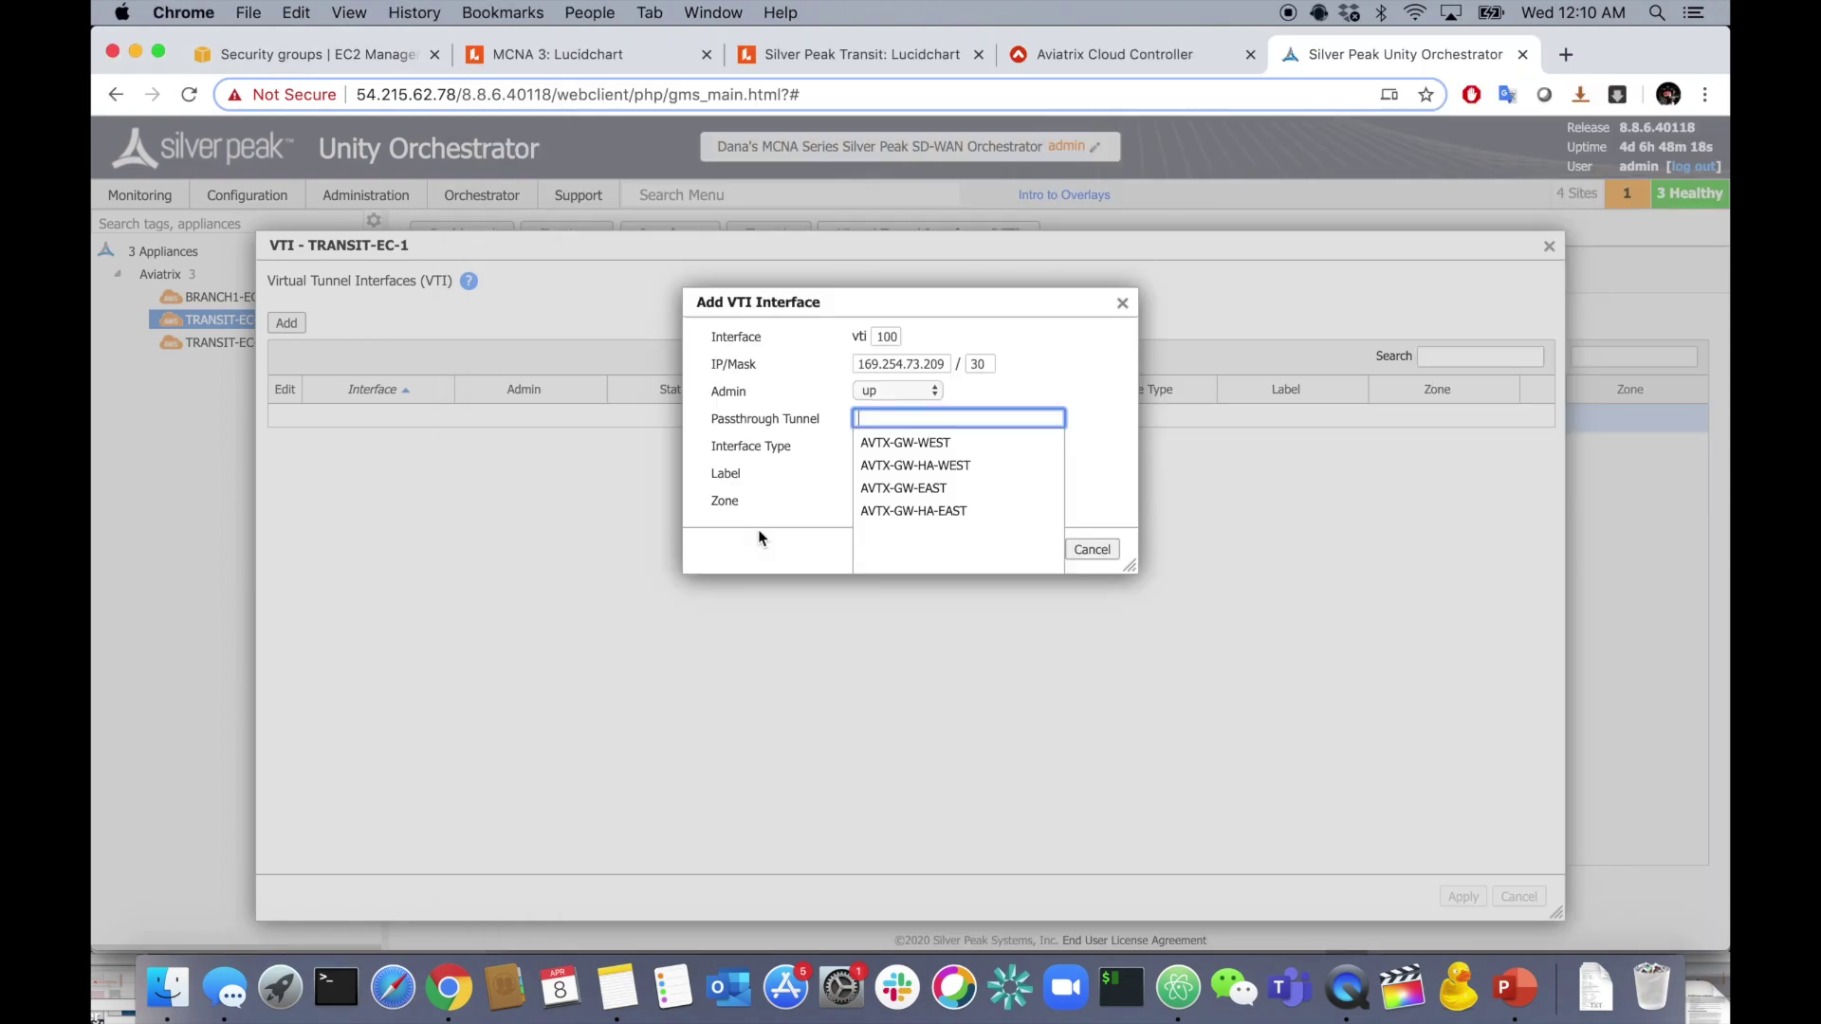
left_click(928, 442)
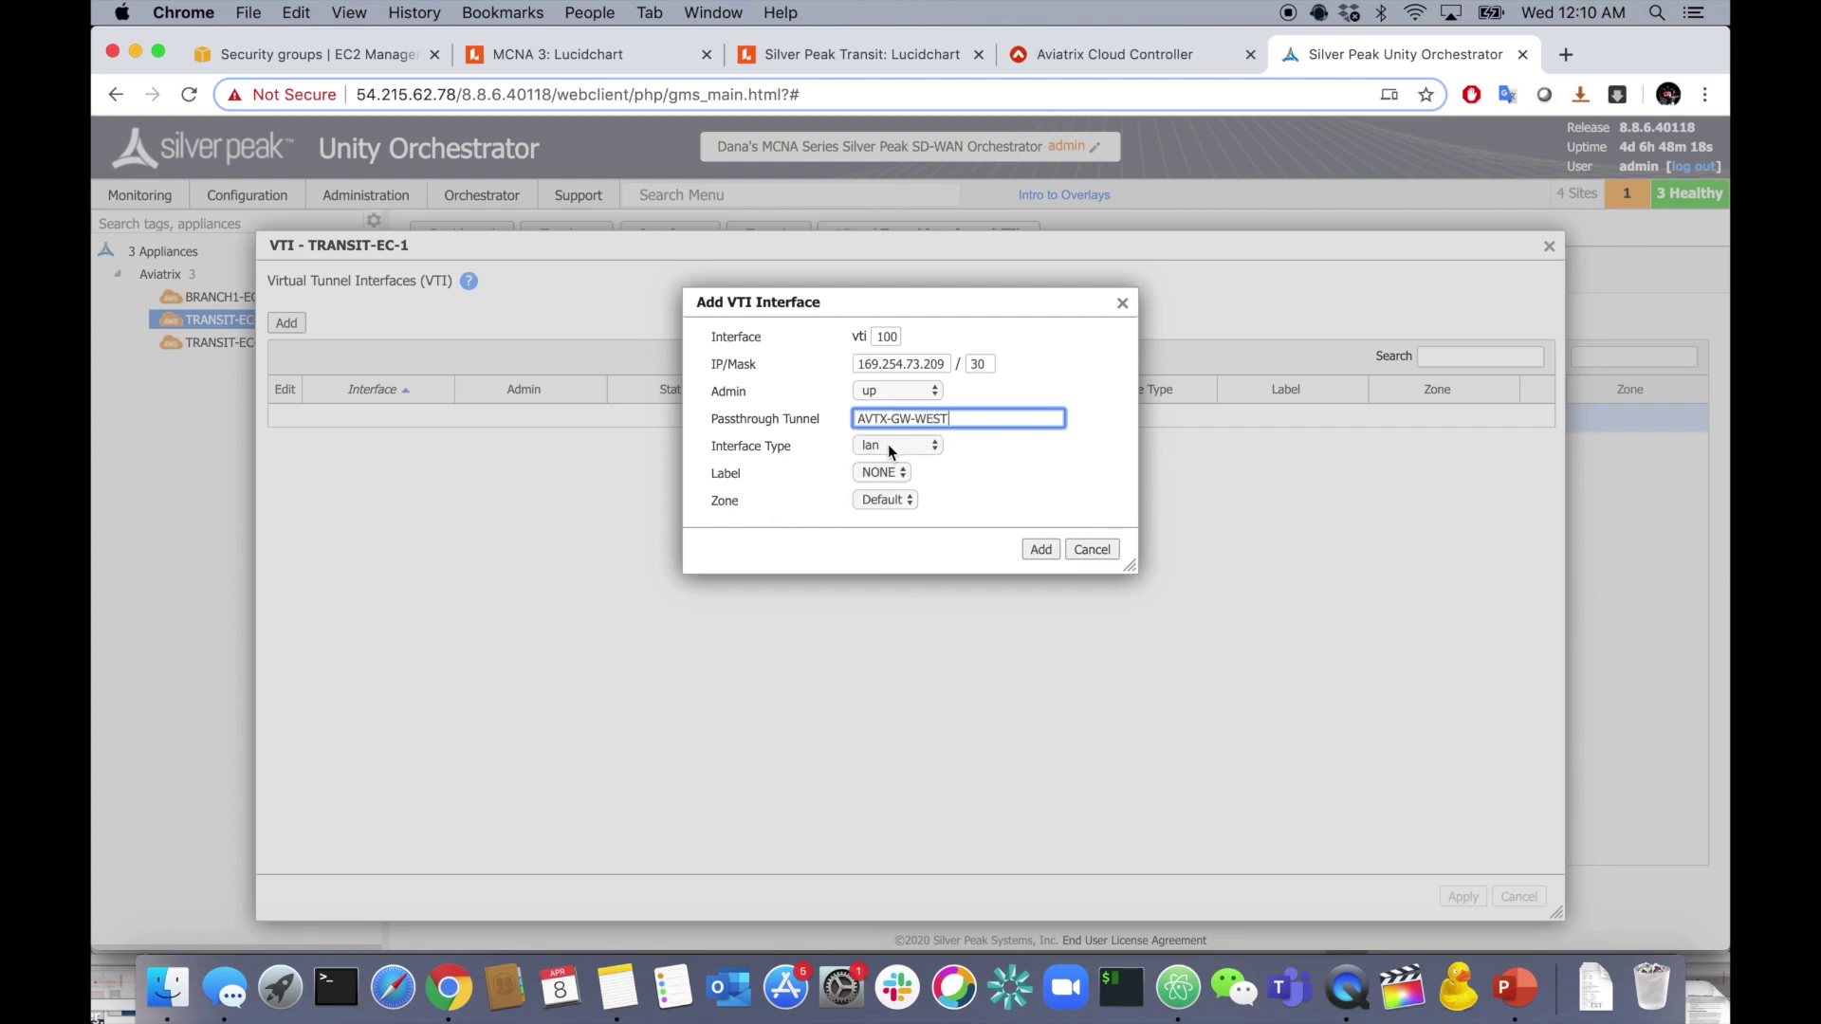
left_click(888, 443)
left_click(1015, 464)
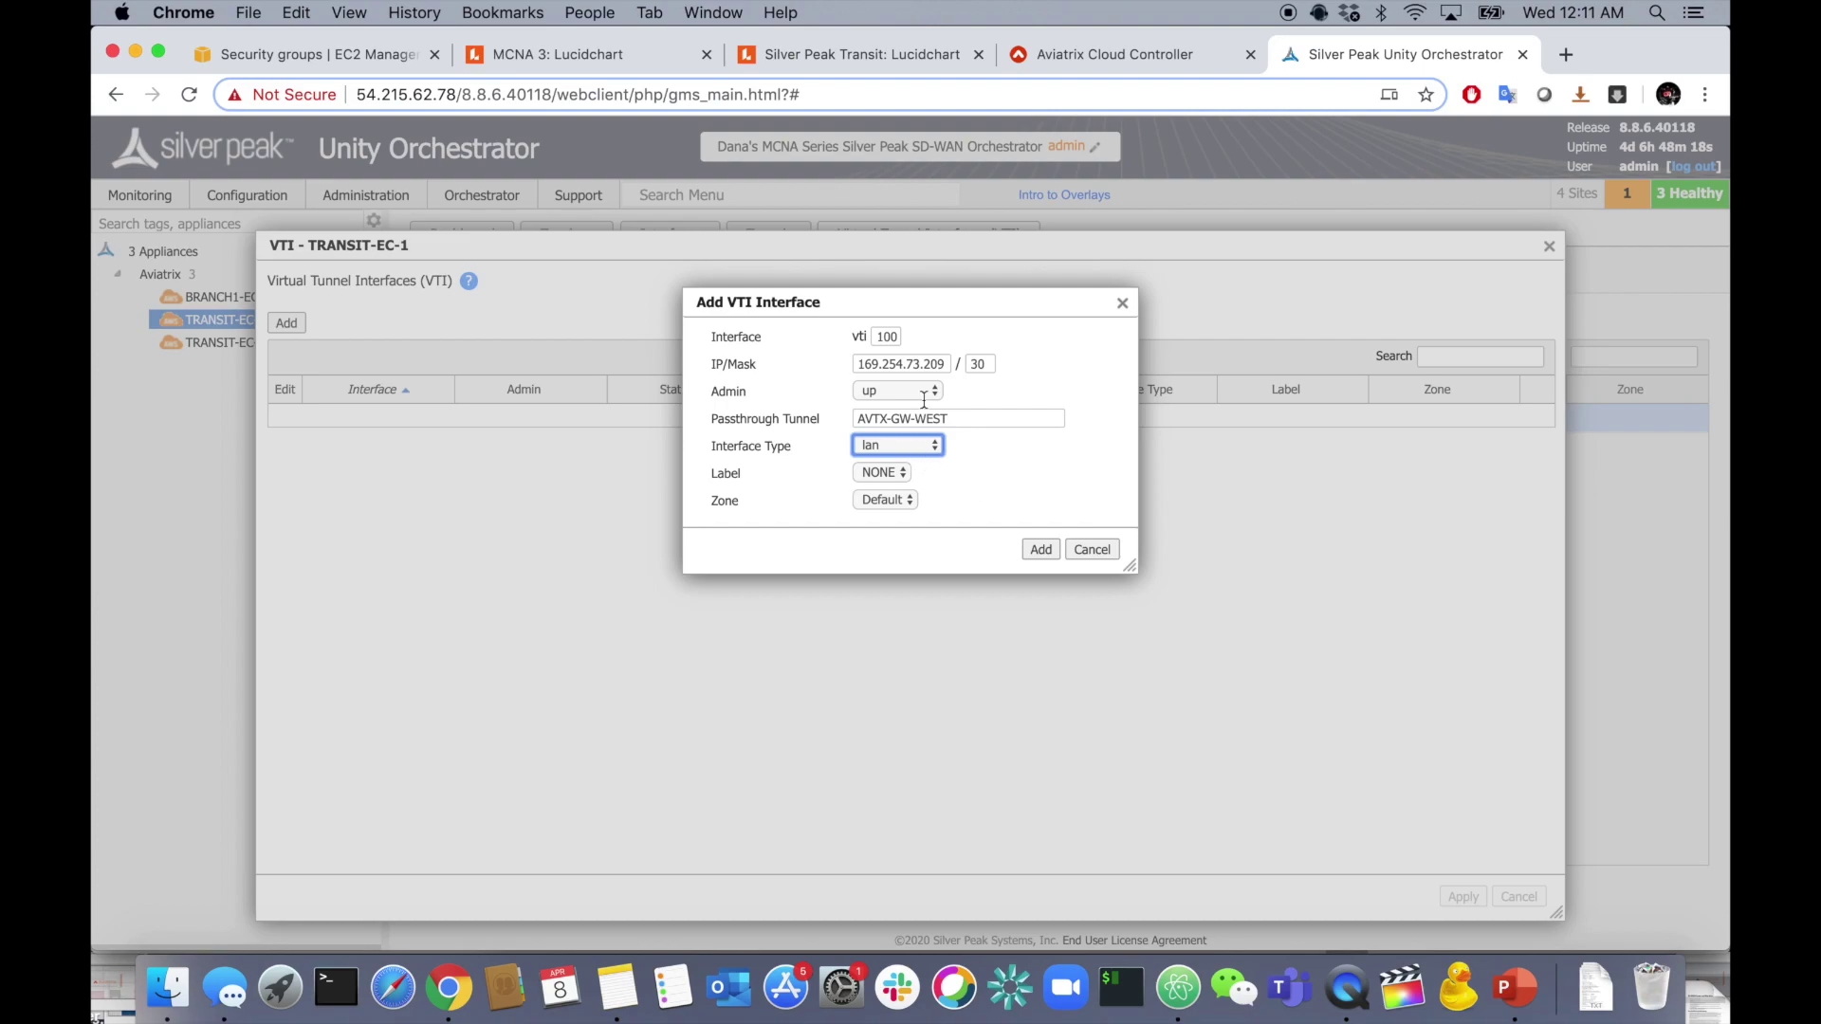
left_click(1042, 552)
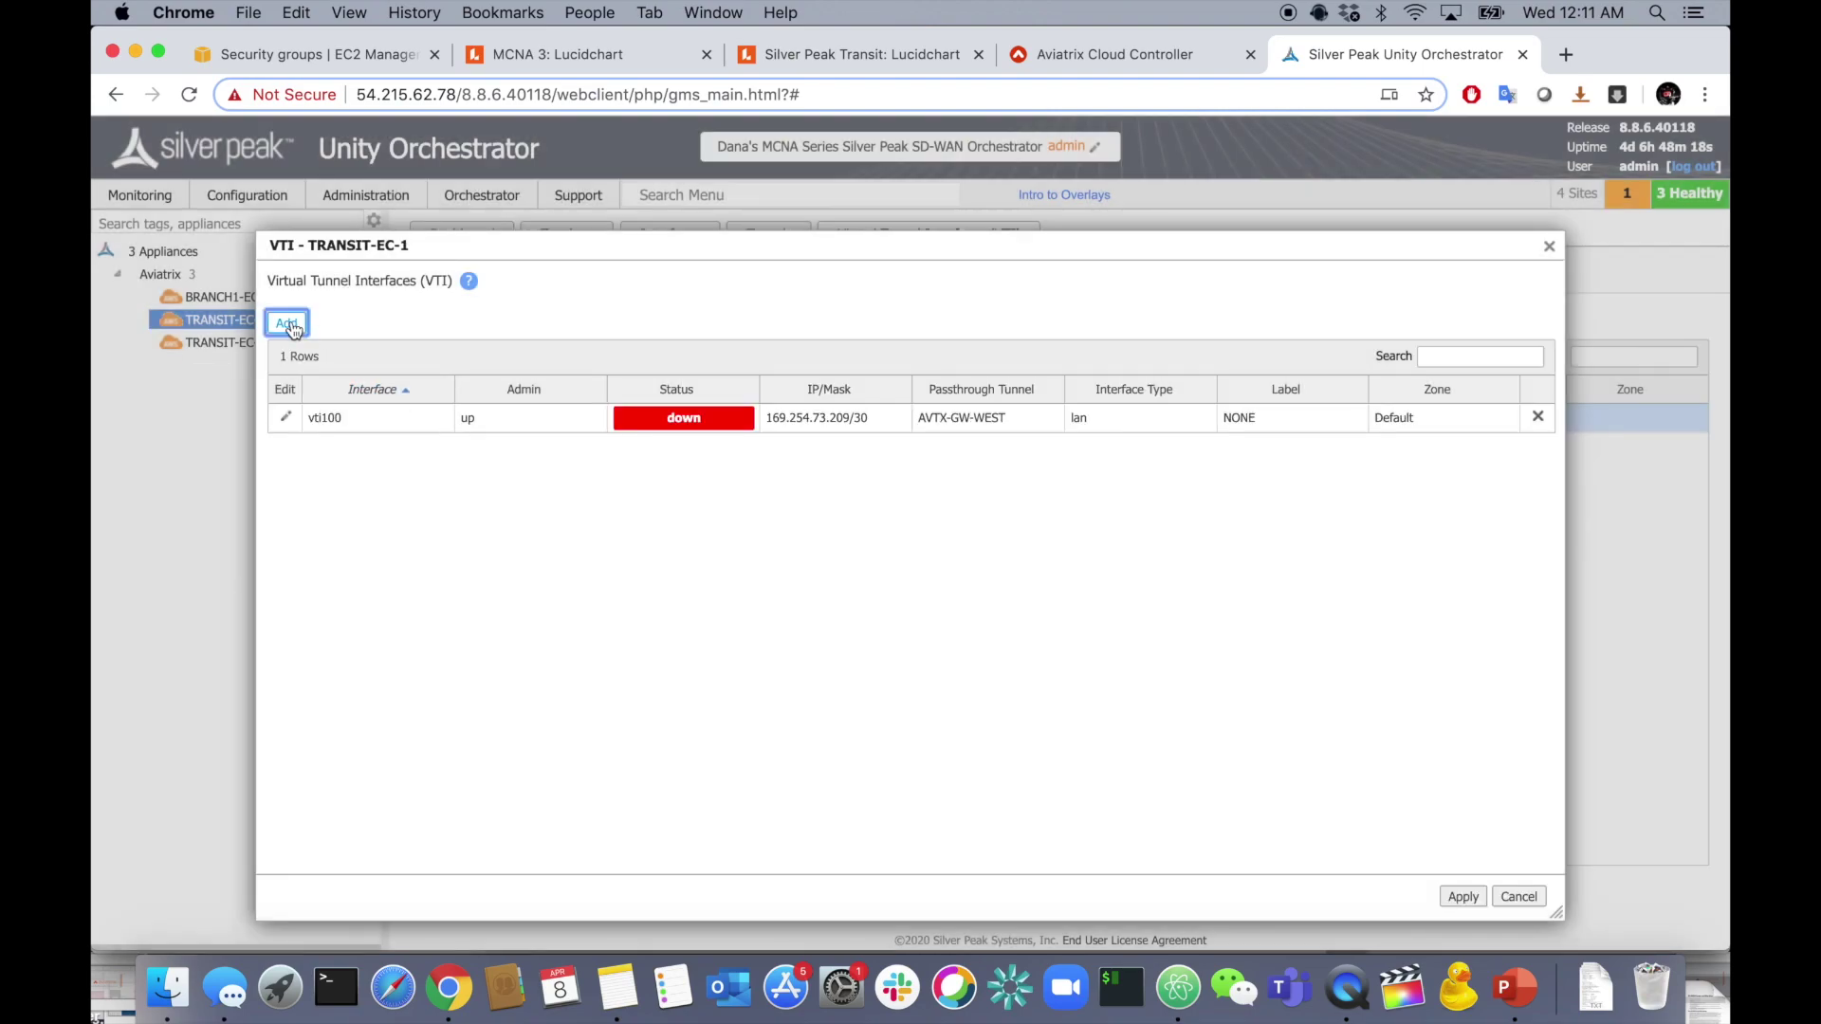
- Add vti101 at 169.254.91.69/30 on the AVTX-GW-HA-WEST tunnel
left_click(287, 323)
type("10")
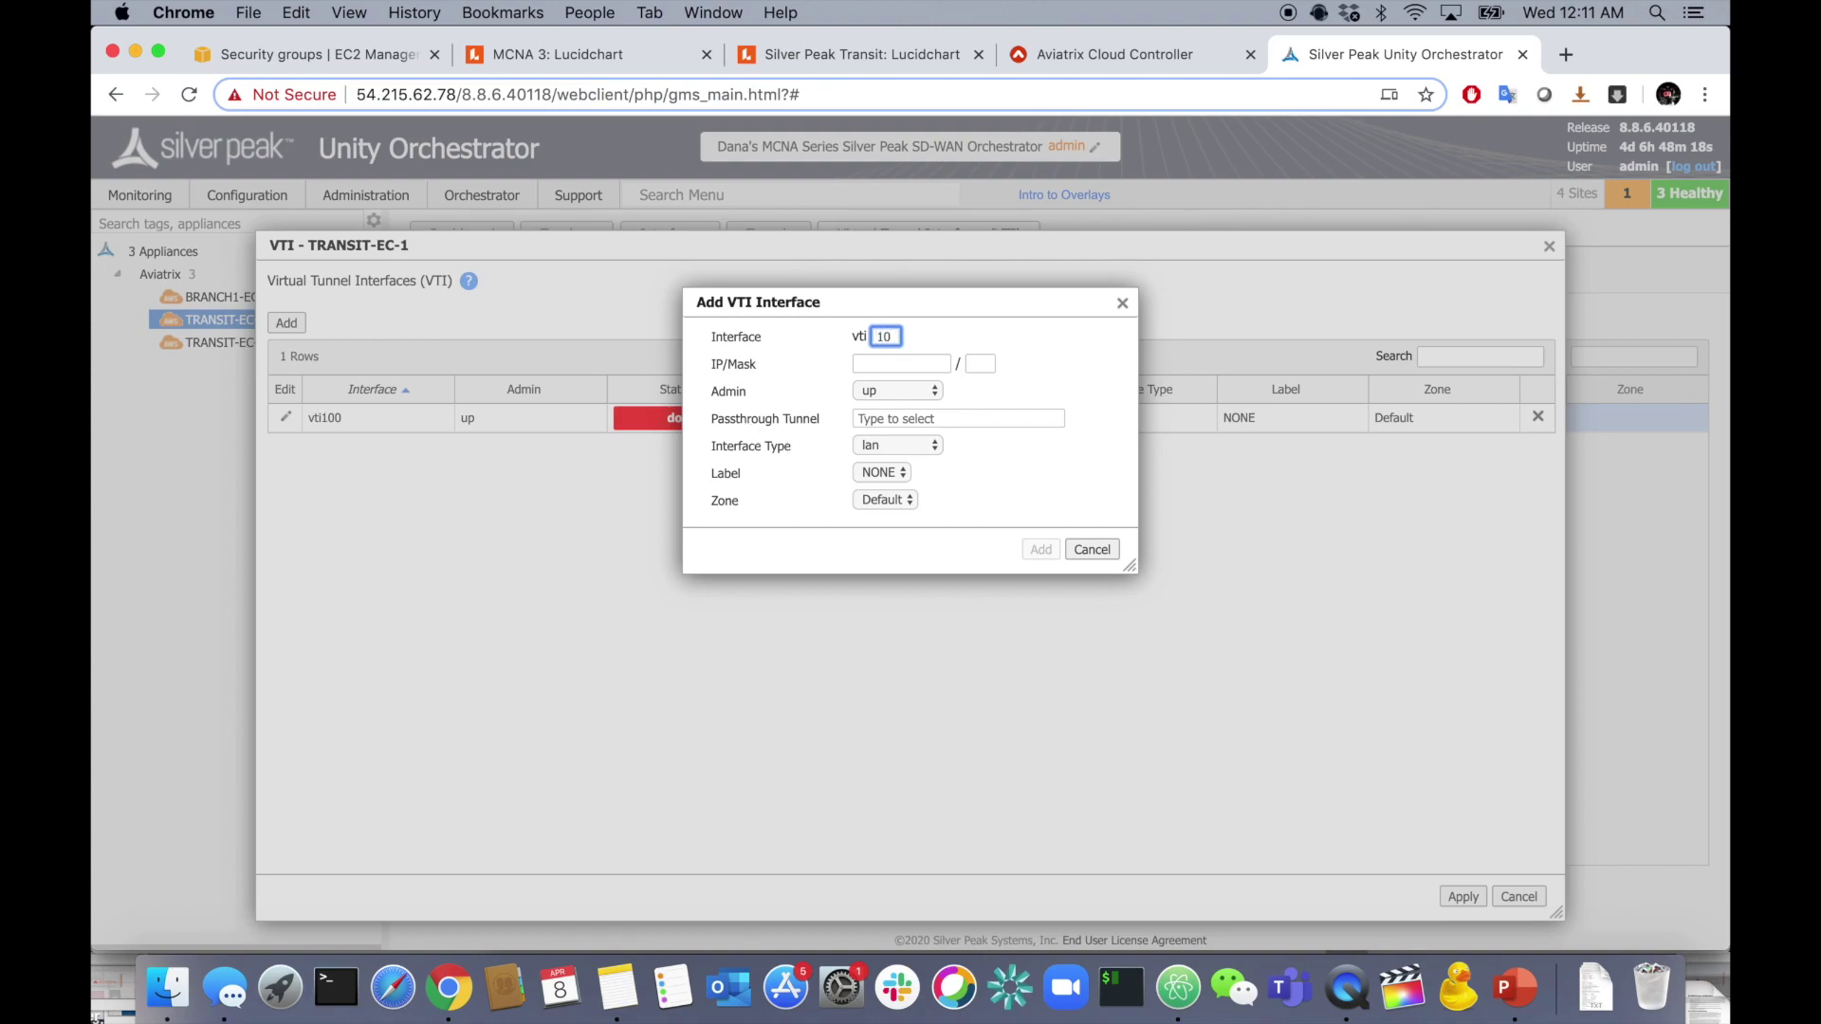
key("super+Tab")
left_click_drag(764, 562, 902, 563)
key("Tab")
key("super+v")
key("Tab")
type("30")
left_click(923, 417)
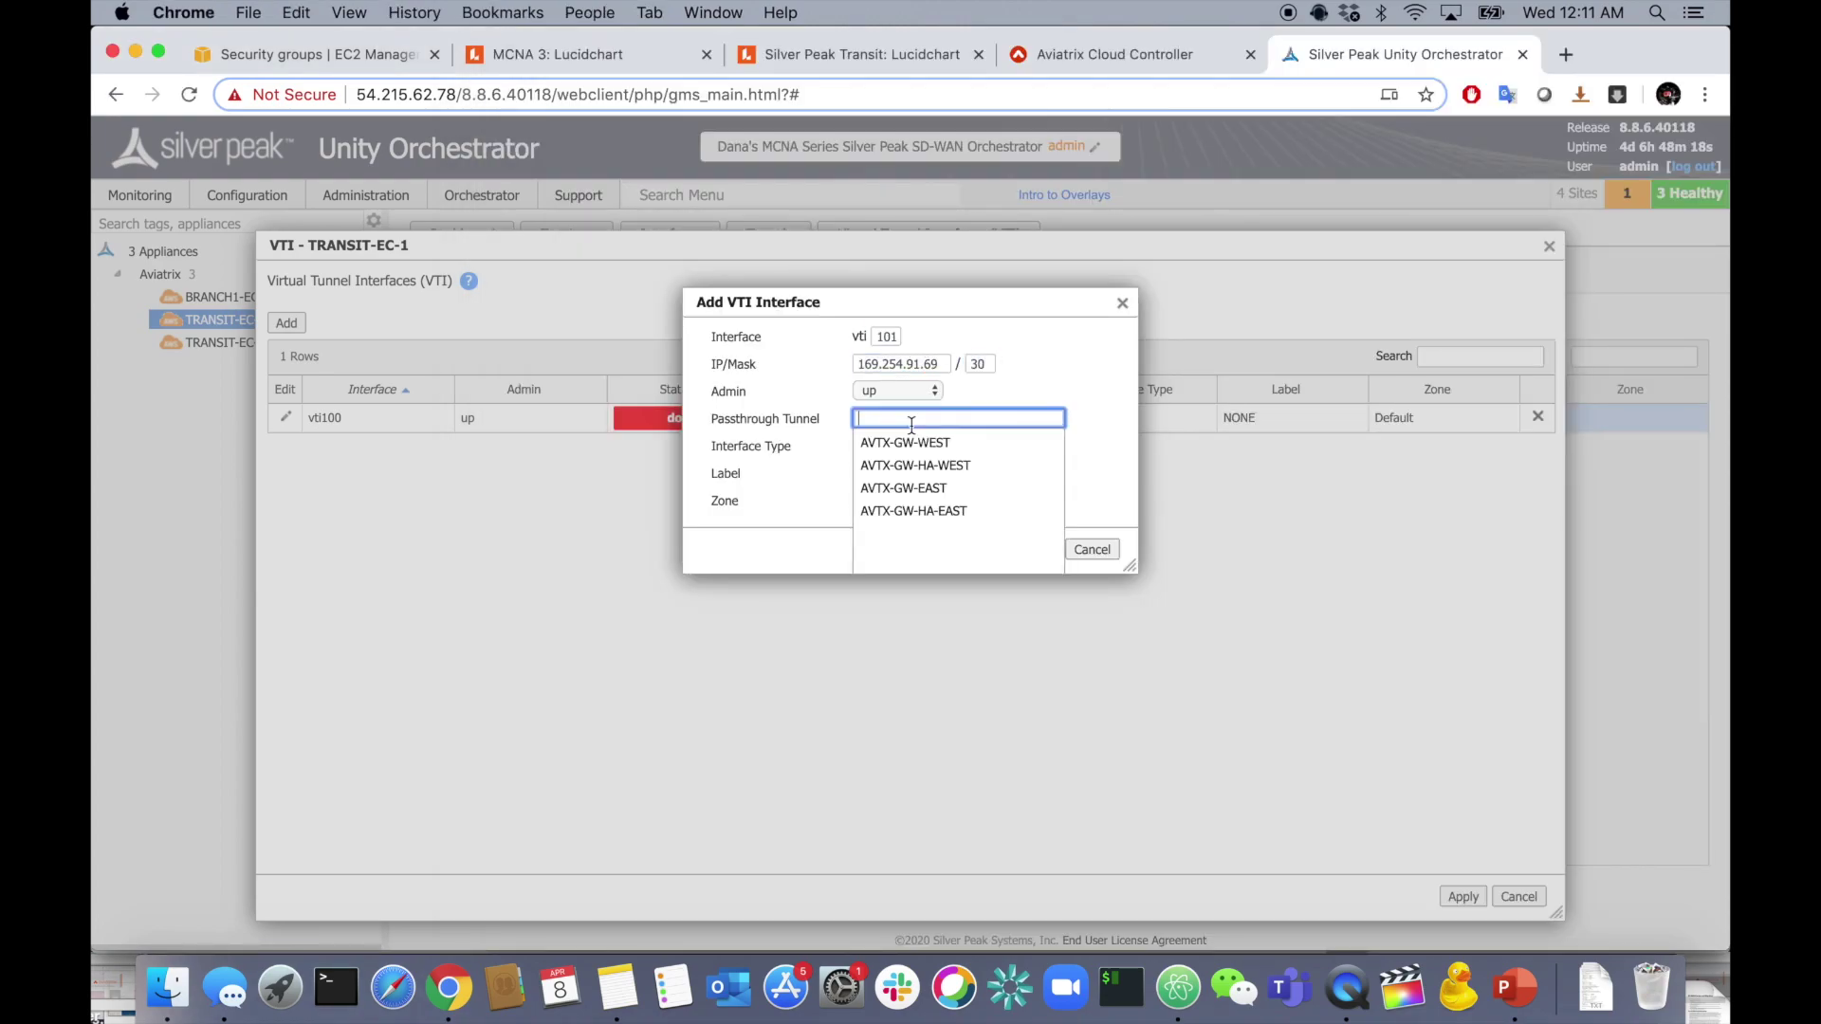
left_click(965, 463)
left_click(1037, 550)
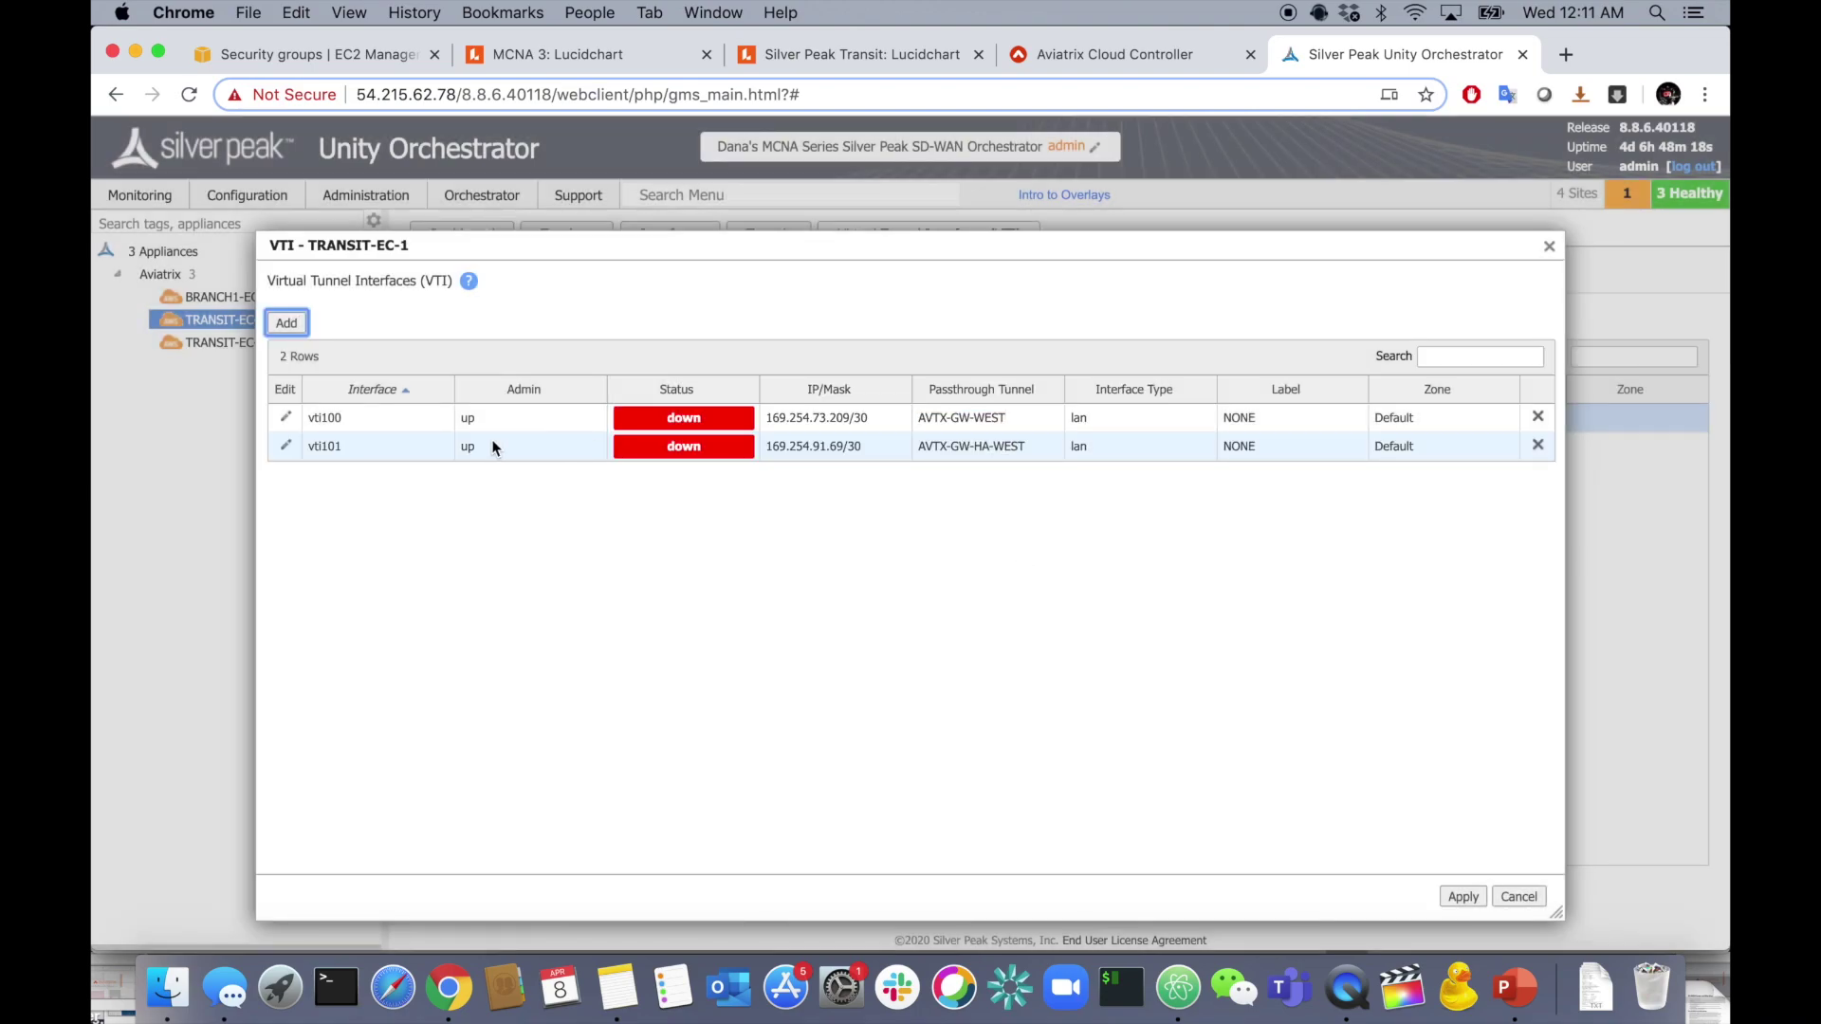
- Add vti102 at 169.254.164.189/30 on the AVTX-GW-EAST tunnel
left_click(286, 324)
type("102")
key("super+Tab")
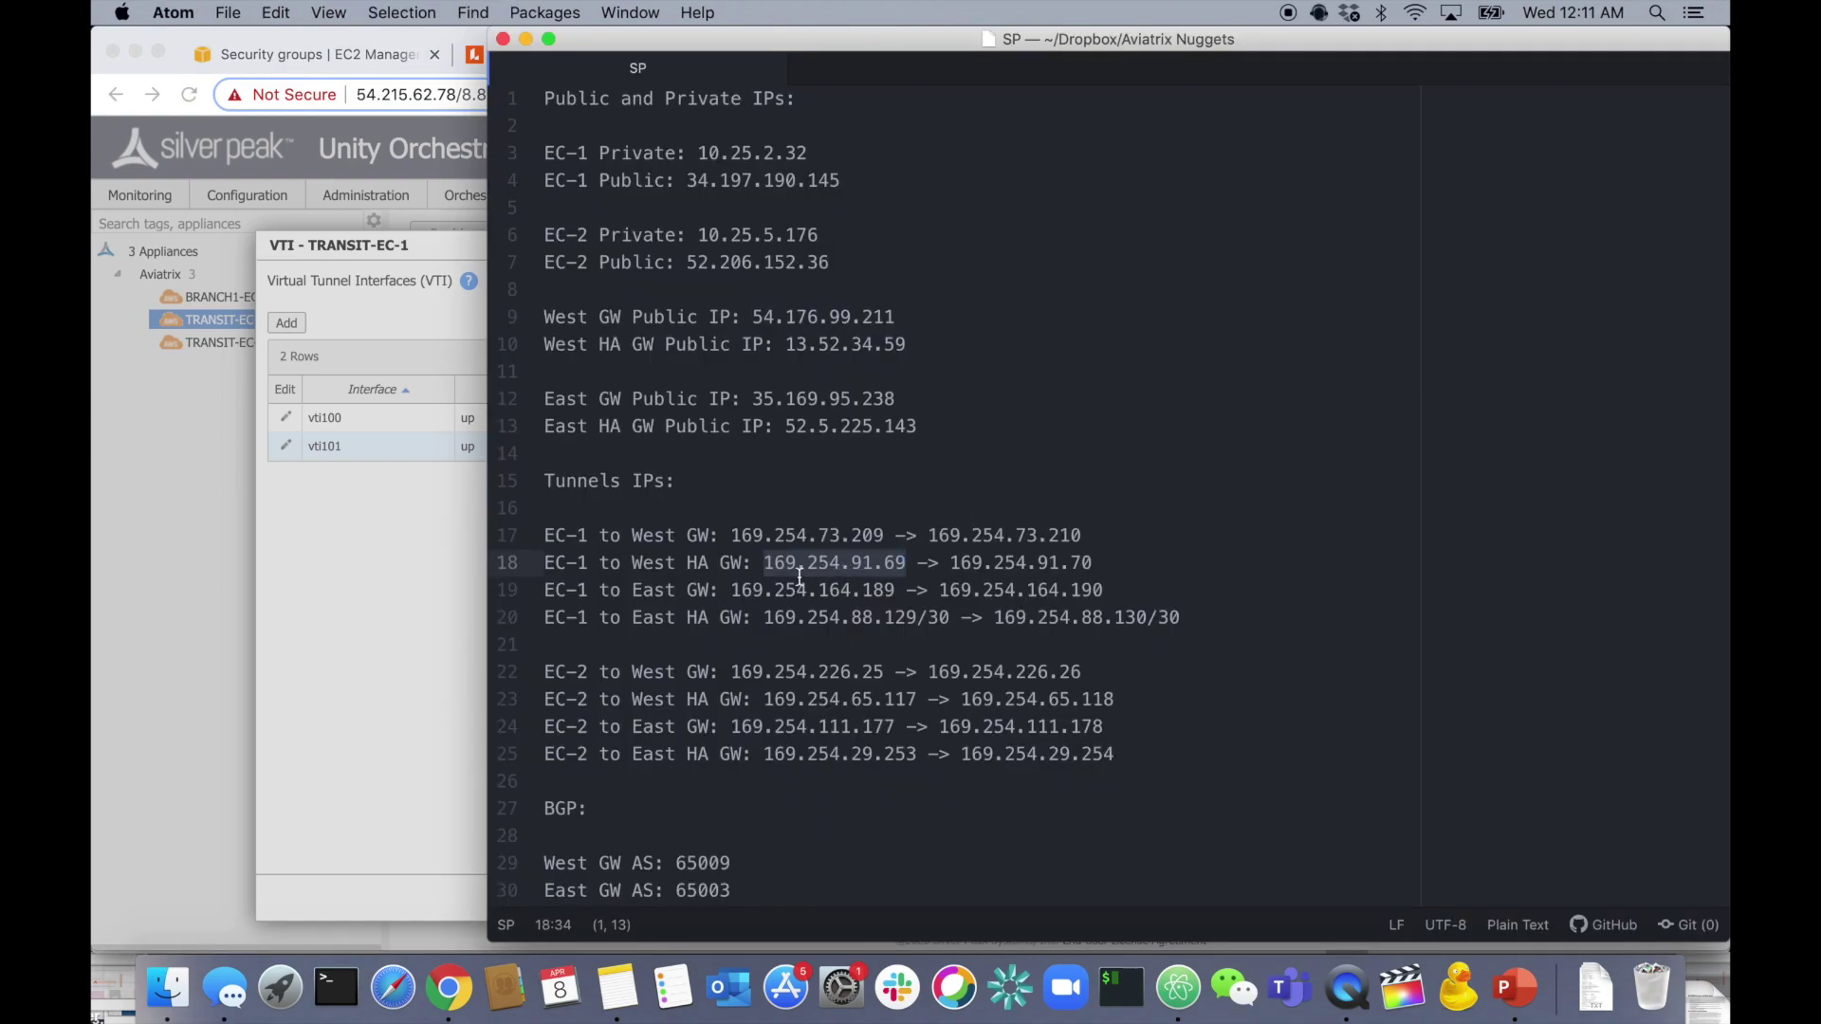
left_click_drag(732, 591, 913, 588)
key("super+c")
key("super+Tab")
key("super+v")
key("Tab")
type("30")
left_click(935, 410)
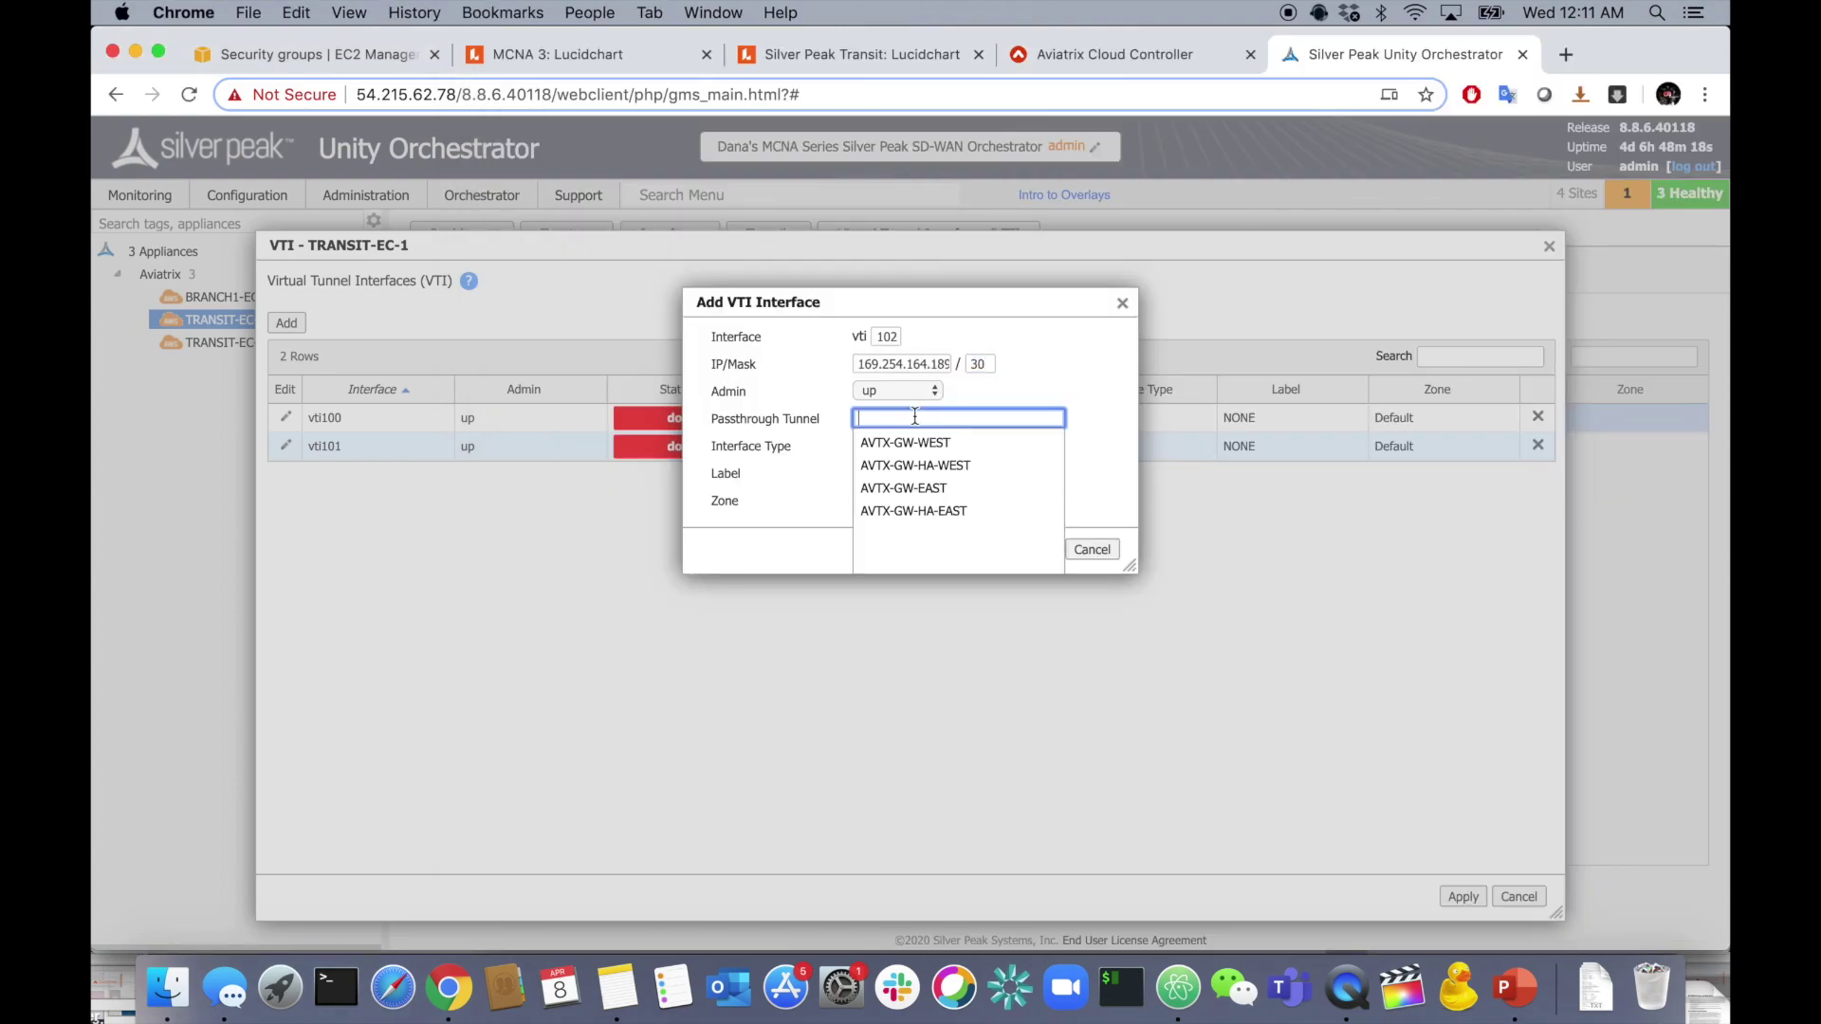
left_click(967, 482)
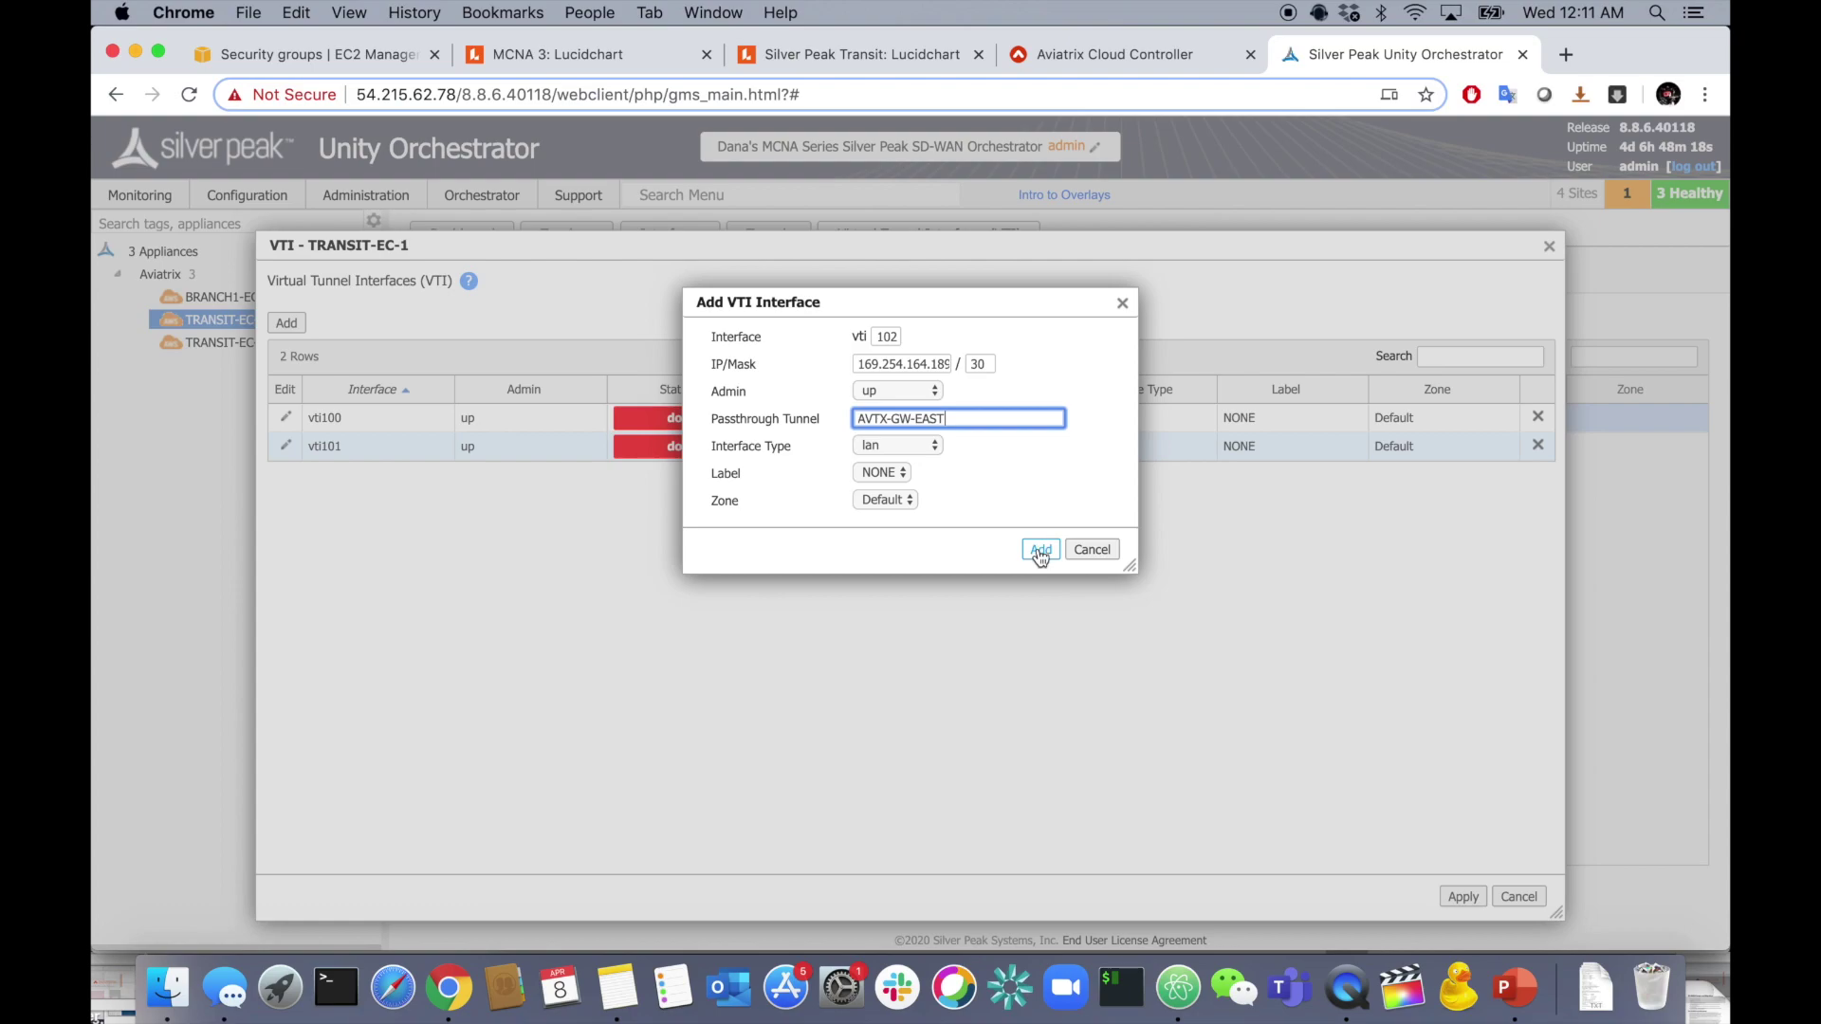
left_click(1041, 549)
- Add vti103 at 169.254.88.129/30 on AVTX-GW-HA-EAST and apply all four VTIs
left_click(287, 322)
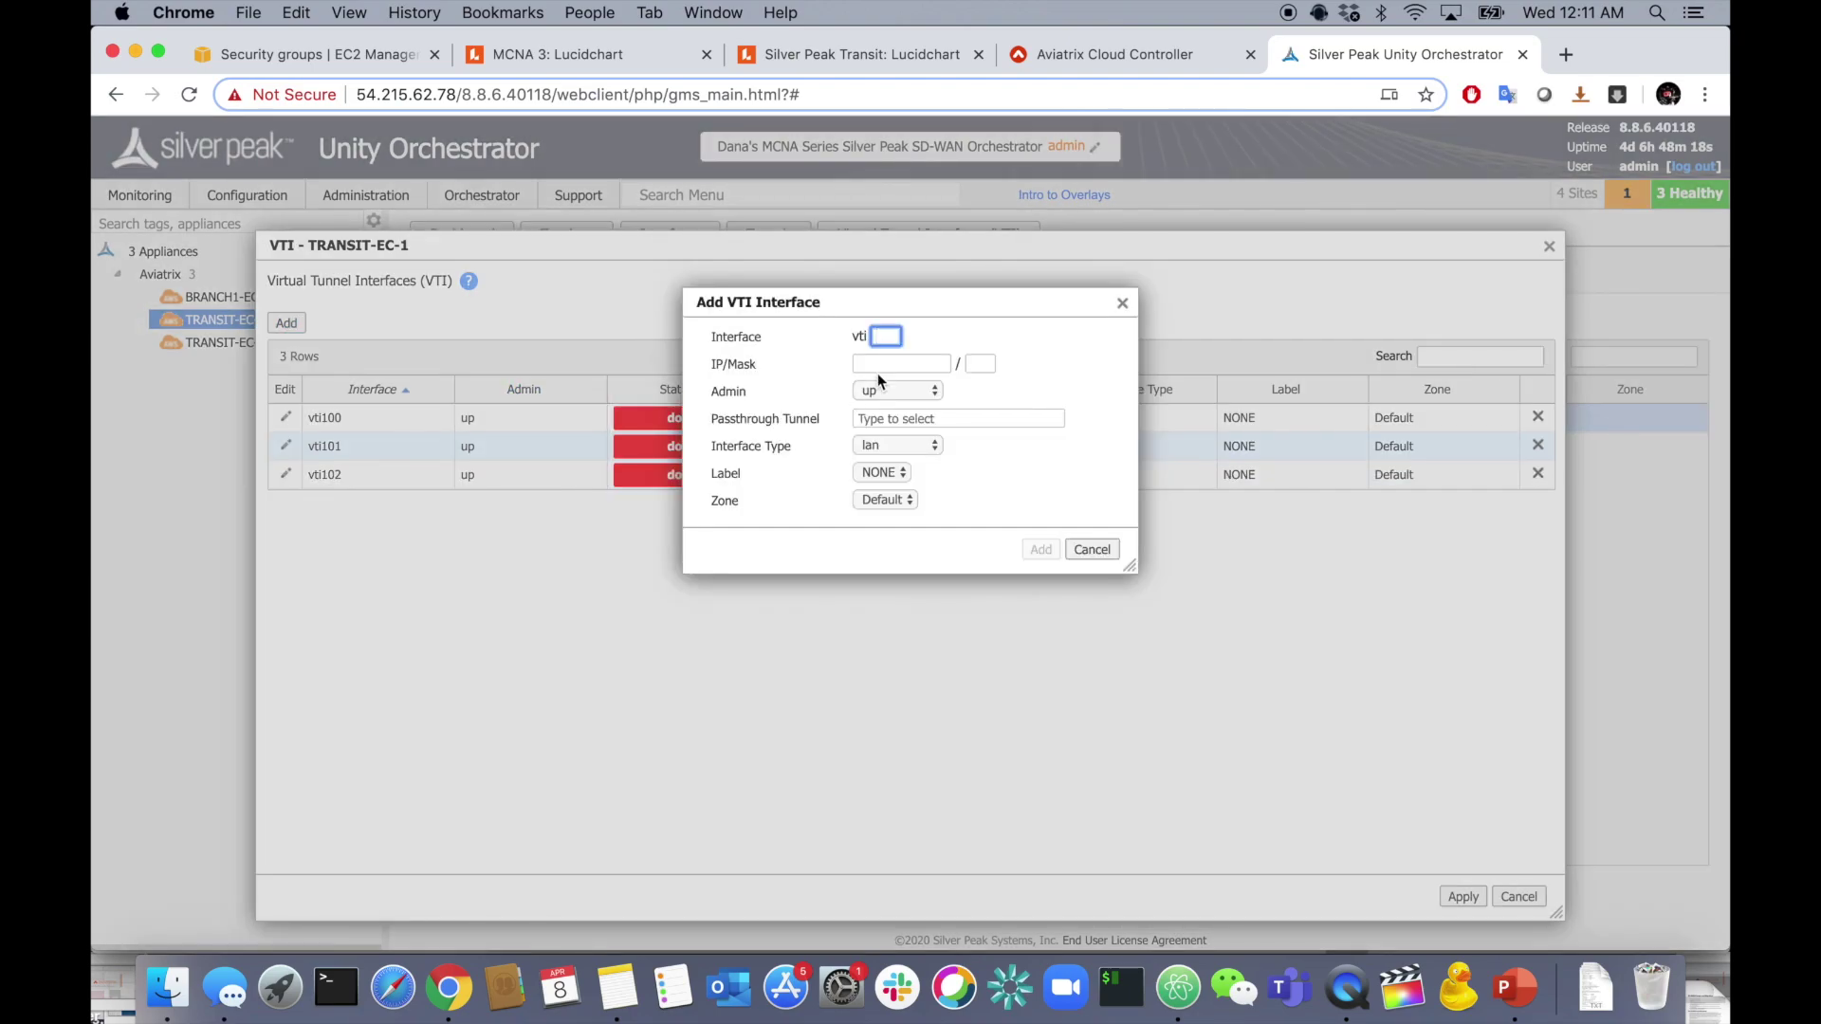
key("super+Tab")
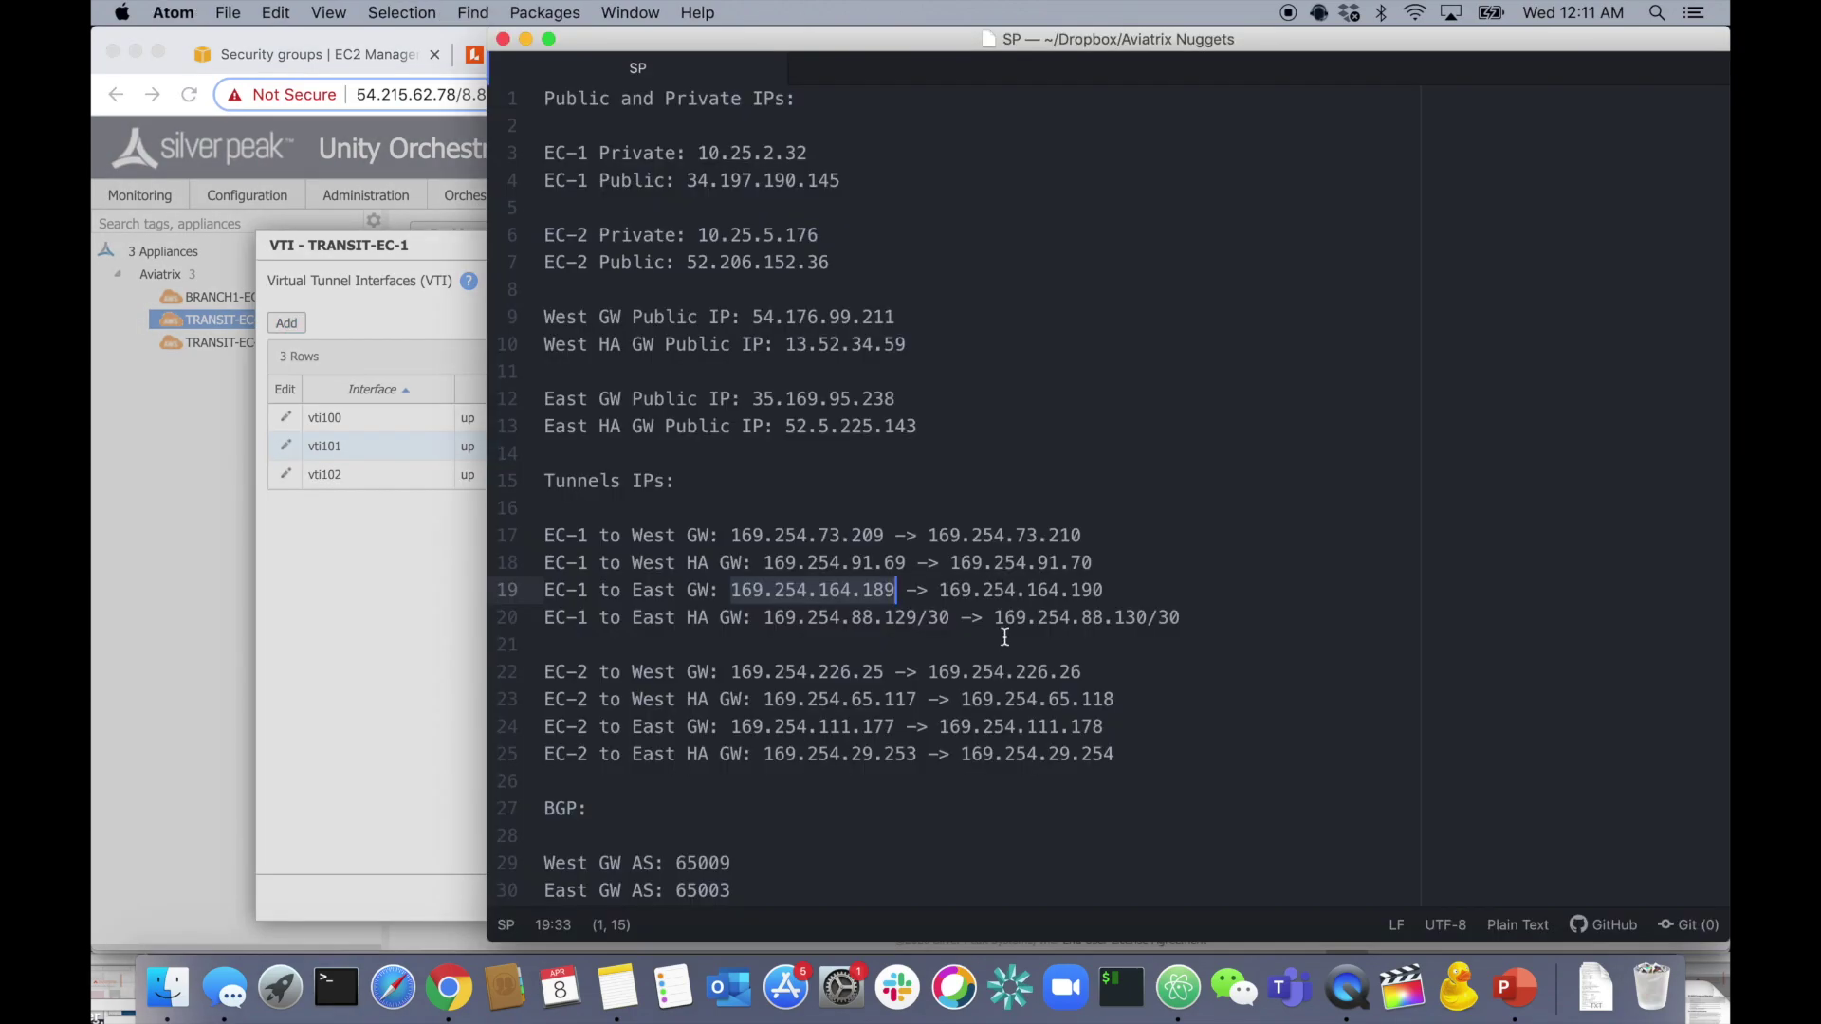
left_click_drag(765, 616, 918, 618)
key("super+Tab")
left_click(881, 361)
key("super+v")
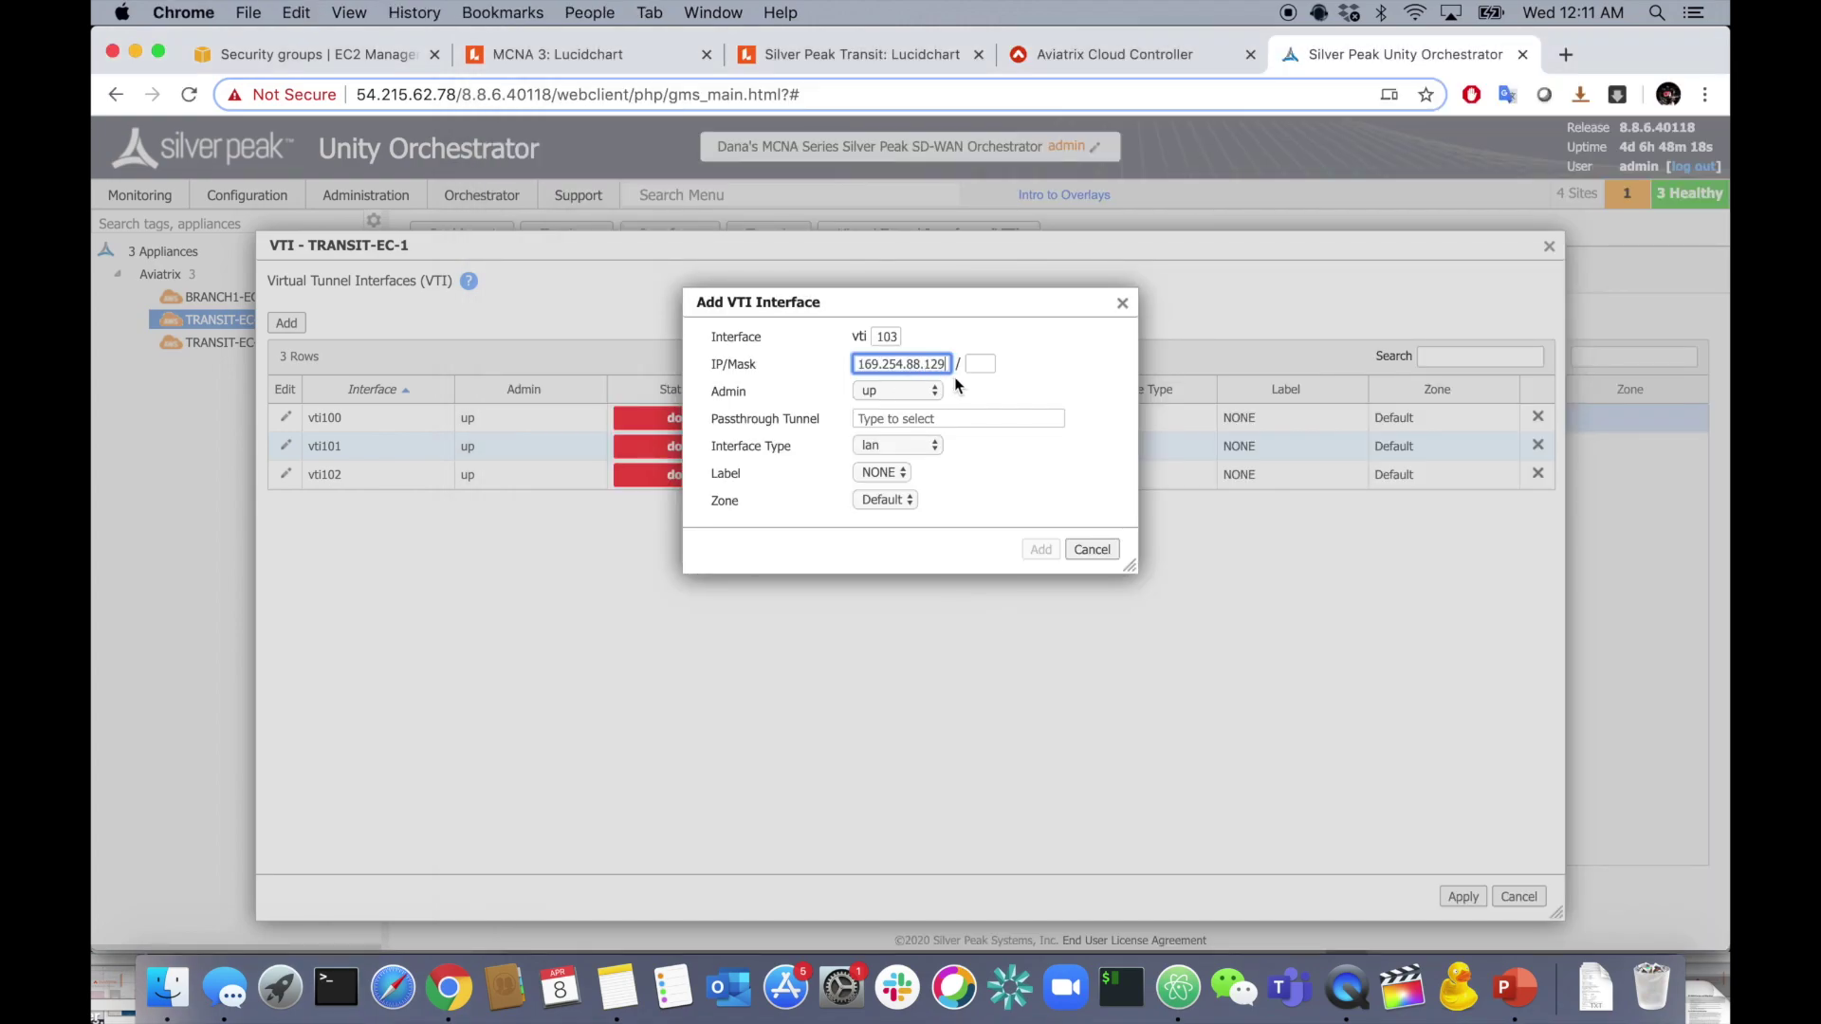
left_click(985, 367)
type("30")
left_click(936, 417)
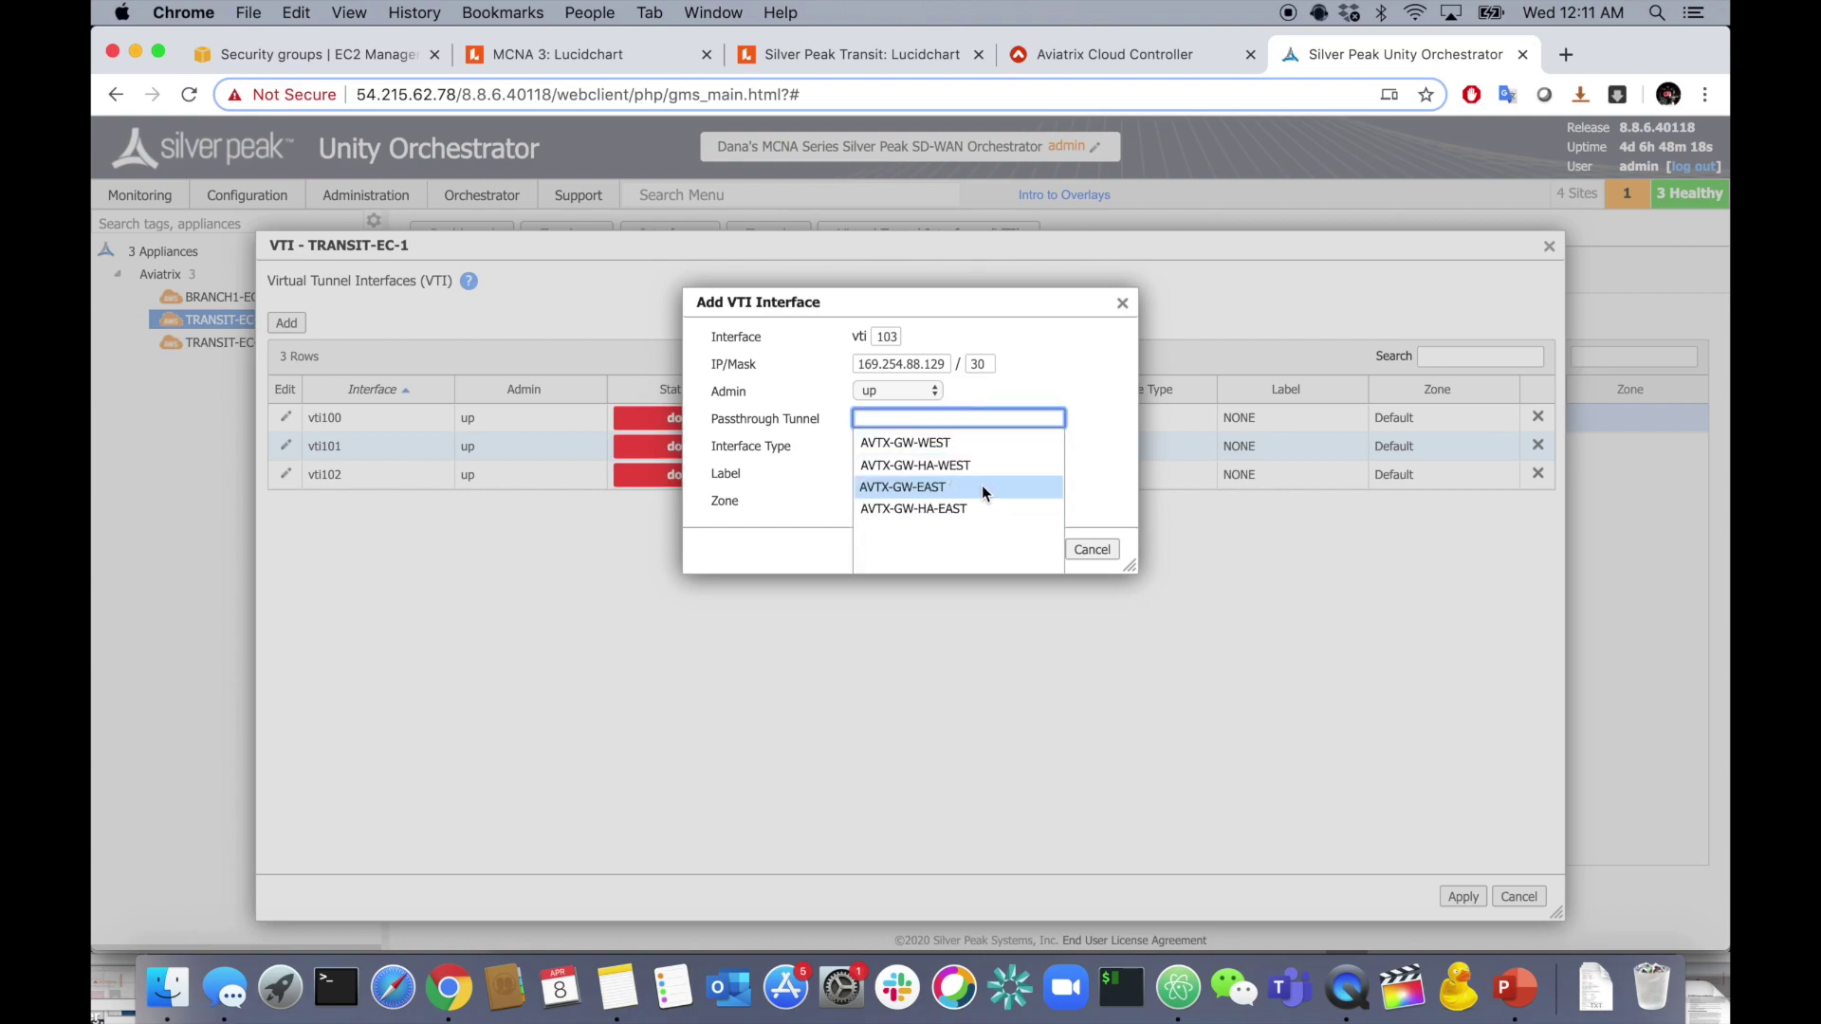
left_click(987, 512)
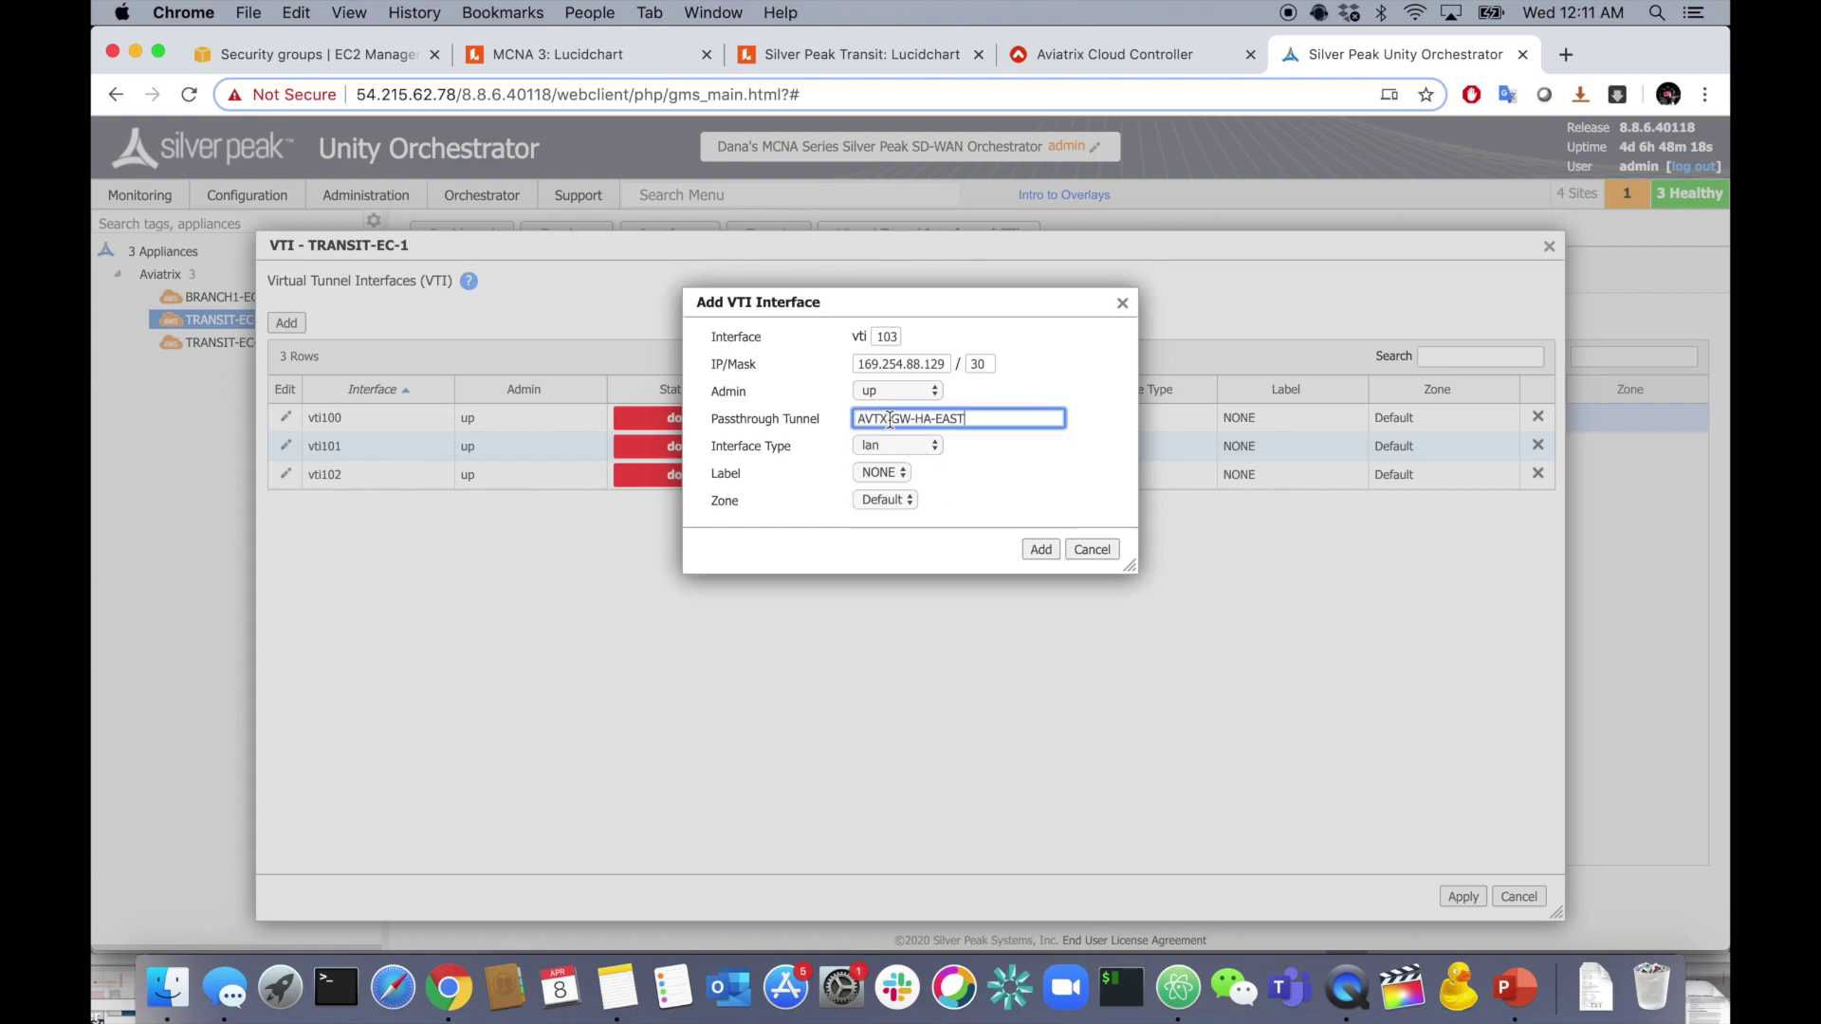
left_click(1044, 551)
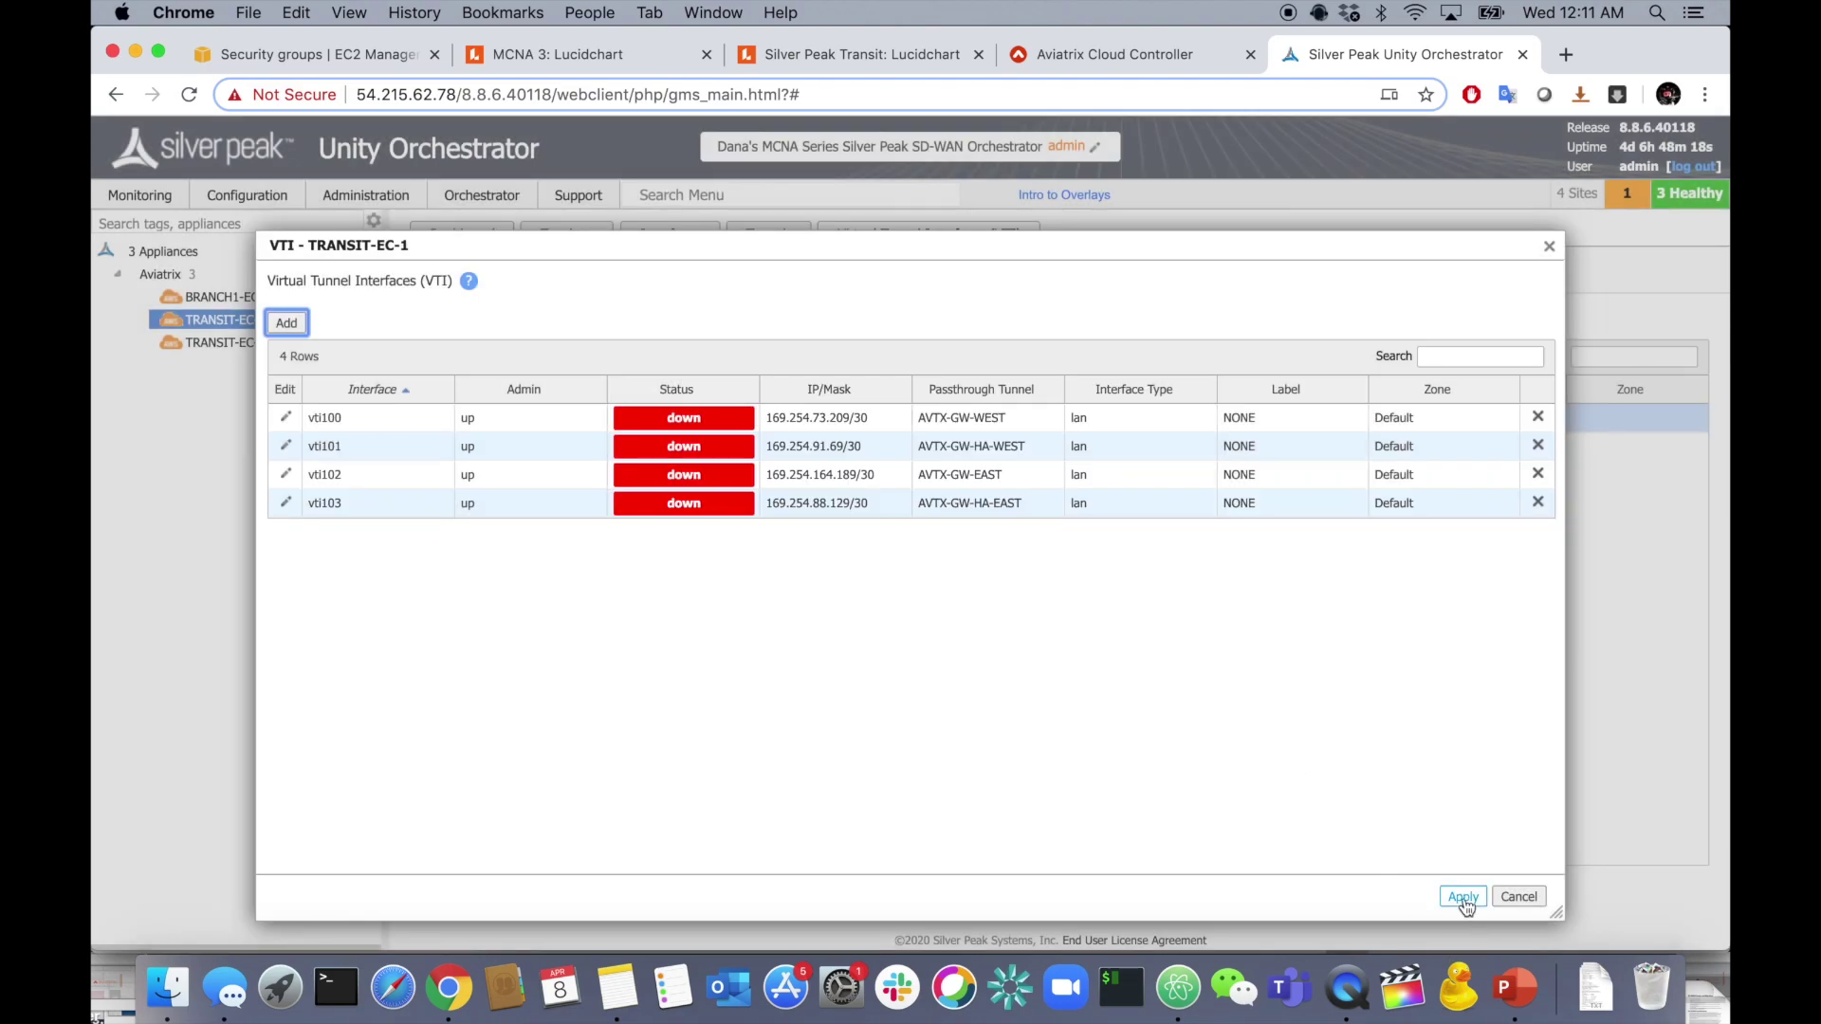
left_click(1464, 901)
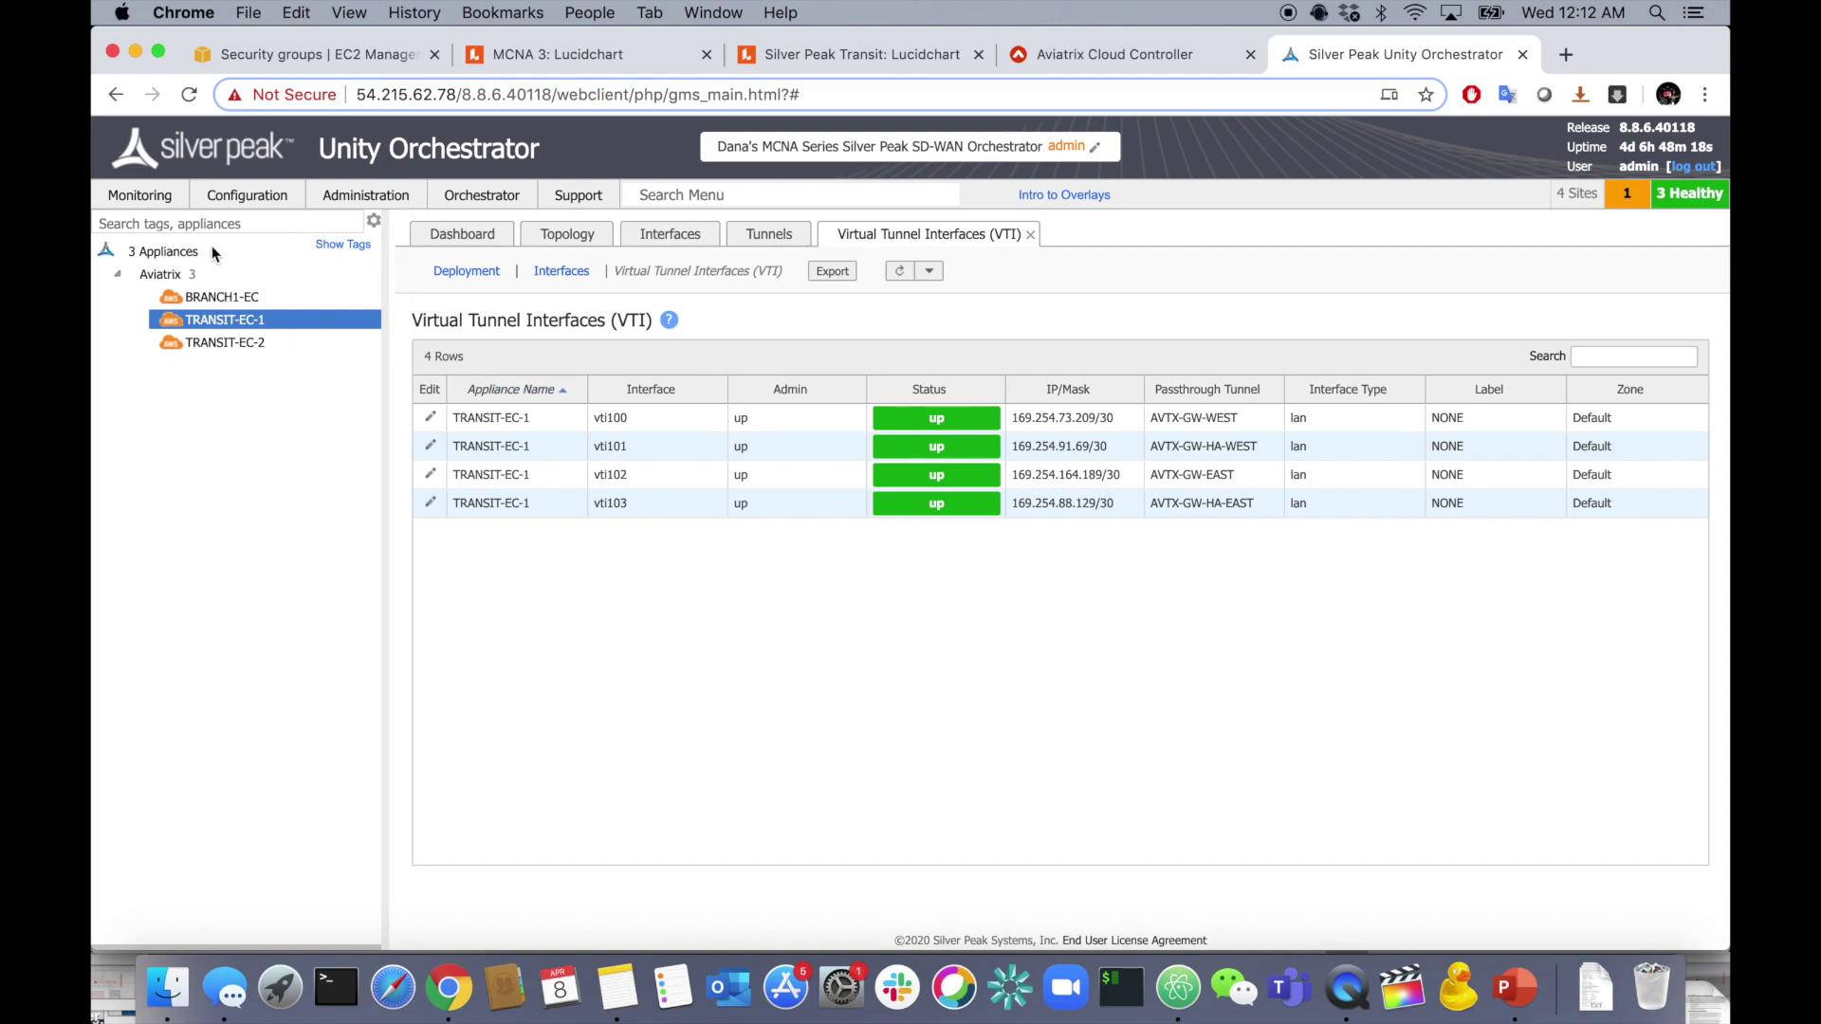
- From TRANSIT-EC-1's Appliance Manager, ping the West gateway tunnel address 169.254.73.210
right_click(248, 318)
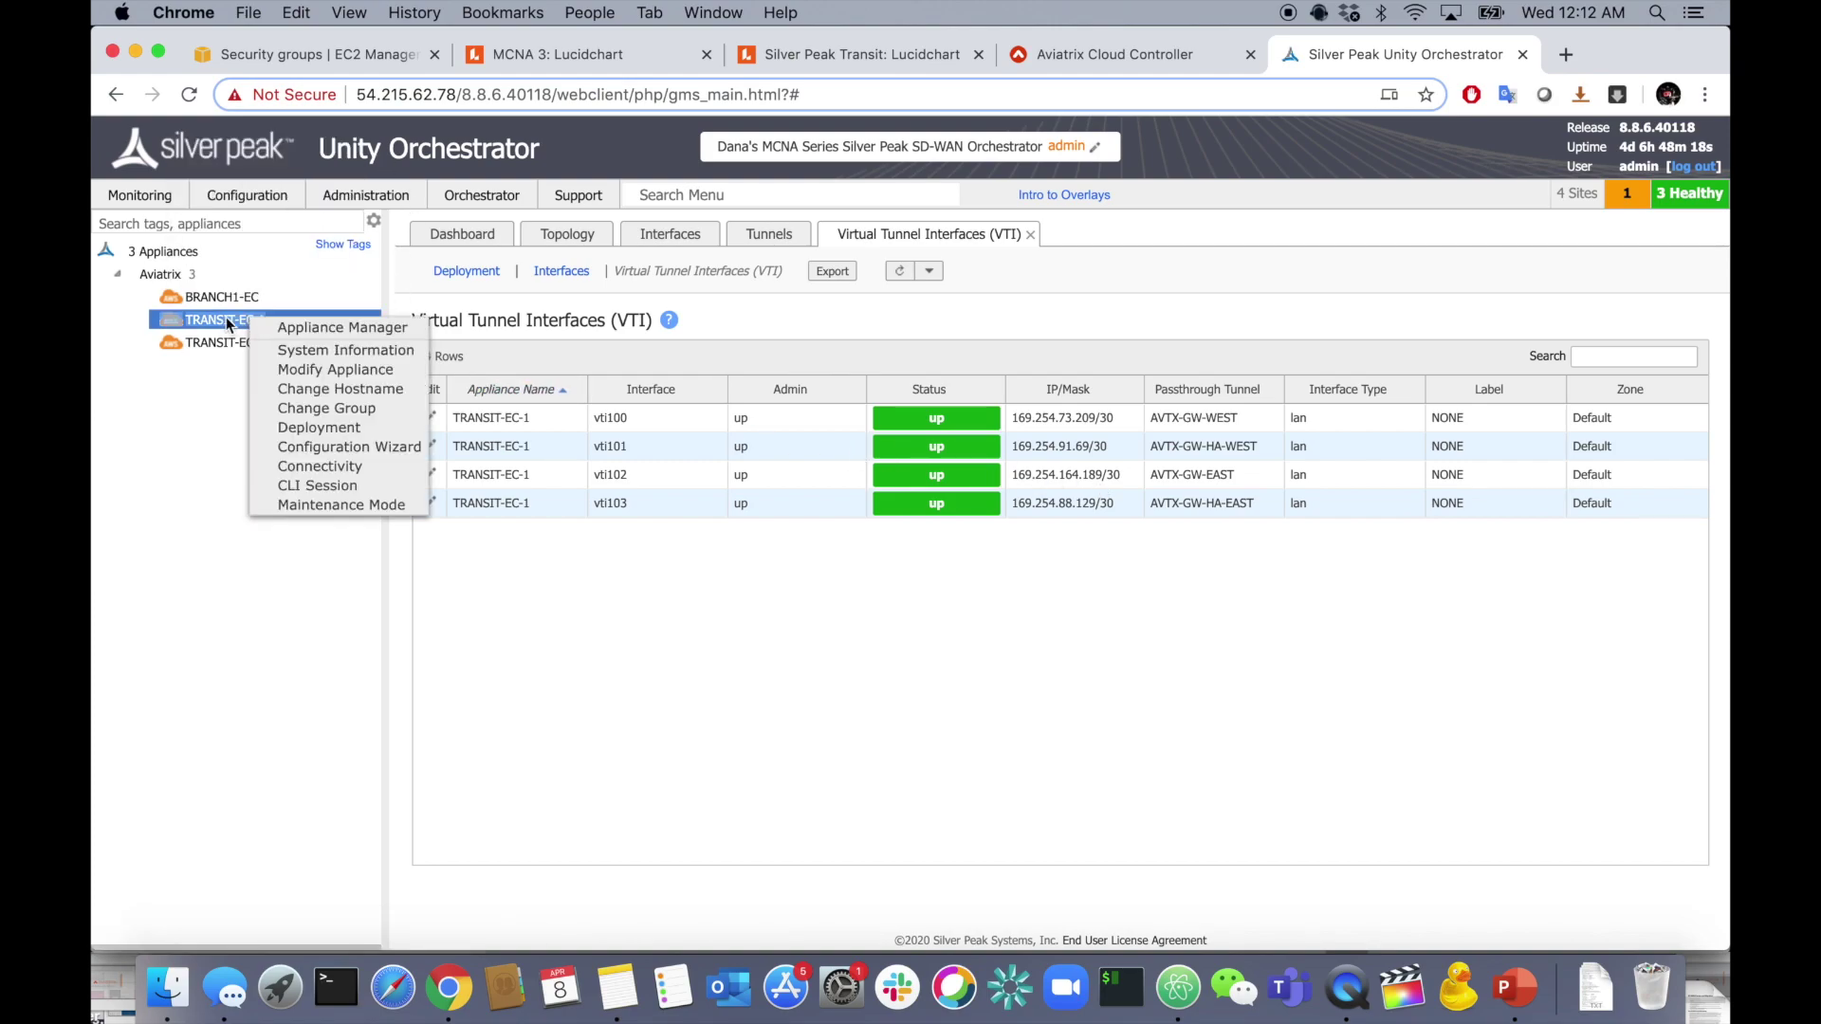
left_click(290, 327)
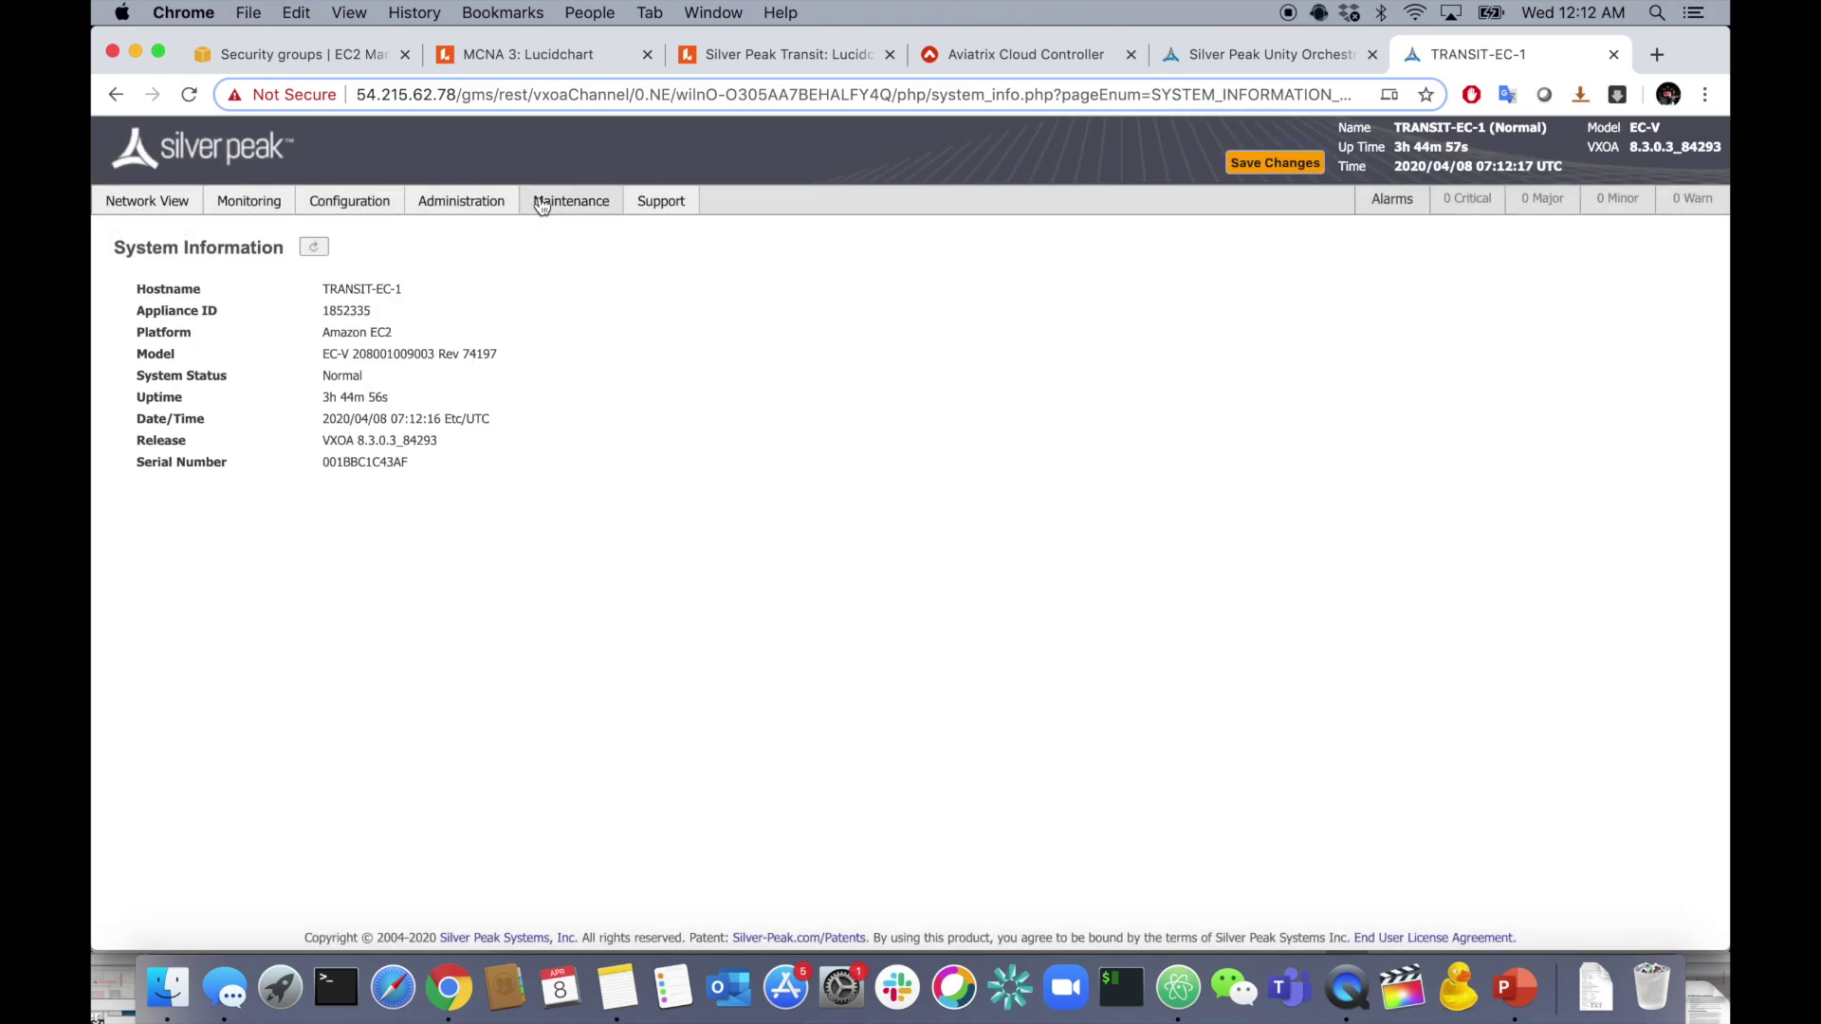
mouse_move(539, 207)
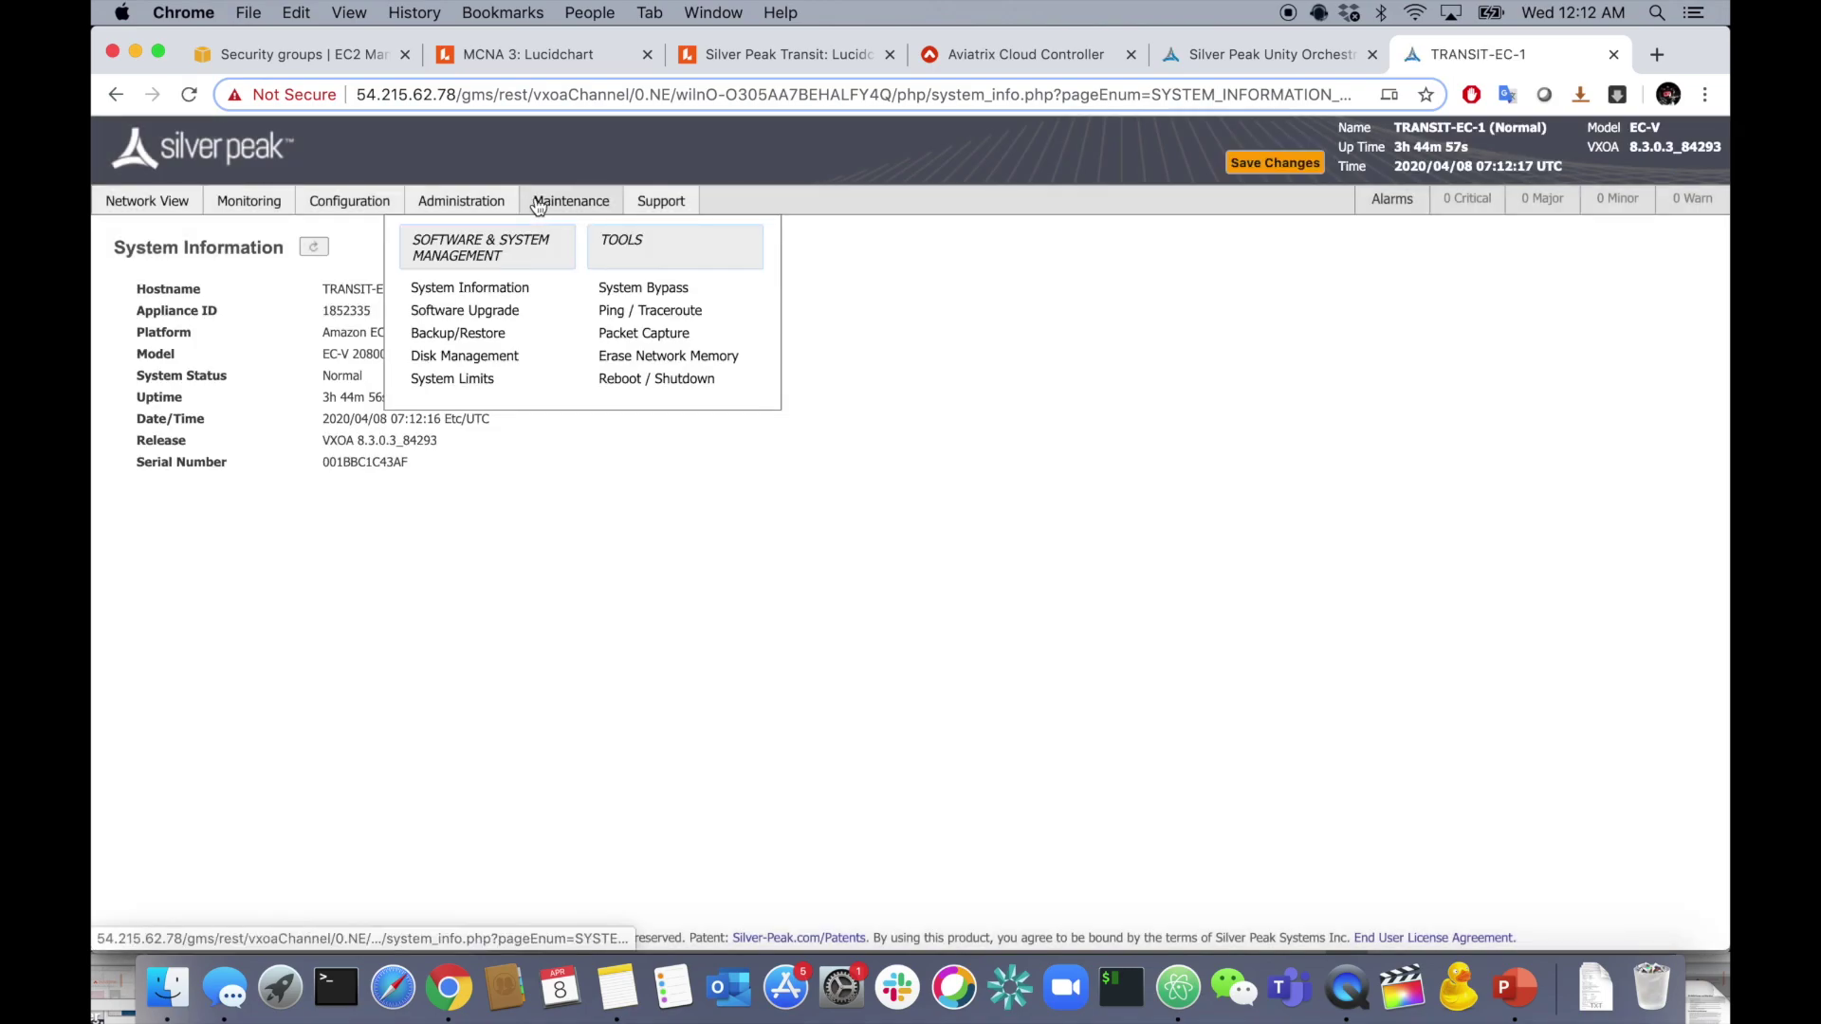
left_click(652, 311)
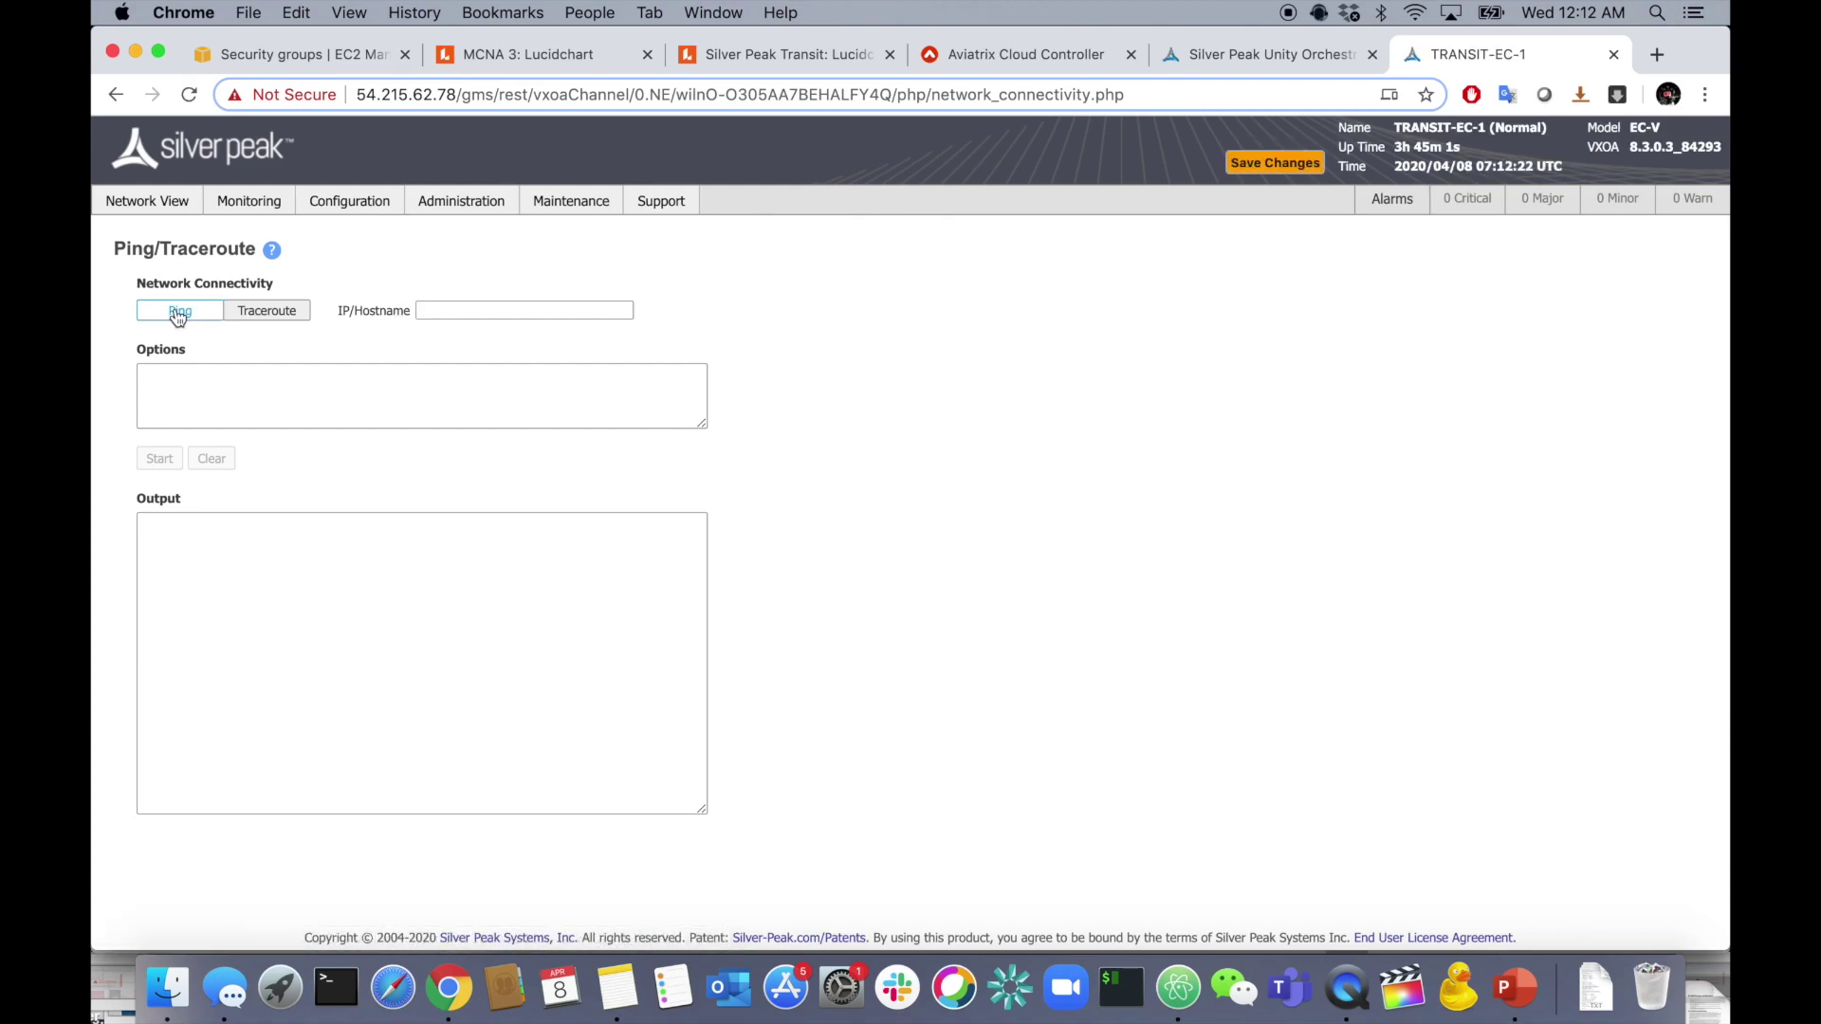
left_click(418, 310)
key("super+Tab")
left_click_drag(928, 536, 1082, 536)
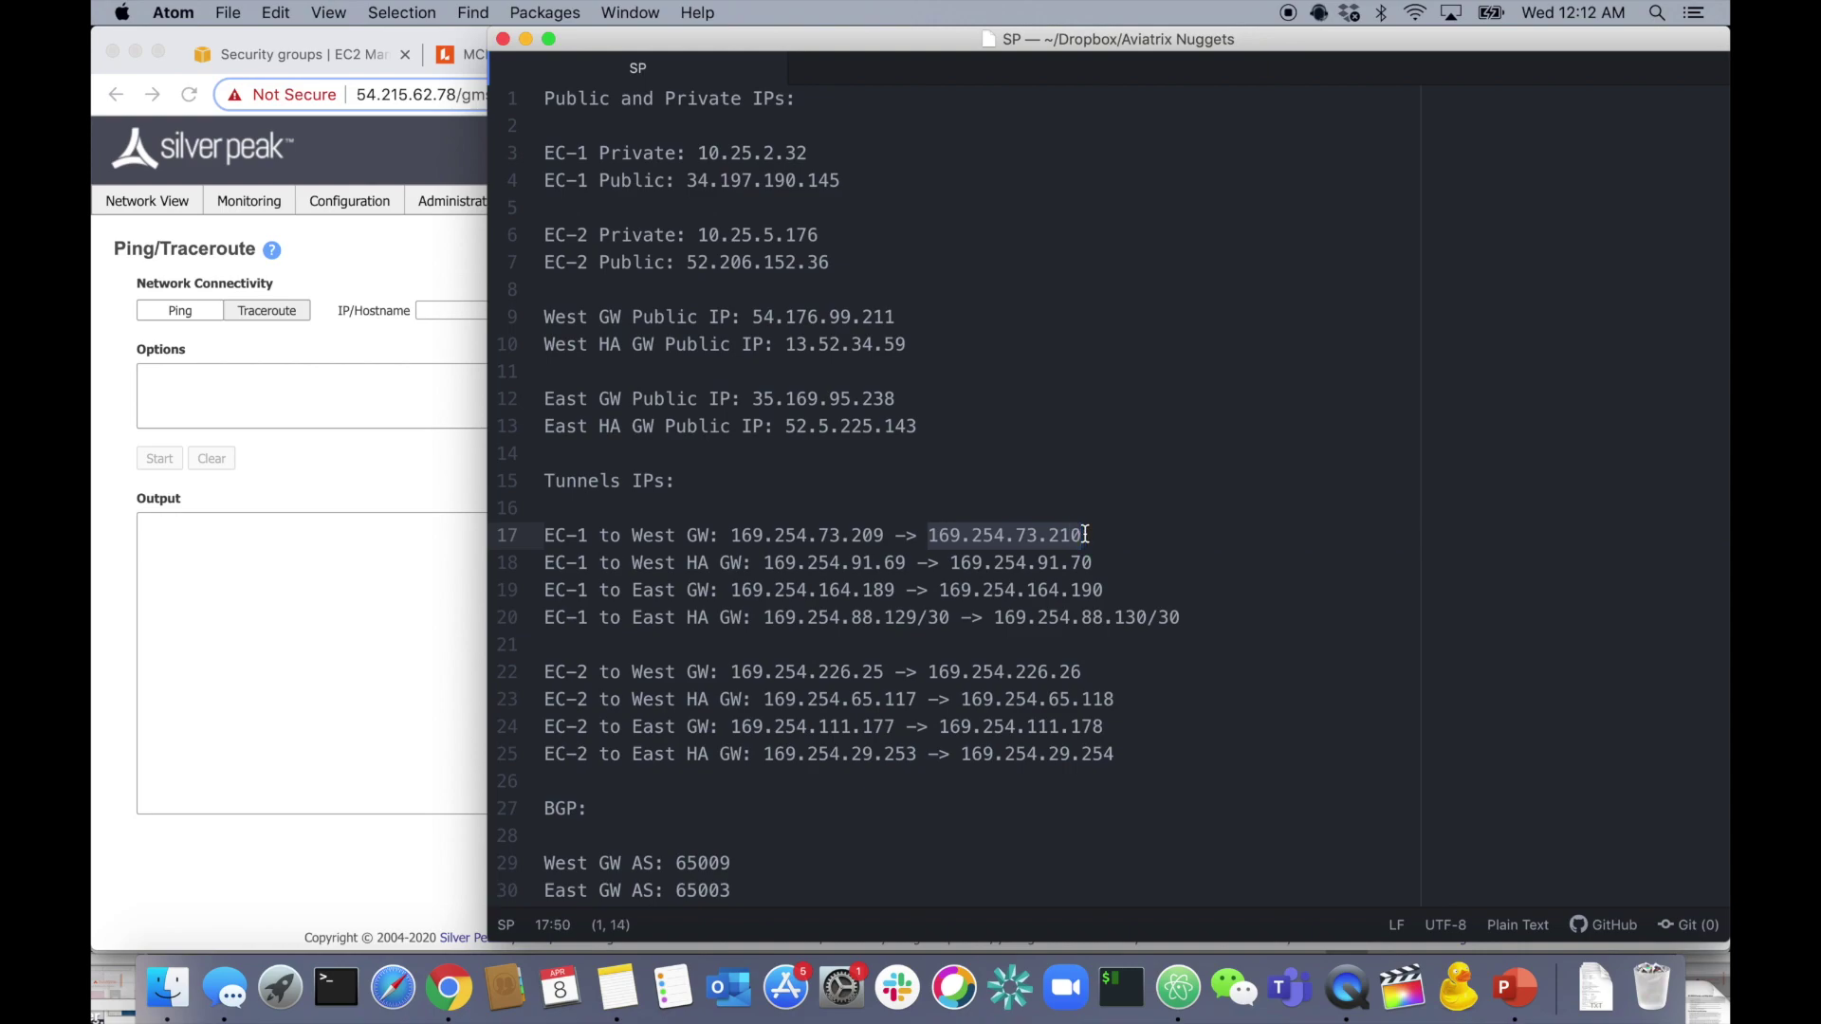
key("super+Tab")
key("super+v")
left_click(161, 459)
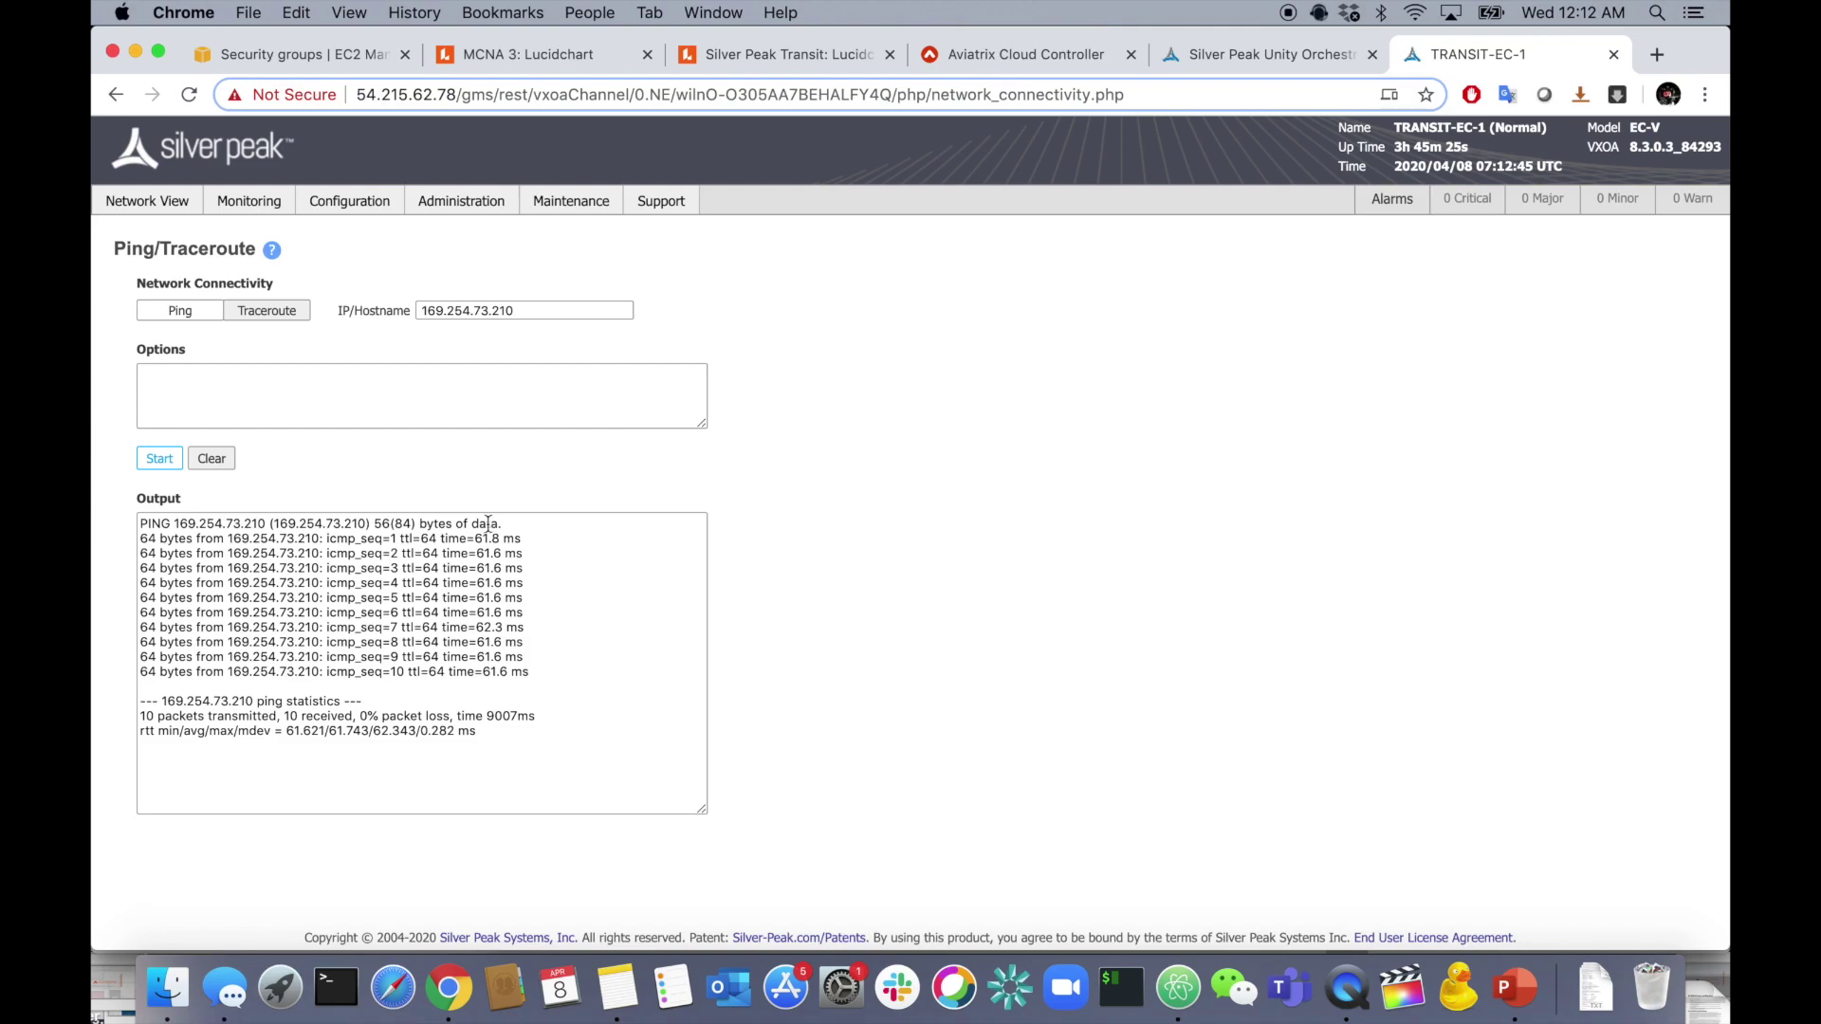
- Ping the HA-West and East gateway tunnel addresses 169.254.91.70 and 169.254.164.190
key("super+Tab")
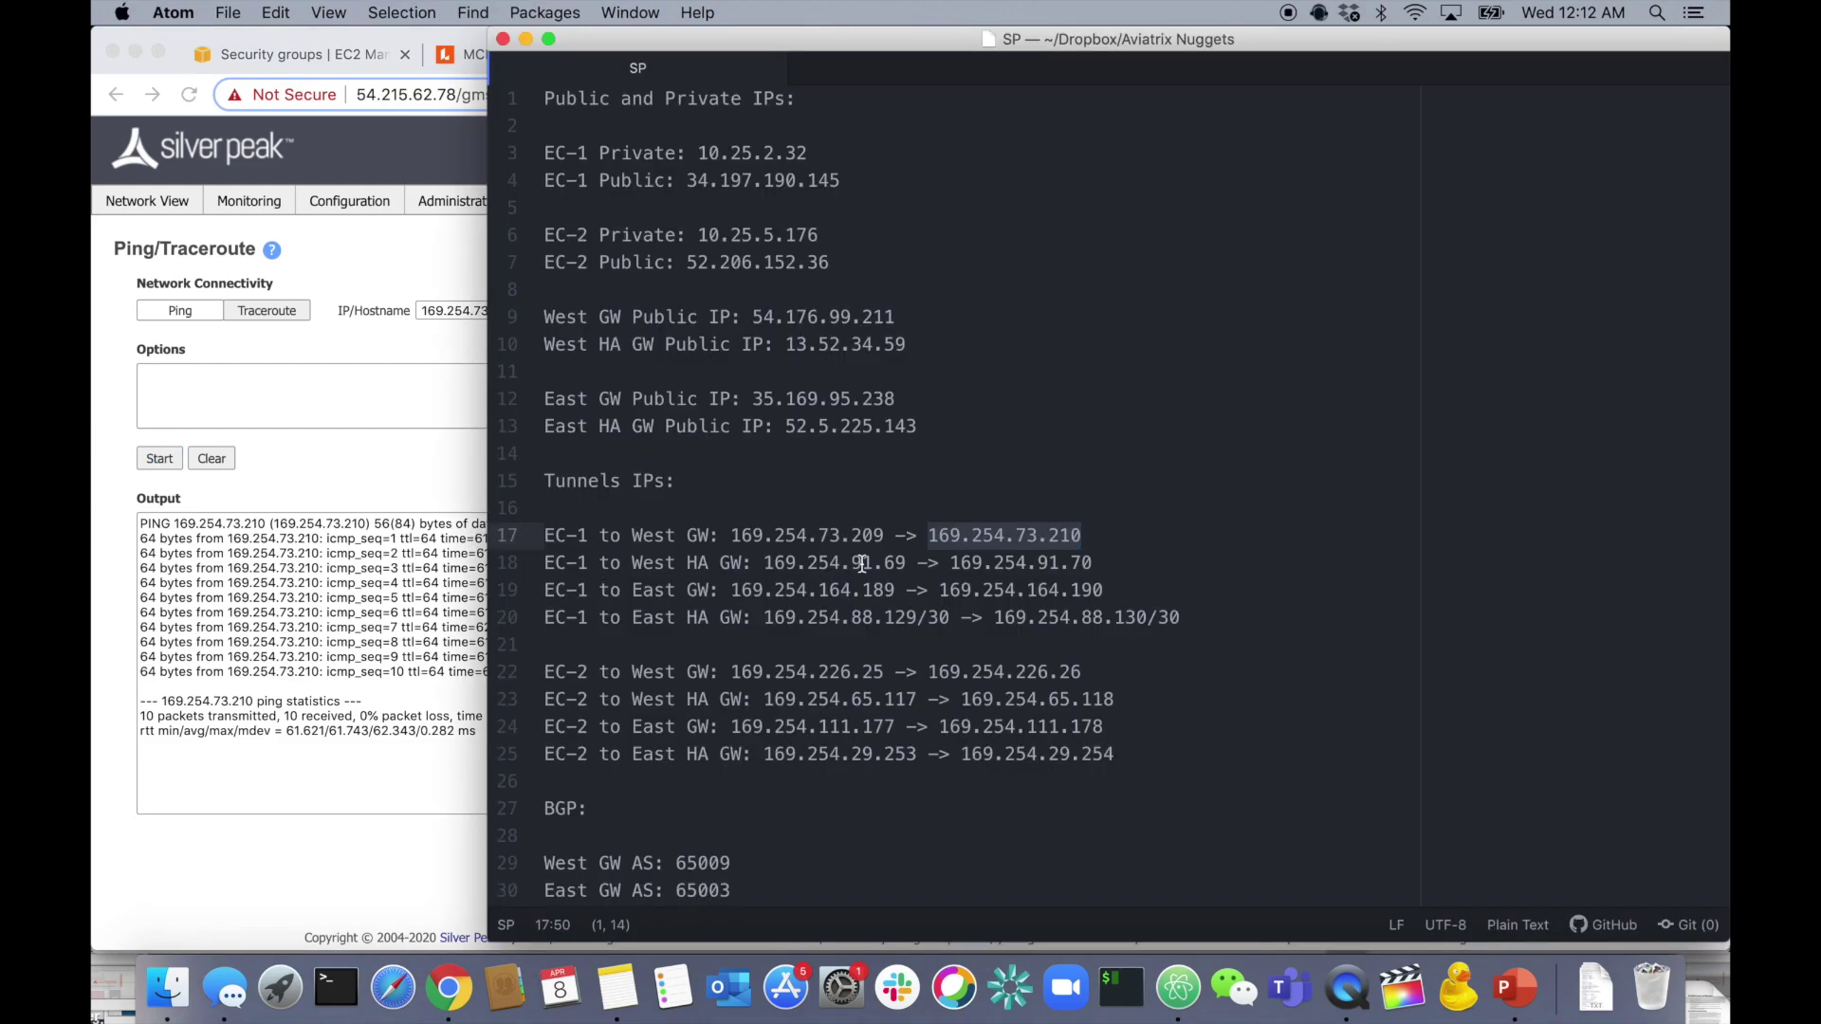
left_click_drag(950, 562, 1092, 563)
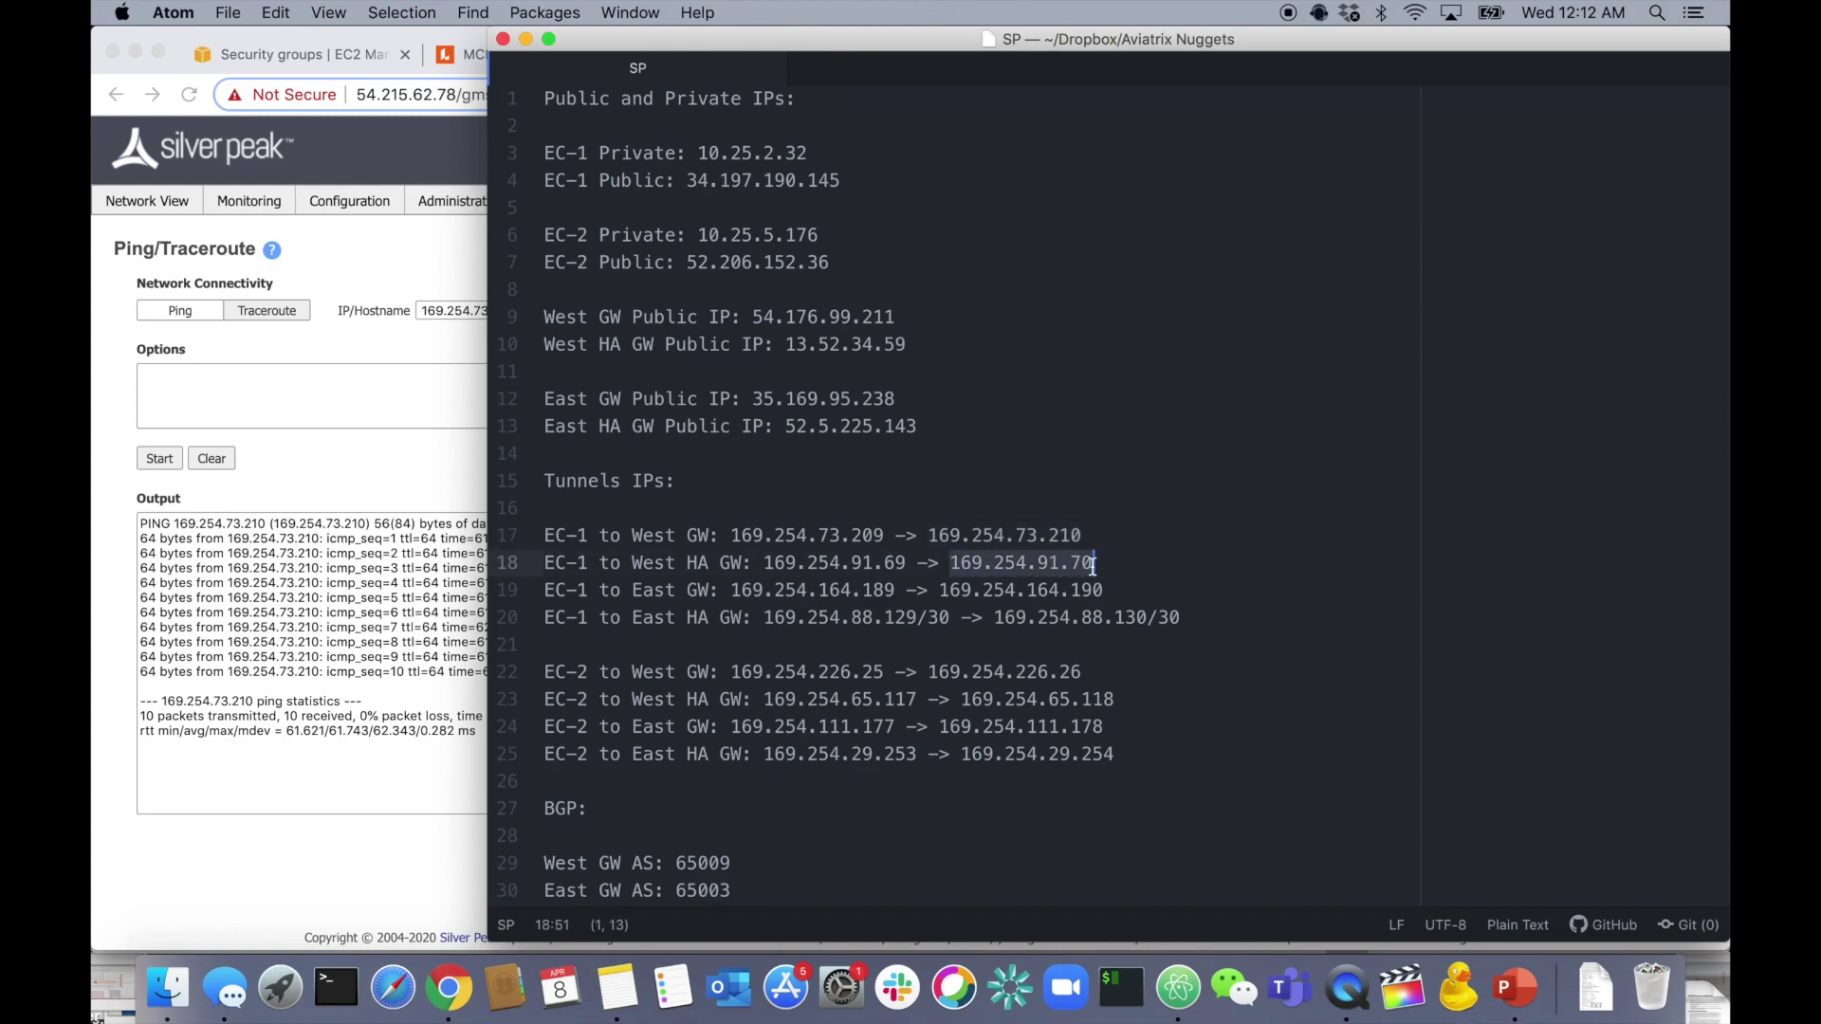
key("super+Tab")
triple_click(494, 311)
key("super+v")
left_click(179, 310)
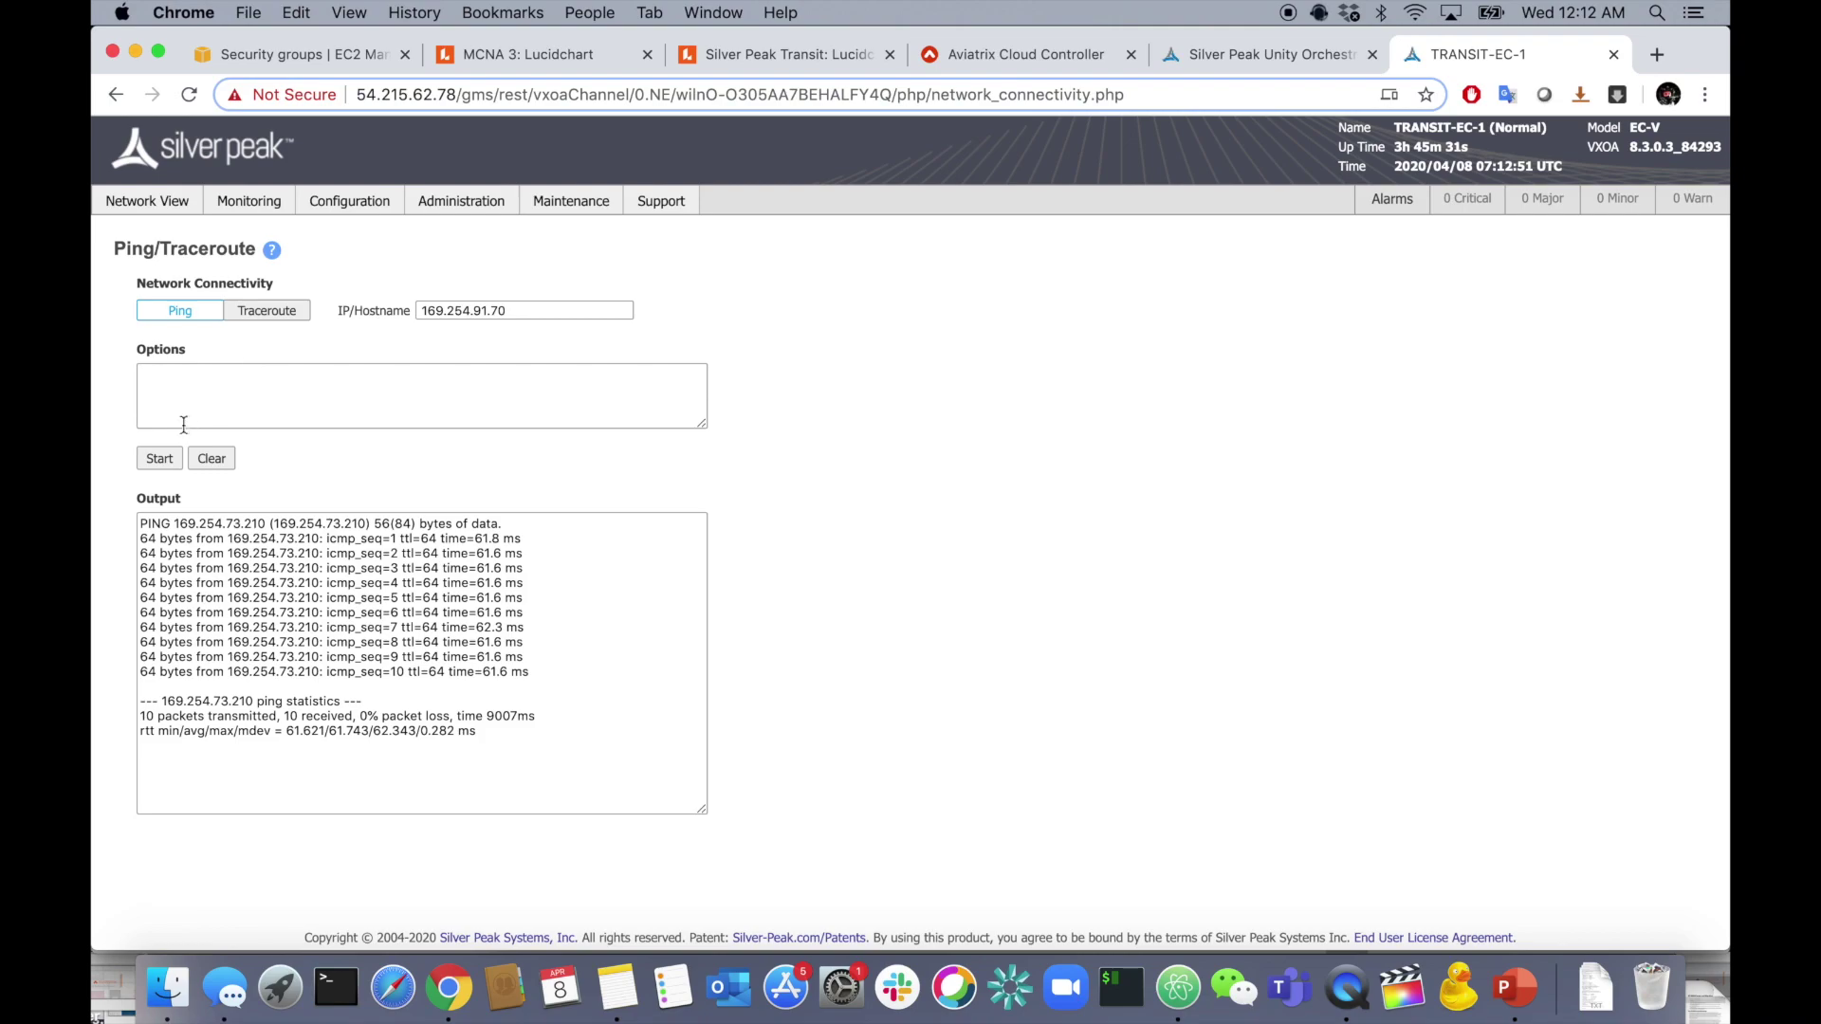
left_click(176, 459)
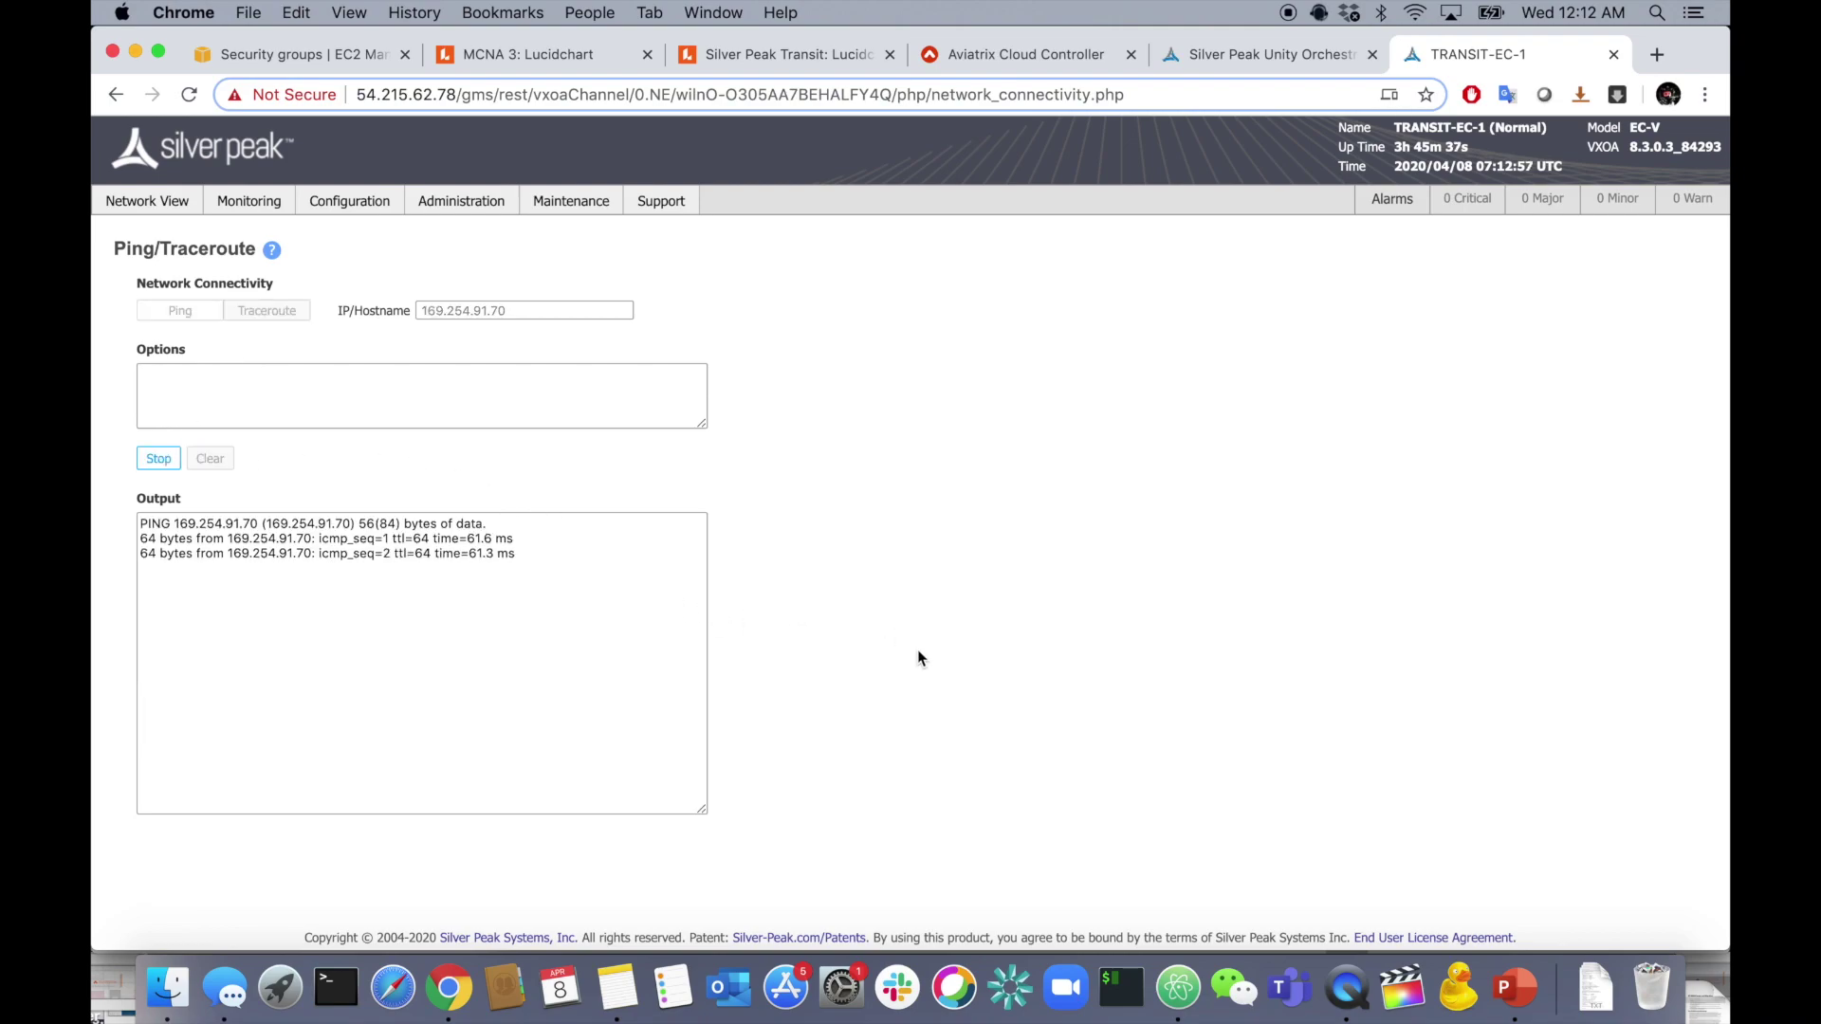
key("super+Tab")
left_click_drag(938, 590, 1103, 590)
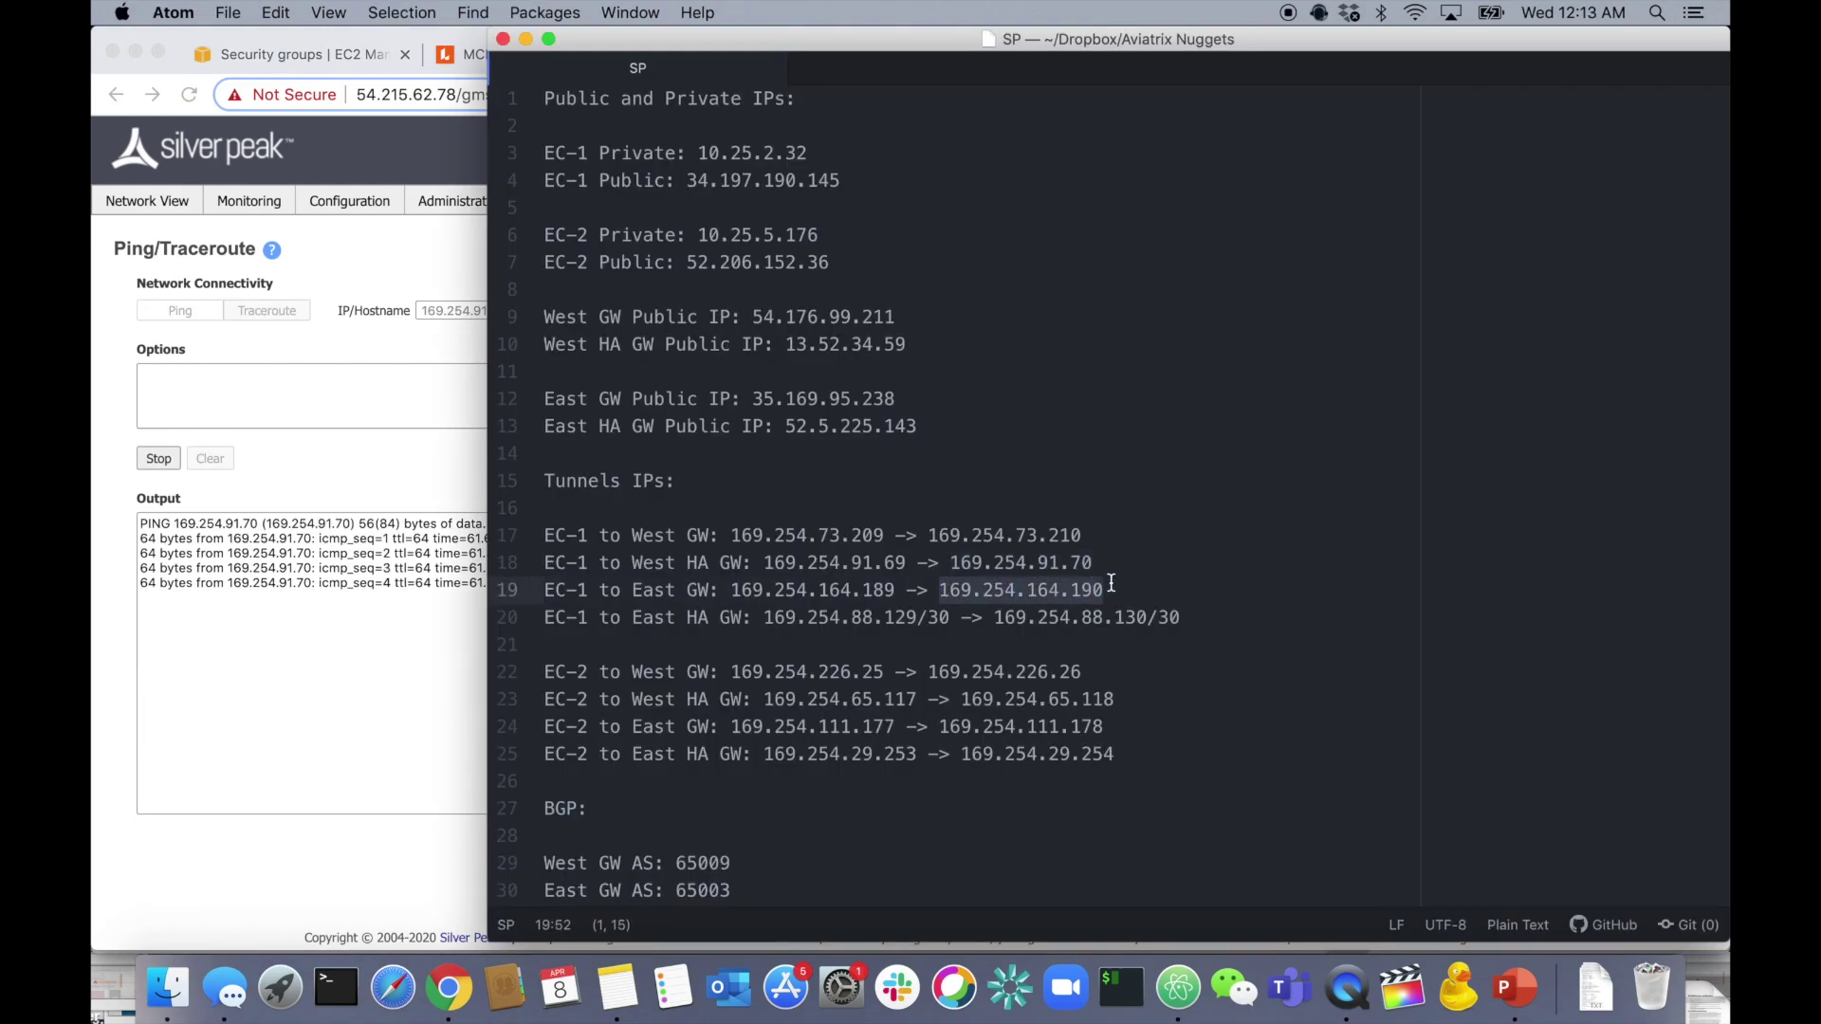
left_click(317, 412)
key("super+a")
key("super+v")
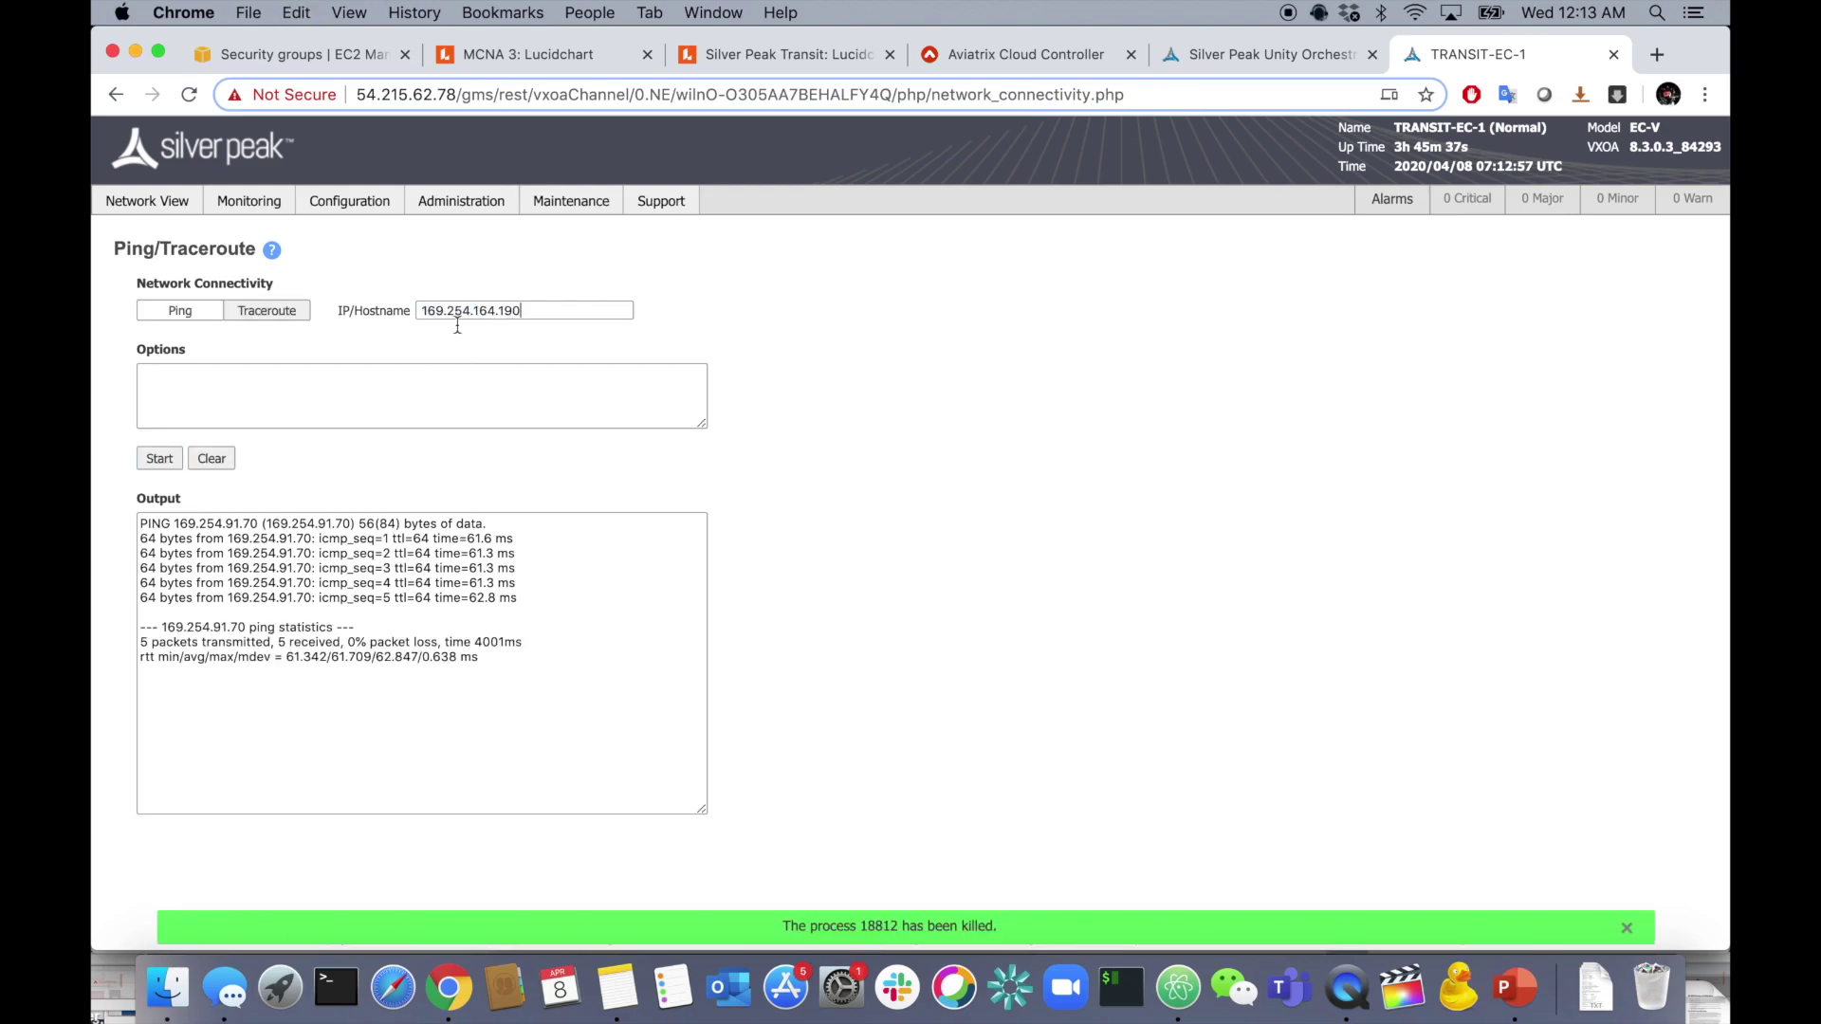
left_click(152, 459)
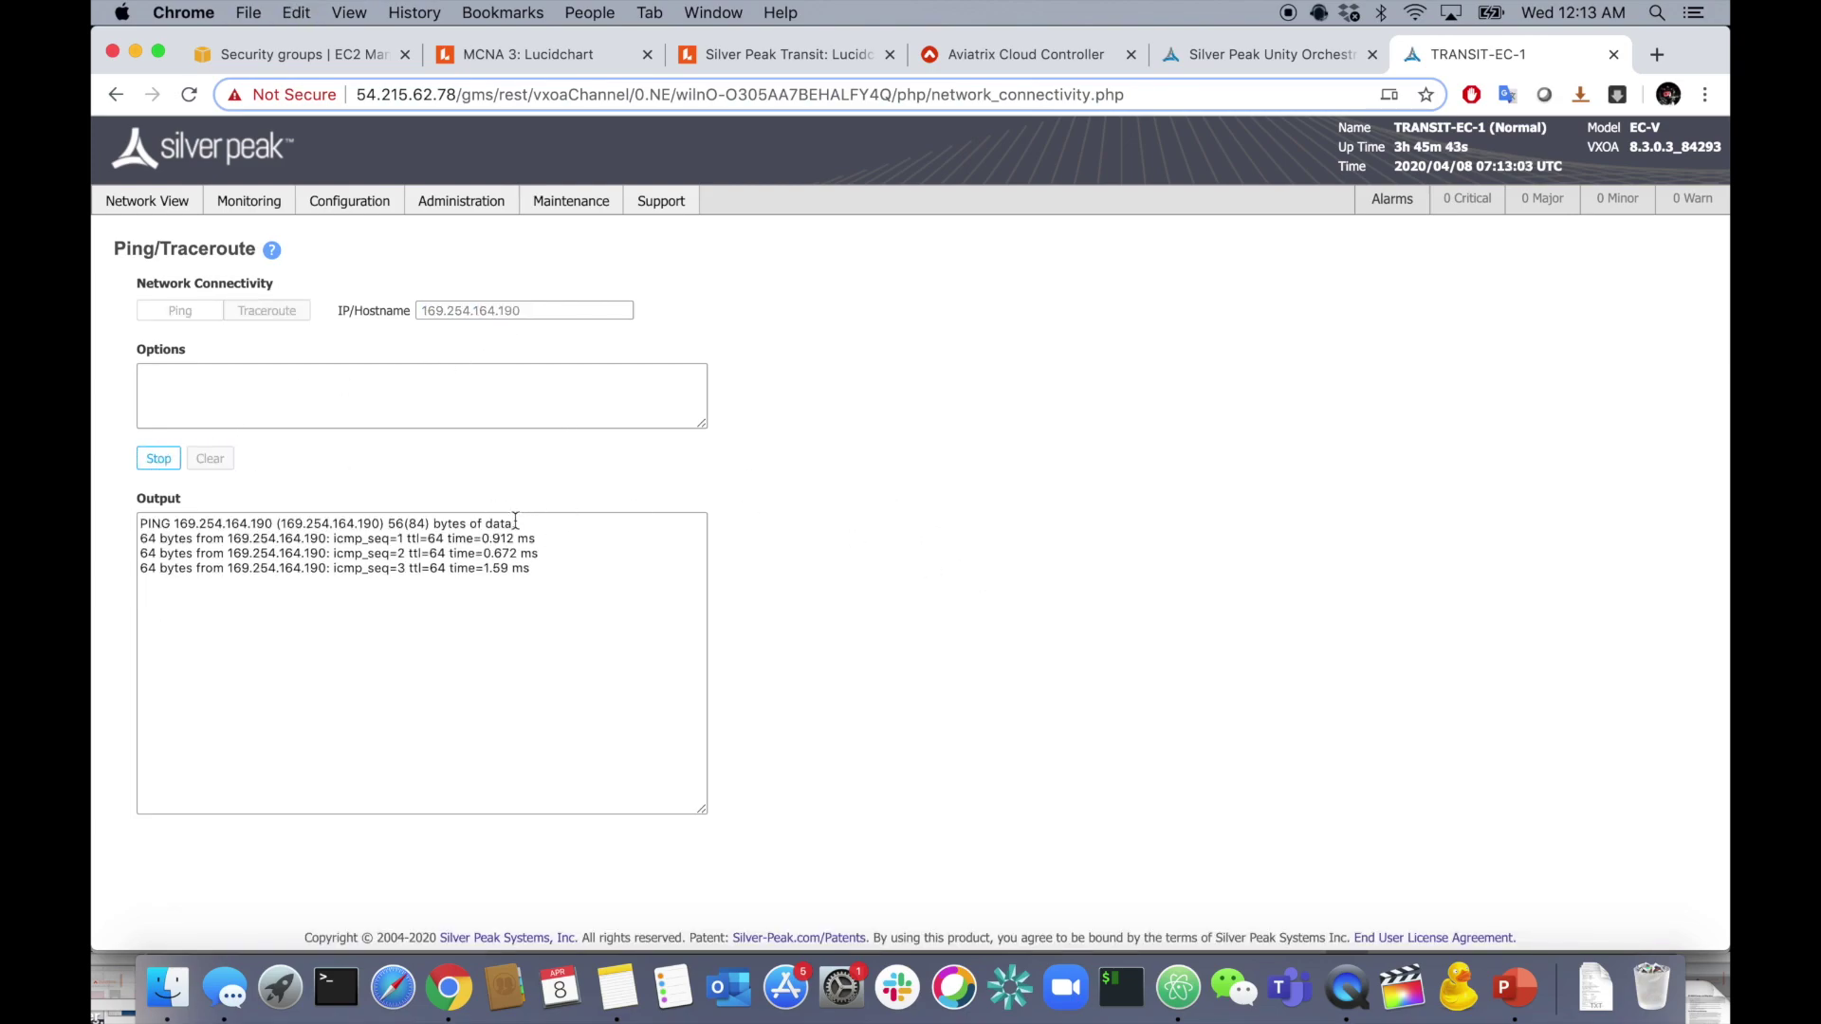
- Ping the East HA address 169.254.88.130, stop for statistics, and return to the Orchestrator
key("super+Tab")
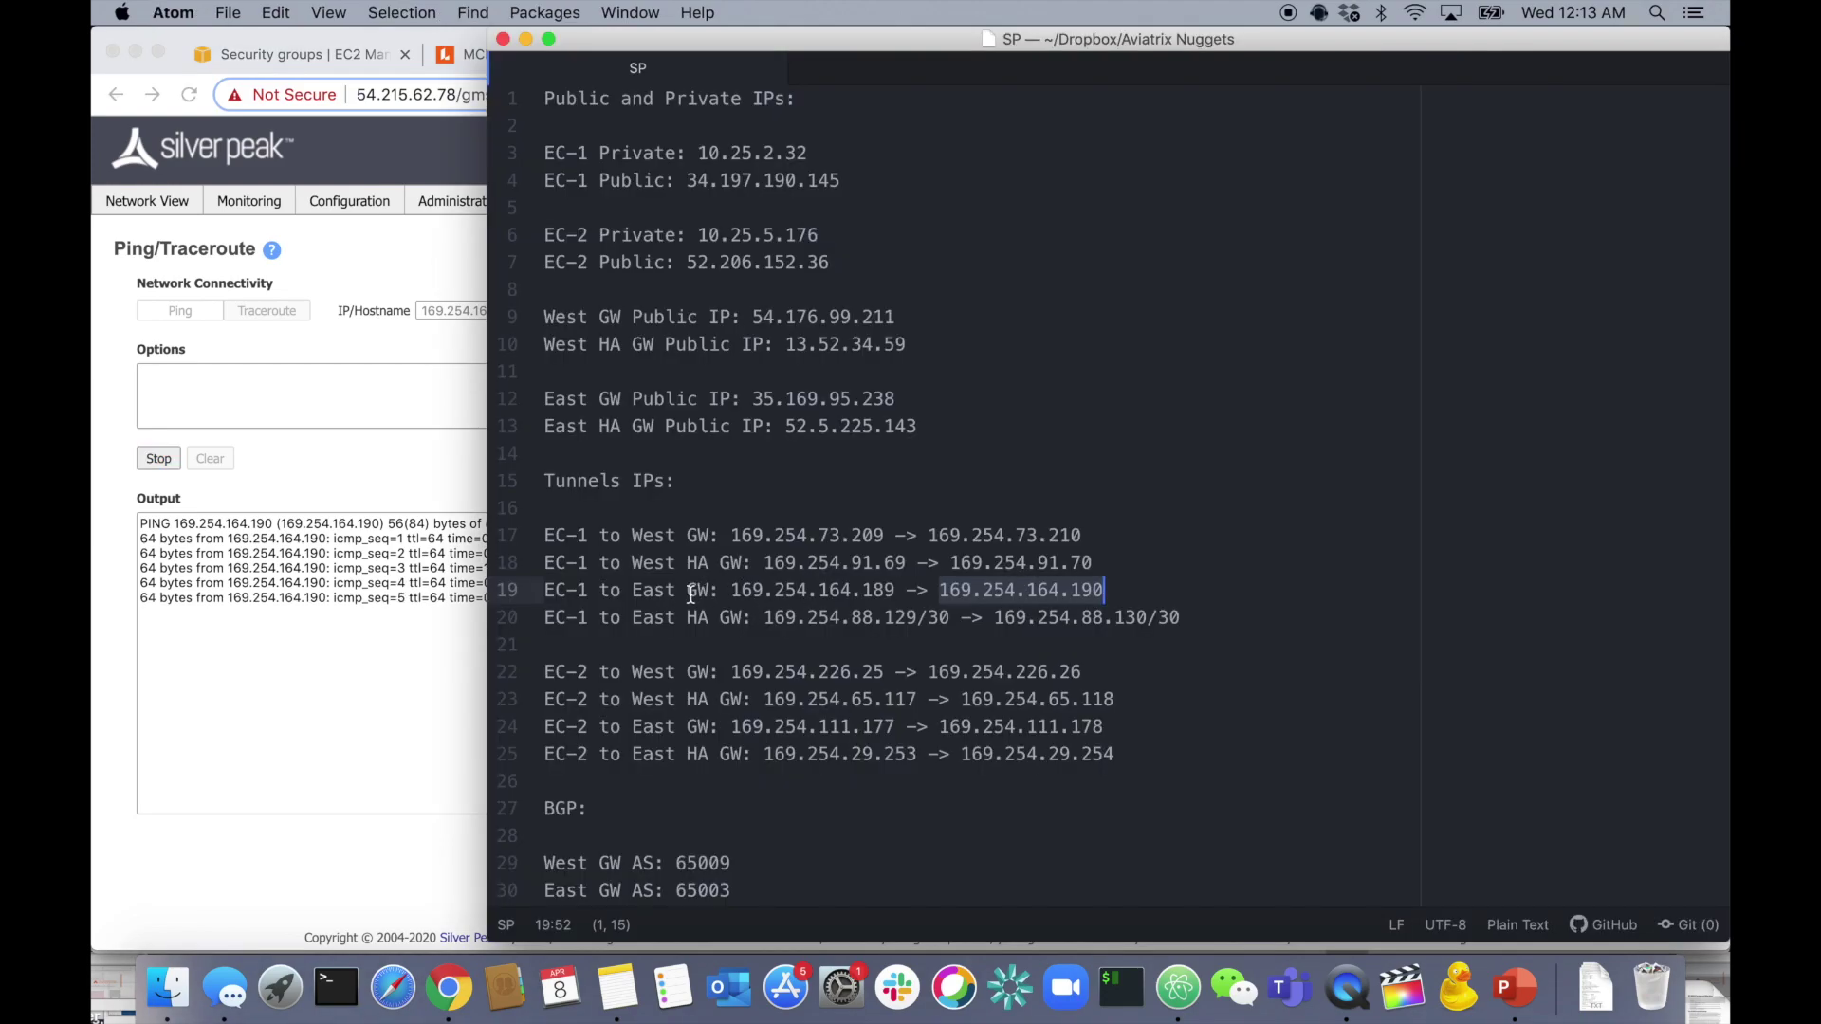
key("super+Tab")
key("super+Tab")
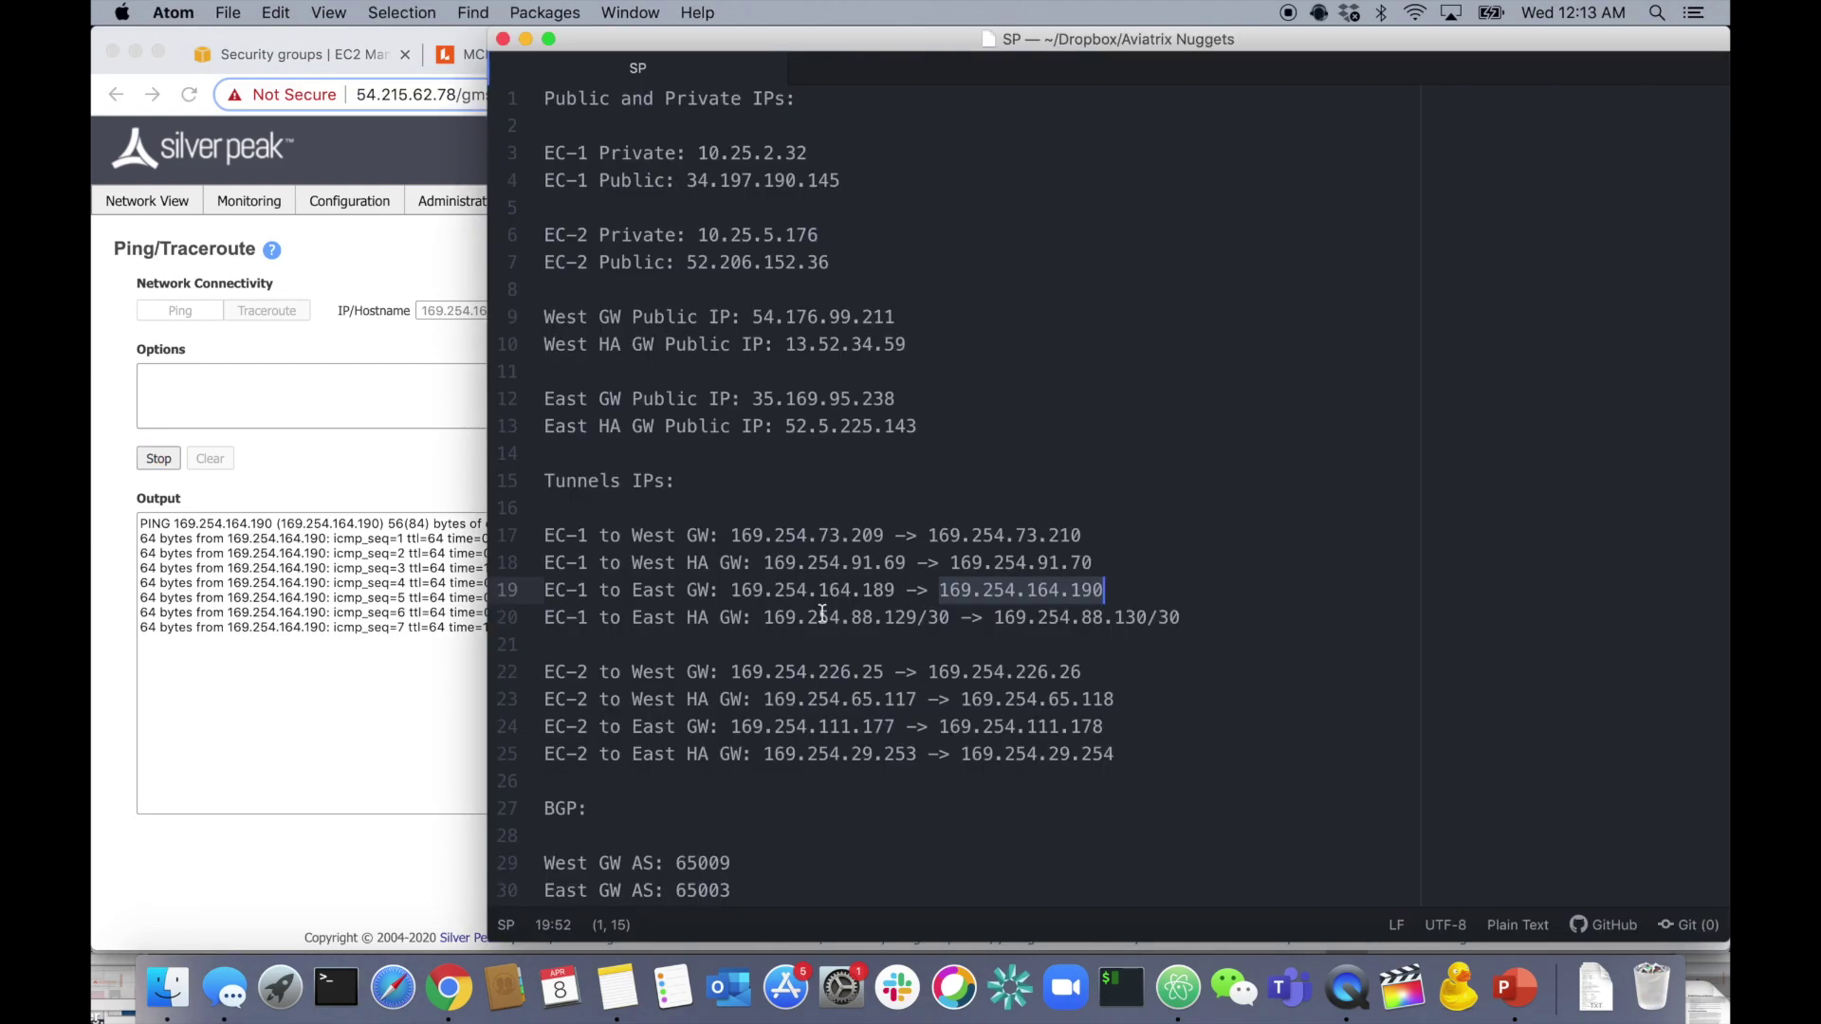
left_click_drag(999, 617, 1148, 617)
key("super+c")
key("super+Tab")
left_click(159, 459)
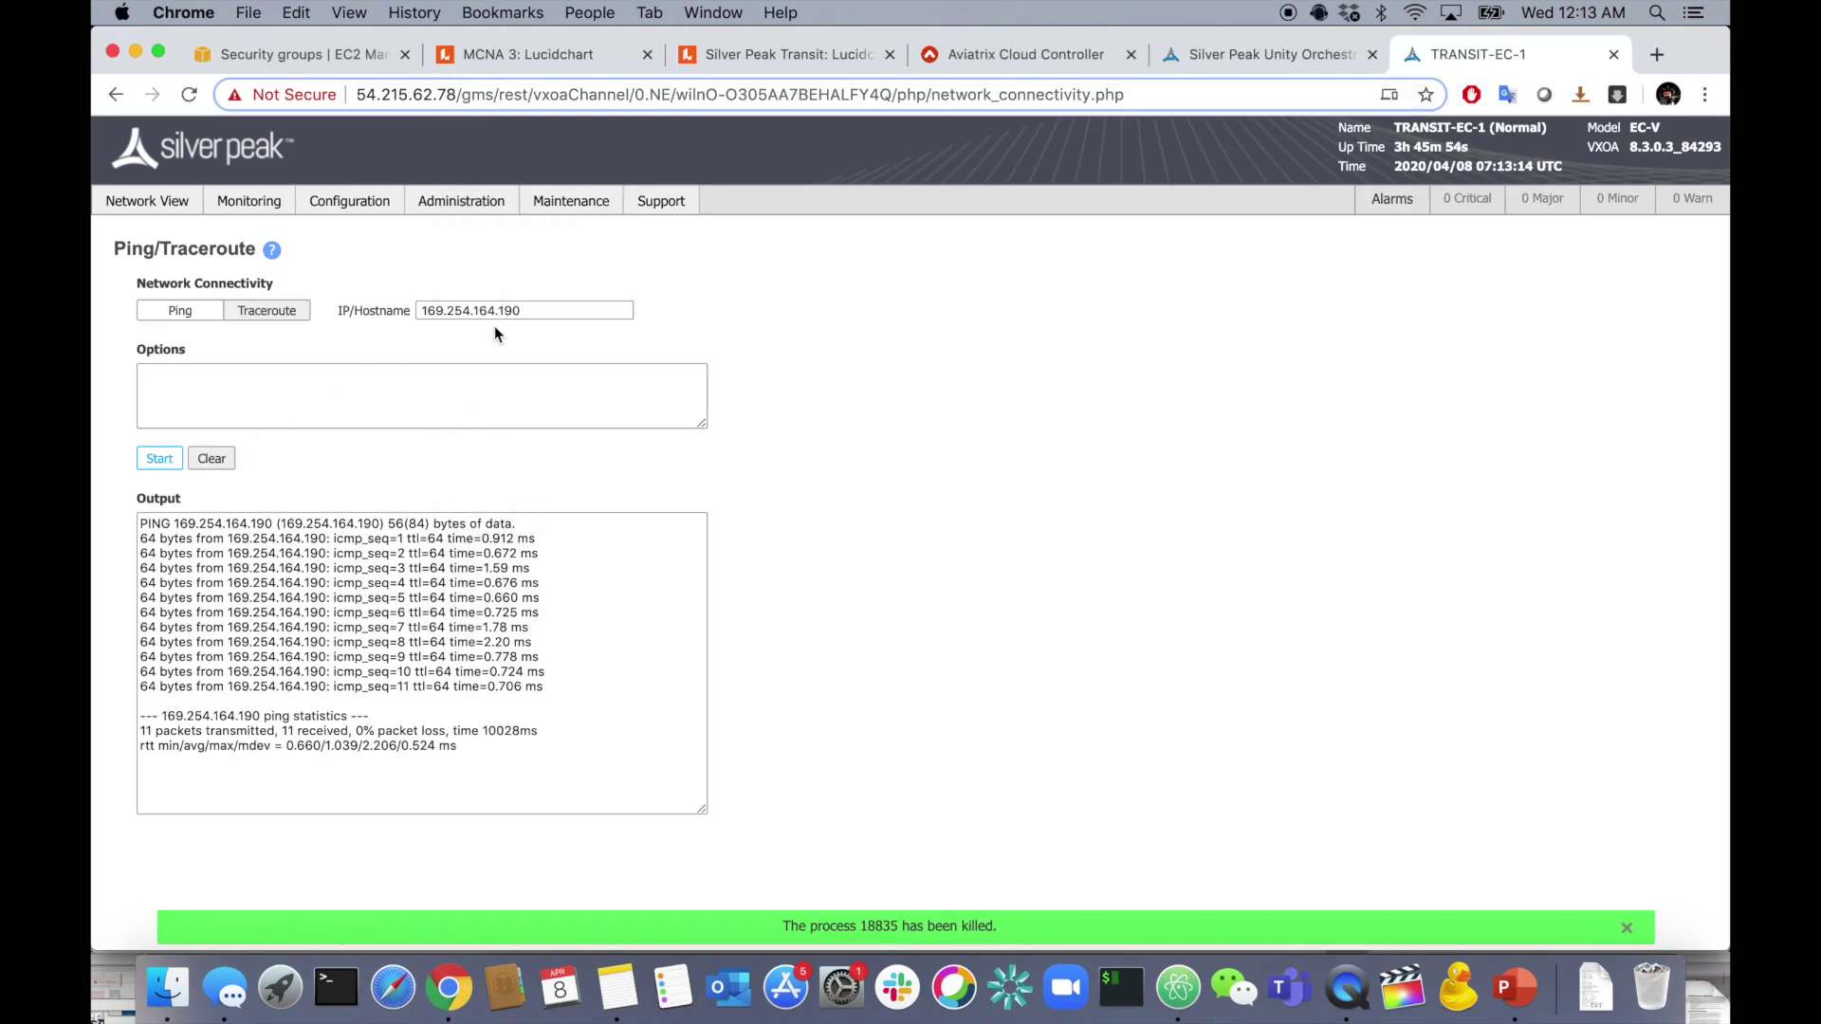
triple_click(516, 310)
key("super+v")
left_click(160, 459)
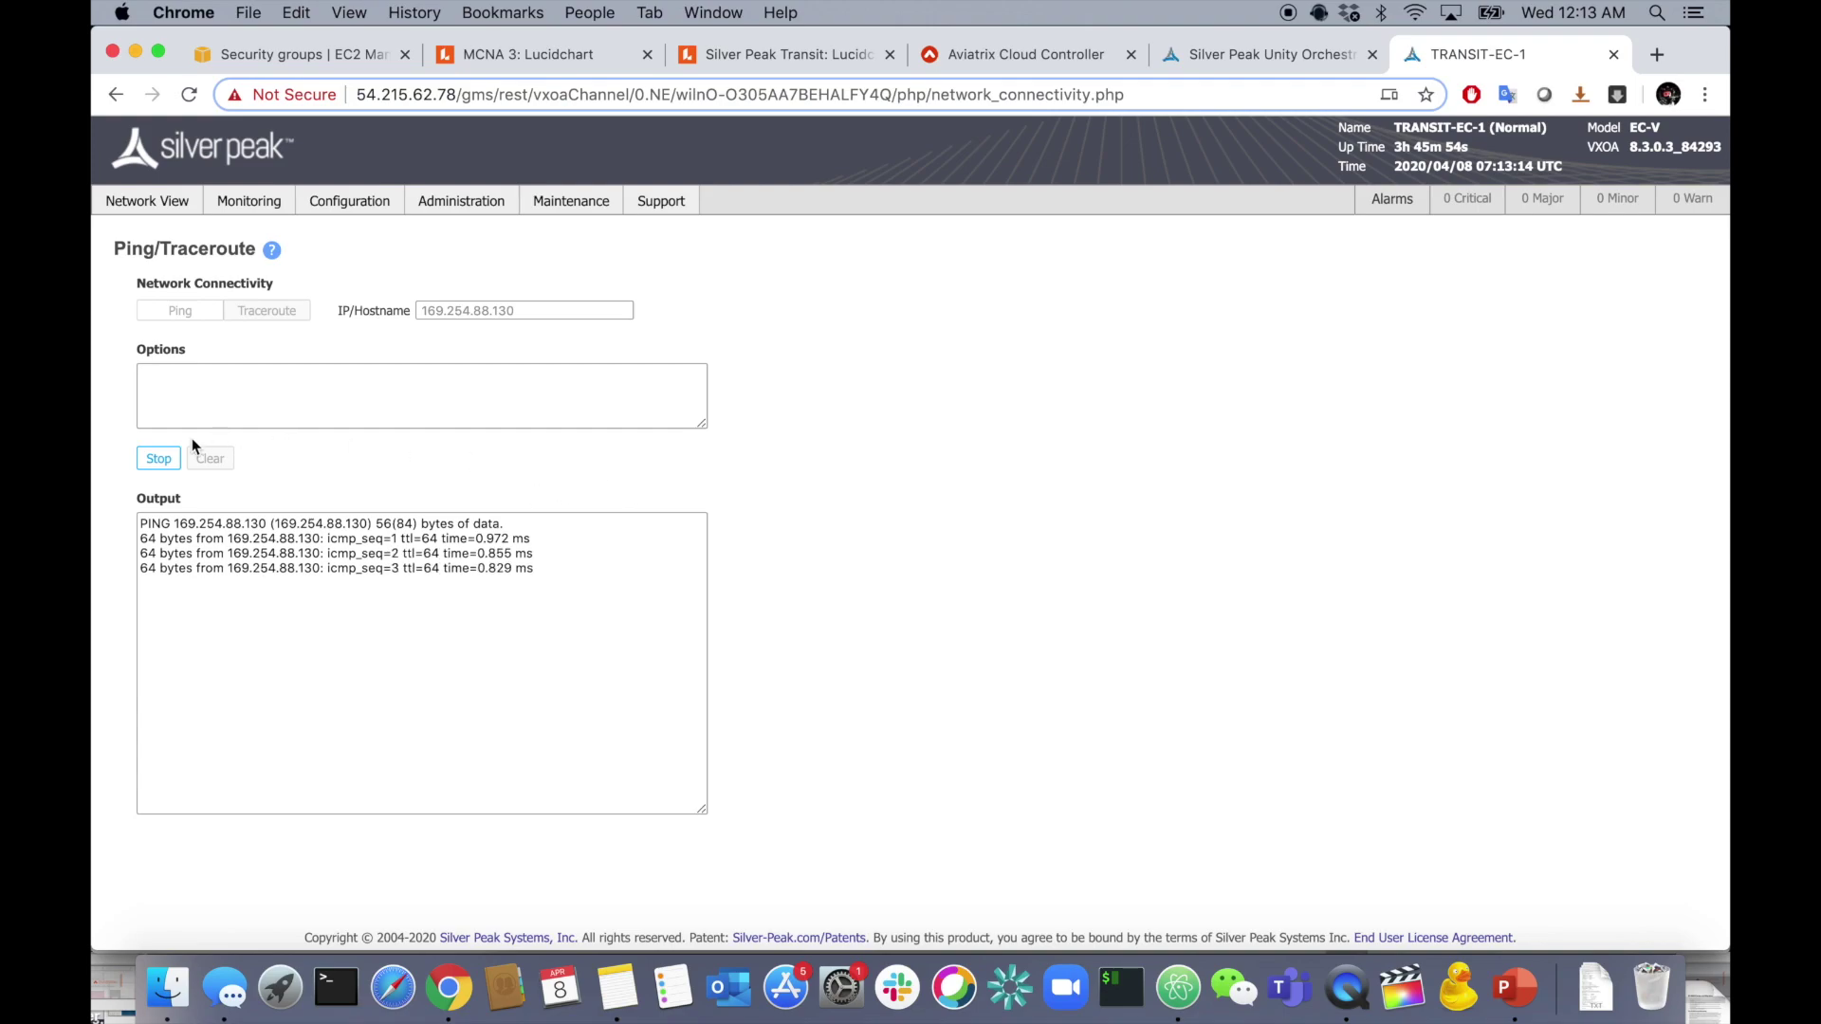
left_click(152, 463)
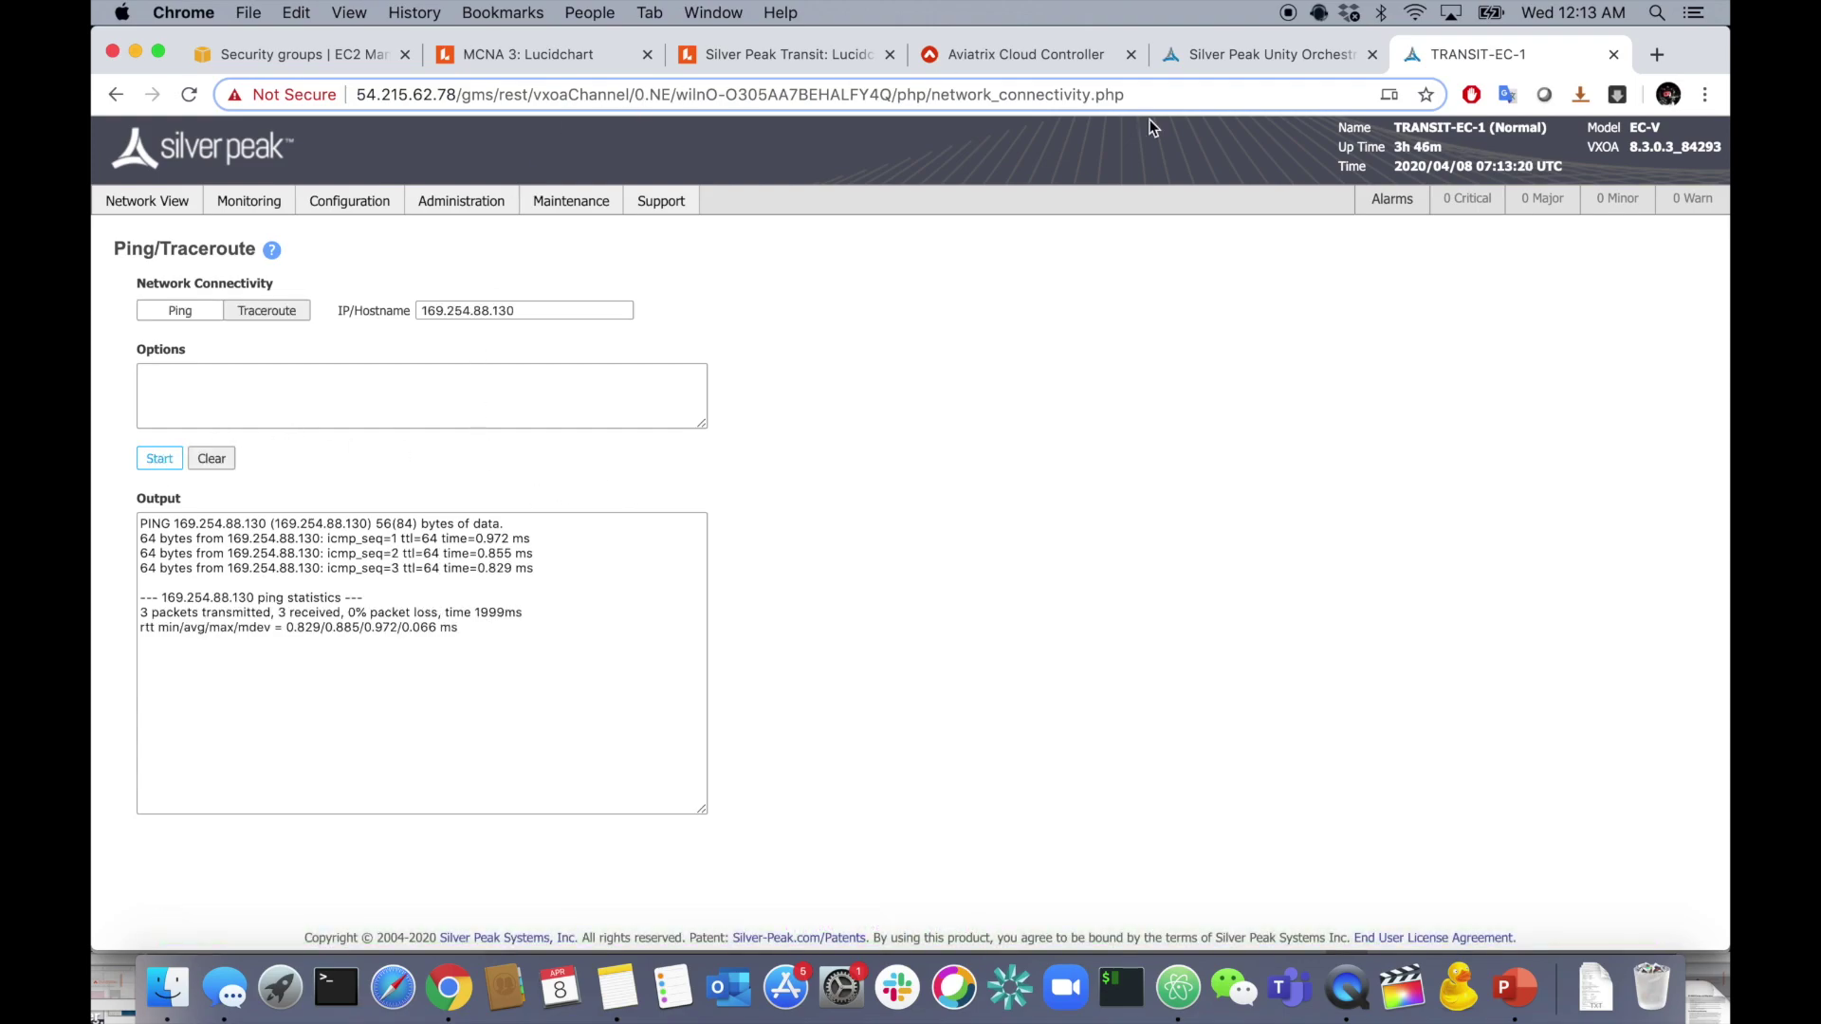
left_click(1263, 60)
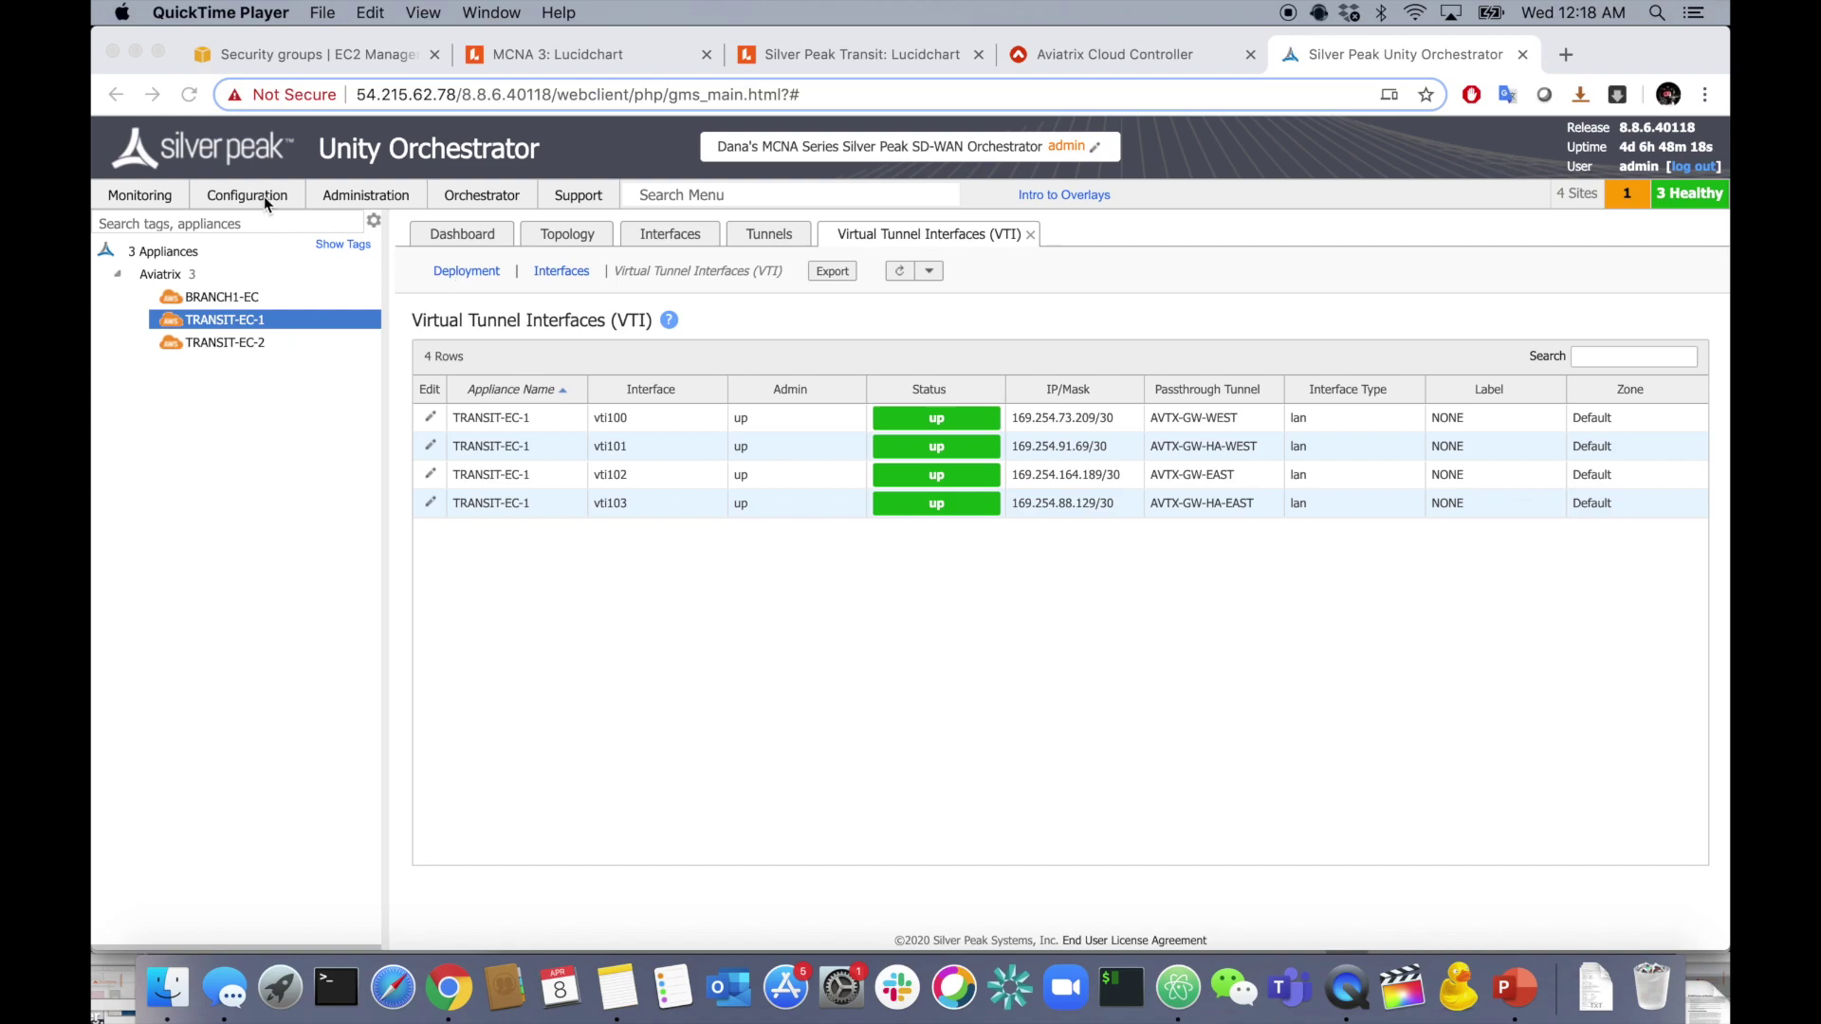
- Enable BGP on TRANSIT-EC-1 (ASN 65015, router ID 1.1.1.1) and start a new BGP peer
left_click(265, 199)
left_click(263, 196)
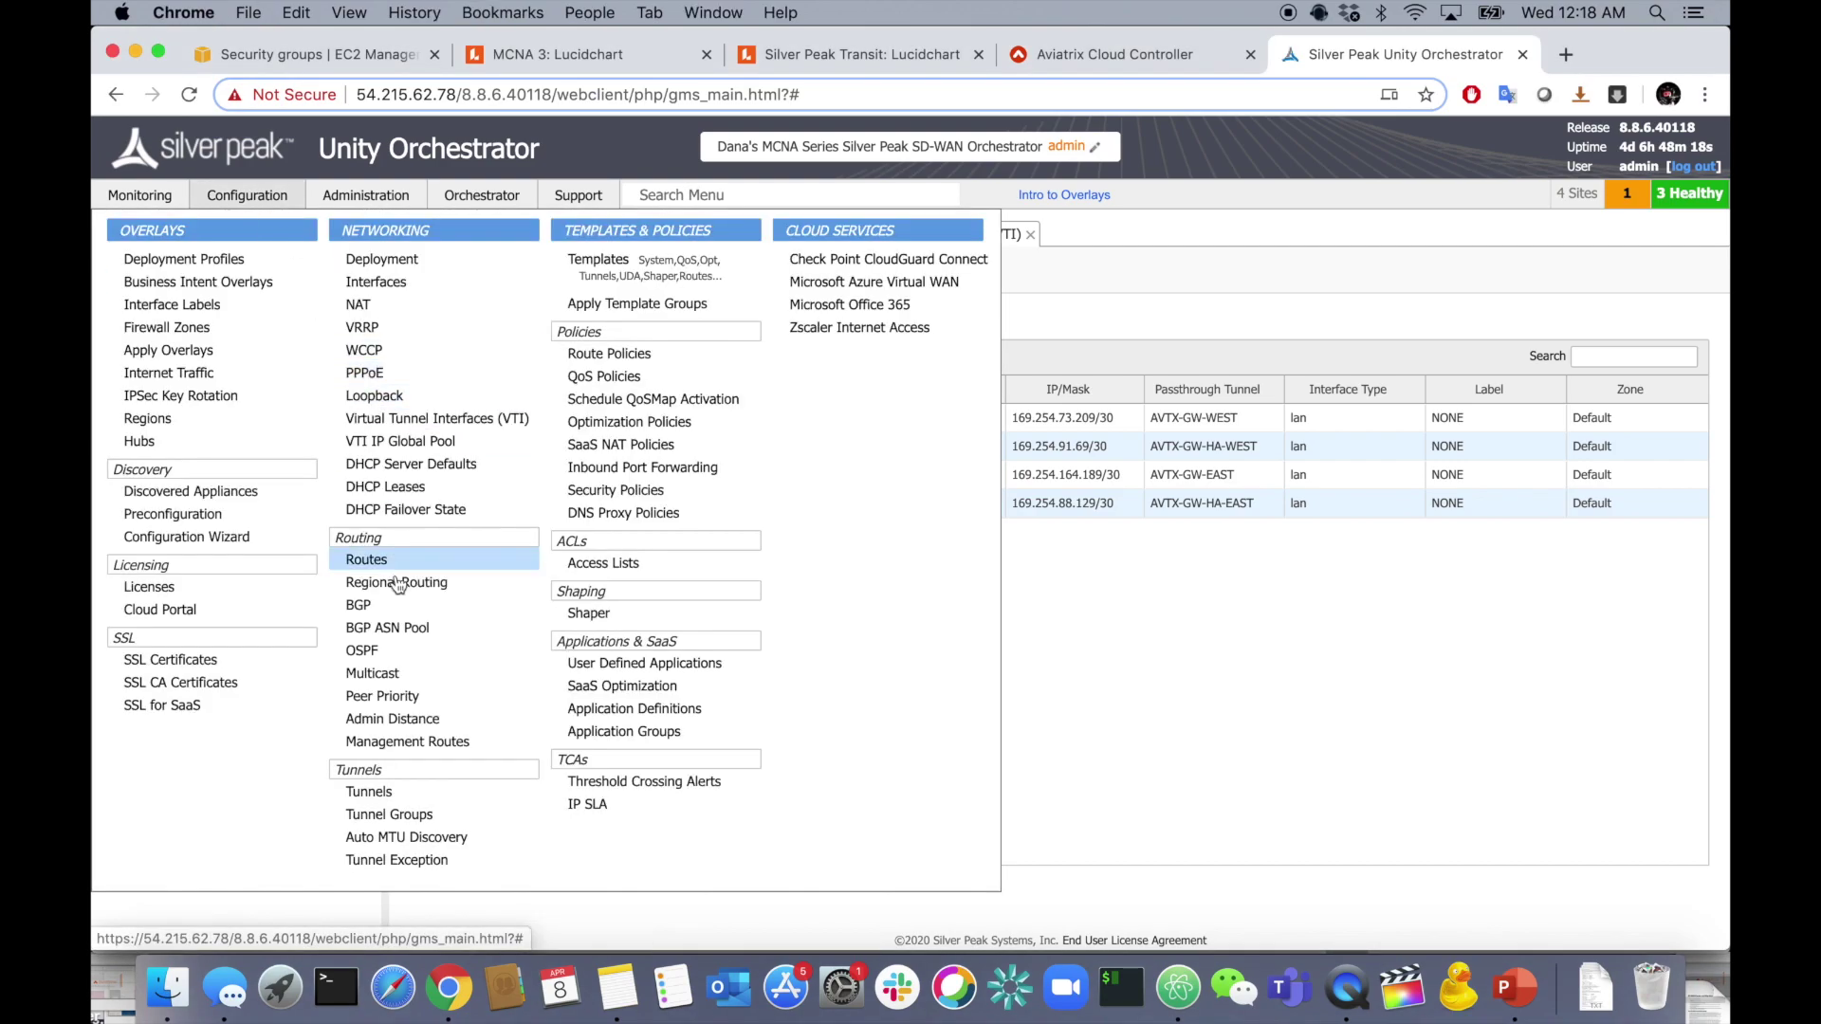
left_click(404, 605)
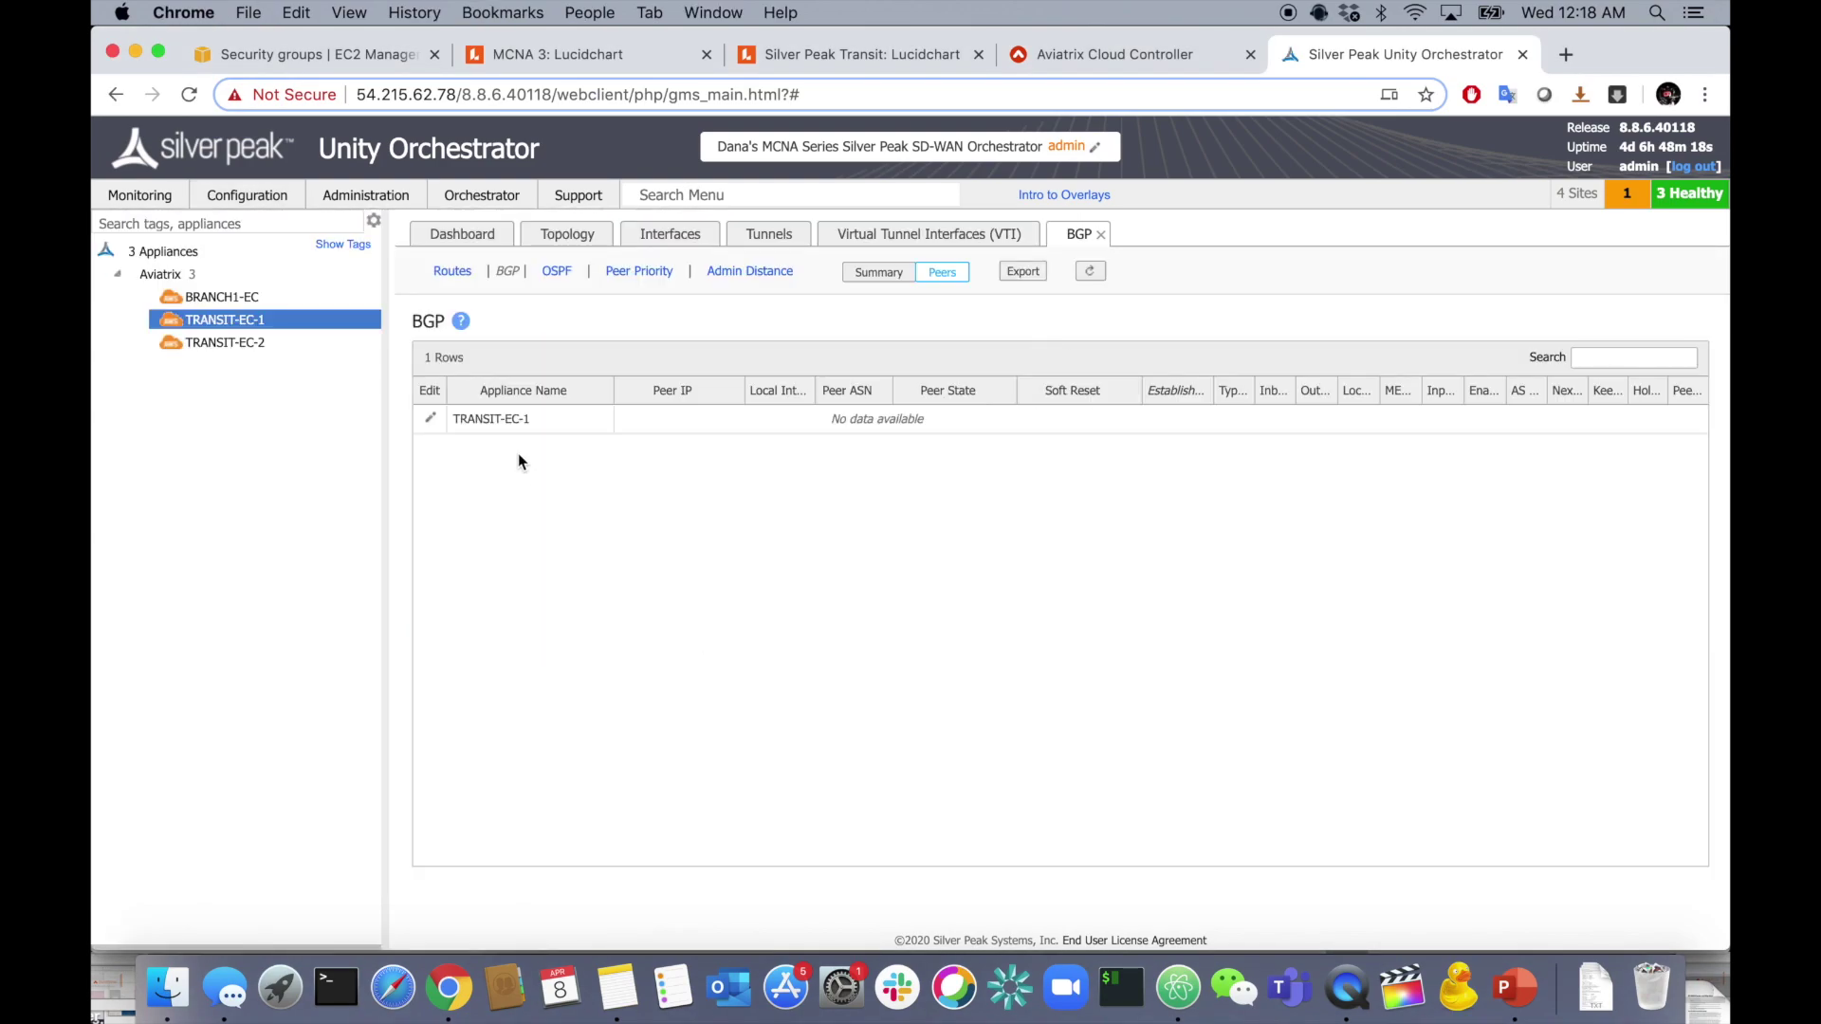
left_click(430, 418)
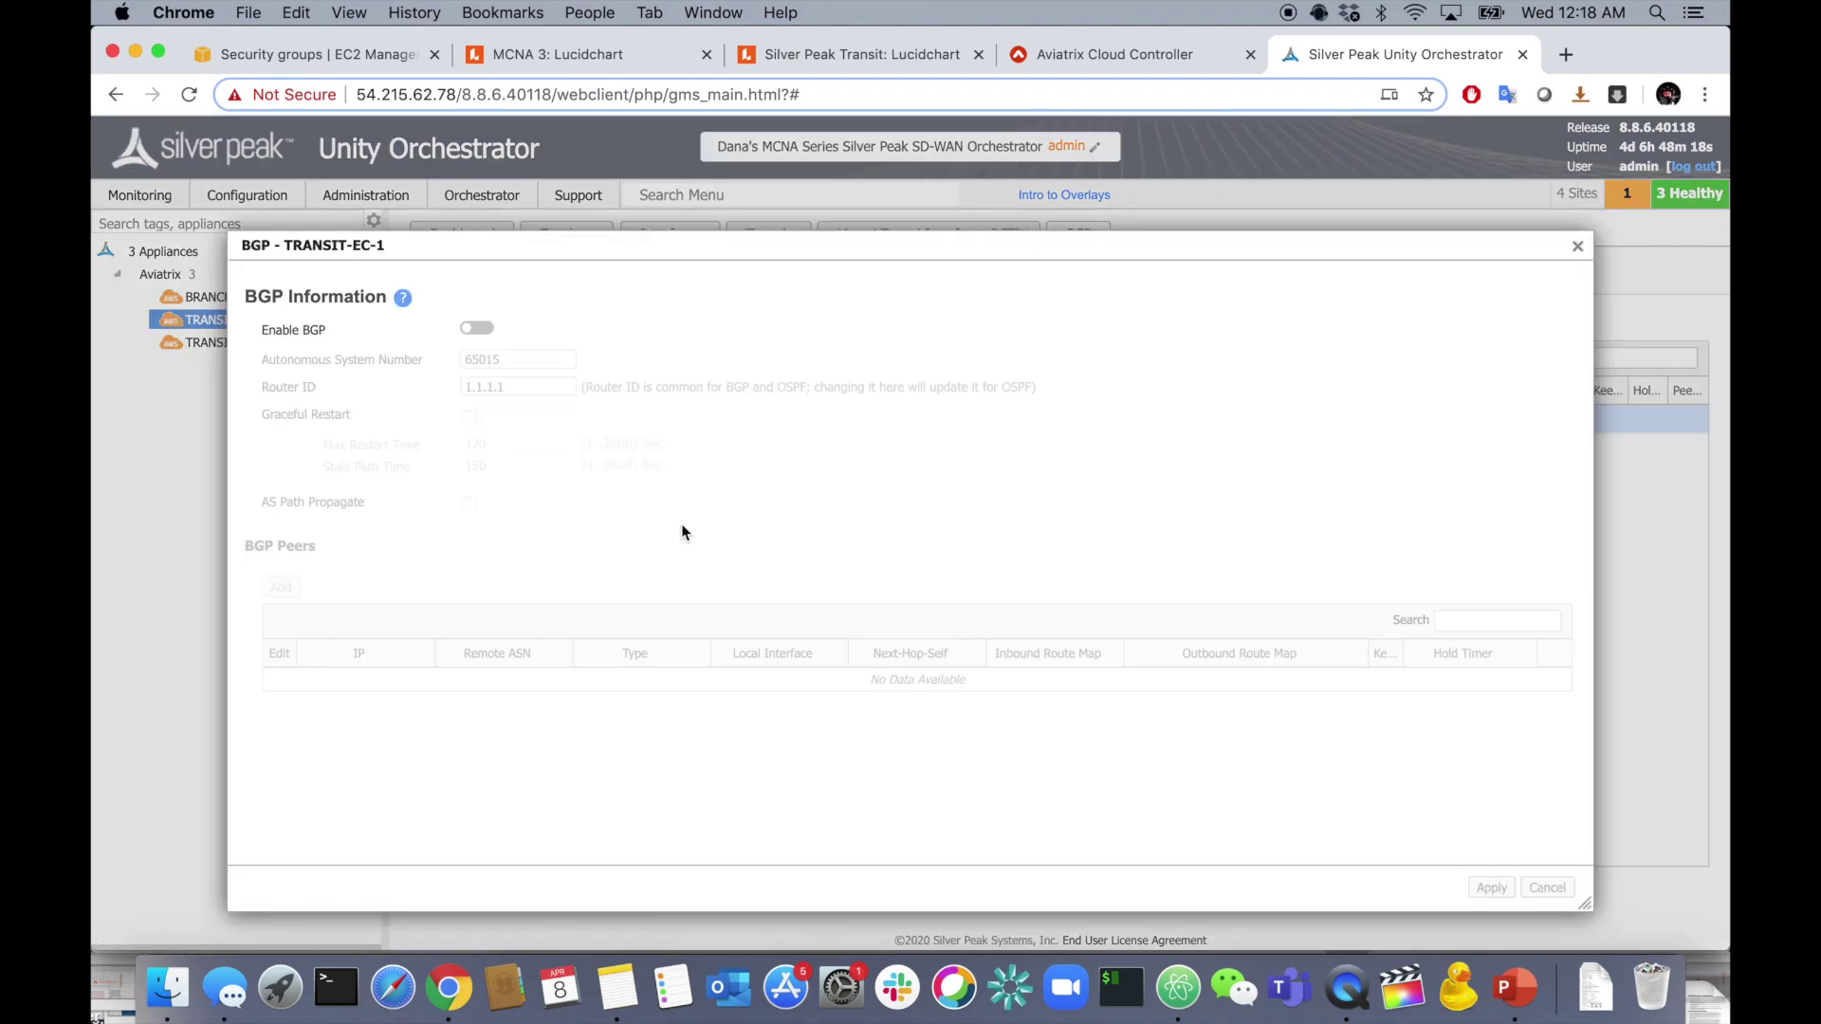
left_click(477, 328)
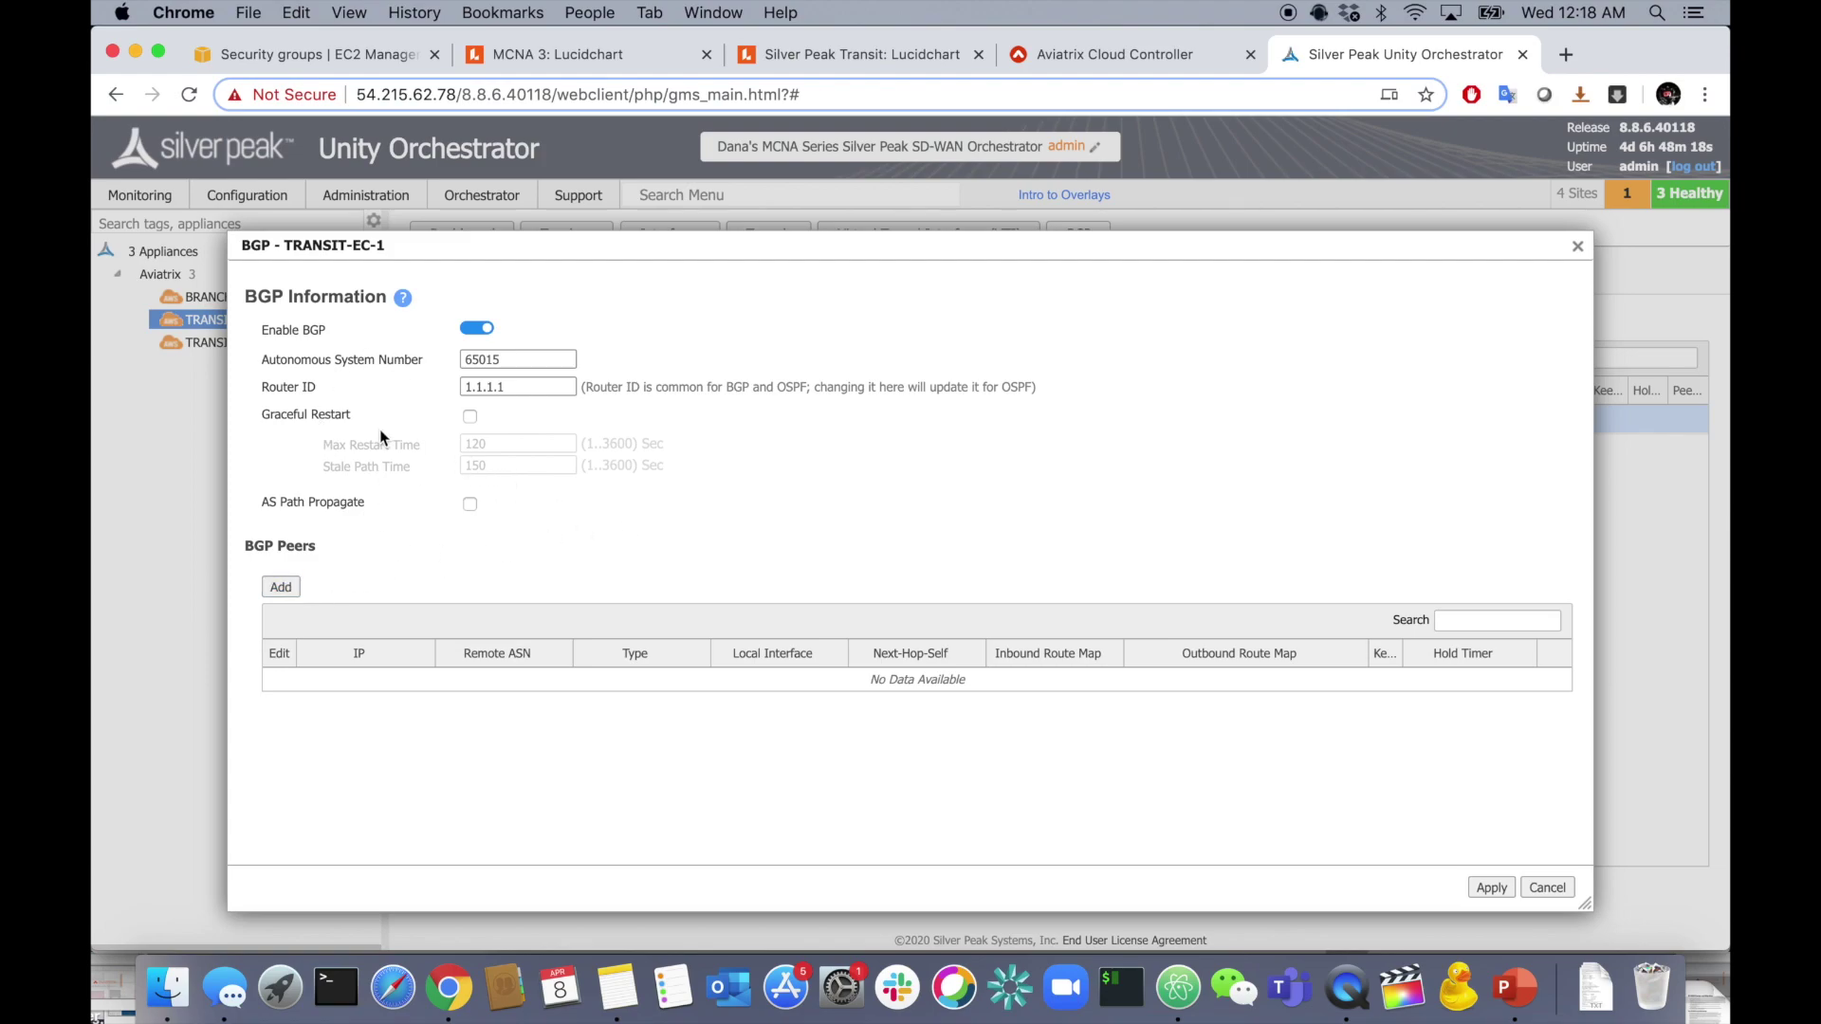
left_click(282, 588)
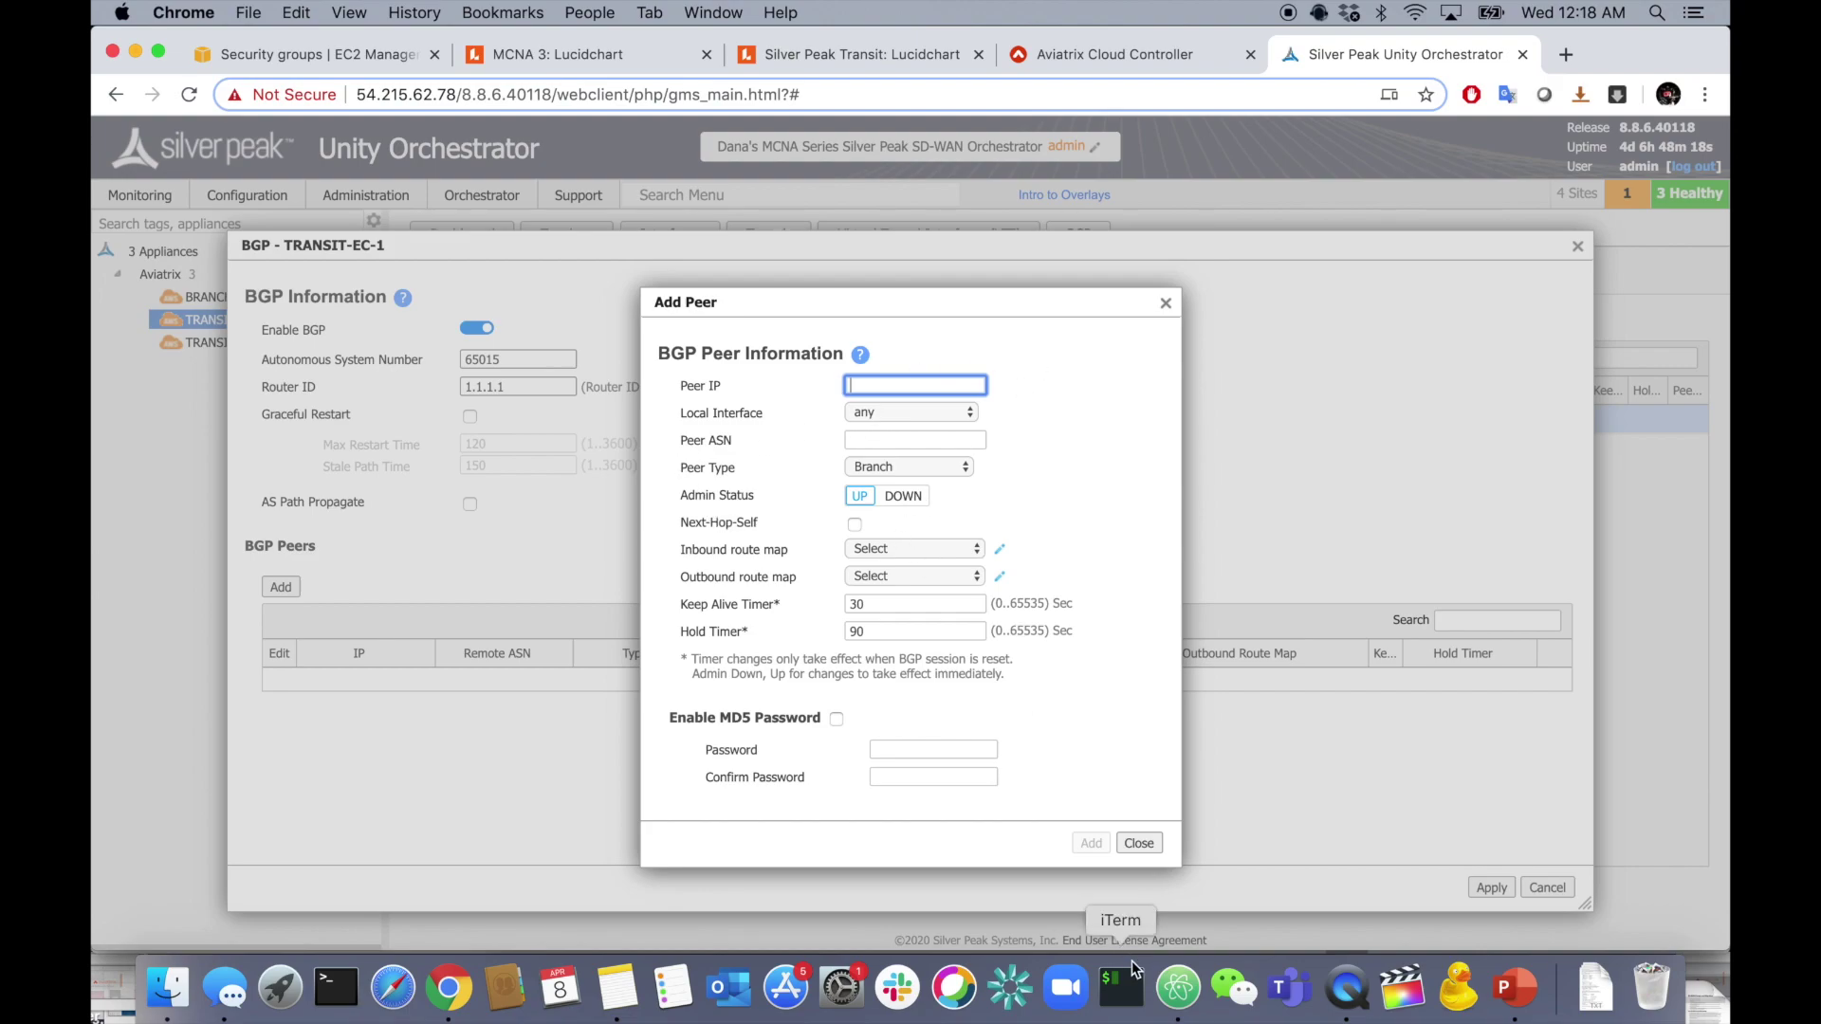
- Enter peer IP 169.254.73.210 from the tunnel notes and set local interface vti100
left_click(1178, 986)
left_click(973, 562)
left_click_drag(929, 535, 1080, 538)
key("super+c")
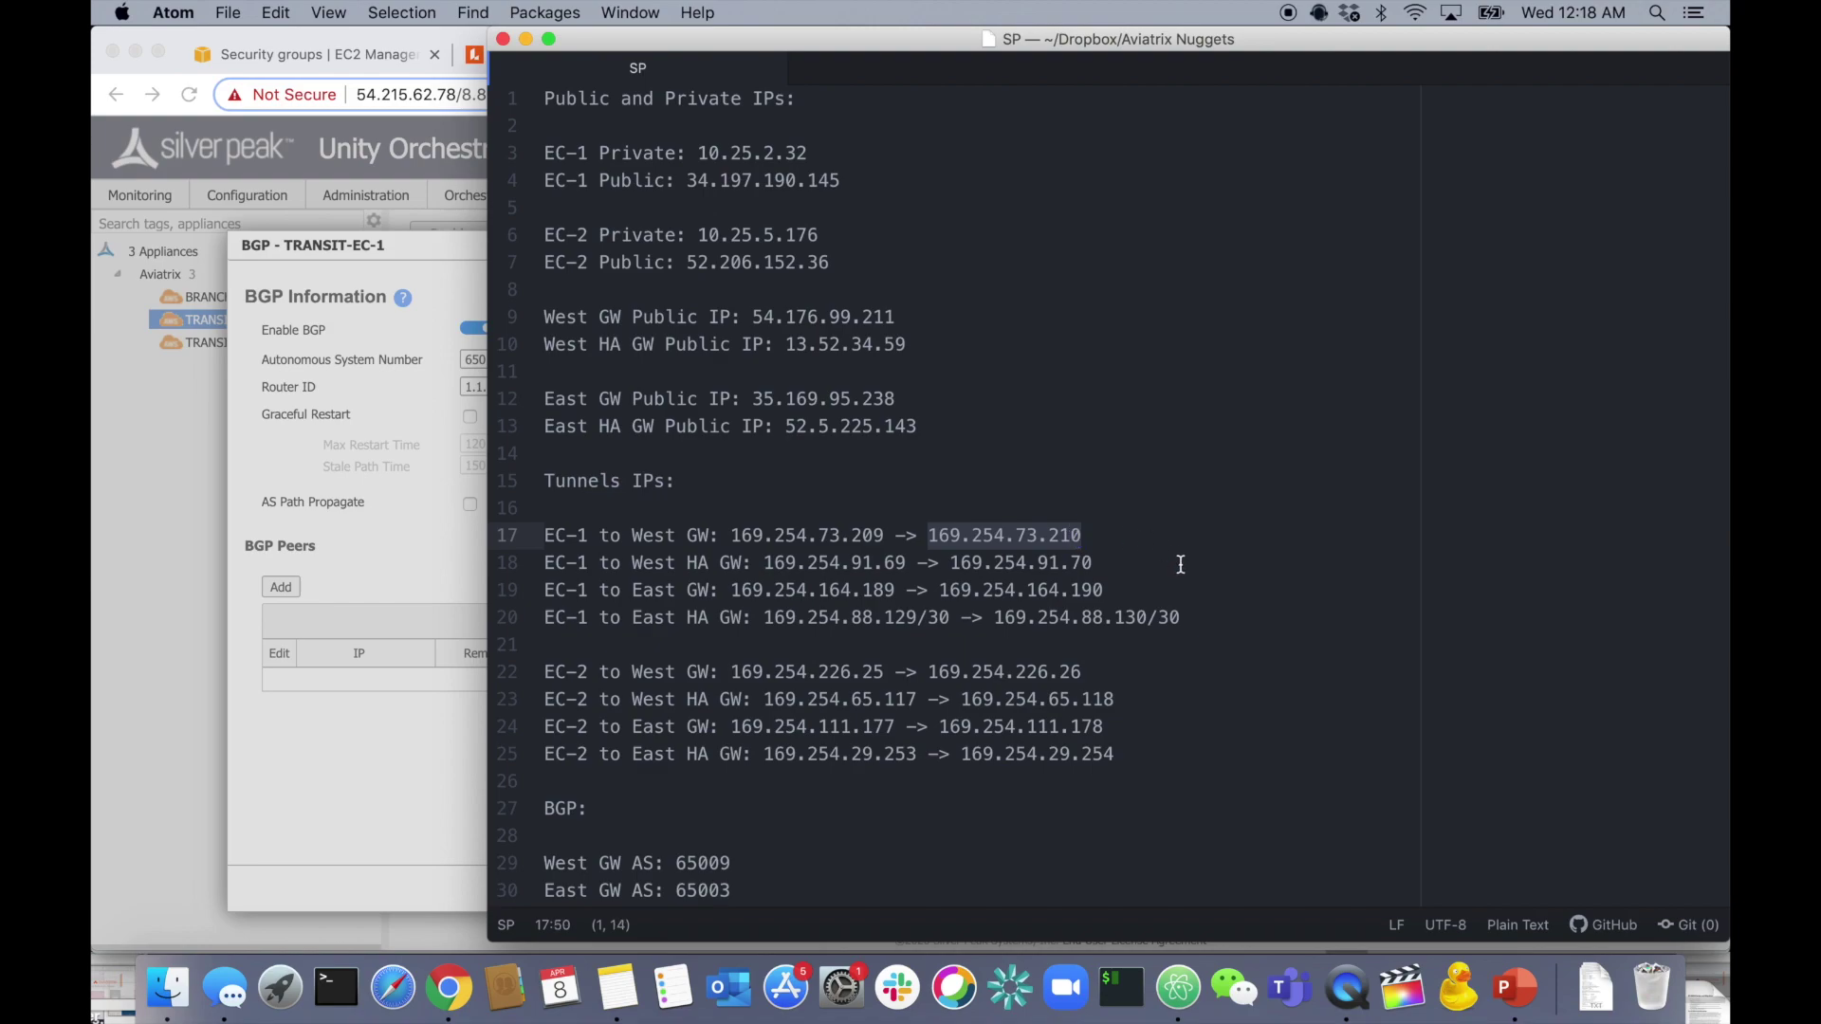
key("super+Tab")
key("super+v")
left_click(915, 412)
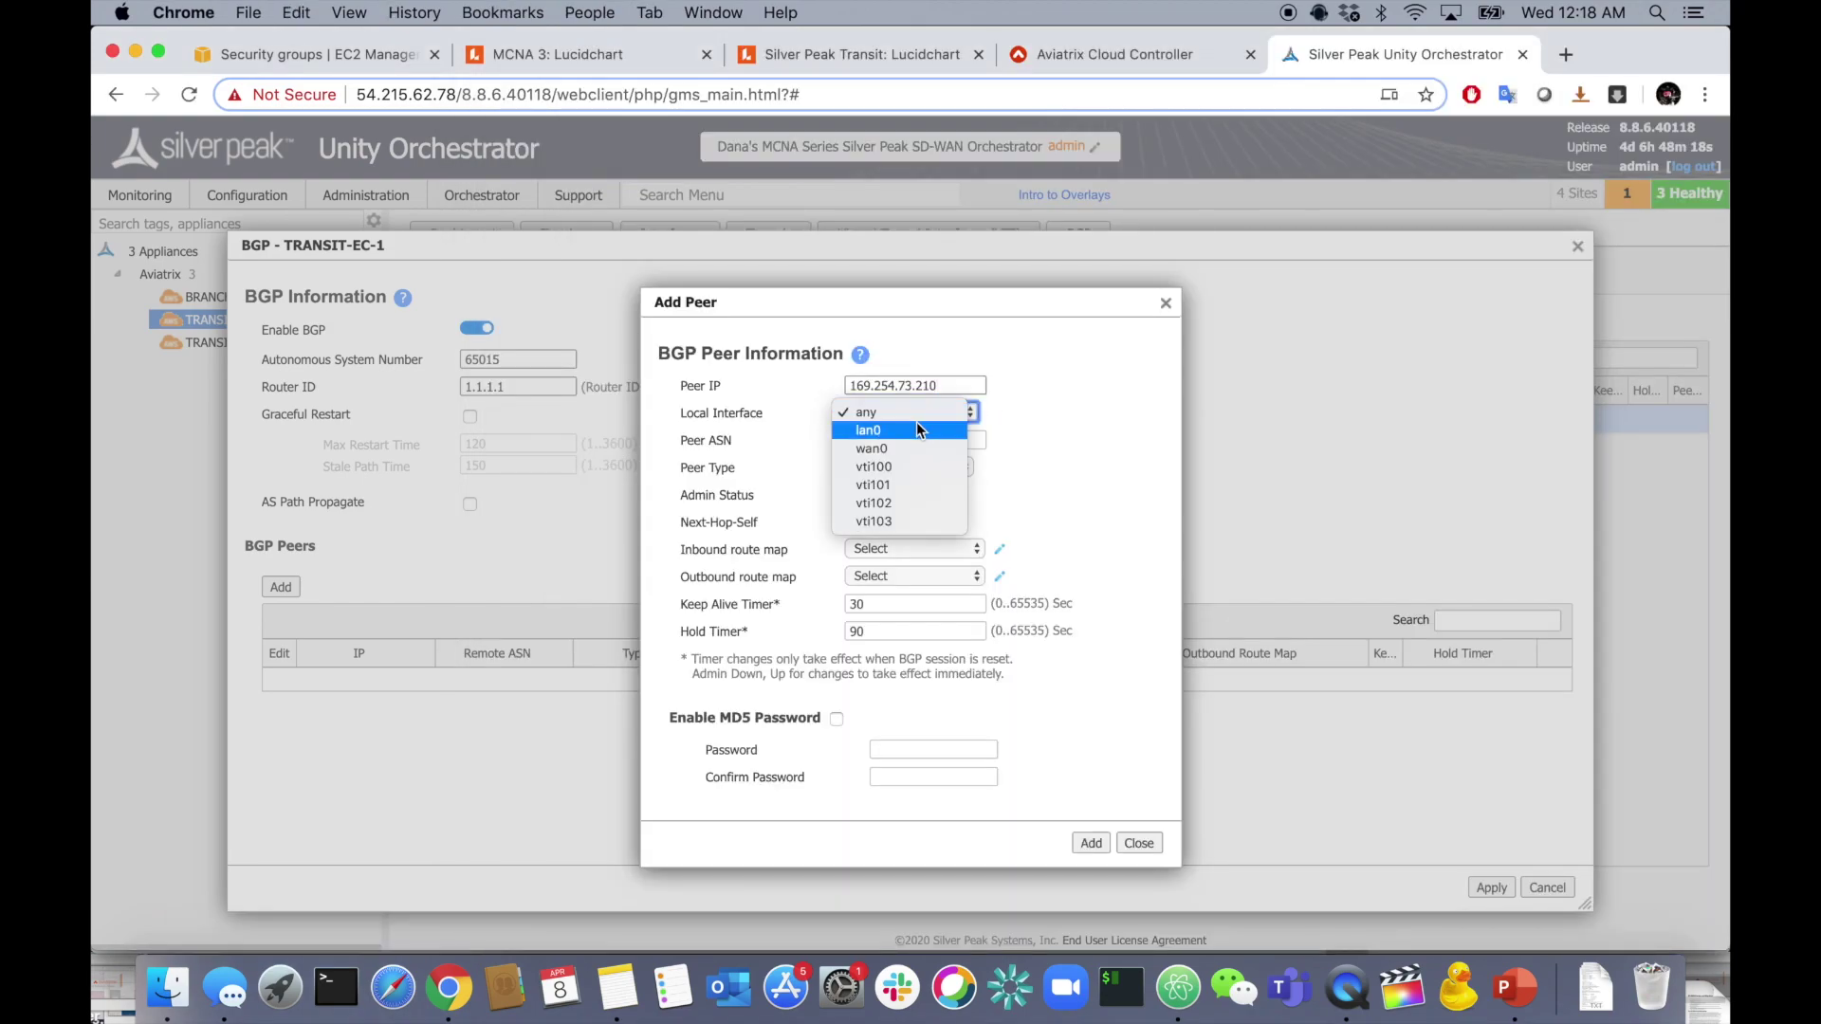
left_click(907, 467)
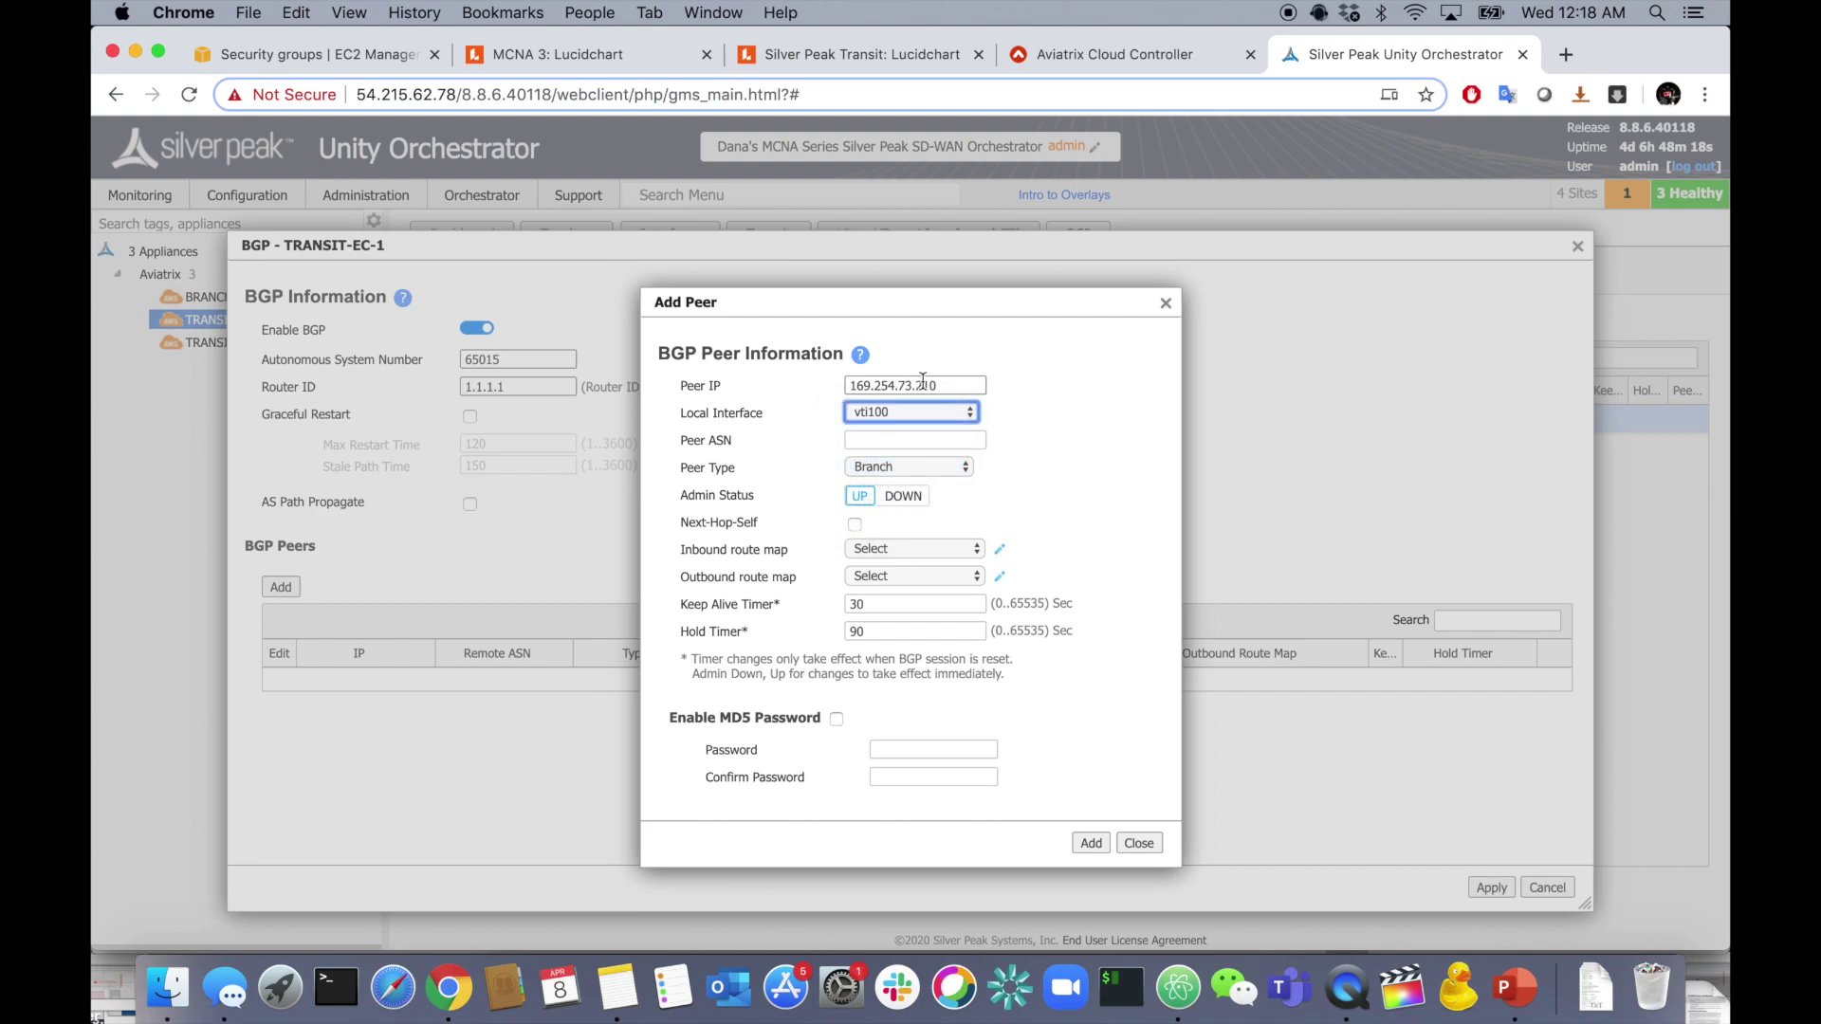
- Set the peer ASN to 65009, copied from the West GW notes
left_click(895, 441)
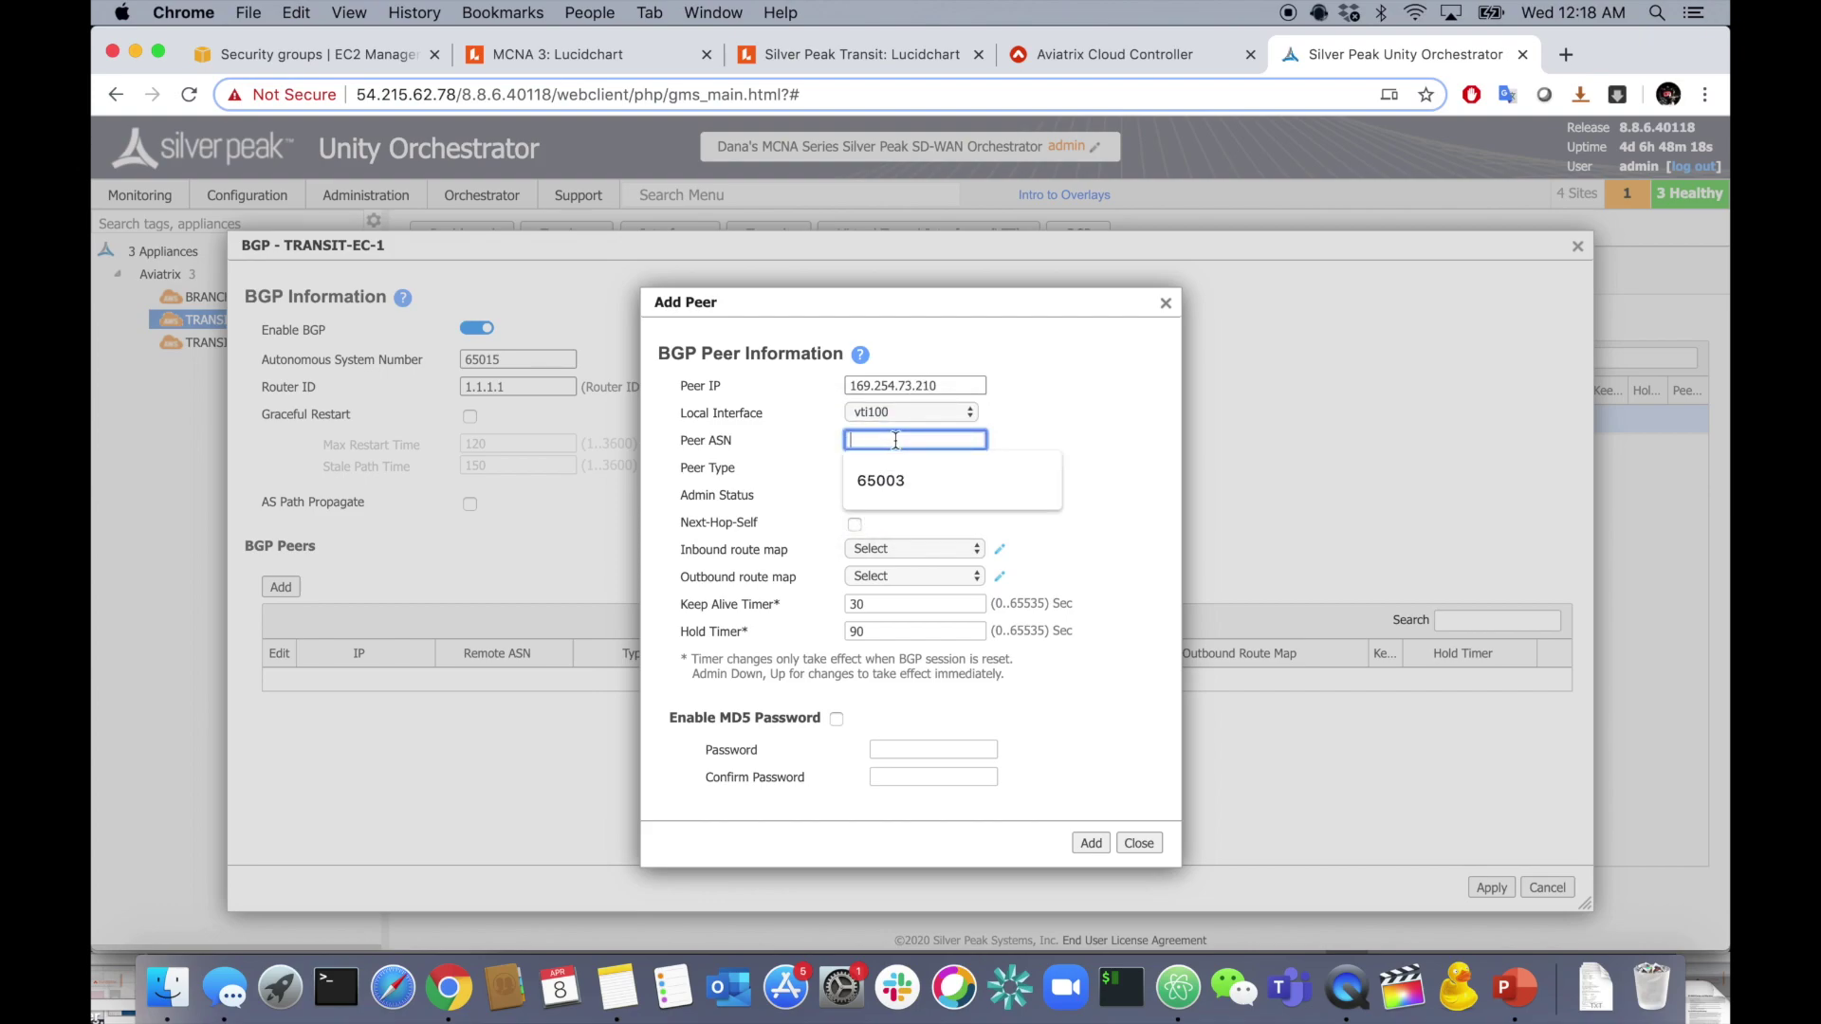
left_click(895, 479)
key("super+Tab")
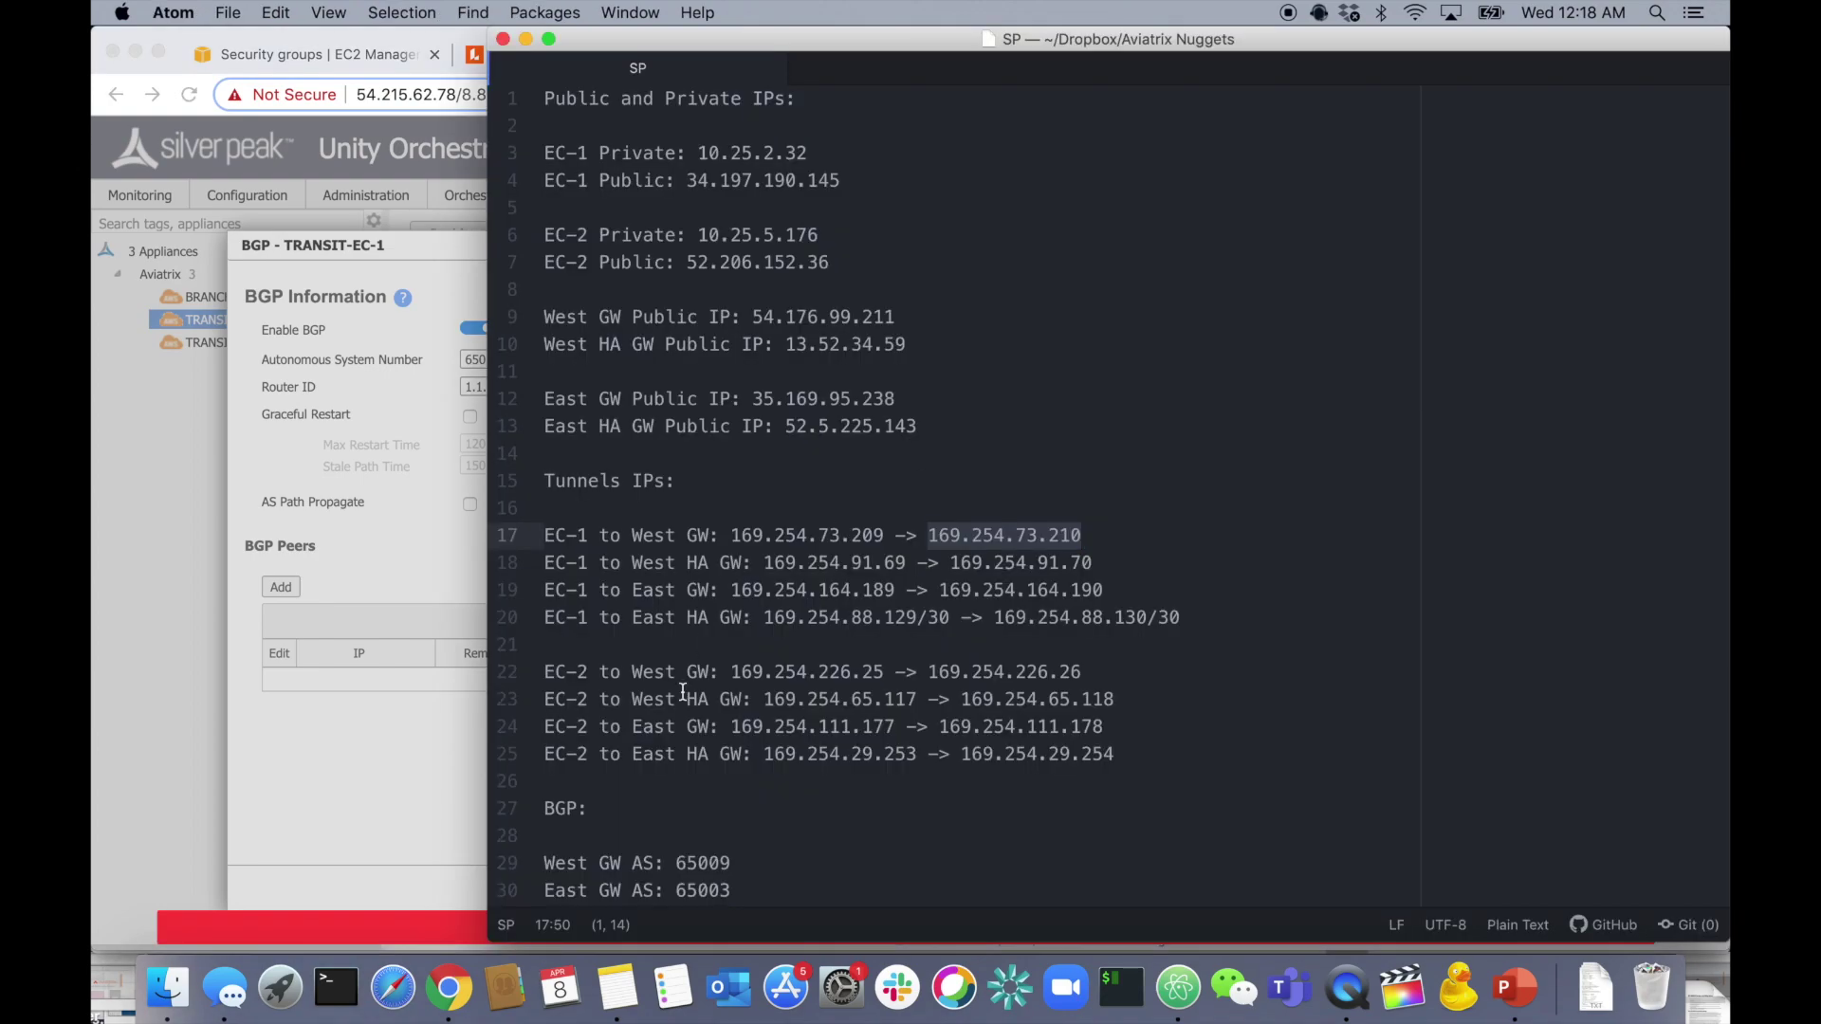
left_click_drag(674, 866, 732, 863)
key("super+c")
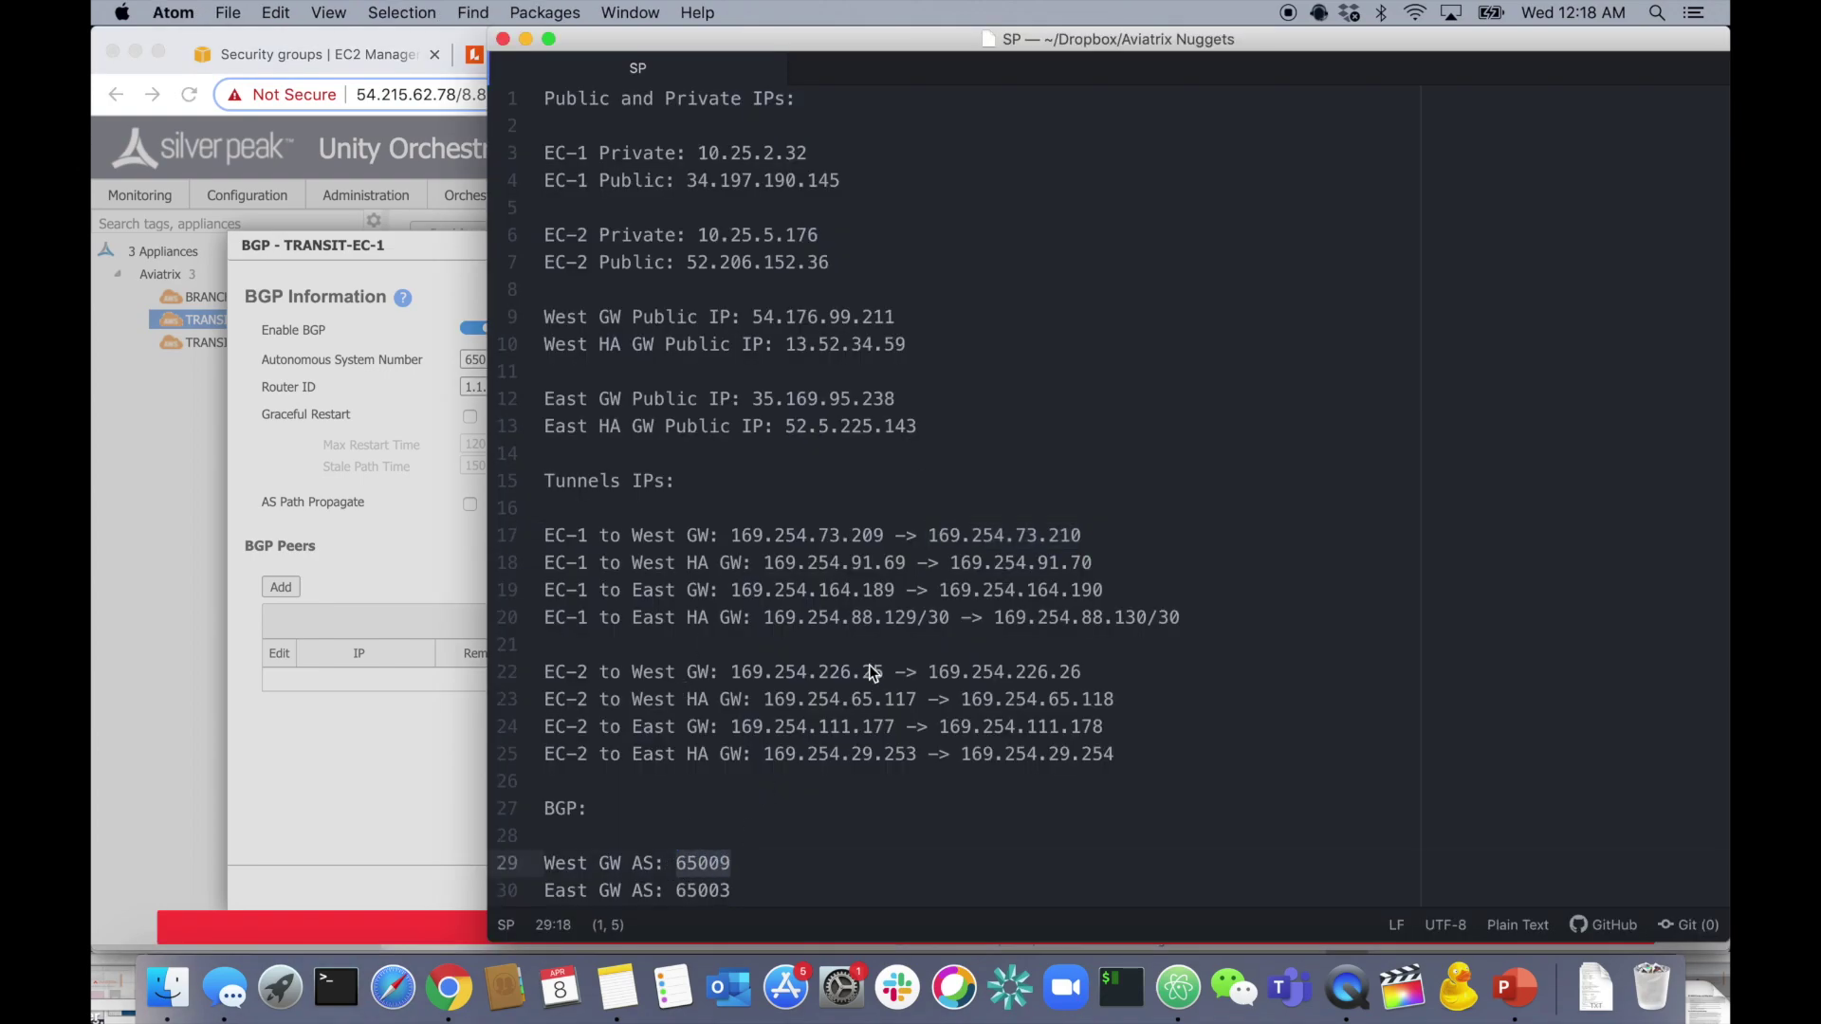
key("super+Tab")
key("super+a")
key("super+v")
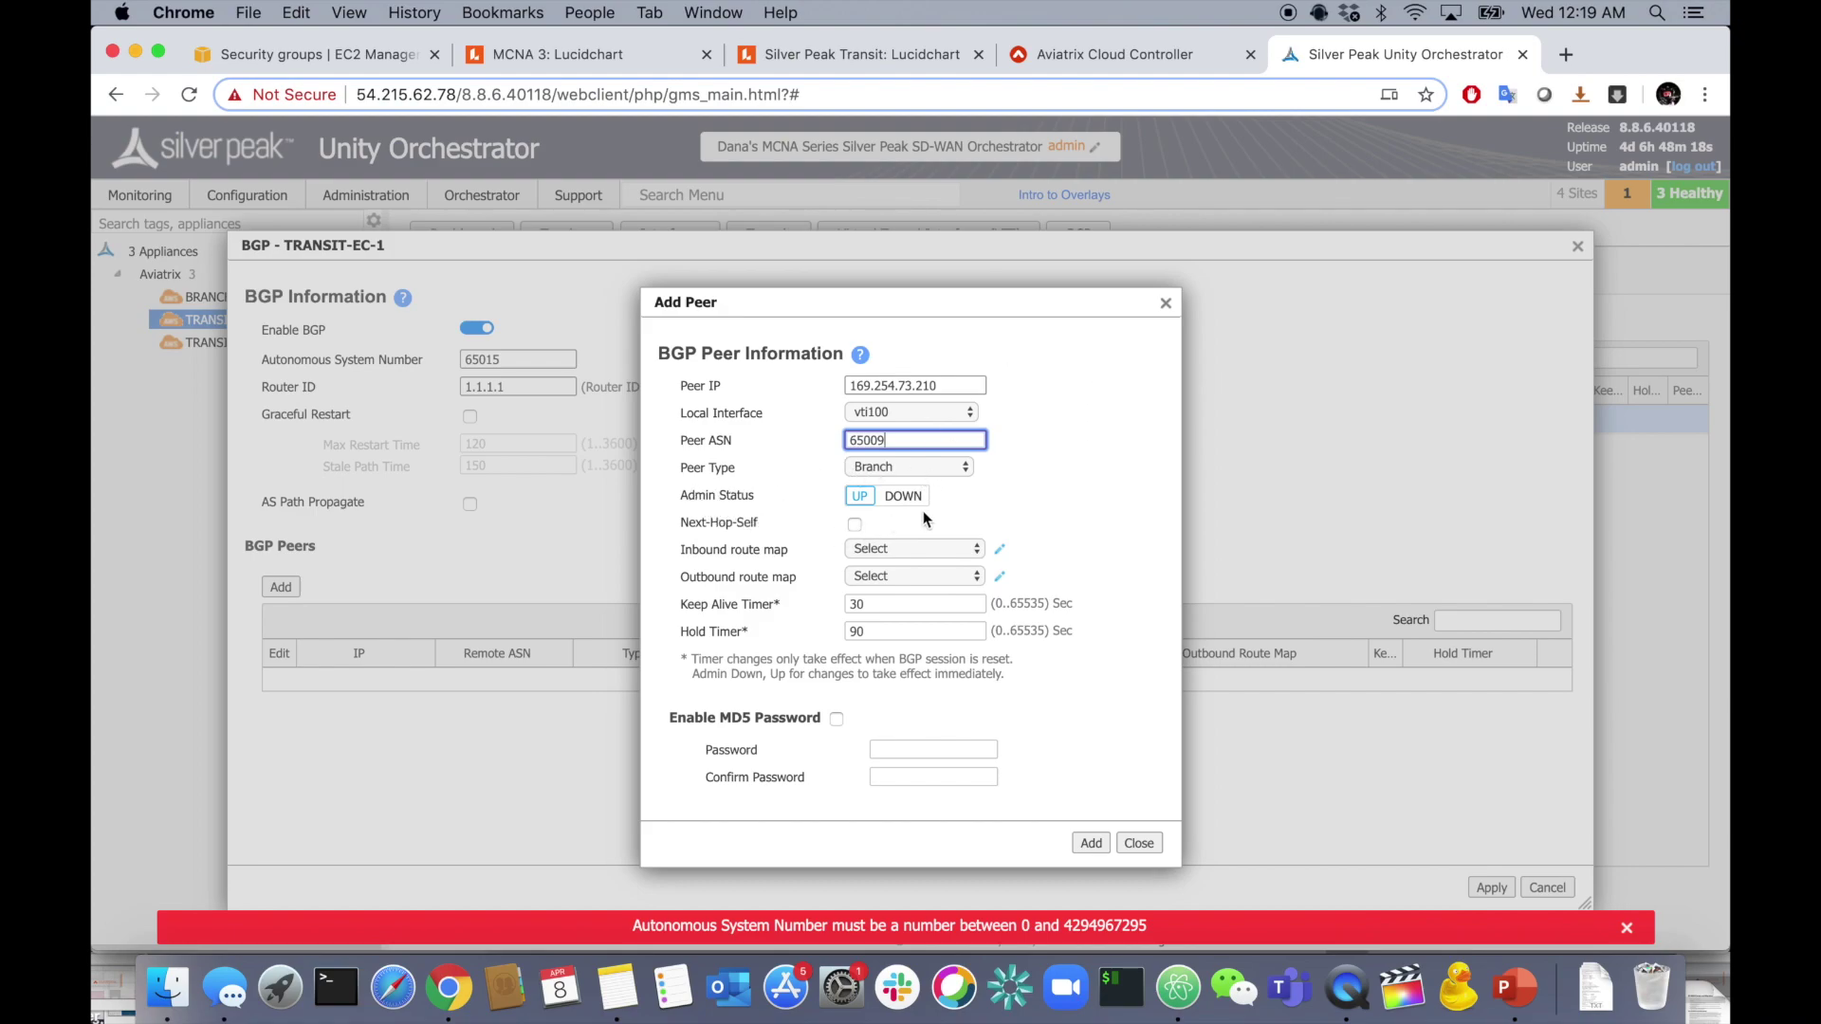
left_click(736, 559)
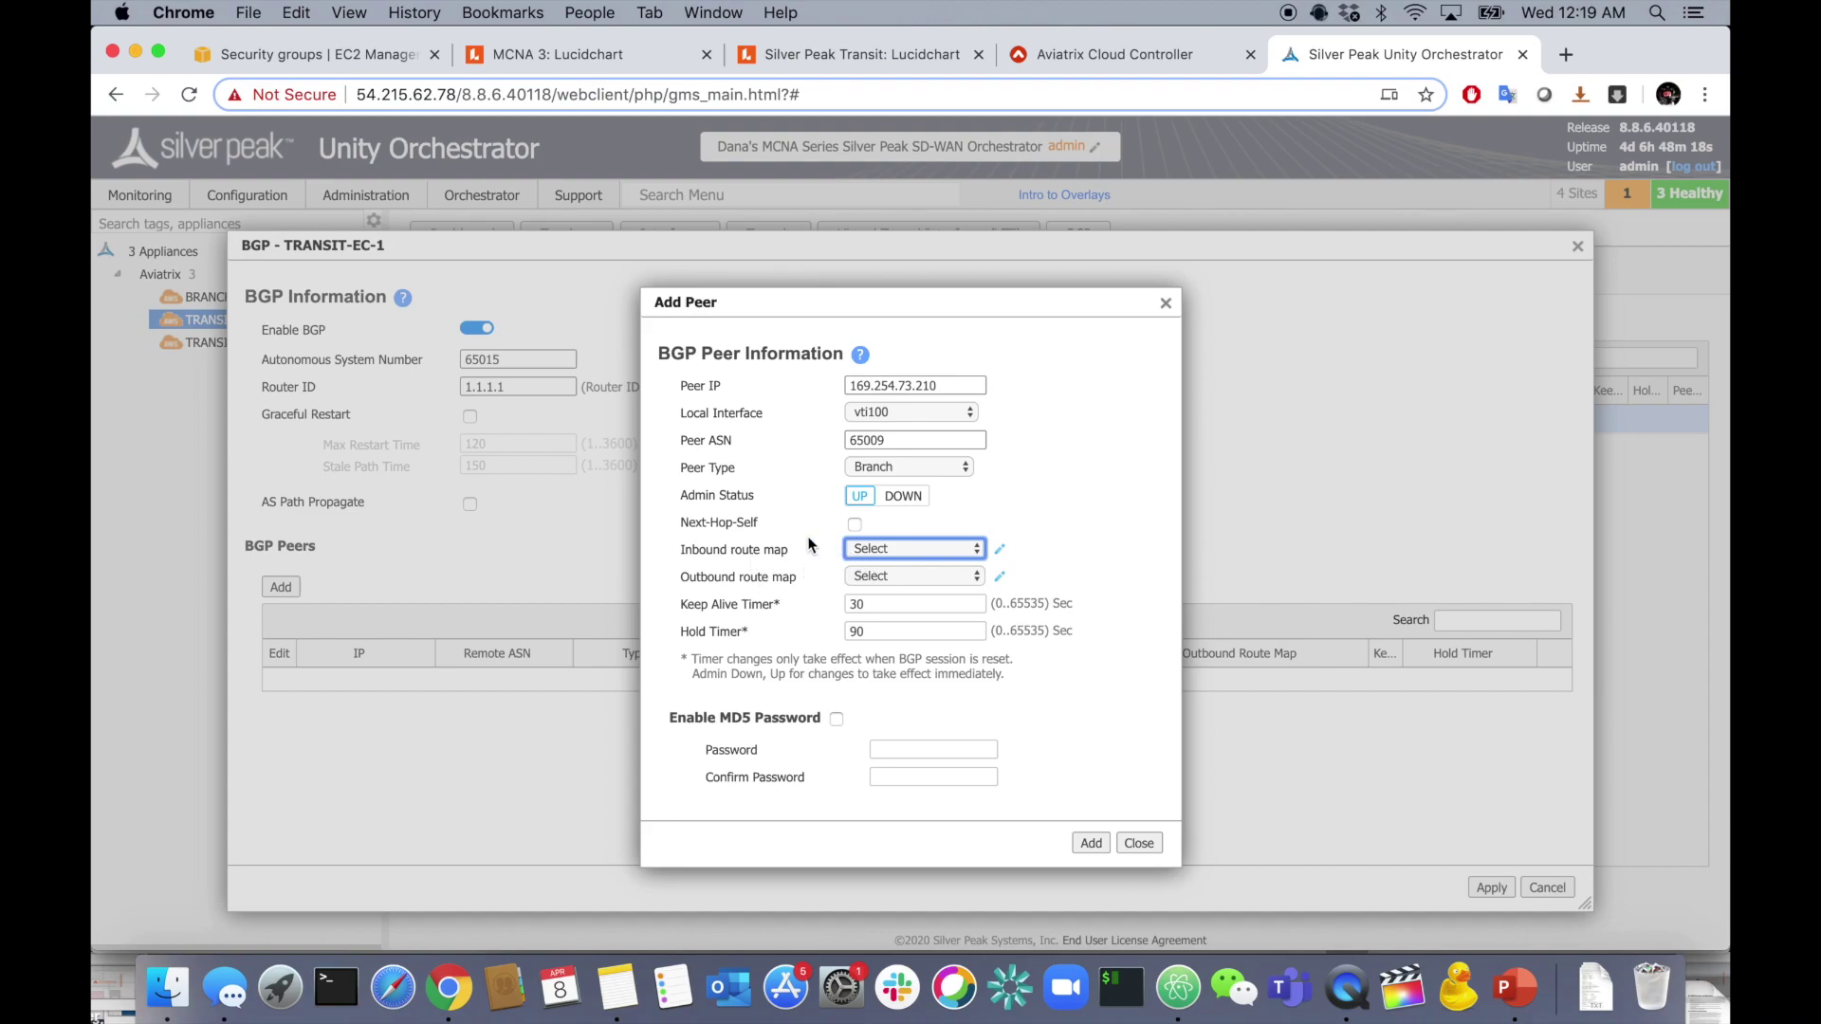
- Use default_rtmap_bgp_inbound_br inbound and primary_aviatrix_out outbound route maps
left_click(886, 550)
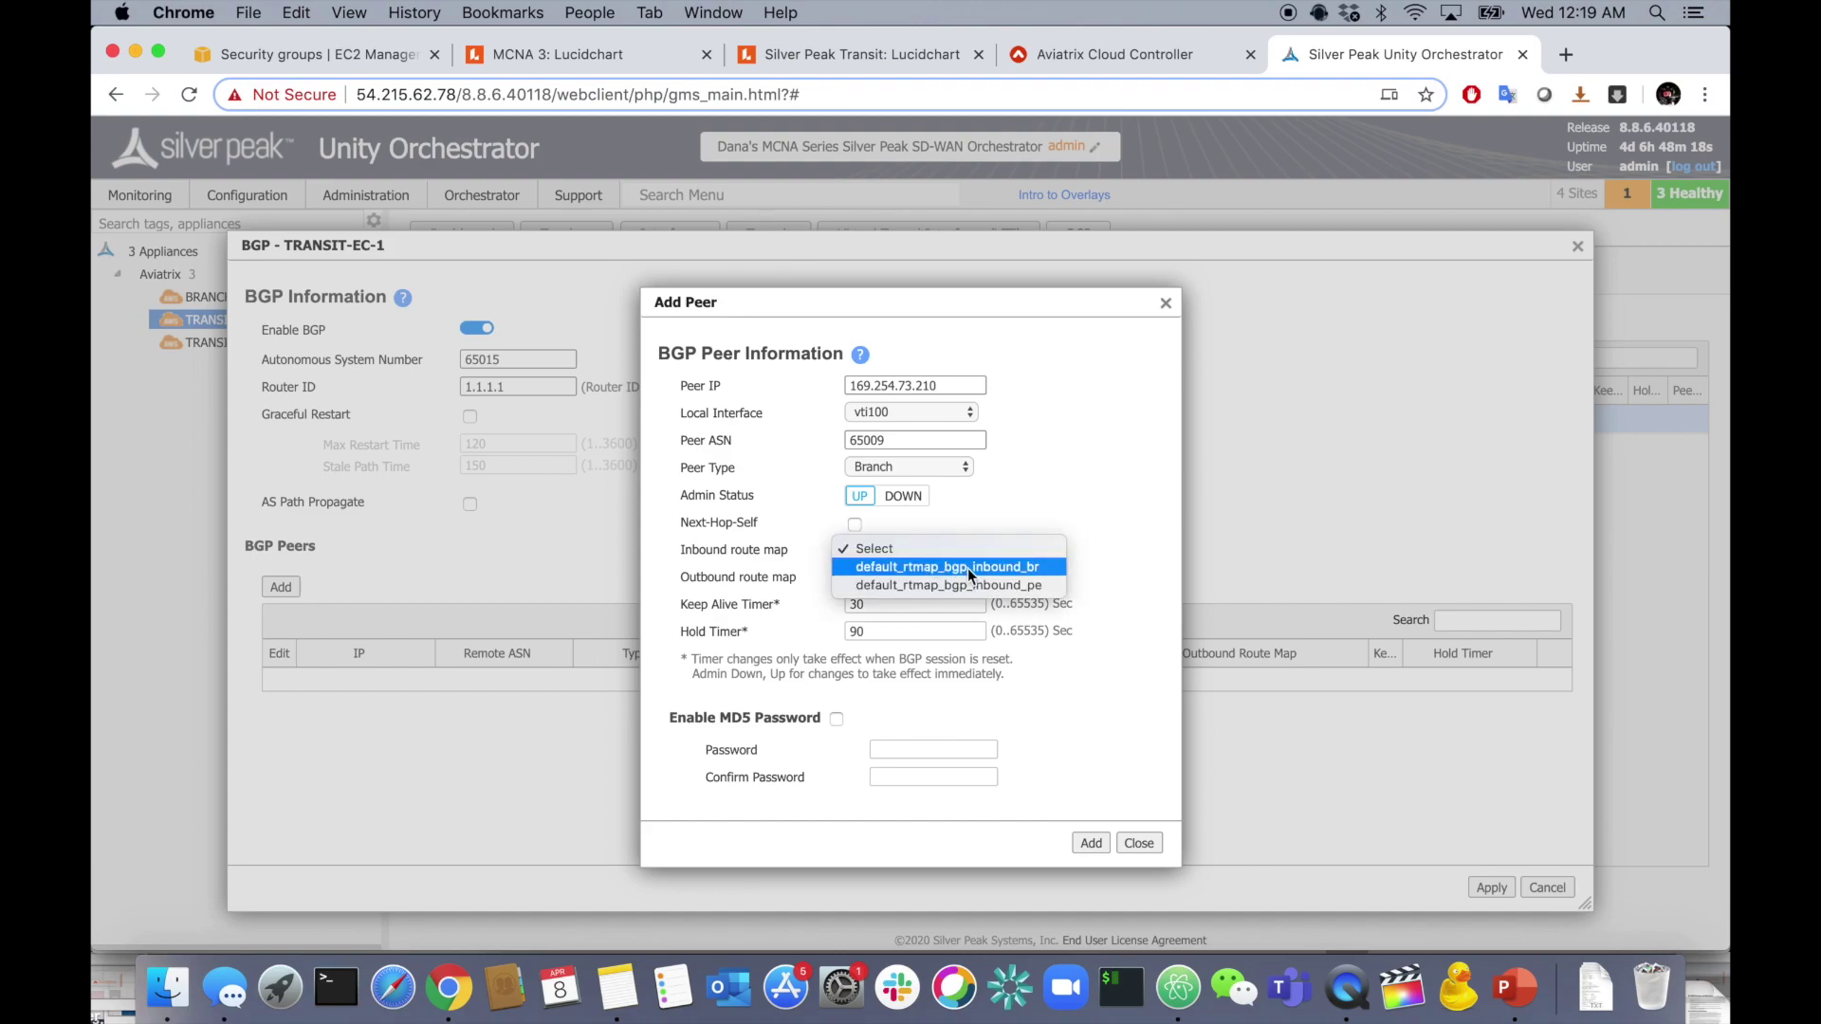
left_click(968, 567)
left_click(941, 581)
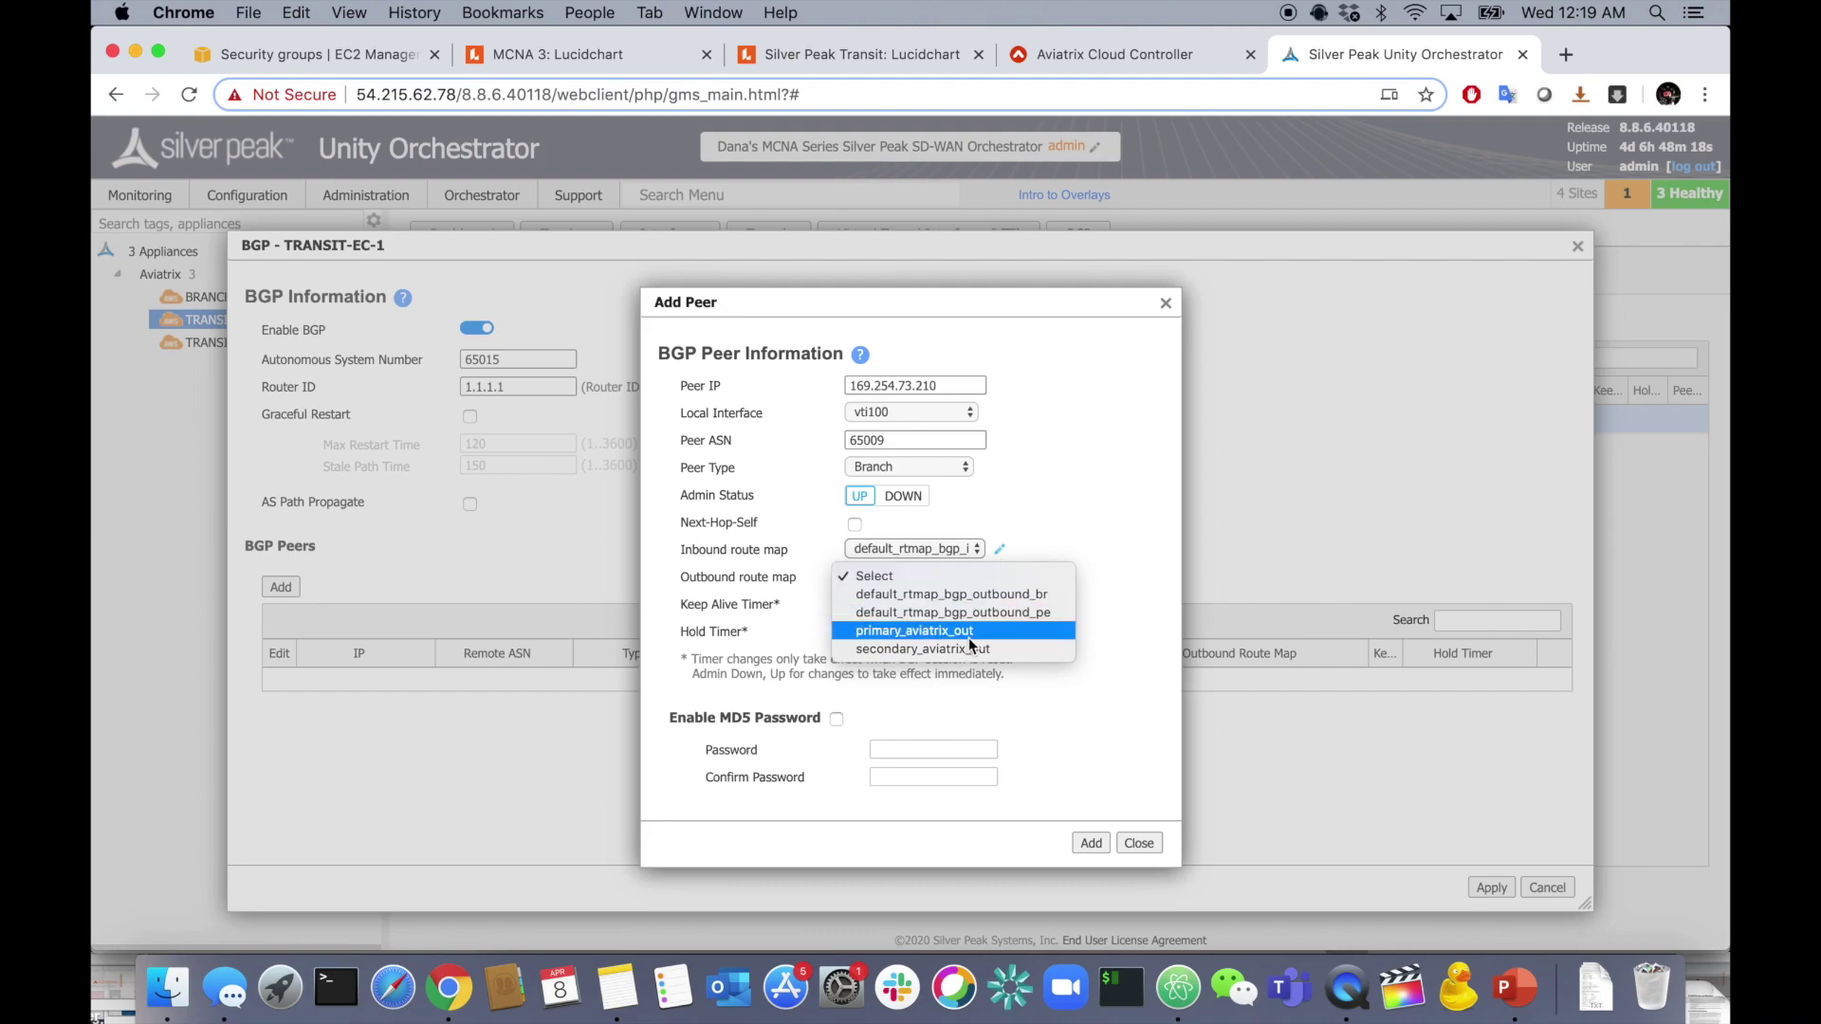
left_click(984, 641)
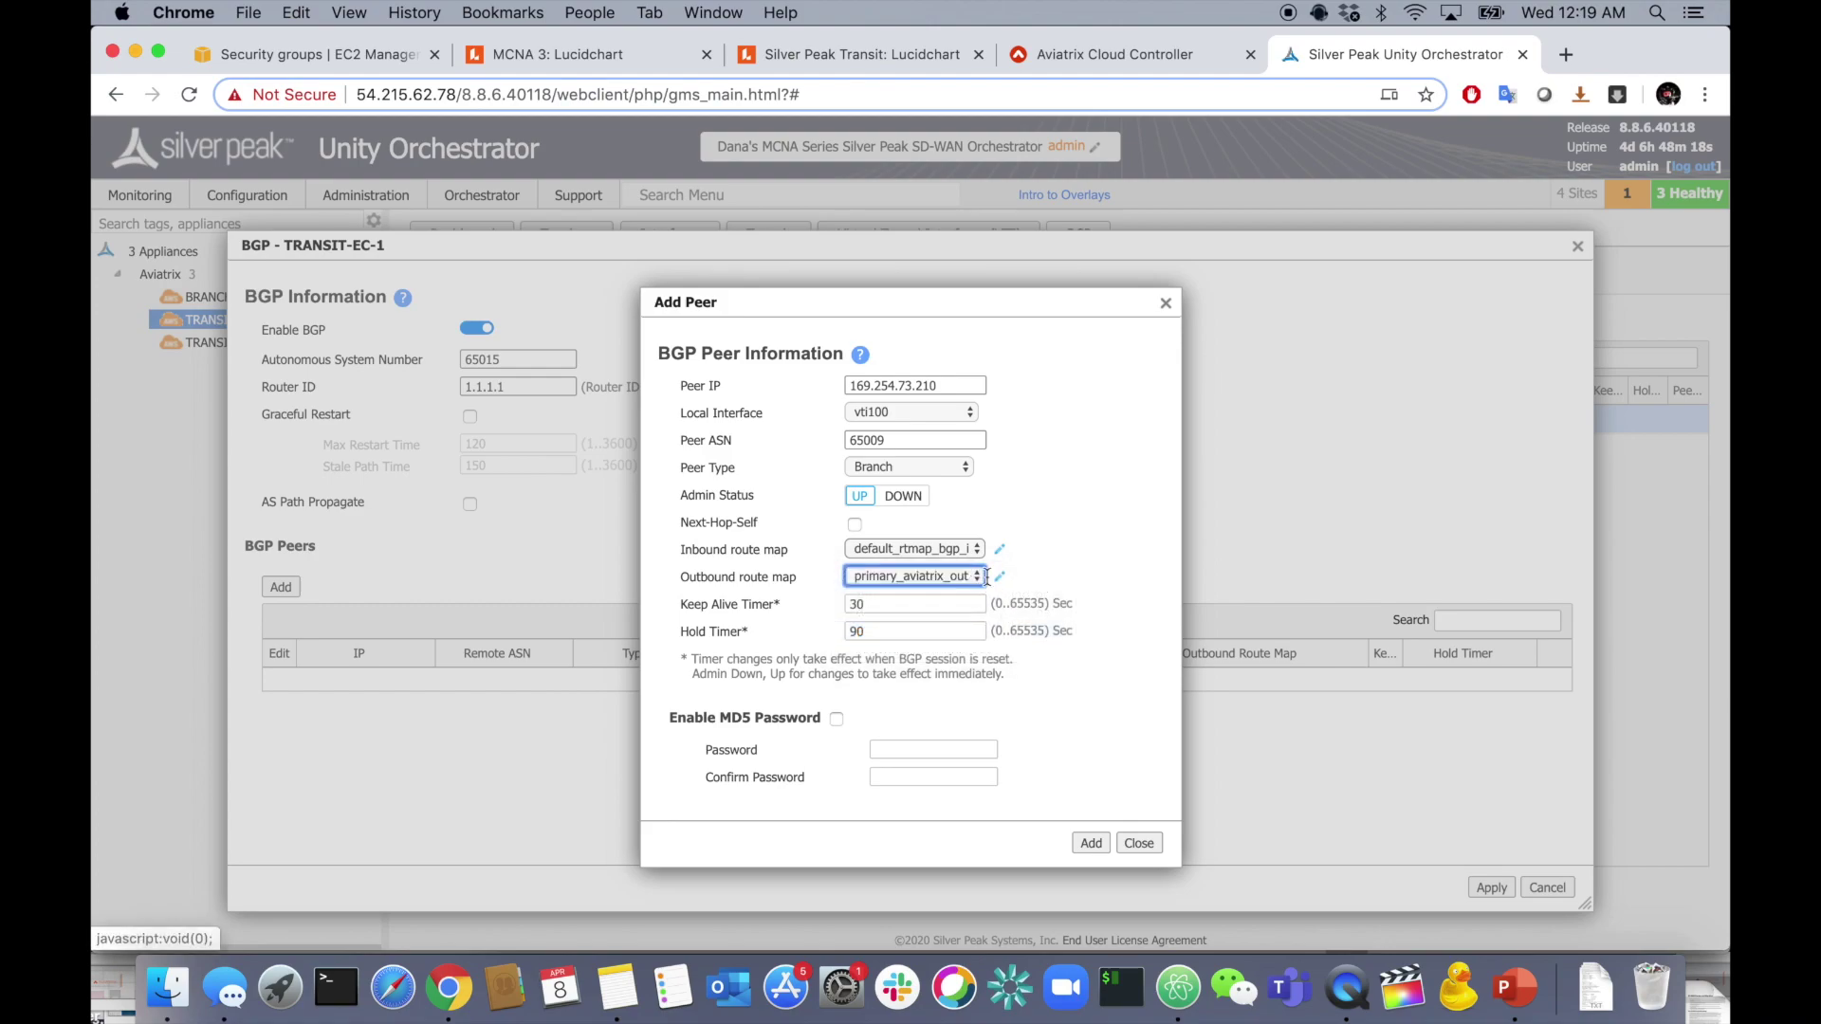
left_click(950, 573)
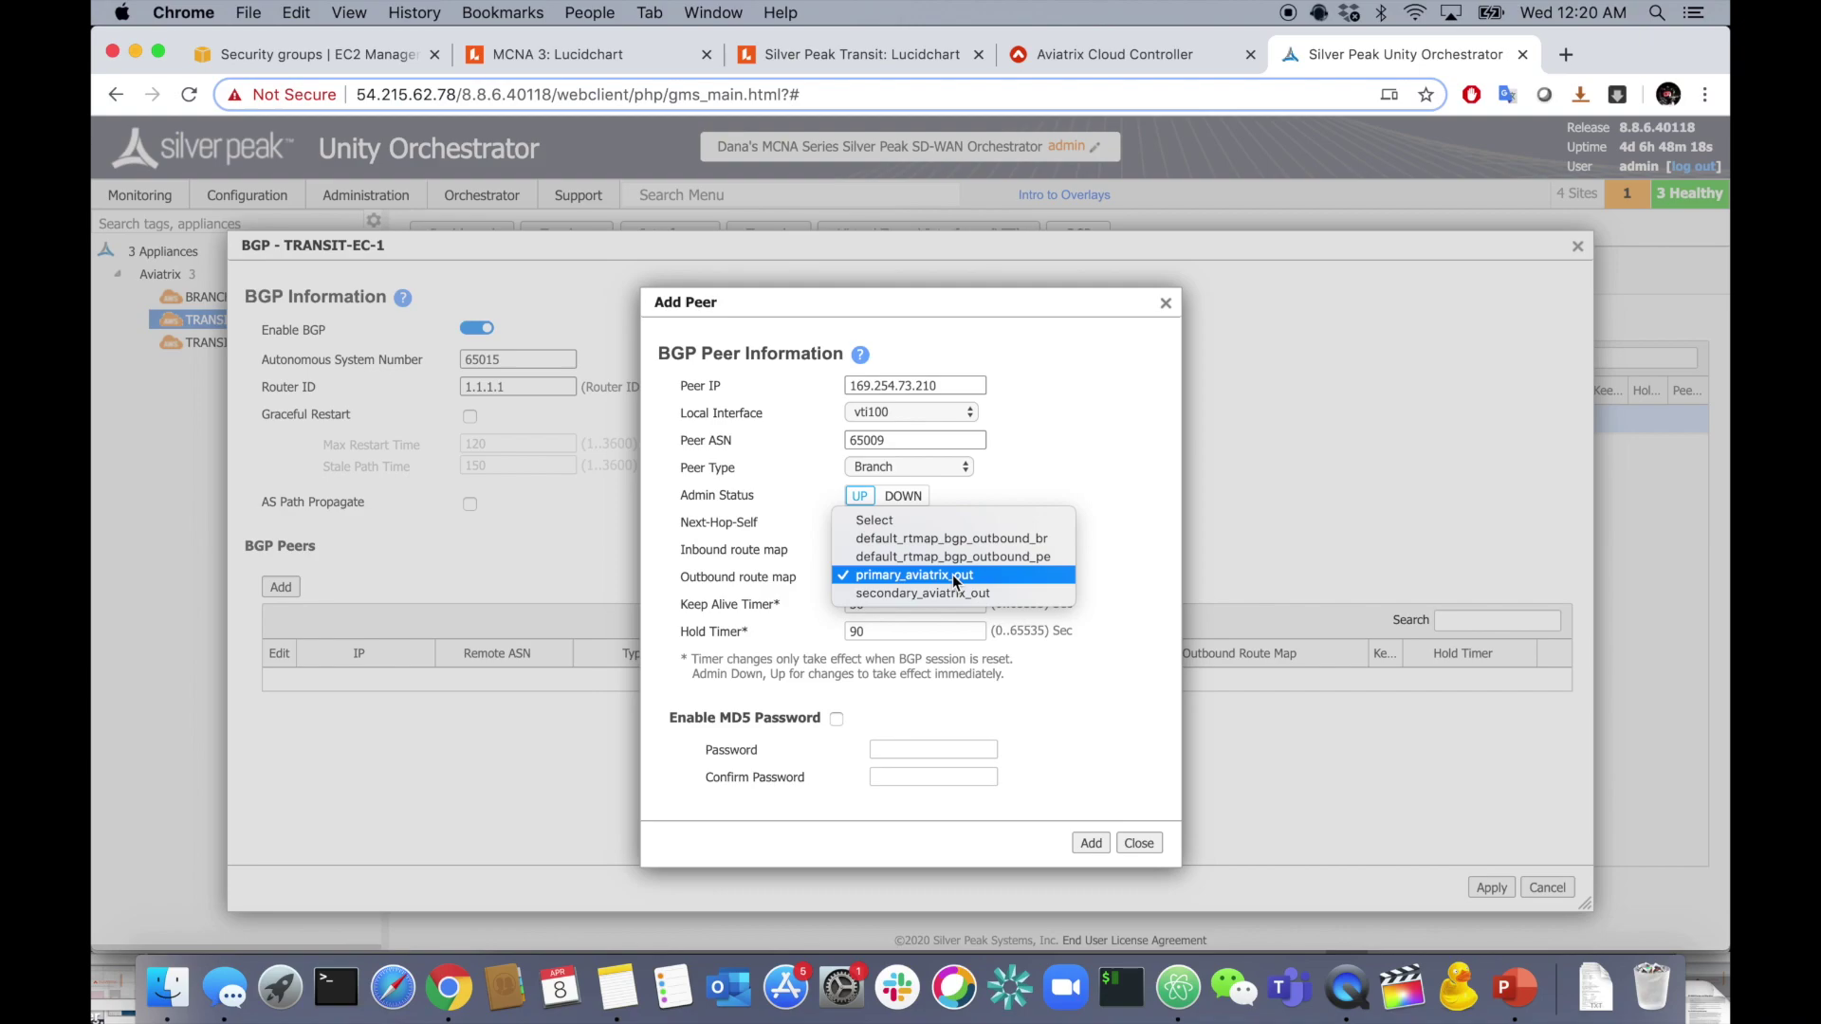
left_click(953, 576)
- Set keepalive 10 and hold timer 30, then add the peer
left_click(920, 607)
double_click(920, 612)
type("10")
key("Tab")
type("30")
left_click(1069, 685)
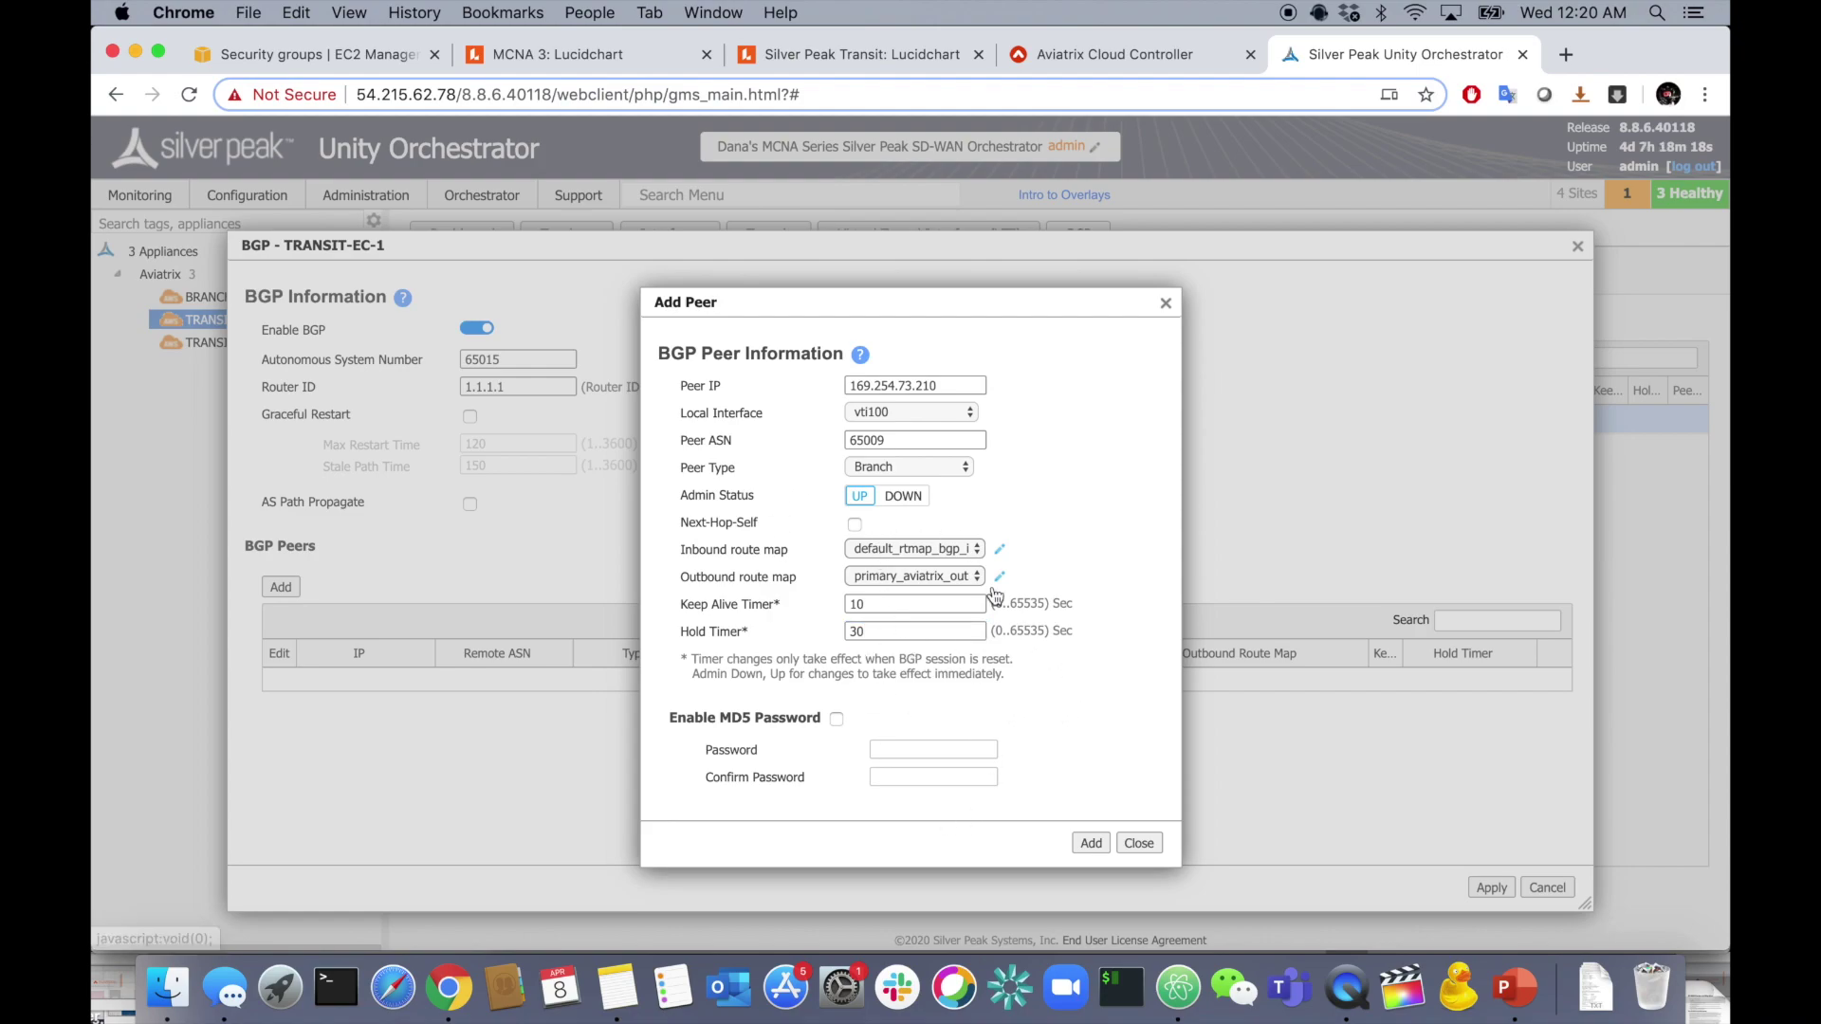
left_click(1089, 842)
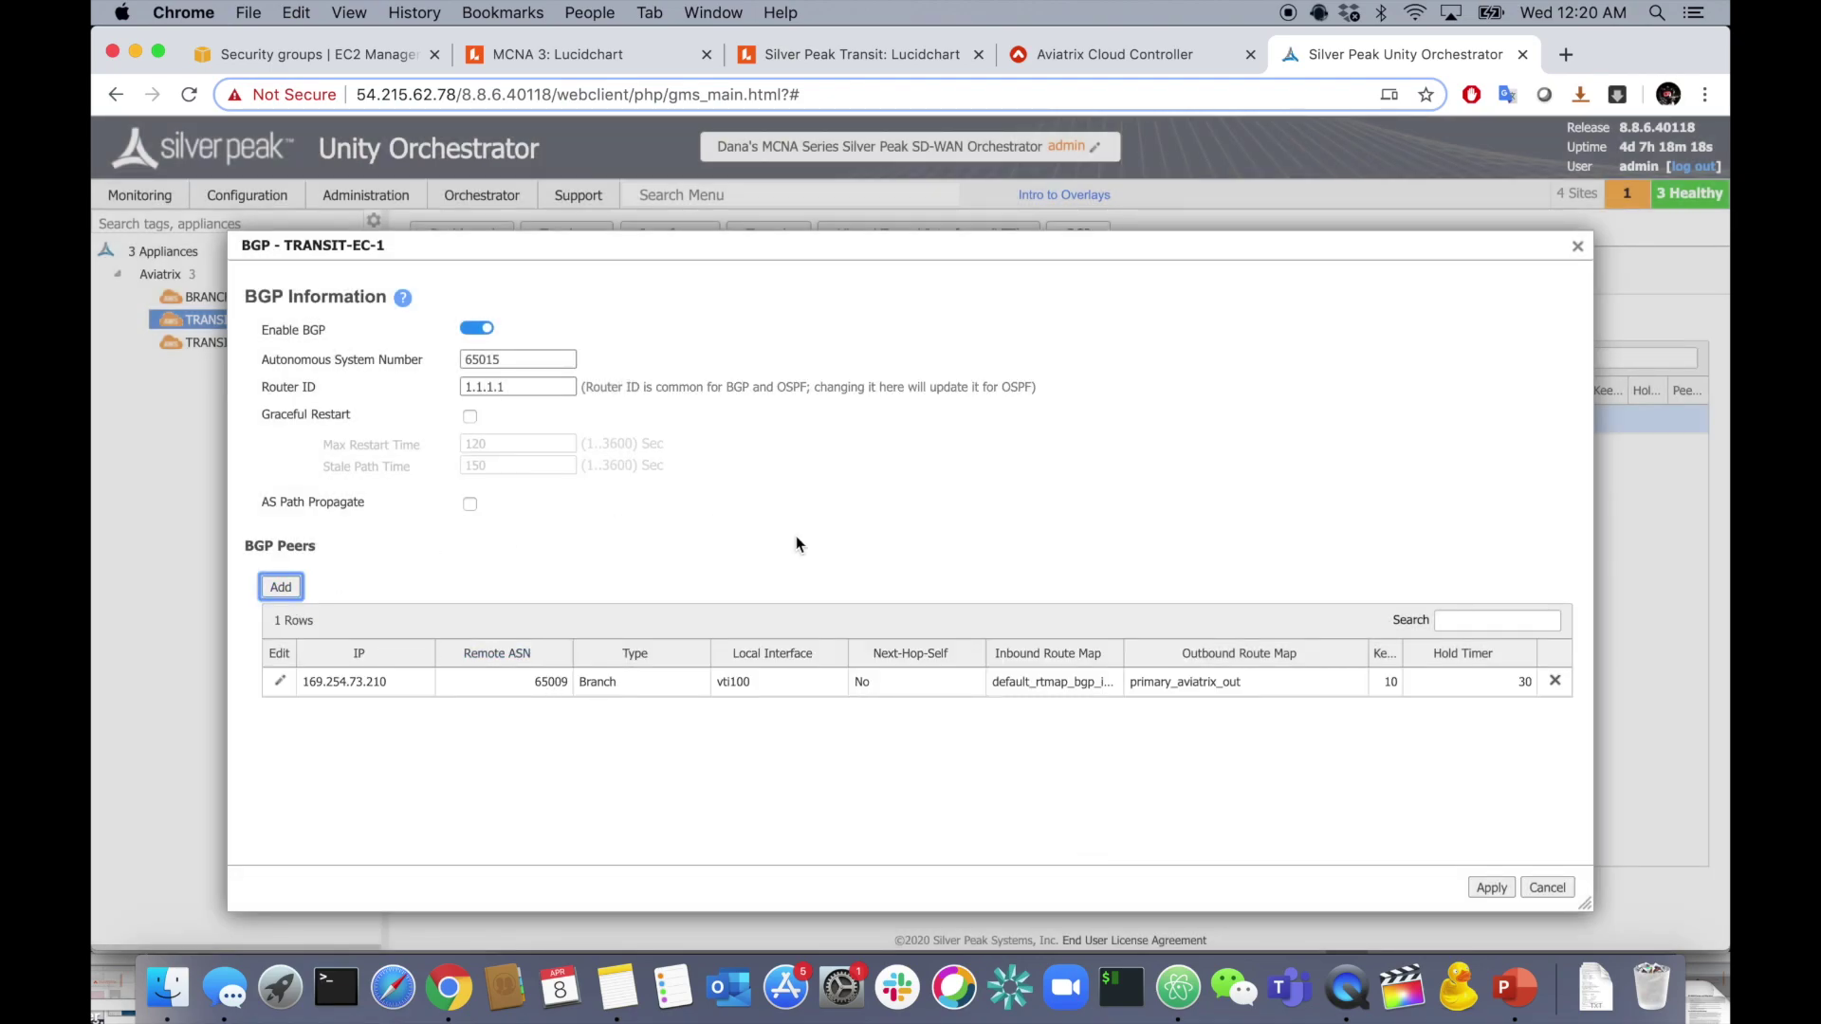
- Start a second peer with IP 169.254.91.70 on local interface vti101
left_click(281, 588)
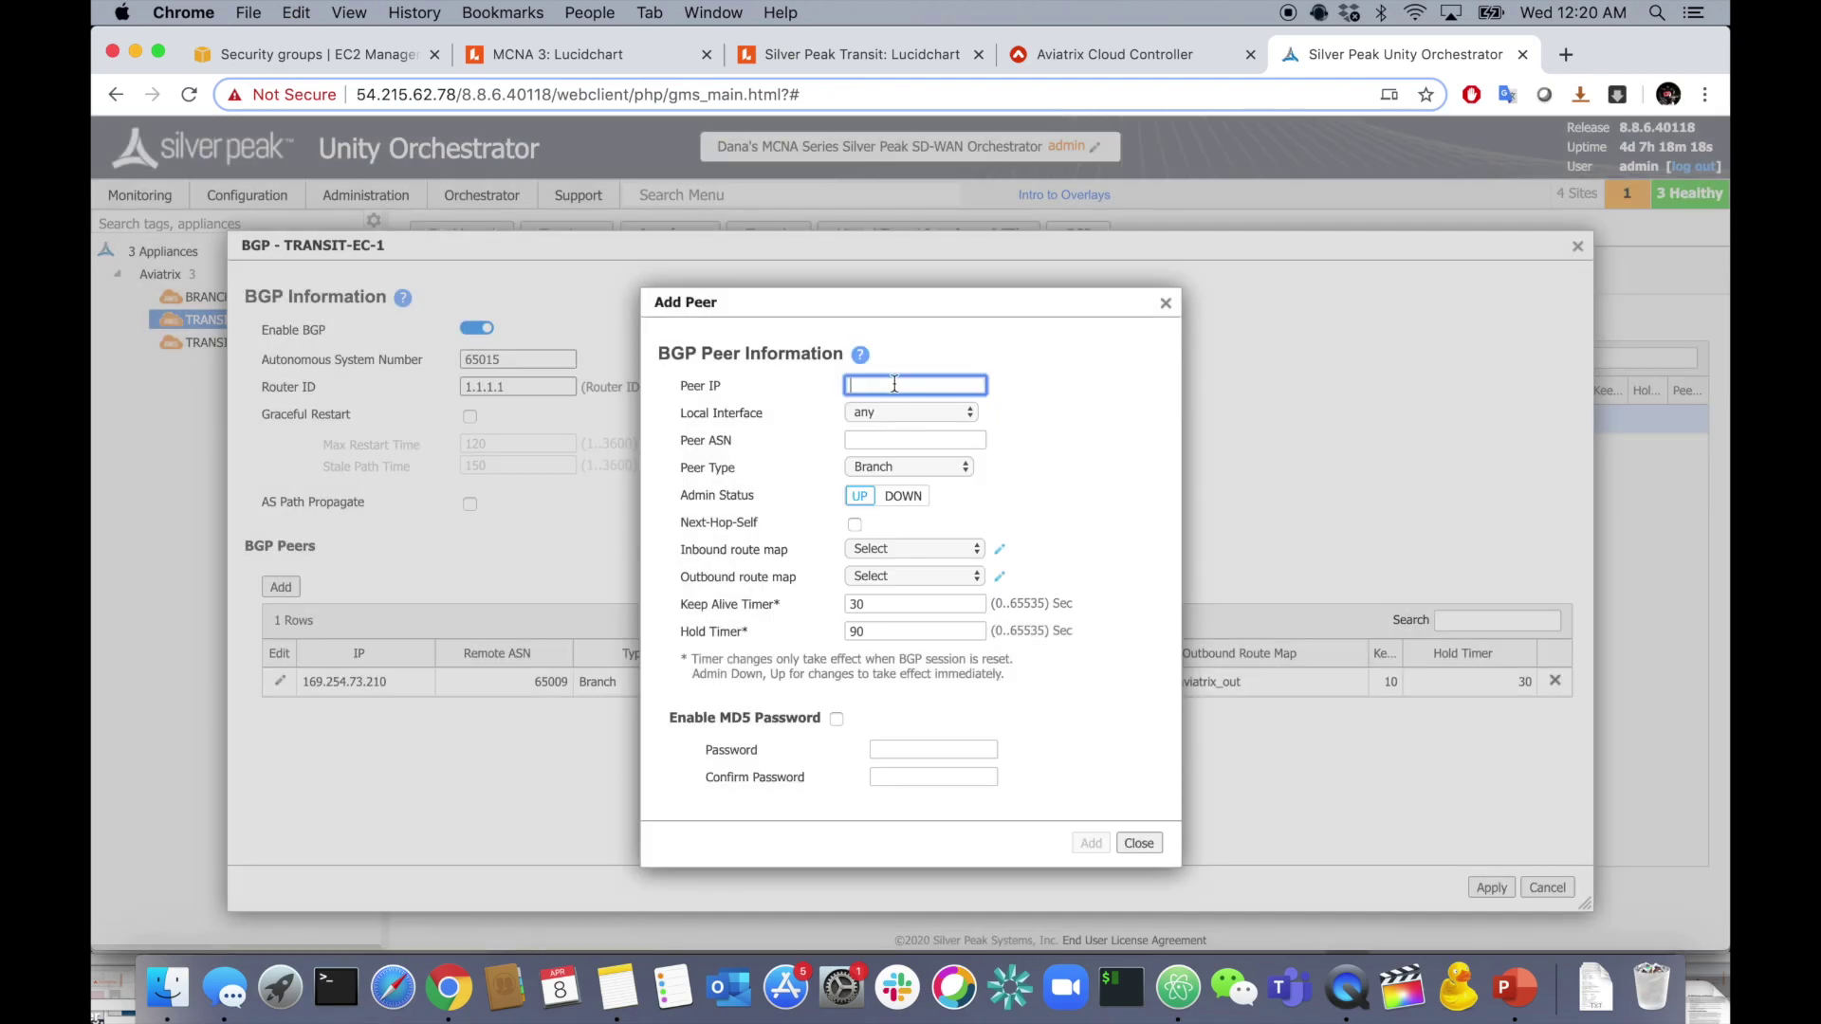
key("super+Tab")
left_click(956, 565)
left_click_drag(956, 565, 1092, 565)
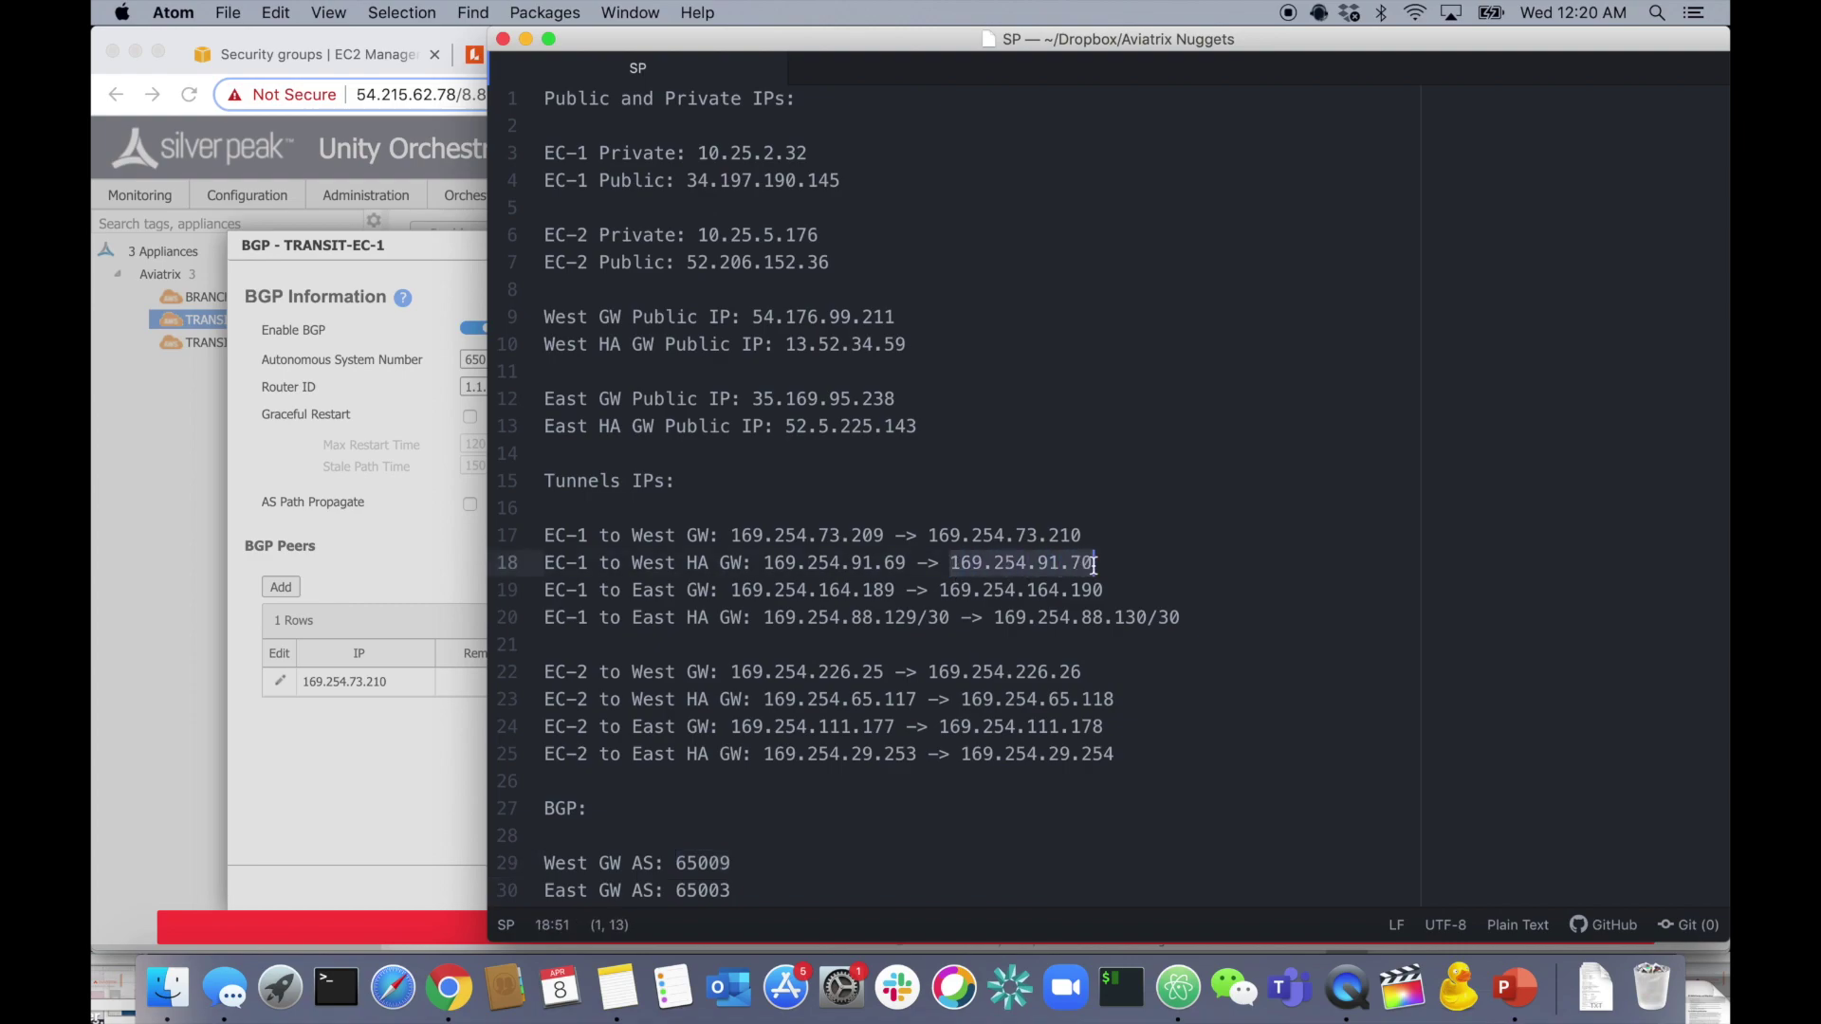
key("super+c")
key("super+Tab")
key("super+v")
left_click(924, 413)
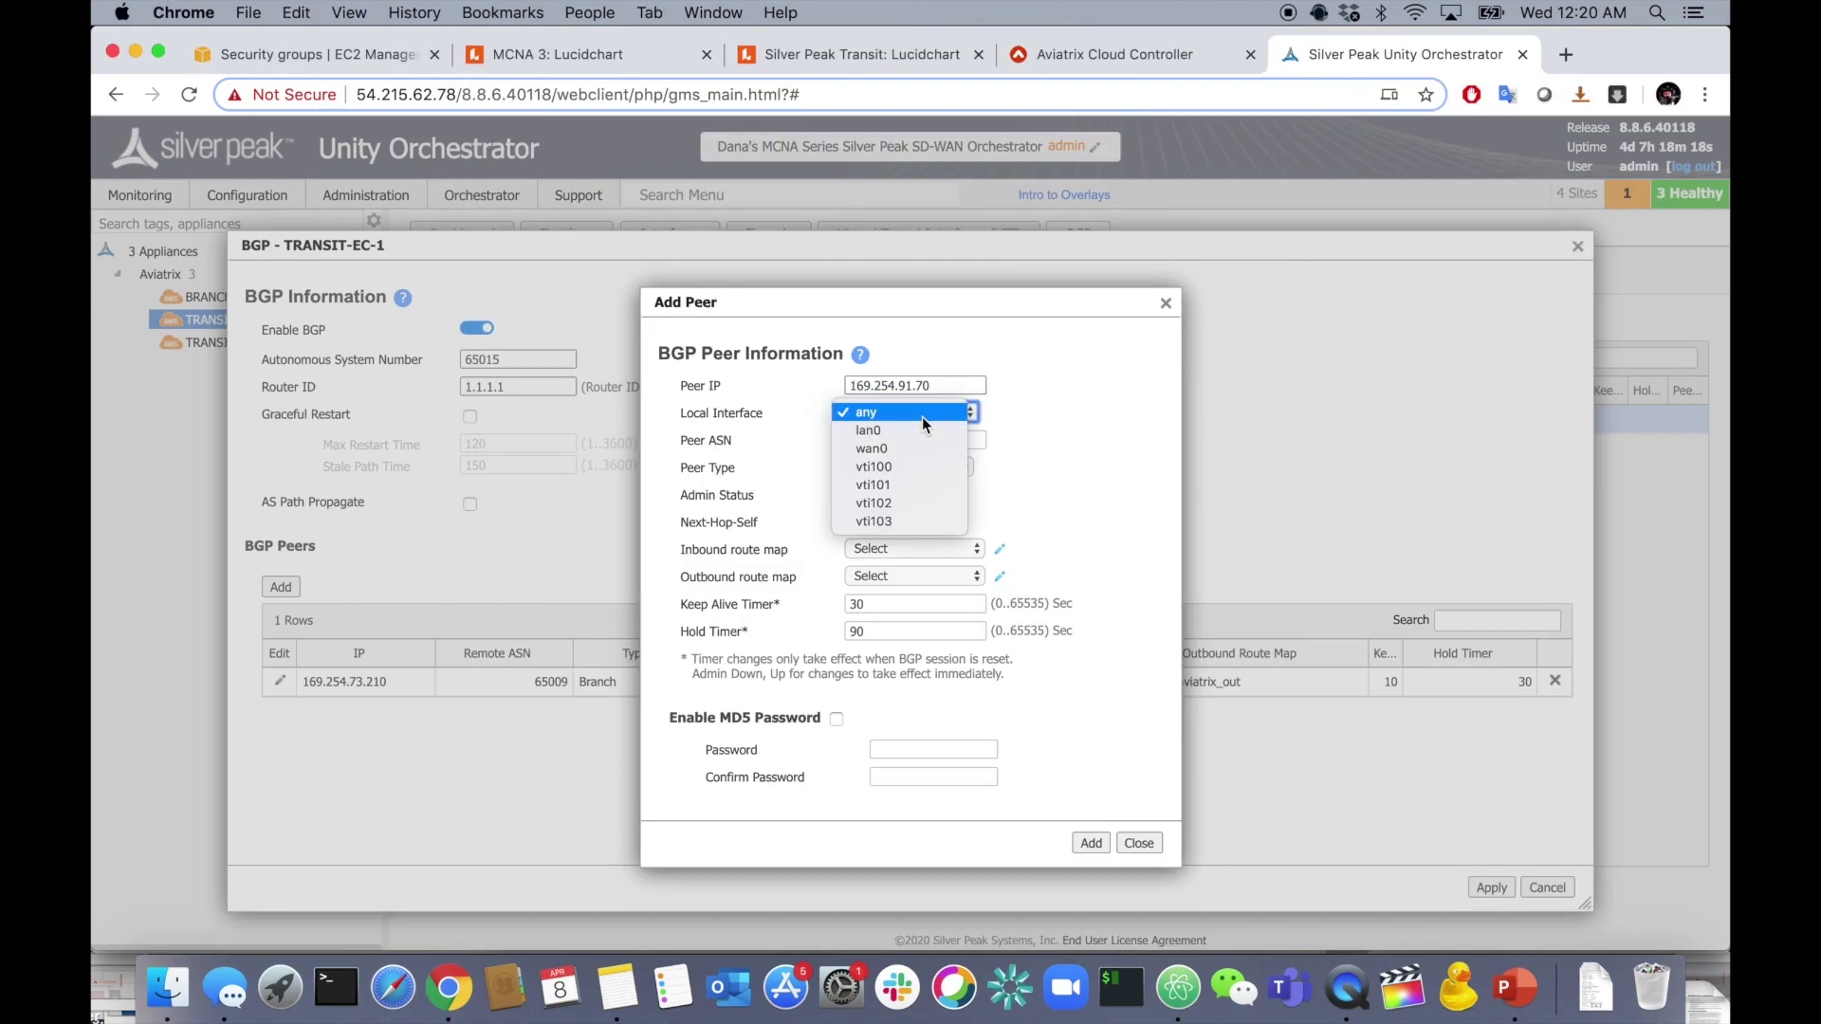
left_click(910, 485)
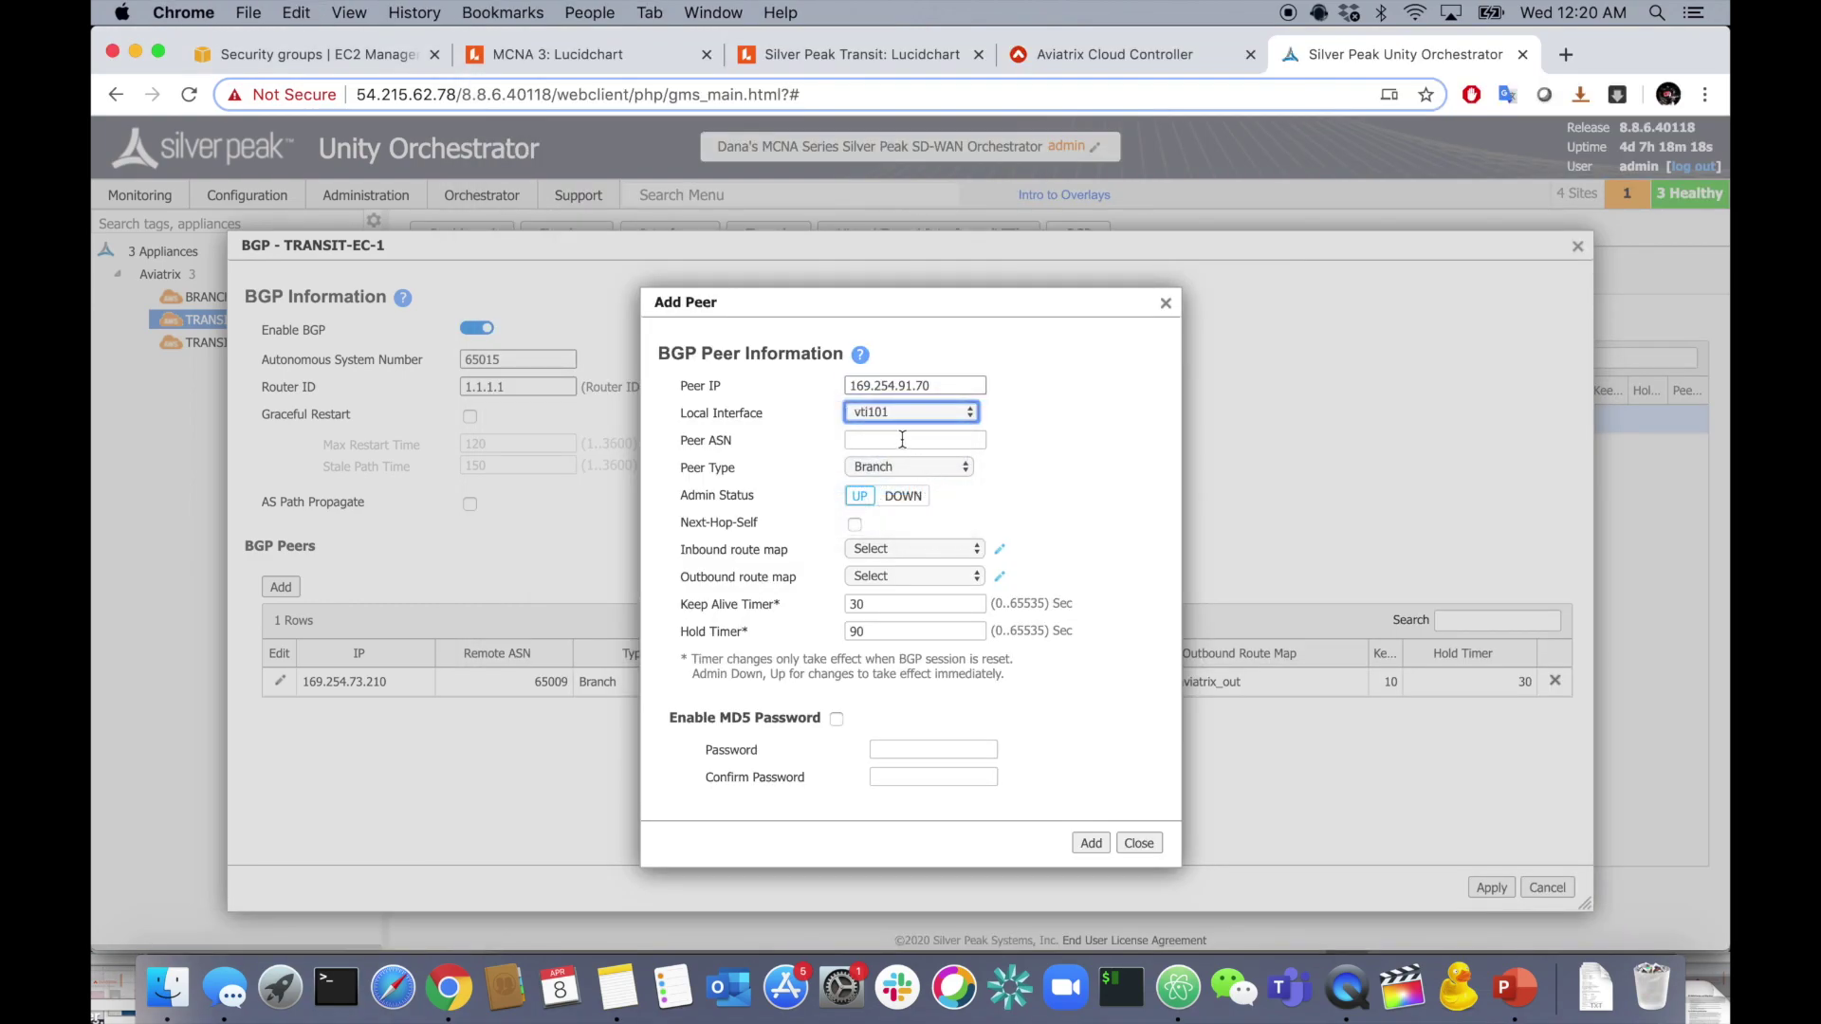
- Give it ASN 65009, default inbound and primary_aviatrix_out maps, timers 10/30, and add it
left_click(901, 439)
type("65009")
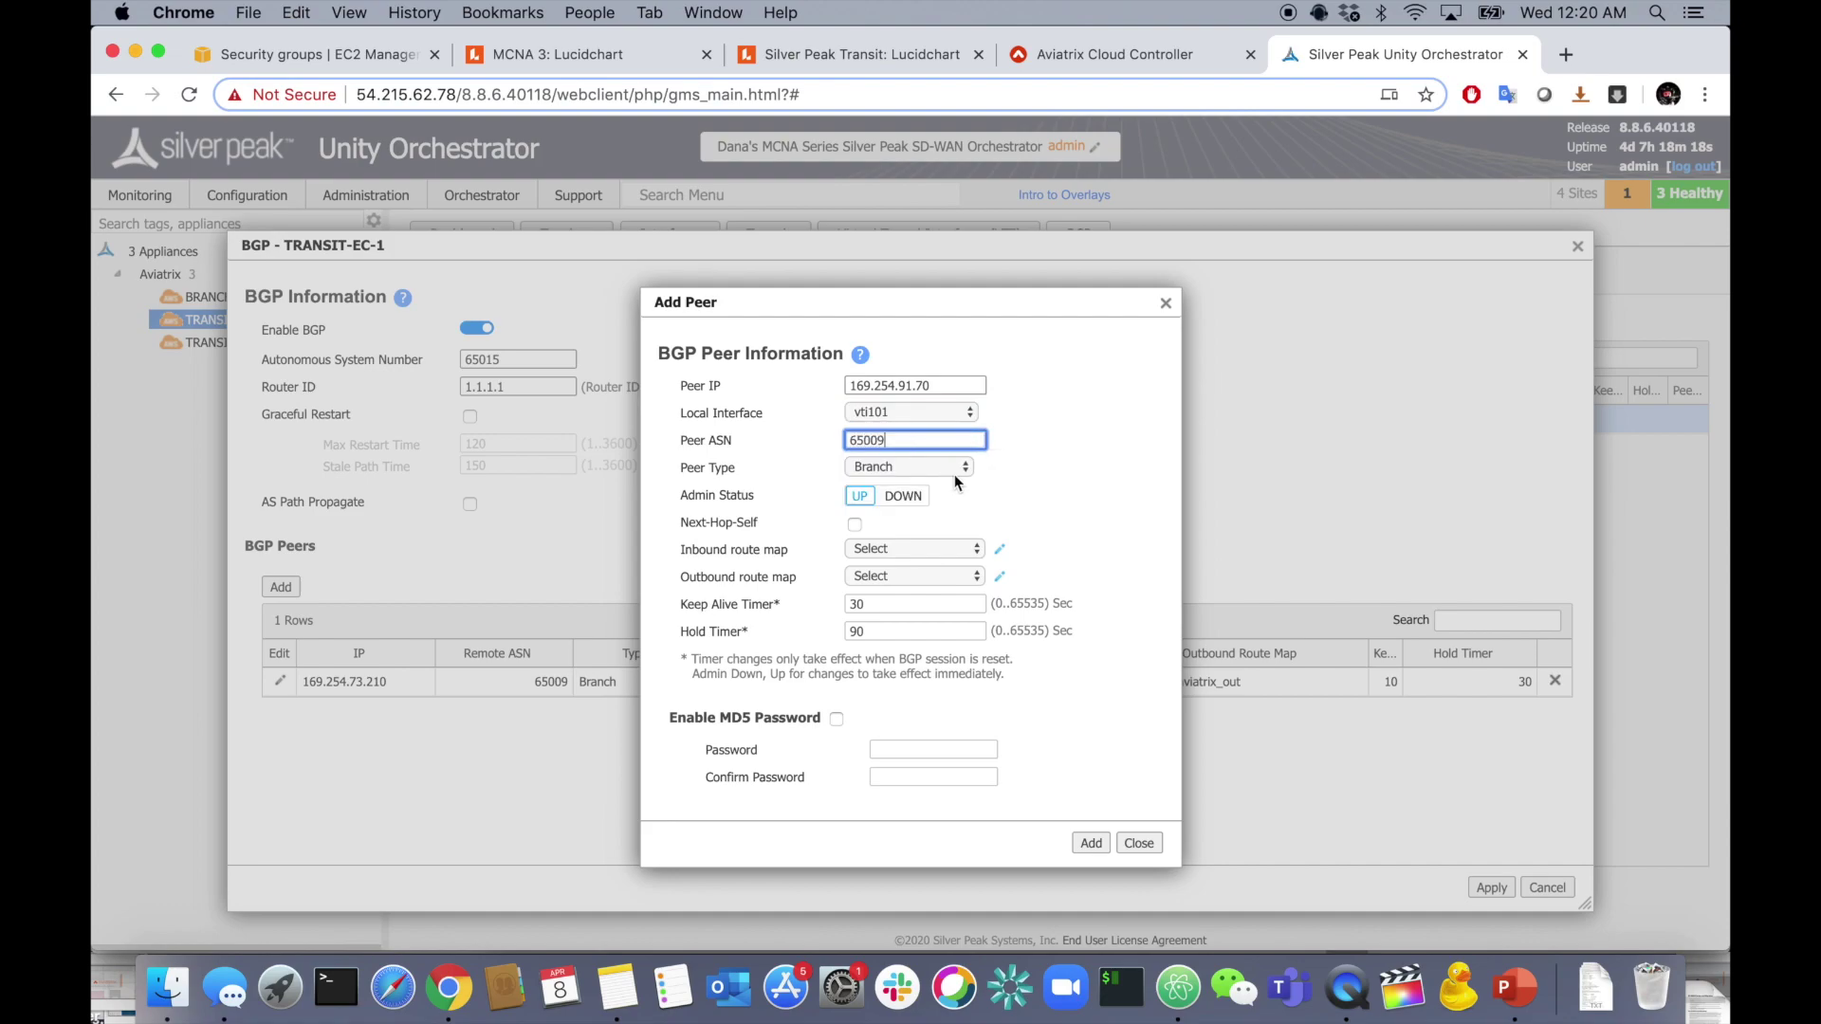
left_click(943, 549)
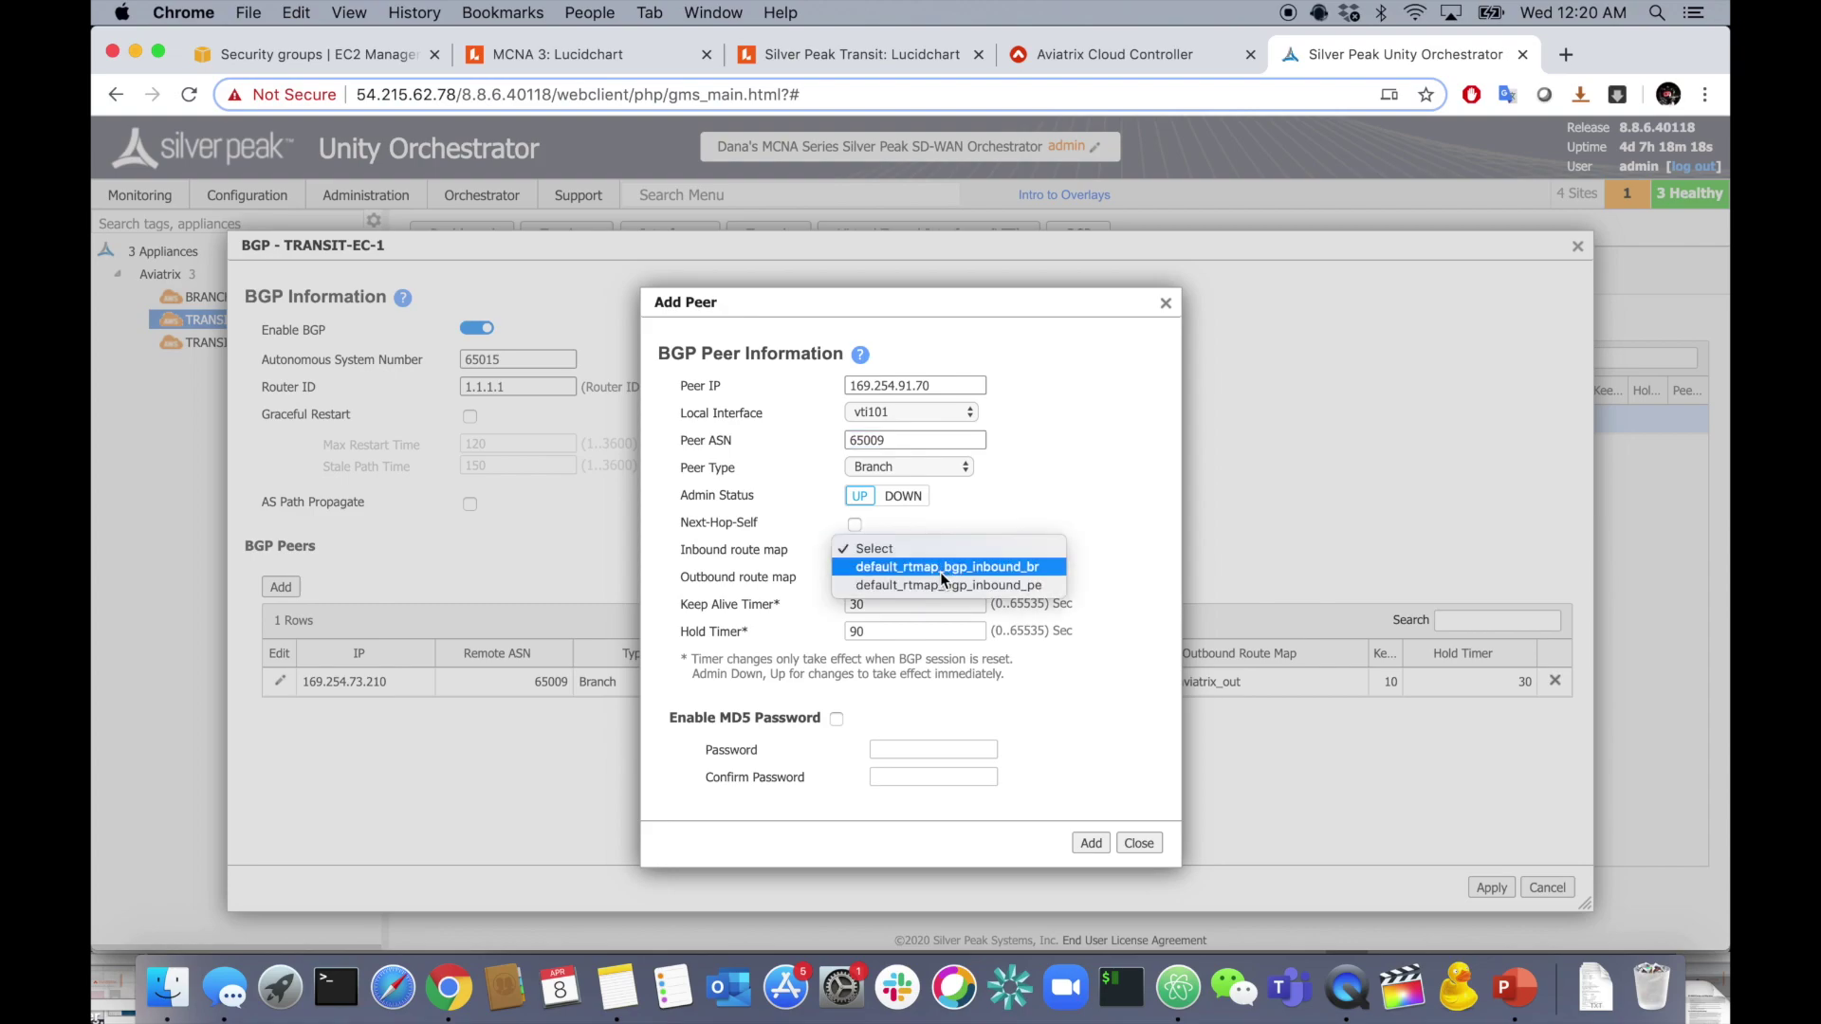
left_click(937, 571)
left_click(920, 581)
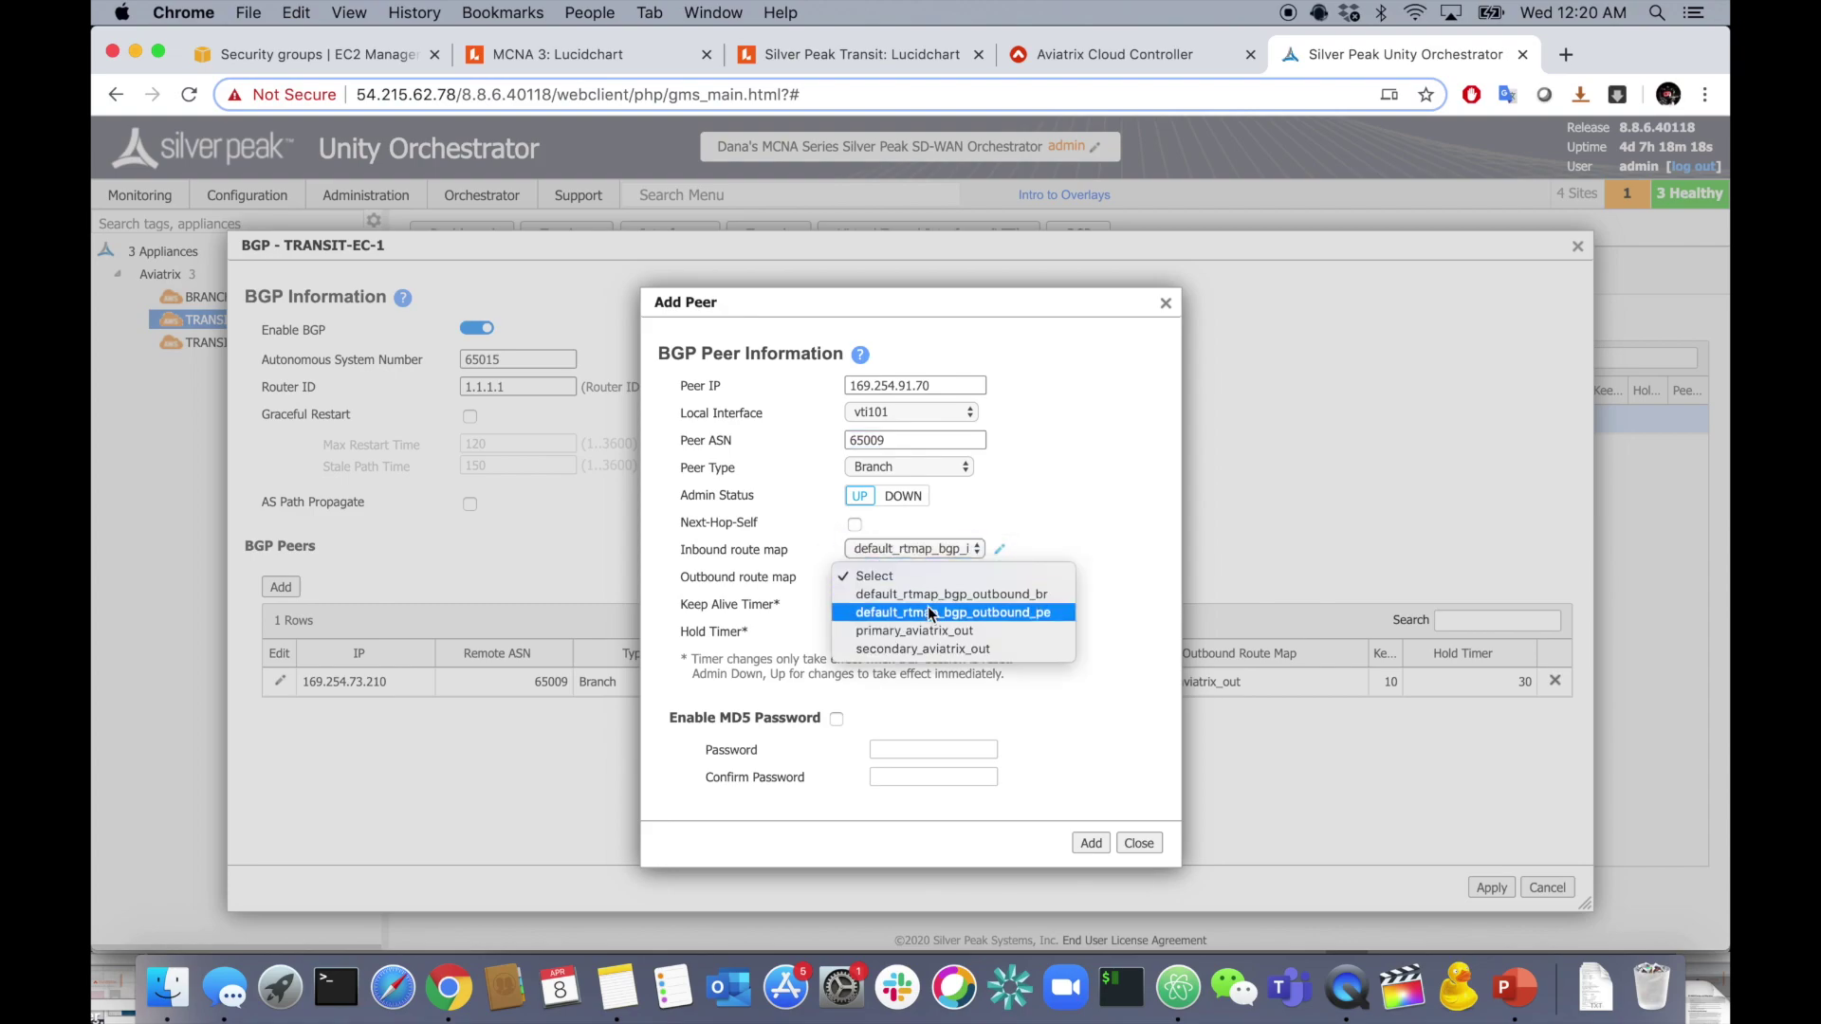
left_click(938, 630)
double_click(871, 605)
type("10")
key("Tab")
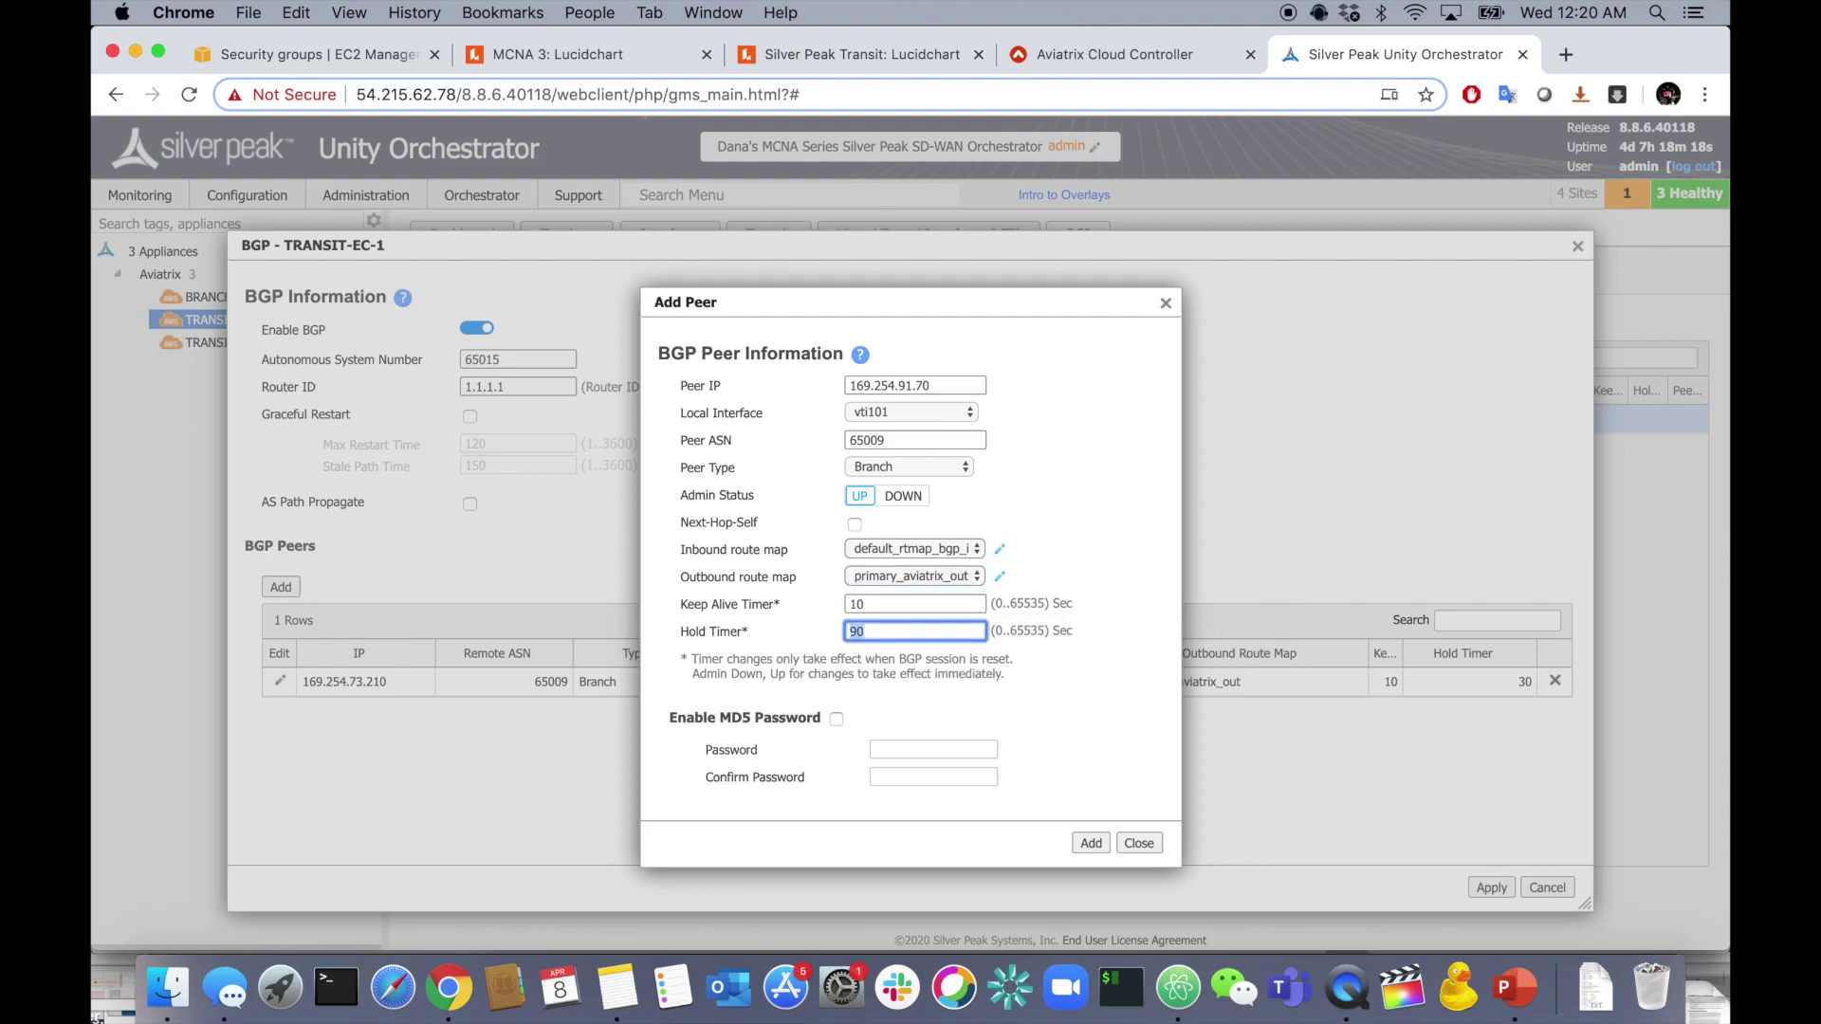
type("30")
left_click(1091, 844)
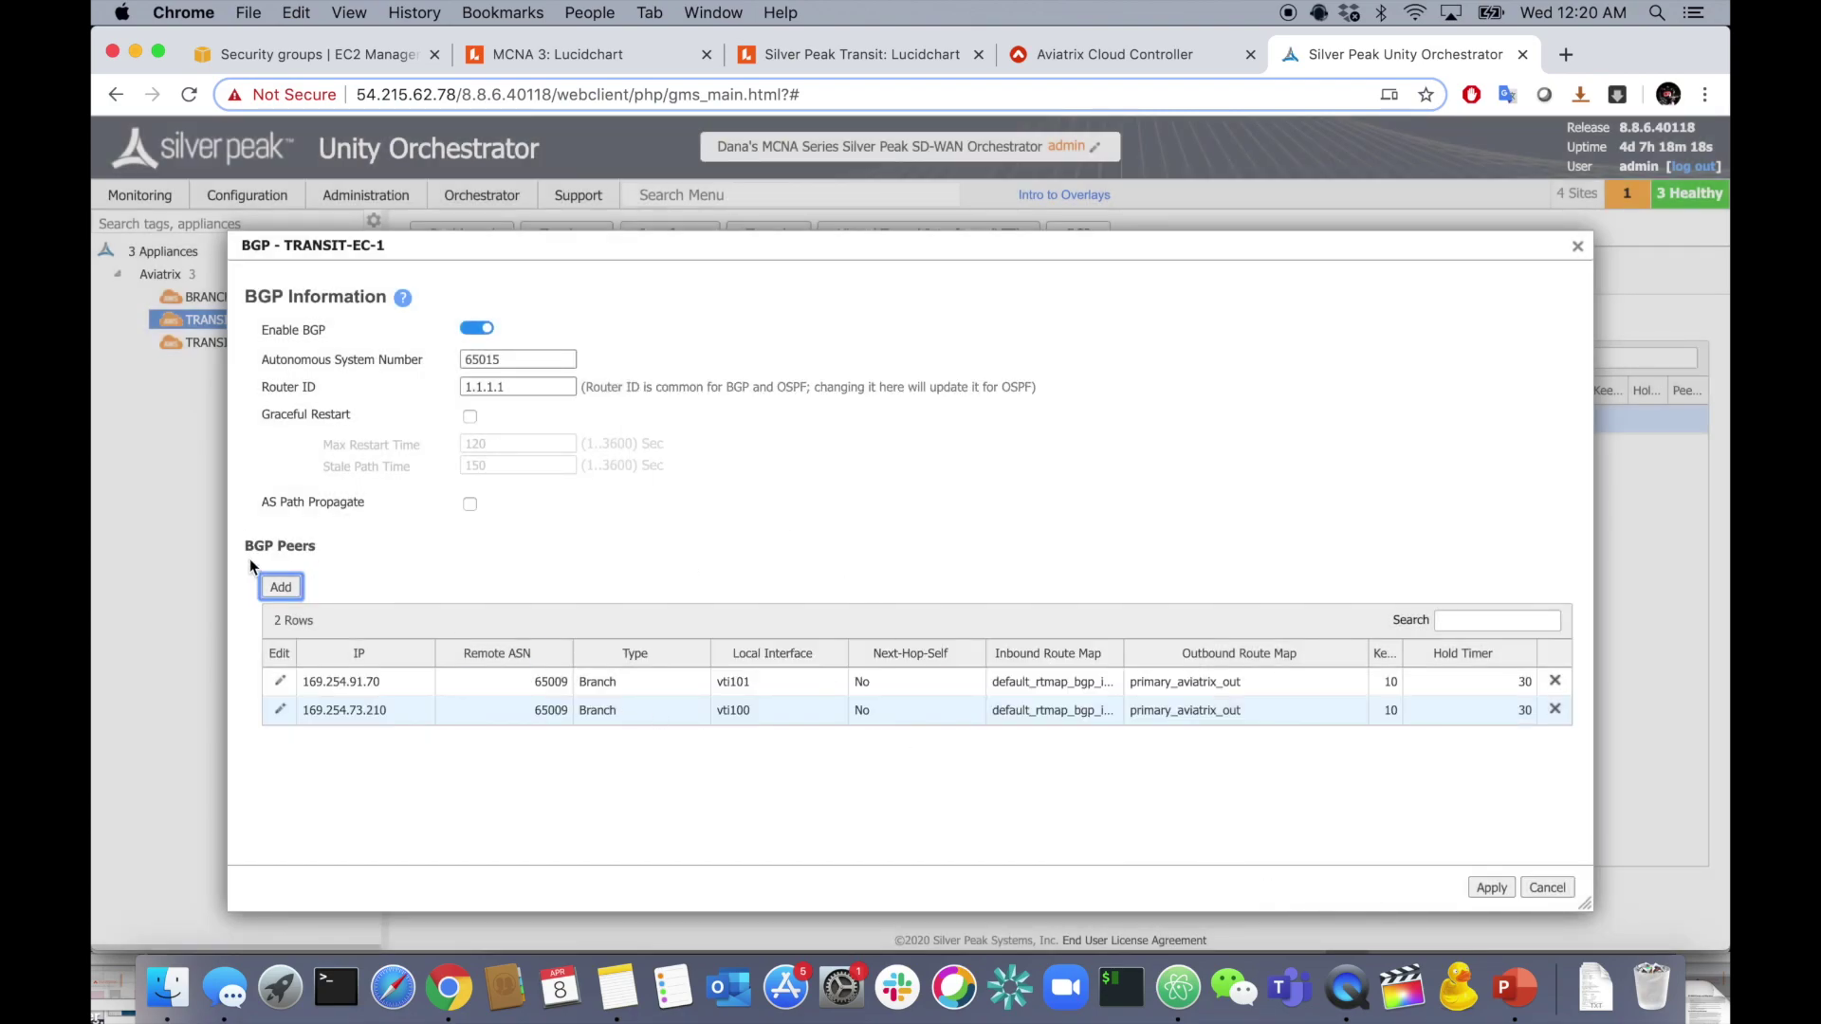
- Start a third peer with IP 169.254.164.190 on local interface vti102
left_click(281, 586)
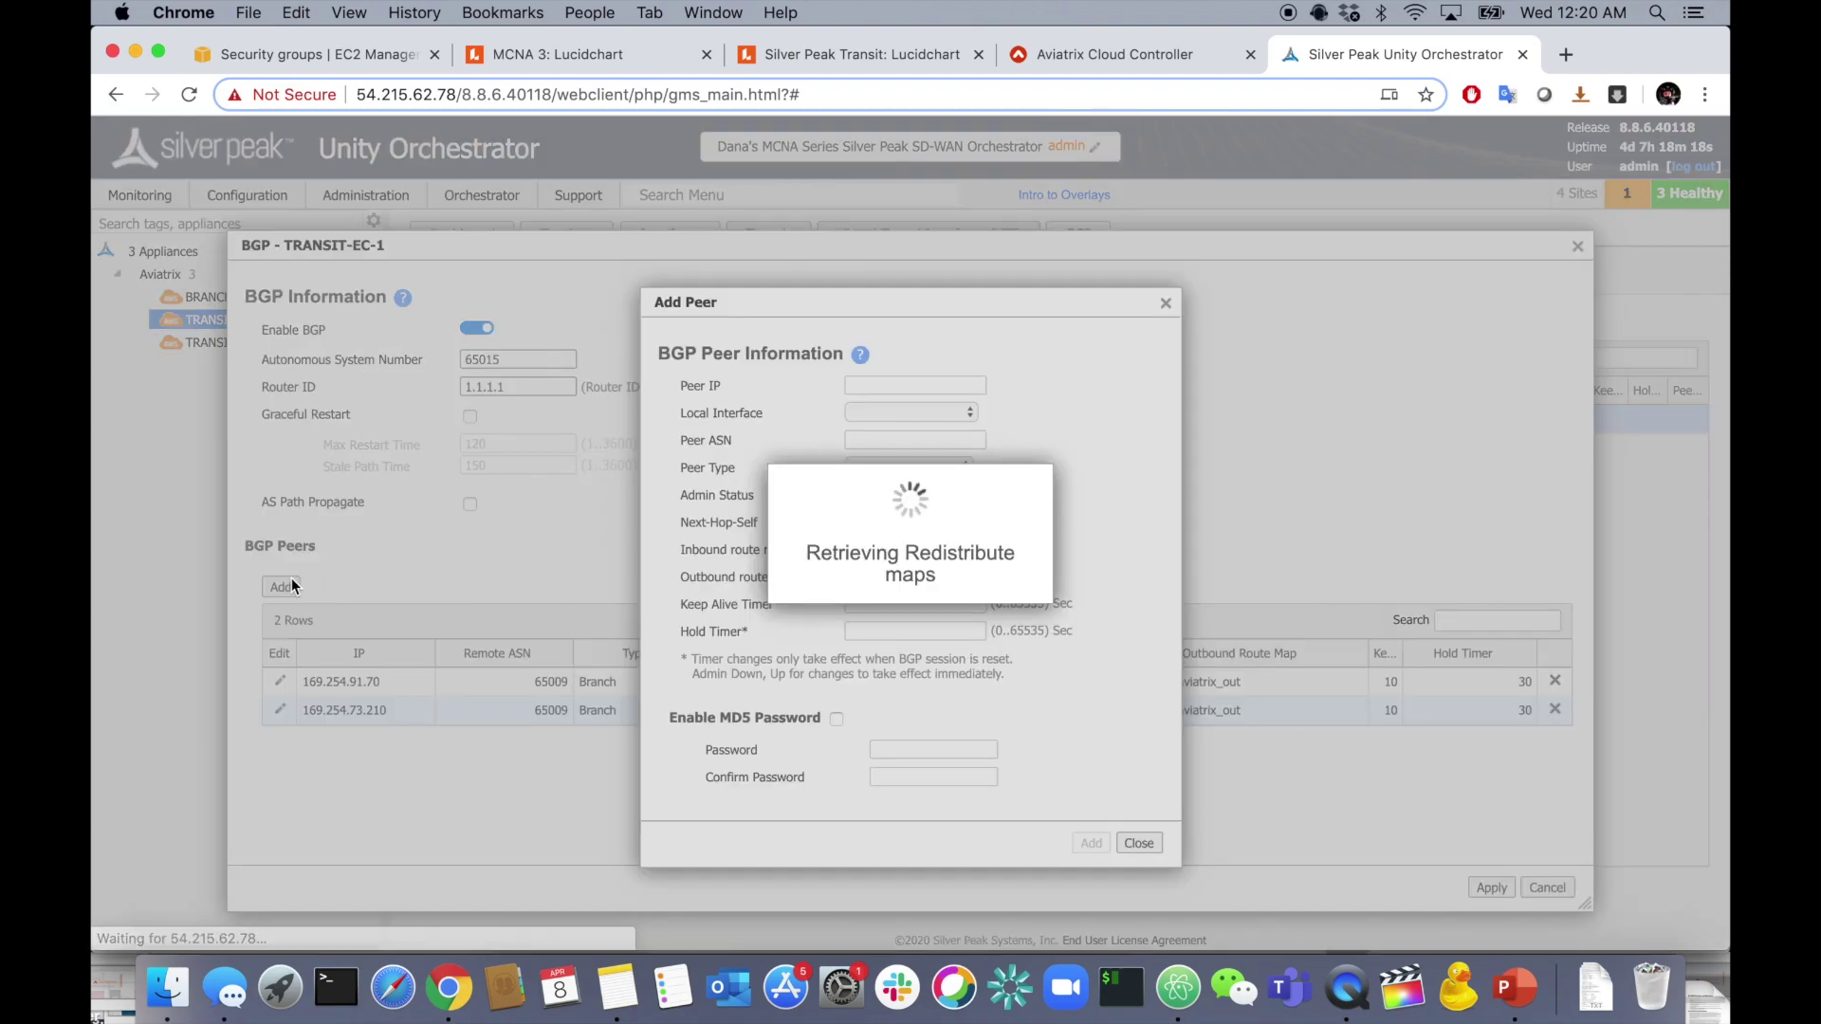
key("super+Tab")
left_click_drag(940, 590, 1105, 590)
key("super+c")
key("super+Tab")
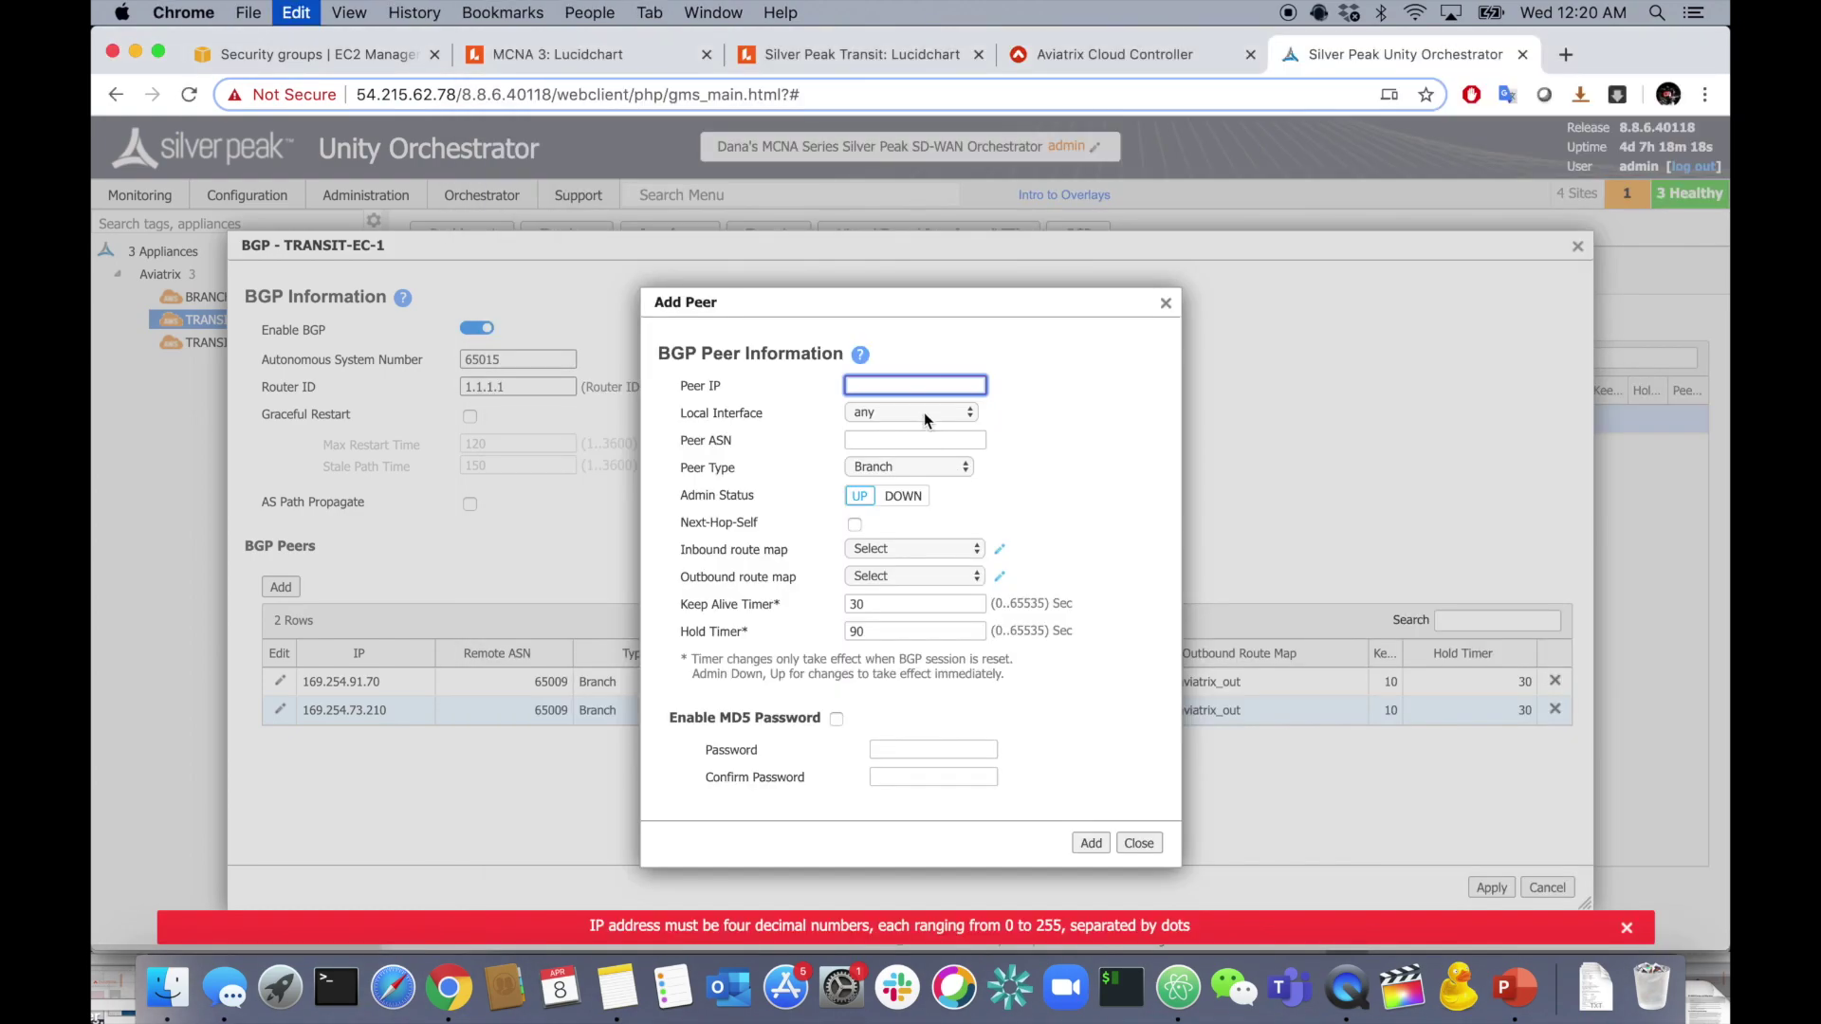
key("super+v")
left_click(919, 408)
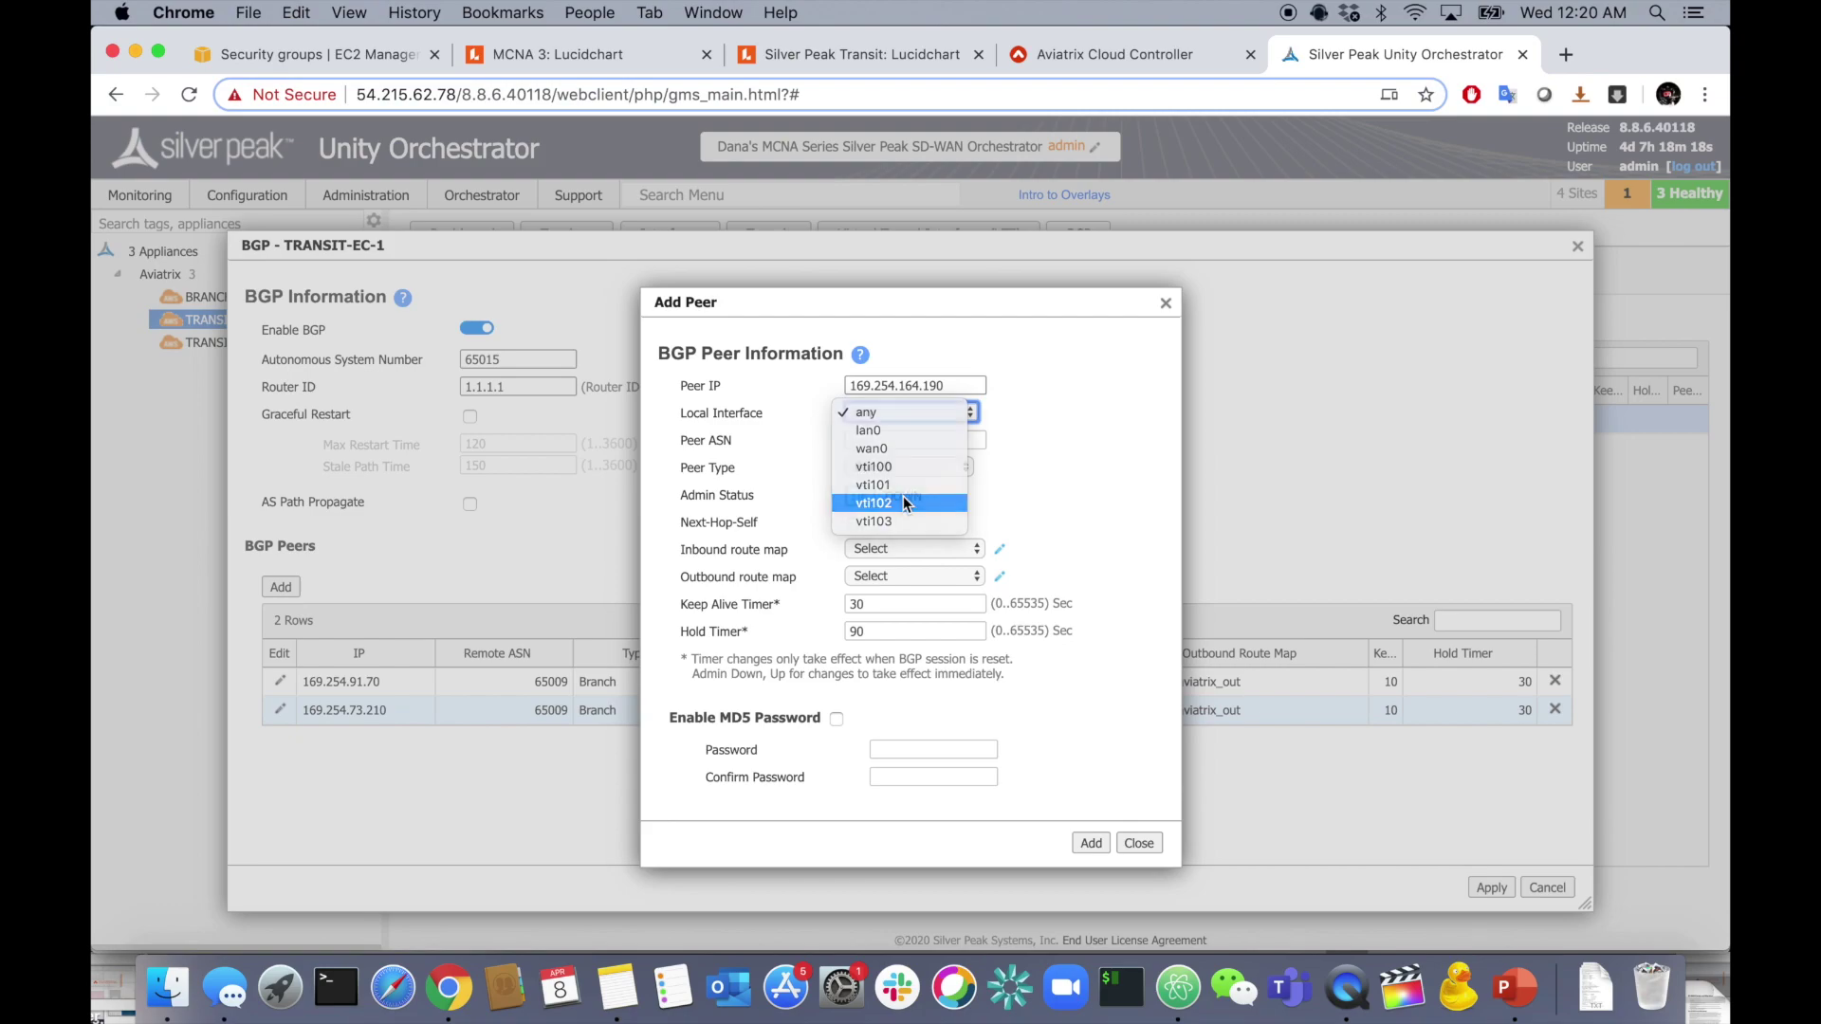
left_click(903, 500)
- Give it ASN 65003, default inbound and primary_aviatrix_out maps, timers 10/30, and add it
left_click(891, 441)
type("65003")
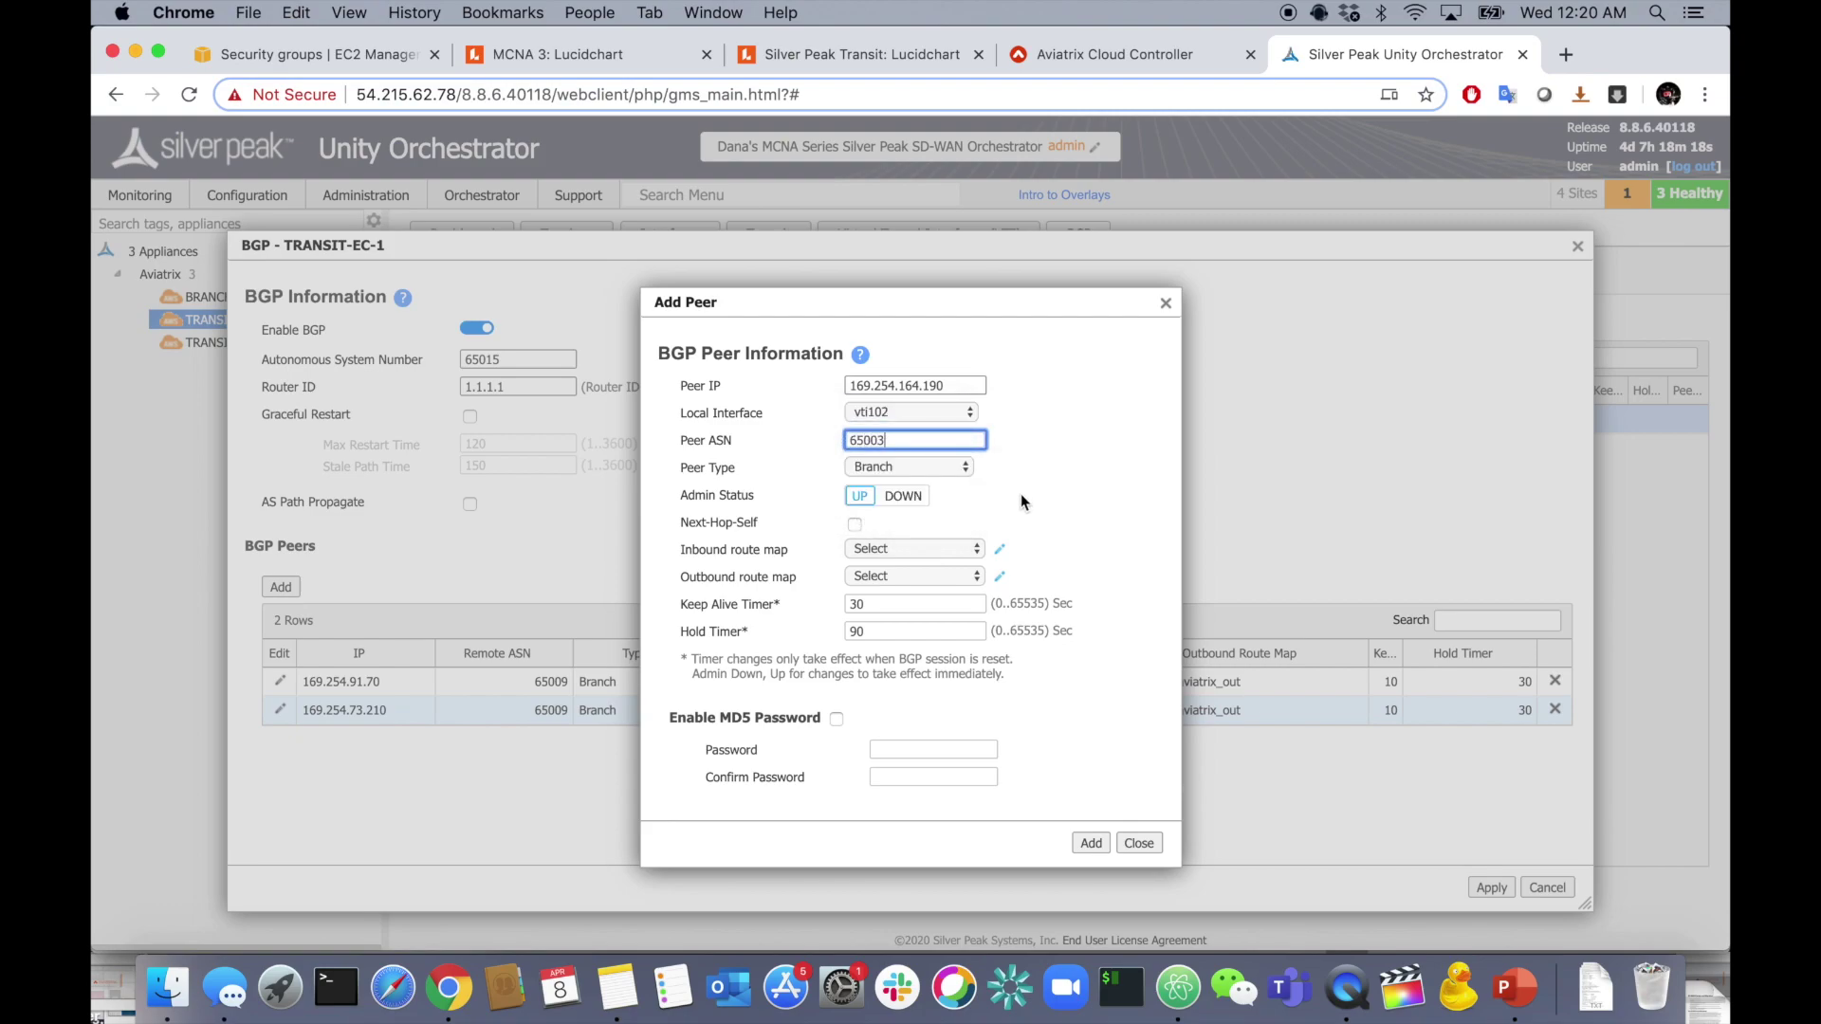
left_click(1020, 494)
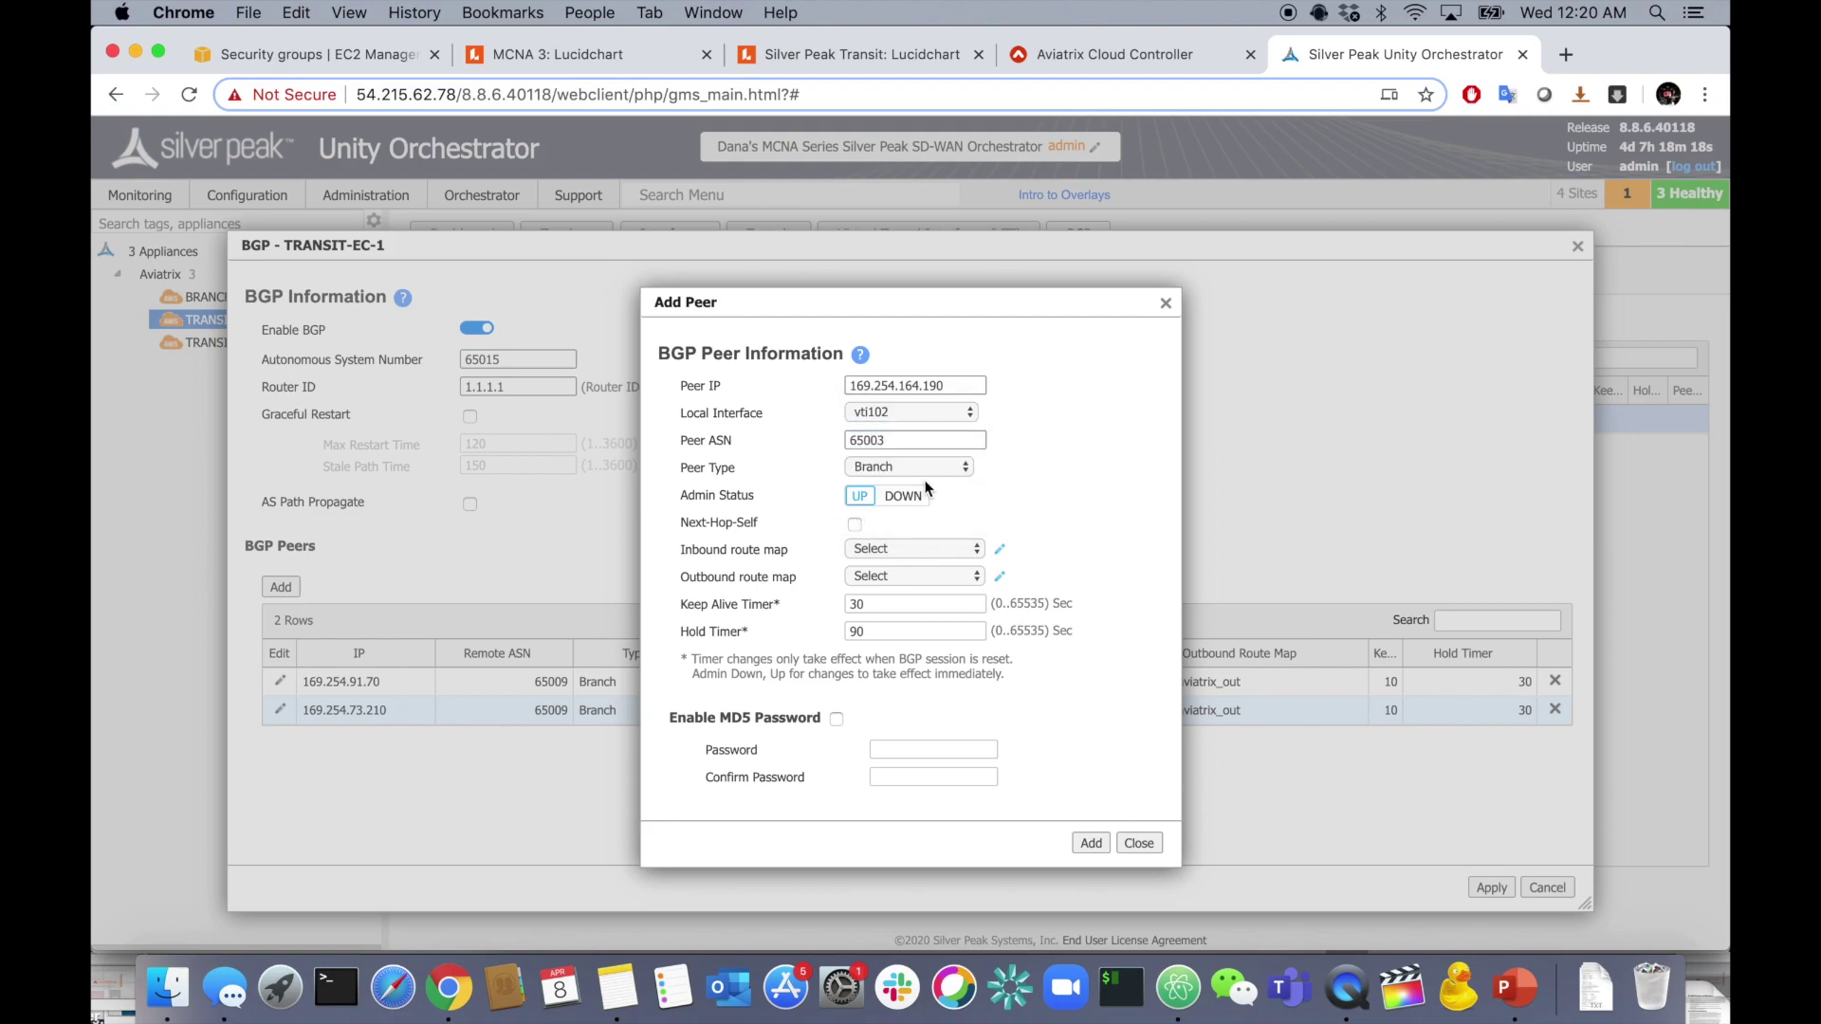
left_click(888, 548)
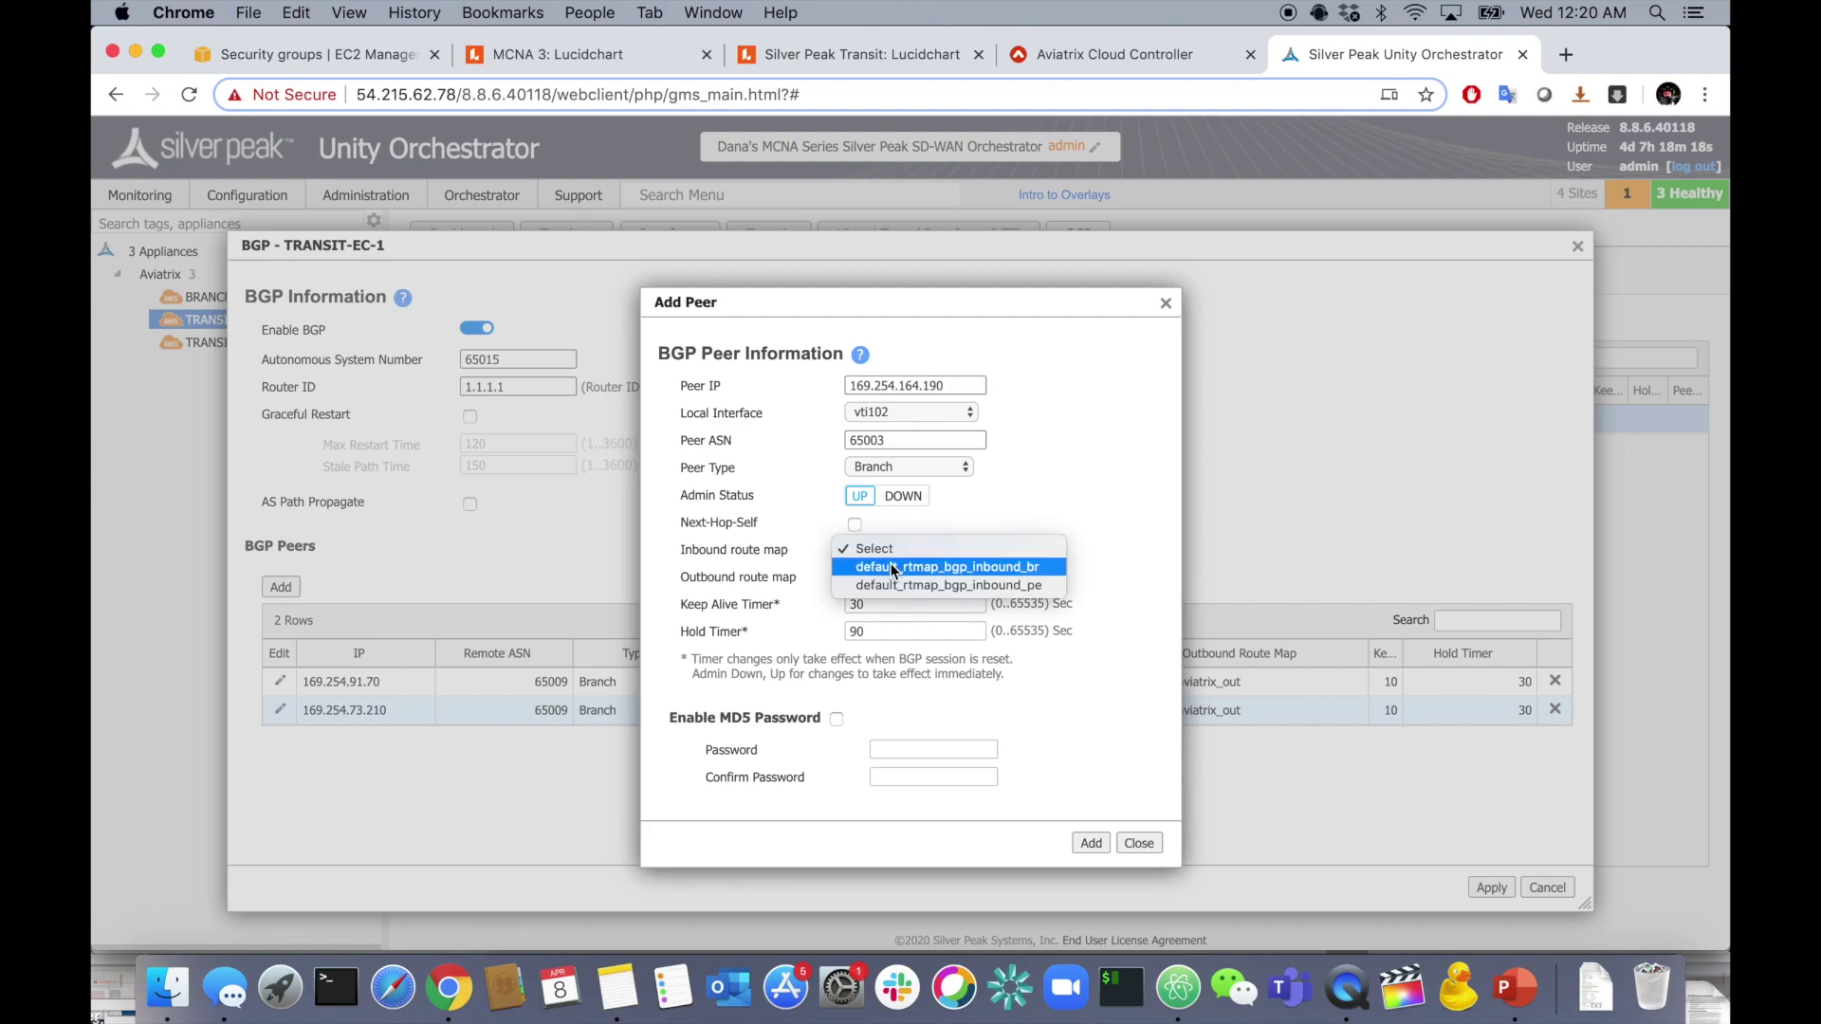
left_click(891, 567)
left_click(879, 579)
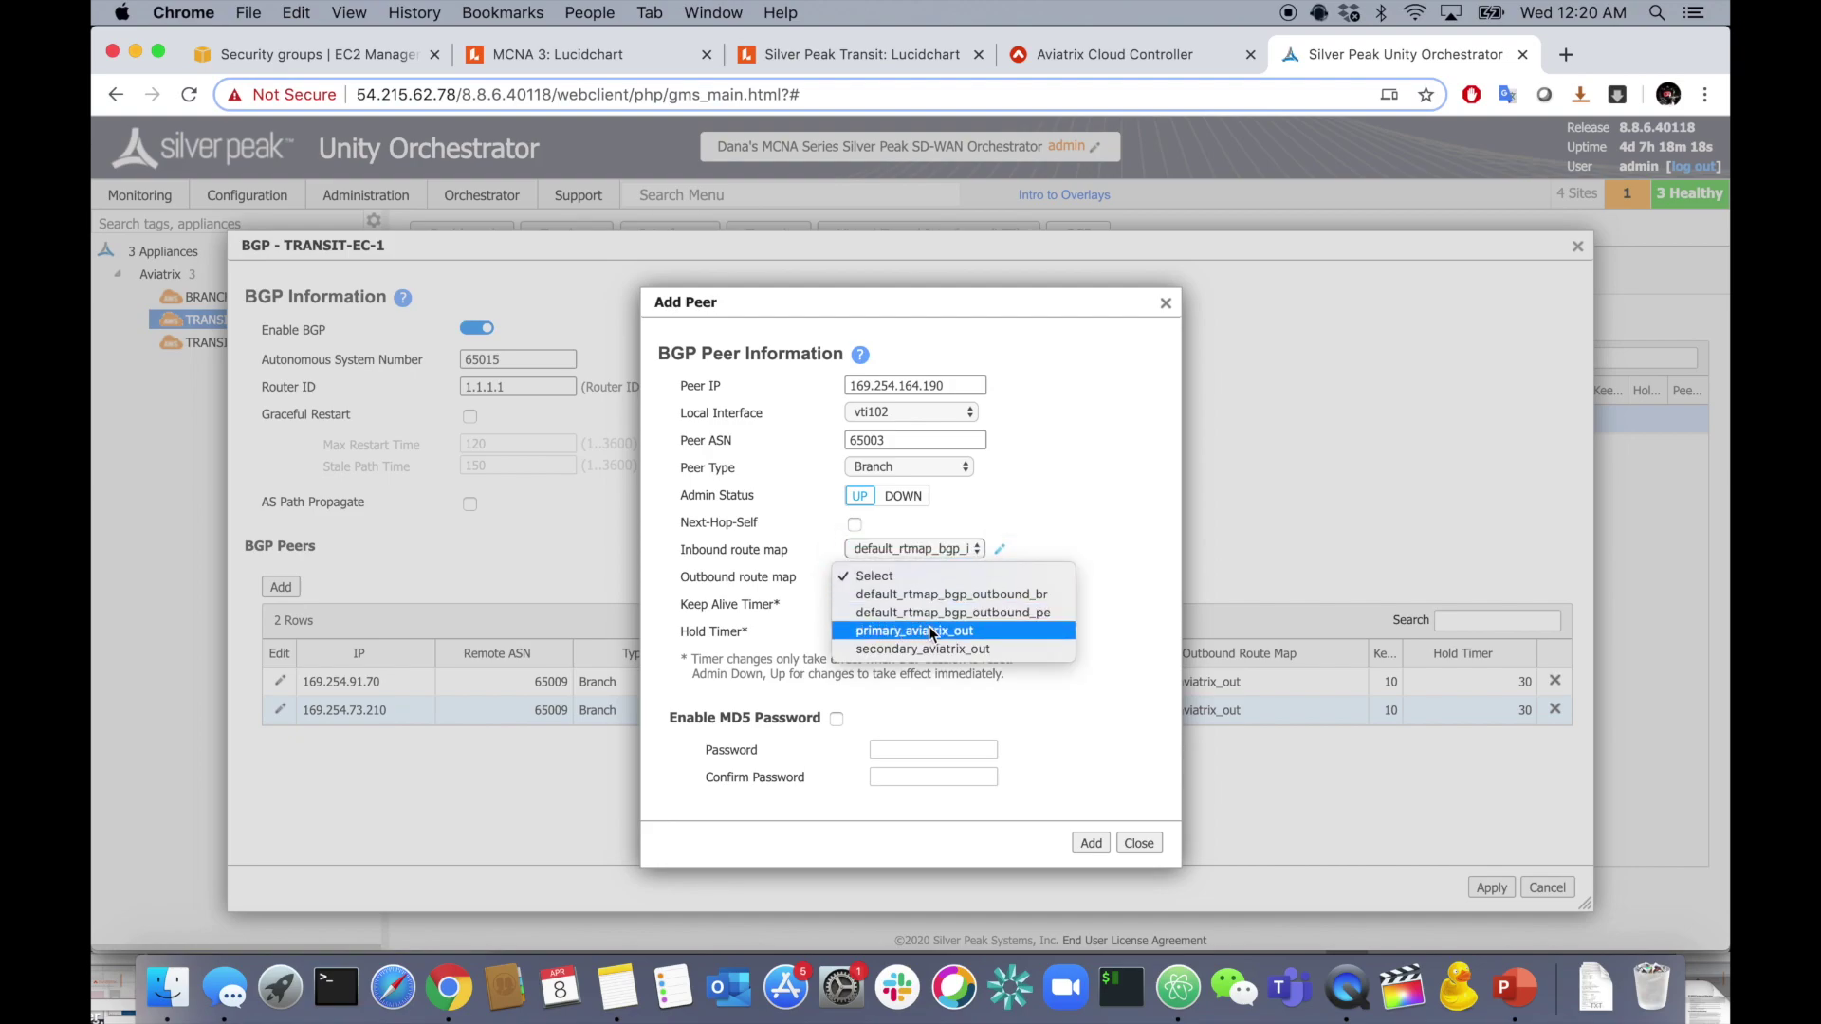
left_click(929, 632)
left_click(882, 604)
type("10")
key("Tab")
type("30")
left_click(1053, 533)
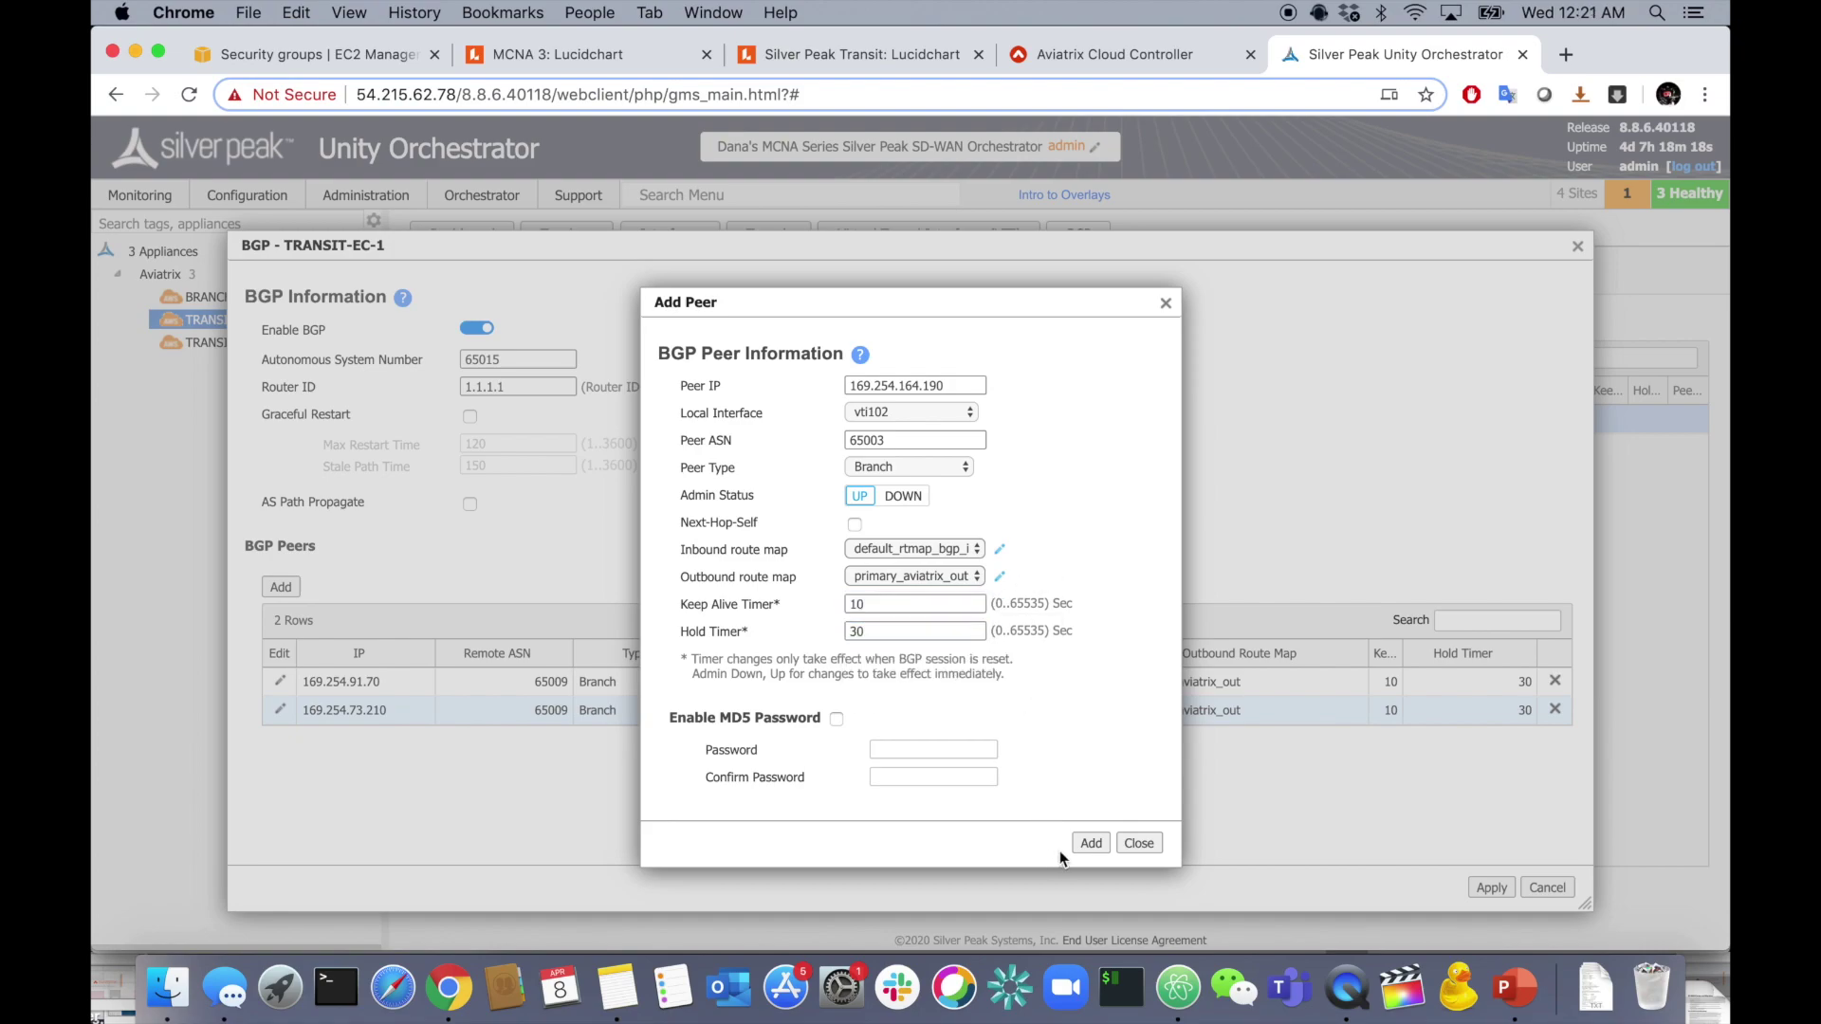
left_click(1089, 843)
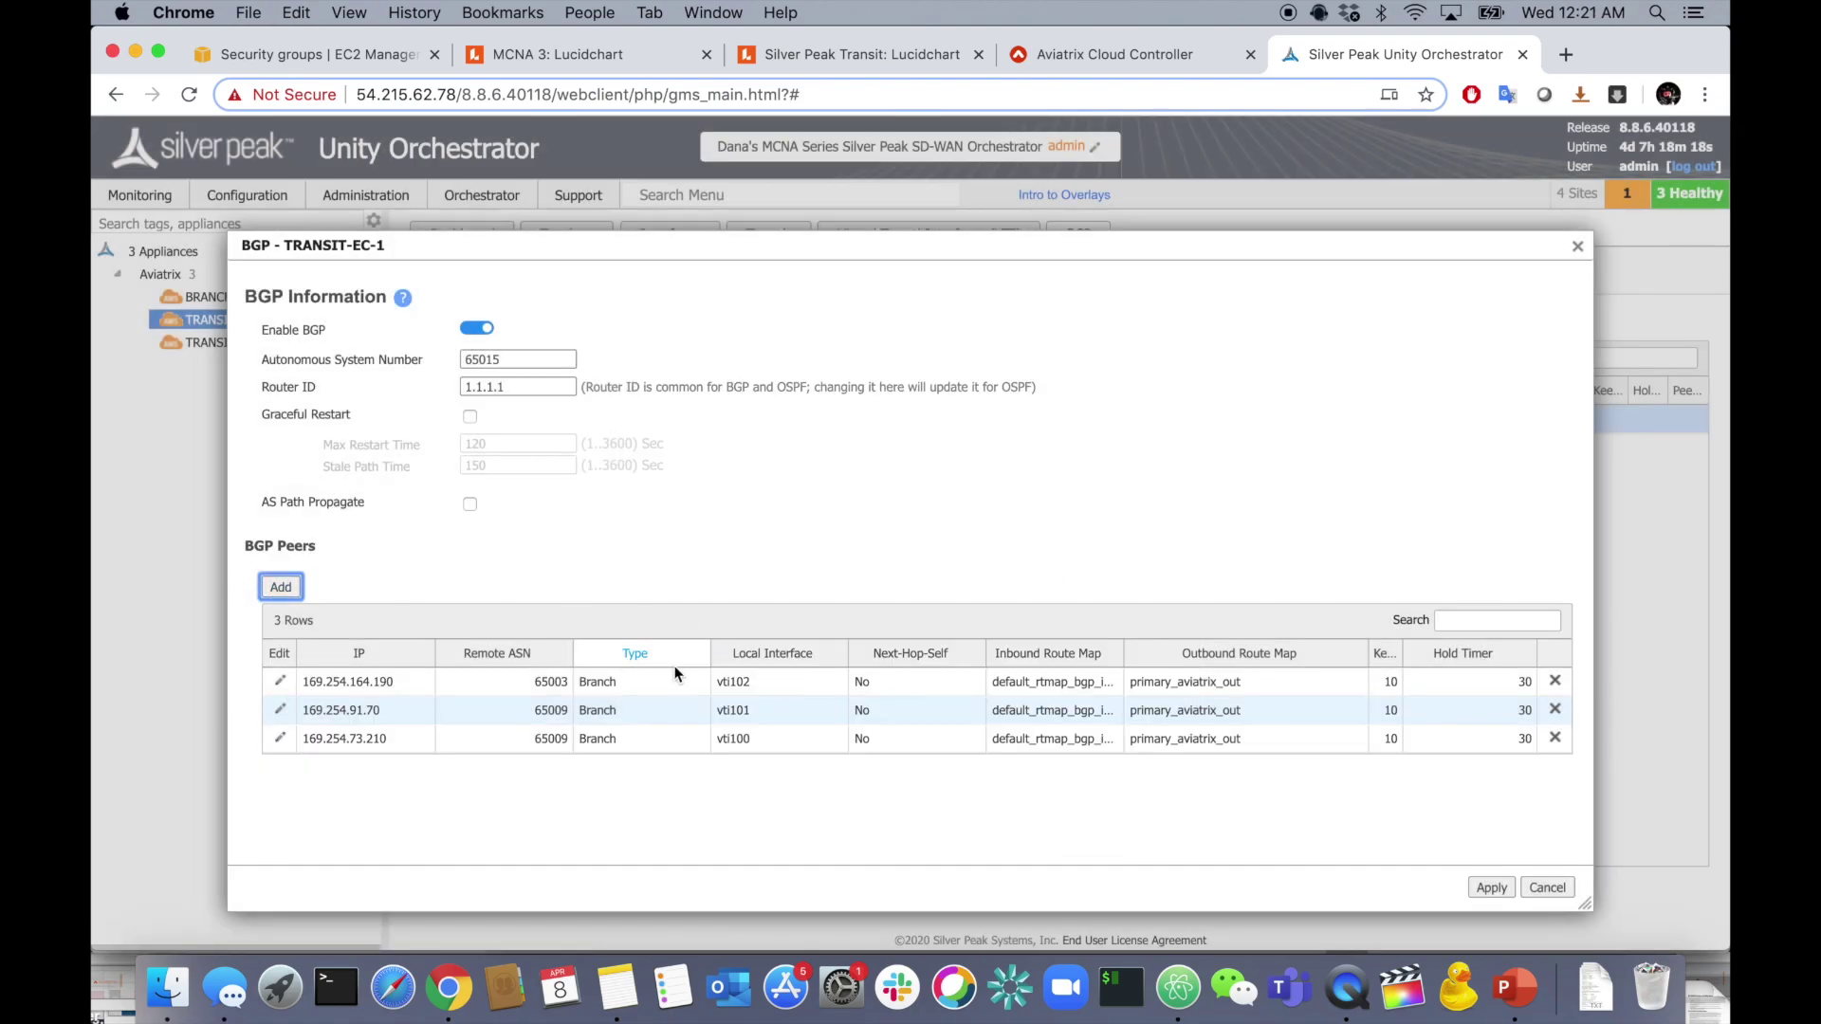
- Start a fourth peer with IP 169.254.88.130 on local interface vti103
left_click(281, 586)
left_click(924, 397)
key("super+Tab")
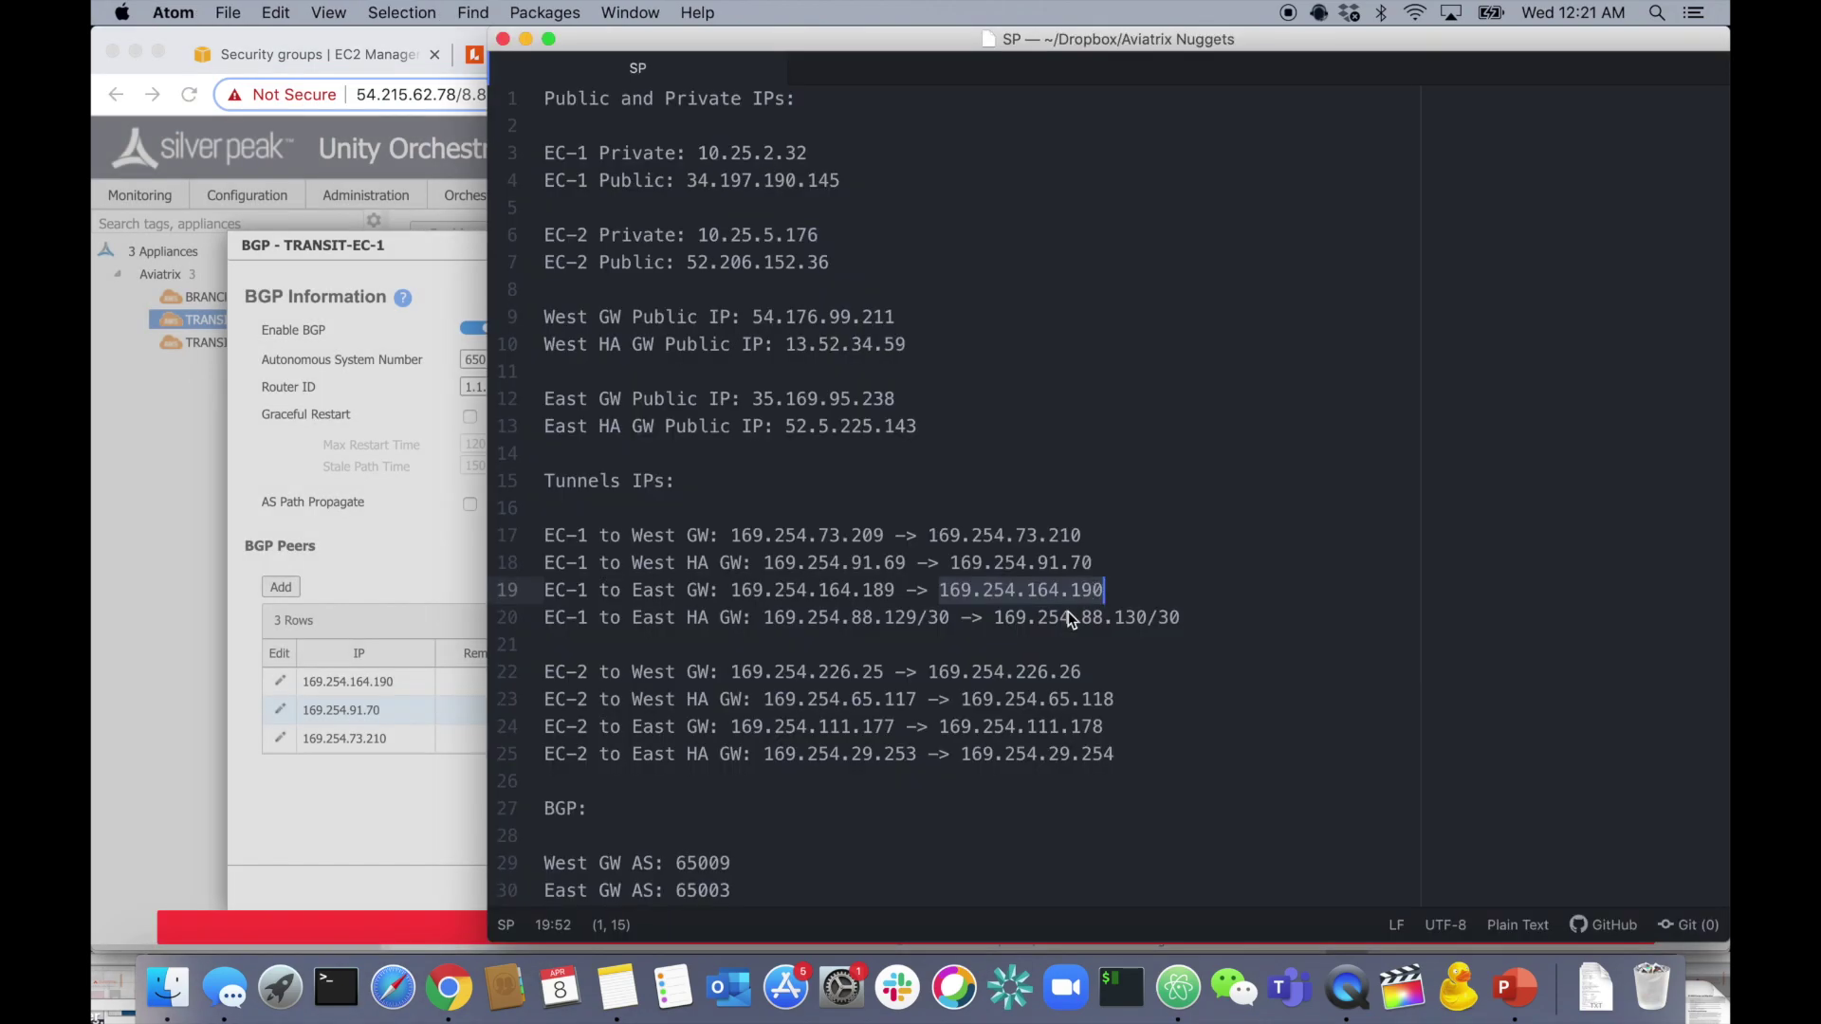
left_click_drag(994, 620, 1127, 622)
key("super+c")
key("super+Tab")
key("super+v")
left_click(878, 412)
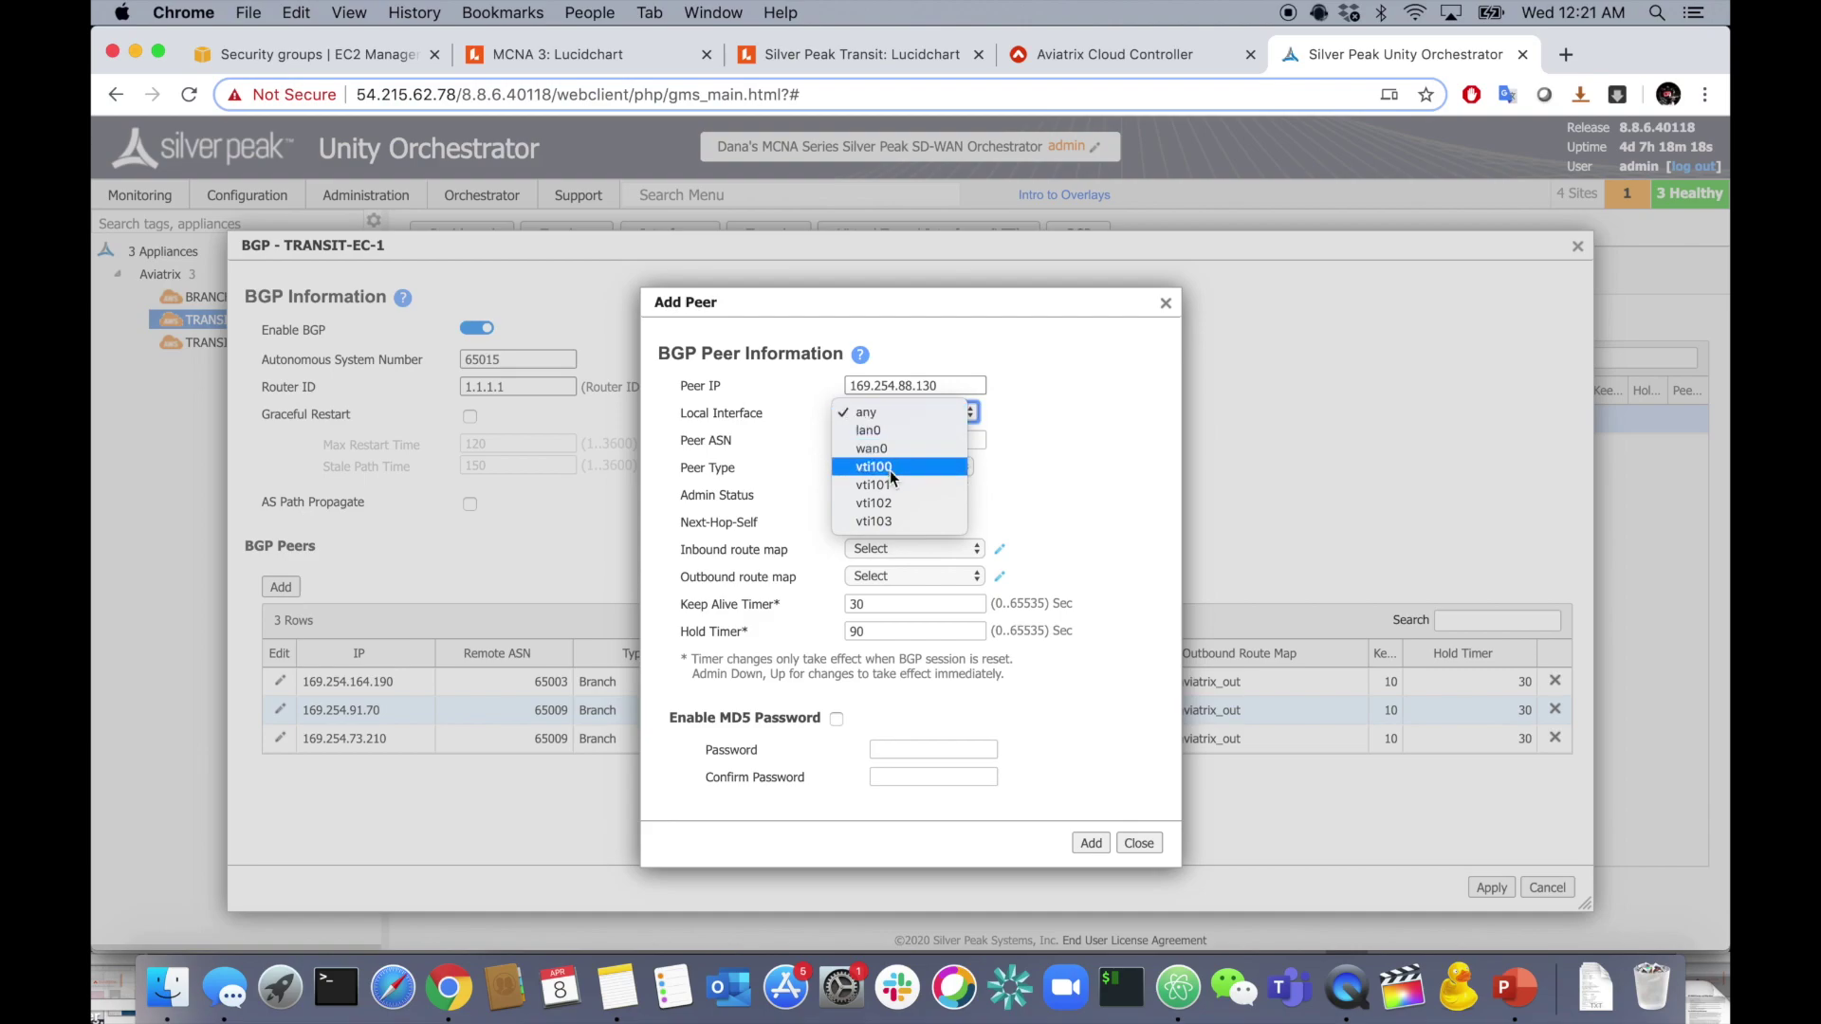
left_click(885, 520)
- Give it ASN 65003, the same route maps, timers 10/30, add it, and apply all four peers
left_click(899, 440)
type("65")
left_click(880, 480)
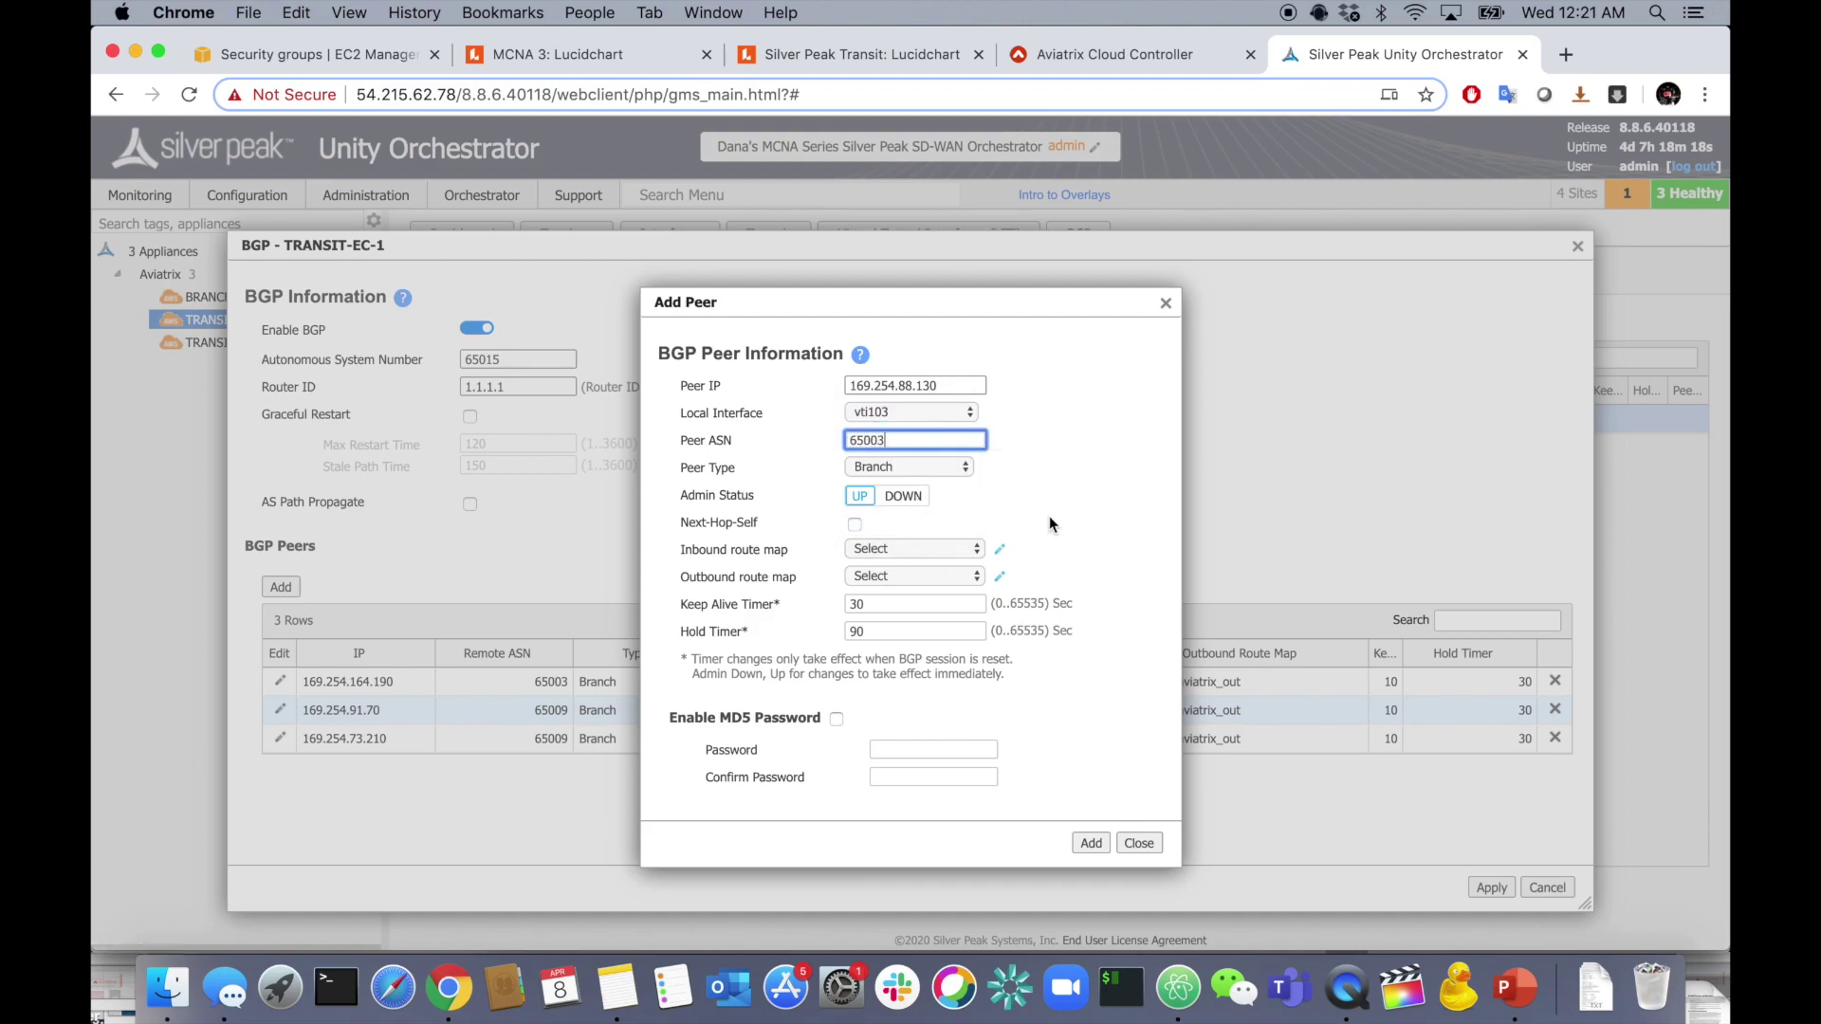
left_click(960, 550)
left_click(958, 567)
left_click(929, 578)
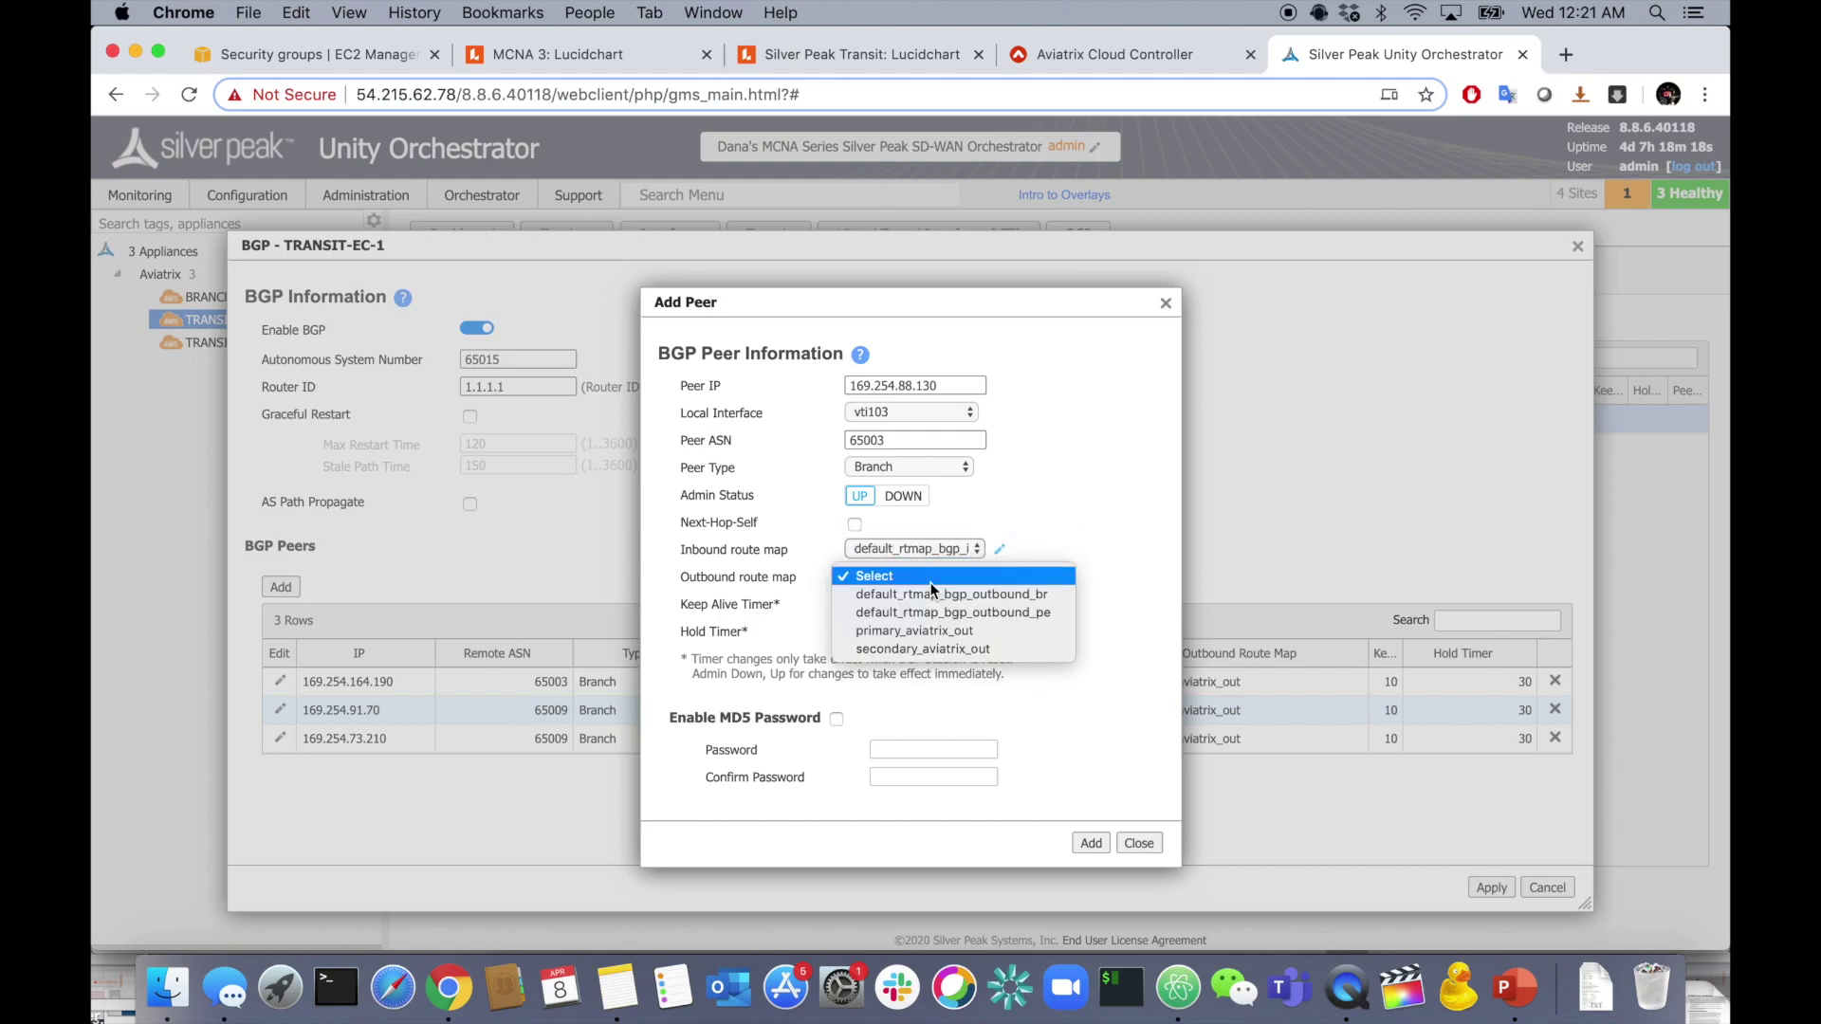
left_click(929, 630)
double_click(904, 606)
type("10")
key("Tab")
type("30")
left_click(1084, 852)
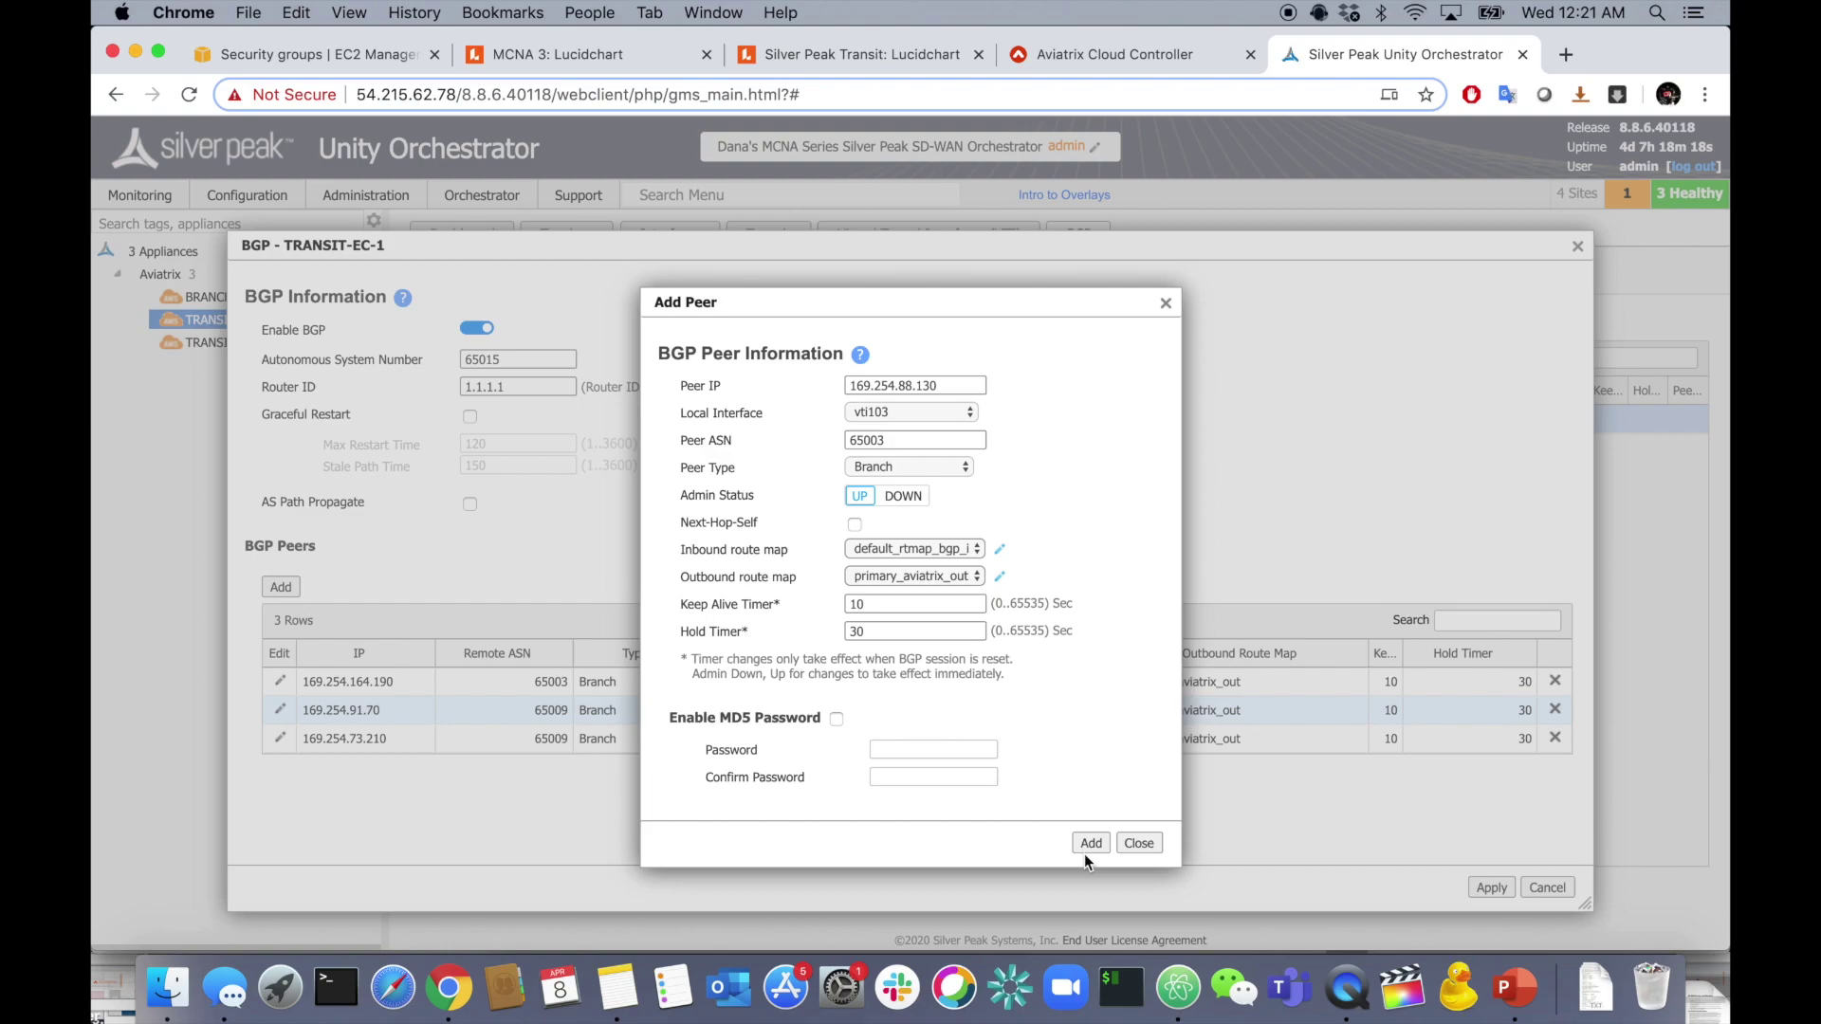
left_click(1489, 889)
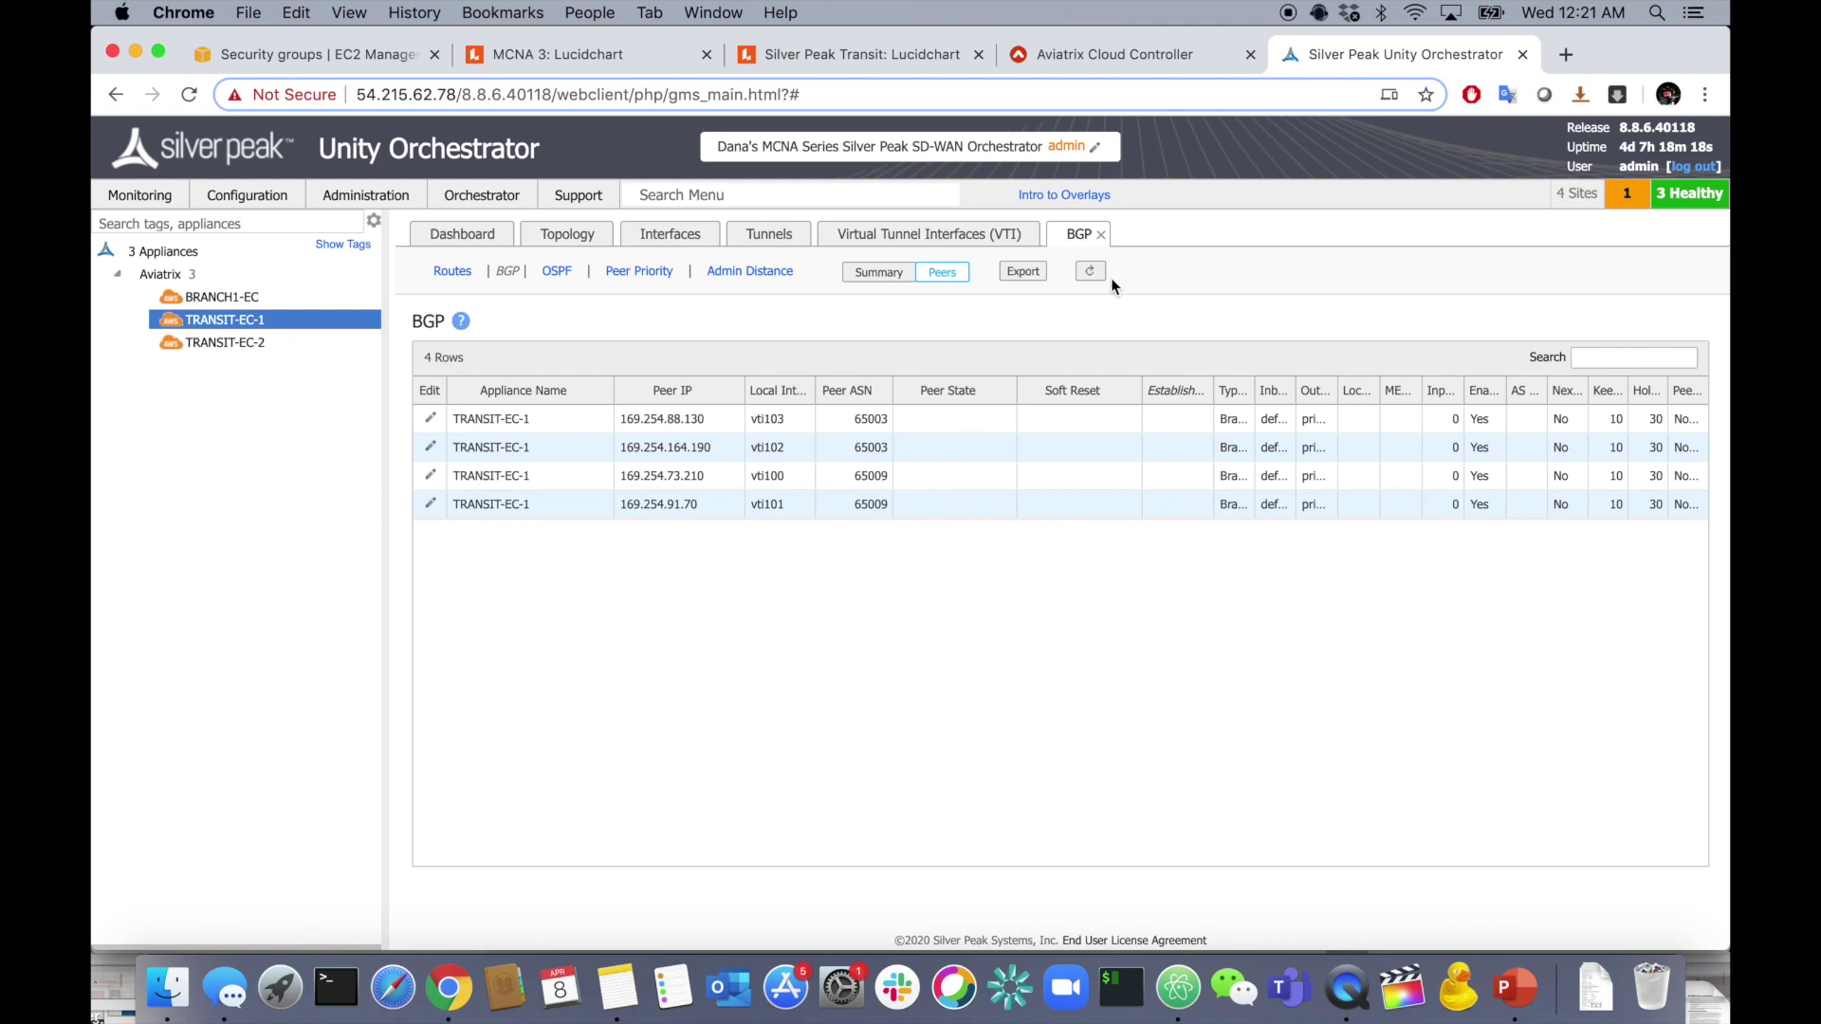
- Refresh until all four TRANSIT-EC-1 peers show Established, then open TRANSIT-EC-2's BGP settings
left_click(1090, 273)
left_click(1095, 274)
left_click(1094, 275)
left_click(1095, 275)
left_click(1092, 275)
left_click(1093, 275)
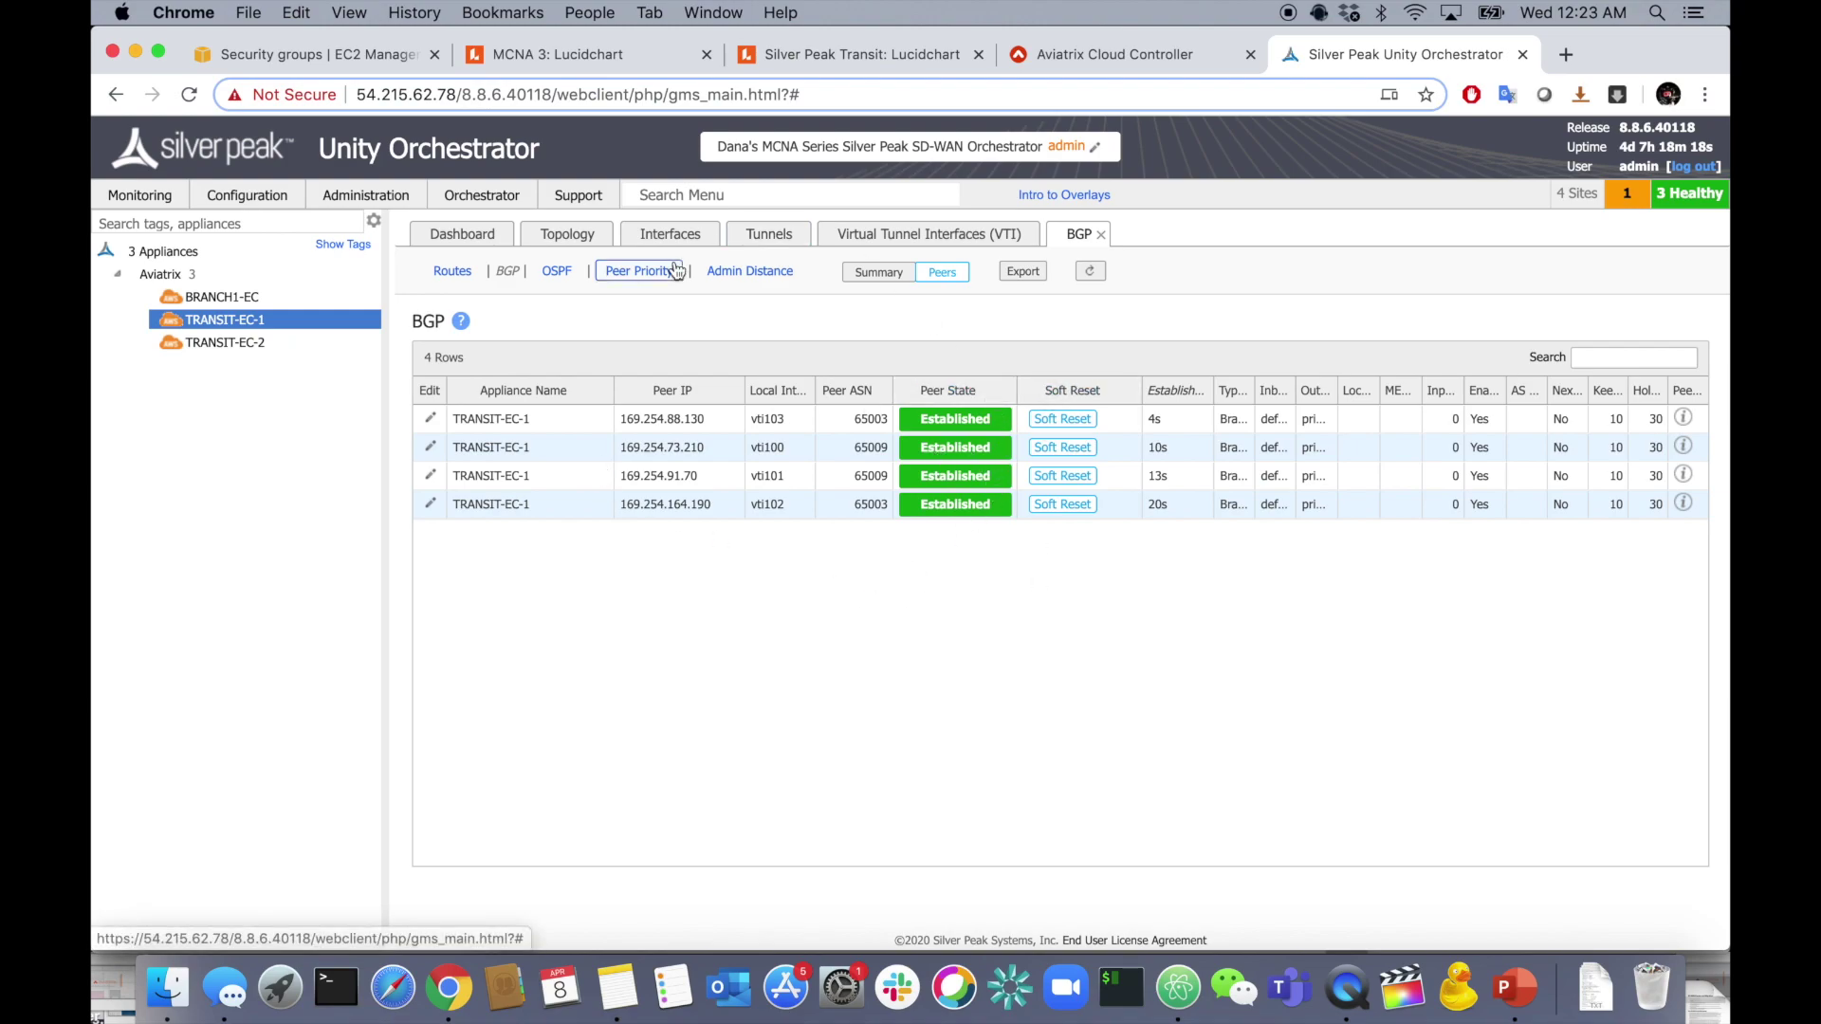
mouse_move(292, 350)
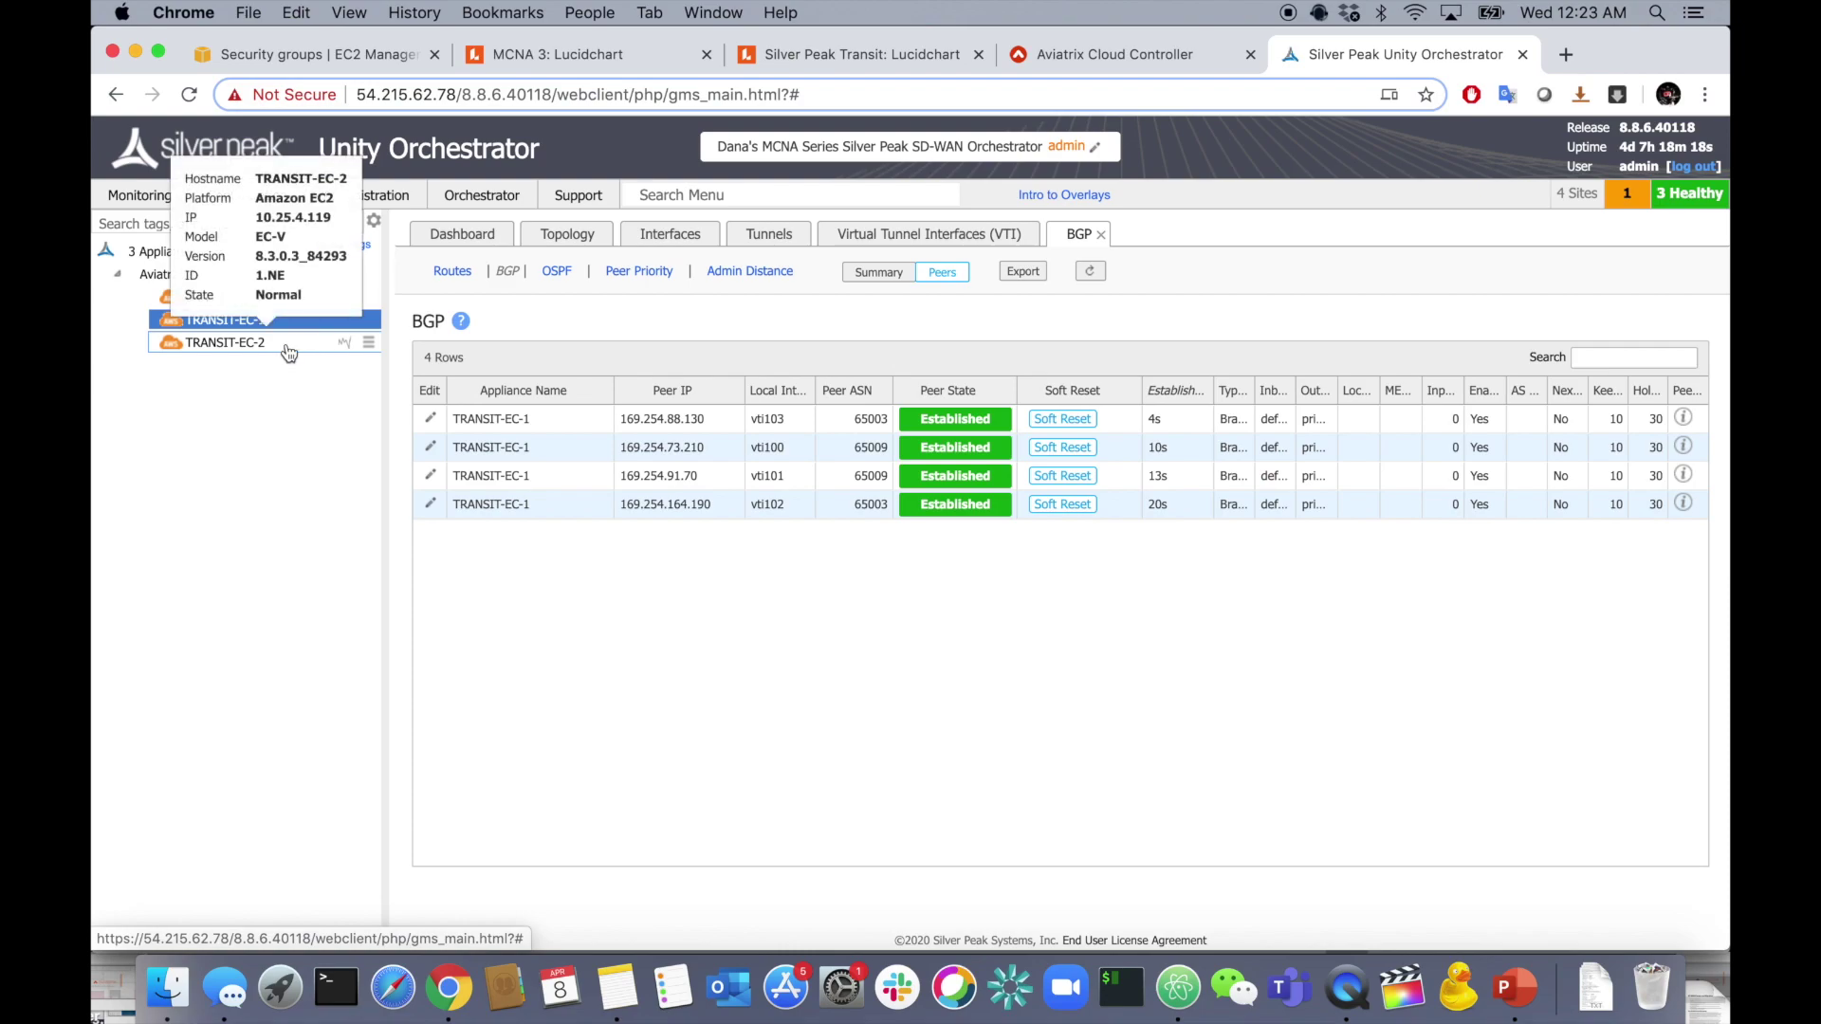
left_click(287, 347)
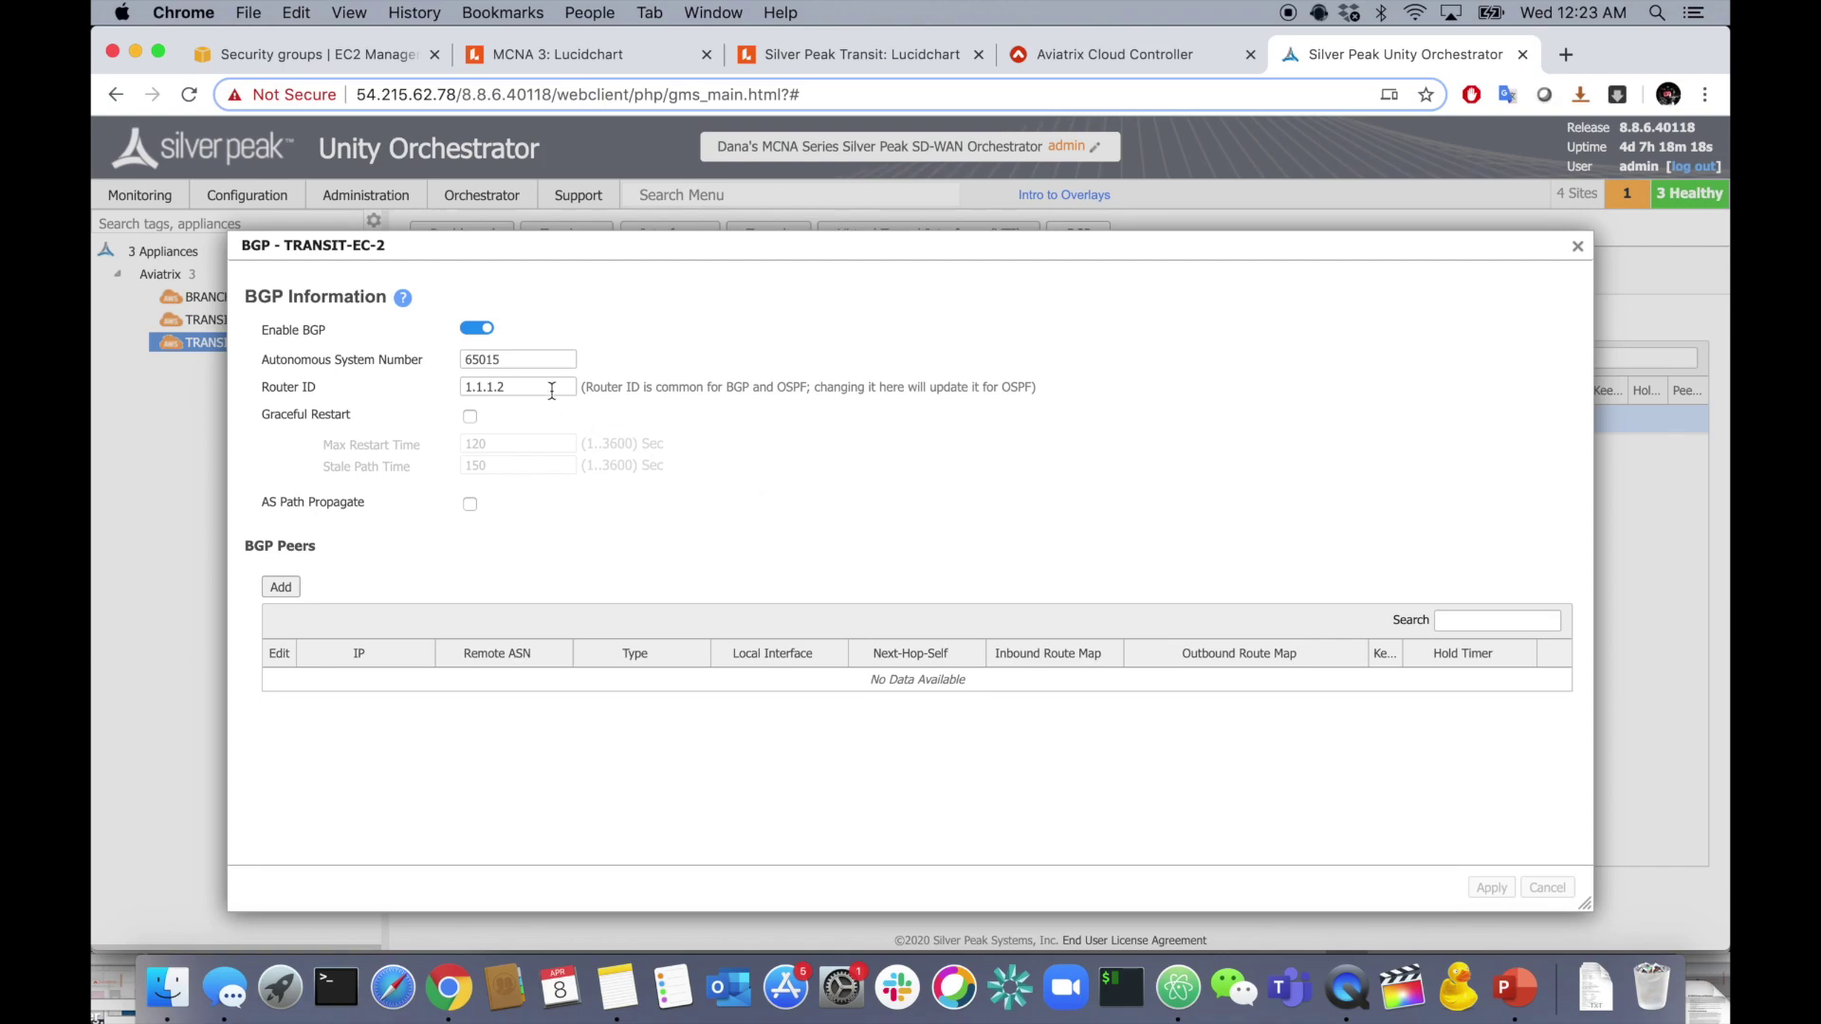
- Check the outbound route map choices for peer 169.254.226.26, then open the outbound redistribution maps
left_click(954, 576)
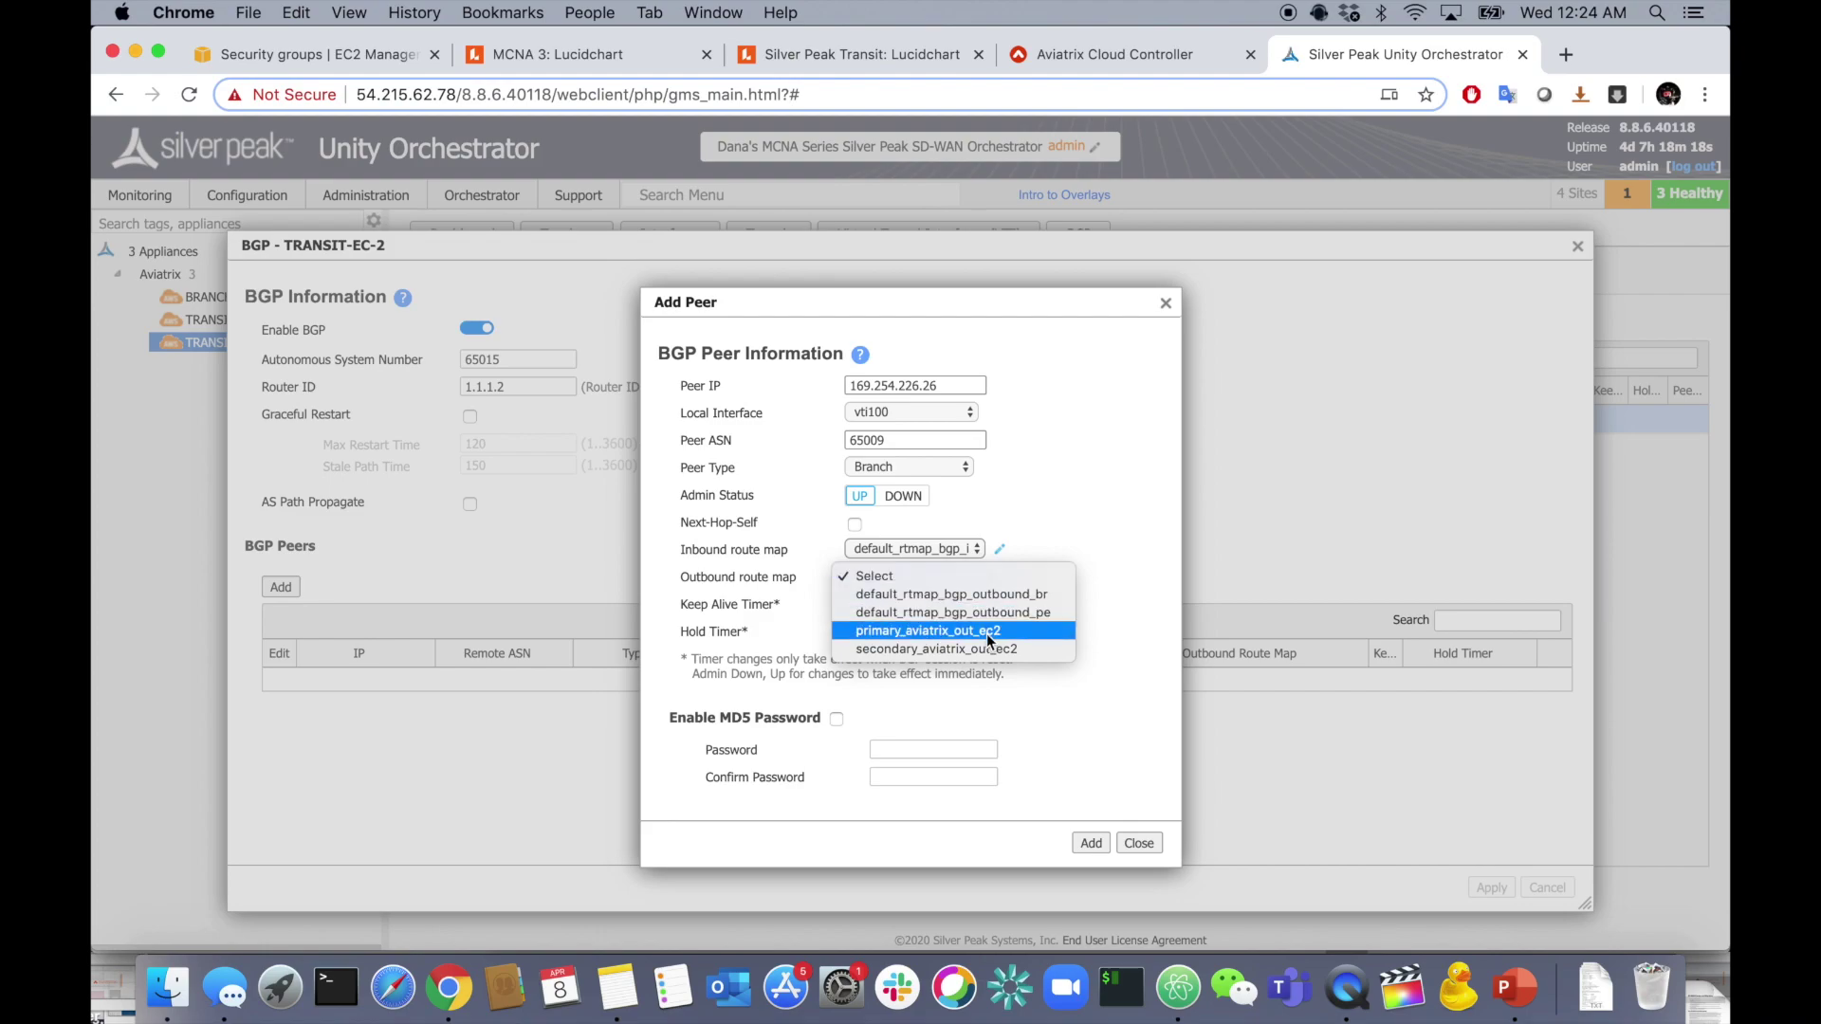
left_click(1038, 545)
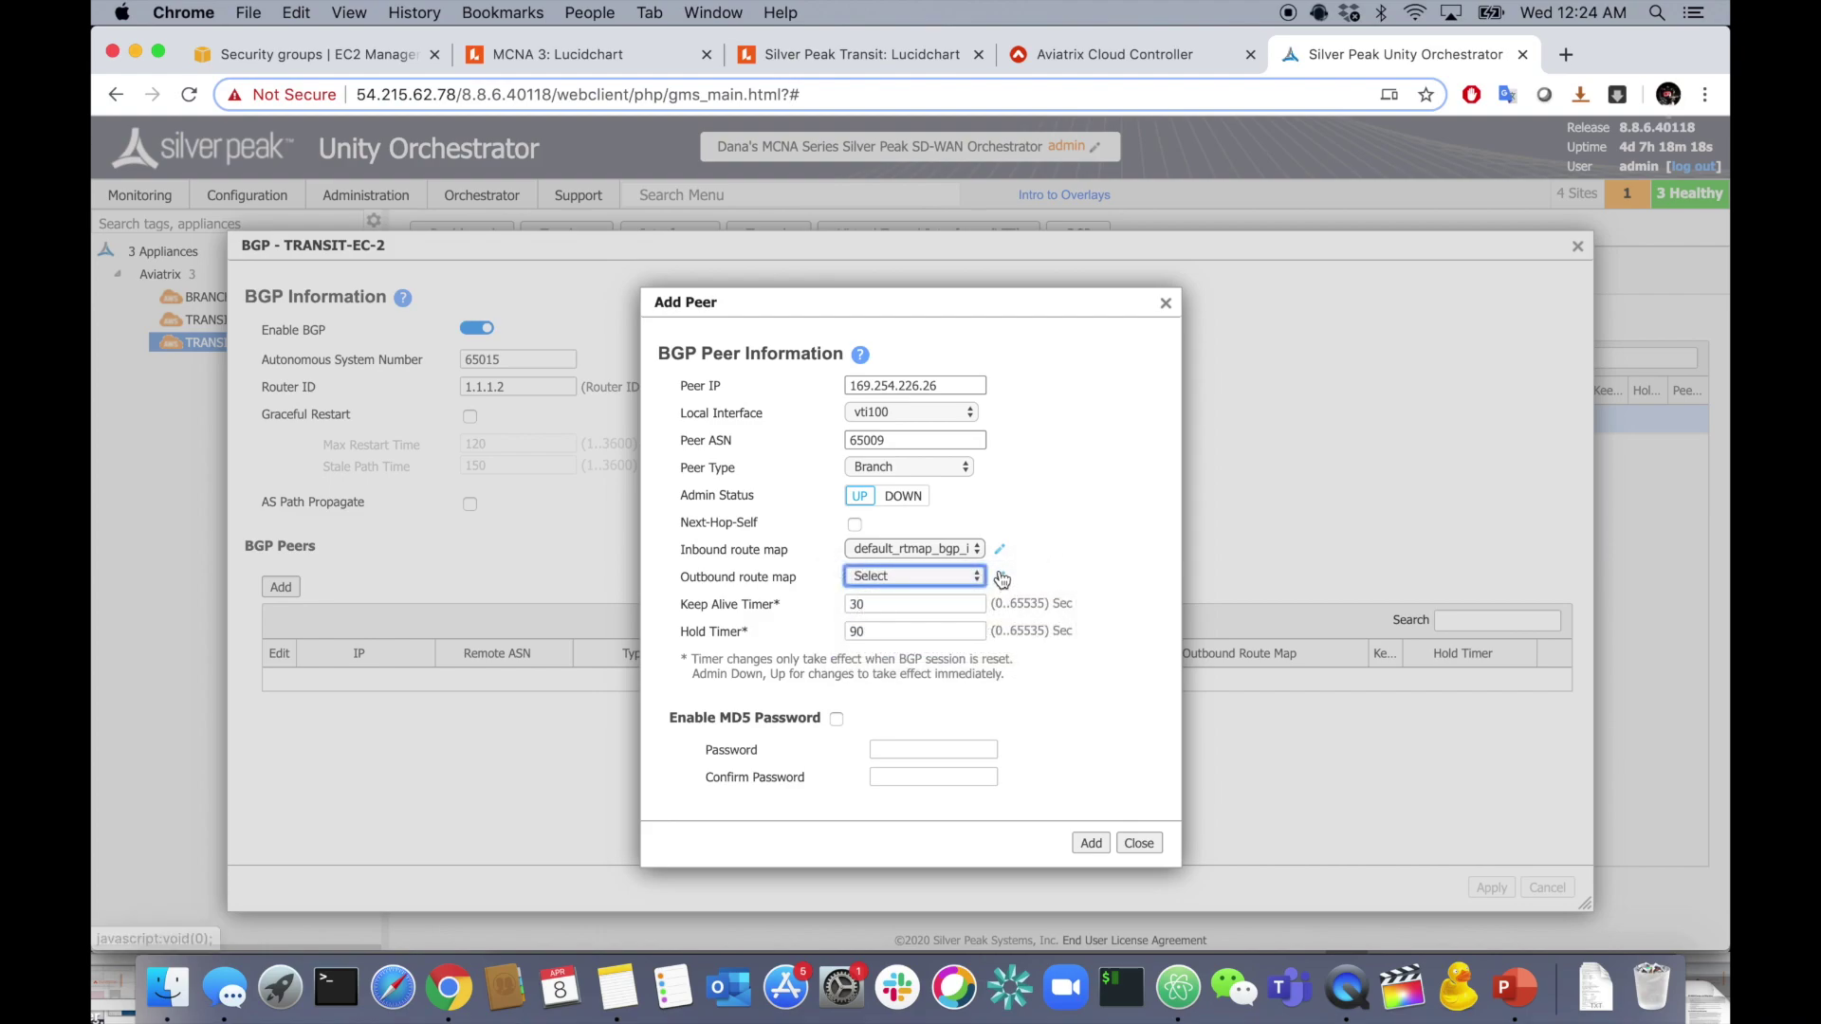
left_click(999, 575)
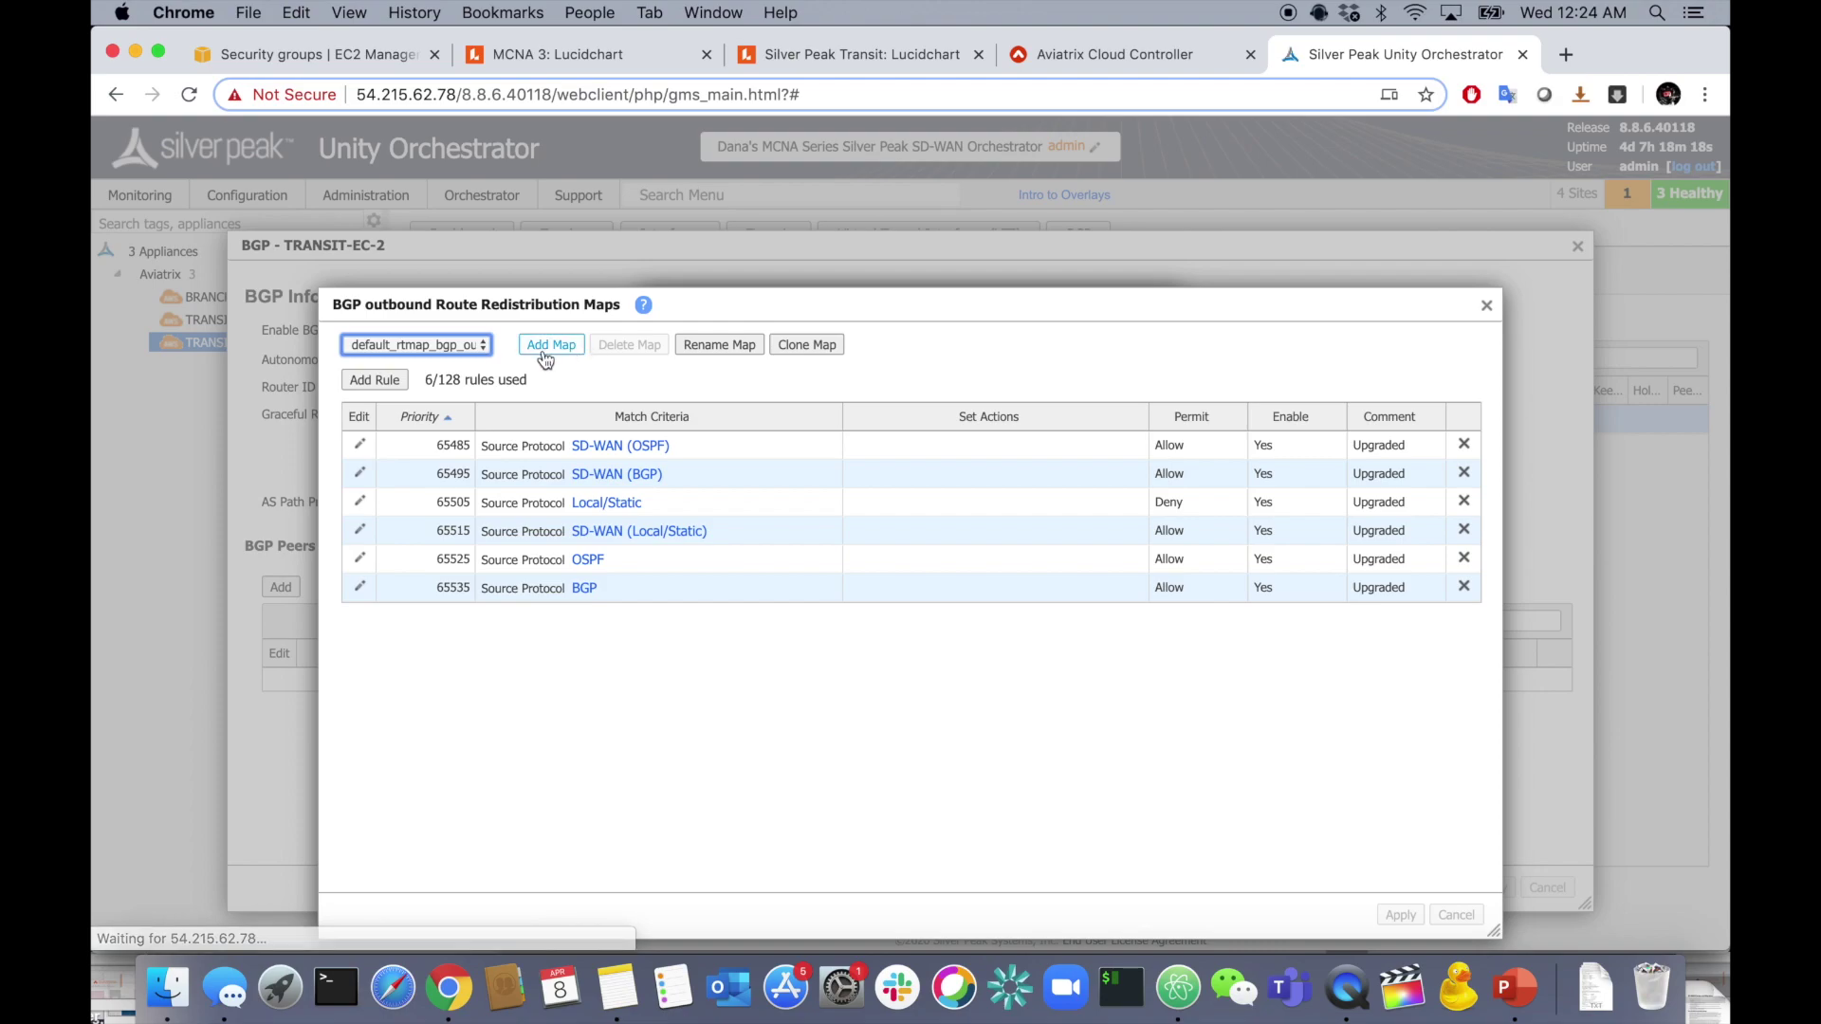
- Review secondary_aviatrix_out_ec2's rule 65515 (Prepend Count 3), then view both transit appliances' eight peers
left_click(471, 345)
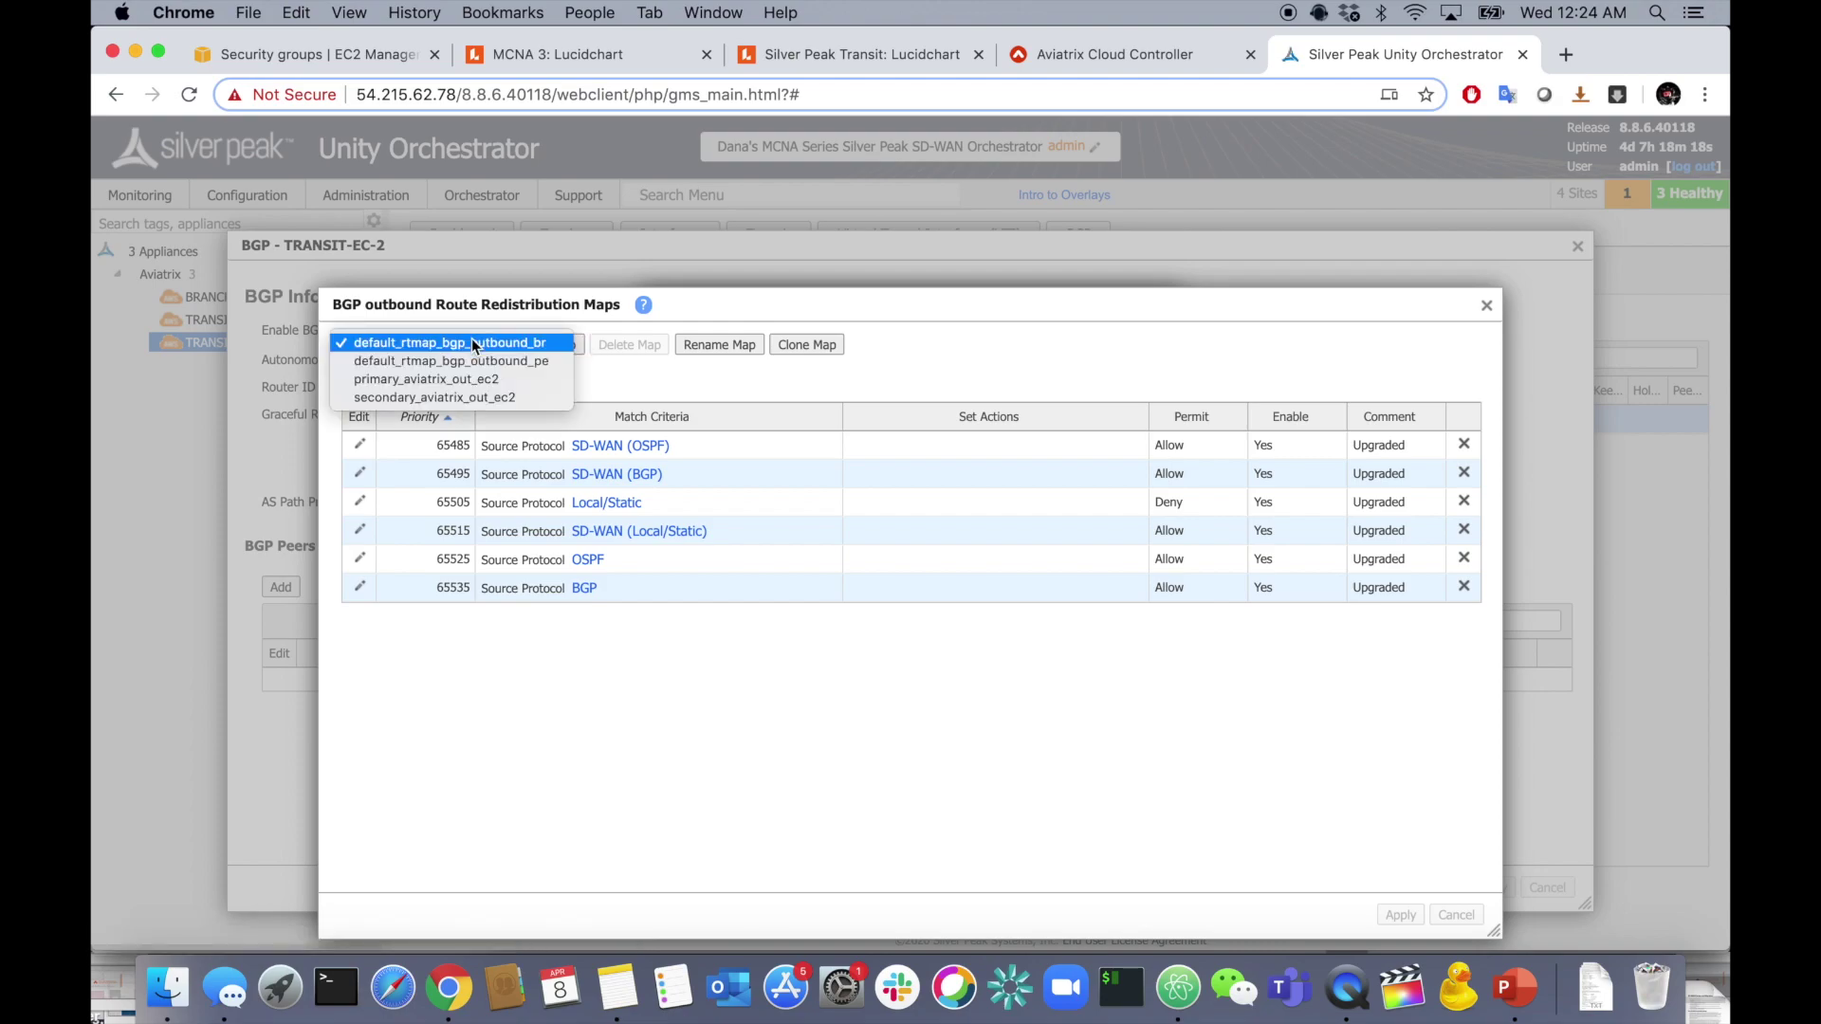
left_click(453, 398)
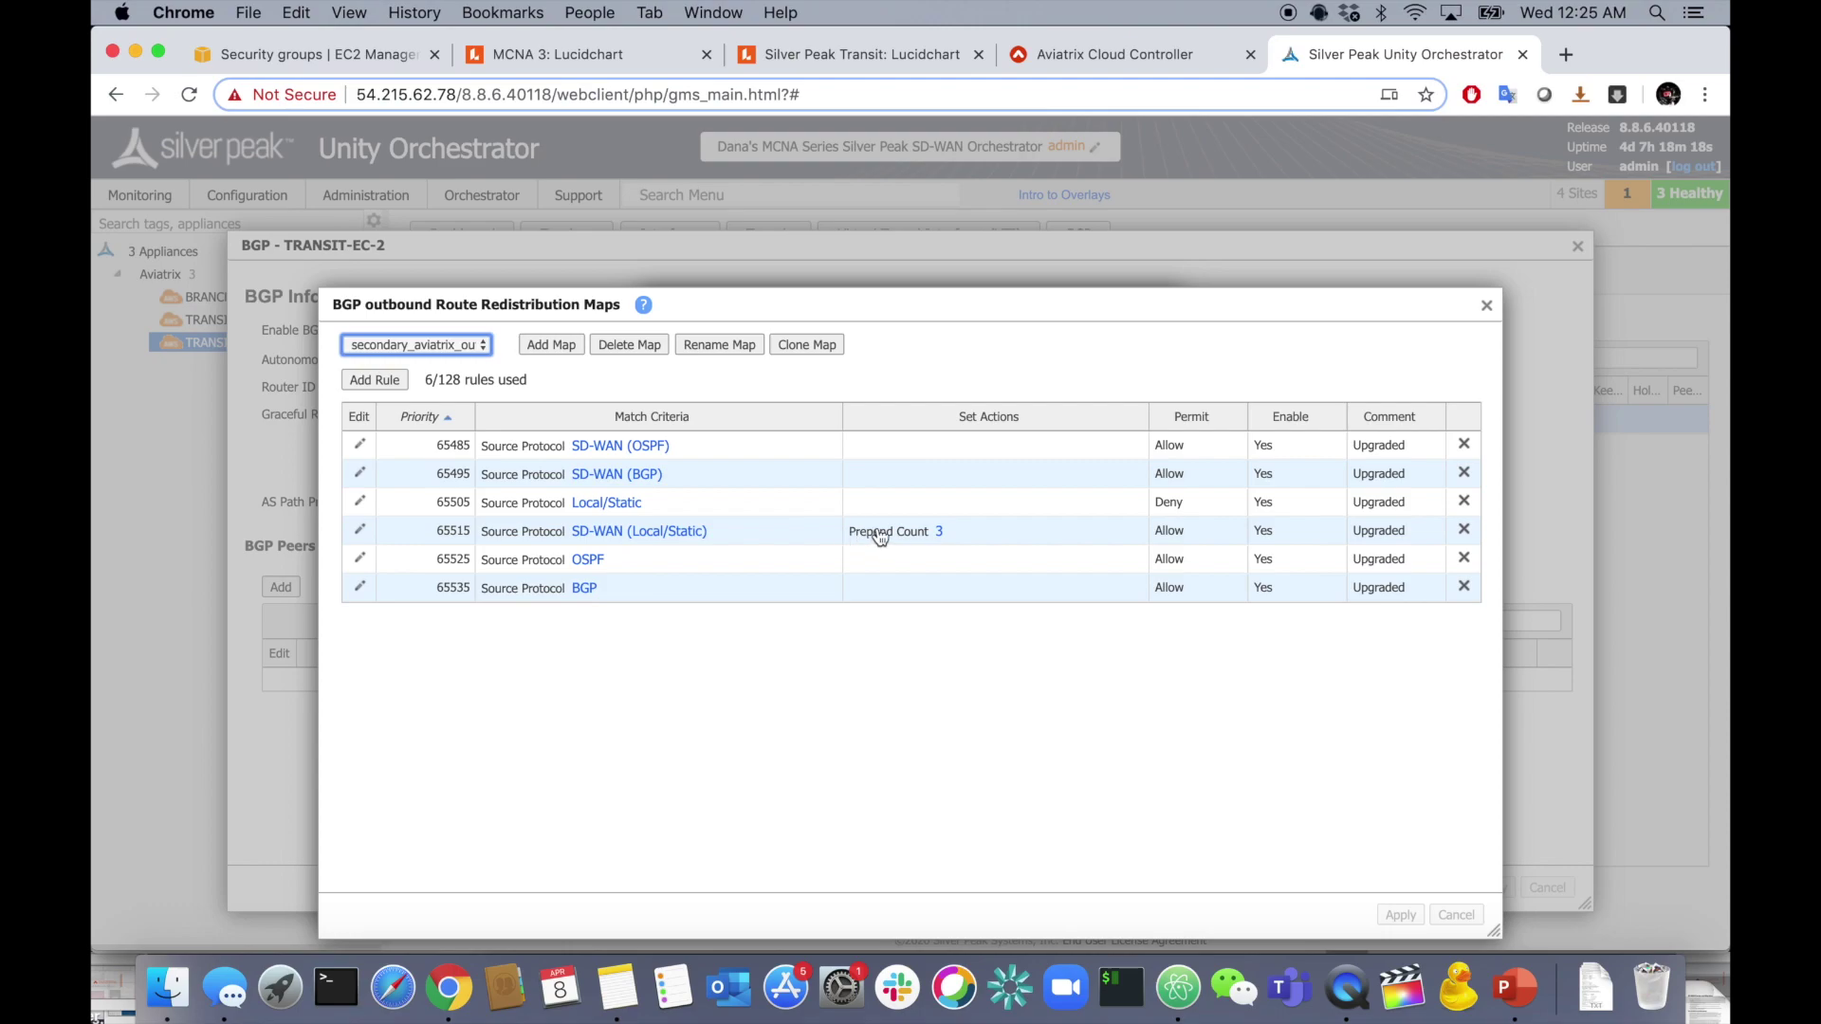
left_click(410, 528)
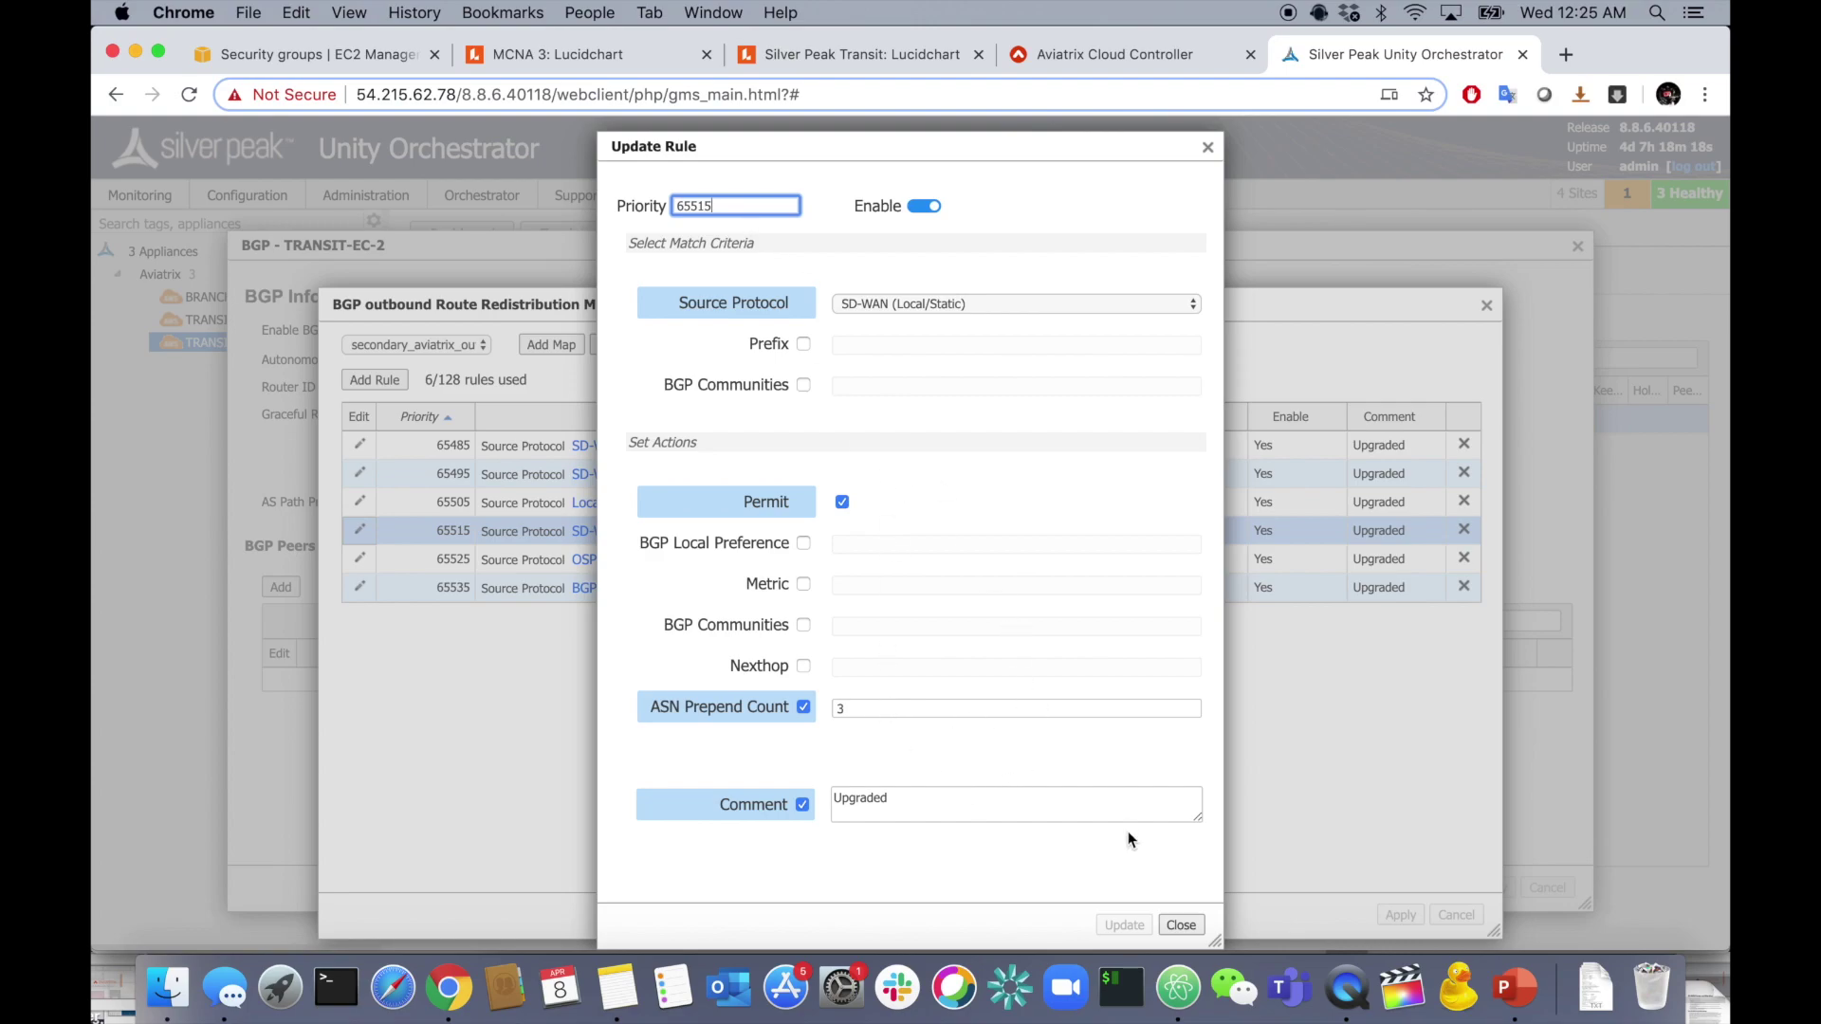
left_click(1183, 924)
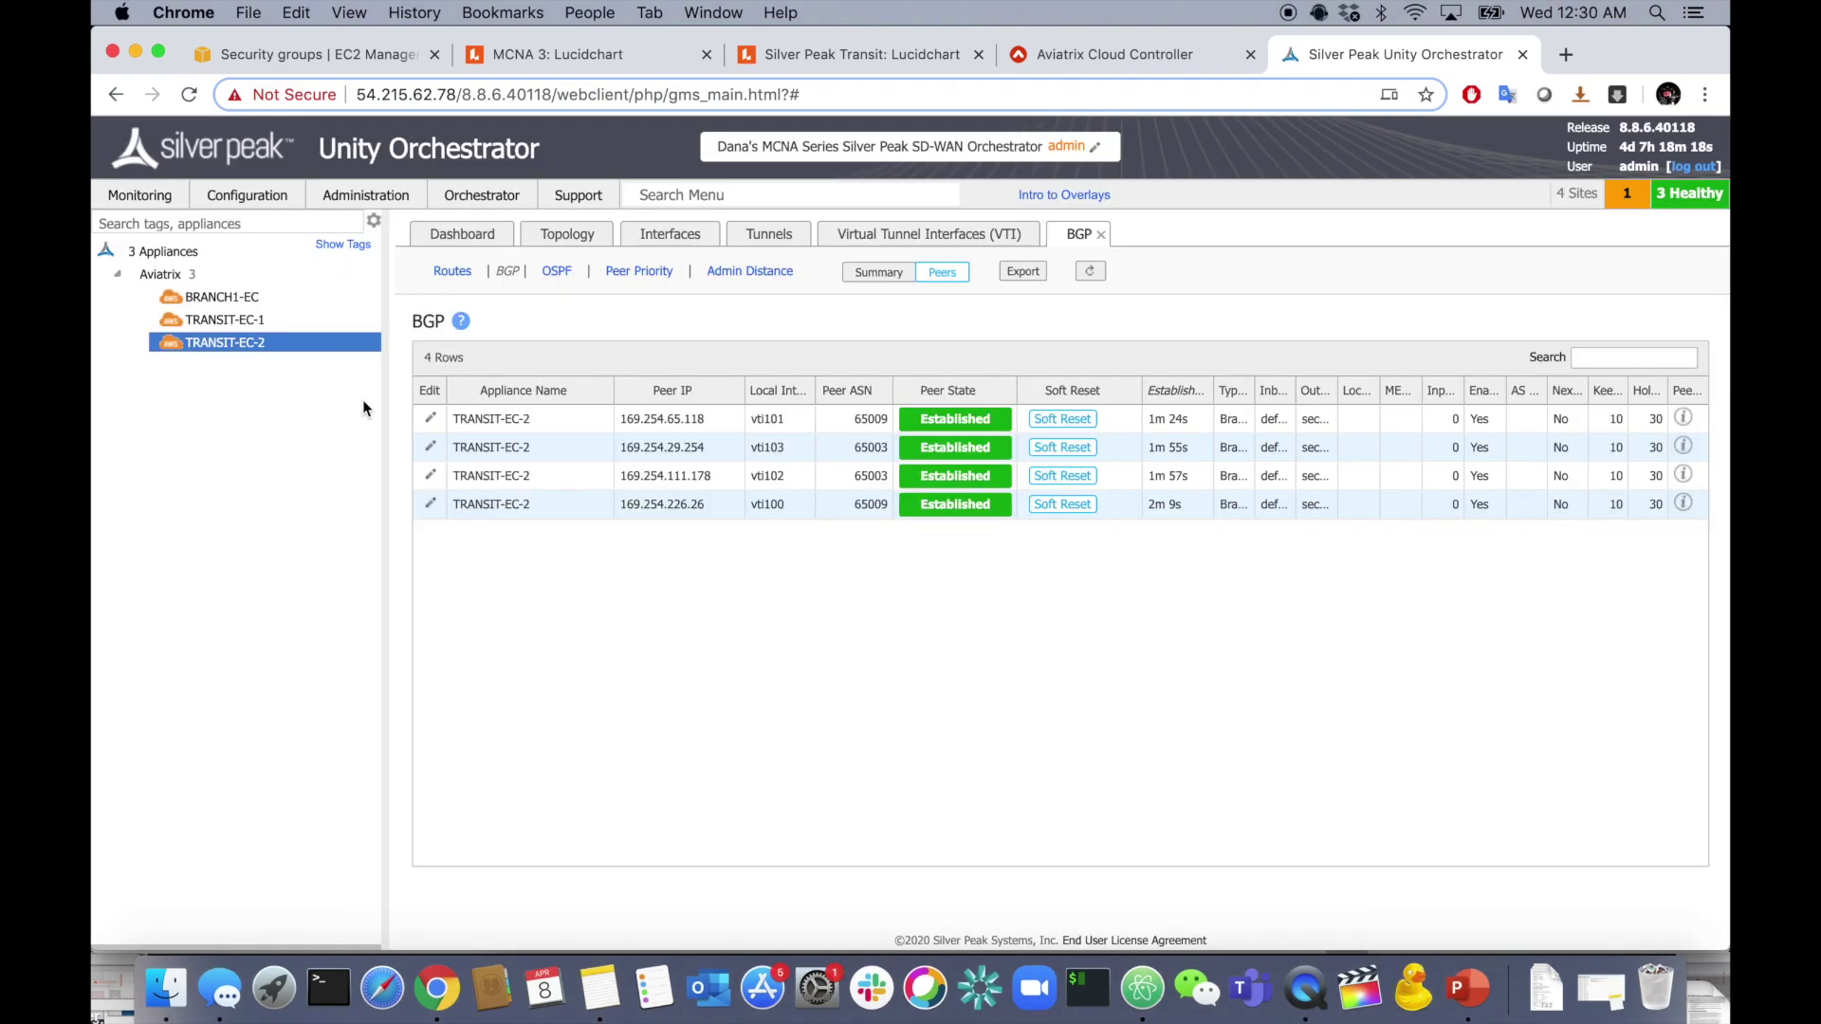
left_click(224, 320, "shift")
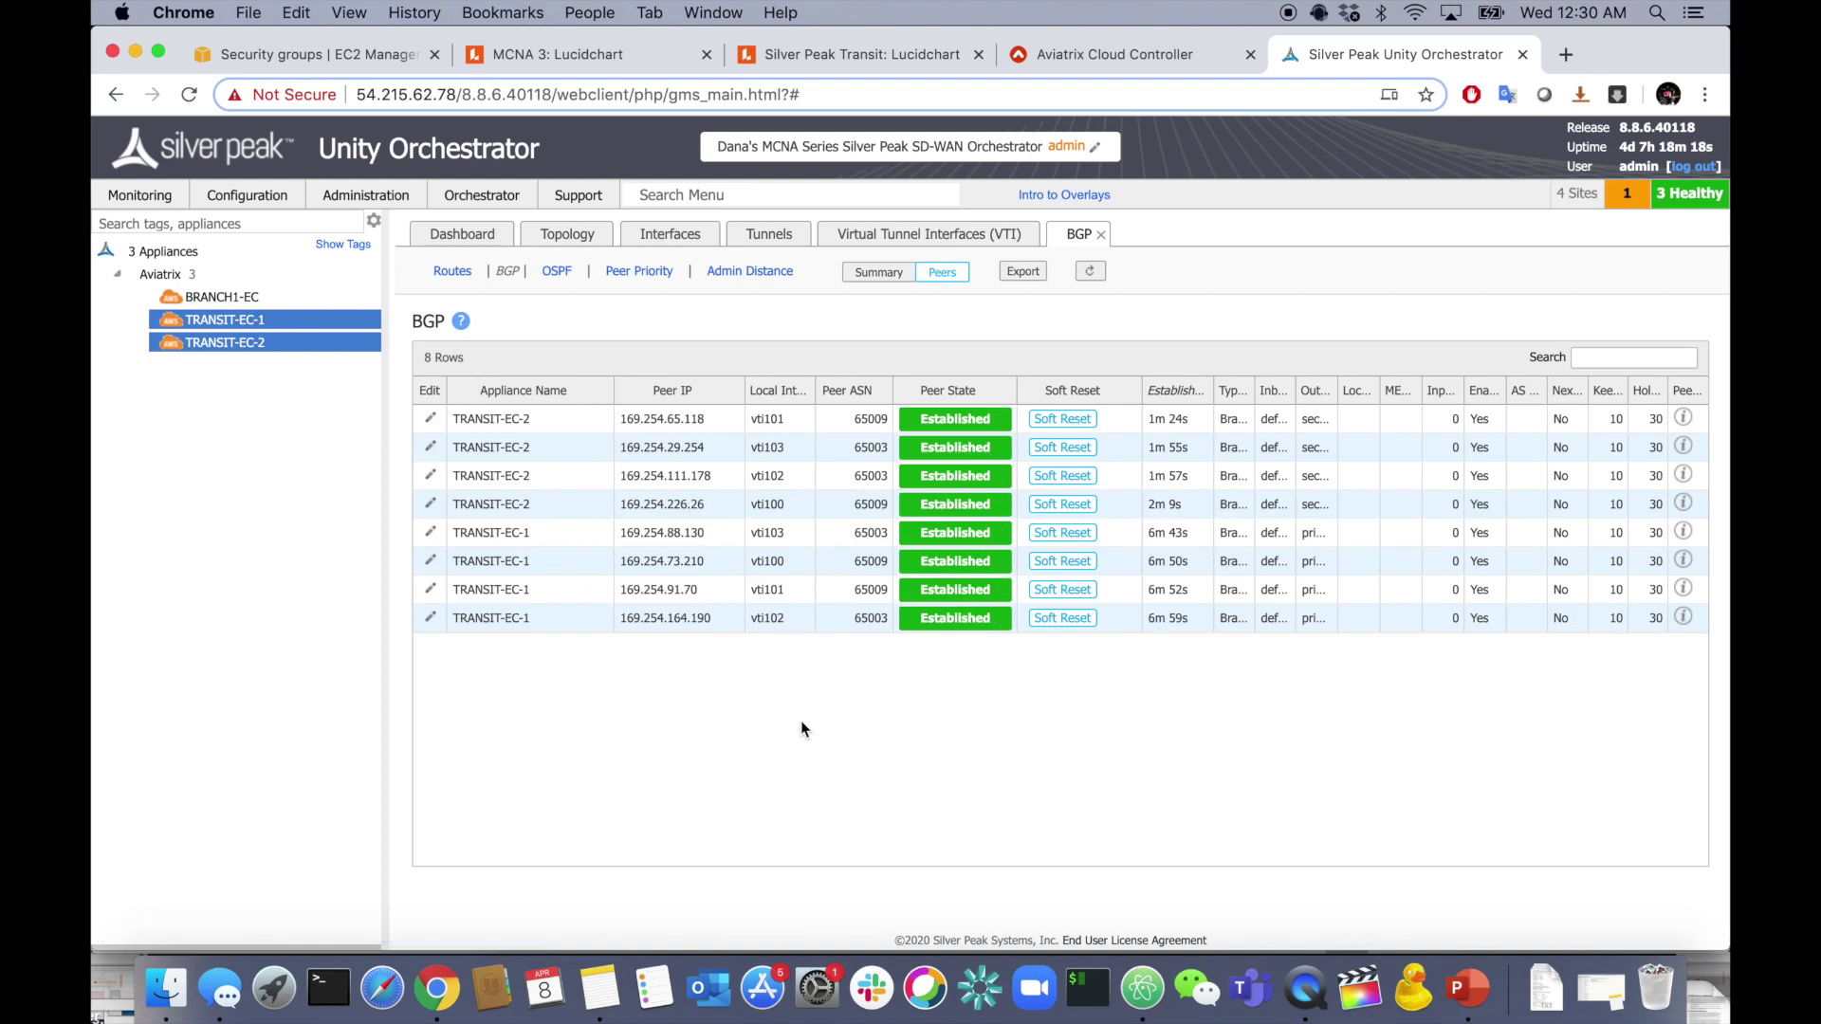
- Narrow the peer list to TRANSIT-EC-1 and open its Routes table
left_click(218, 297)
left_click(271, 325)
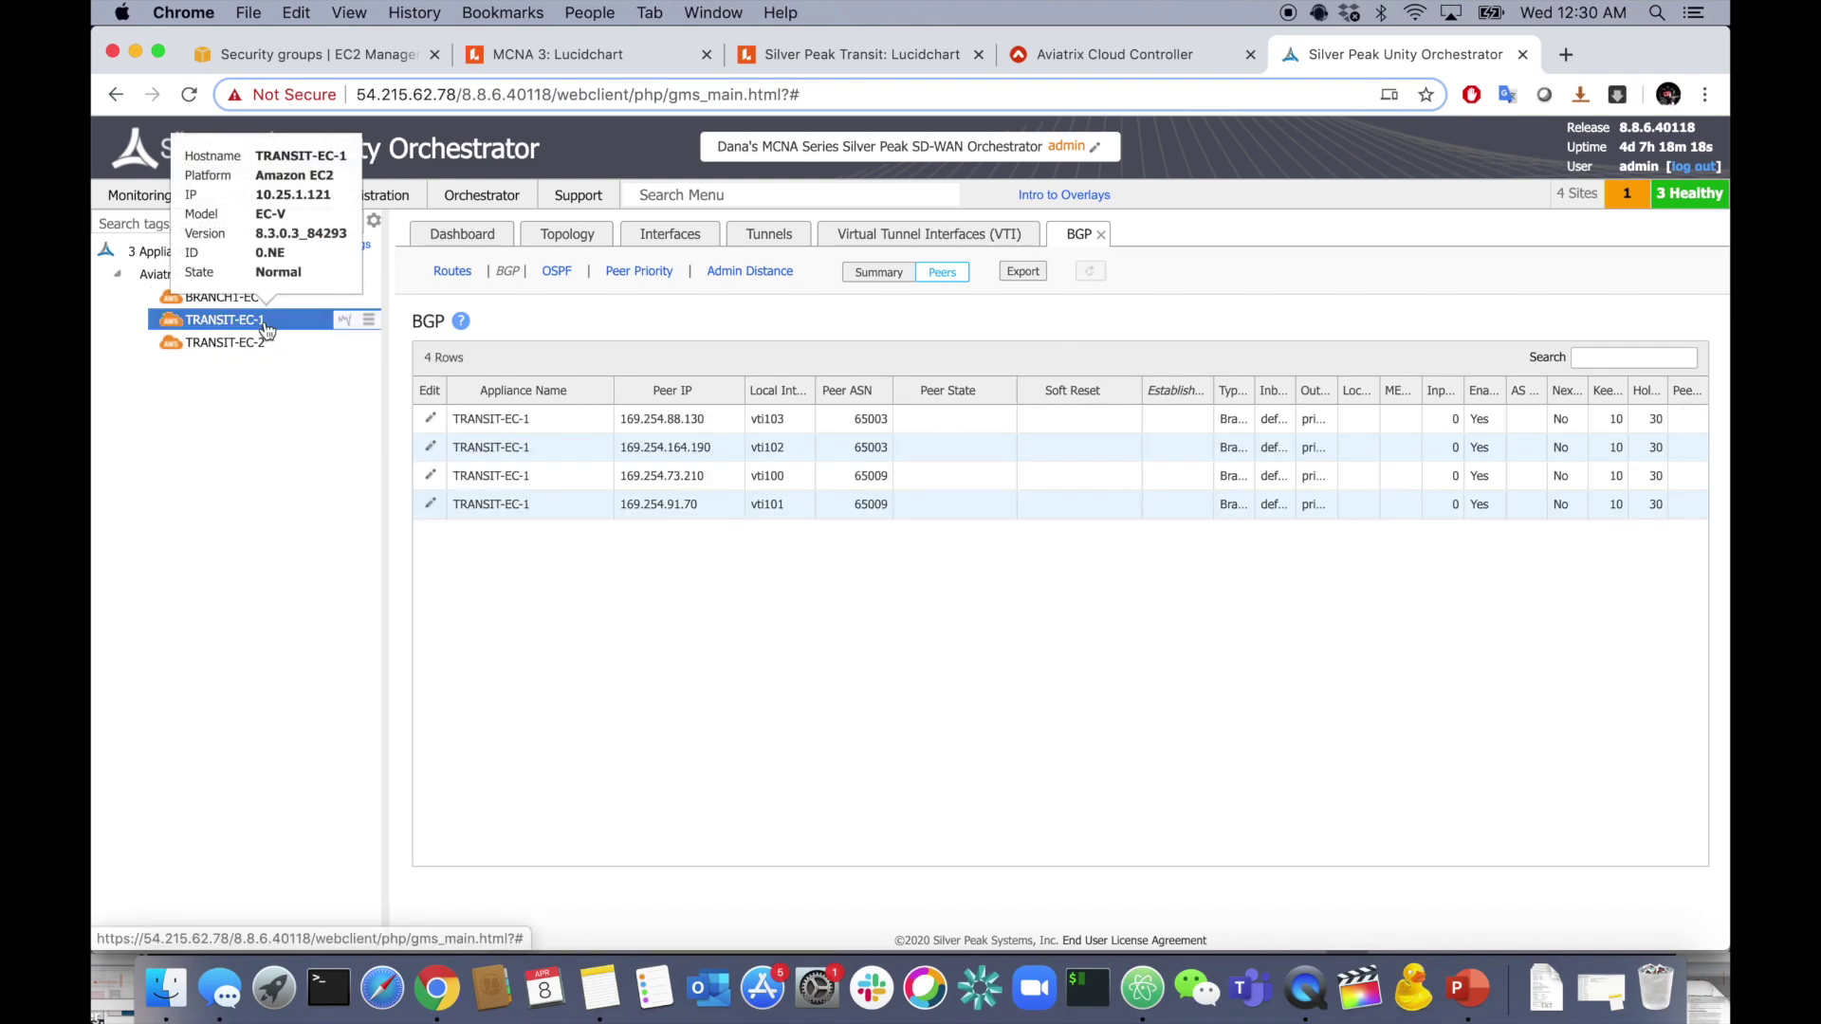
left_click(246, 194)
left_click(423, 557)
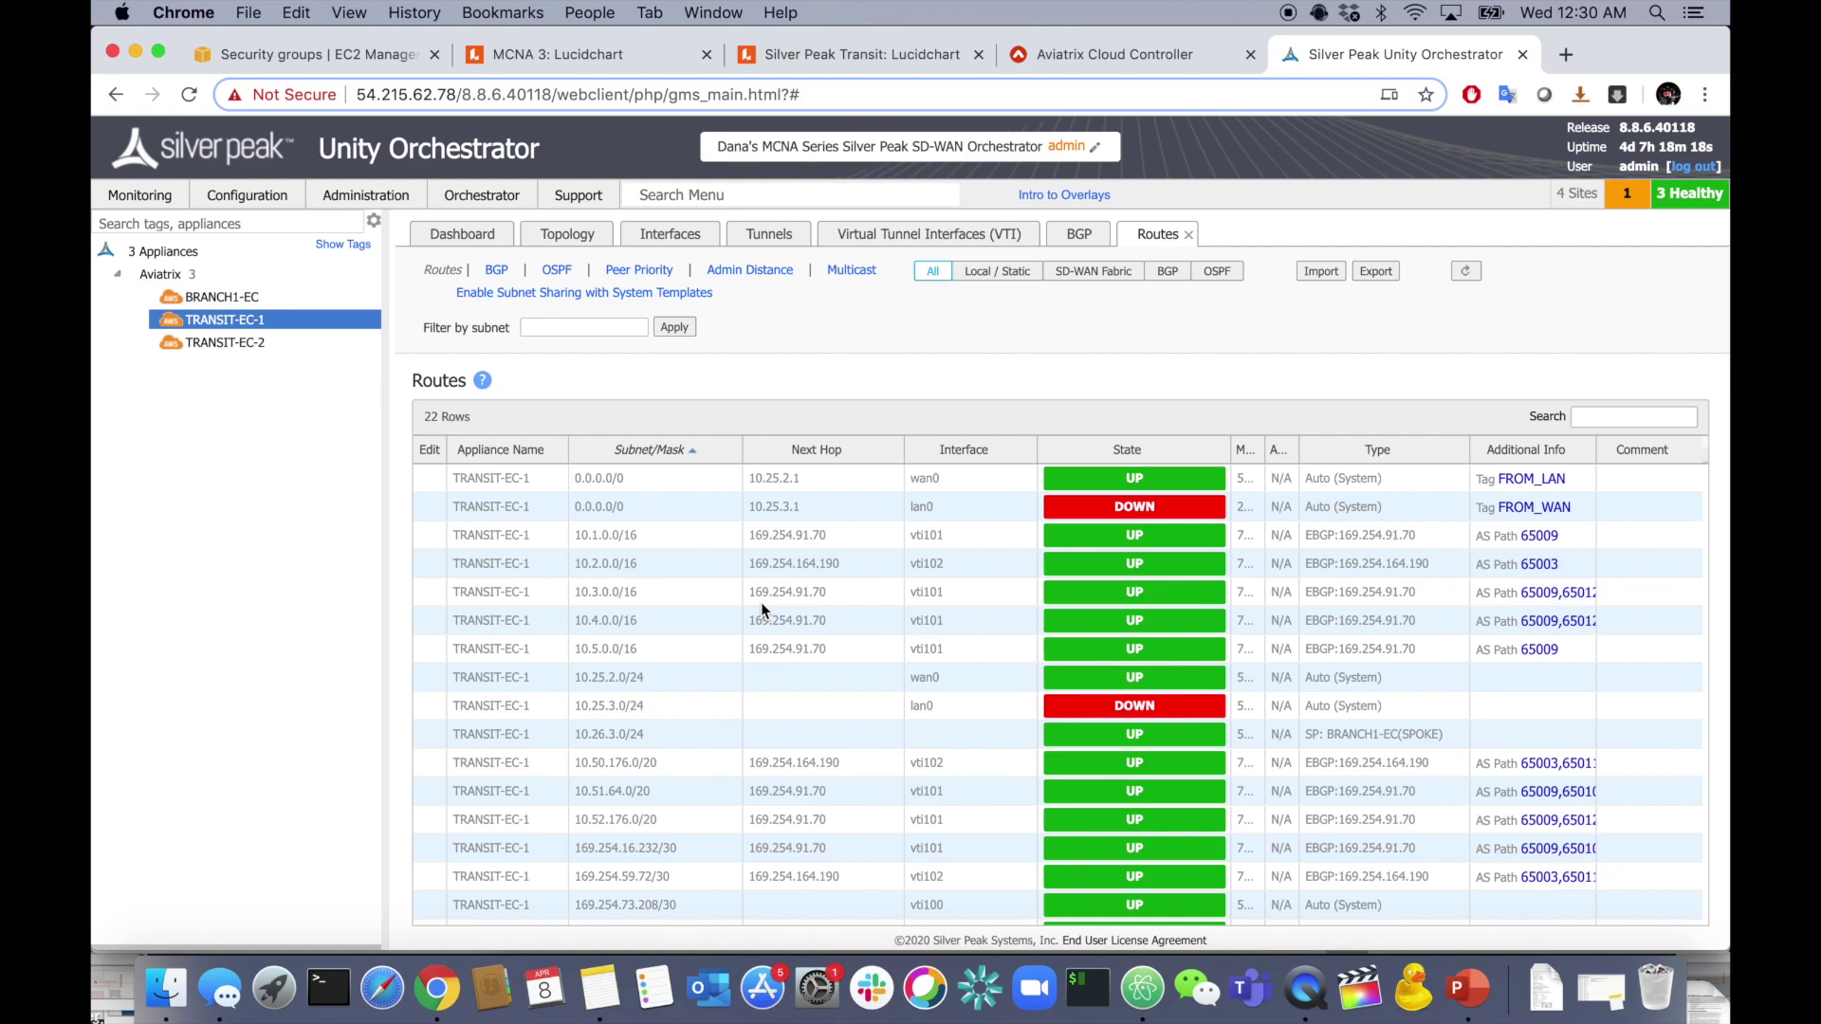
- Review the EBGP-learned routes 10.1.0.0/16 through 10.5.0.0/16
scroll(679, 701, "down", 2)
scroll(679, 702, "up", 2)
left_click(512, 536)
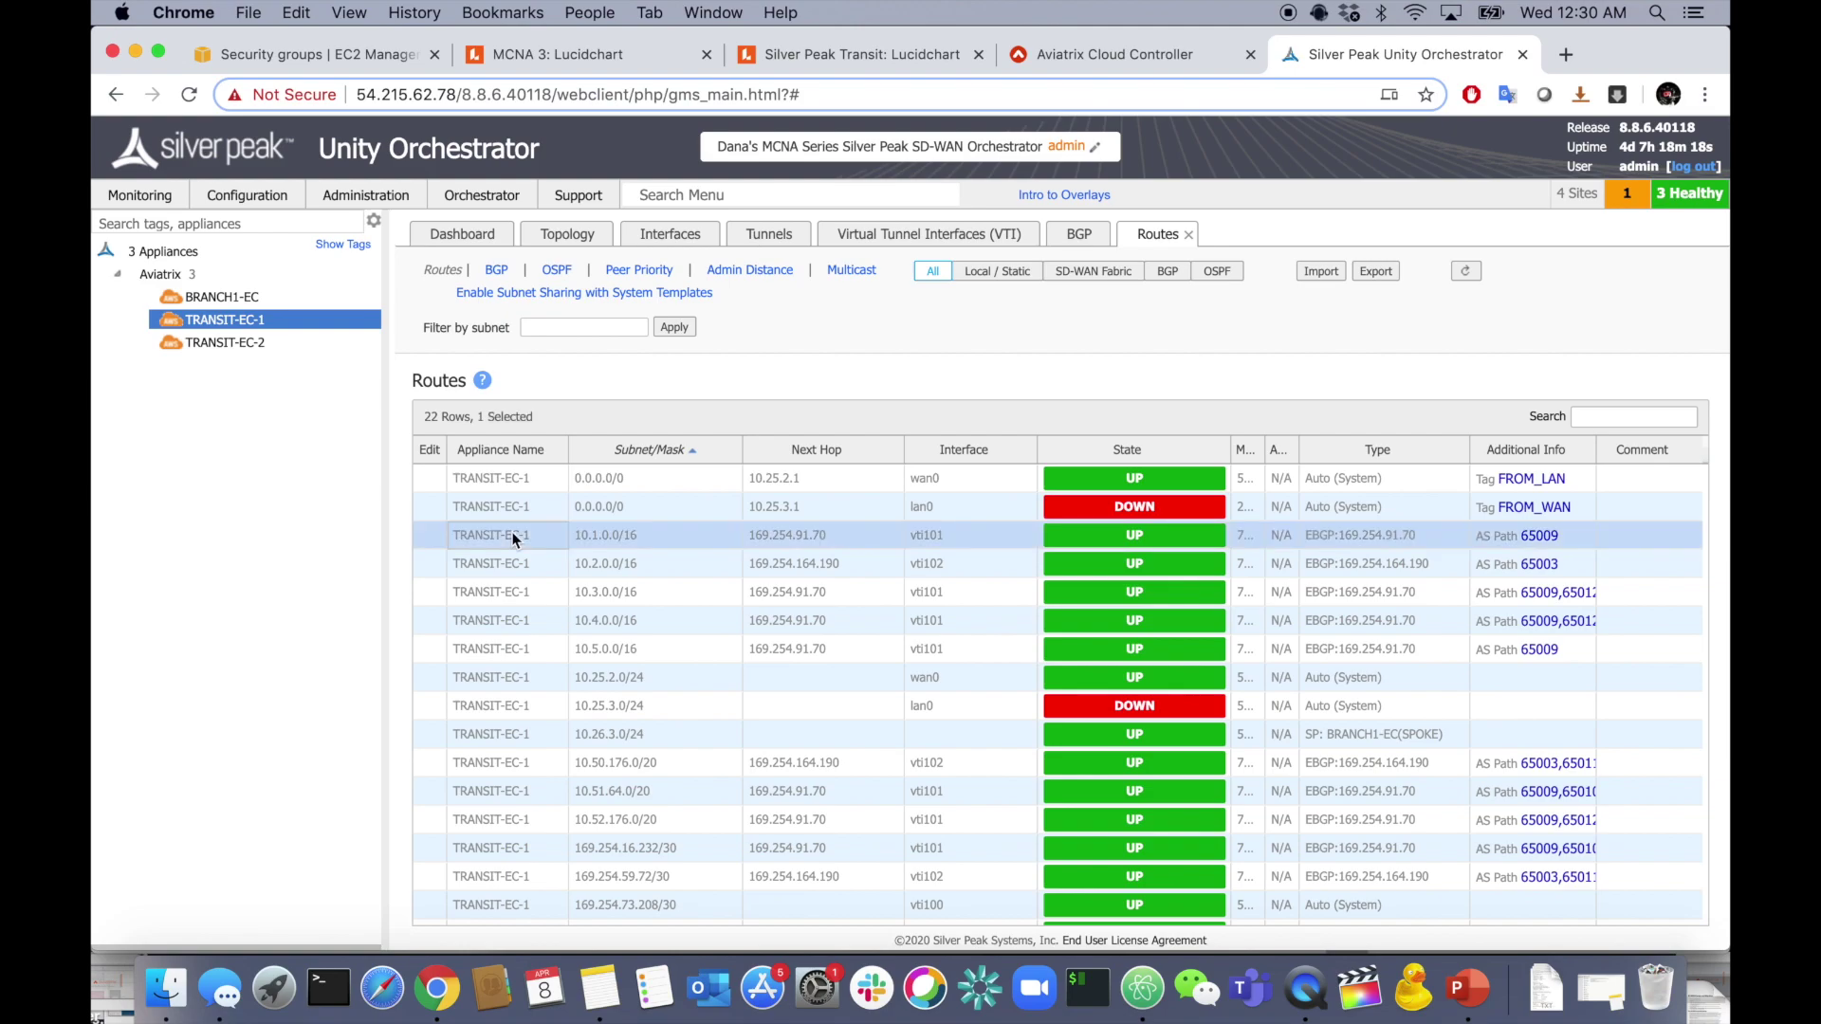
left_click(563, 562)
left_click(538, 586)
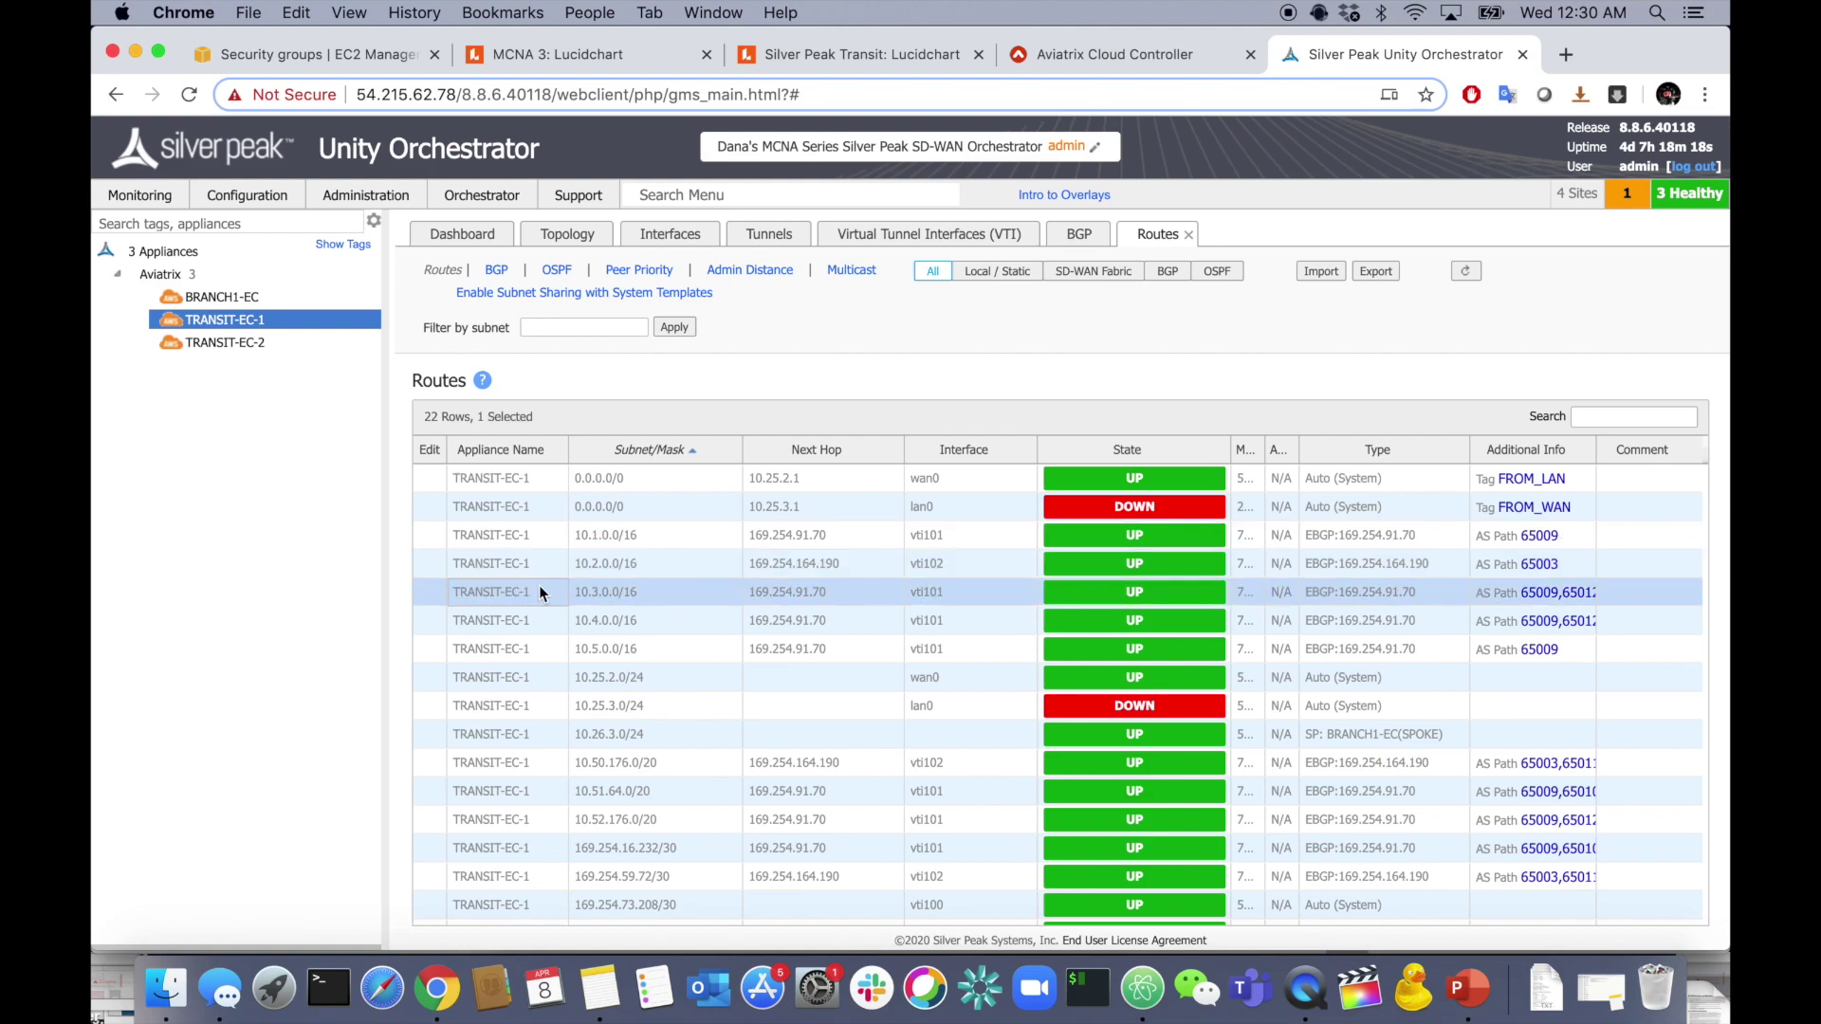
left_click(537, 618)
left_click(531, 645)
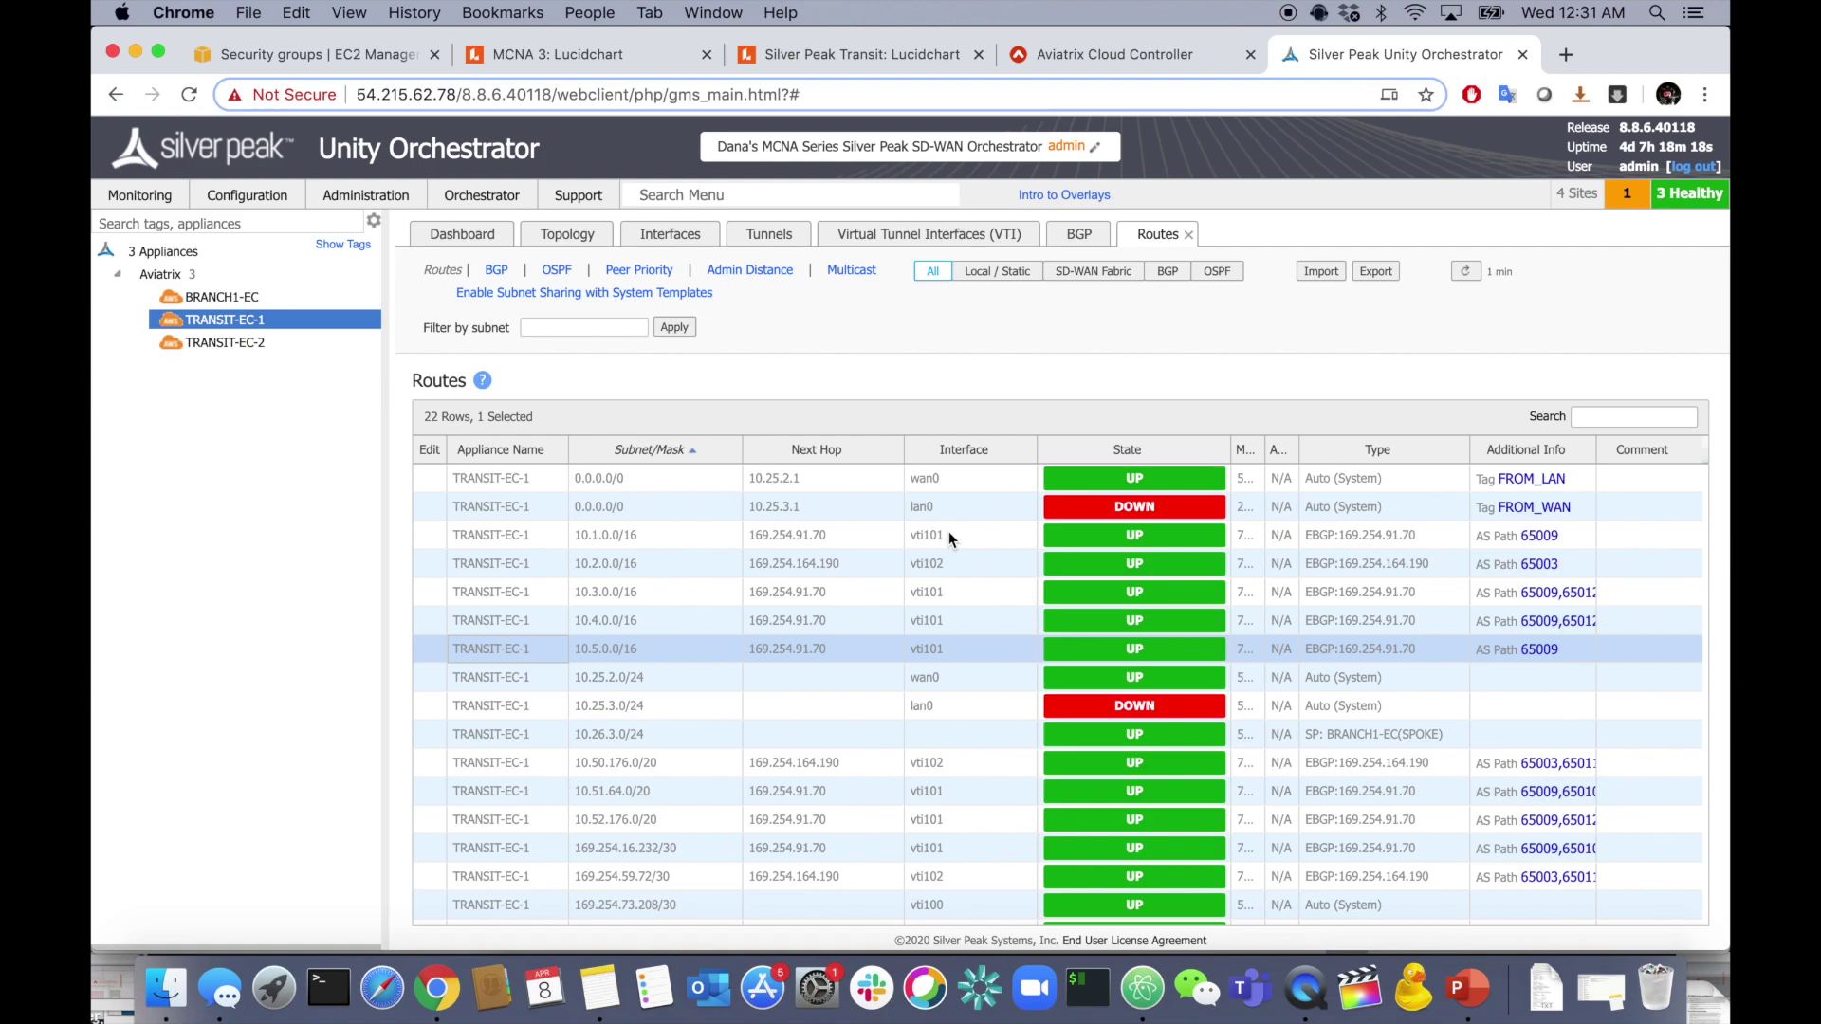
- Glance at BRANCH1-EC's route table, then return to TRANSIT-EC-1's routes
scroll(827, 656, "down", 3)
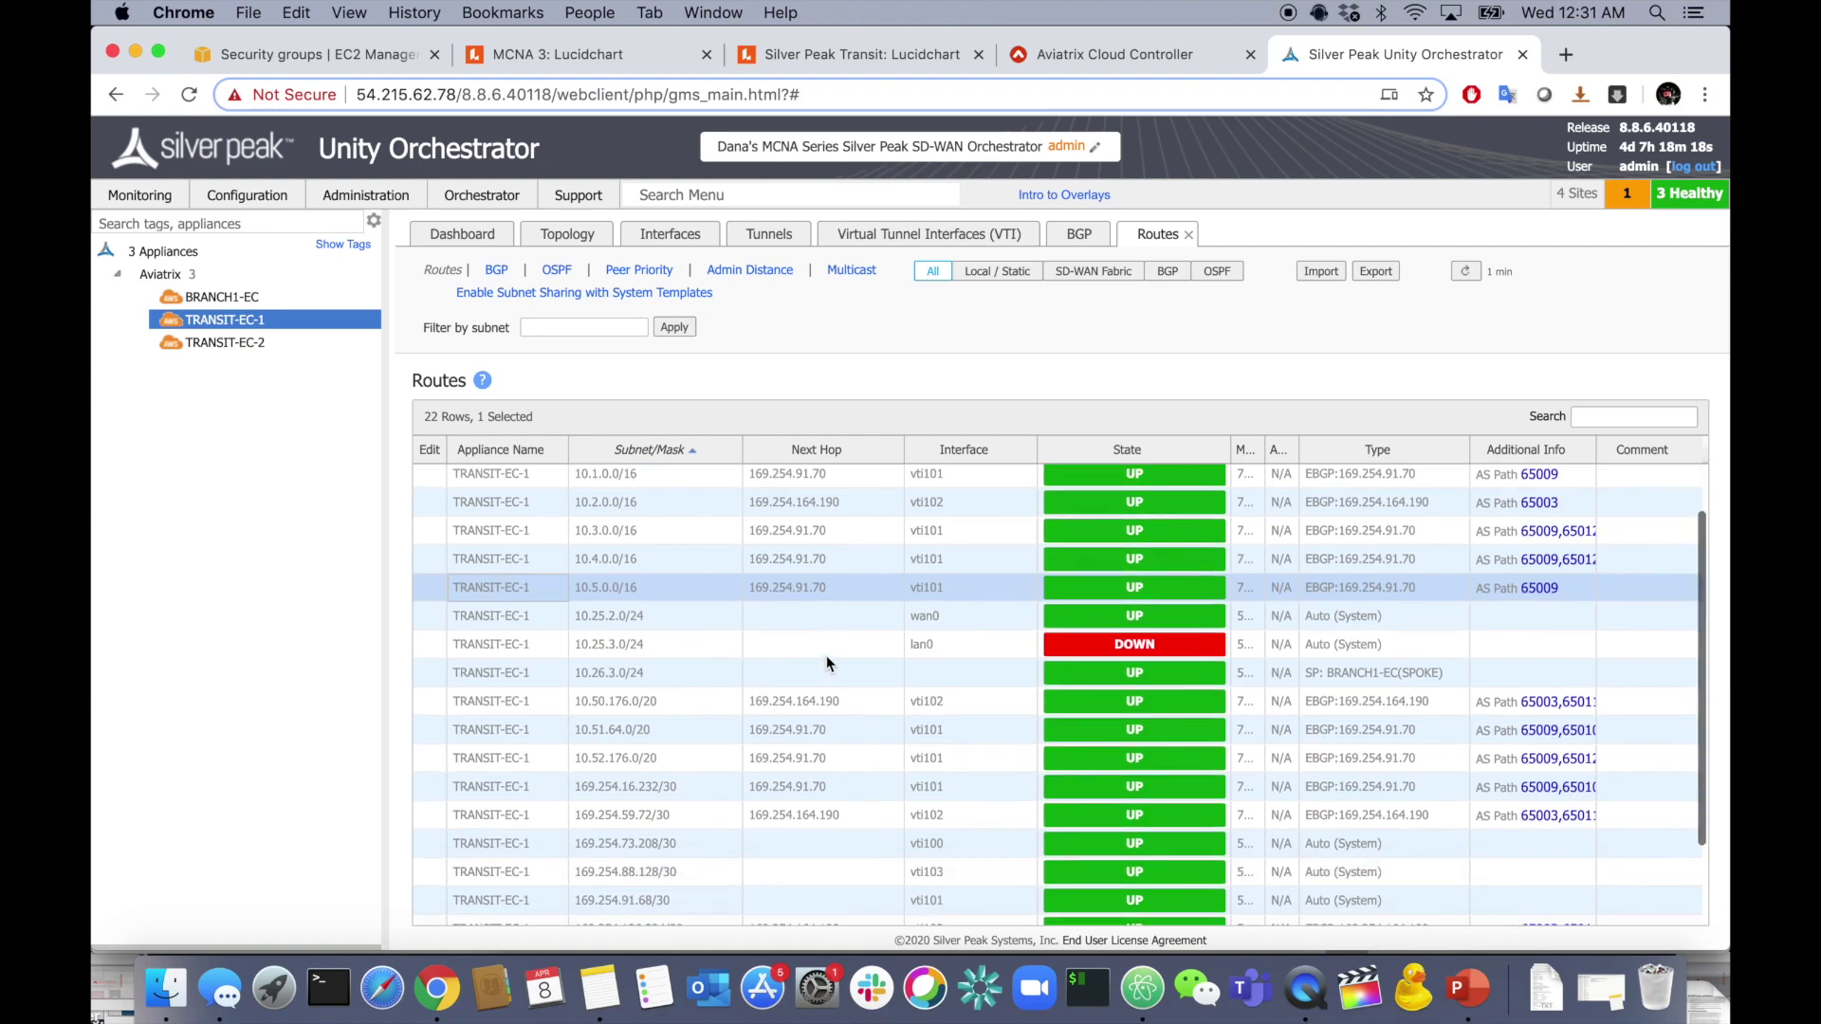
scroll(827, 656, "up", 3)
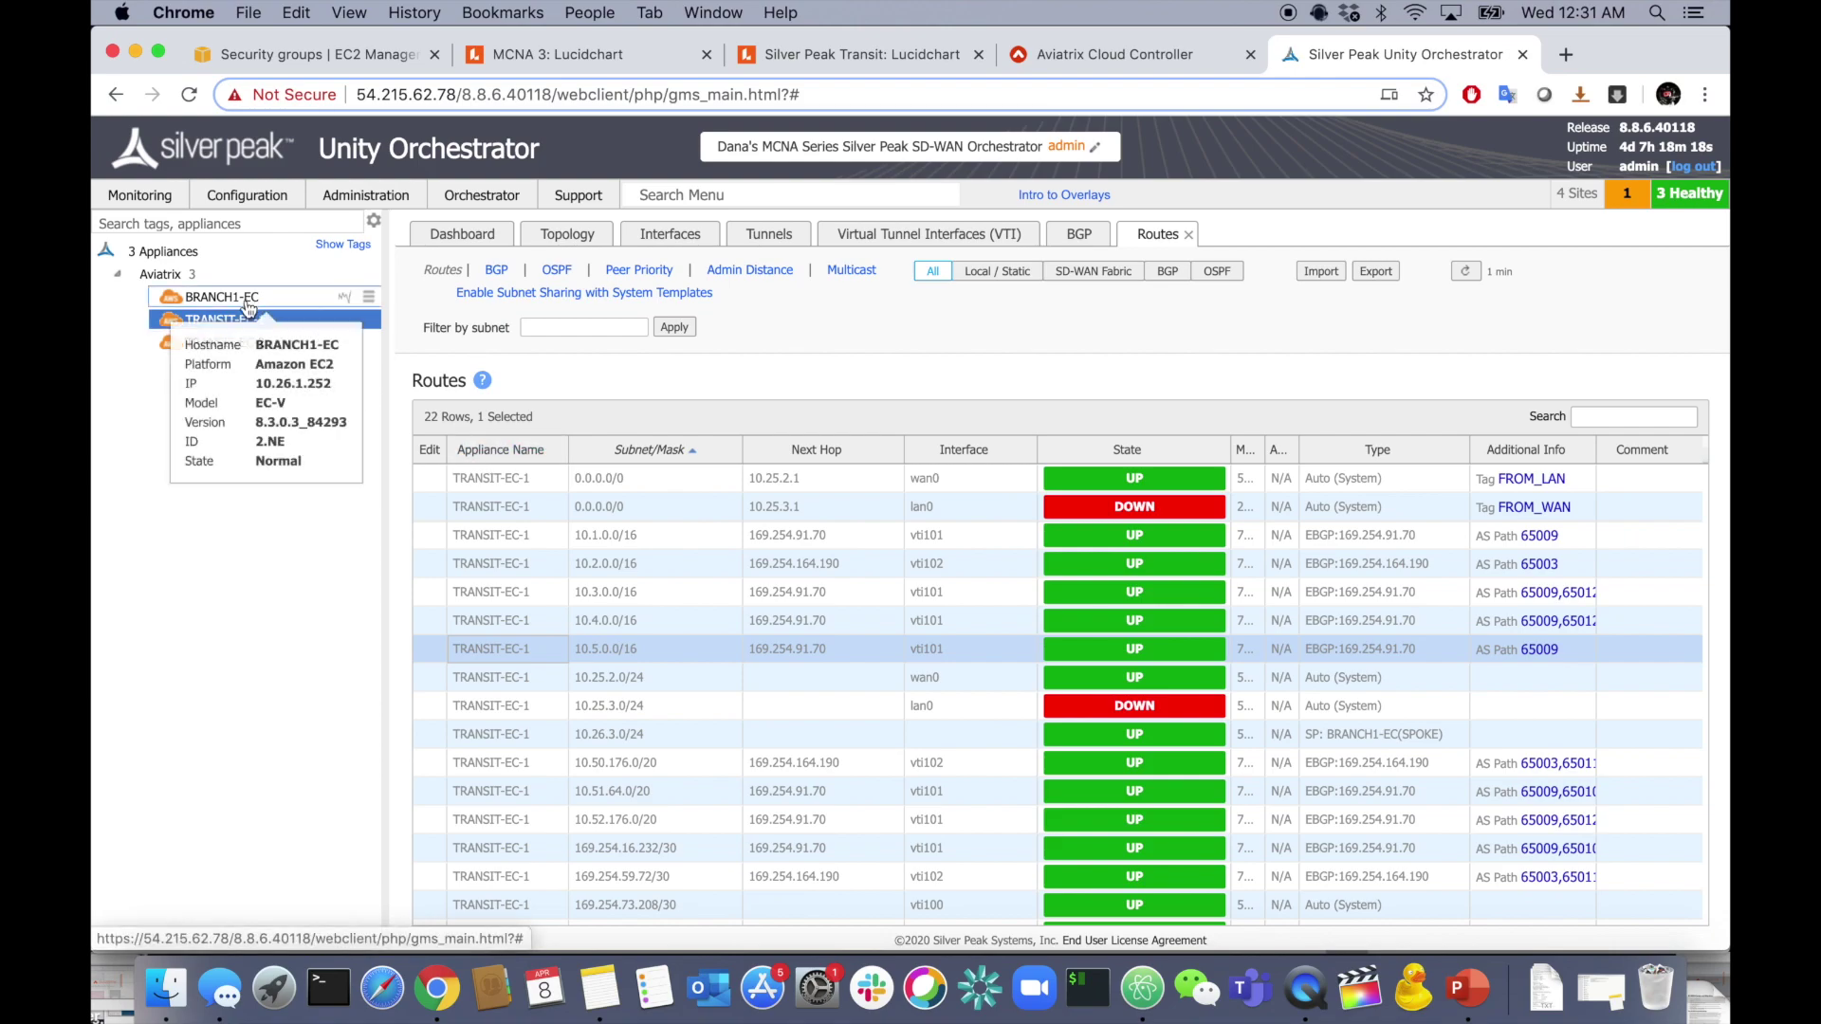
left_click(285, 297)
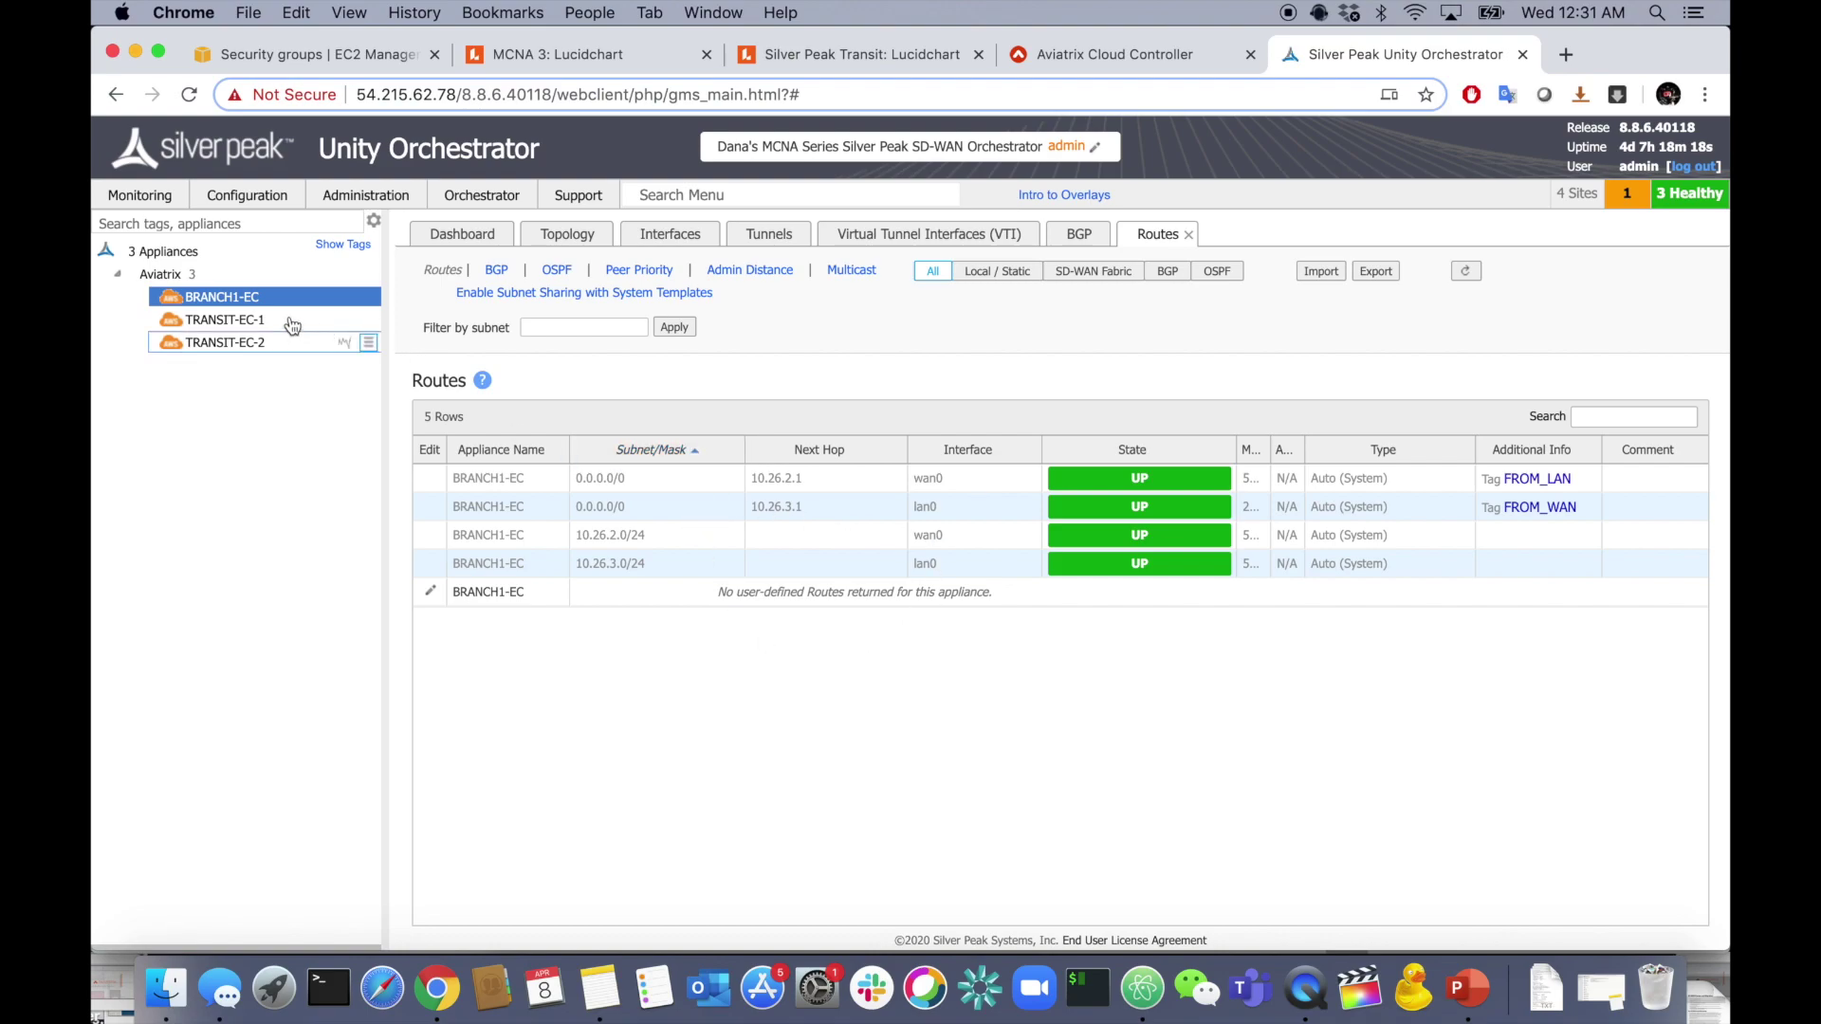
left_click(258, 322)
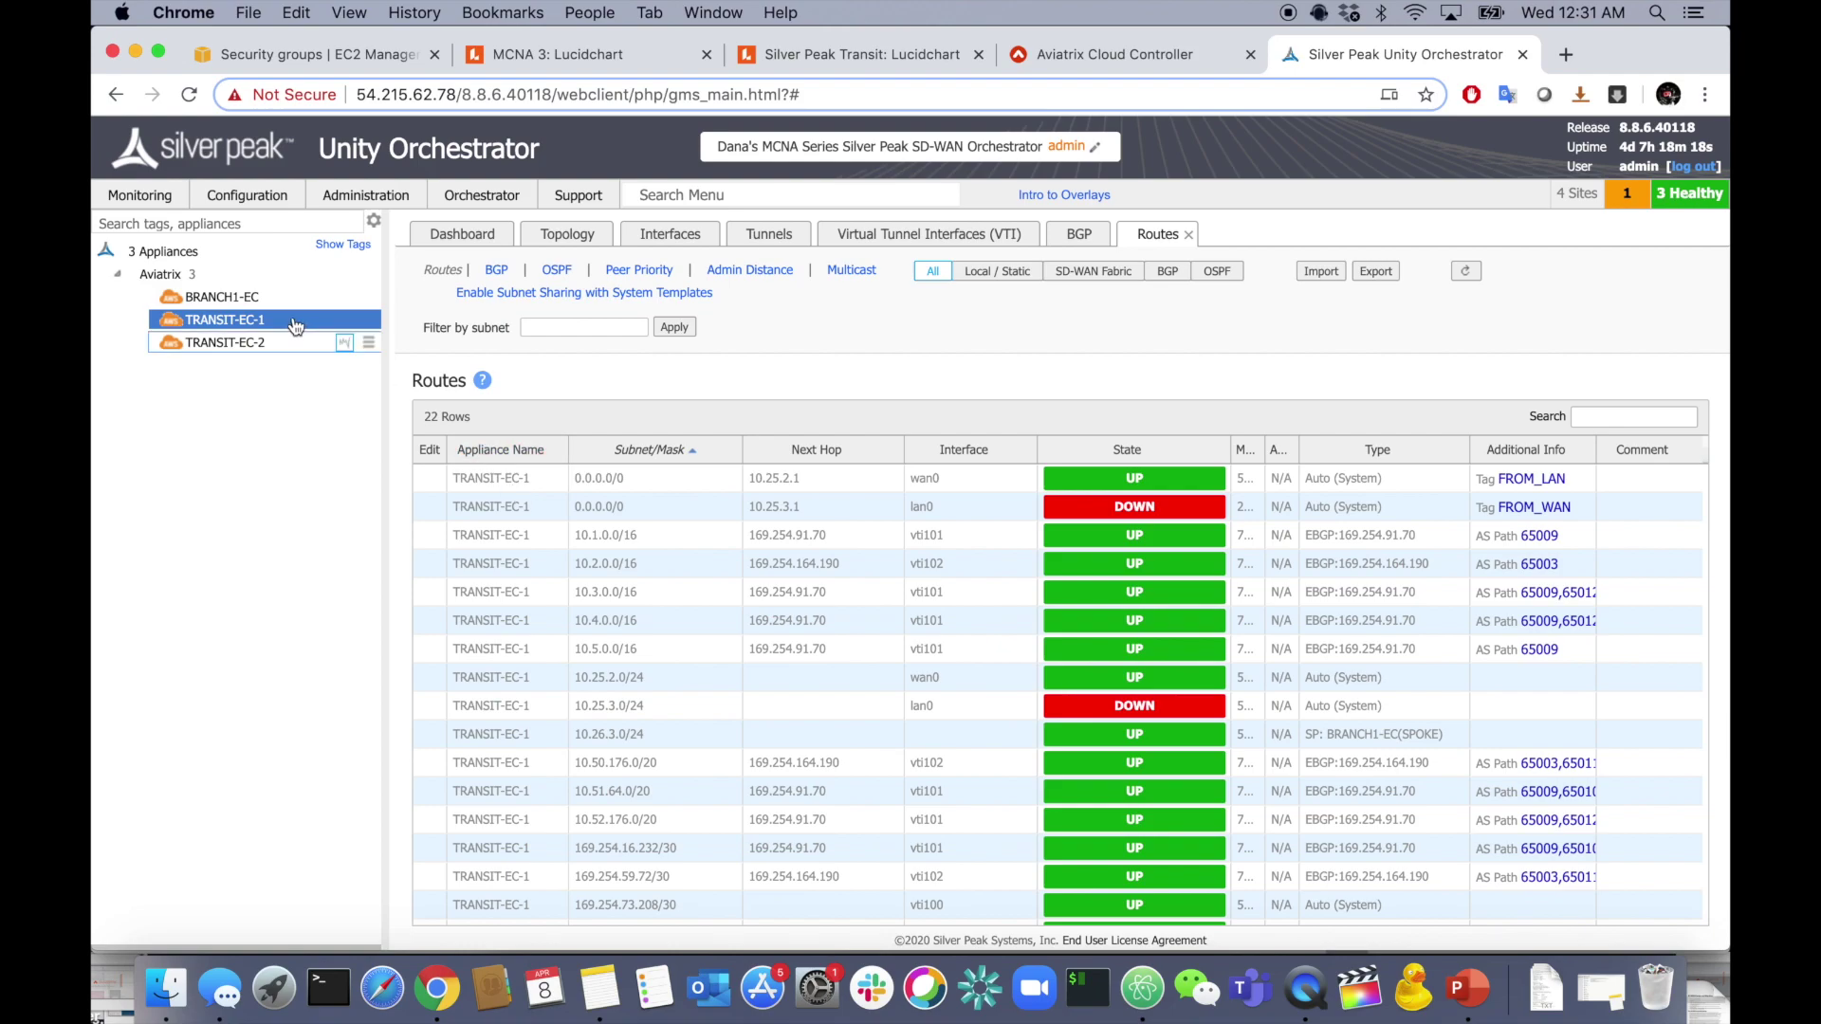
scroll(573, 663, "down", 3)
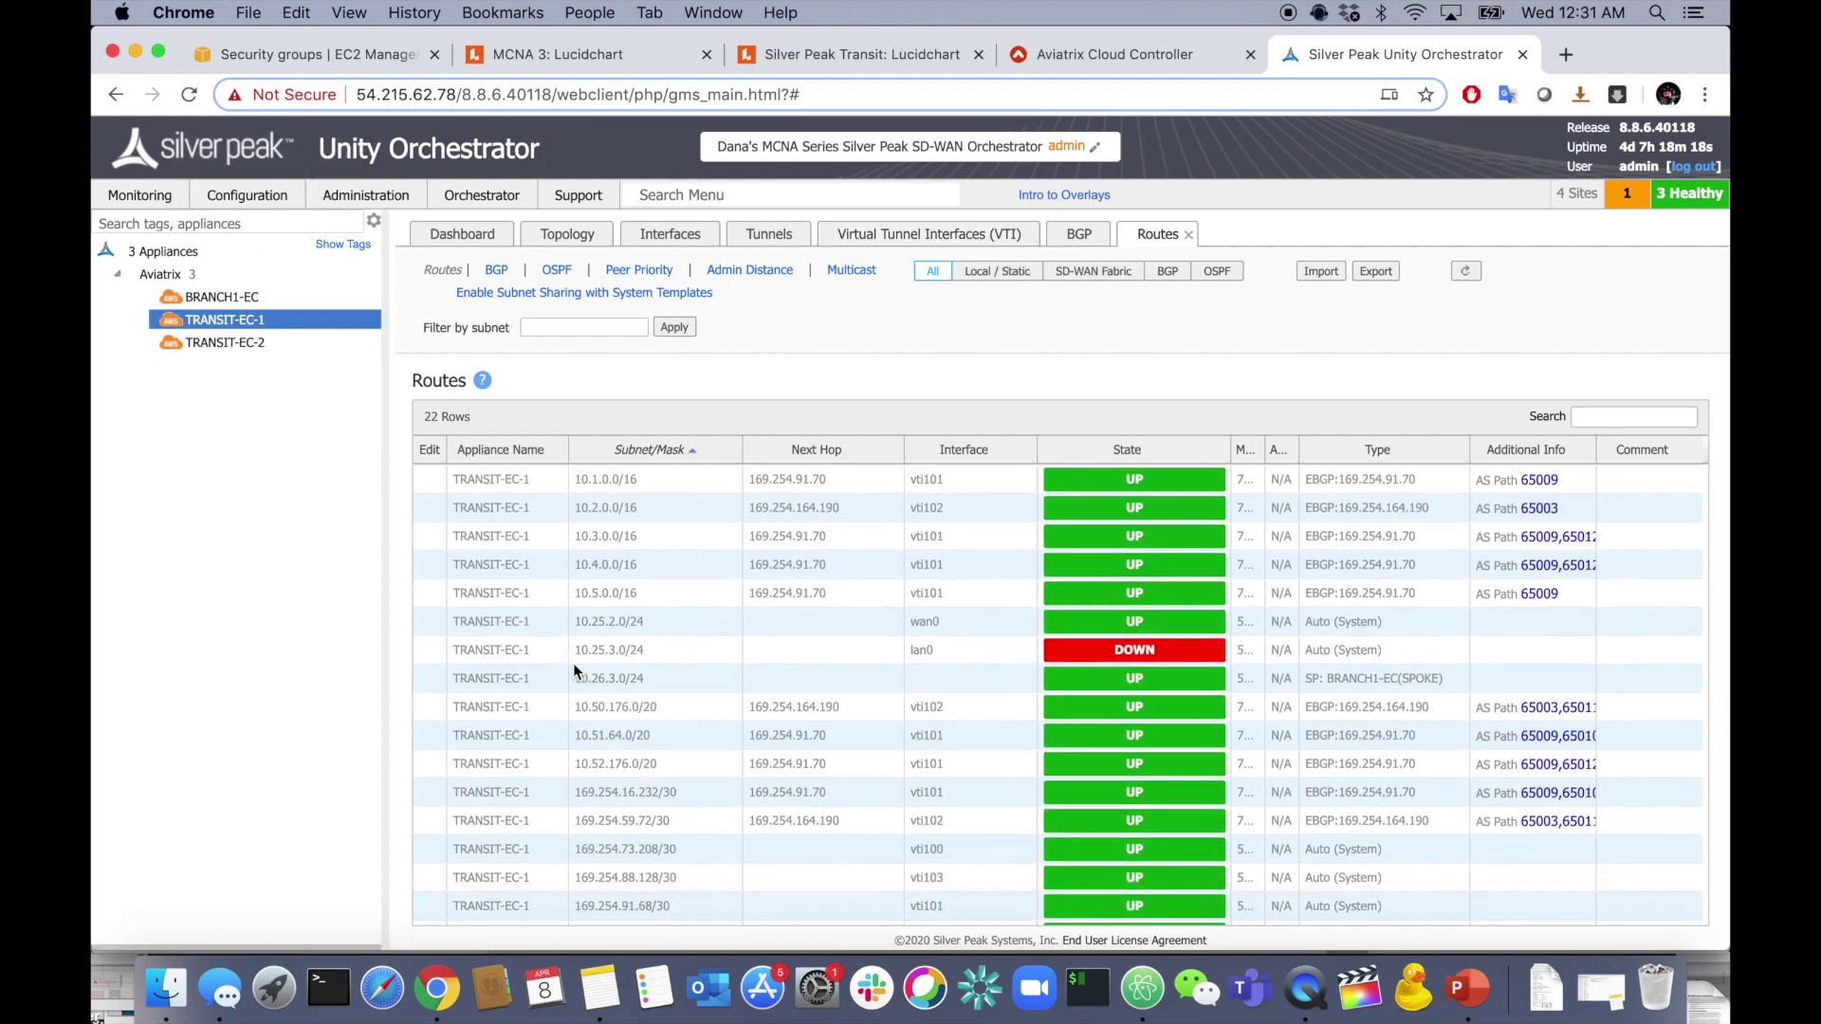
- Permit BGP in TRANSIT-EC-1's SD-WAN fabric redistribution map and apply, then show TRANSIT-EC-2's routes
left_click(425, 910)
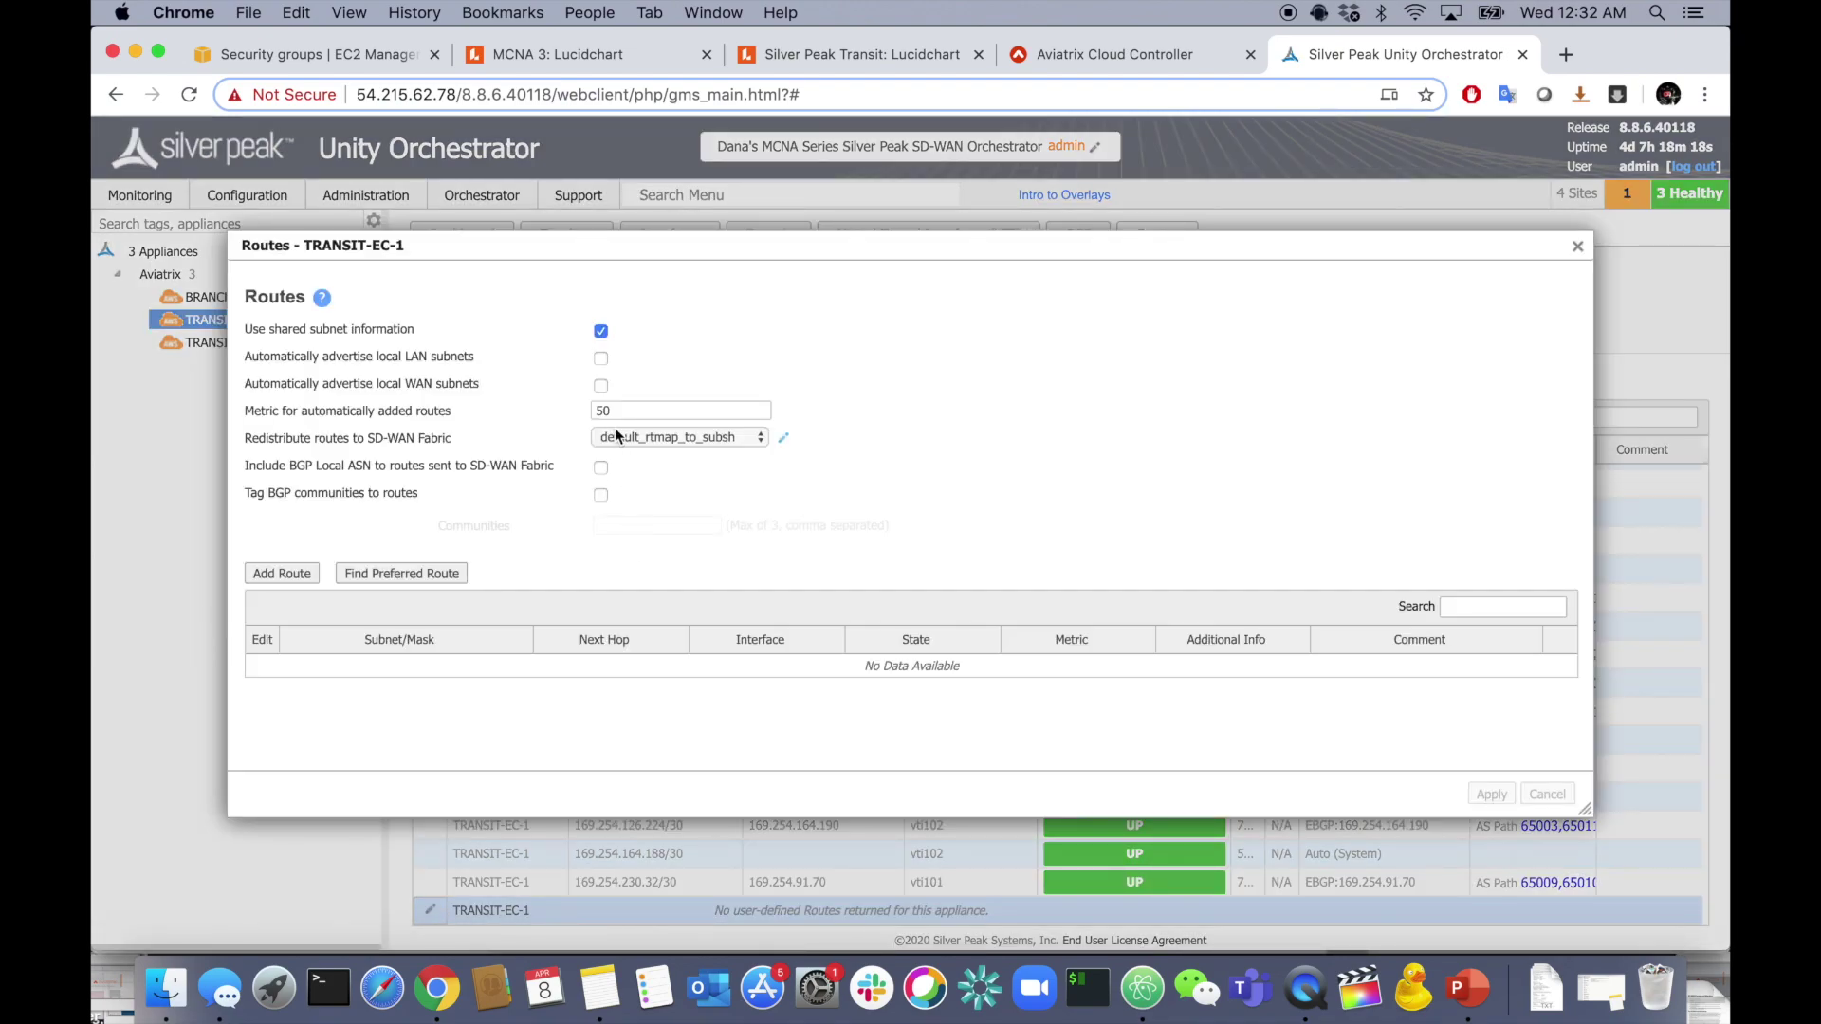
left_click(784, 440)
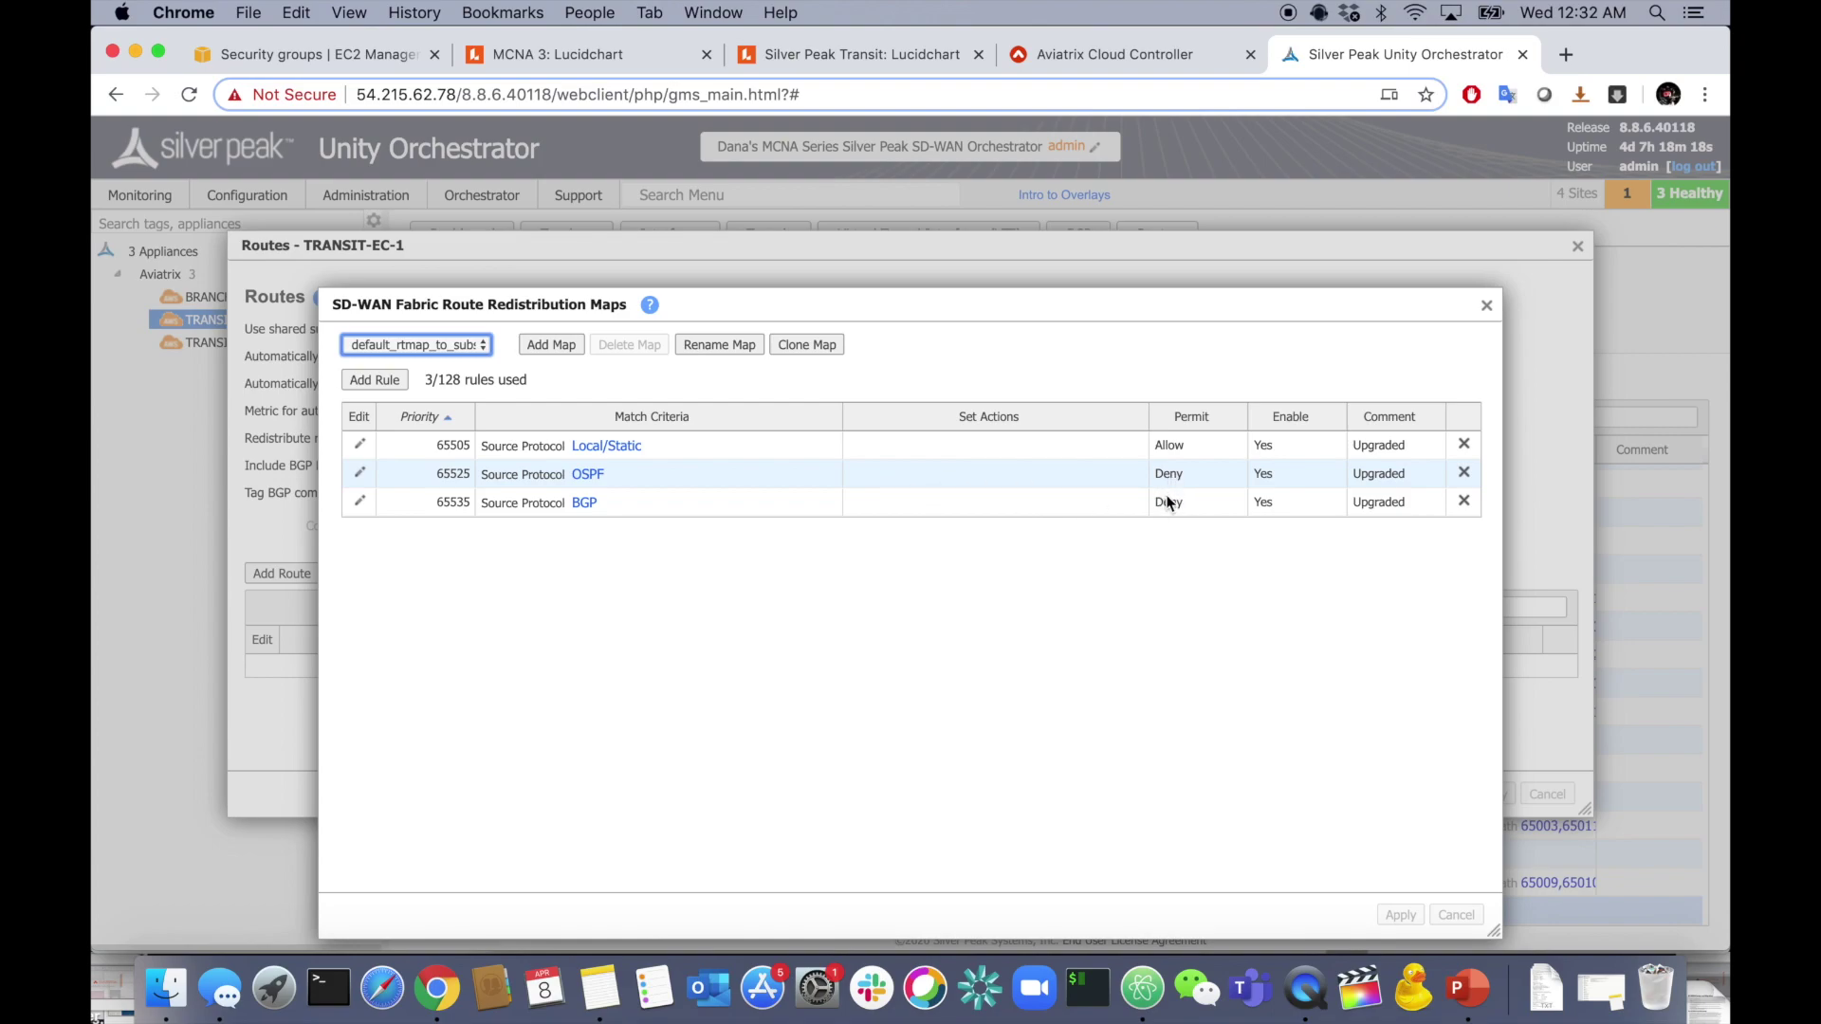
left_click(360, 501)
left_click(841, 501)
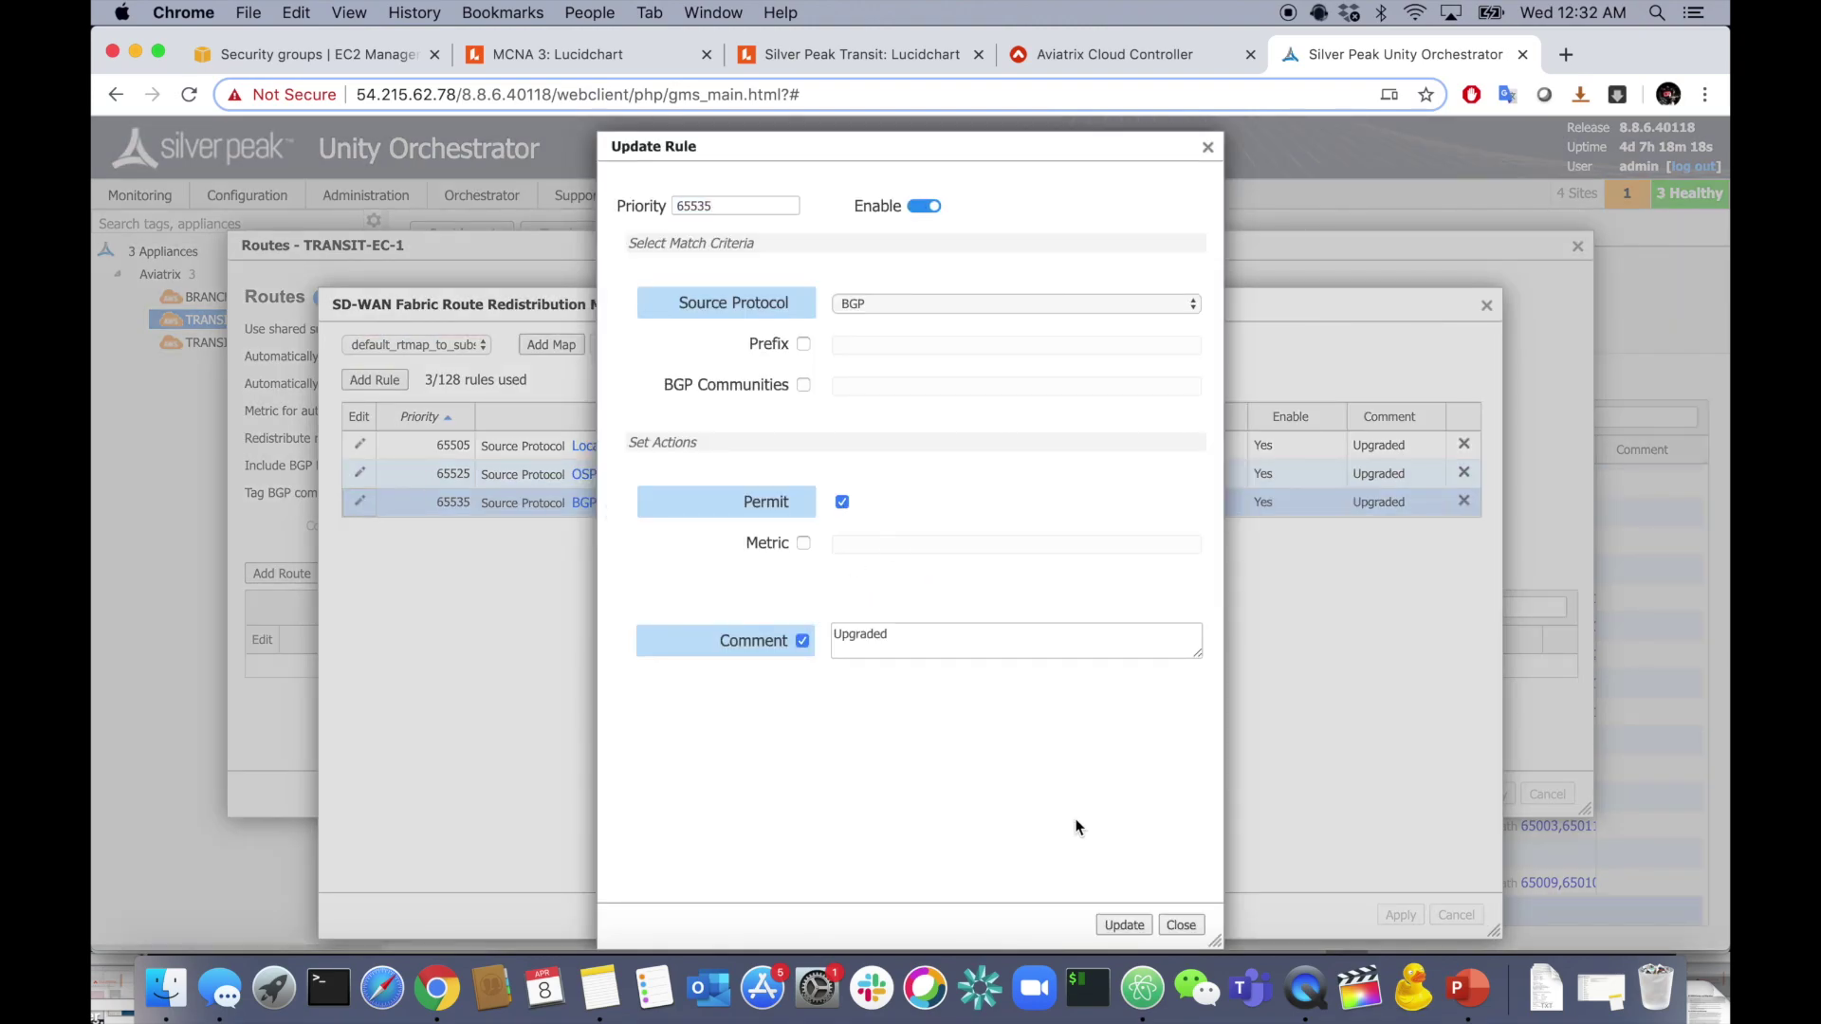
left_click(1124, 925)
left_click(1396, 914)
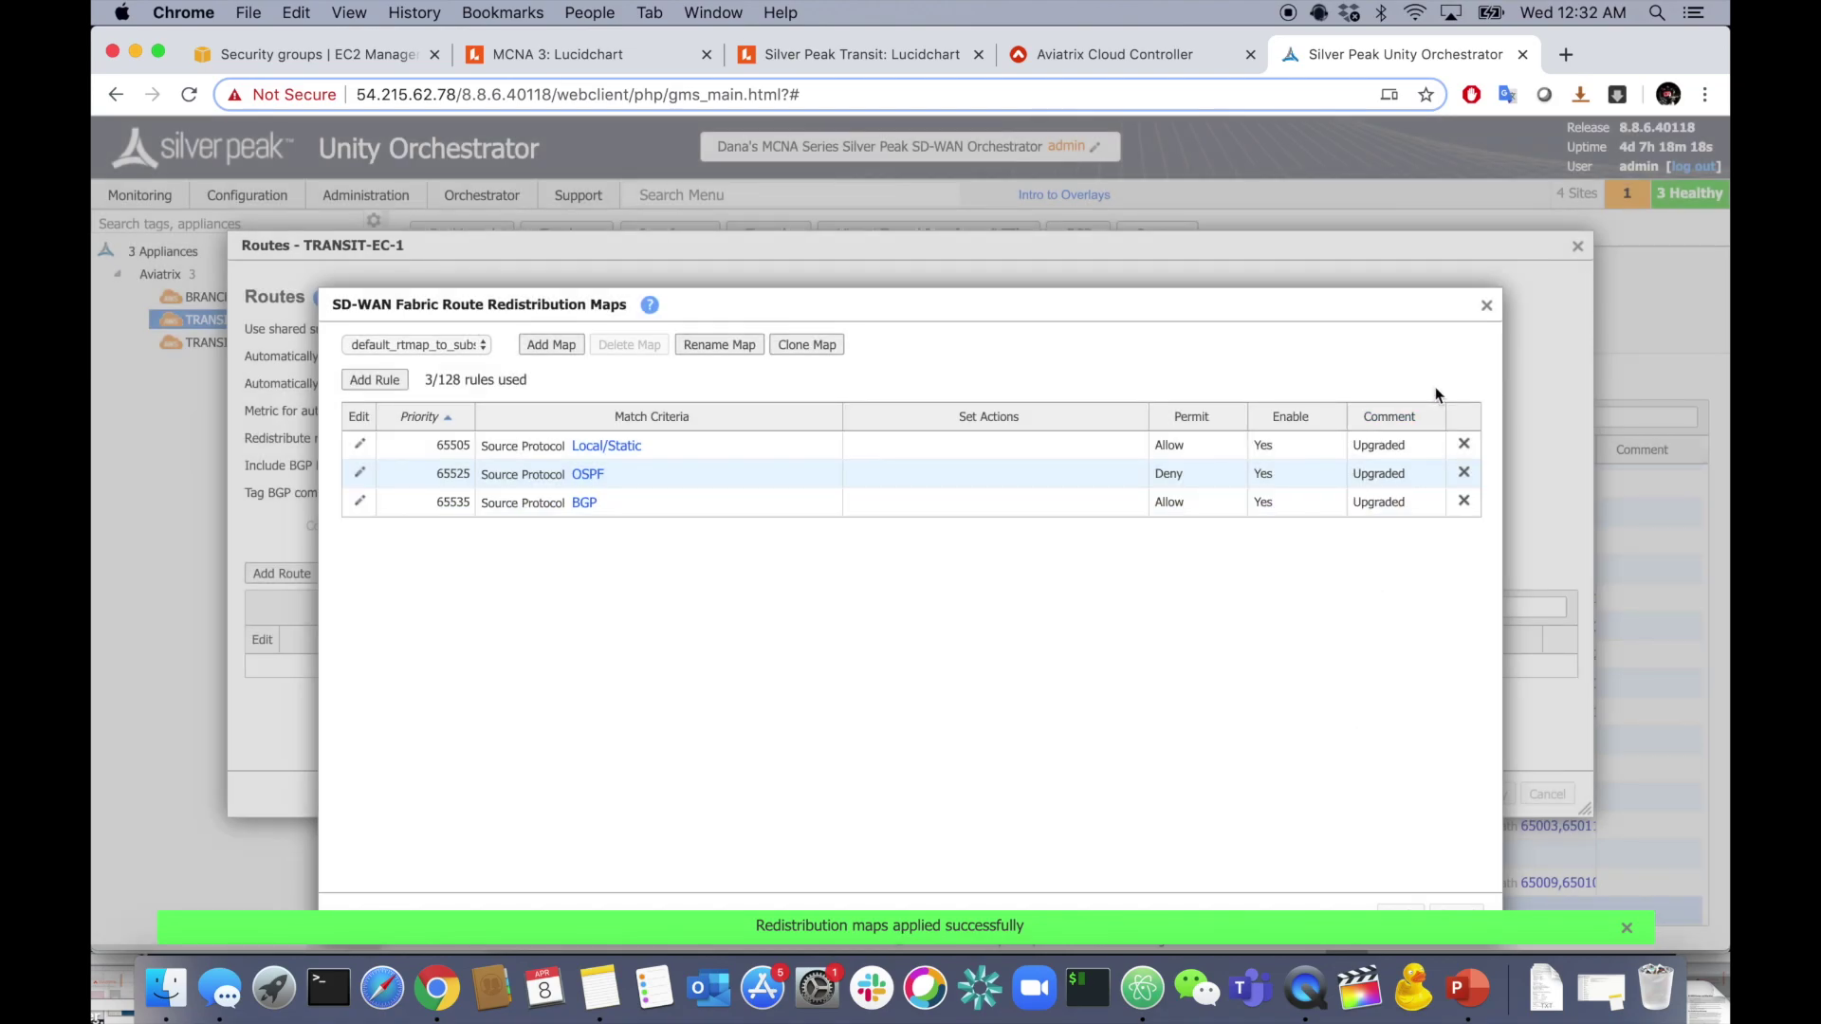
left_click(1486, 305)
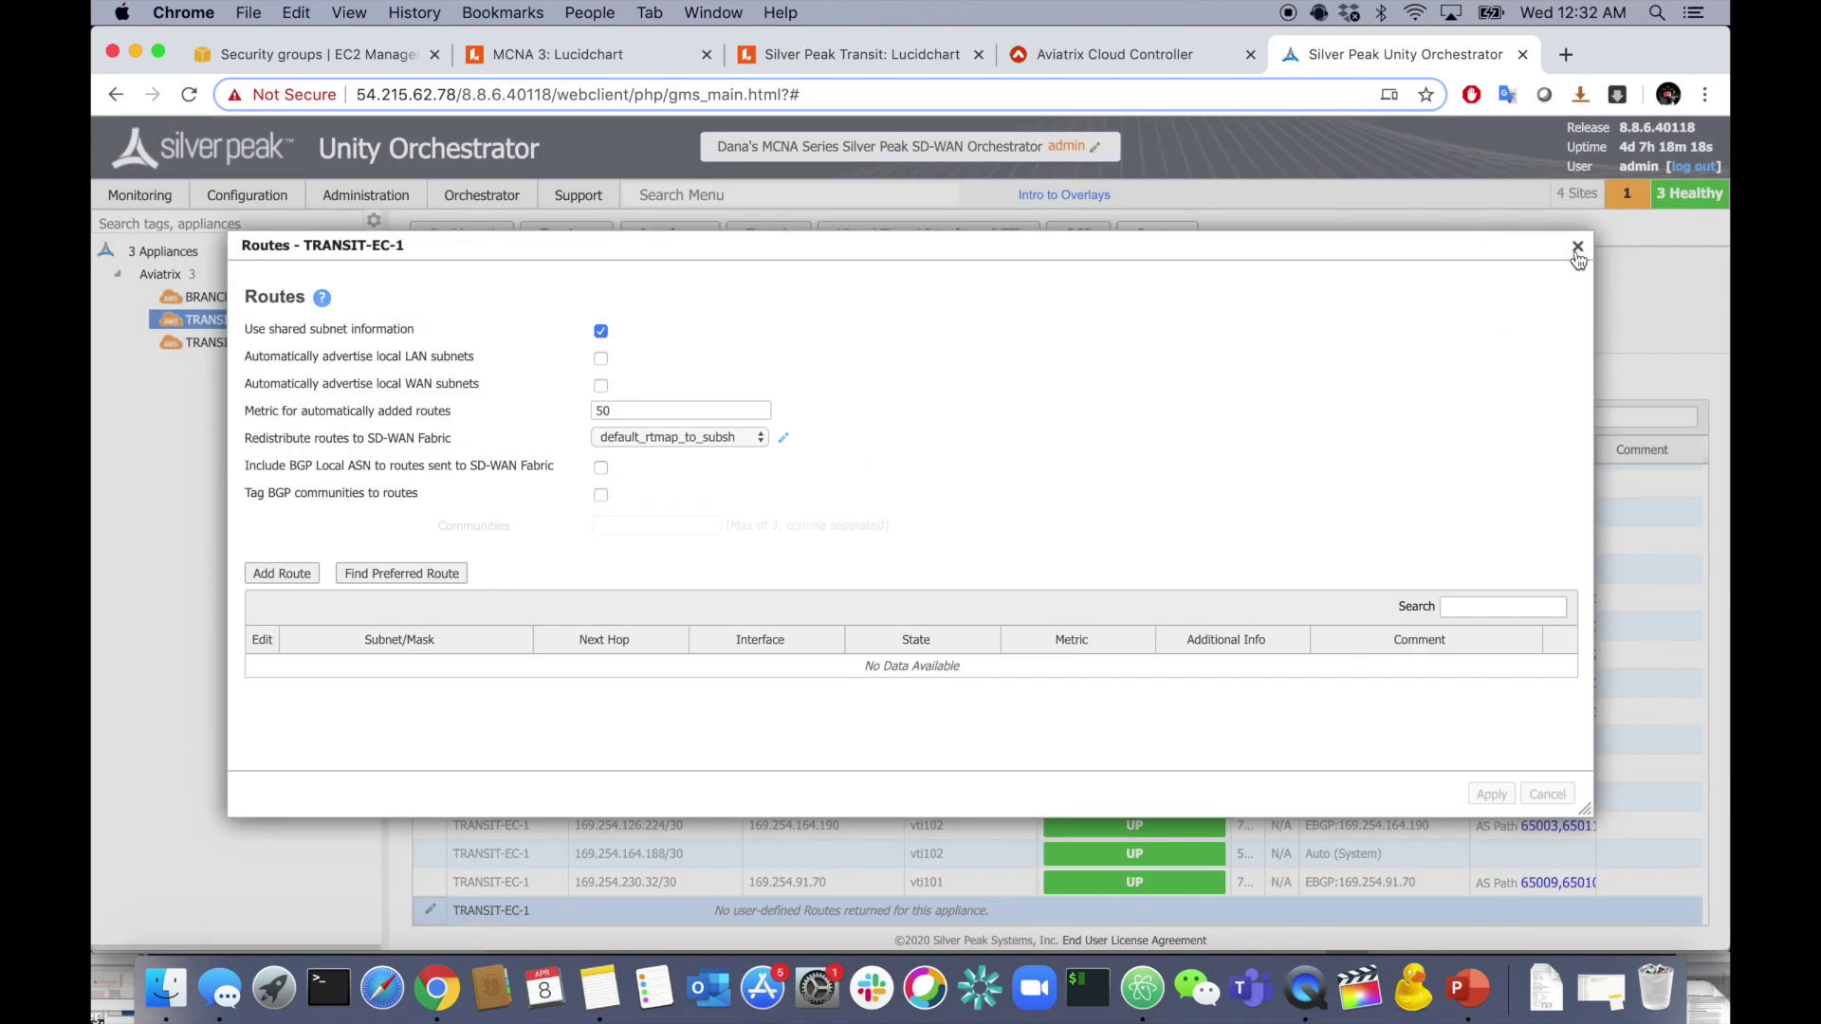
left_click(1577, 246)
left_click(220, 343)
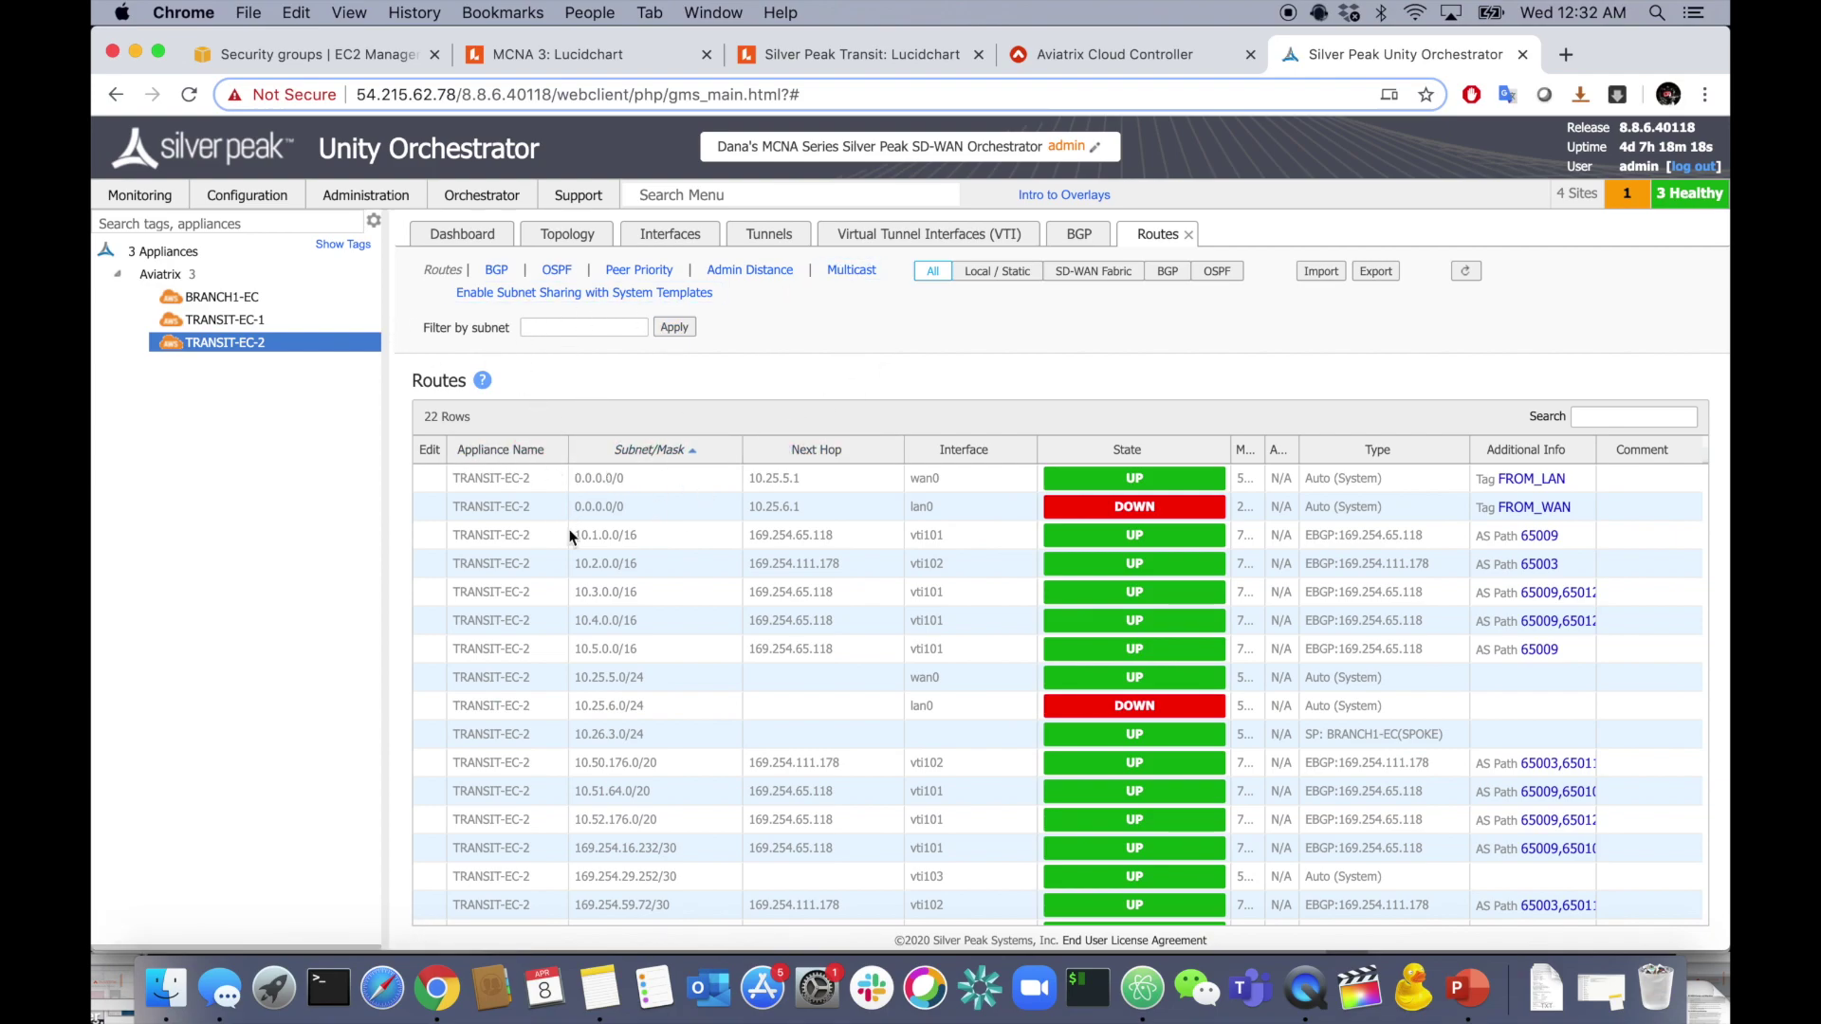
- Permit BGP (priority 65535) in TRANSIT-EC-2's fabric redistribution map, apply, then load BRANCH1-EC's routes
scroll(572, 533, "down", 5)
left_click(430, 910)
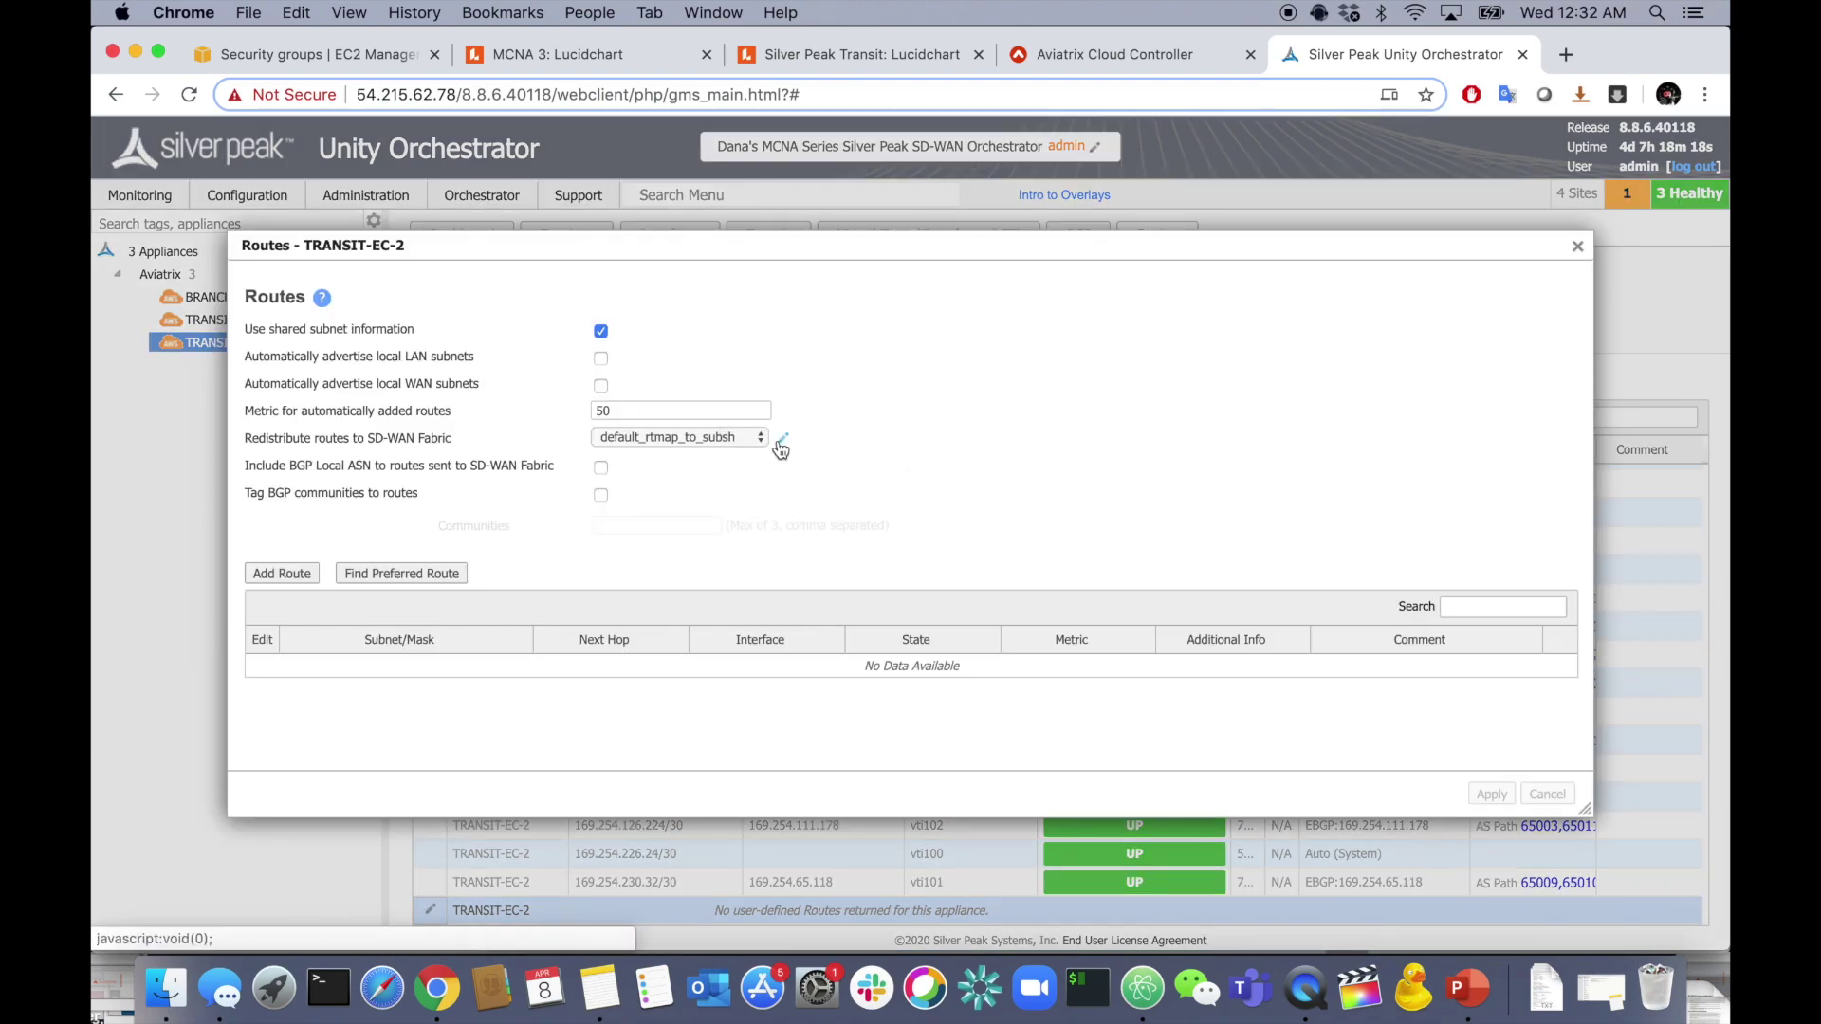
left_click(780, 438)
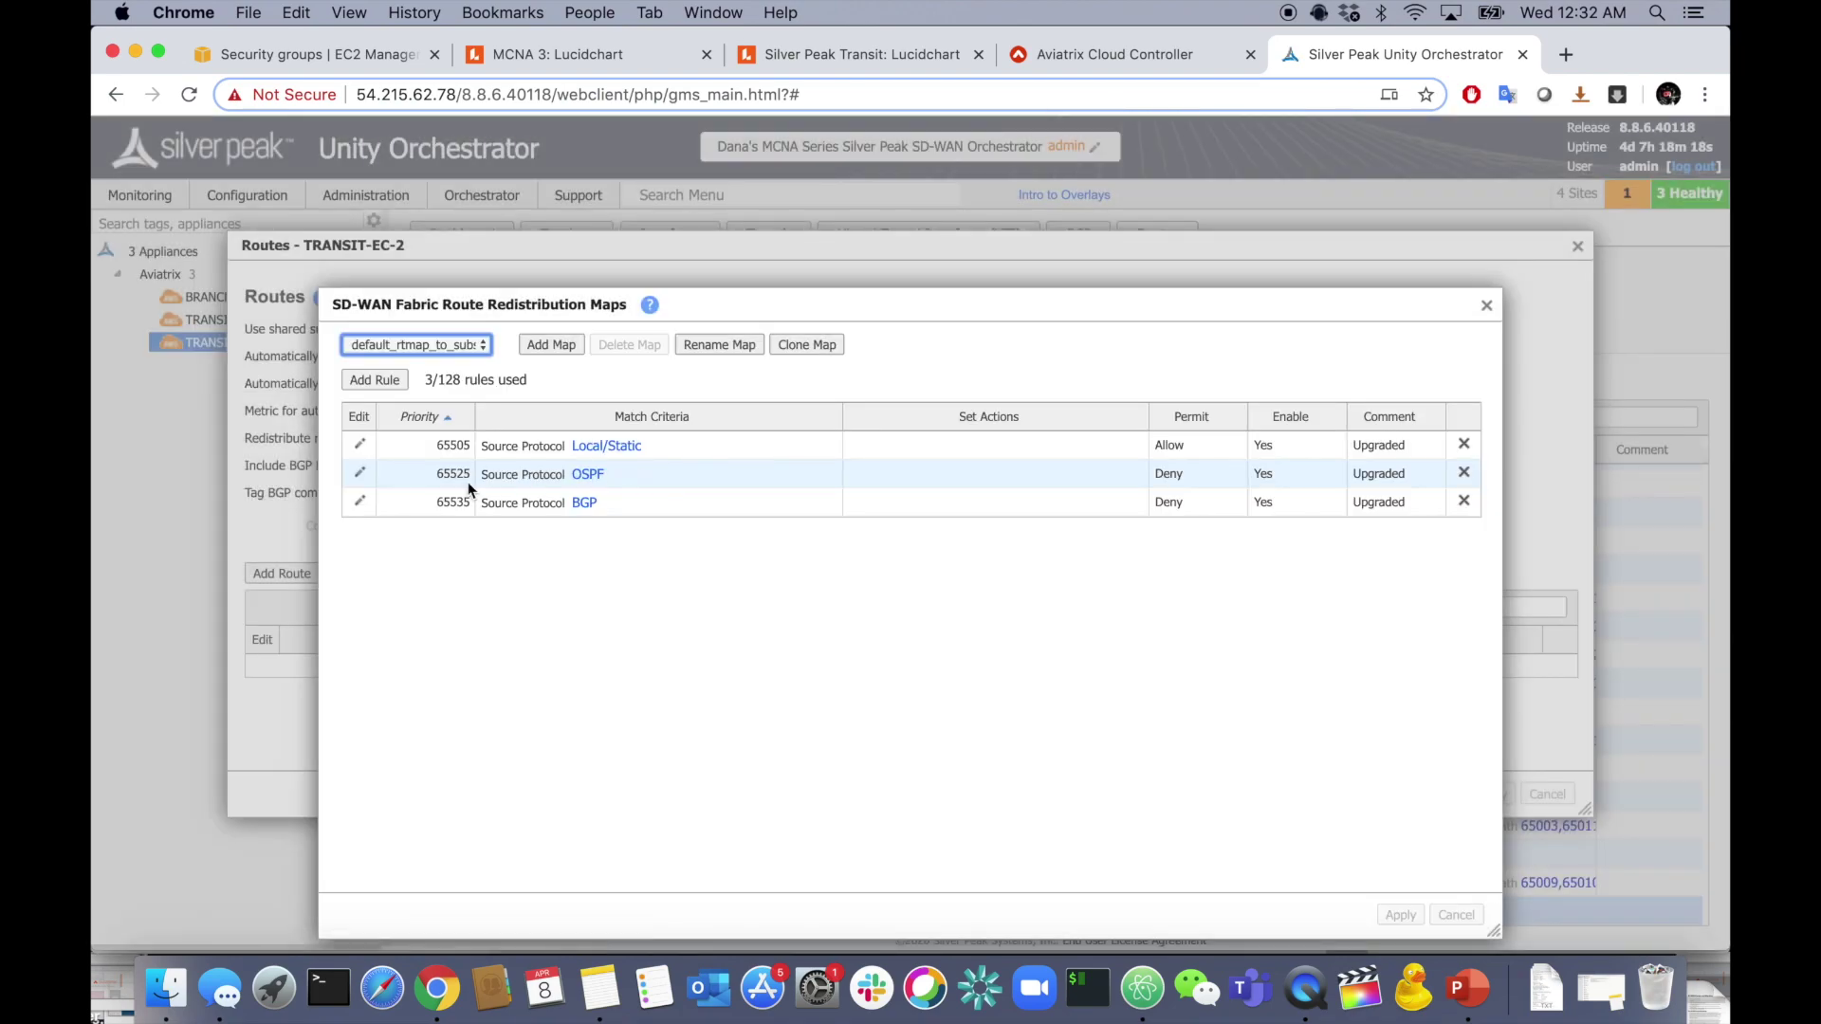
left_click(360, 502)
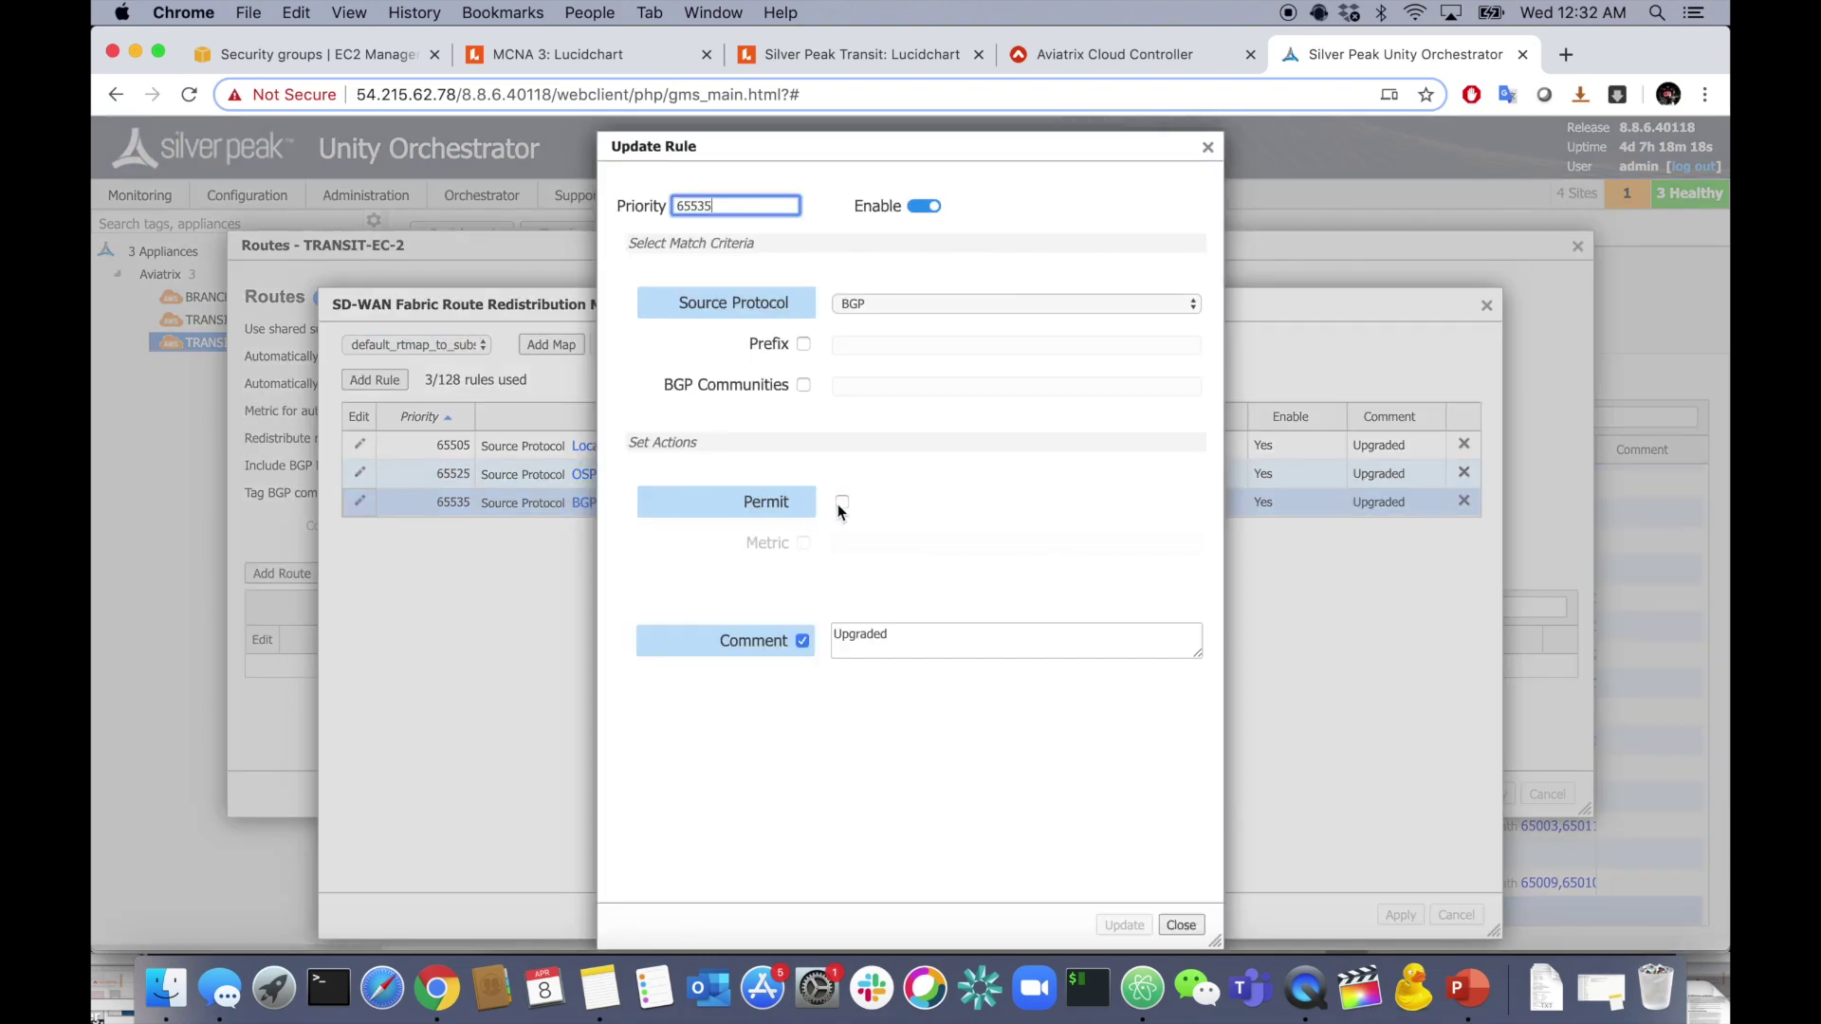
left_click(840, 503)
left_click(1122, 923)
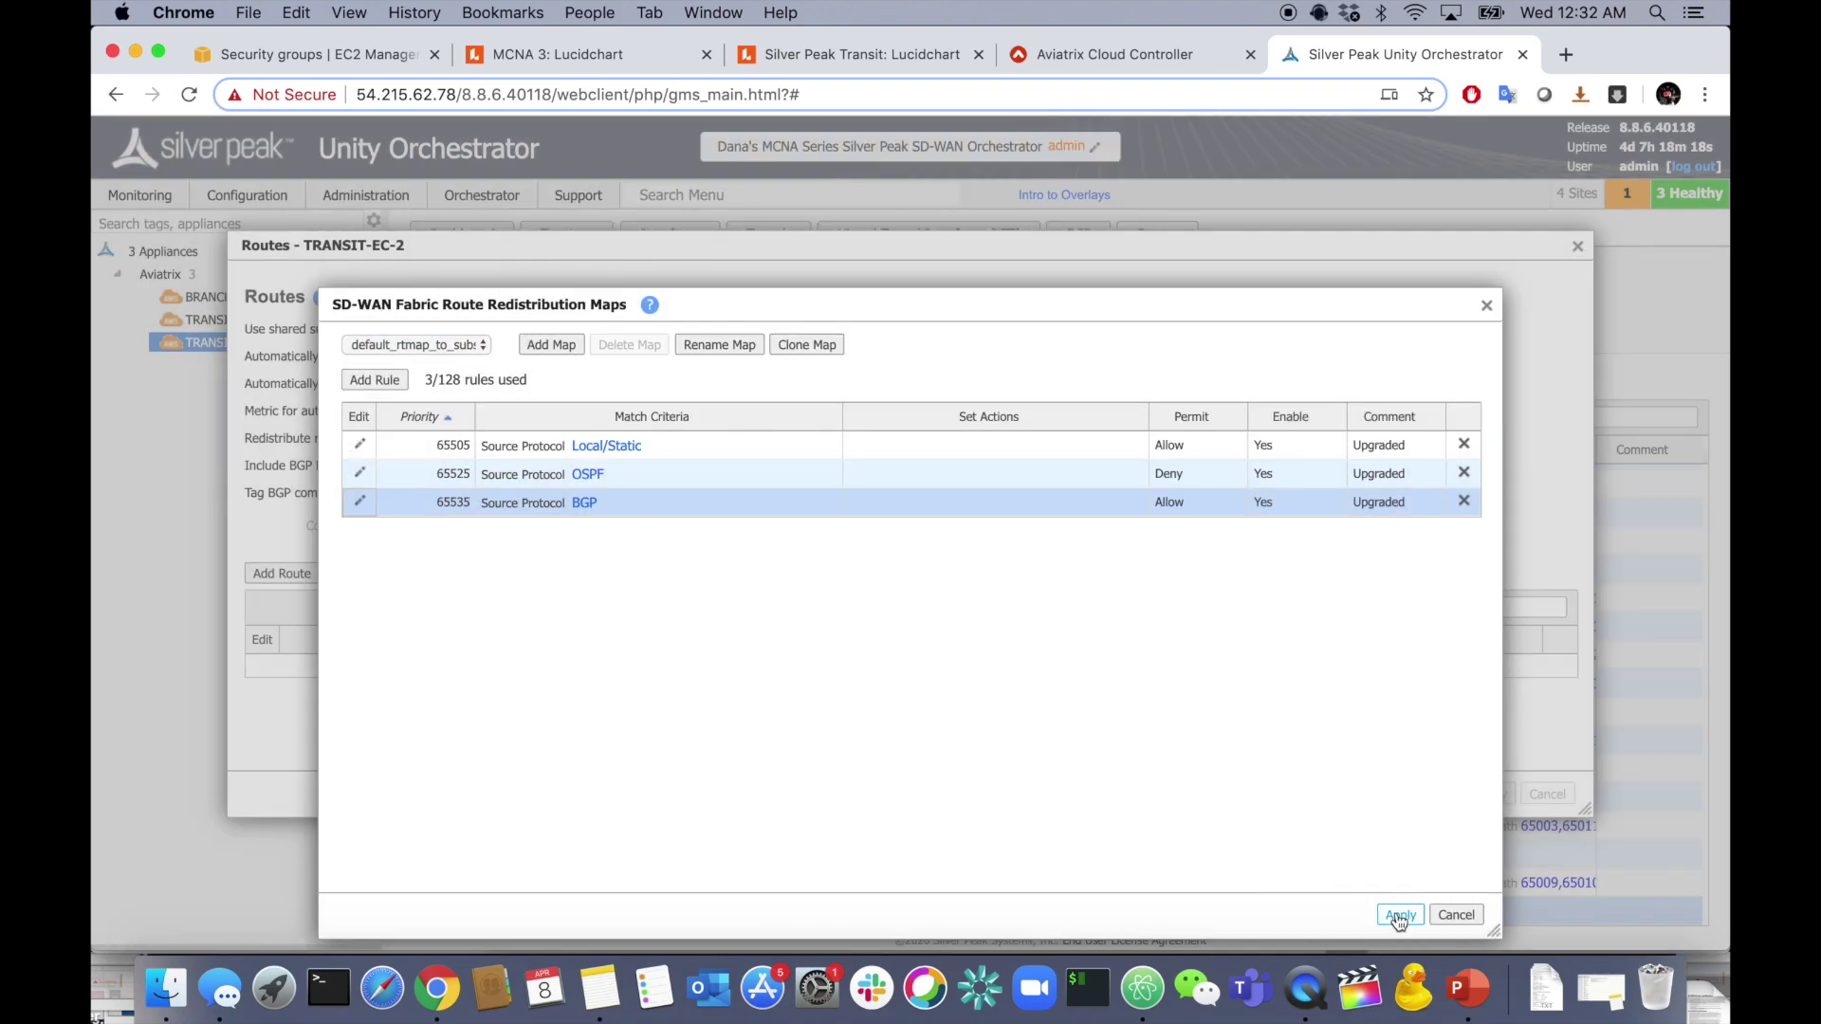
left_click(1399, 915)
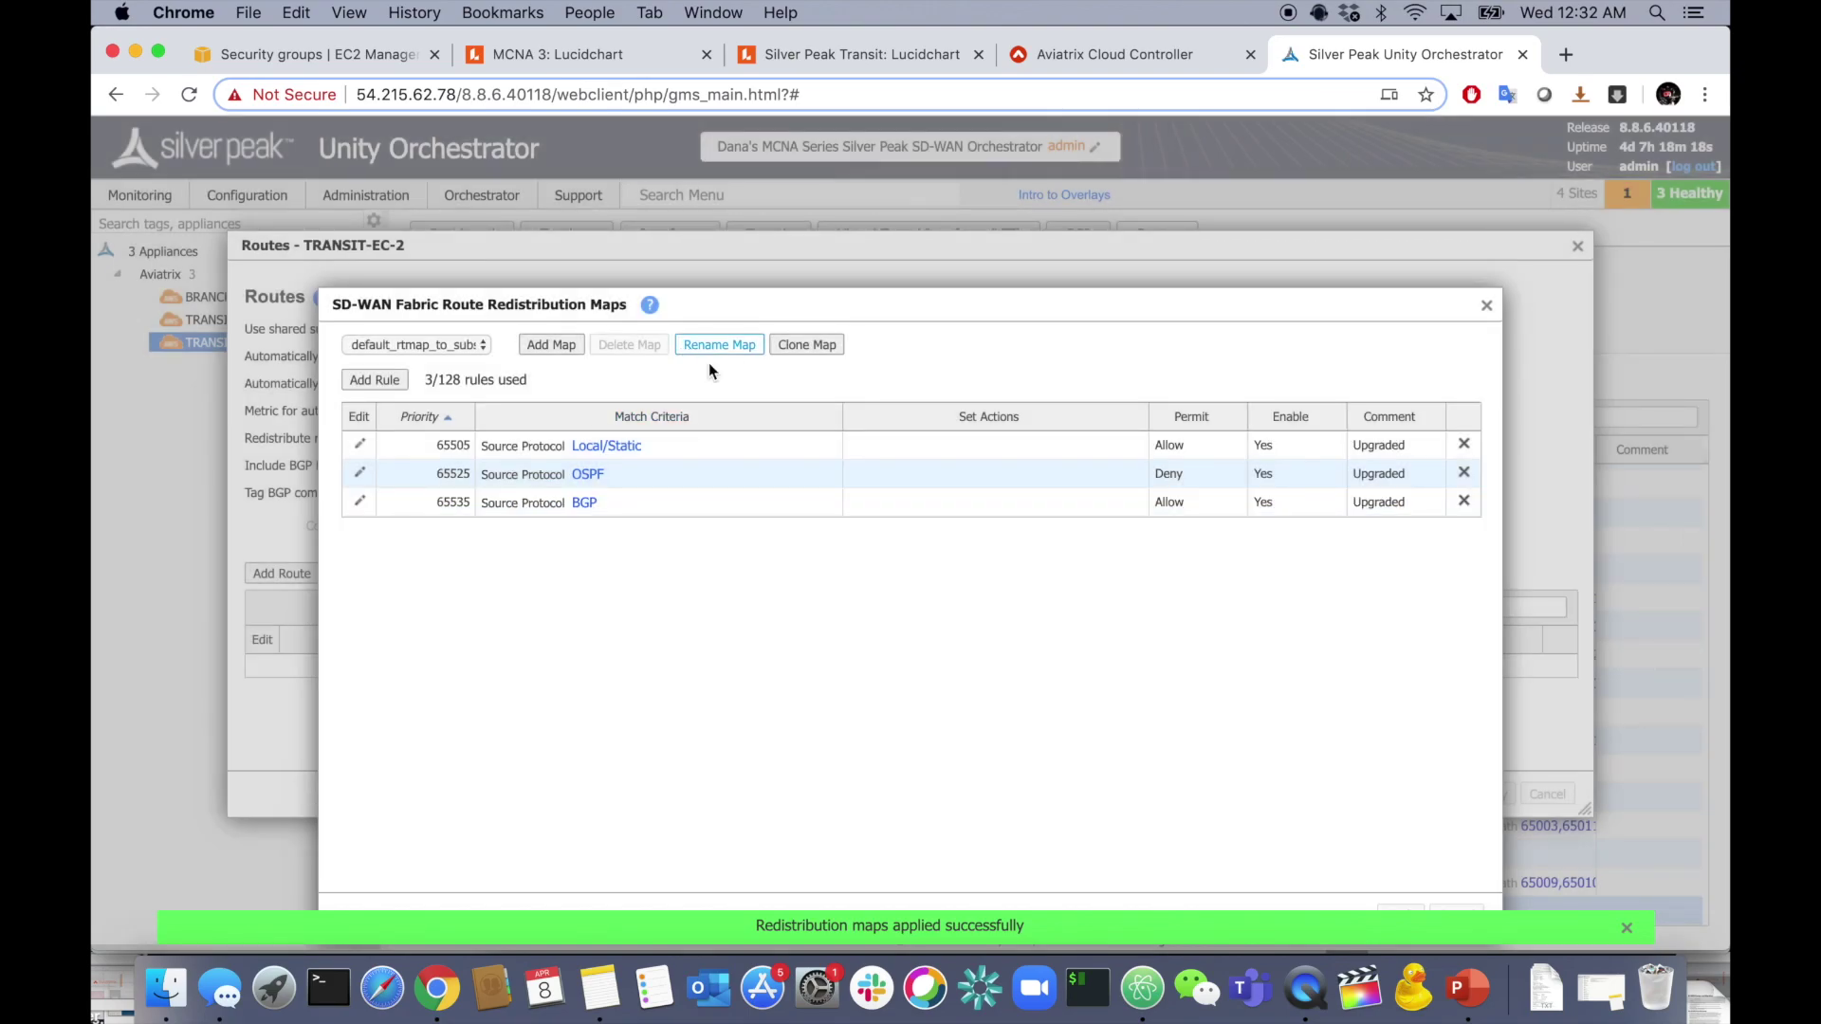
left_click(1486, 307)
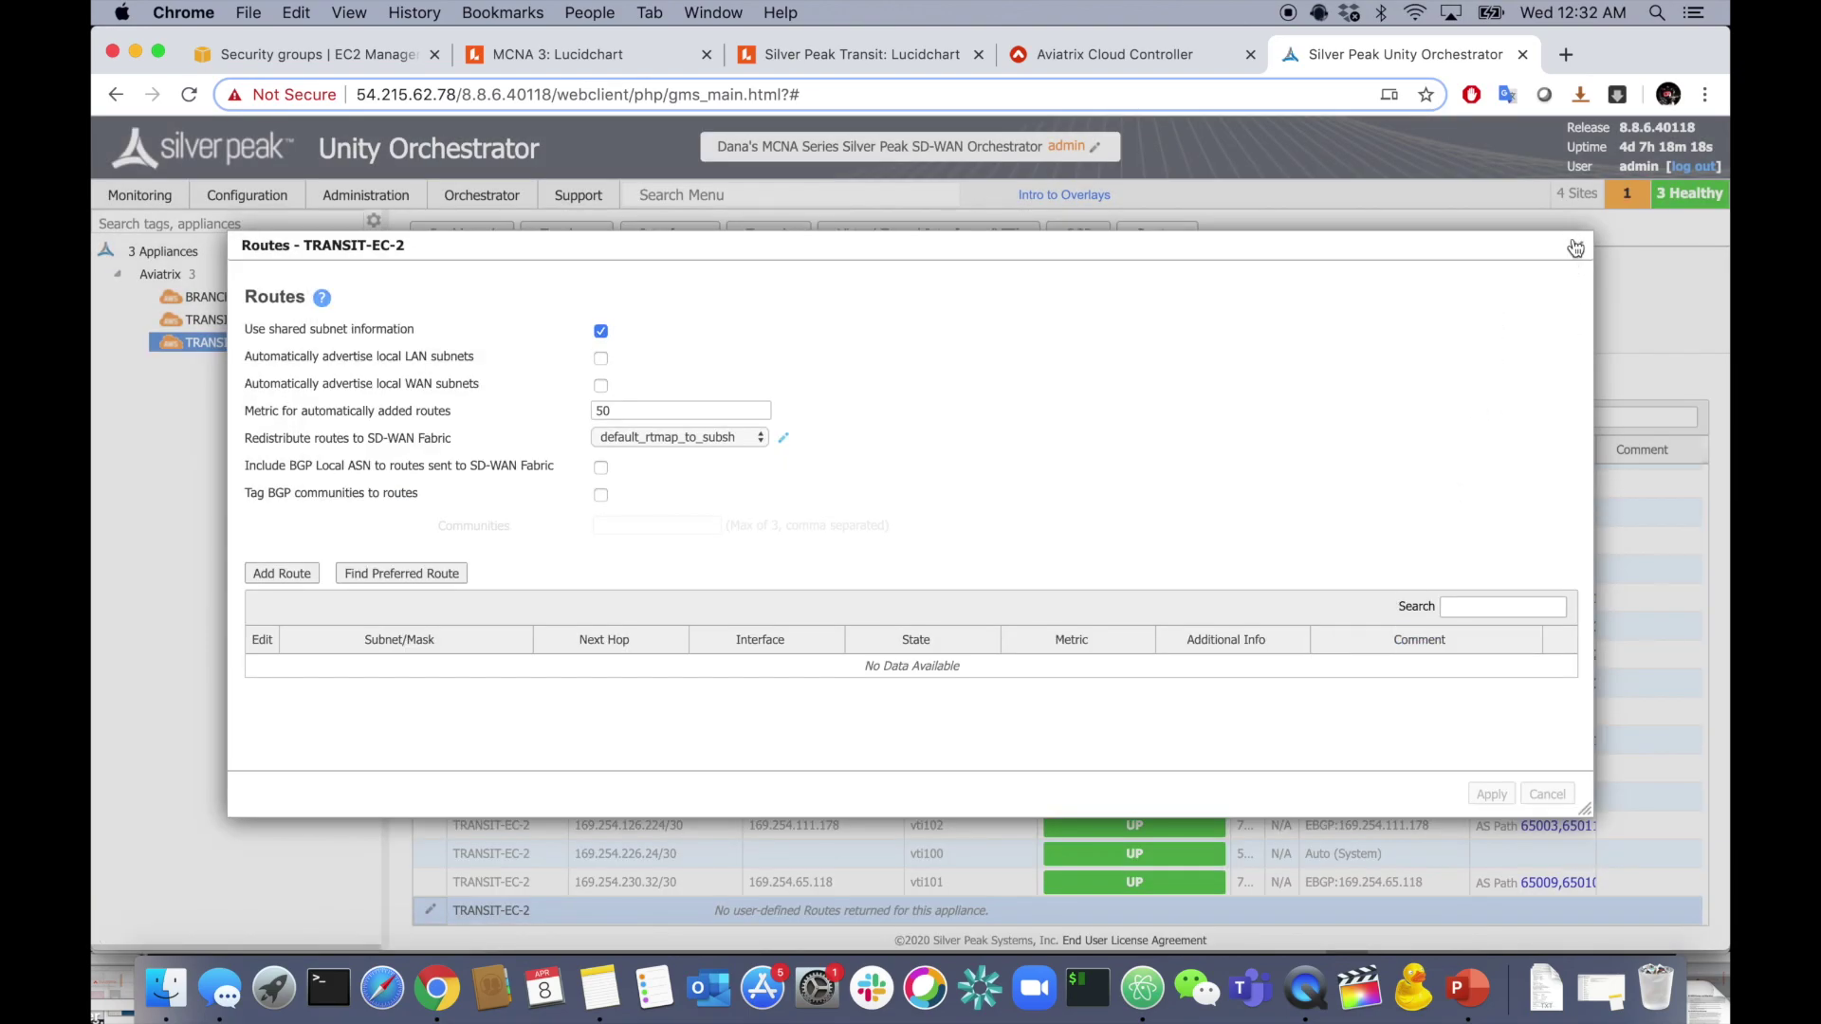
left_click(1575, 248)
left_click(276, 300)
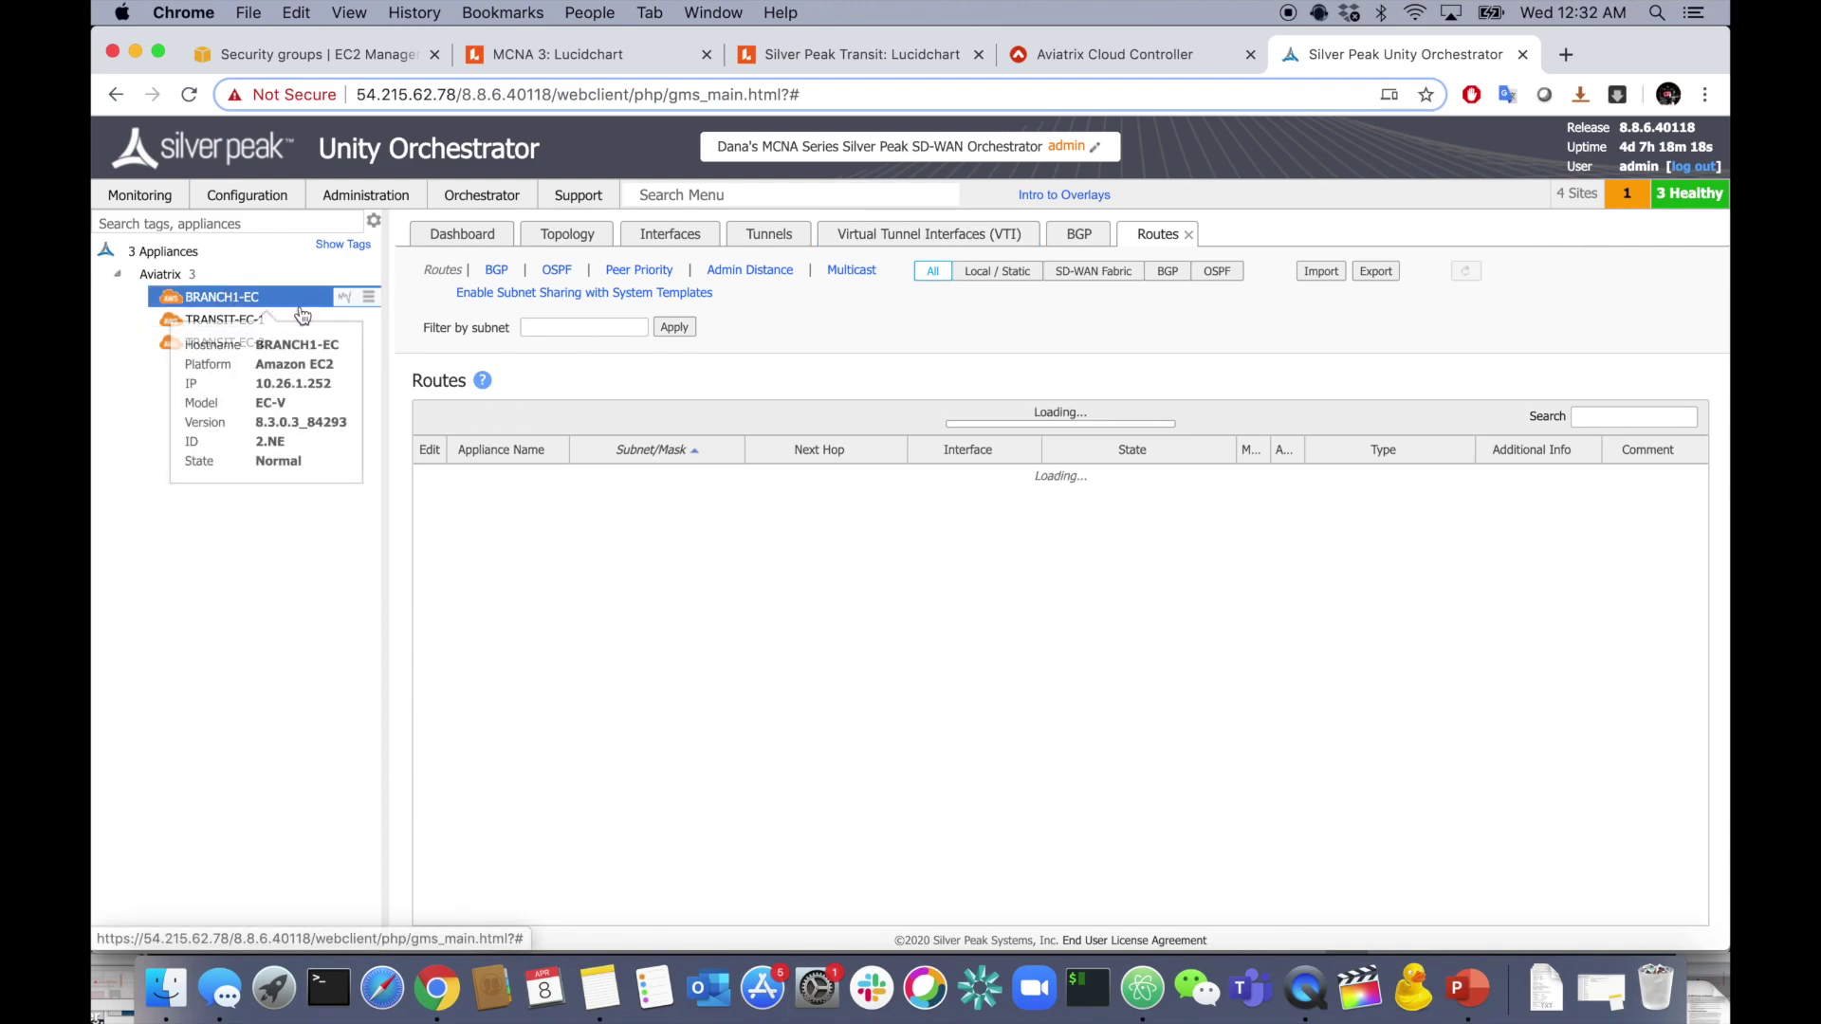
- Point out BRANCH1-EC's 10.1.0.0/16 route via TRANSIT-EC-1, then switch to the Aviatrix Controller
left_click(616, 535)
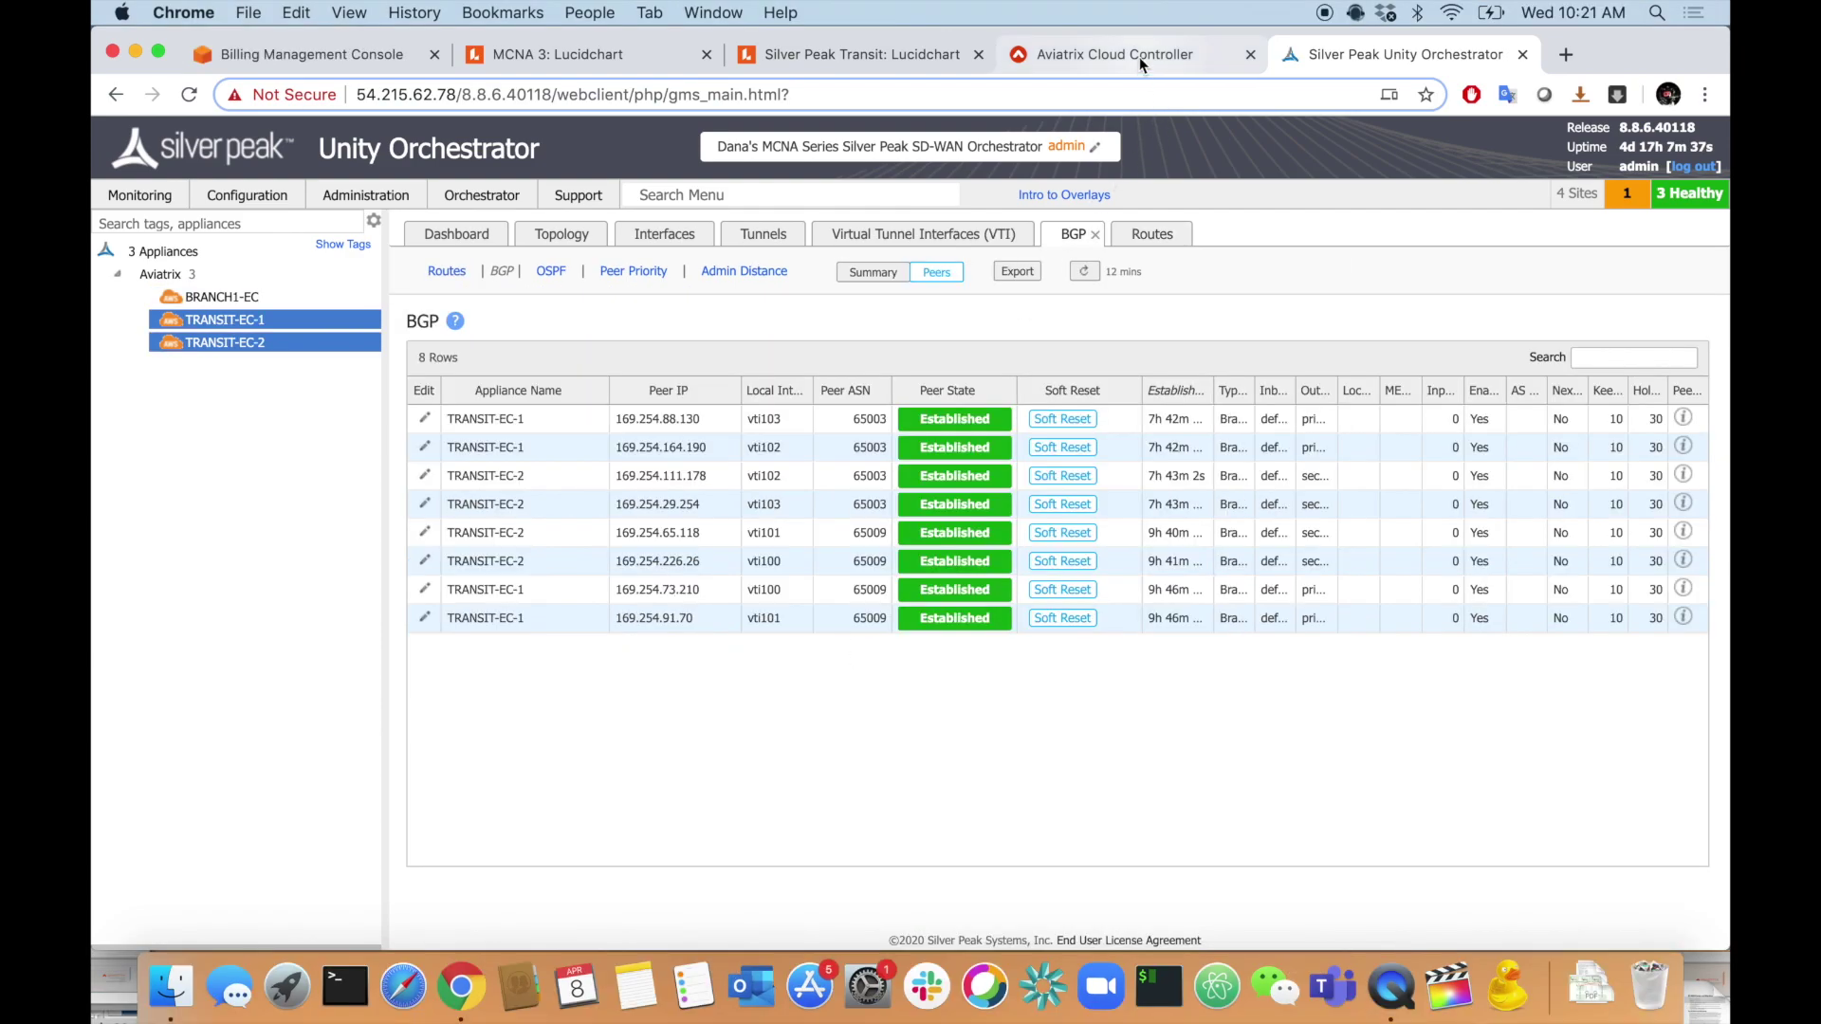
left_click(1140, 57)
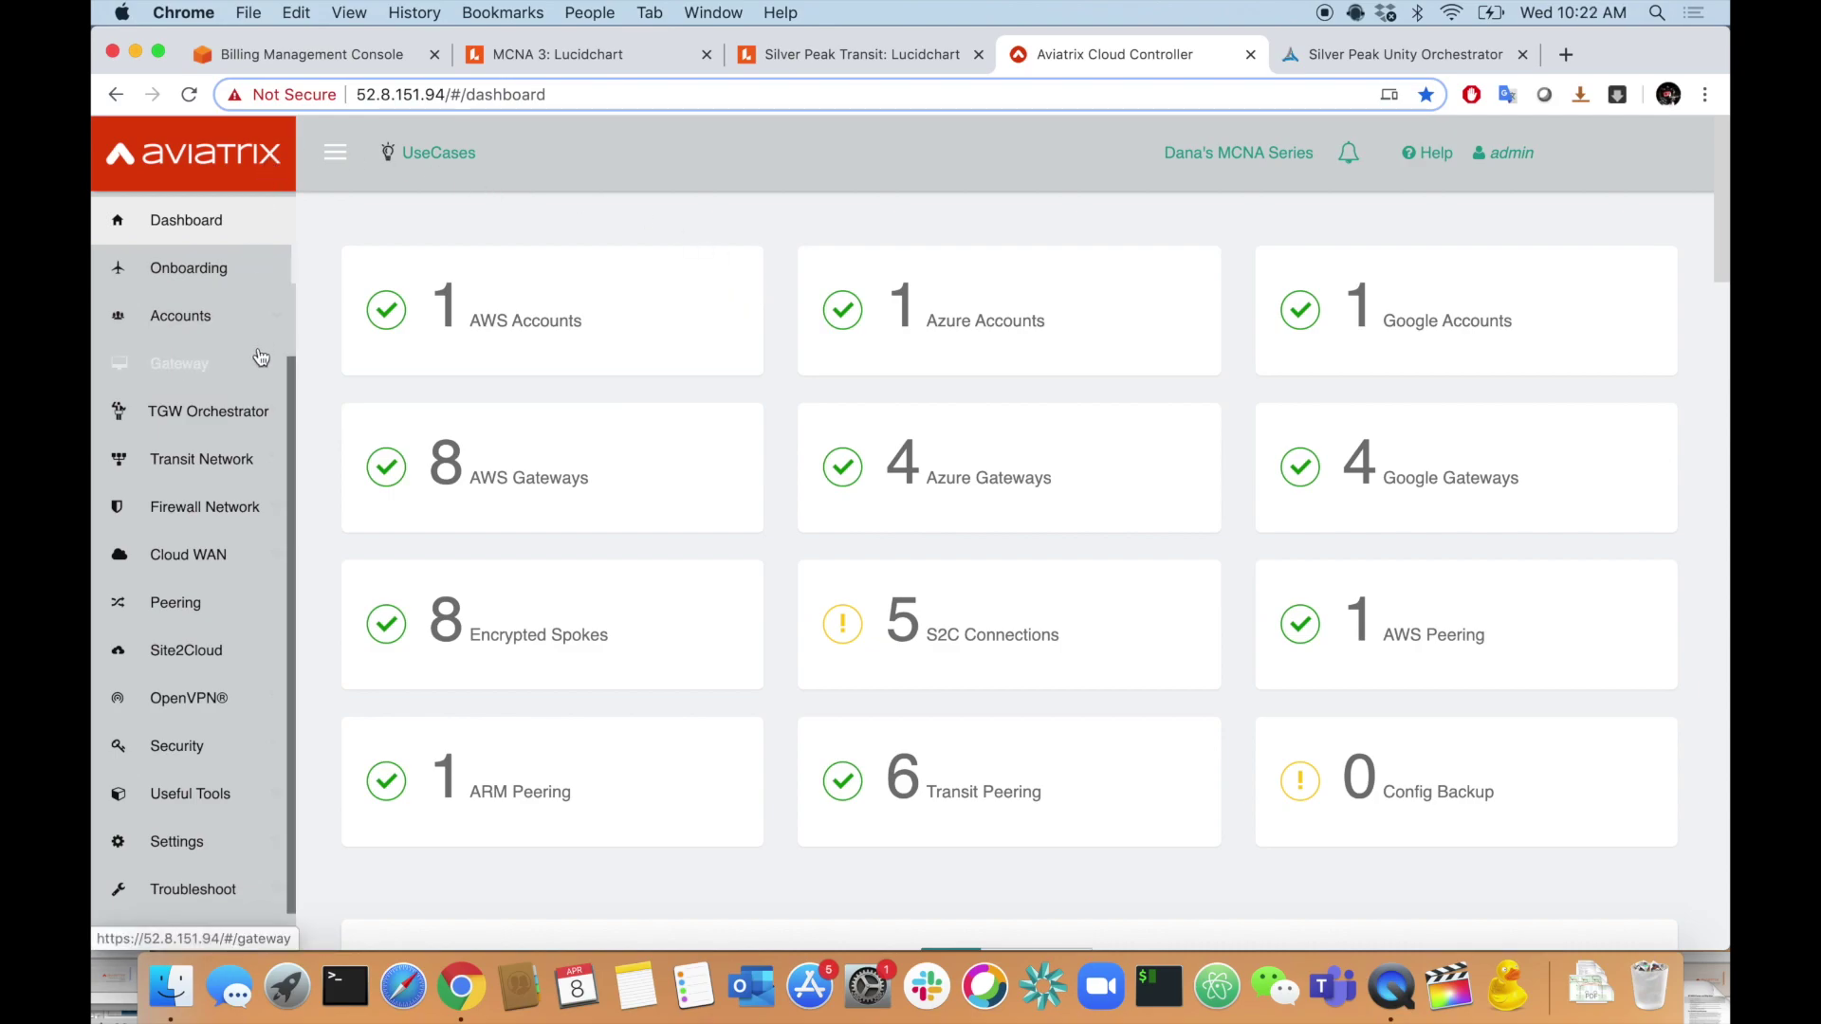
- Run 'show ip bgp' on West-Transit from Transit Network Advanced Config diagnostics
left_click(201, 459)
scroll(208, 408, "down", 4)
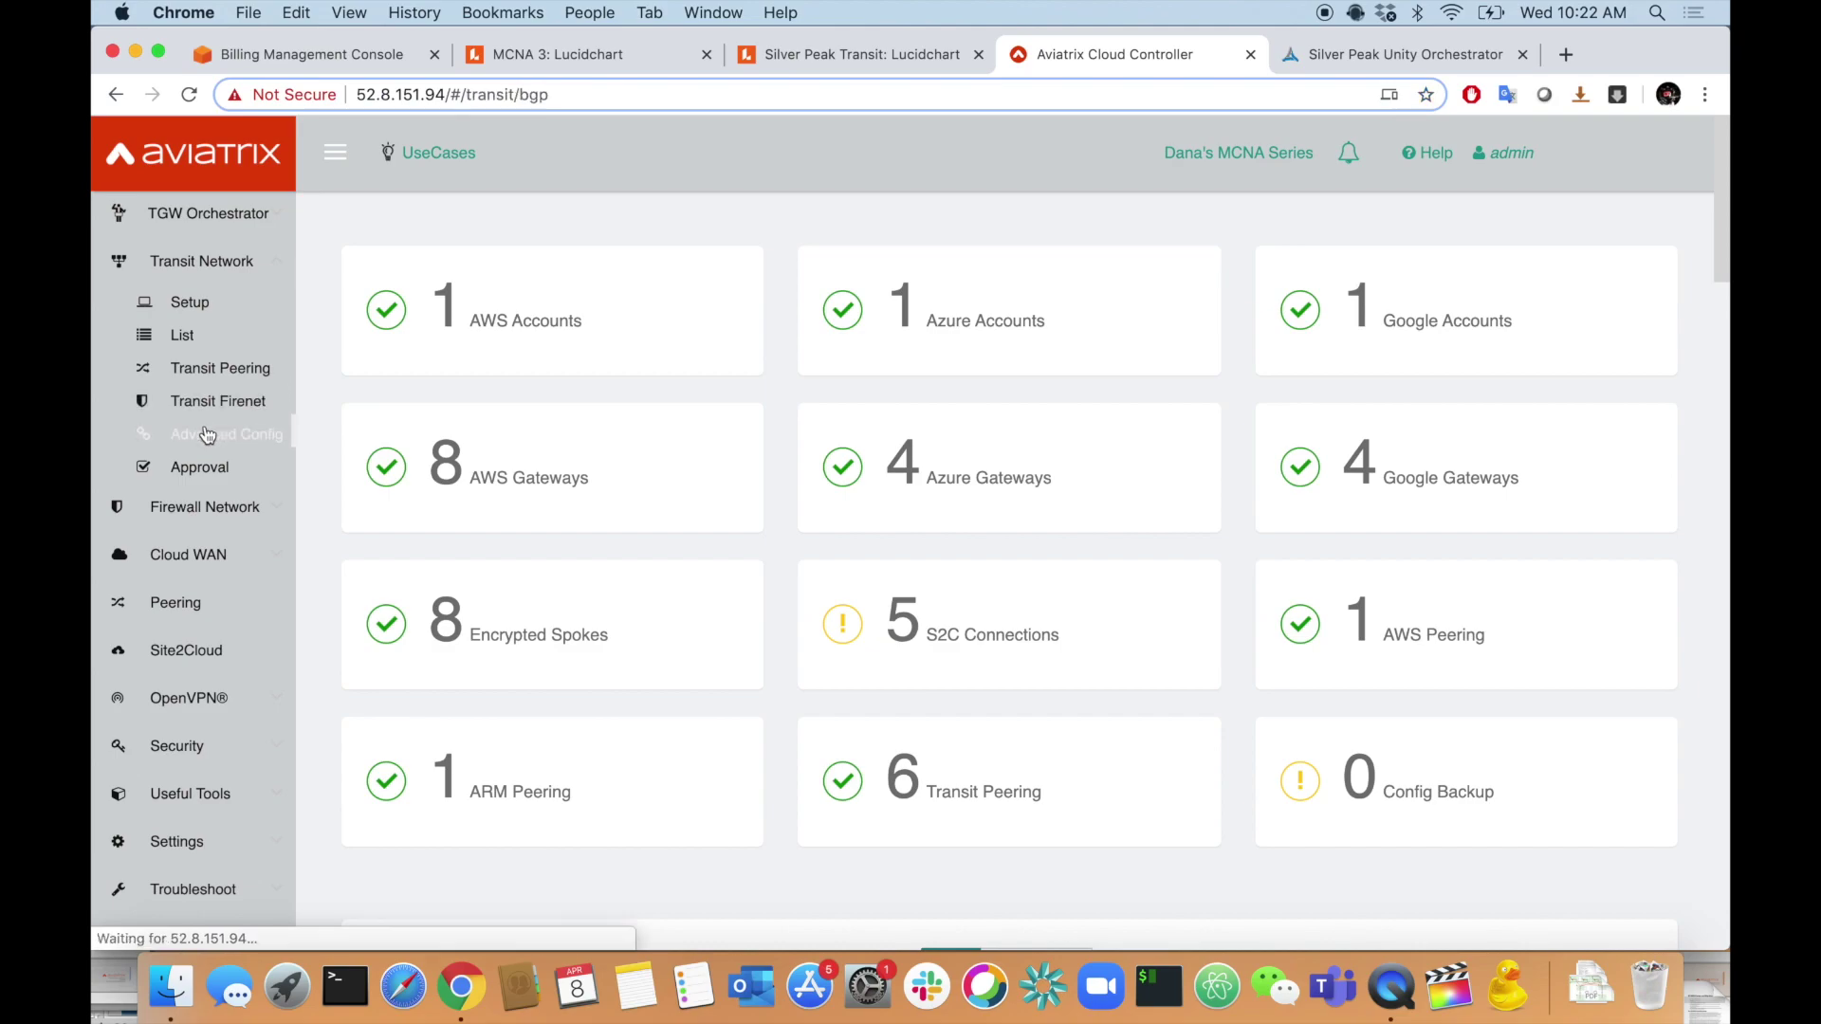
left_click(218, 434)
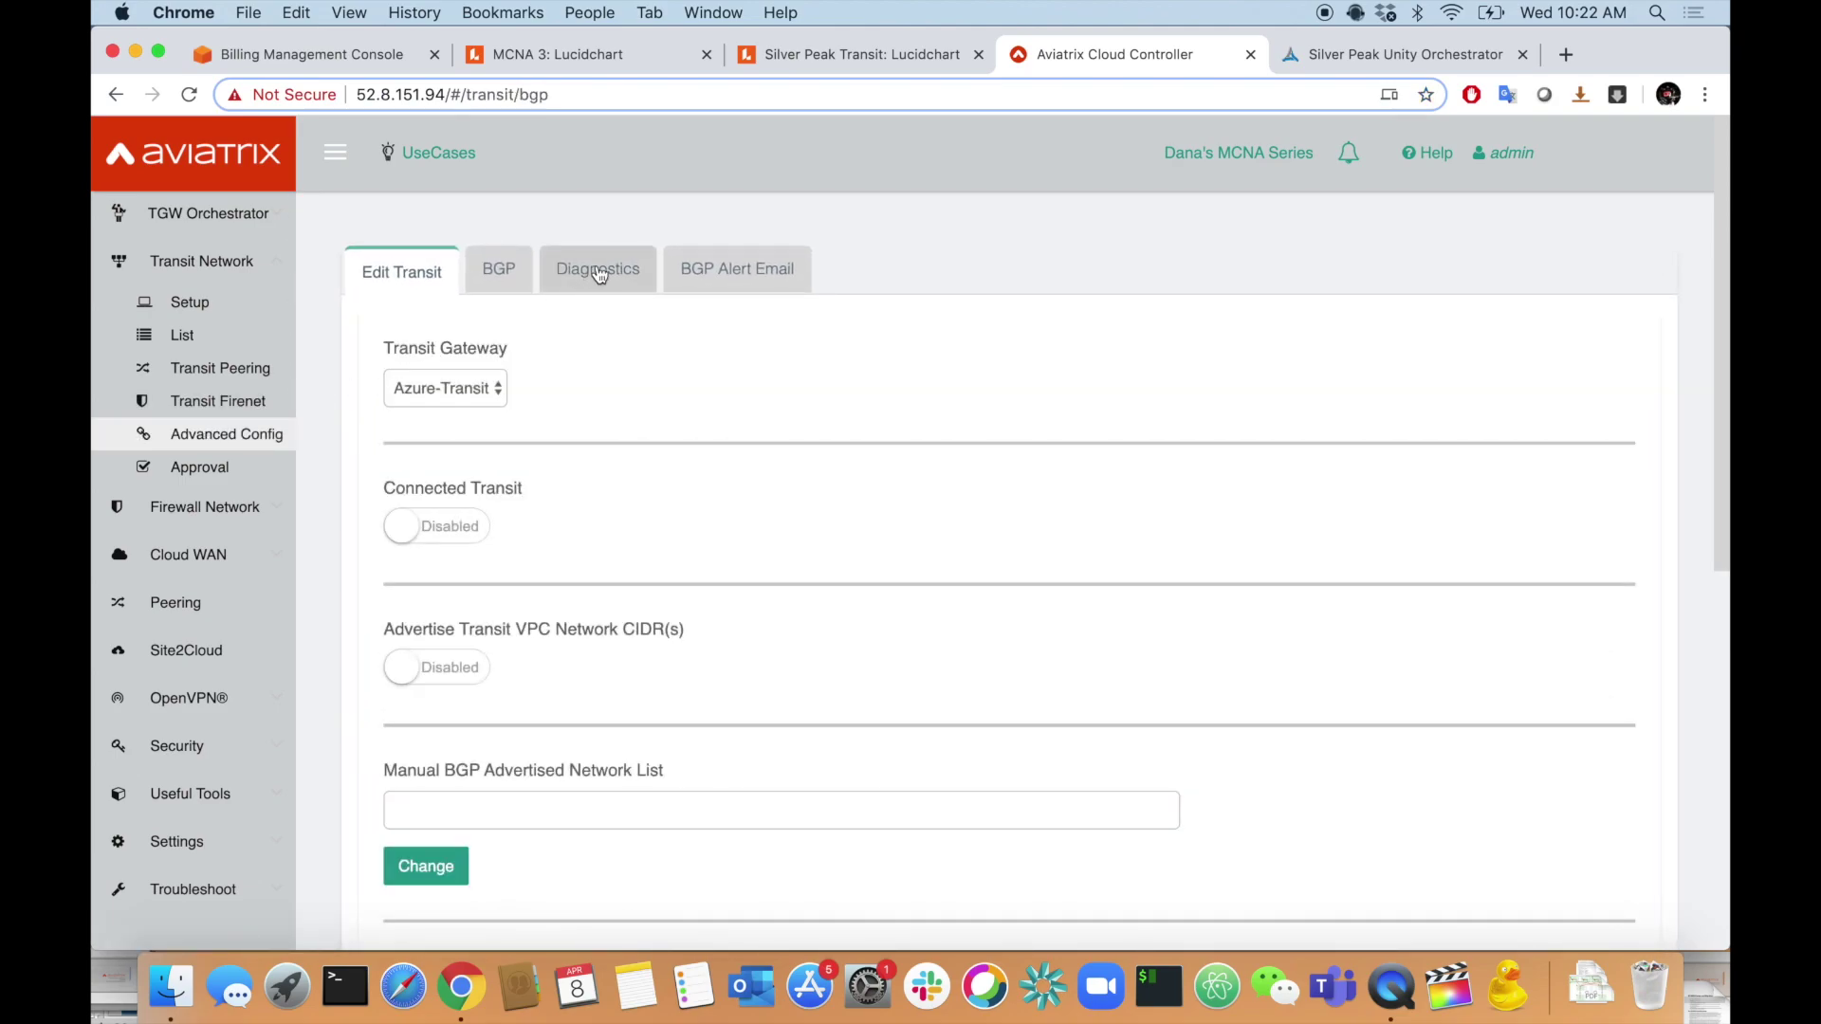
left_click(599, 269)
left_click(576, 369)
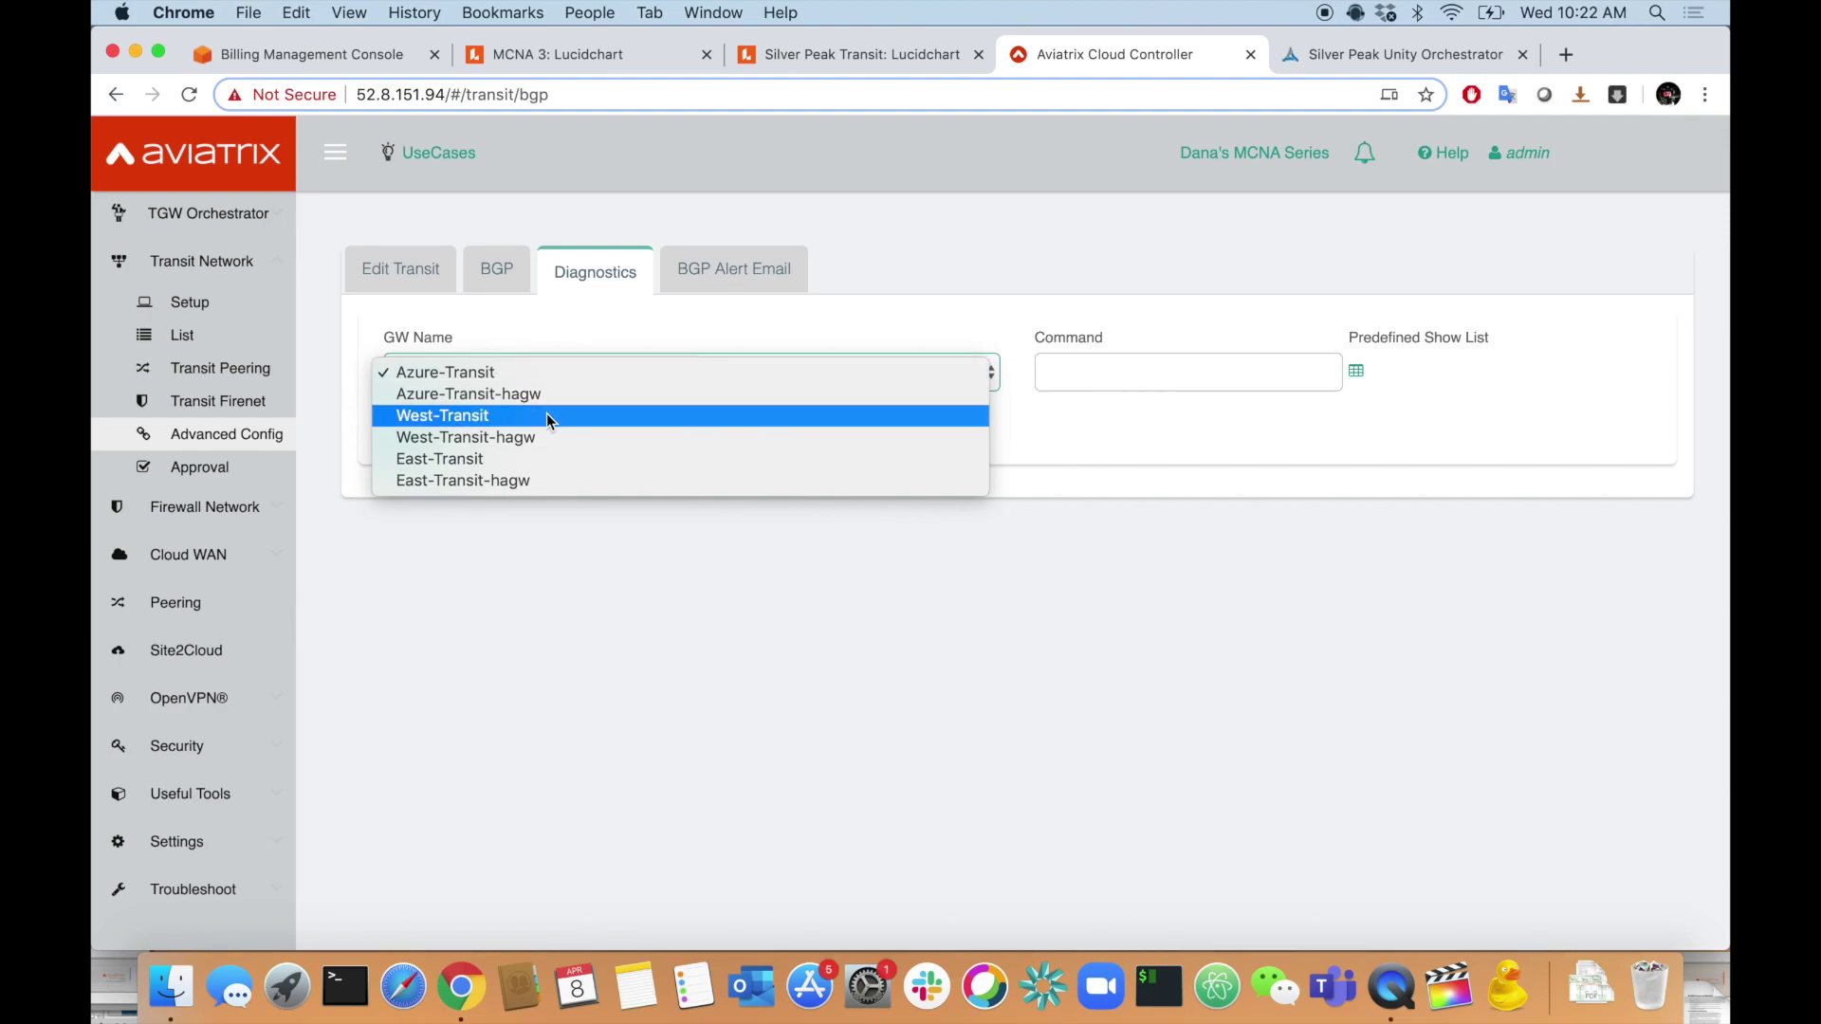
left_click(546, 415)
left_click(1077, 381)
type("show ip bgp")
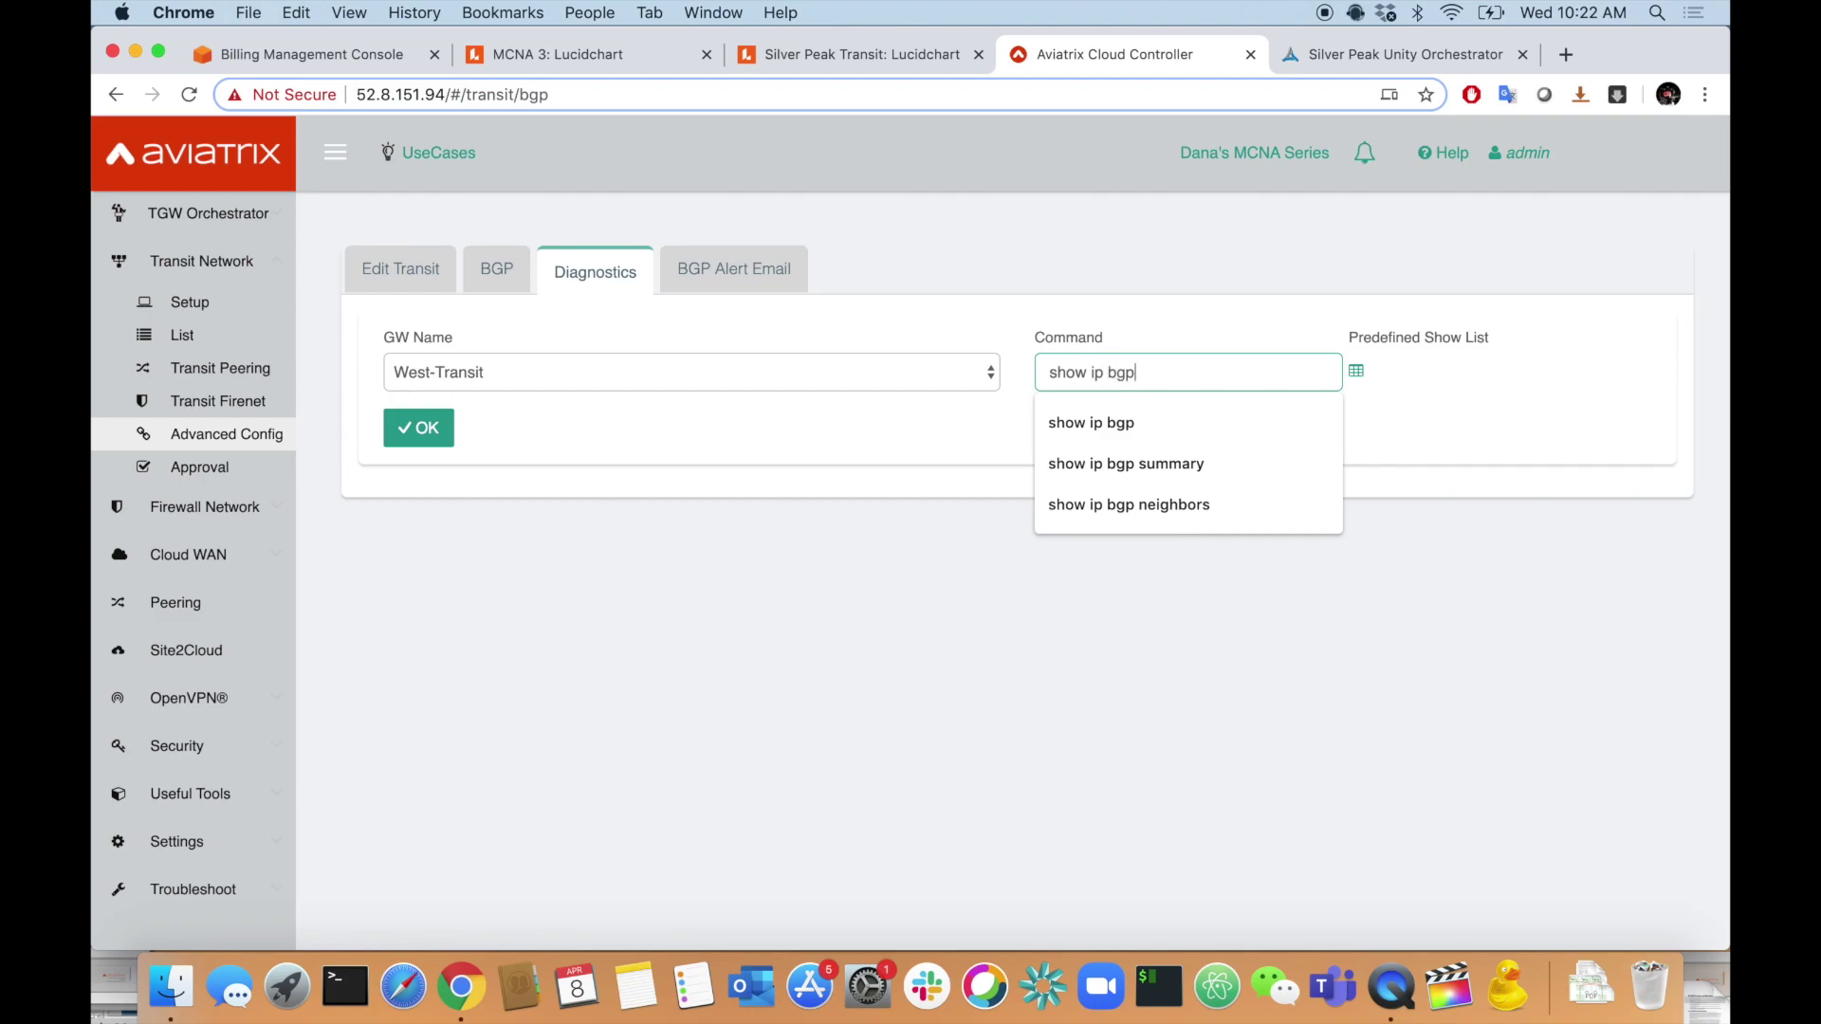
left_click(771, 482)
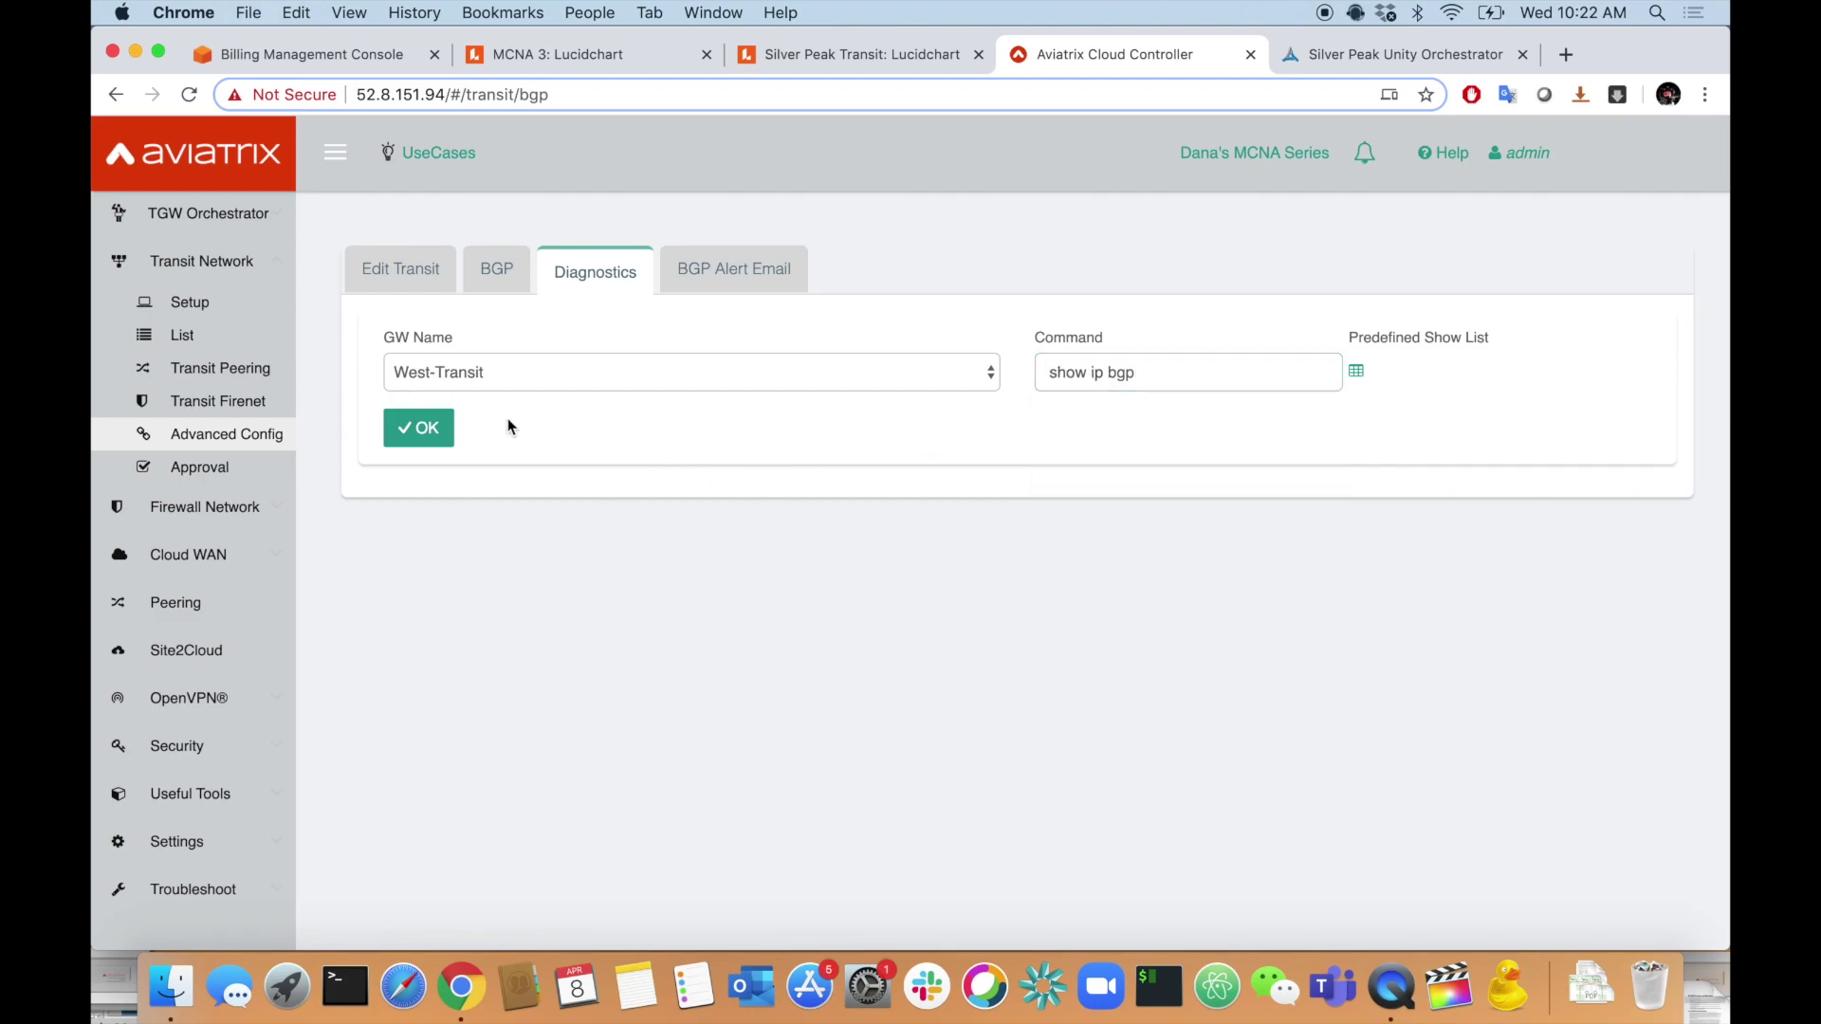
left_click(444, 422)
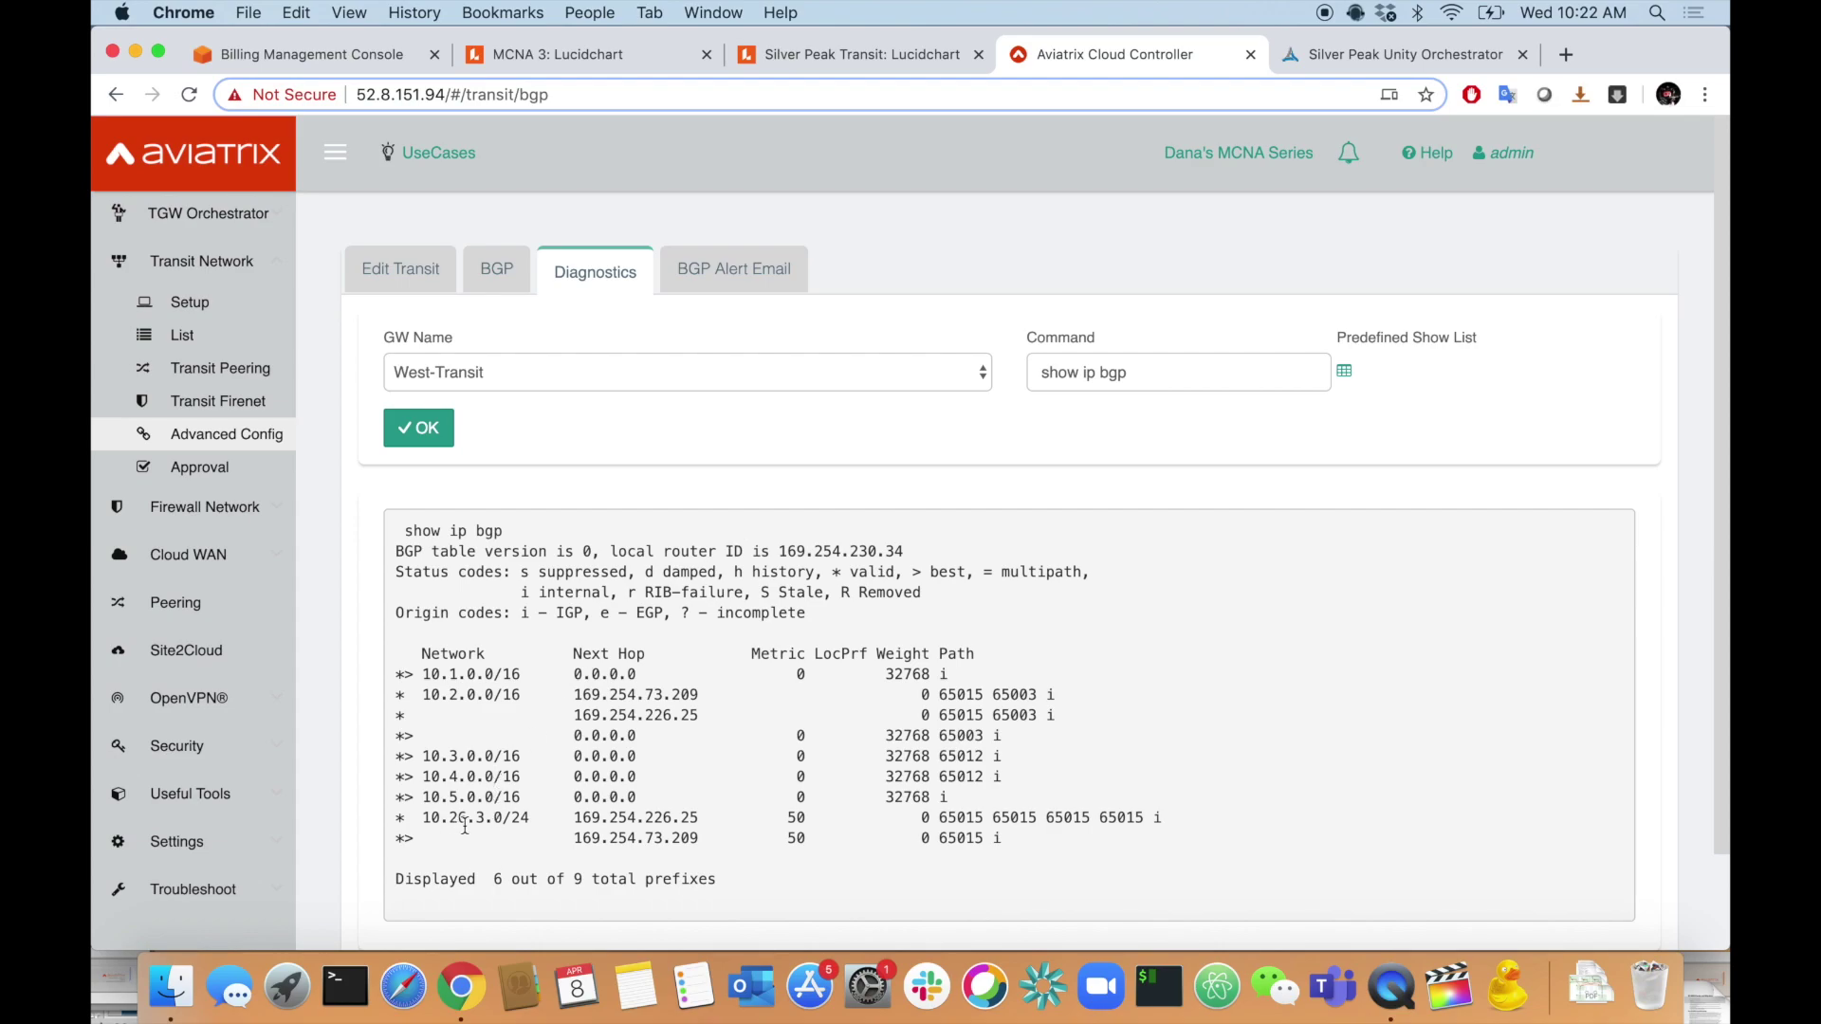
- Highlight branch route 10.26.3.0/24, its best-path next hop 169.254.73.209 and AS 65015
left_click_drag(530, 817, 424, 821)
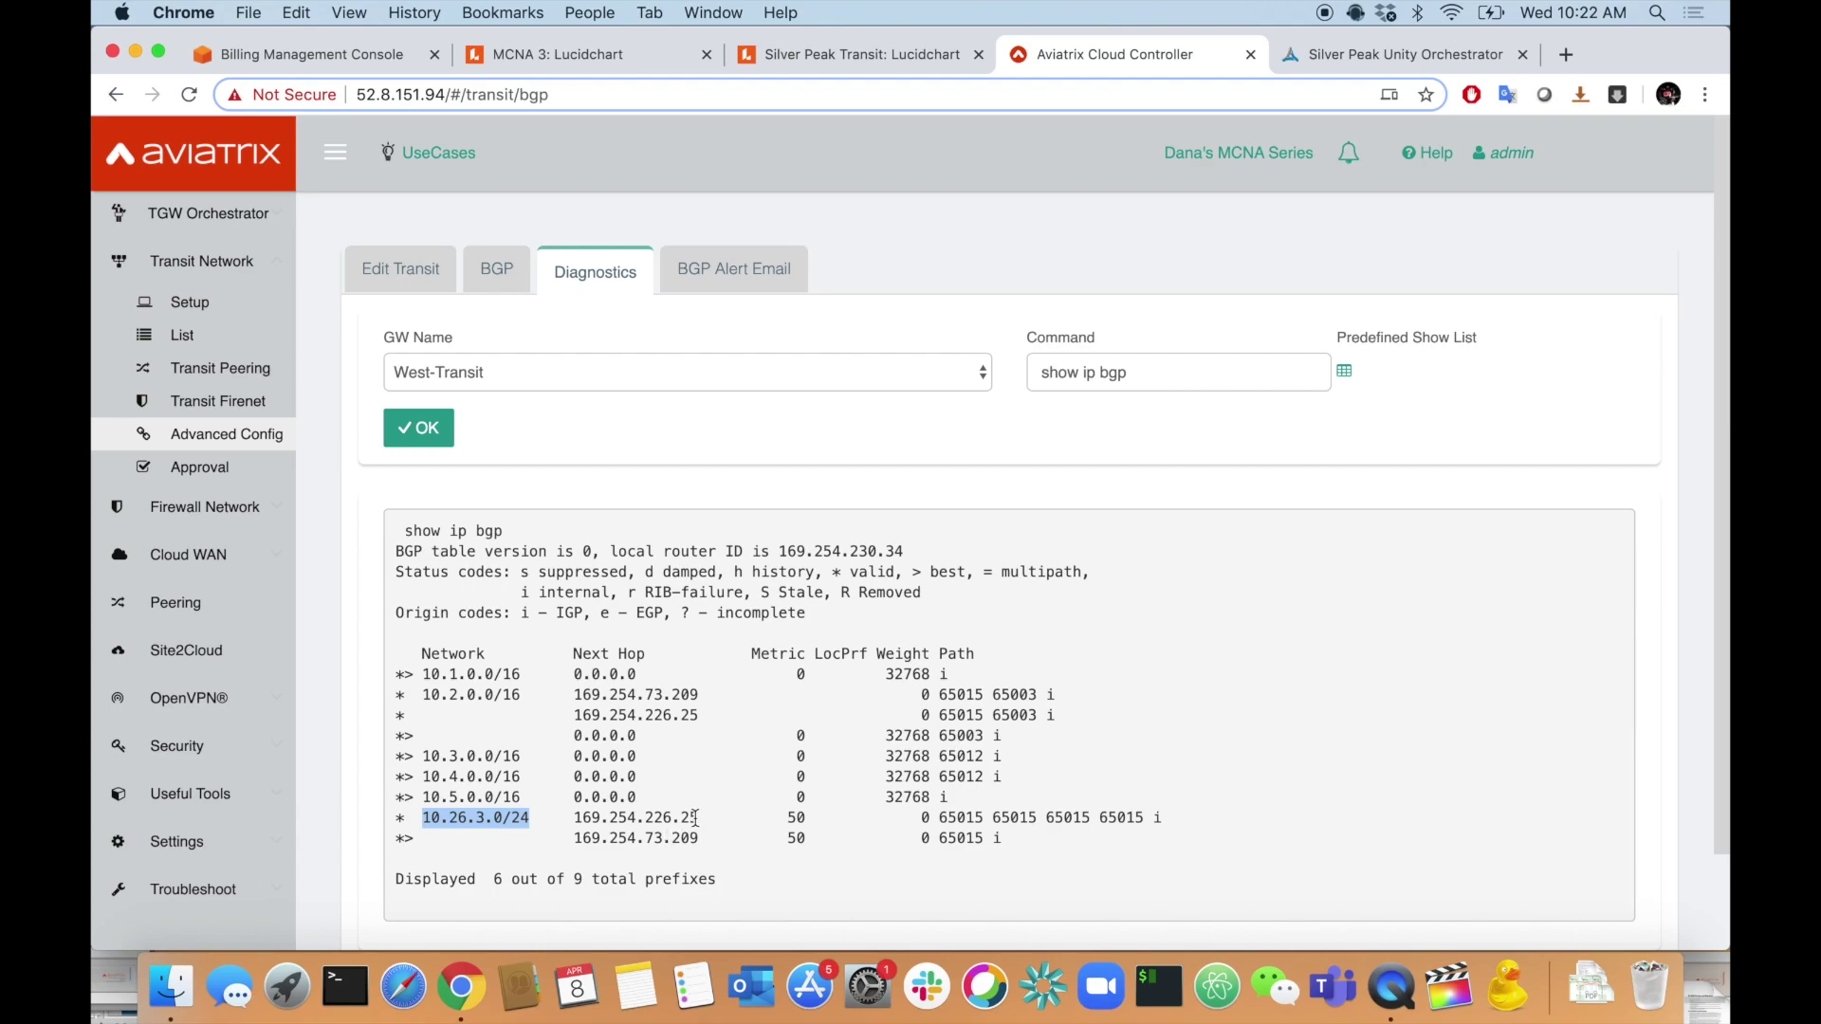
mouse_move(671, 839)
left_mouse_down()
mouse_move(699, 838)
mouse_move(699, 816)
left_mouse_up()
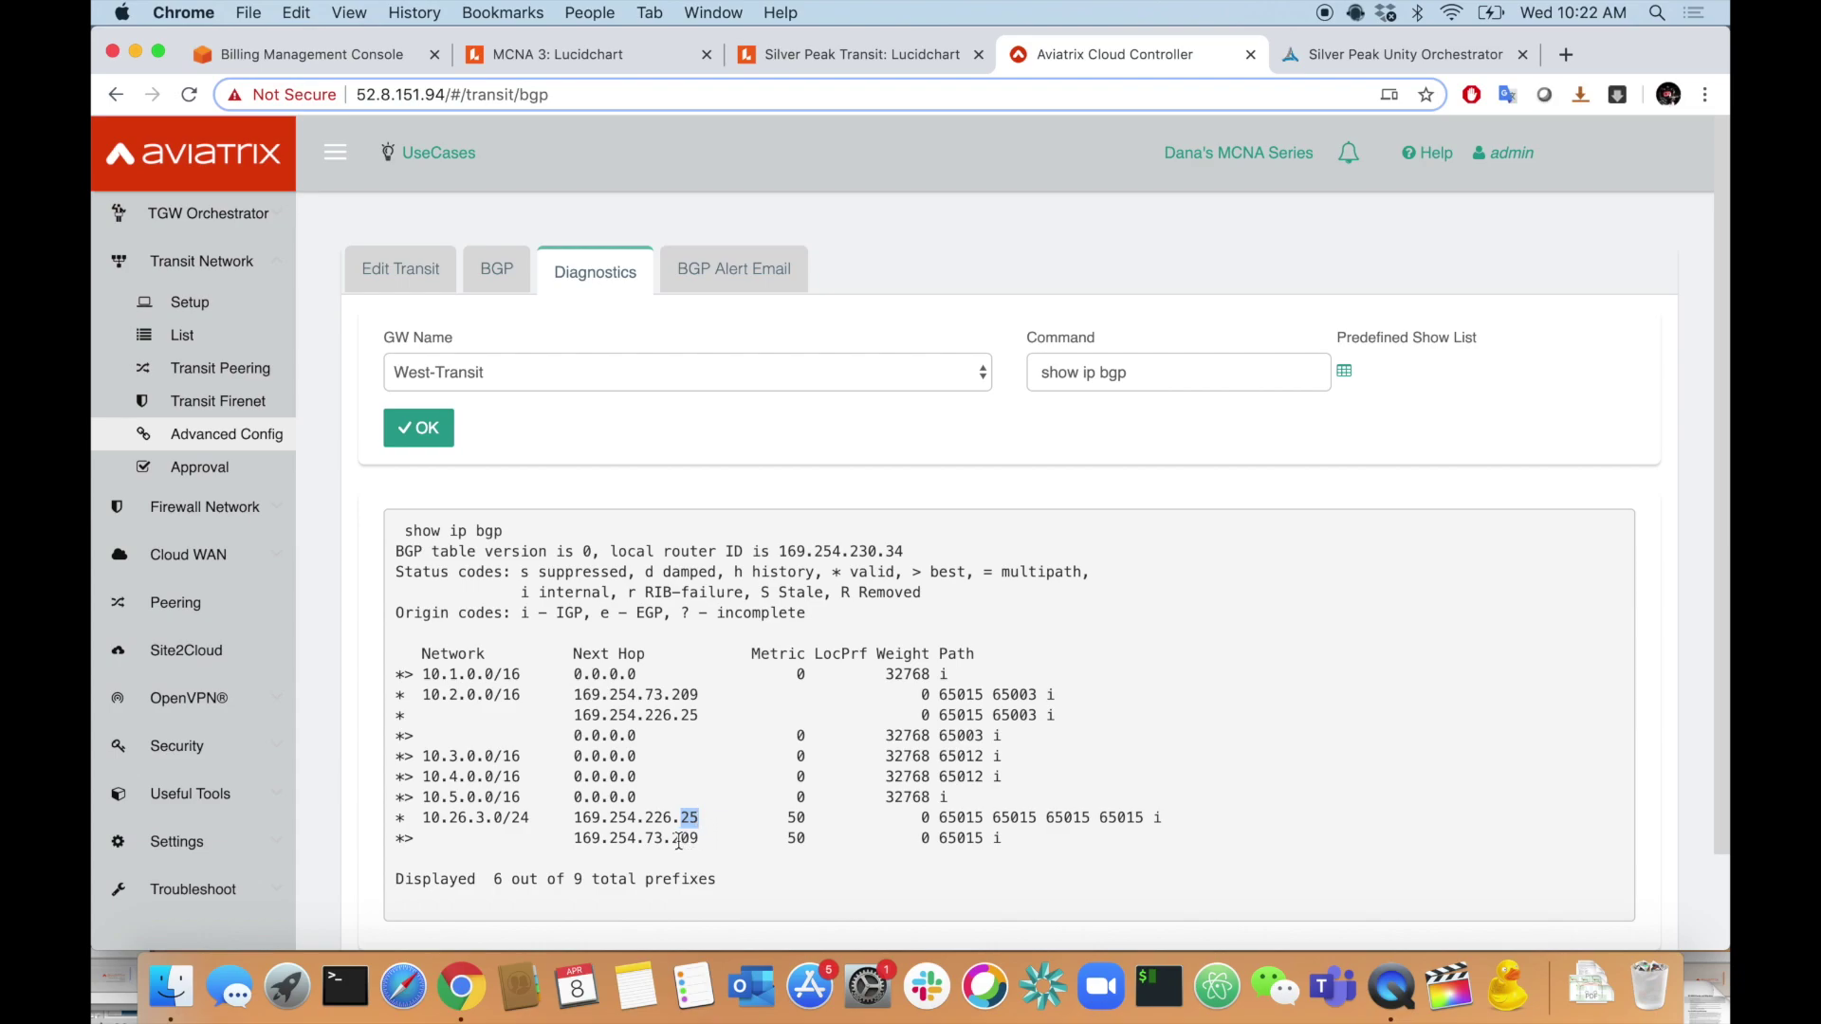
left_click_drag(396, 838, 415, 839)
left_click_drag(573, 839, 701, 837)
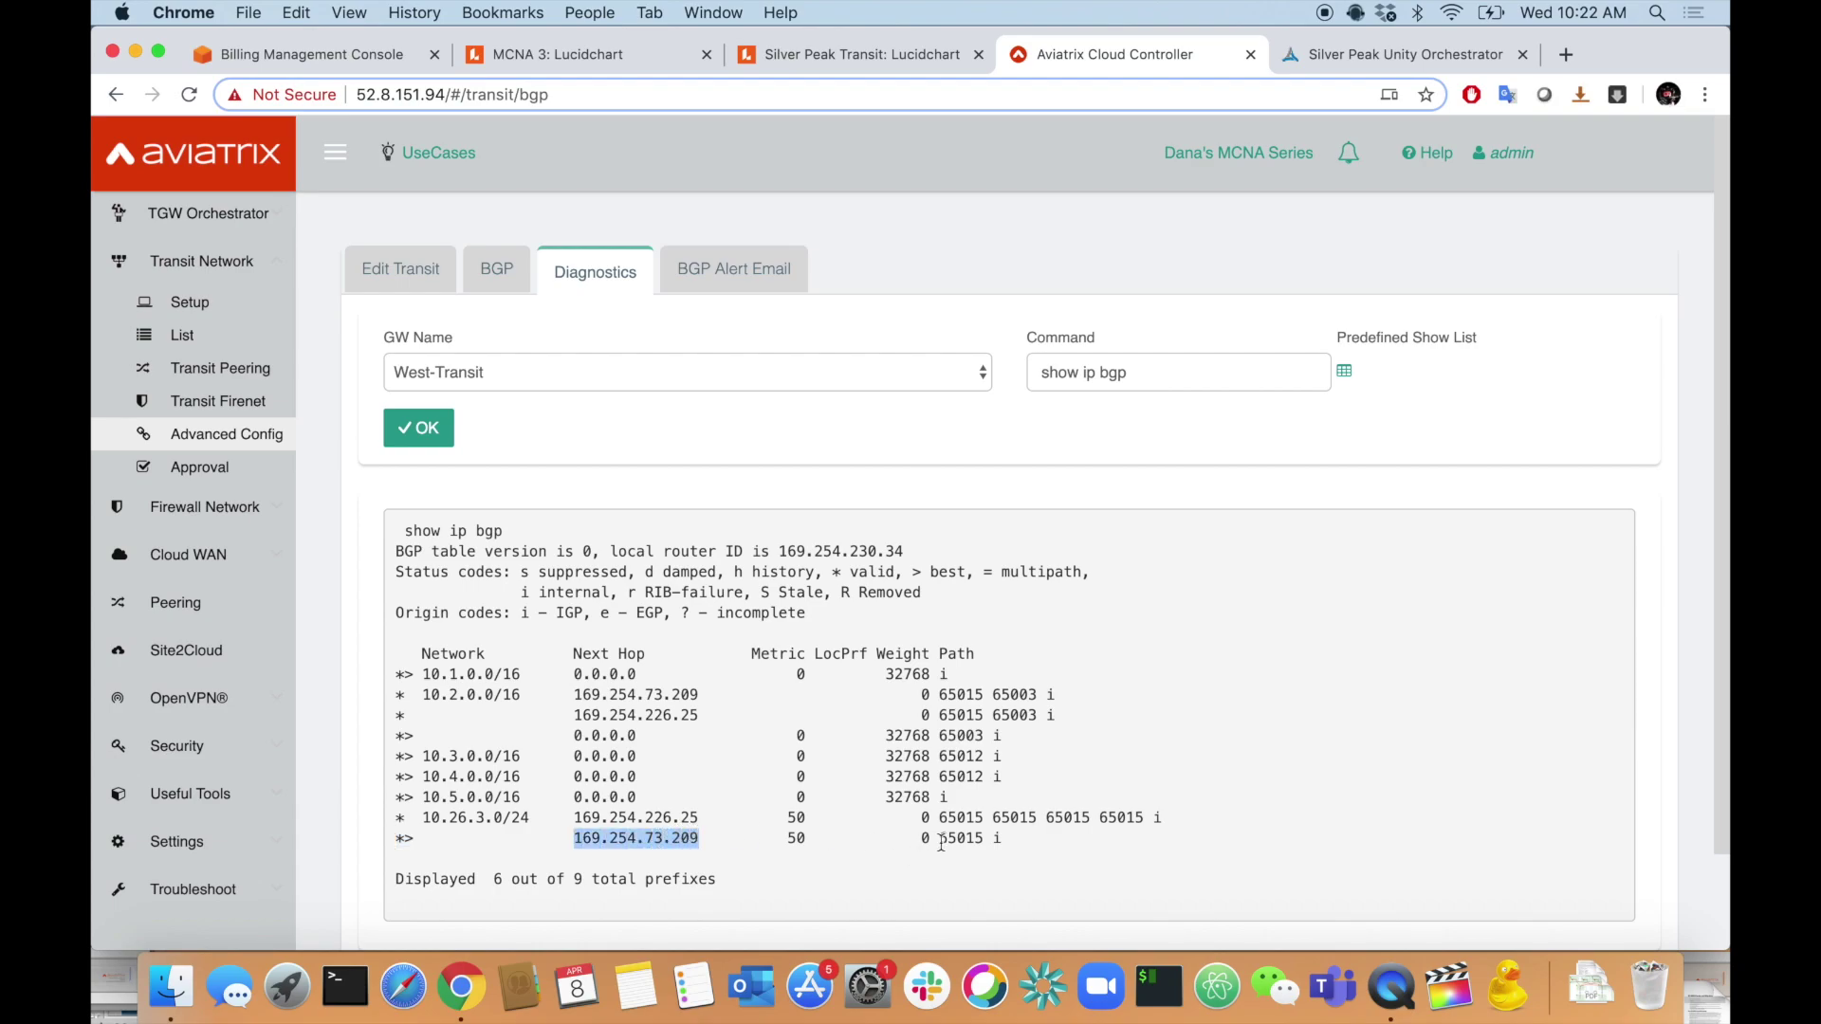
left_click_drag(937, 838, 983, 838)
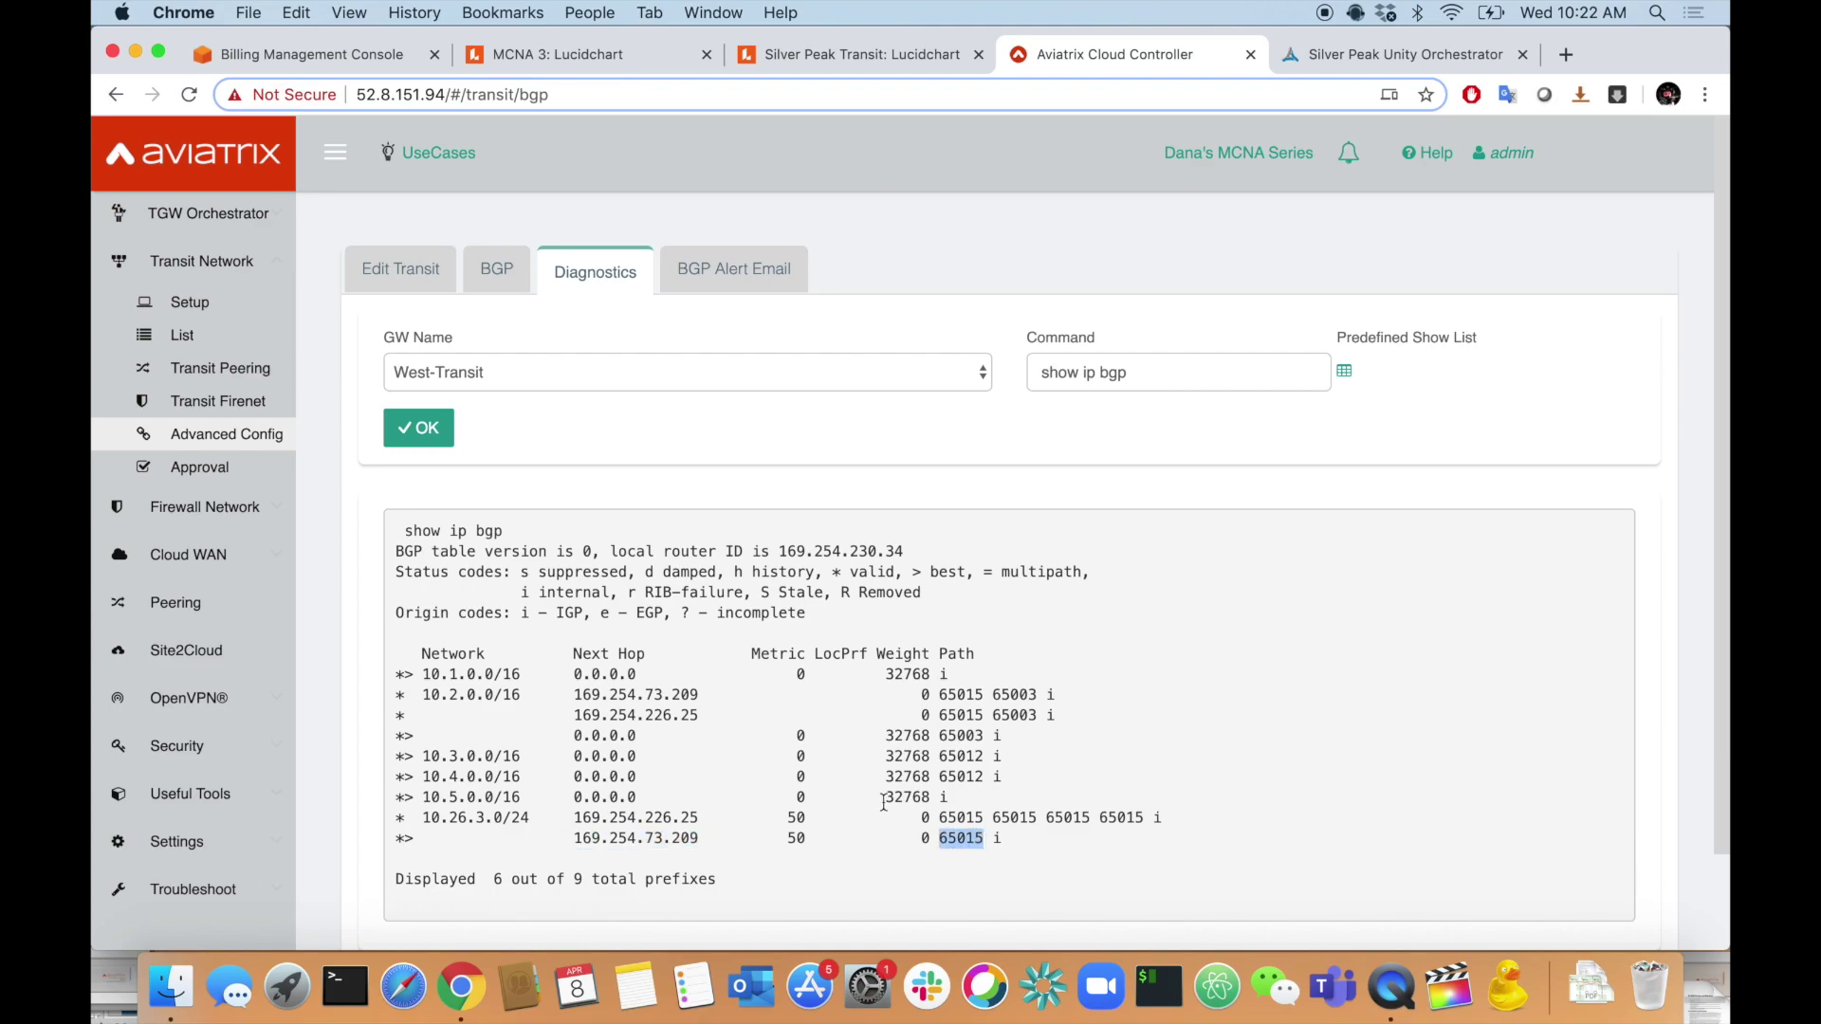
left_click(994, 813)
- Rerun 'show ip bgp' on East-Transit and highlight its 10.26.3.0/24 route row
left_click(528, 370)
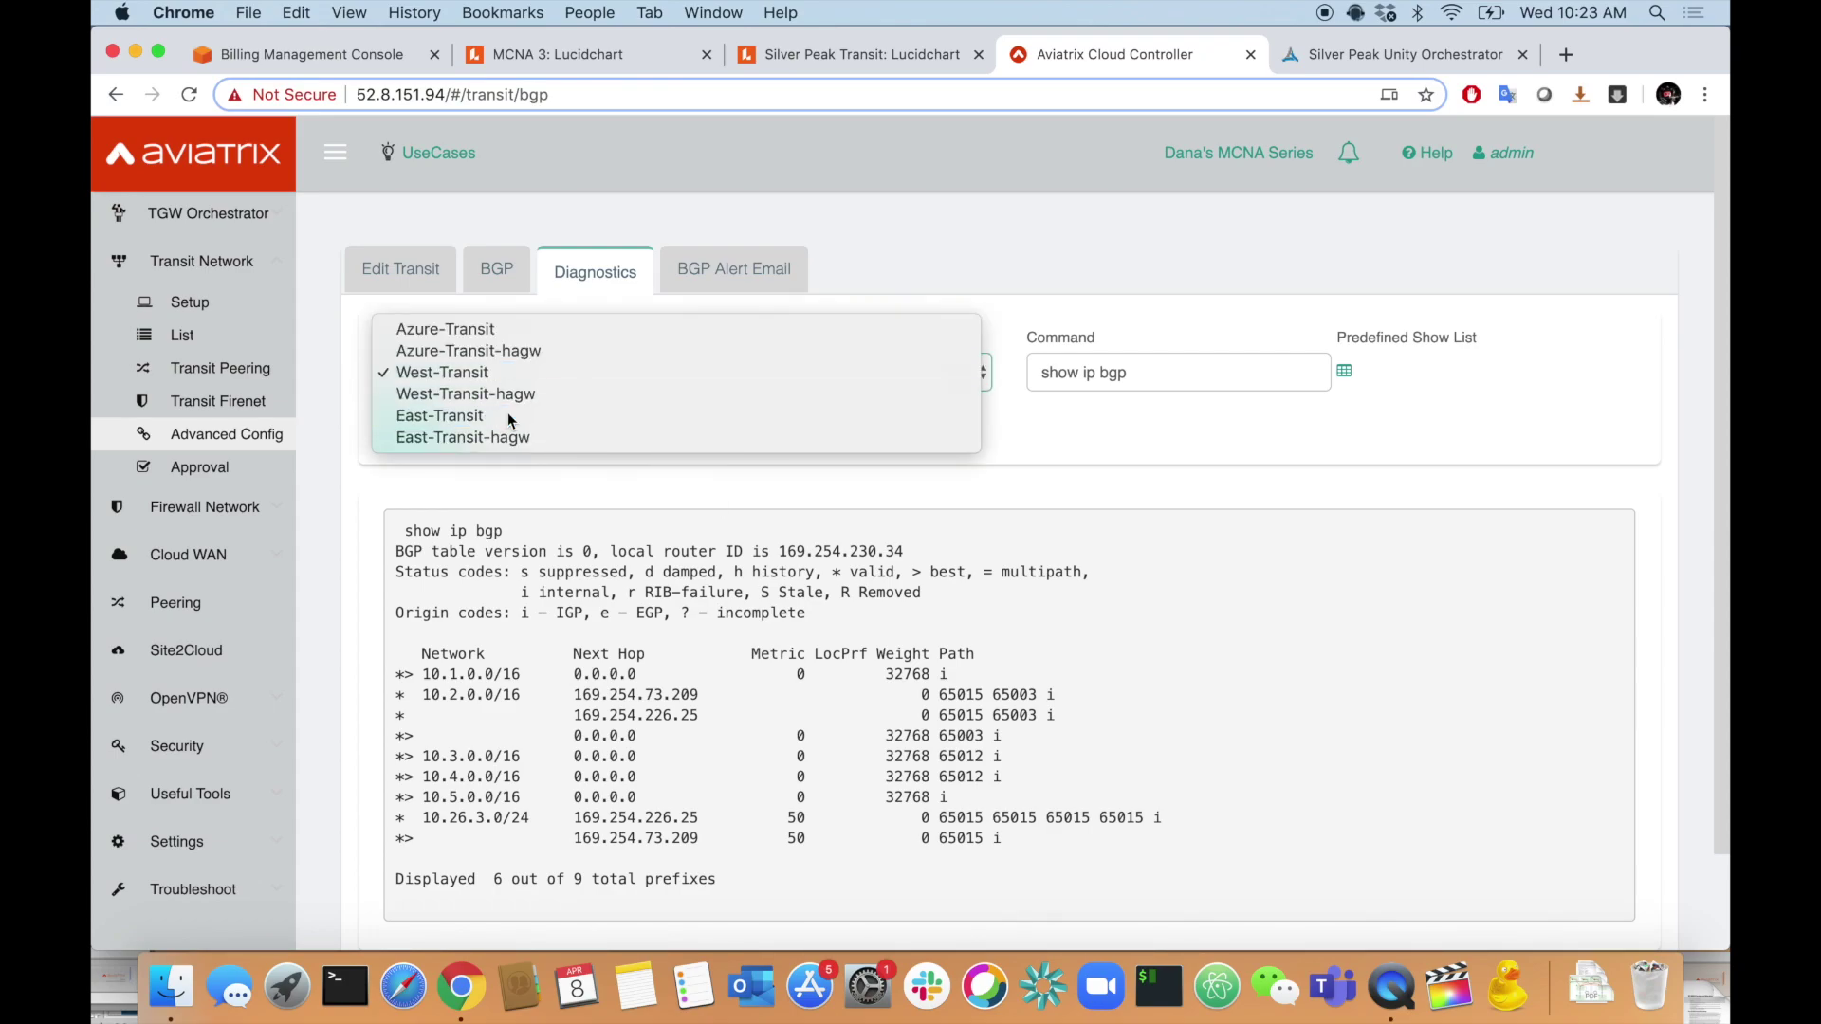
left_click(508, 418)
left_click(442, 426)
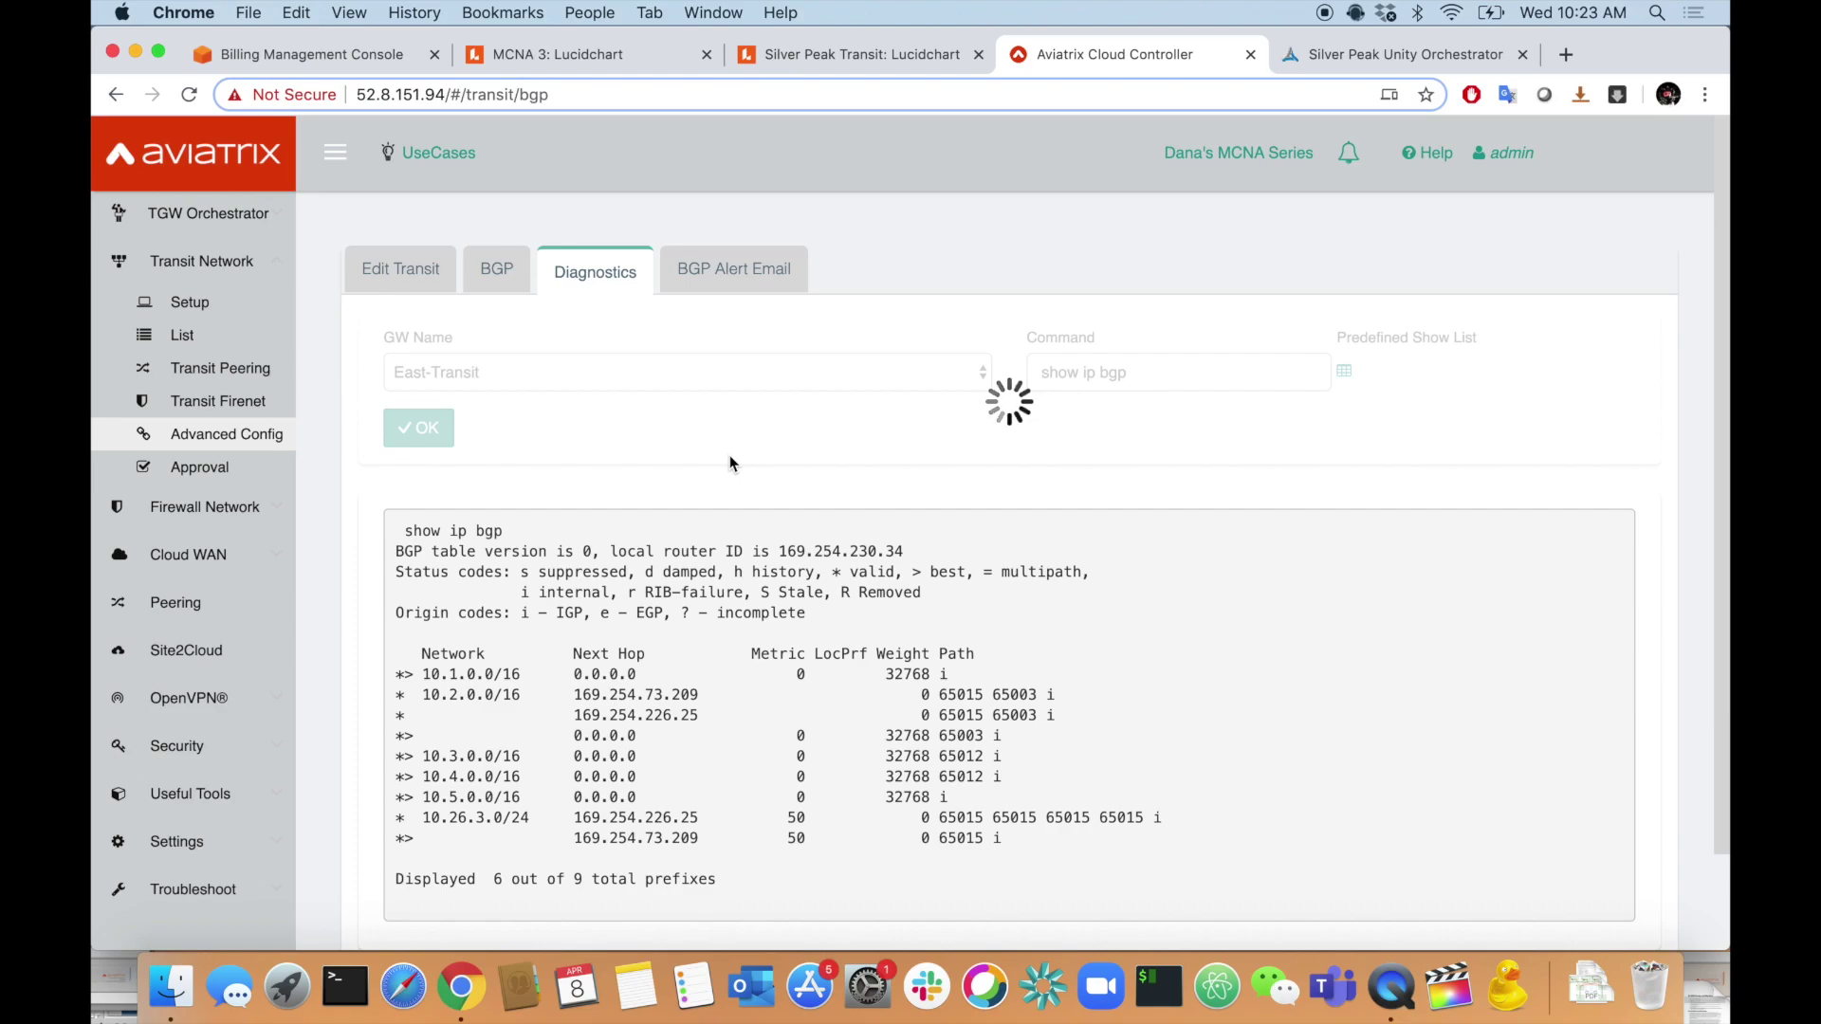
scroll(730, 462, "down", 3)
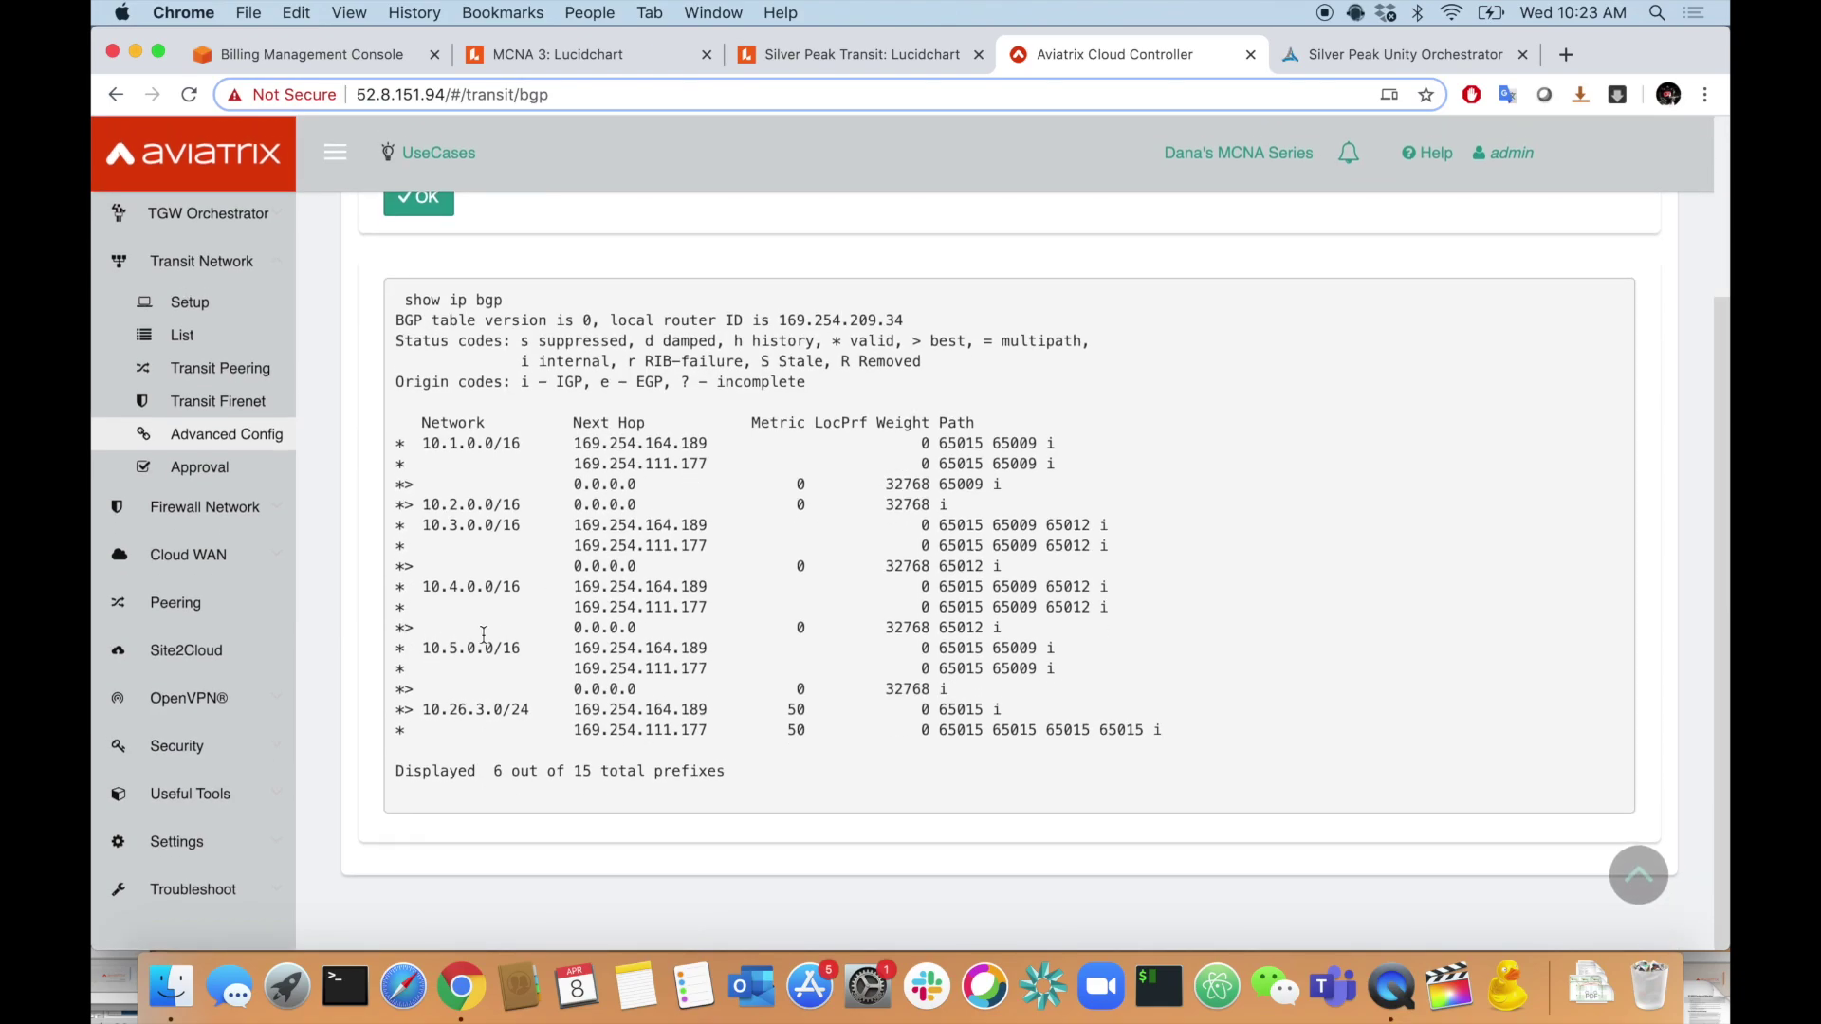
left_click_drag(415, 709, 971, 710)
left_click(971, 709)
- Pan around the MCNA 3 diagram, pointing out the grey edge transit gateway band
left_click(594, 49)
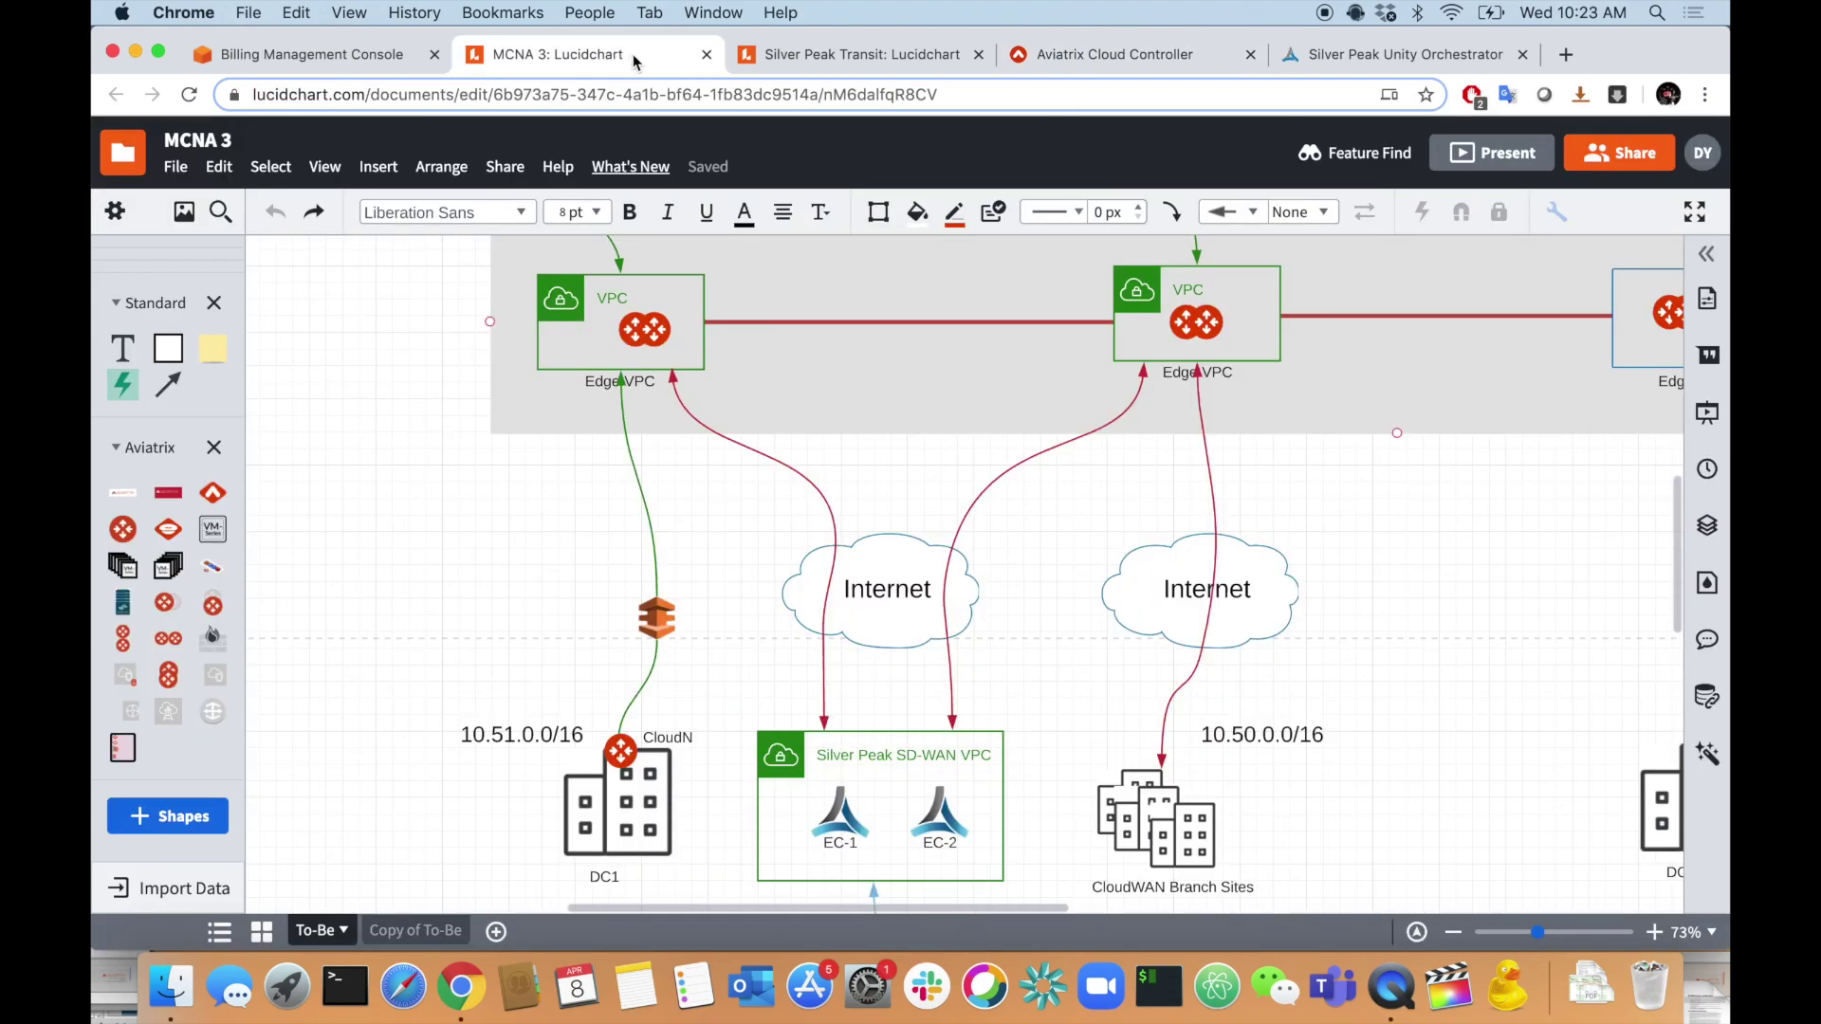
scroll(865, 375, "down", 3)
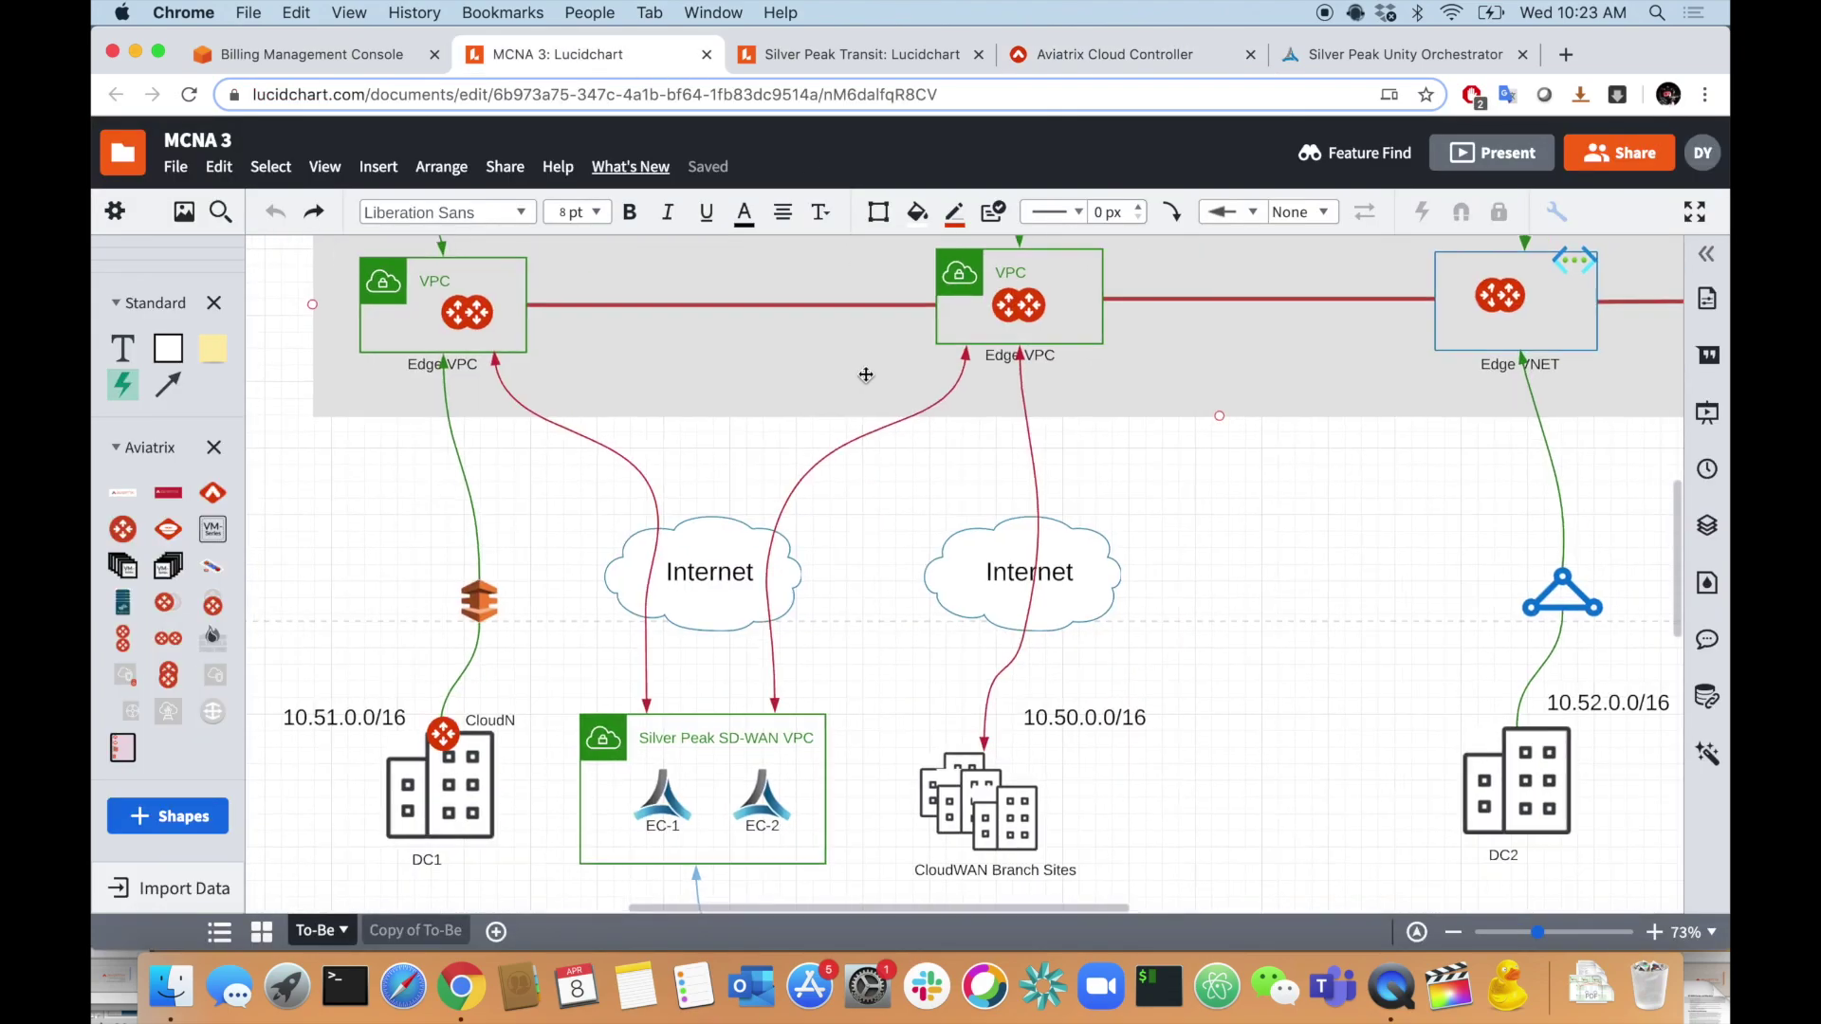
scroll(865, 375, "down", 8)
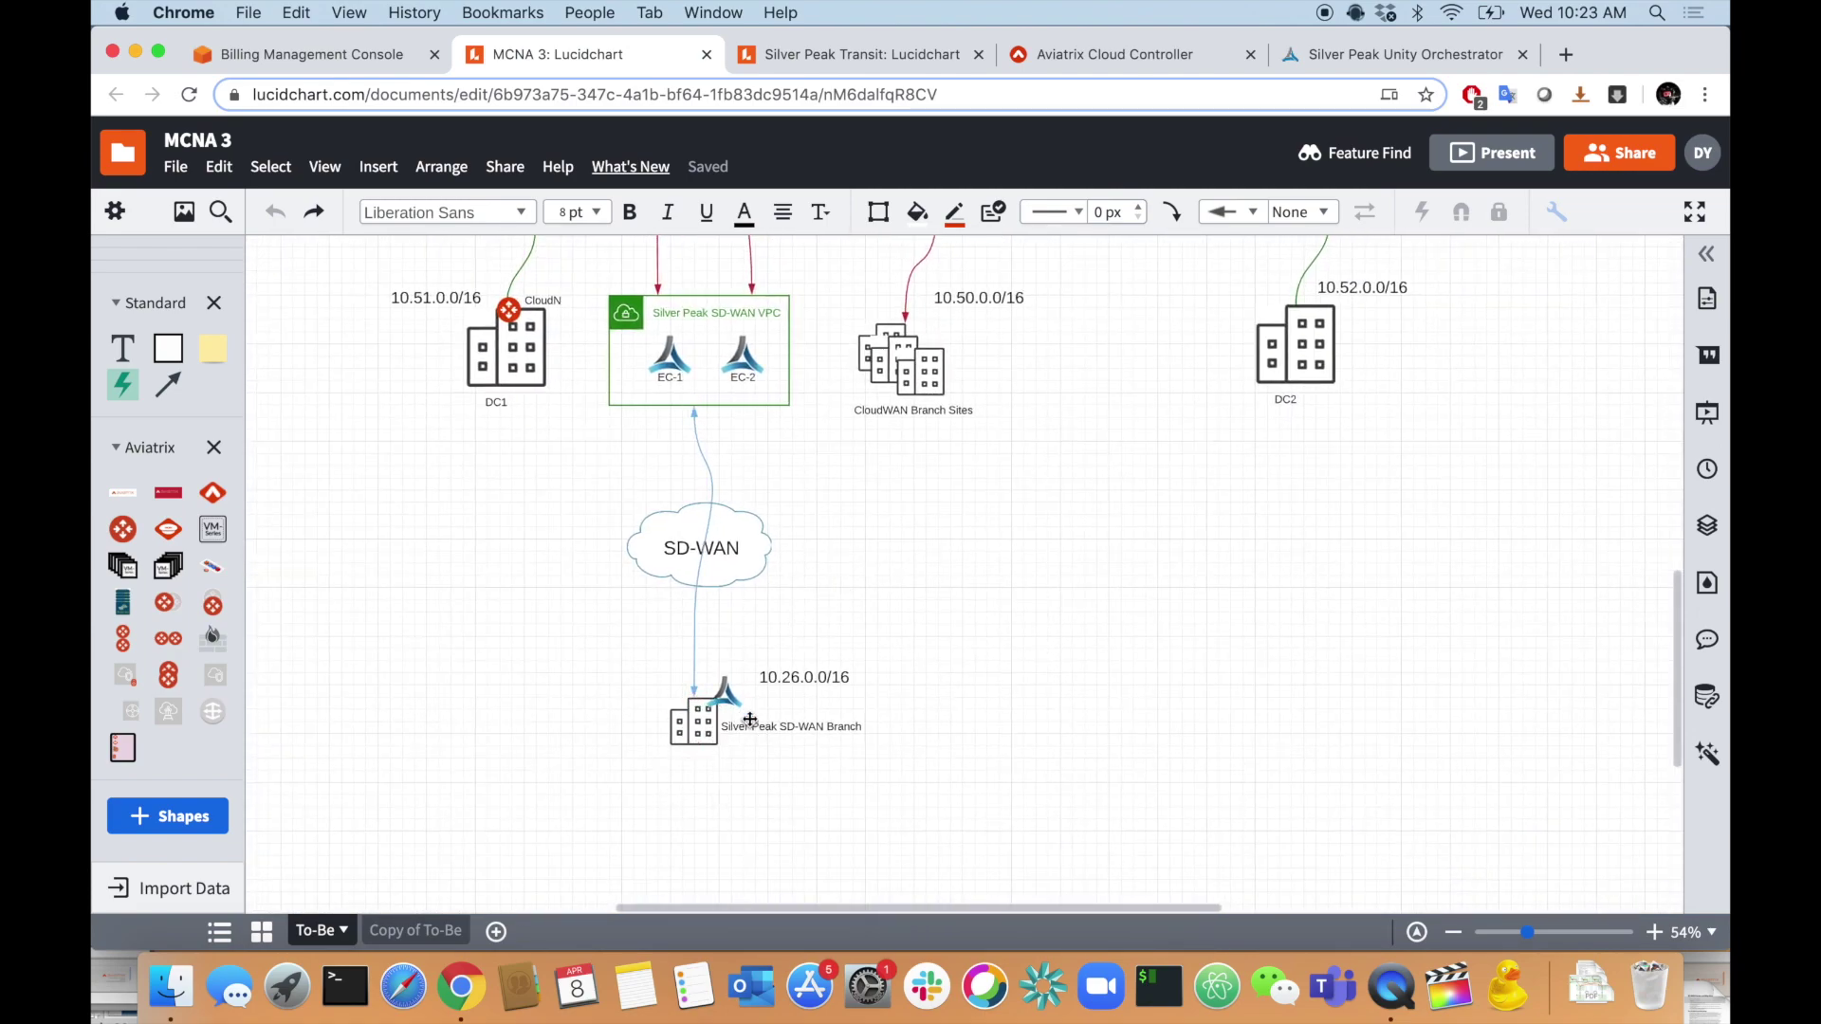
scroll(740, 731, "up", 5)
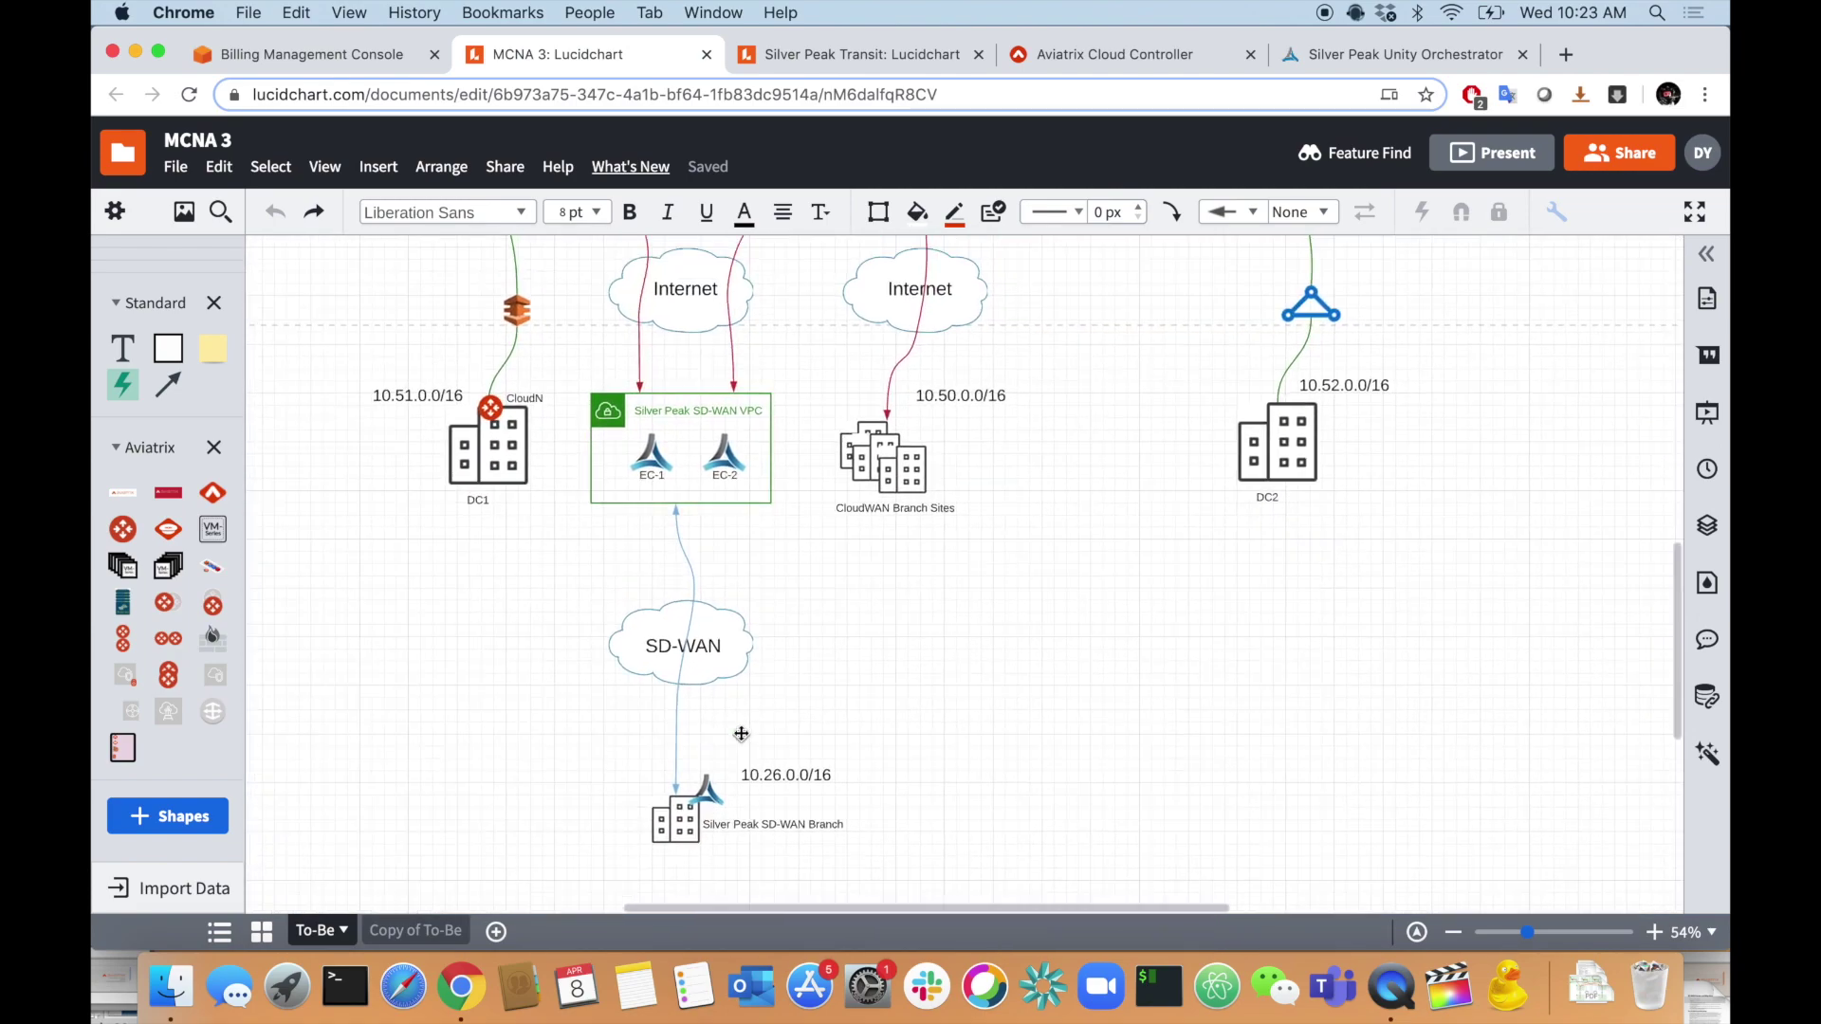
scroll(741, 733, "up", 10)
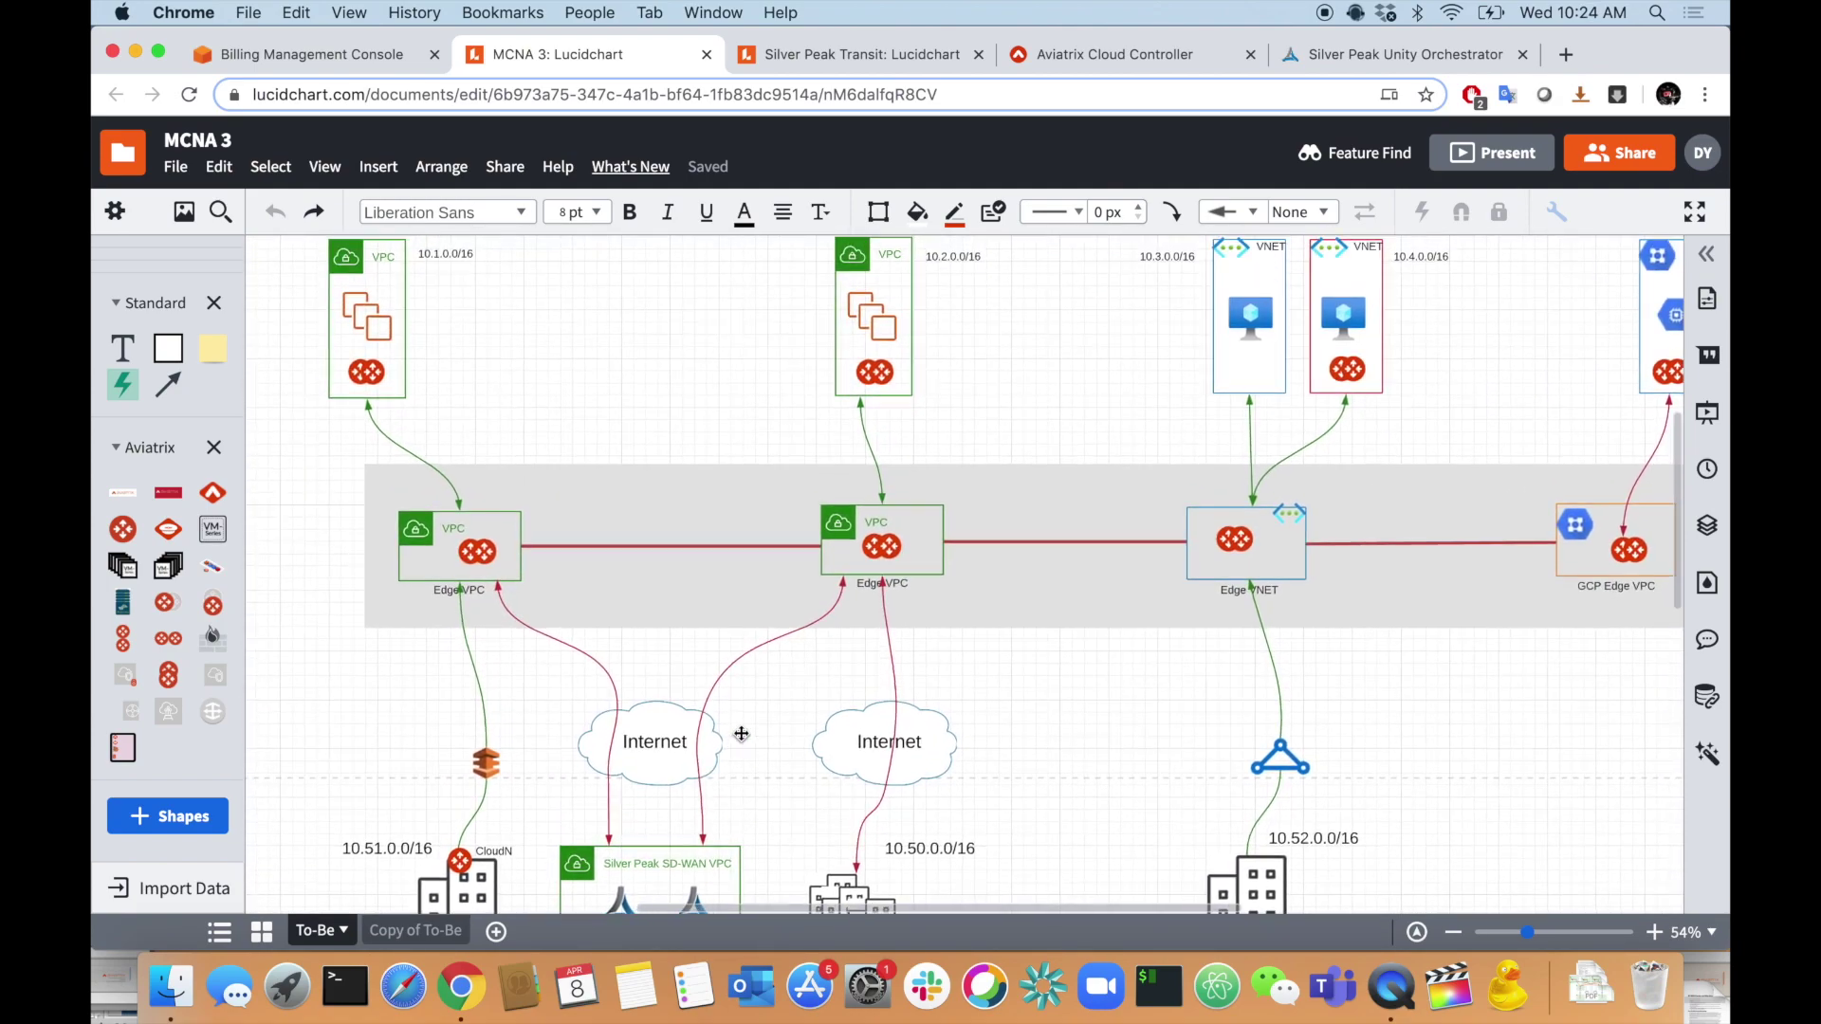
scroll(711, 536, "right", 5)
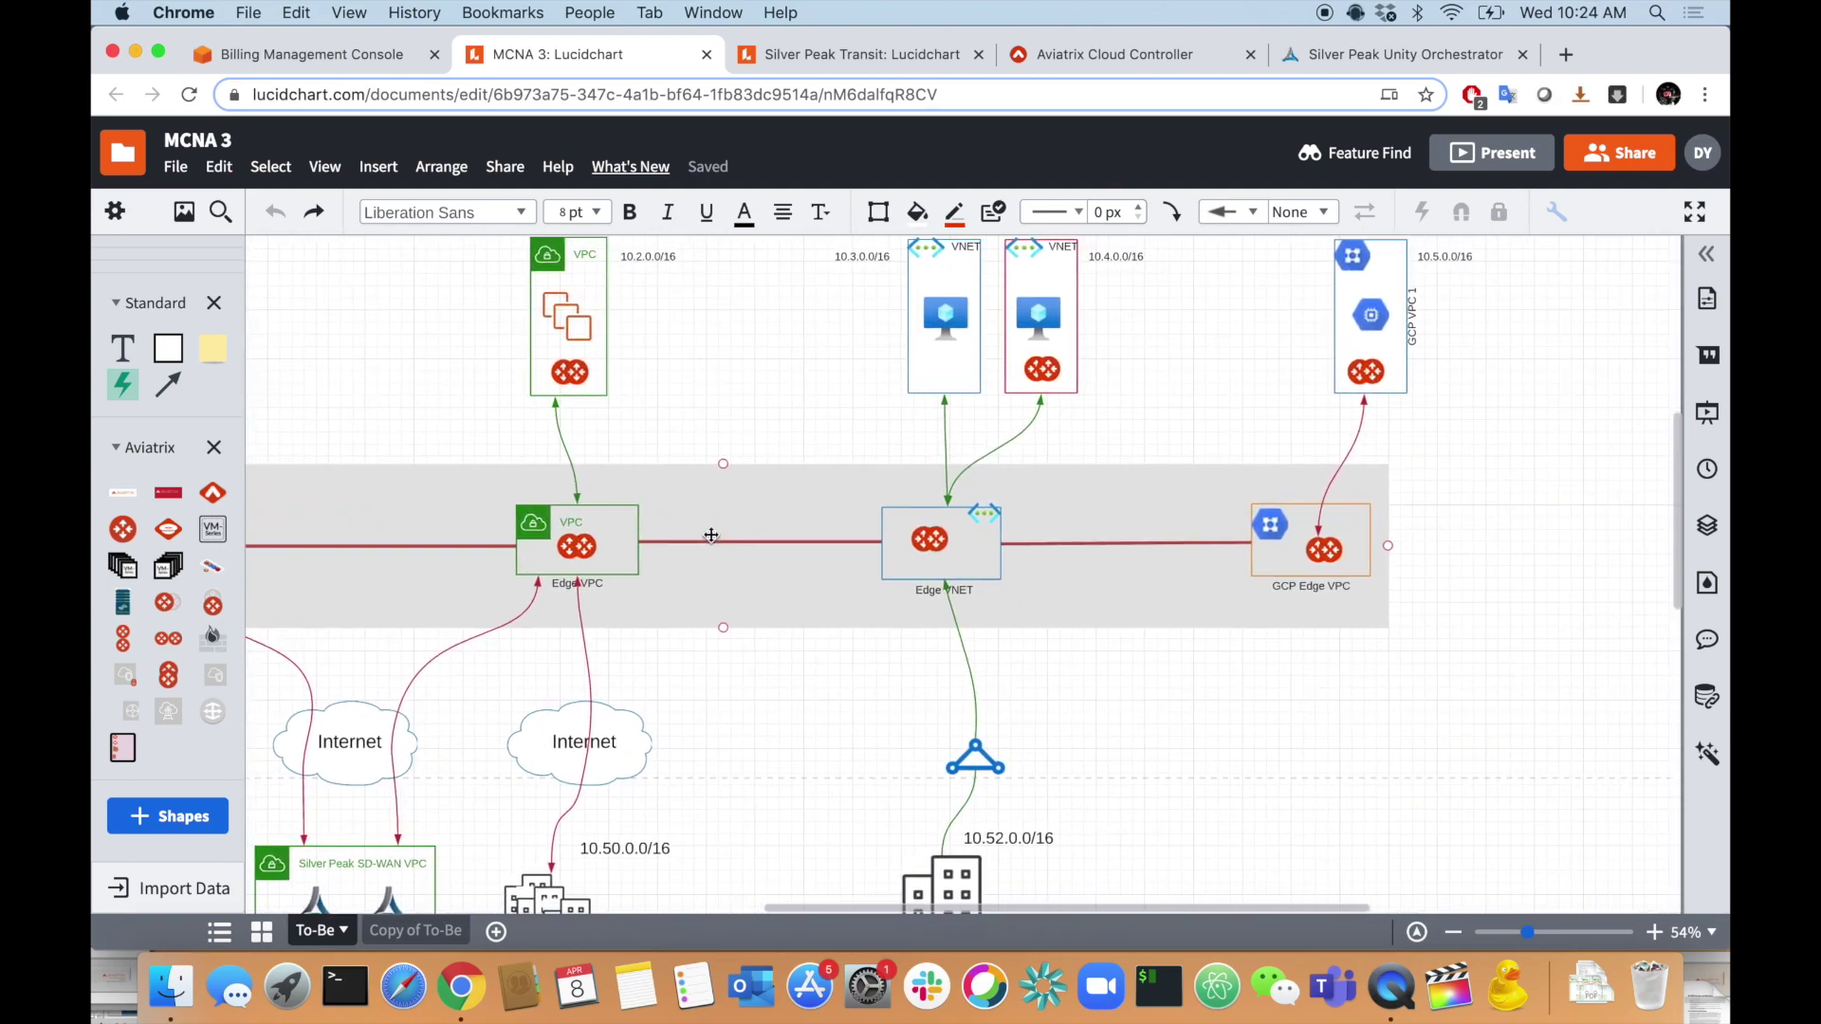
scroll(1218, 393, "down", 3)
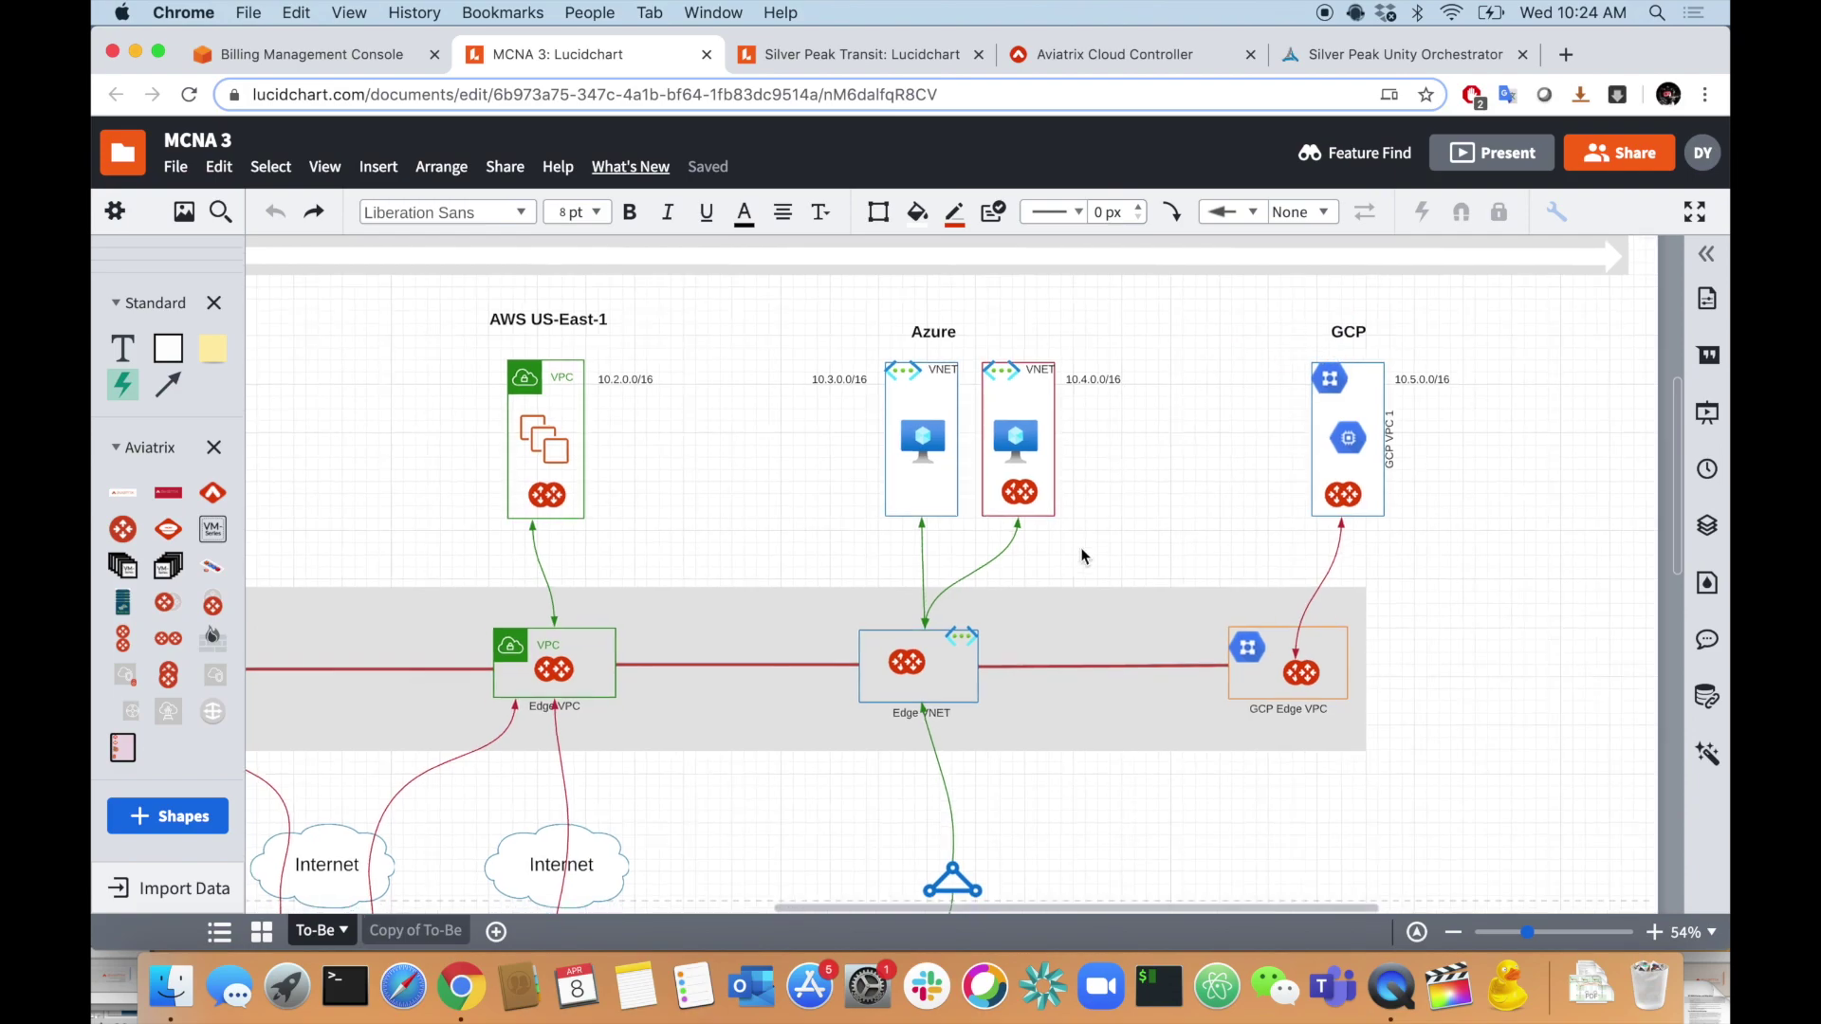
scroll(1084, 557, "up", 3)
scroll(1043, 588, "down", 5)
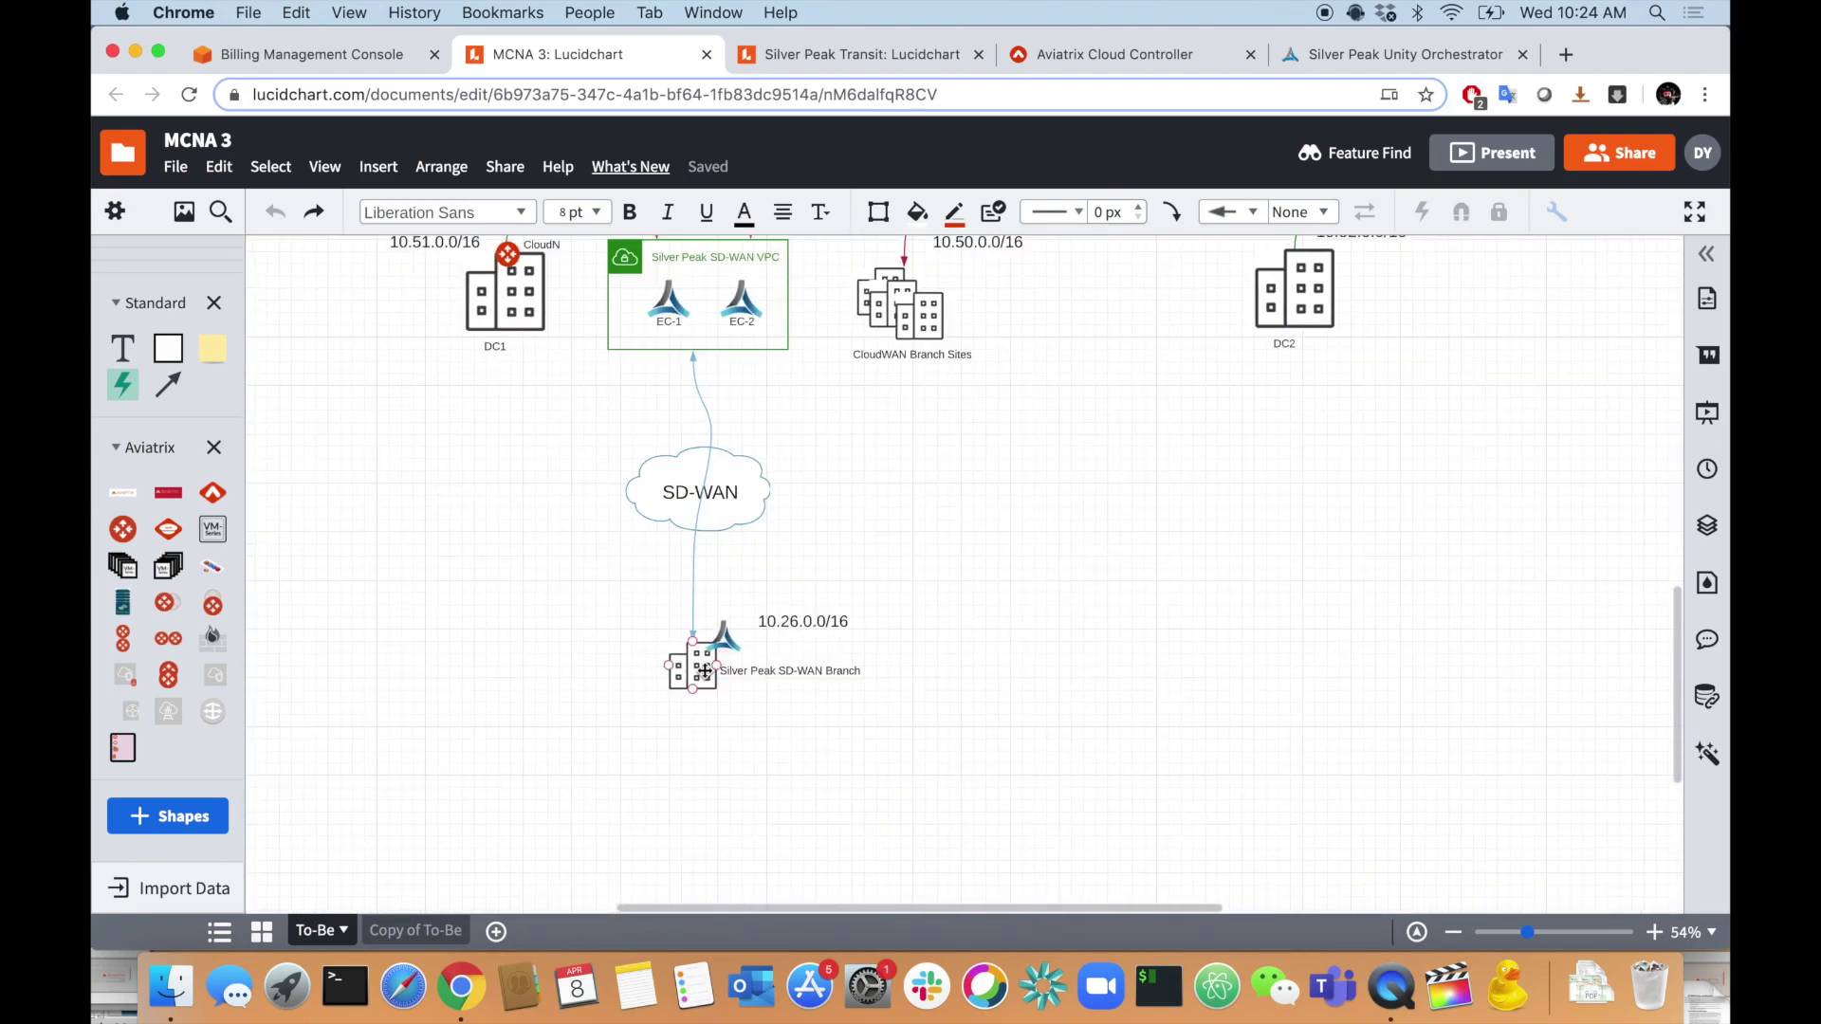
scroll(735, 569, "up", 3)
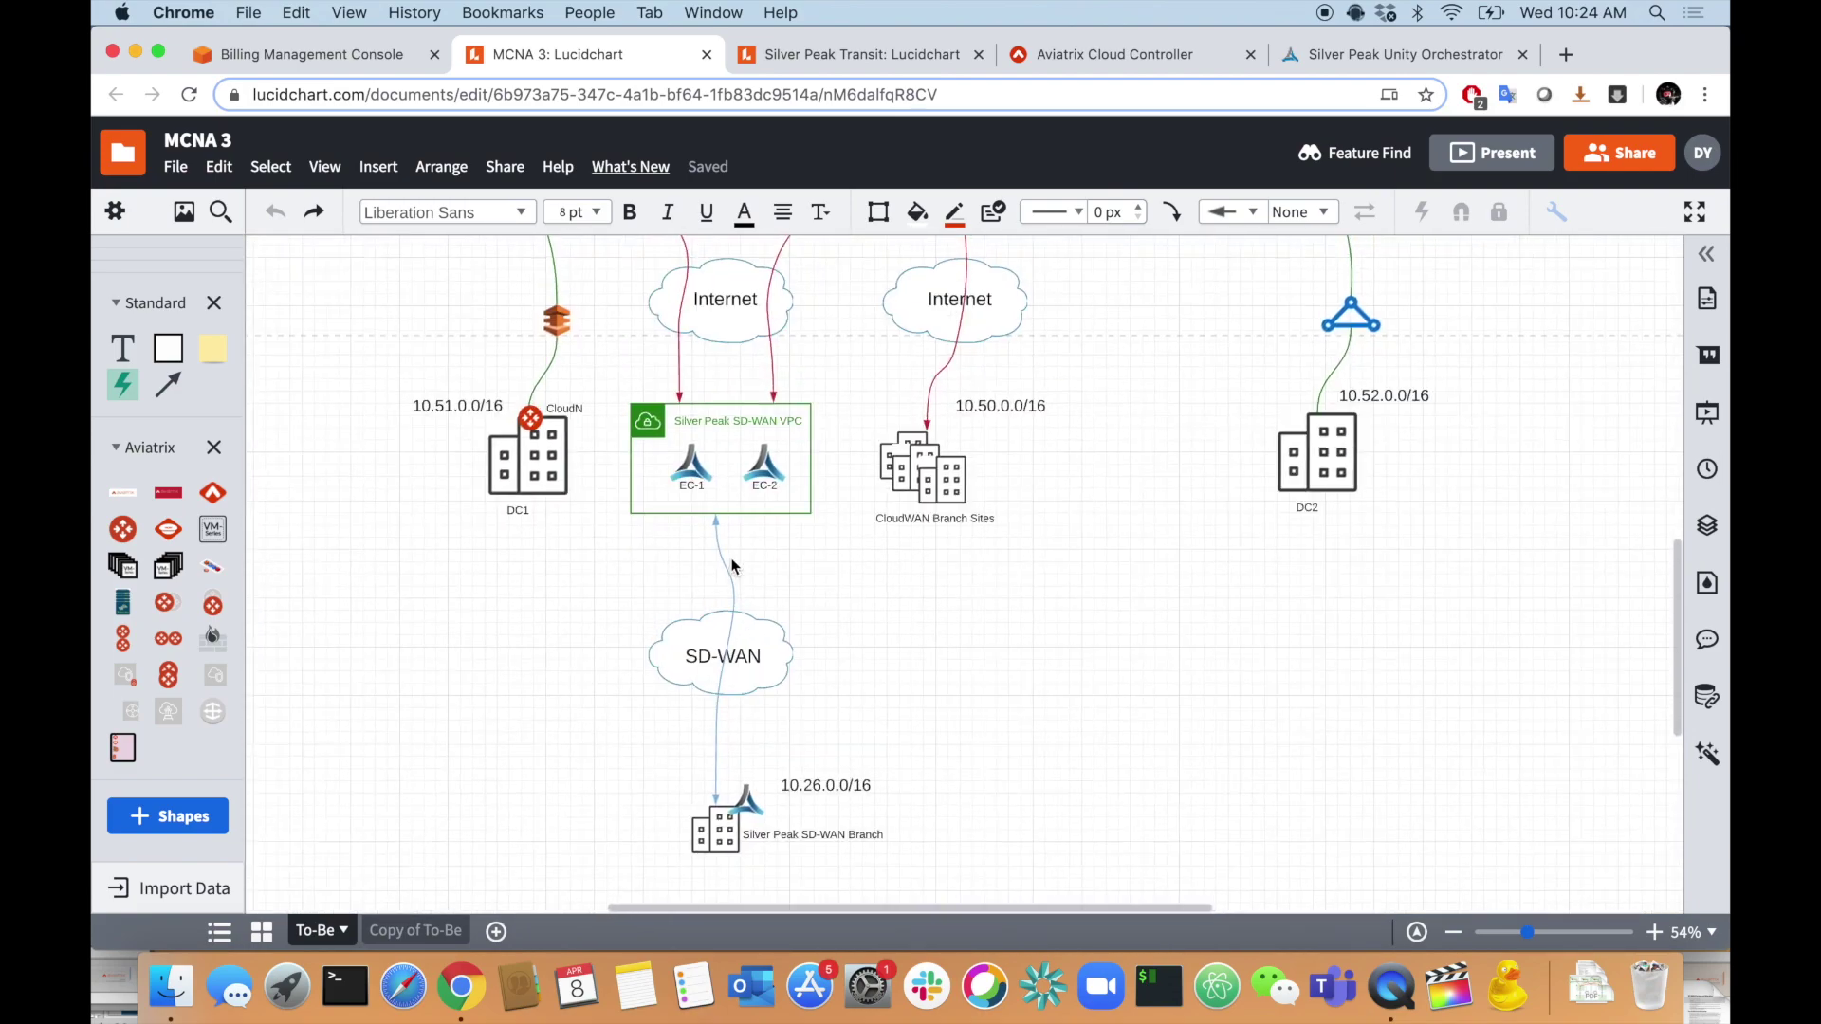
scroll(700, 680, "up", 5)
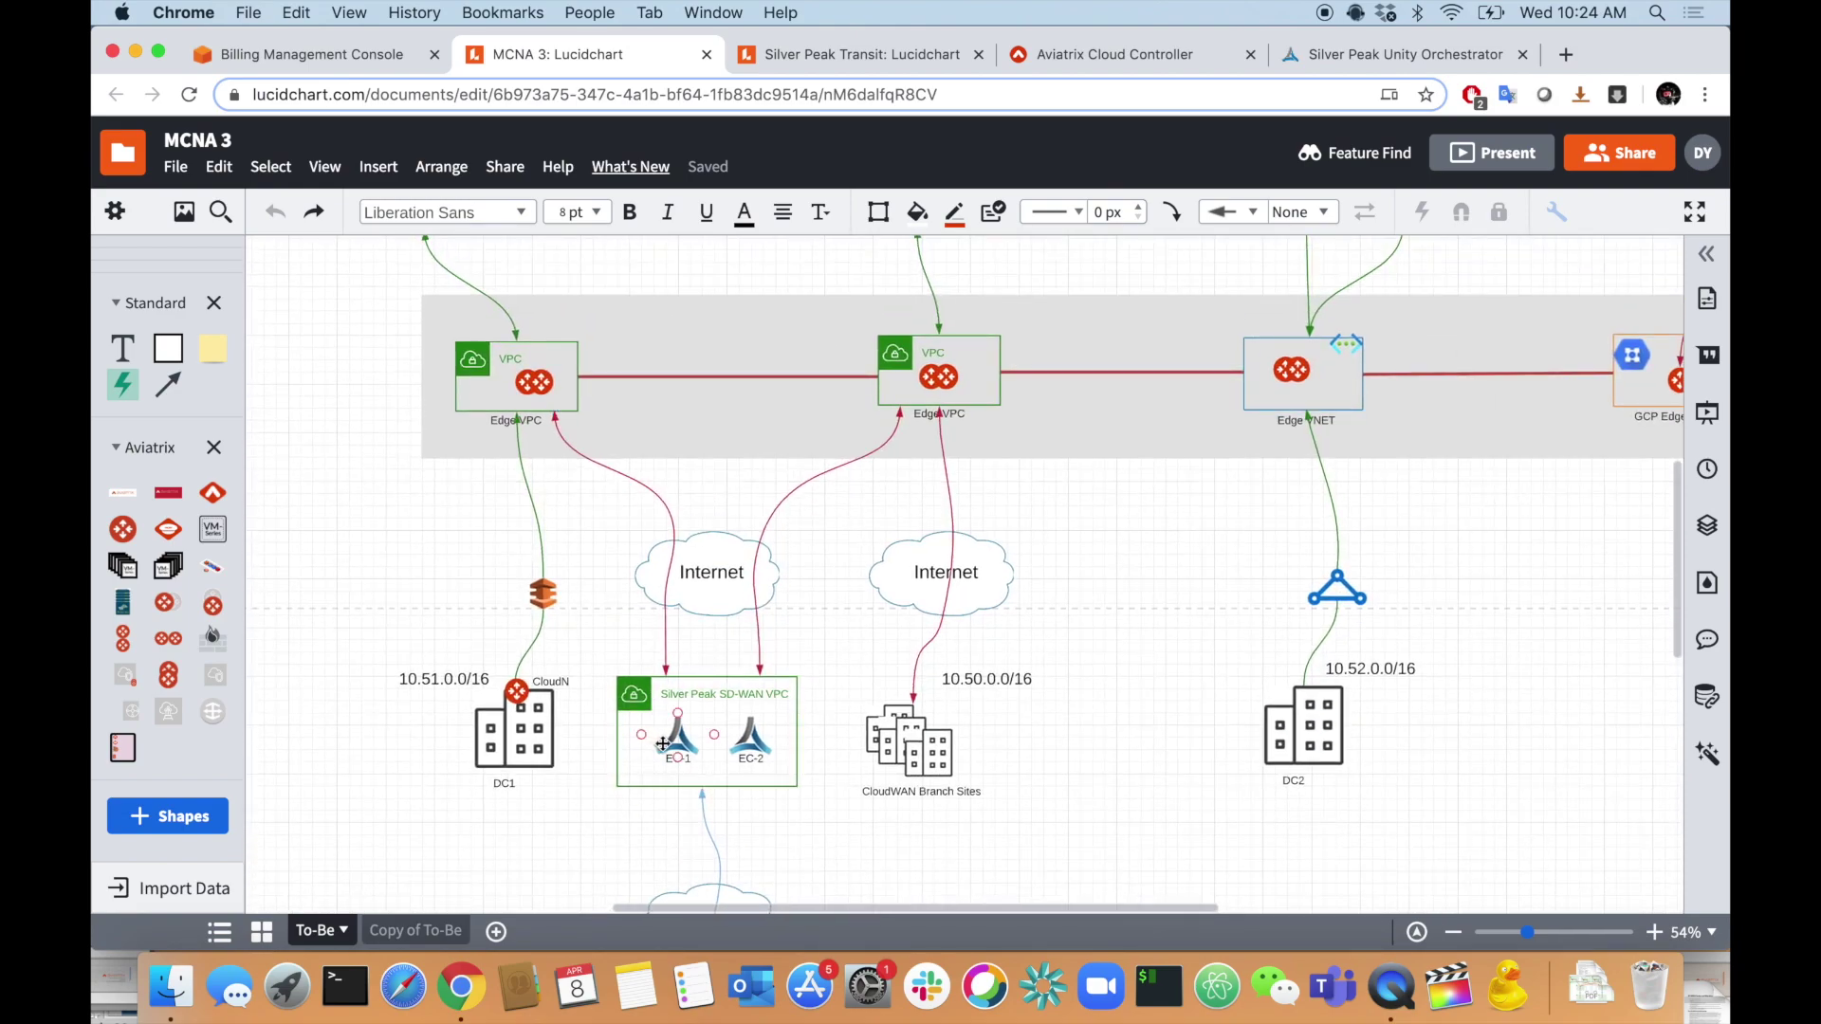
scroll(683, 721, "up", 3)
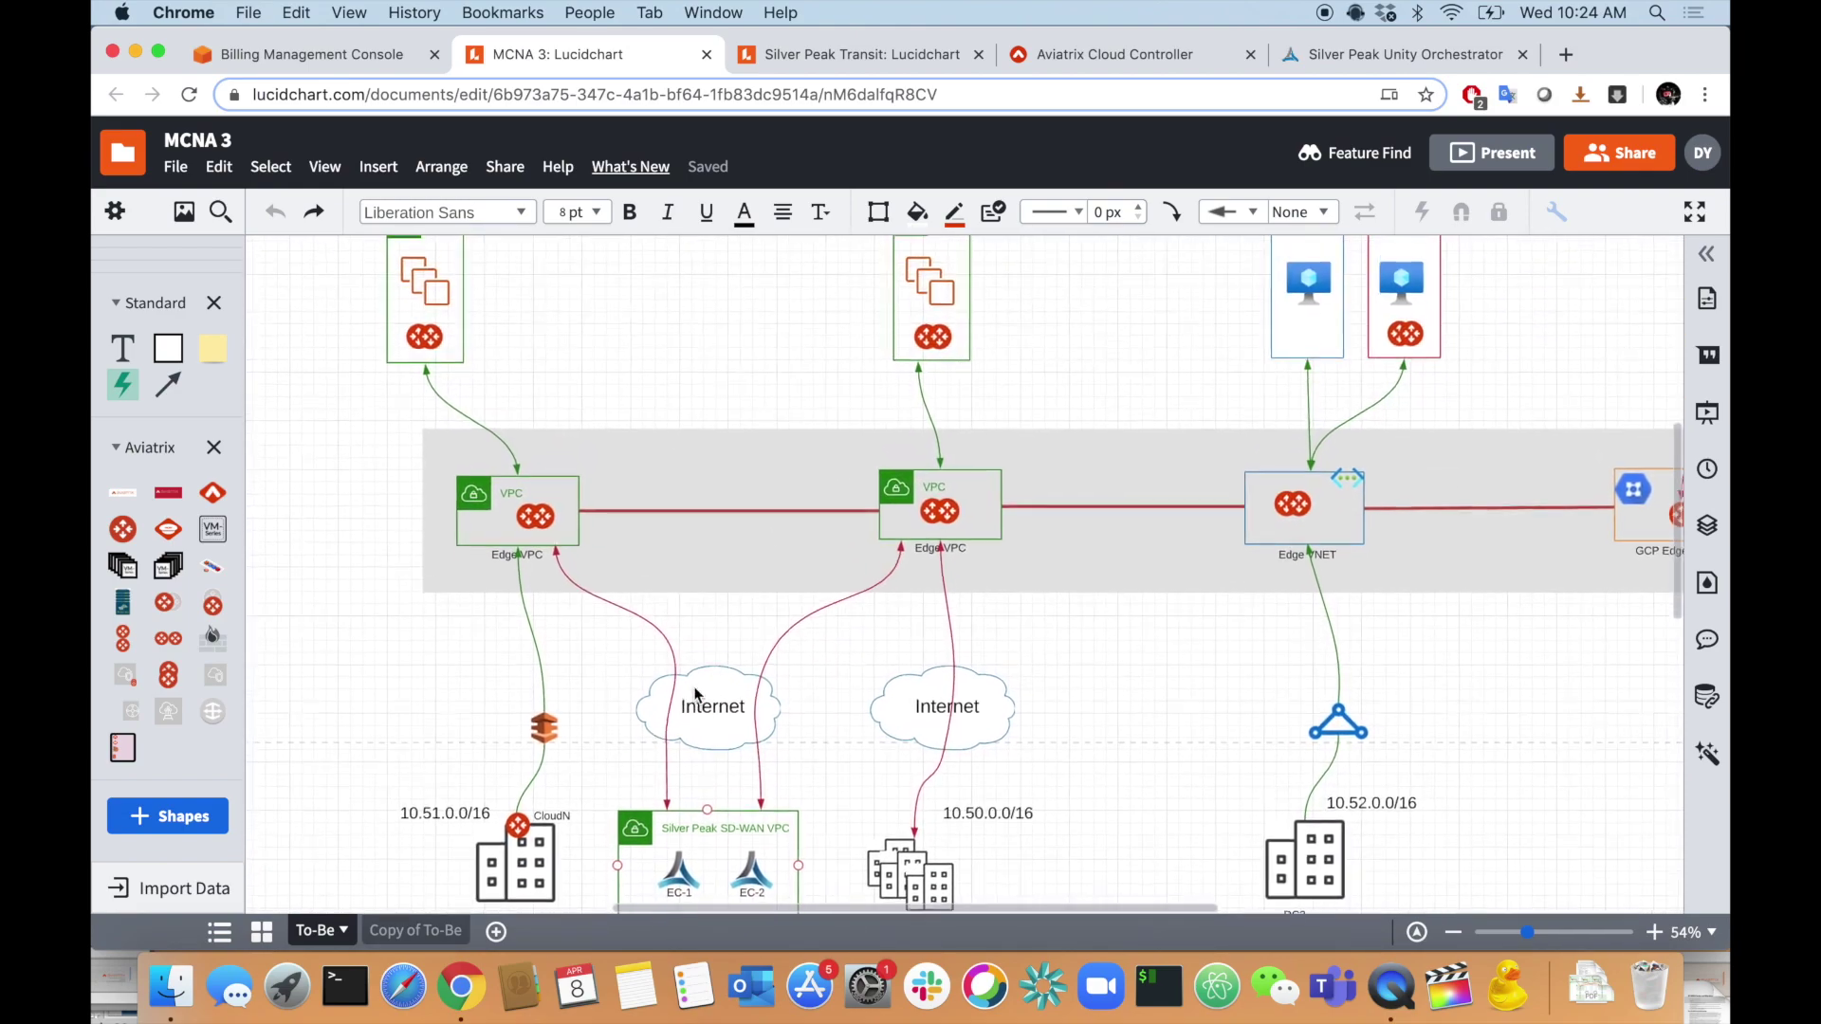
scroll(724, 807, "up", 2)
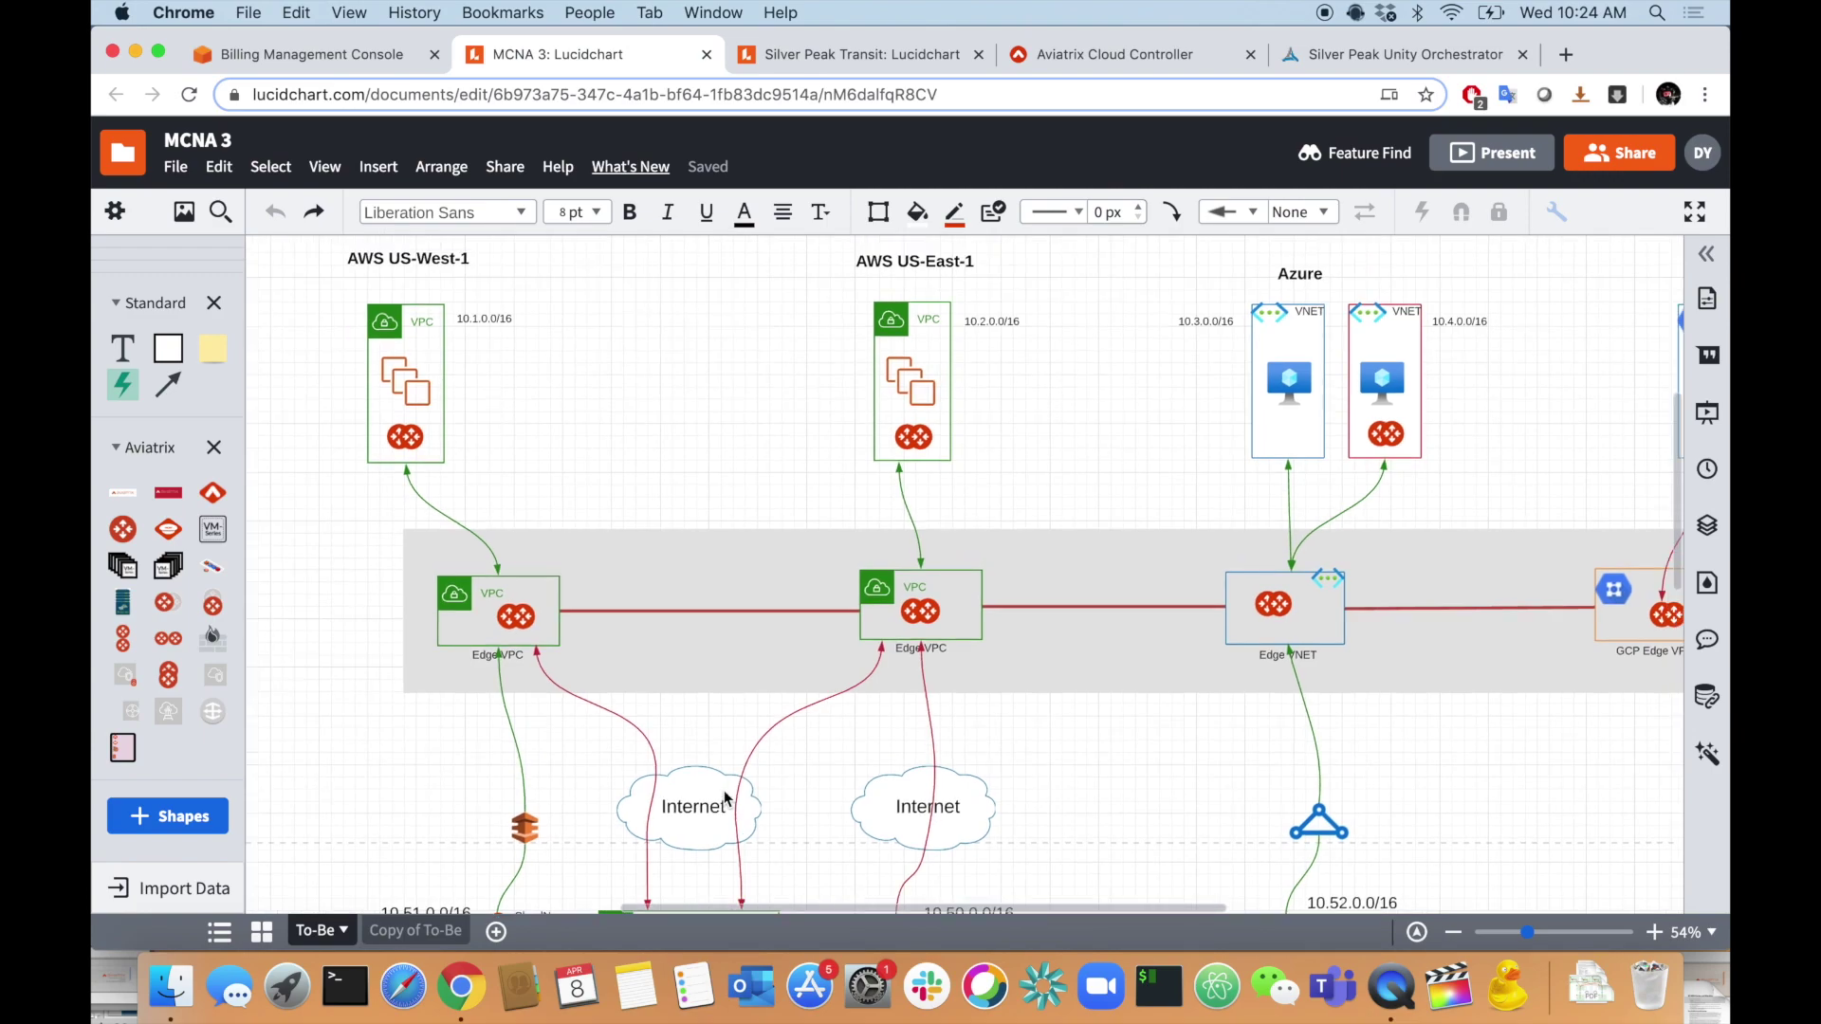
scroll(725, 800, "up", 2)
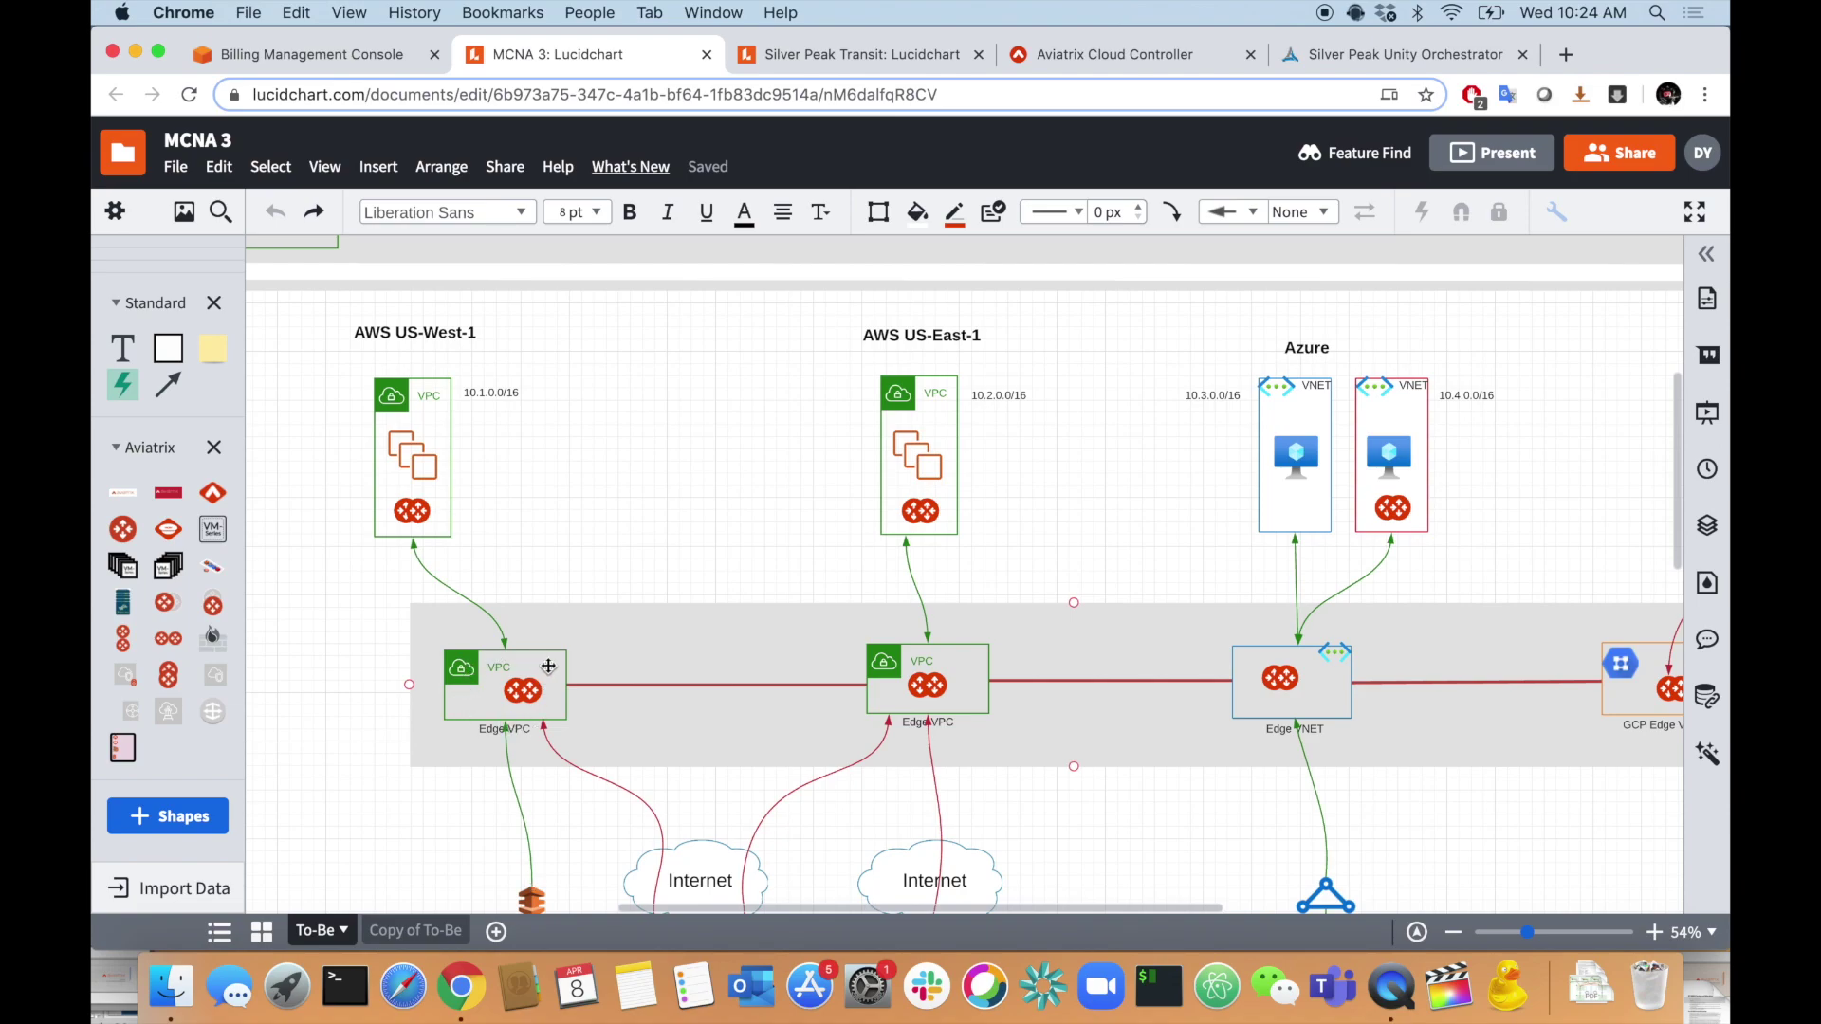
scroll(525, 694, "right", 2)
scroll(525, 693, "down", 1)
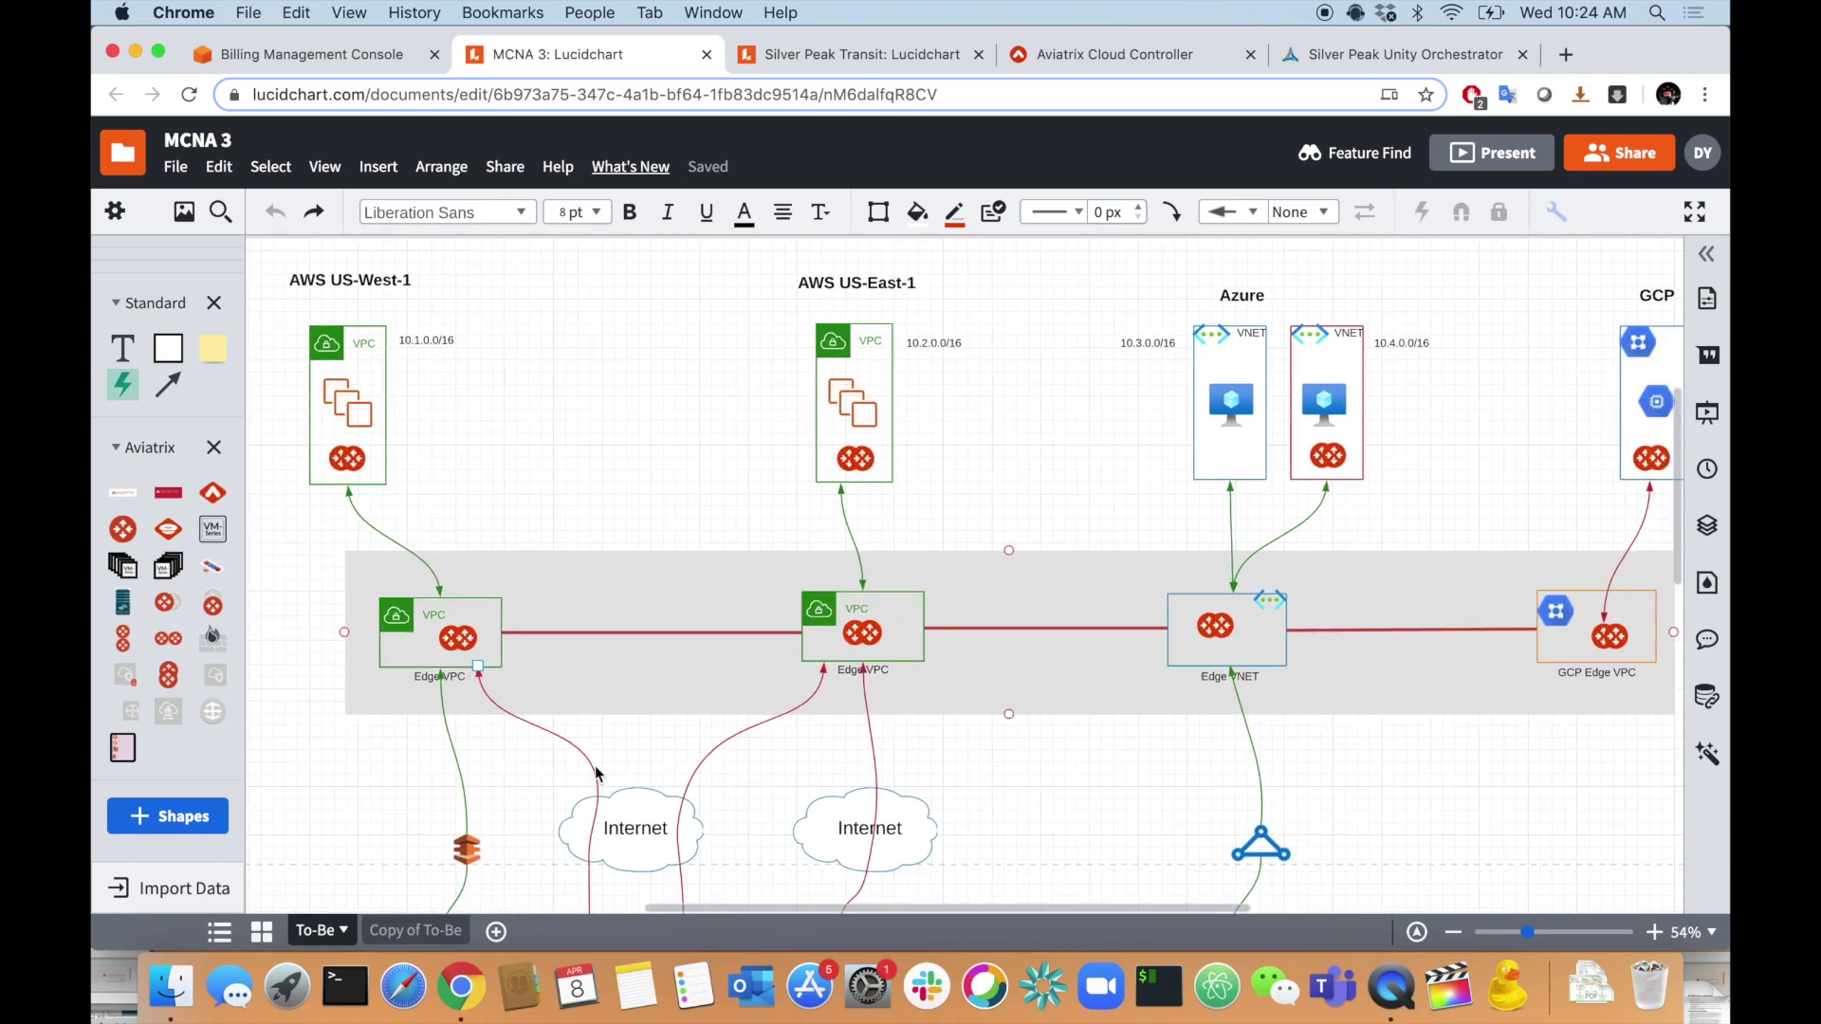
scroll(857, 856, "right", 3)
left_click(1309, 633)
scroll(1318, 635, "left", 4)
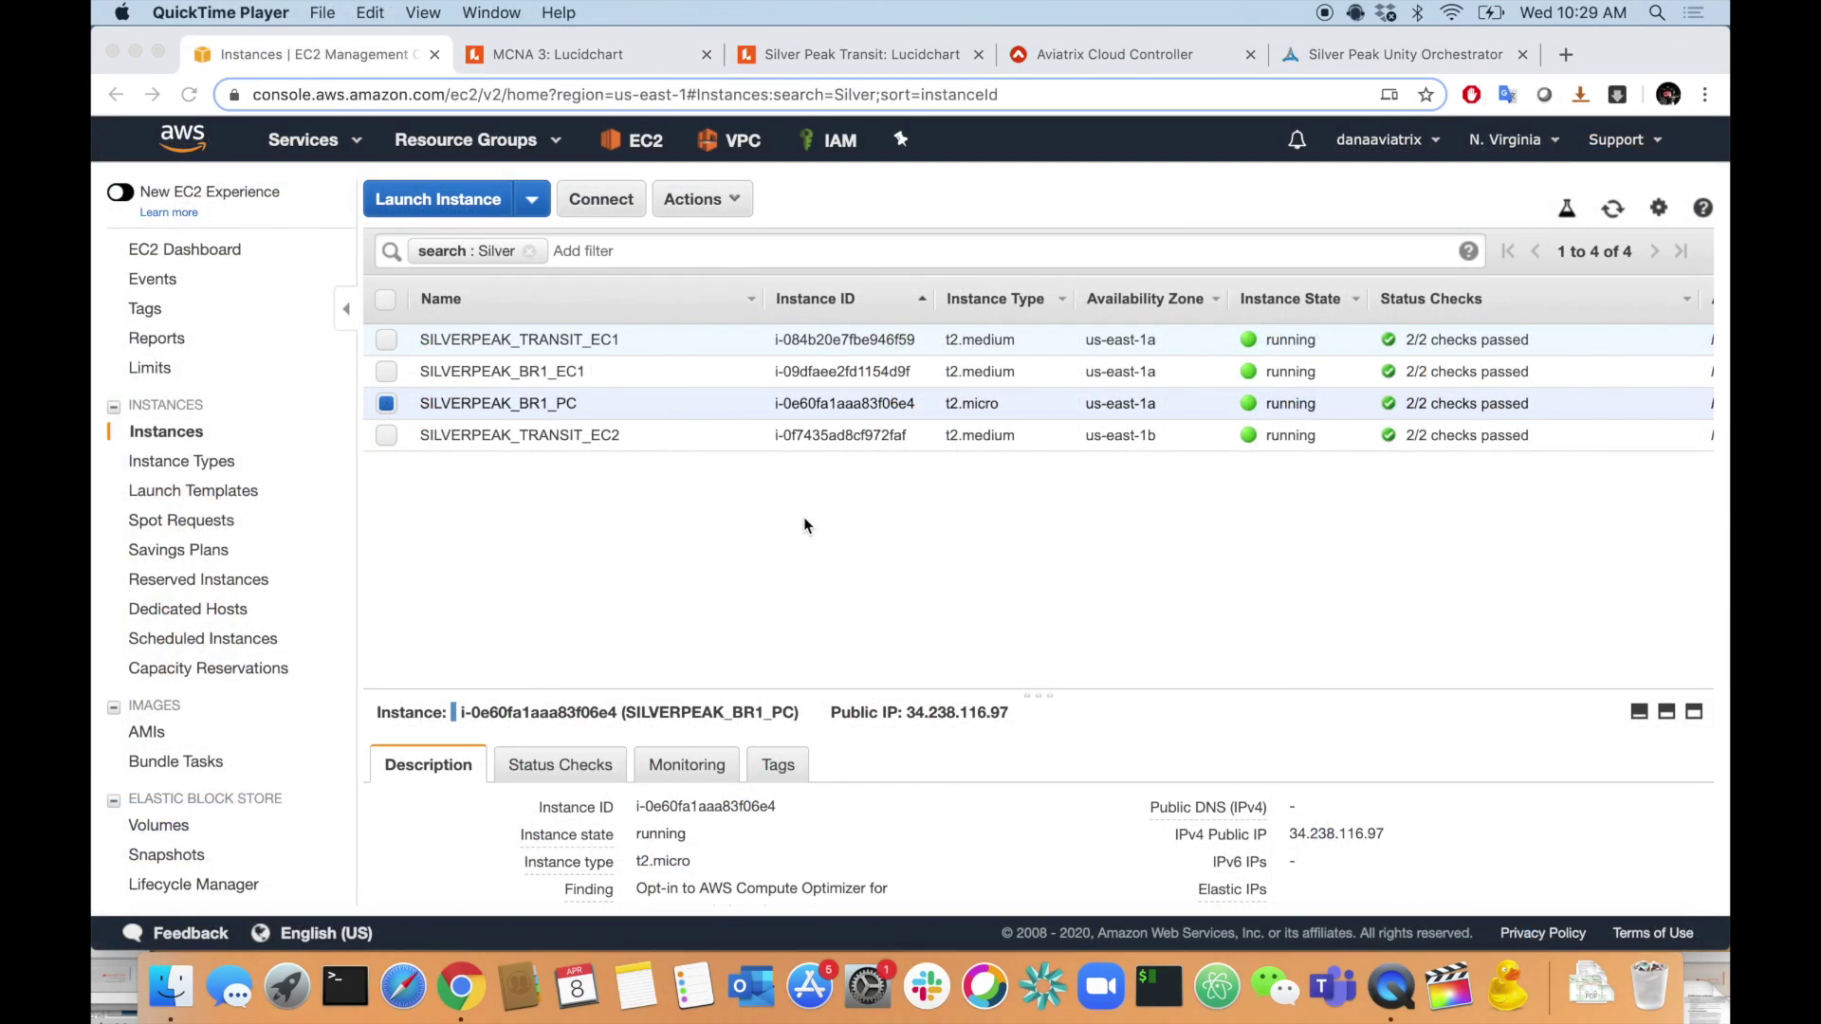
- Connect to SILVERPEAK_BR1_PC using EC2 Instance Connect
left_click(630, 197)
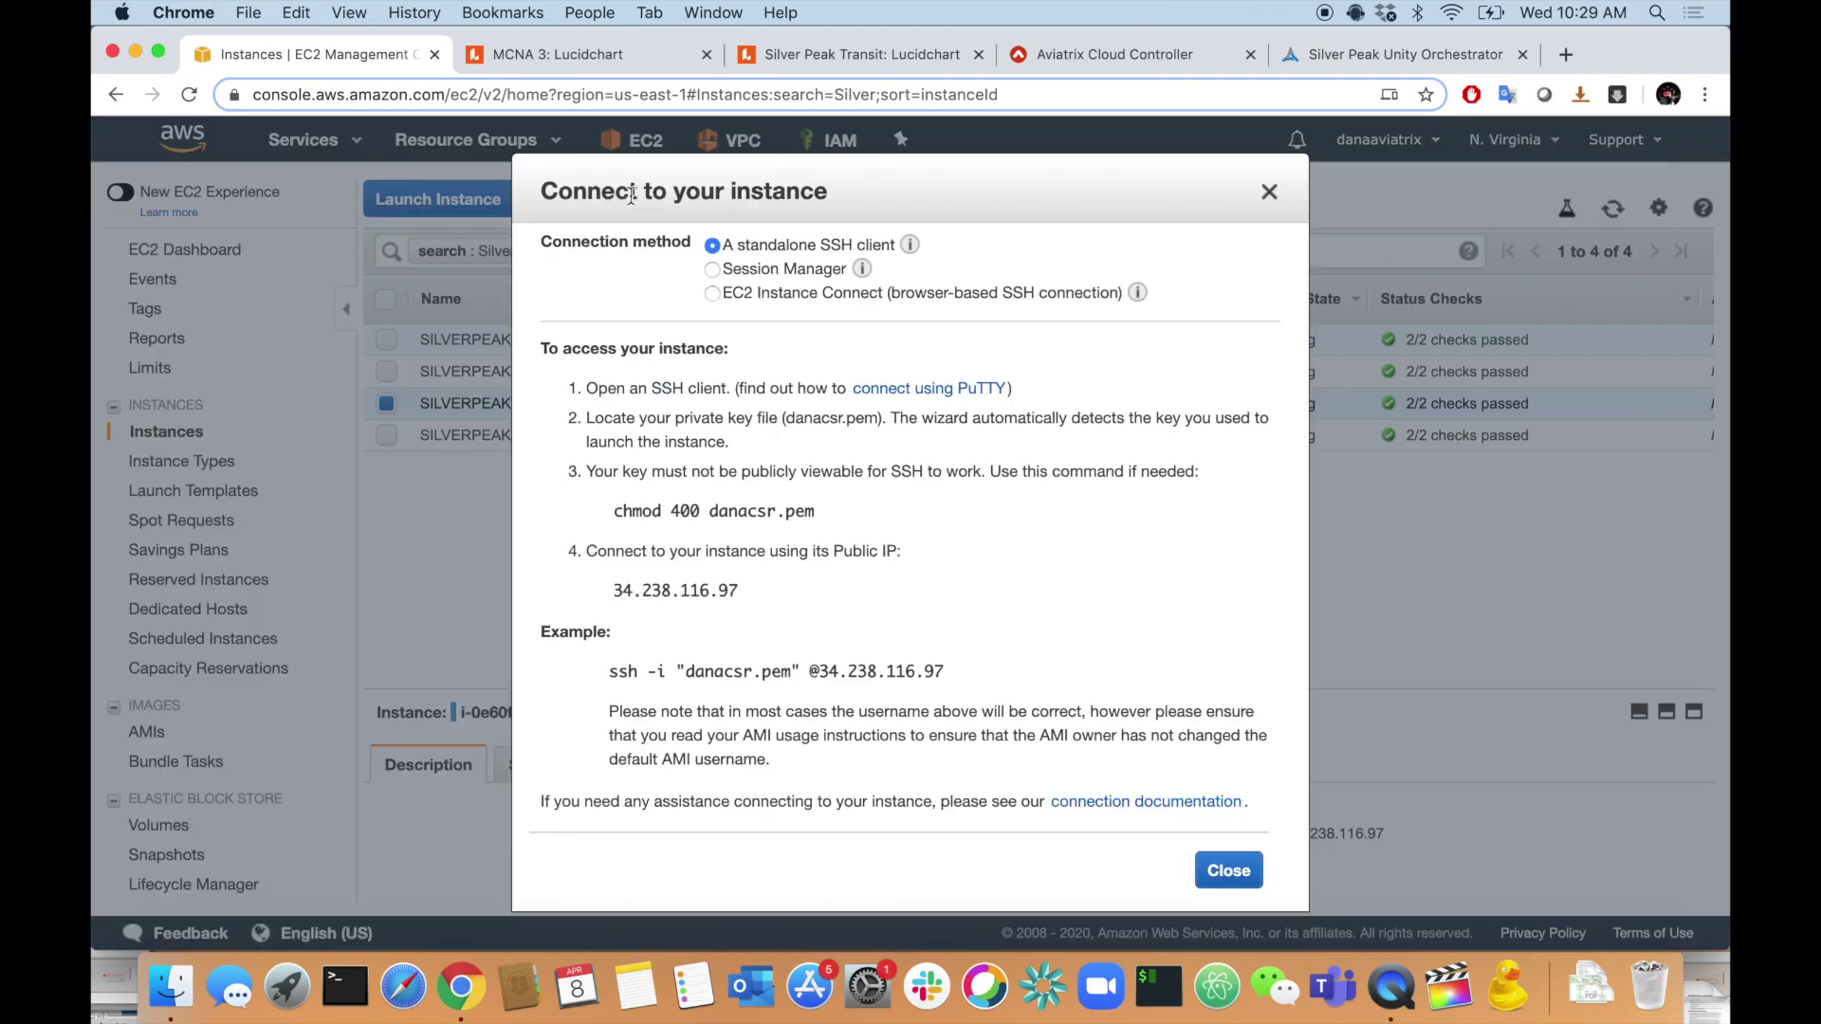
left_click(760, 292)
left_click(1255, 554)
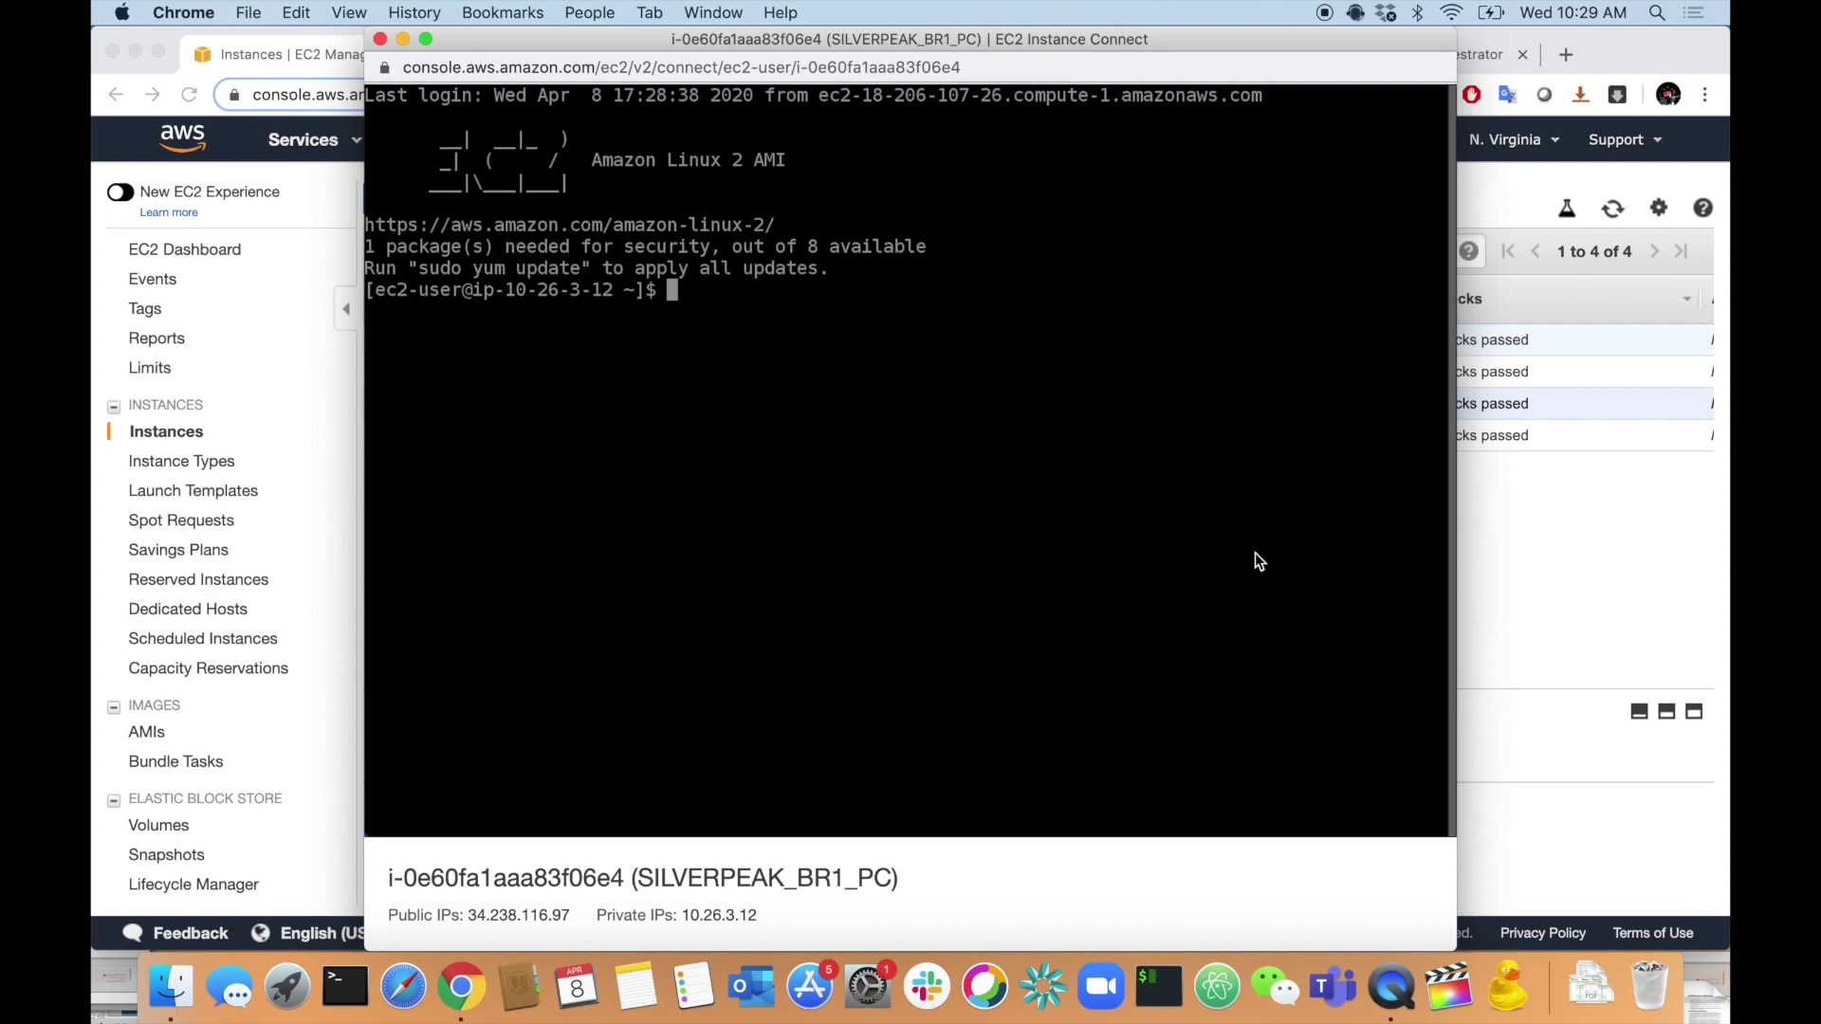
- Ping 10.5.0.2 from the branch PC, getting ~110 ms replies, then return to the MCNA 3 diagram
type("ping 10.5.0.2")
key("Return")
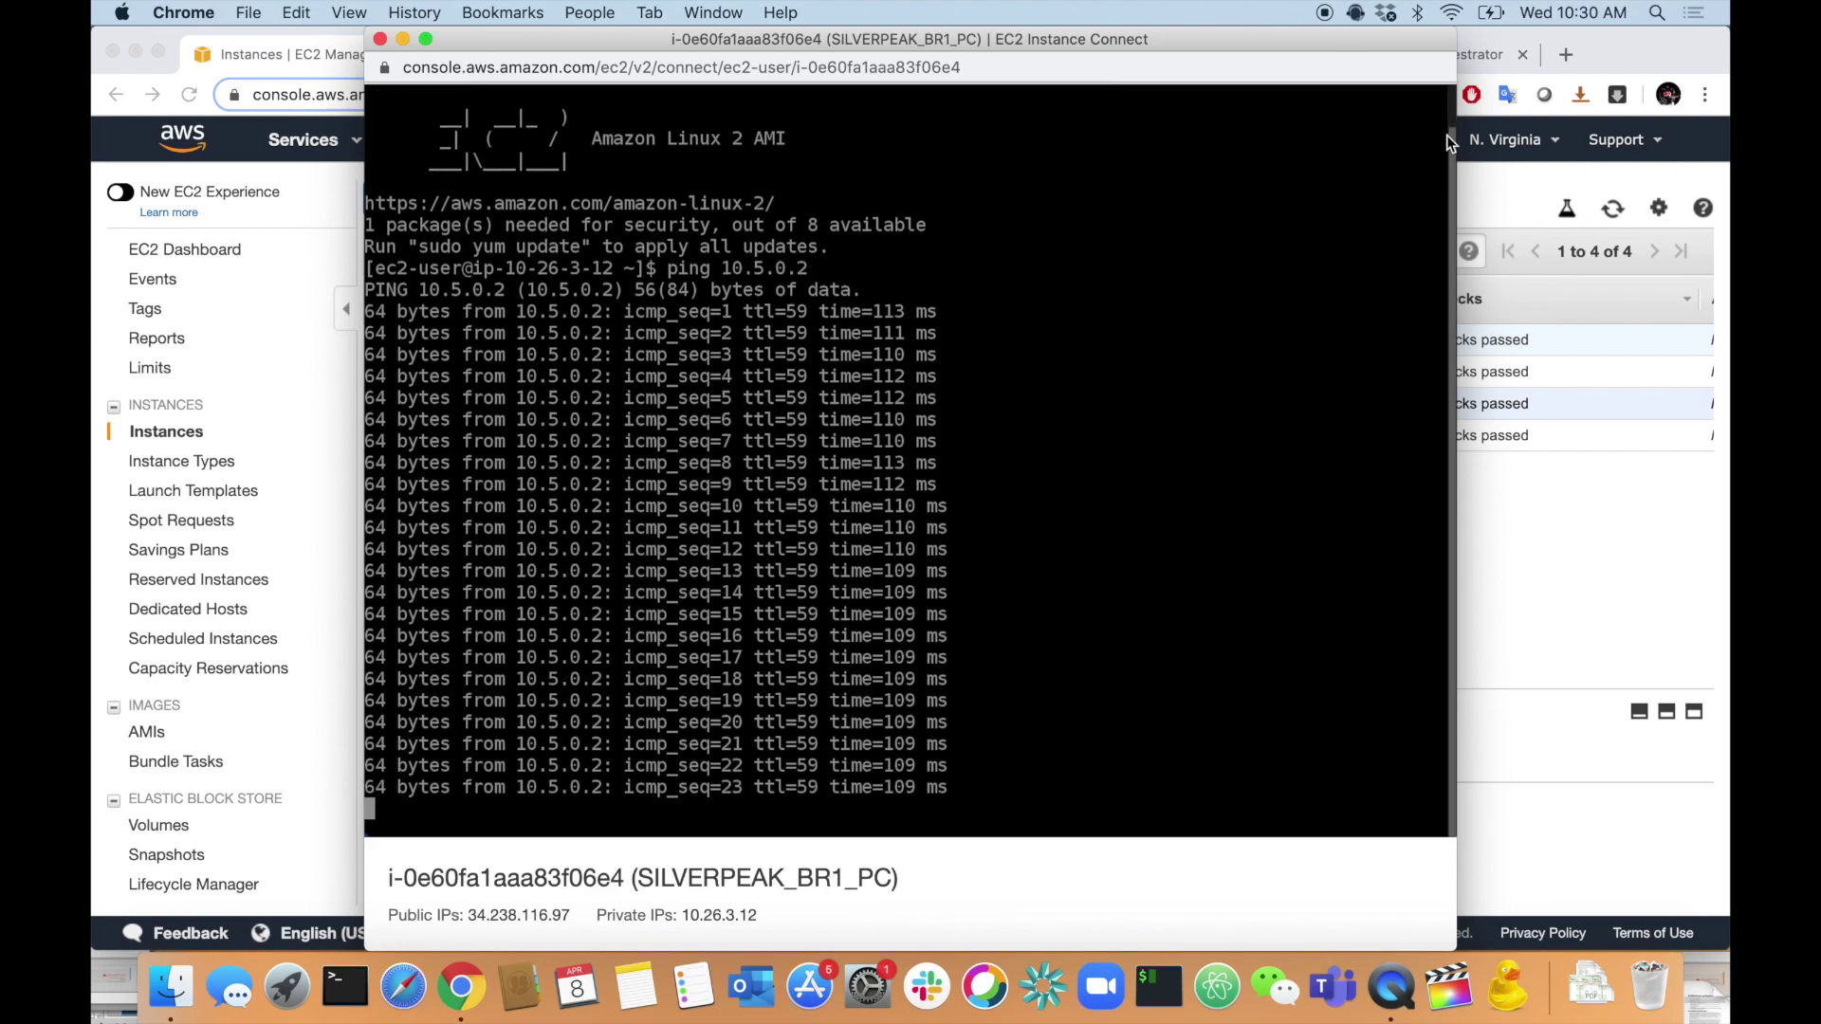
left_click(1642, 53)
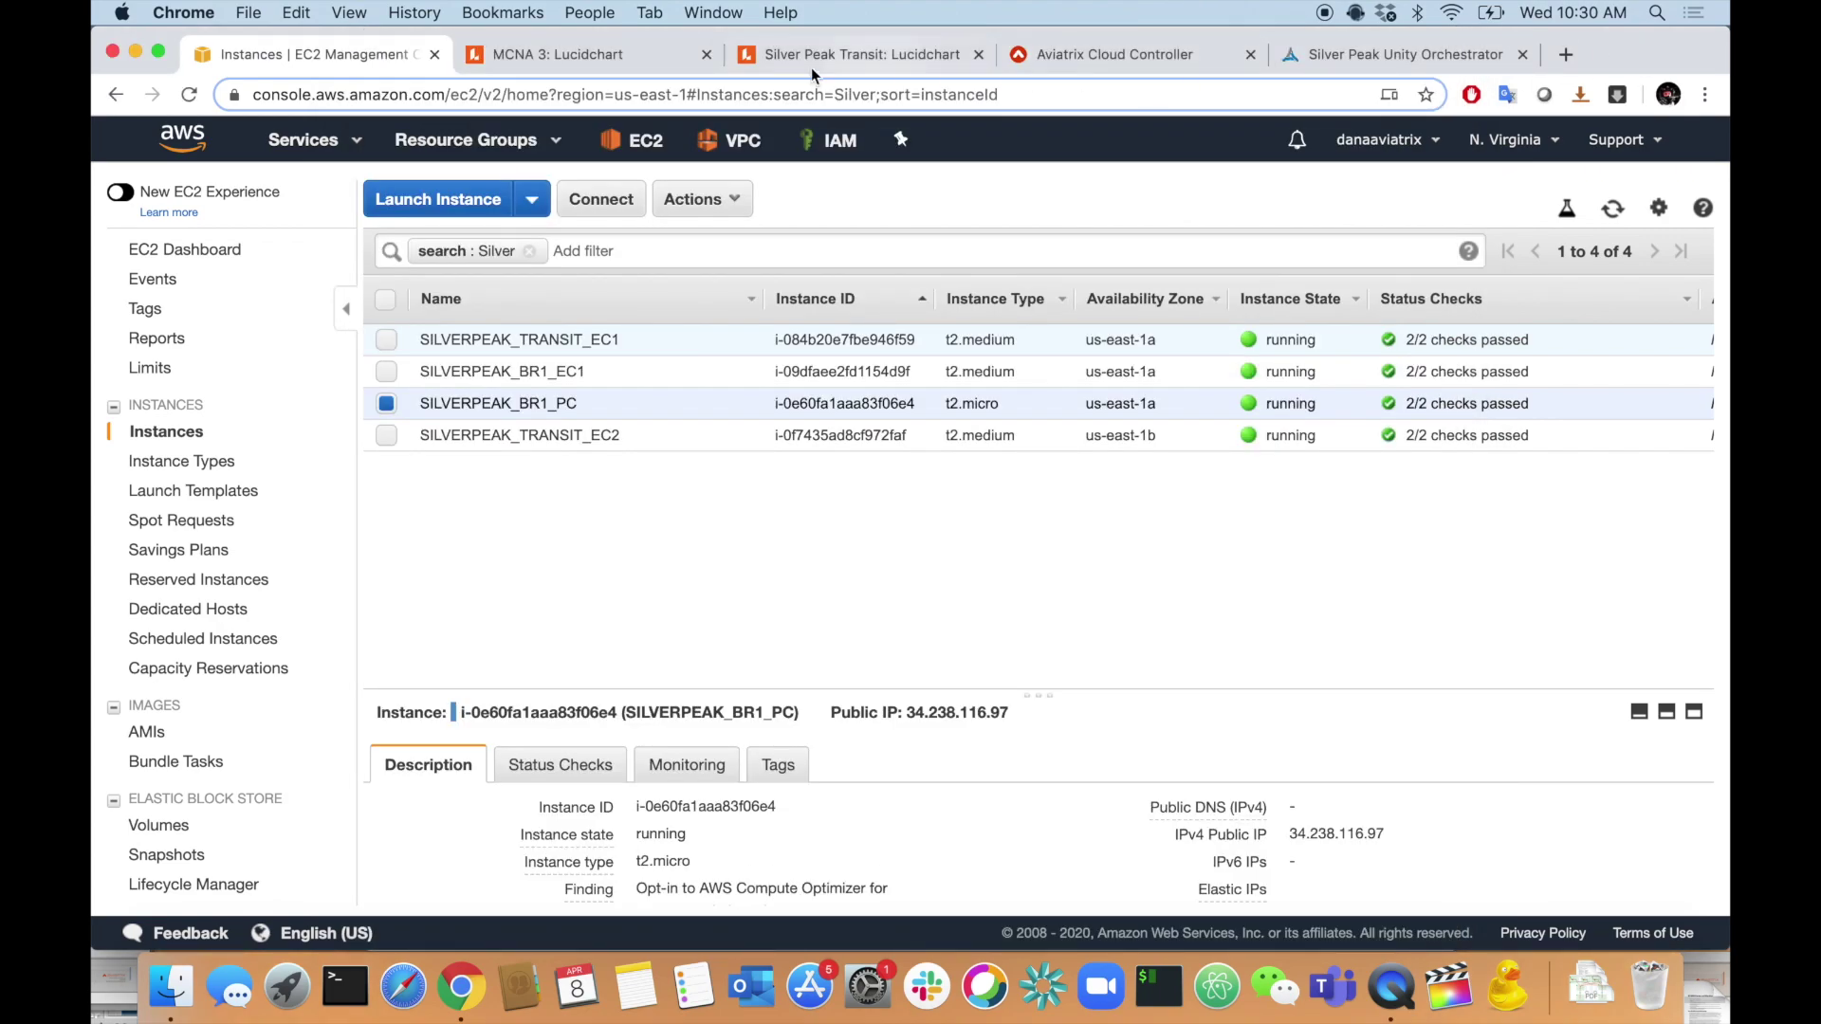
left_click(633, 55)
scroll(812, 487, "down", 3)
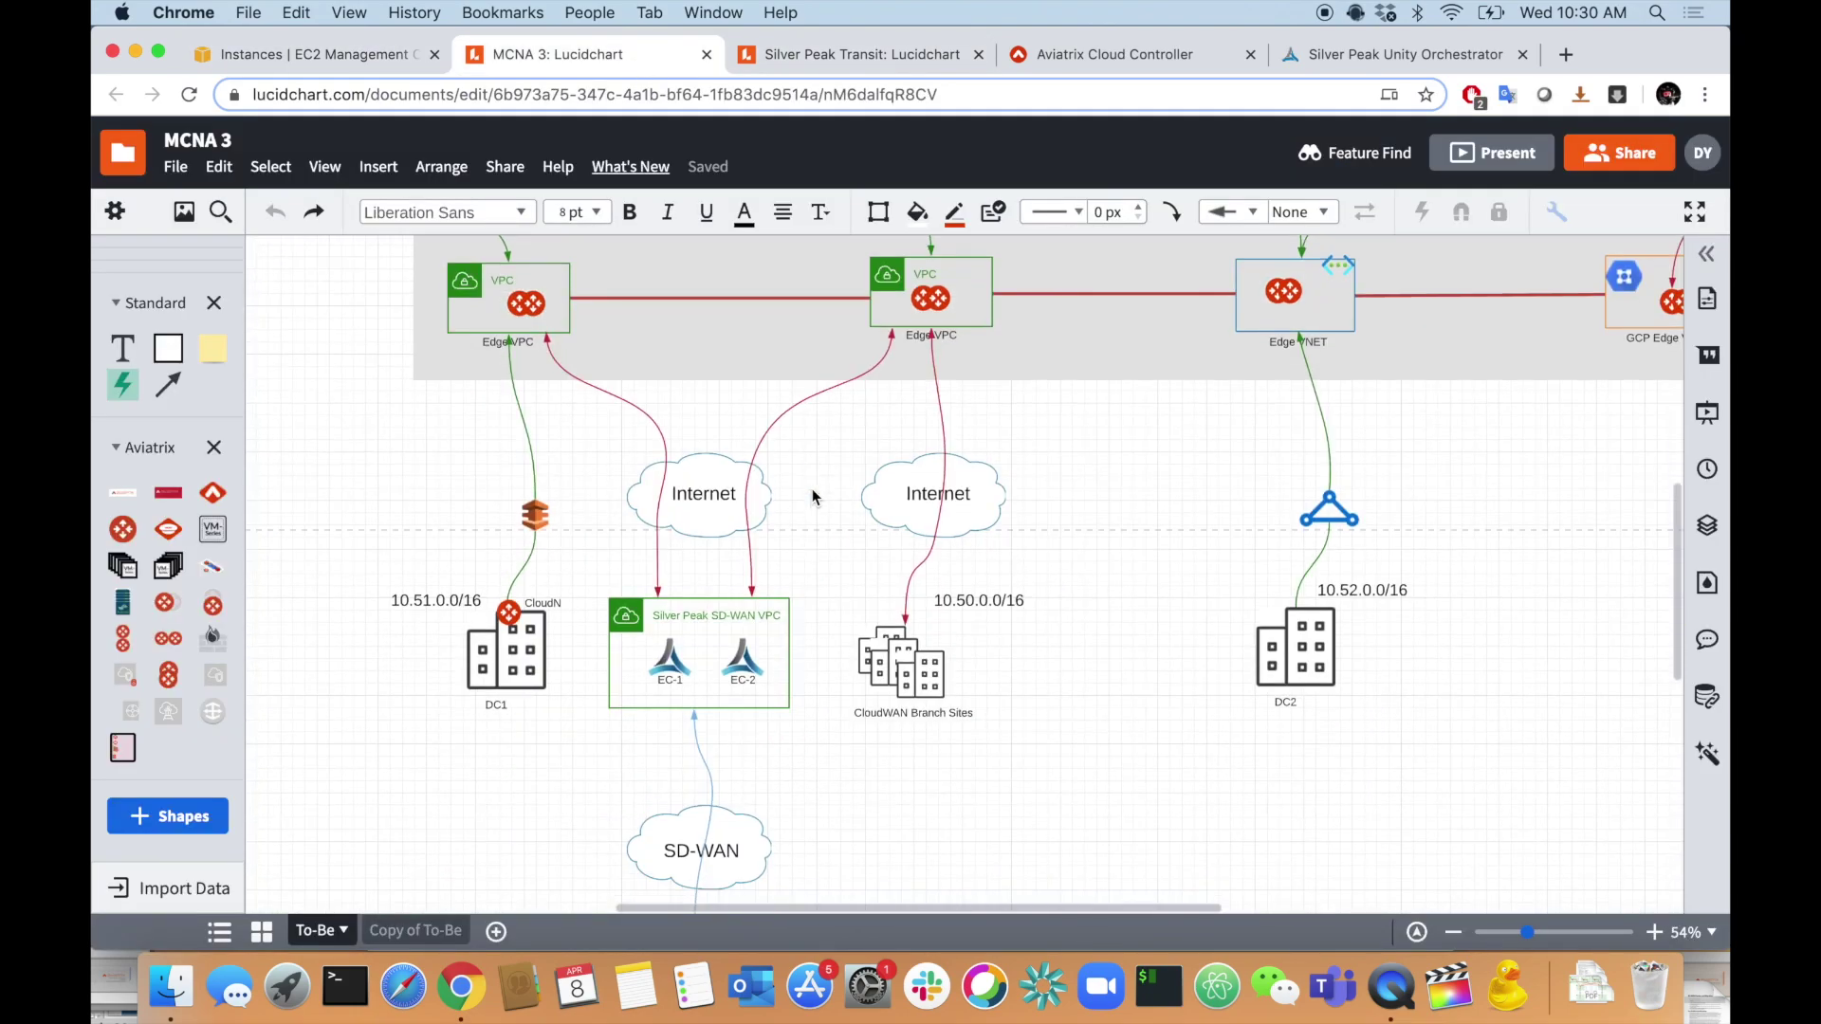
scroll(749, 687, "up", 2)
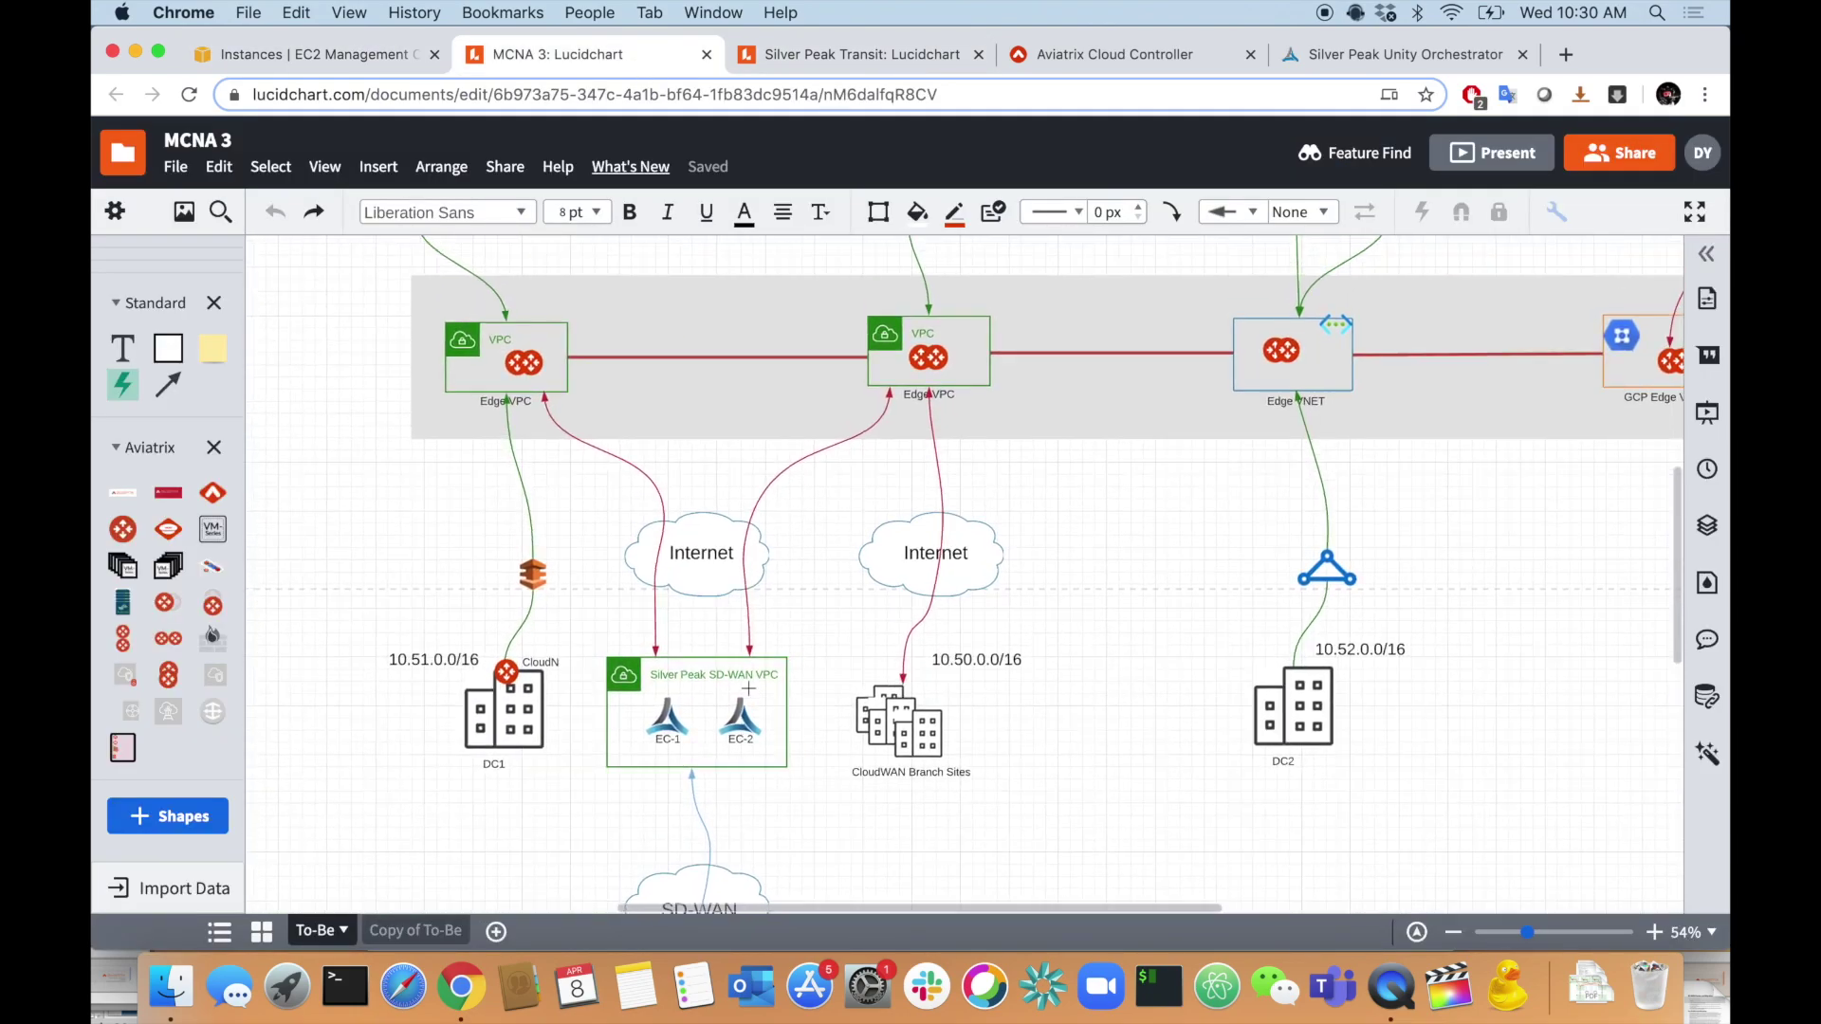
left_click(561, 446)
scroll(801, 708, "up", 4)
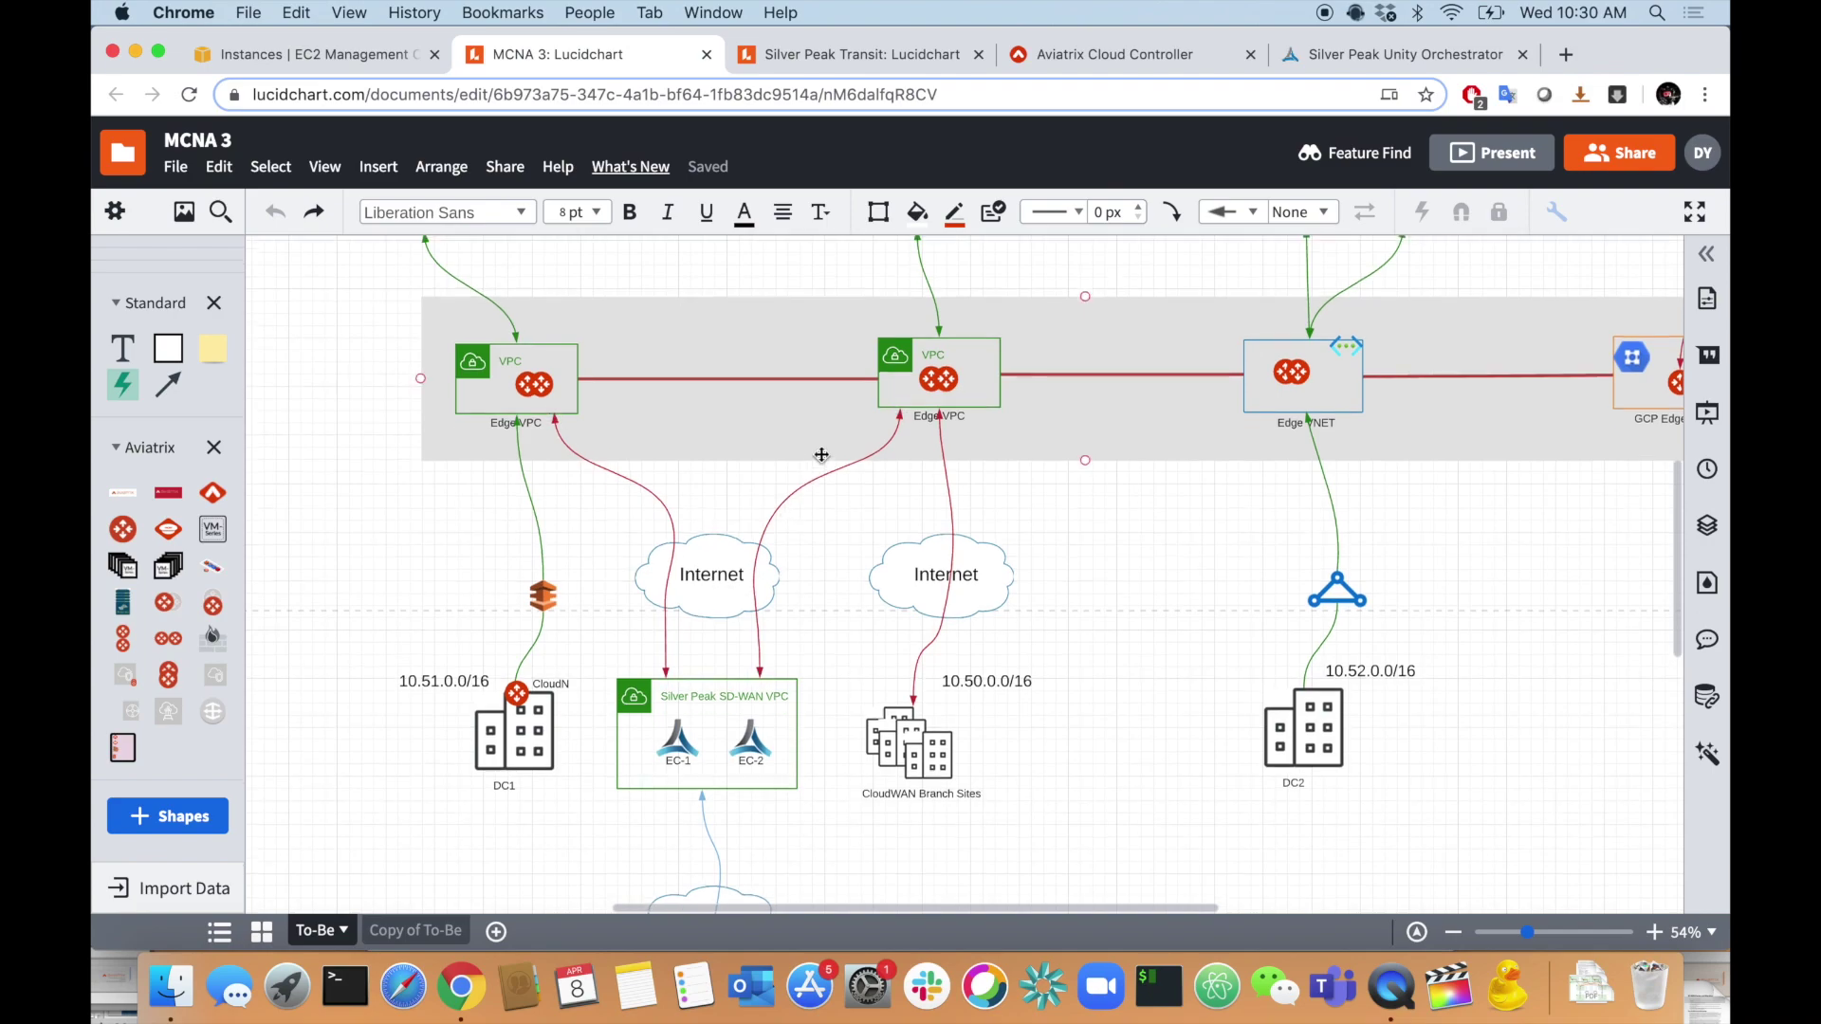
scroll(800, 708, "down", 2)
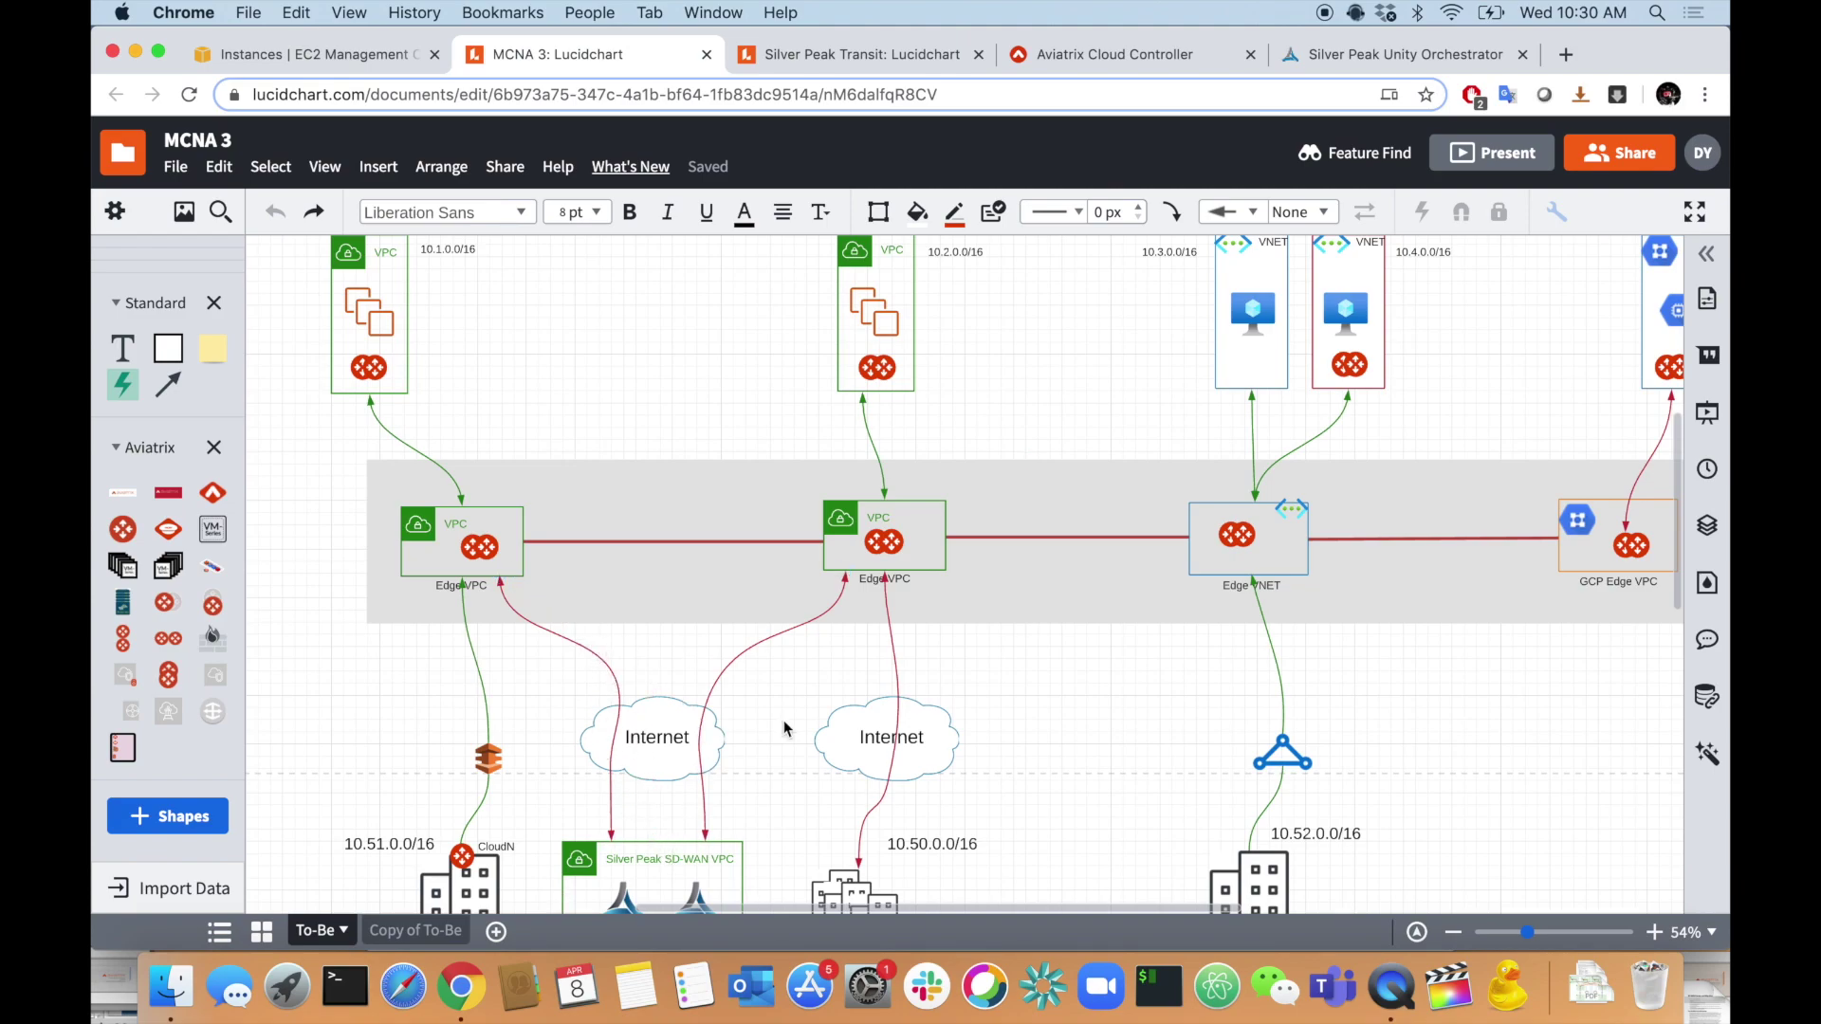
scroll(784, 720, "up", 3)
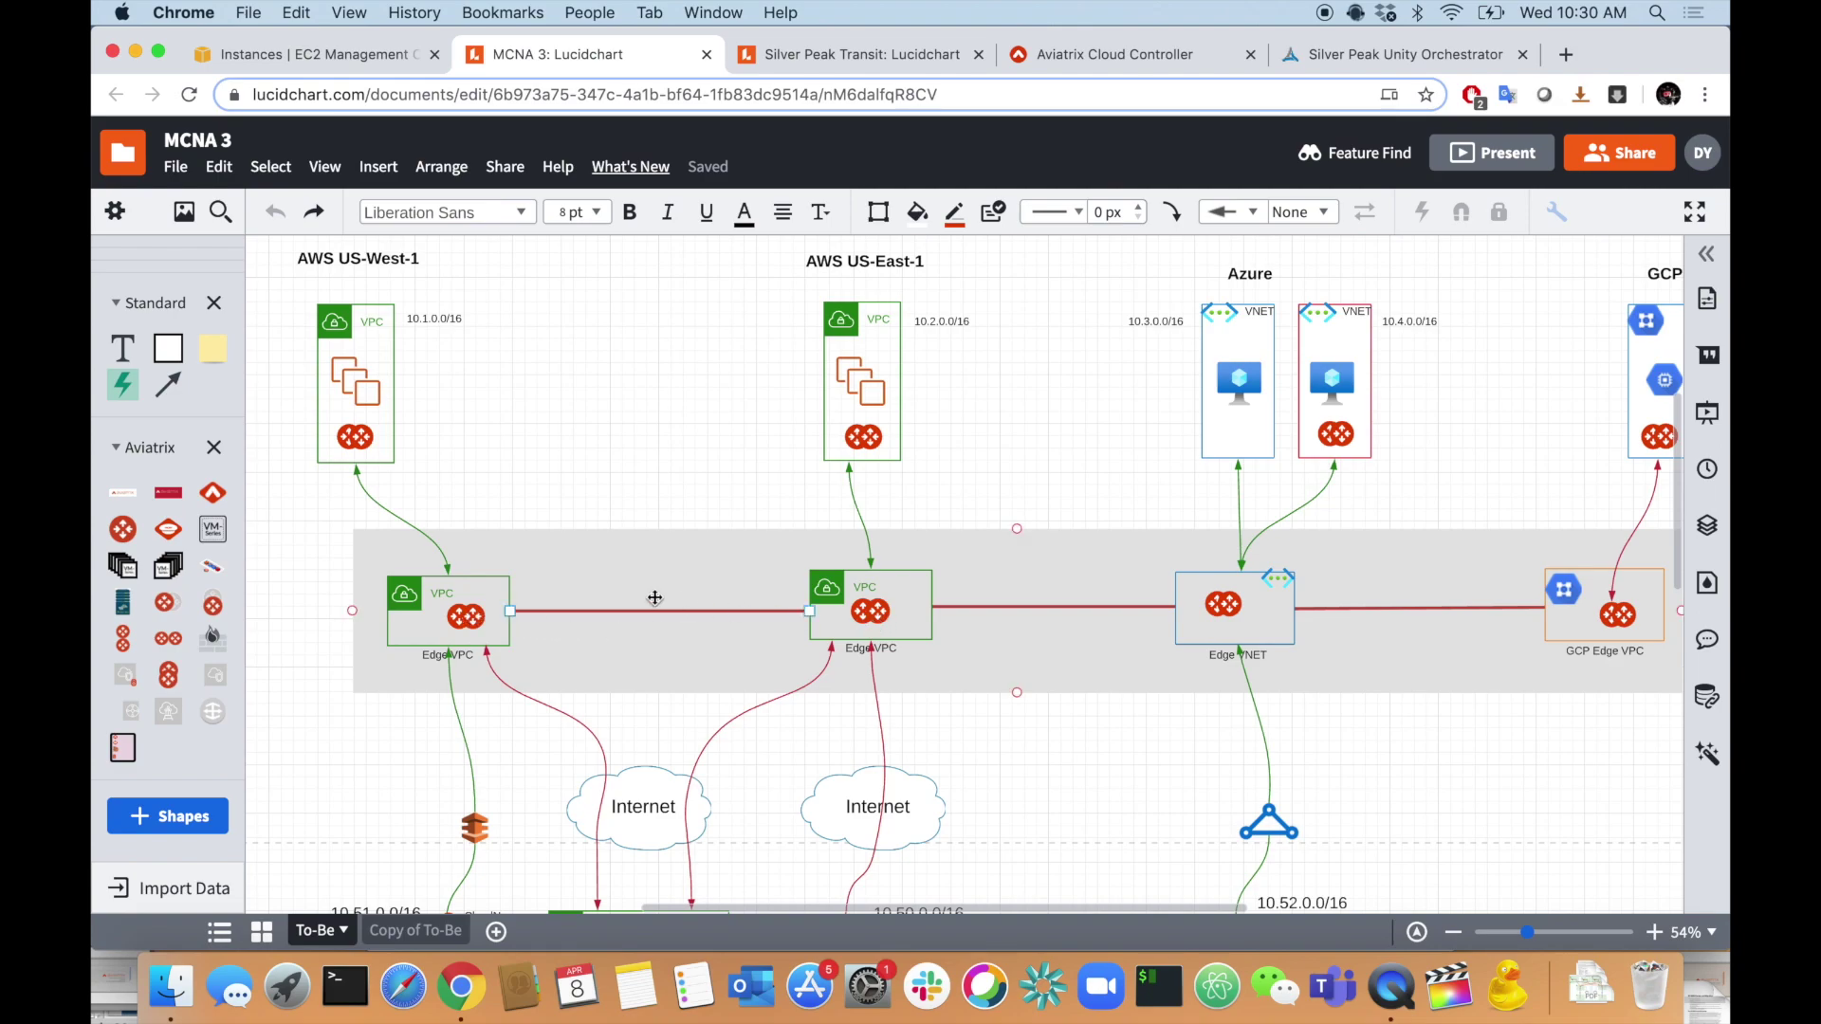
scroll(633, 596, "up", 3)
scroll(709, 625, "down", 3)
scroll(709, 625, "right", 4)
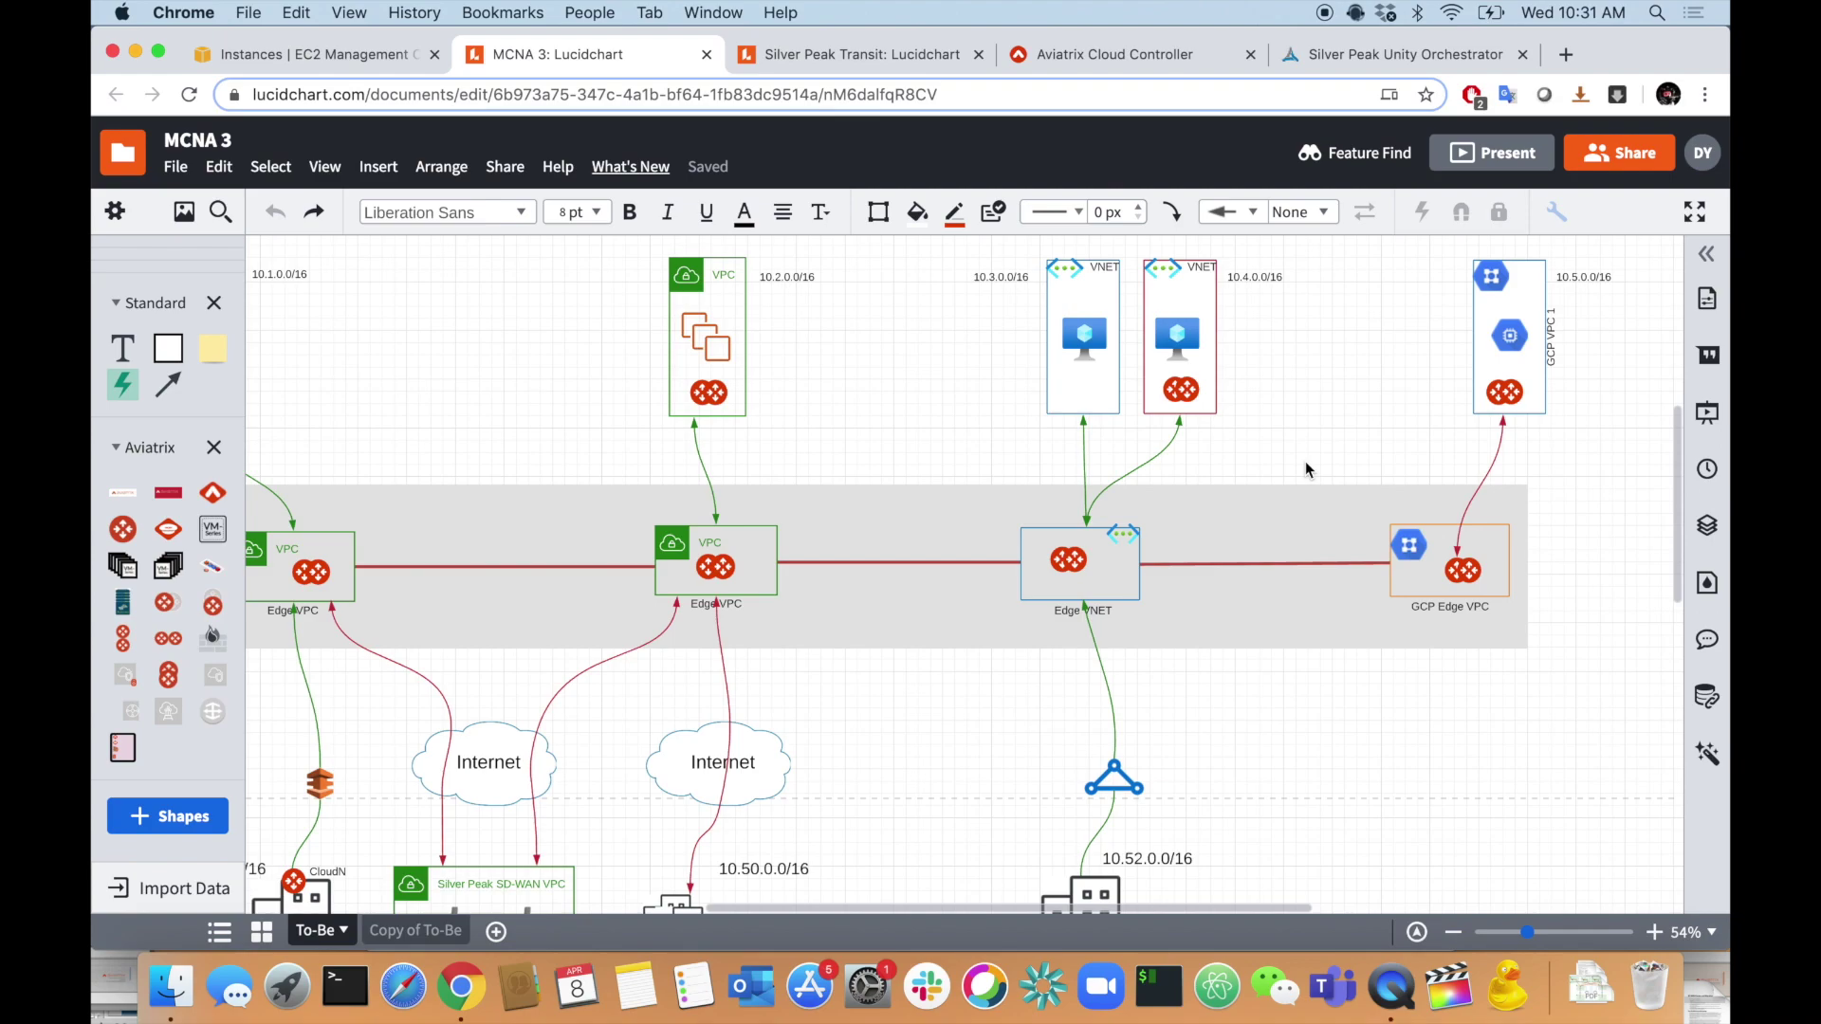
scroll(1305, 468, "left", 2)
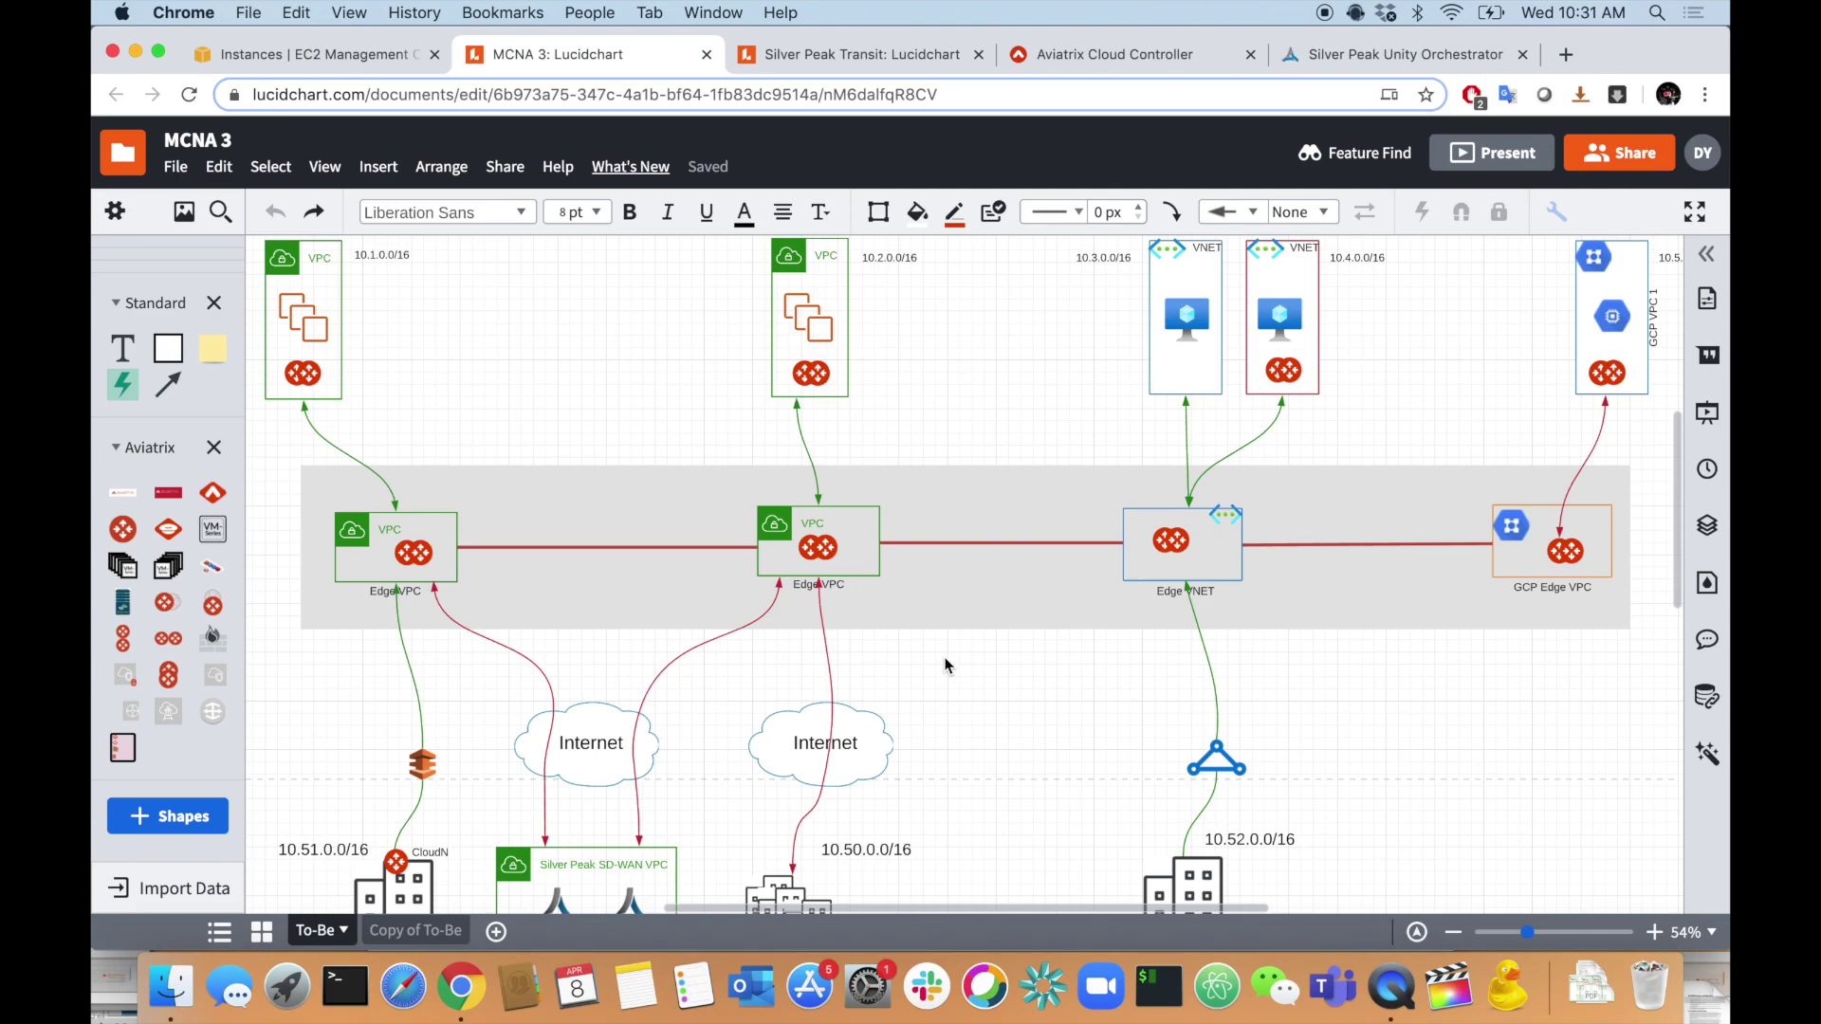